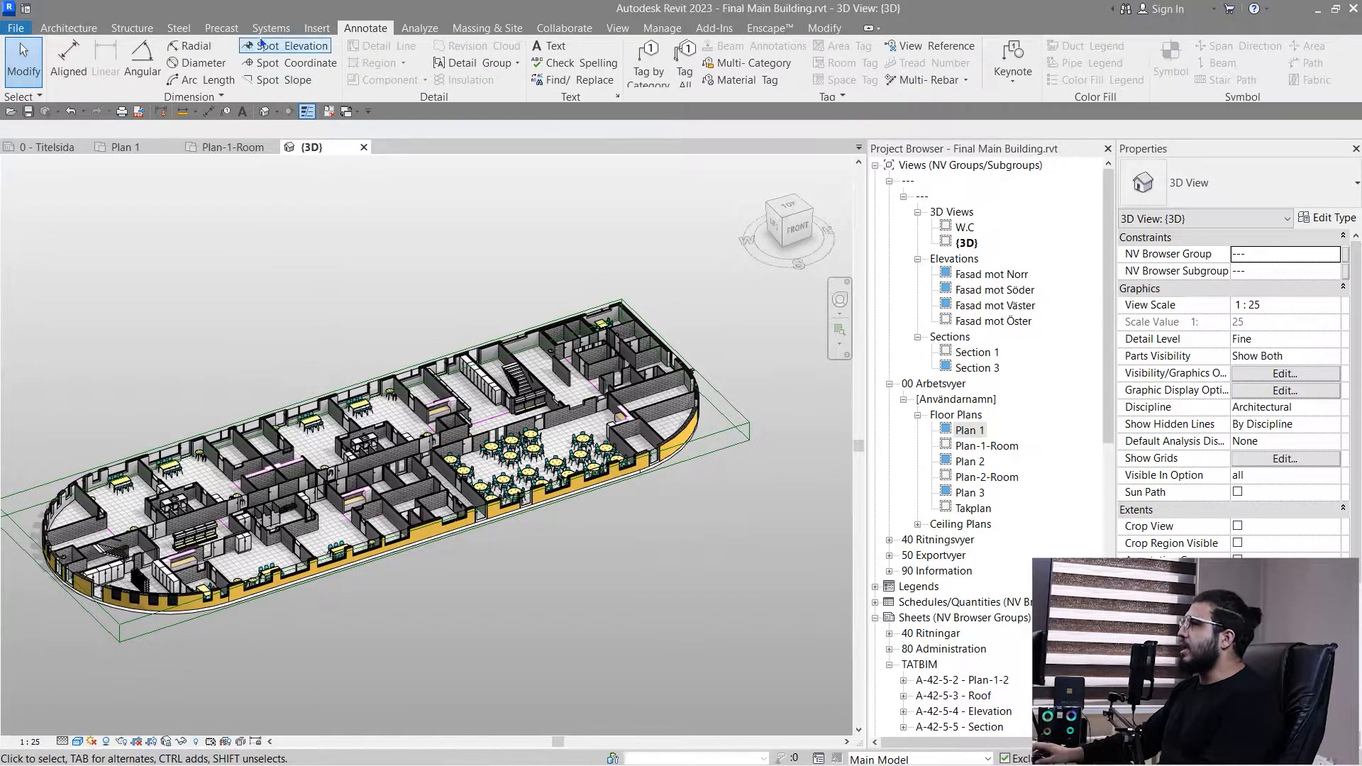
- Open the Plan-1-Room floor plan view
mouse_move(205, 331)
middle_down()
mouse_move(250, 306)
mouse_move(223, 305)
middle_up()
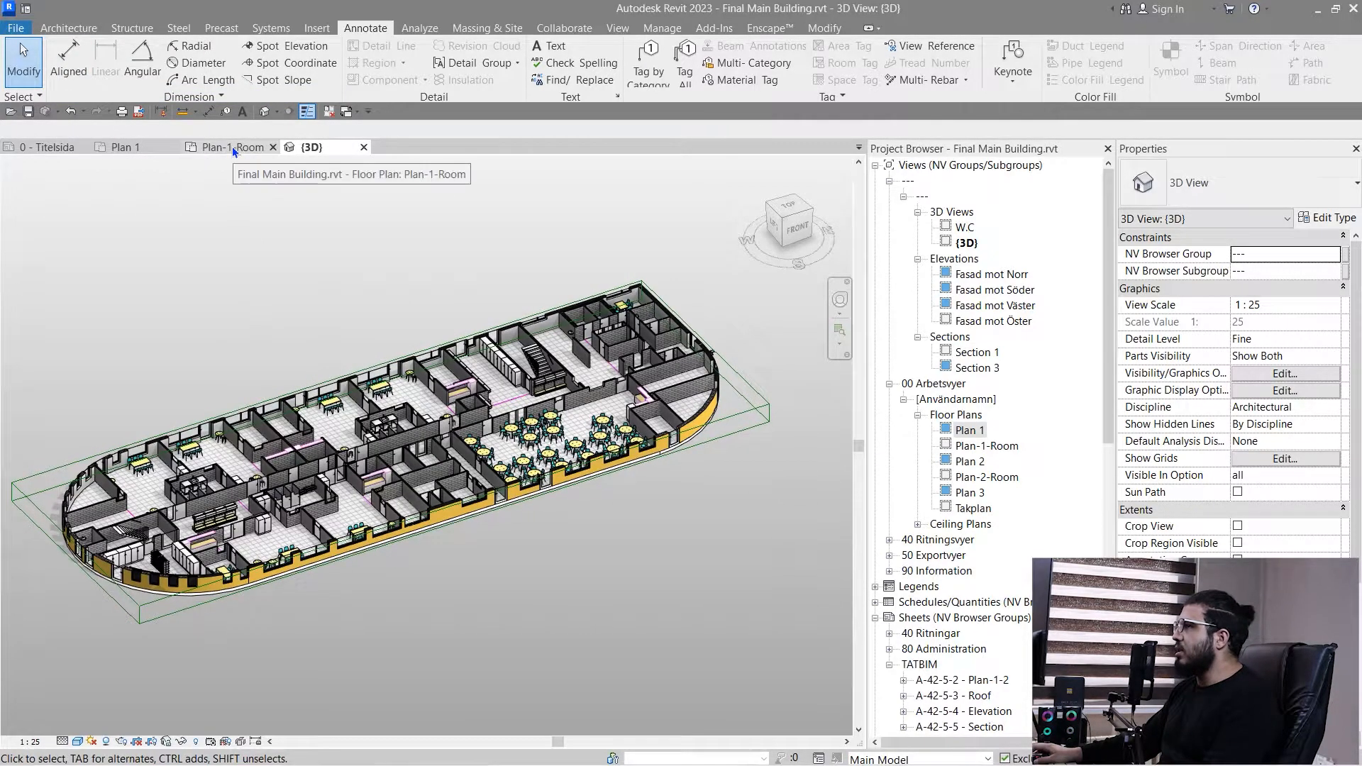
click(232, 146)
scroll(298, 549, up, 5)
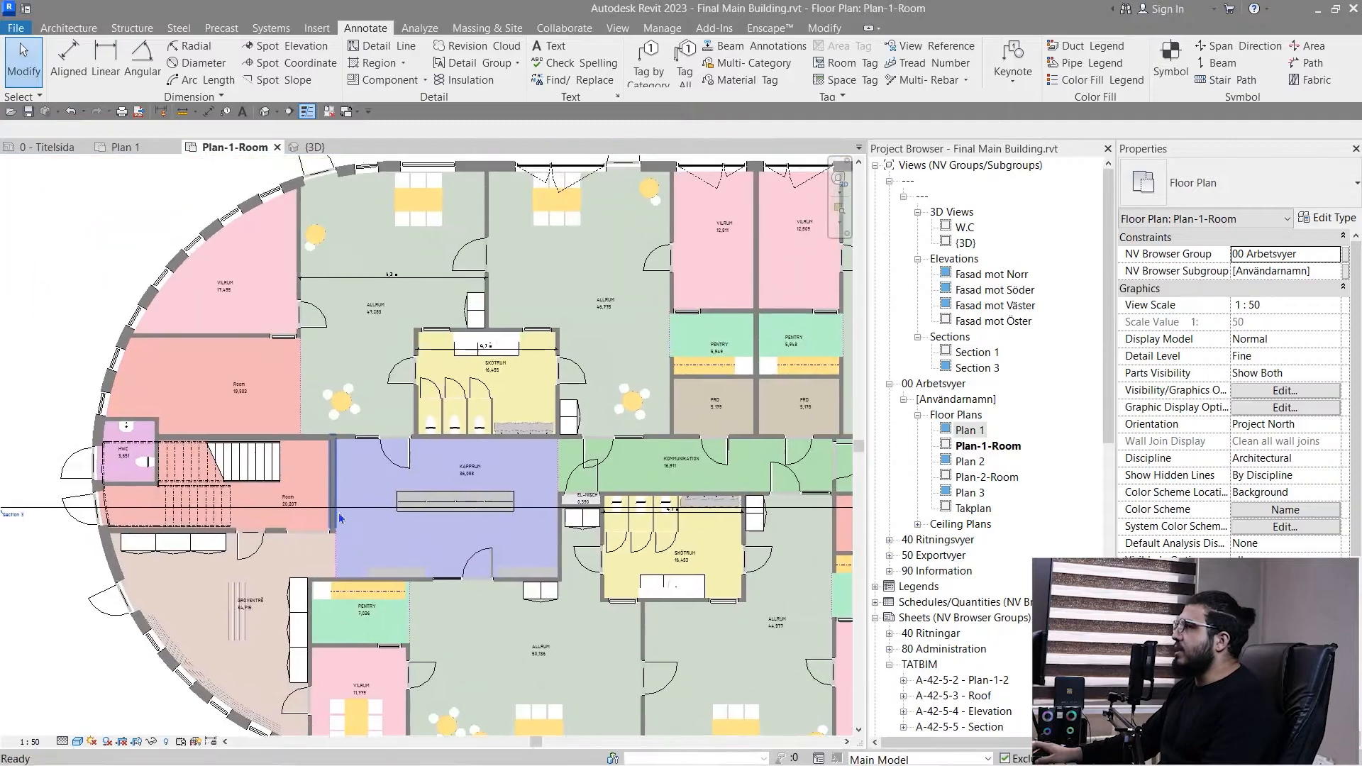
- Start an Aligned dimension that prefers wall centerlines and picks individual references
click(68, 64)
scroll(206, 474, down, 5)
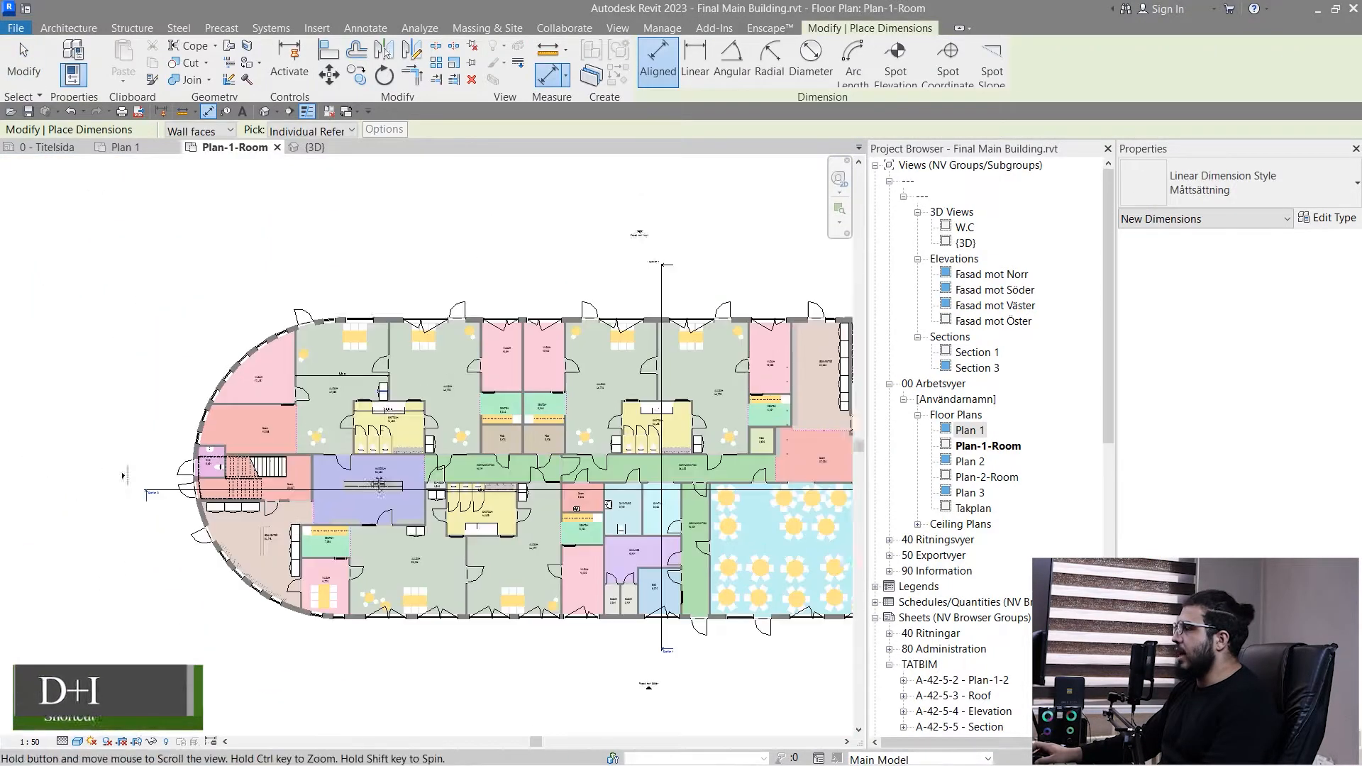
scroll(206, 474, up, 3)
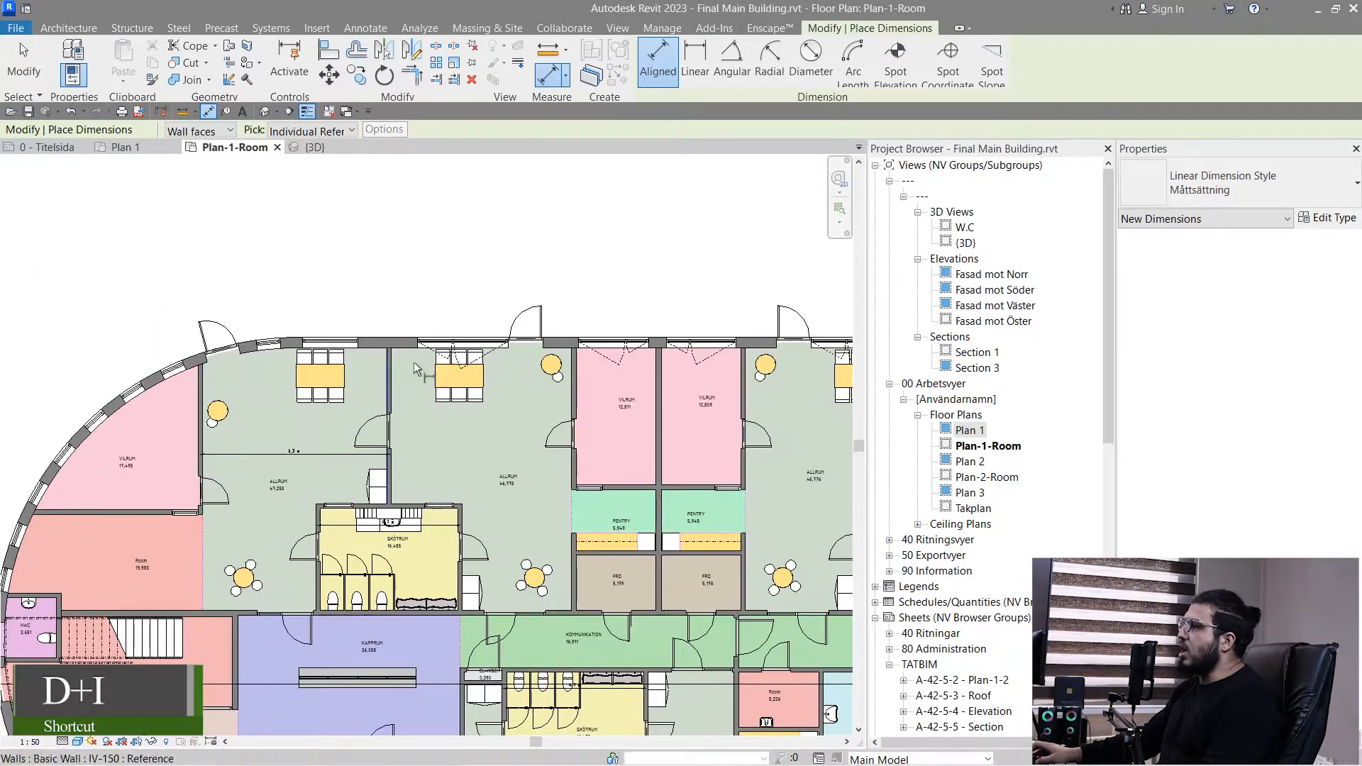
scroll(420, 355, up, 9)
middle_drag(329, 555, 294, 406)
scroll(333, 350, down, 3)
scroll(233, 363, up, 3)
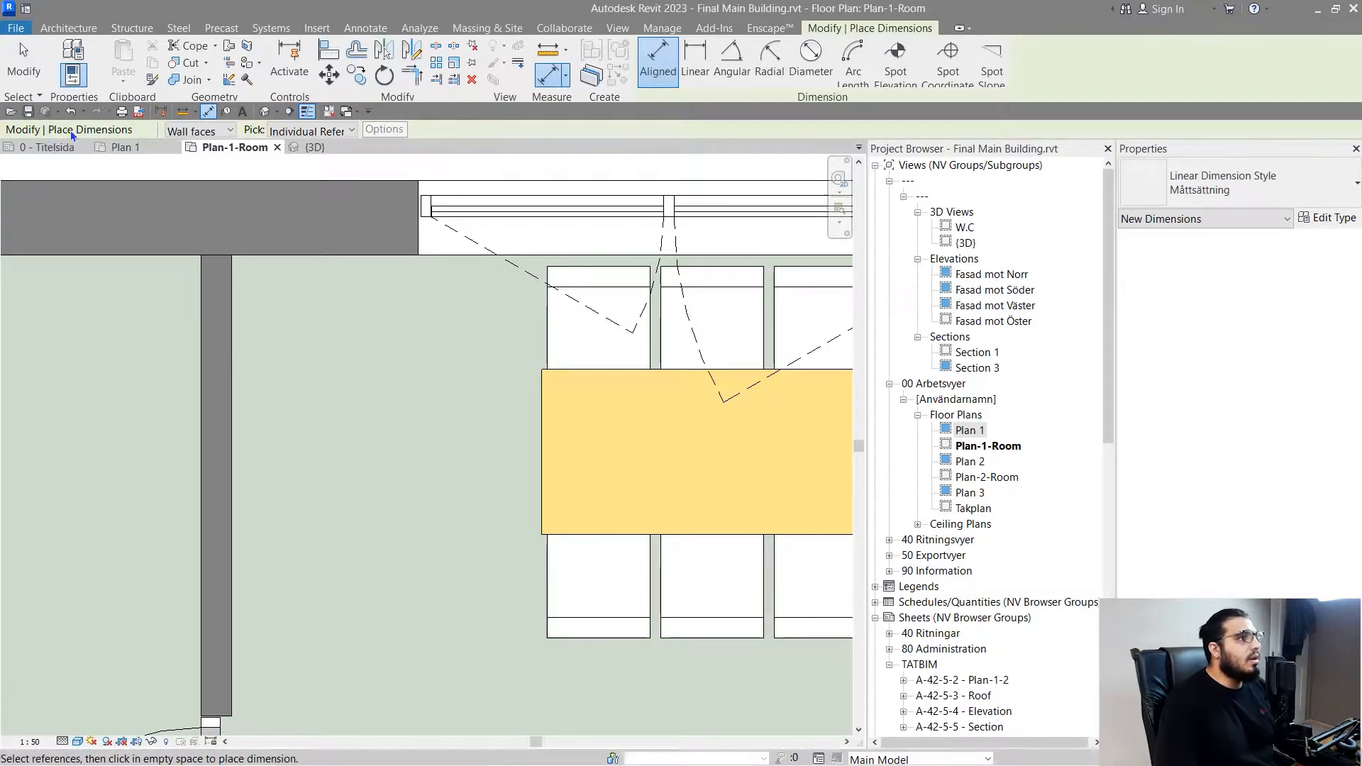
click(204, 130)
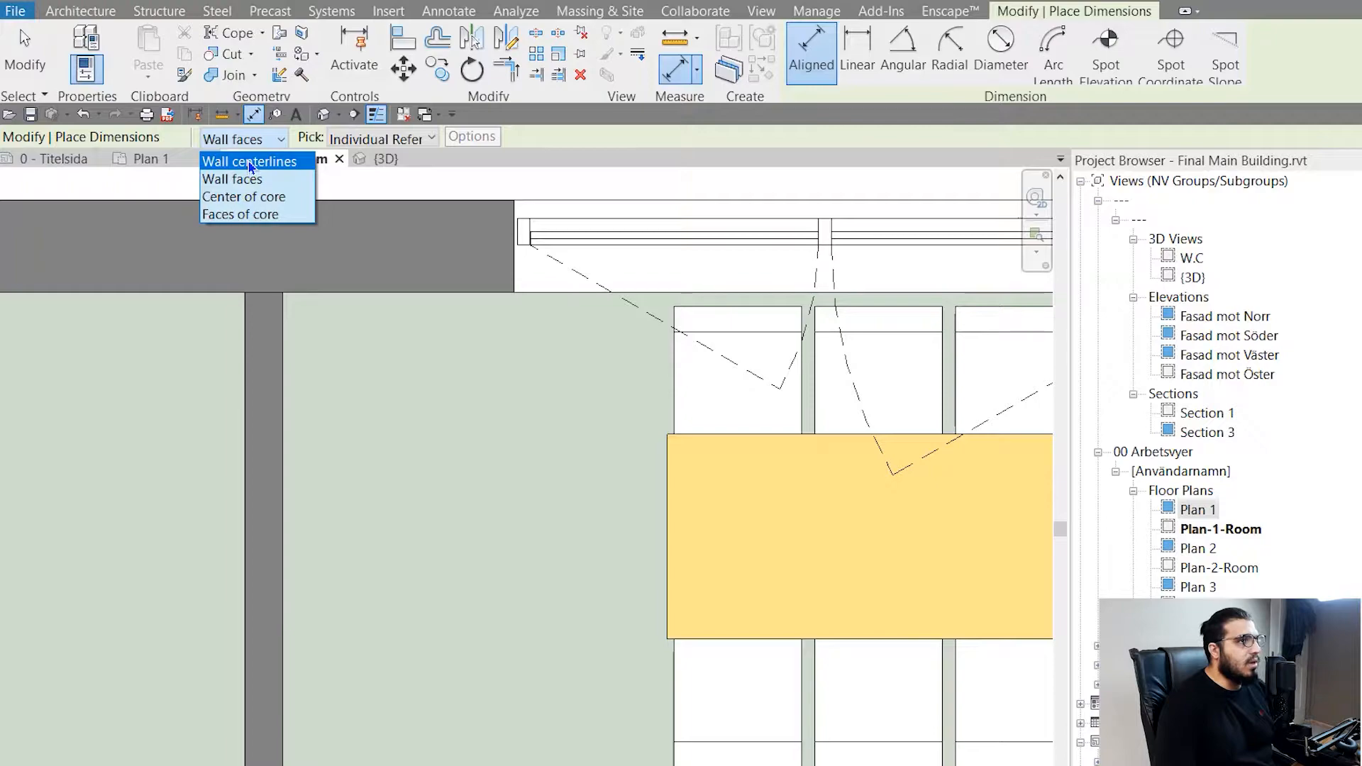
click(250, 163)
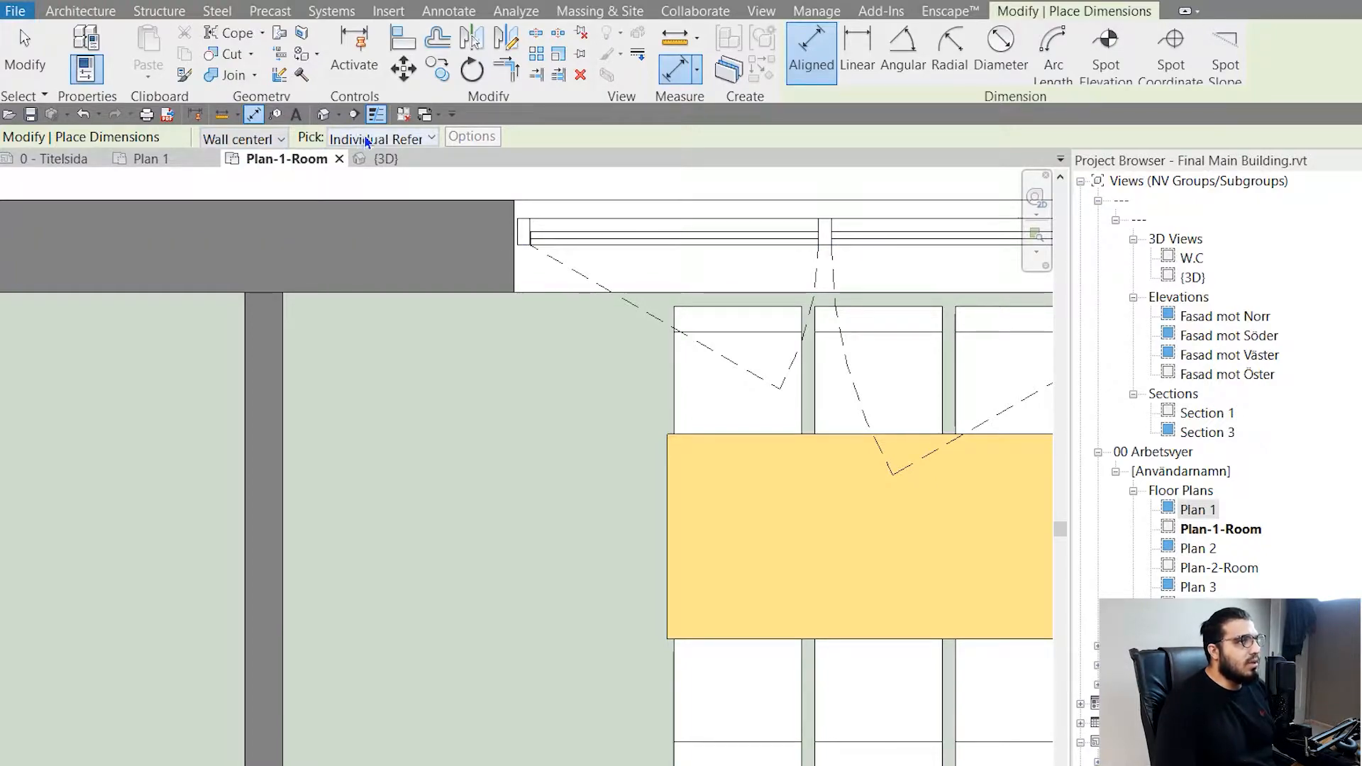
click(410, 138)
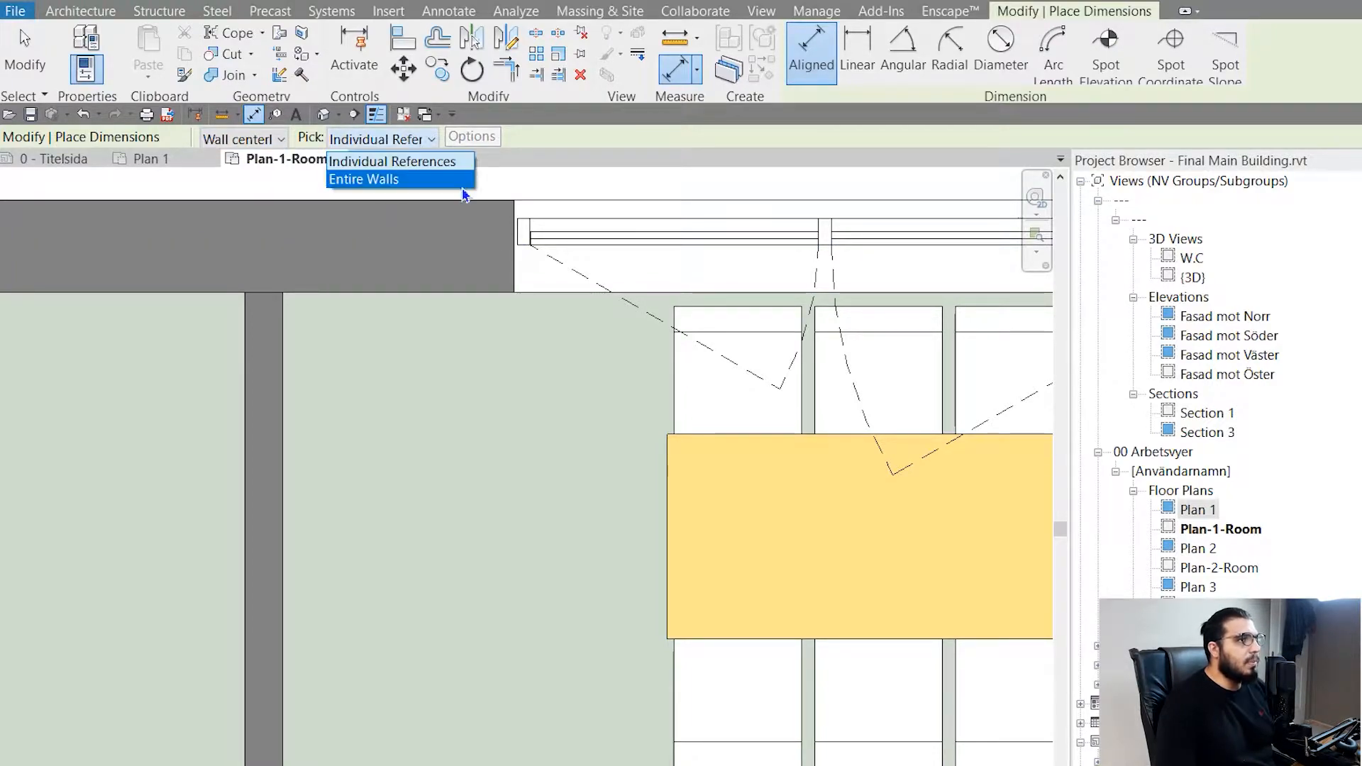
click(422, 169)
- Try to dimension the clear width of the 46,775 ALLRUM room between the inner faces of its two side walls
scroll(313, 350, down, 8)
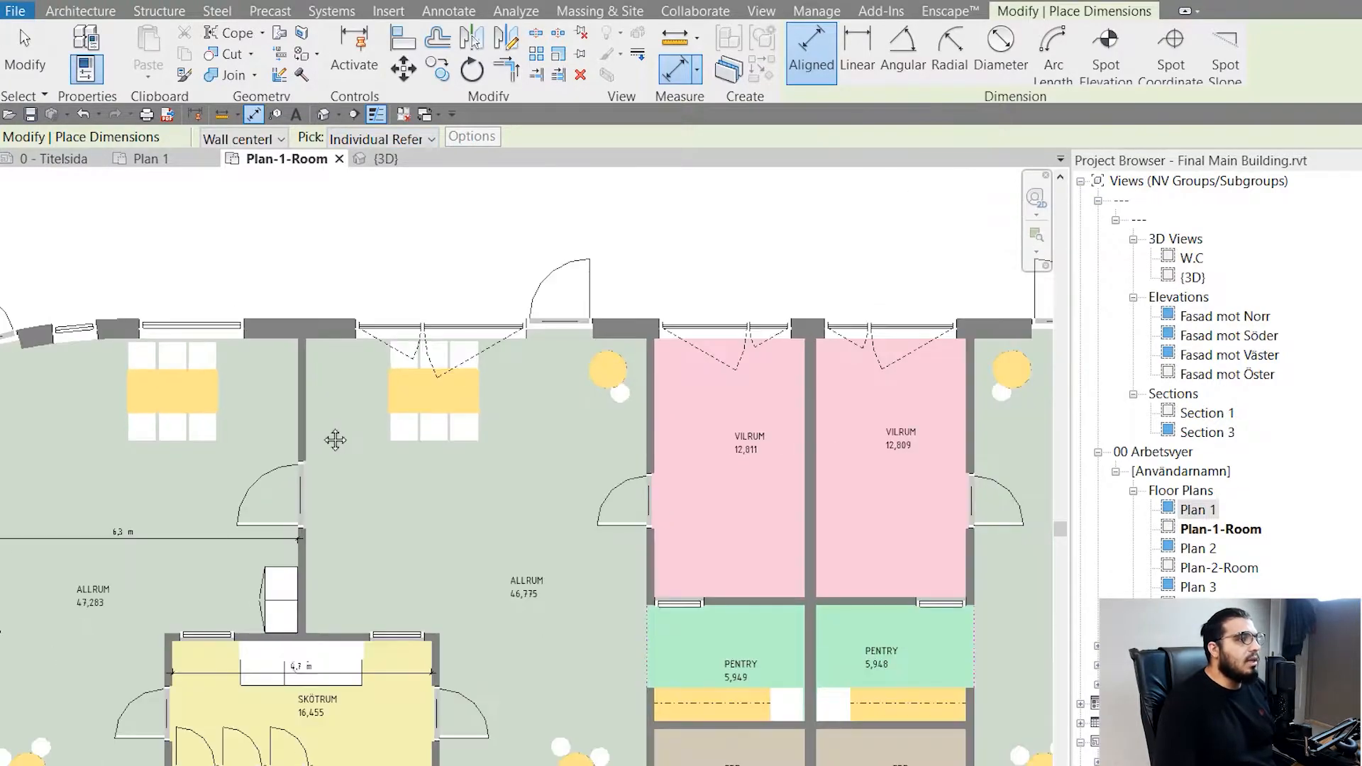
middle_drag(334, 440, 445, 489)
scroll(431, 353, up, 1)
scroll(433, 358, up, 4)
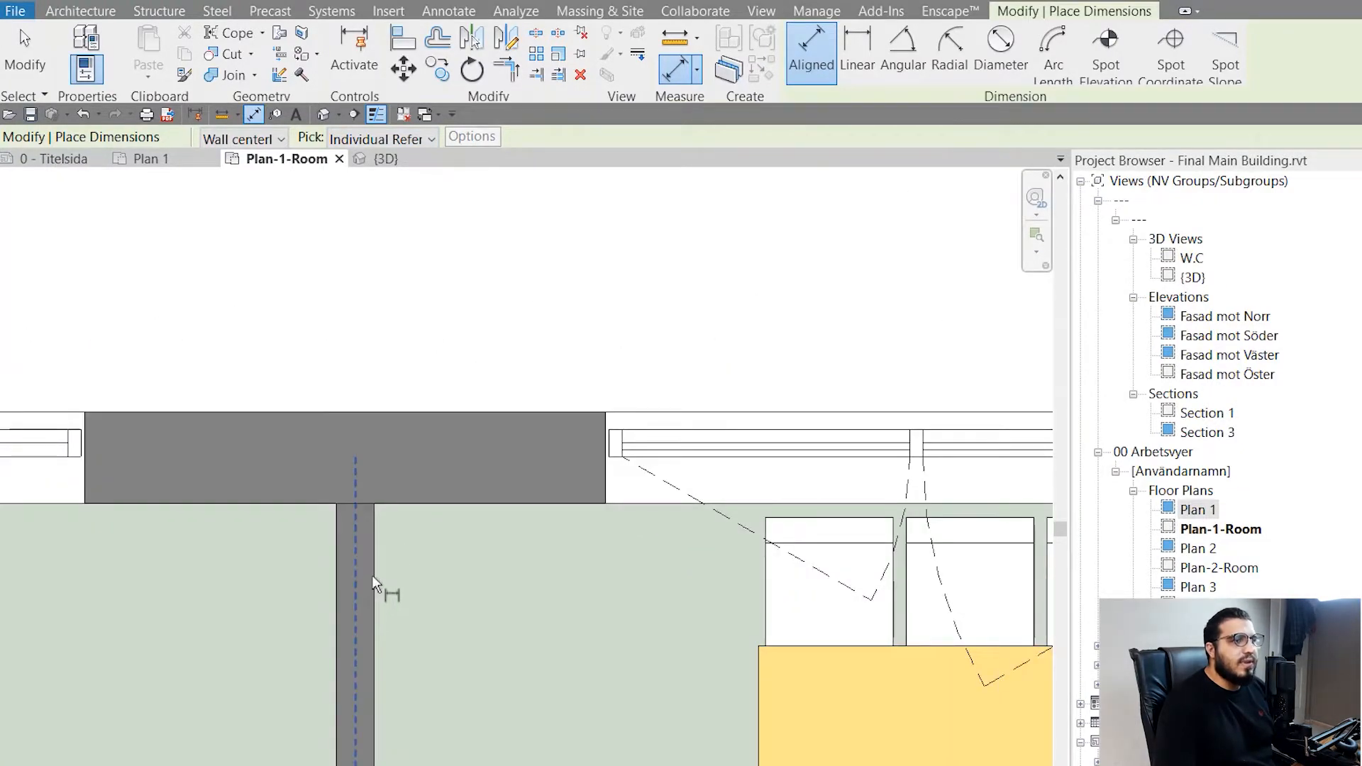
middle_drag(372, 569, 364, 420)
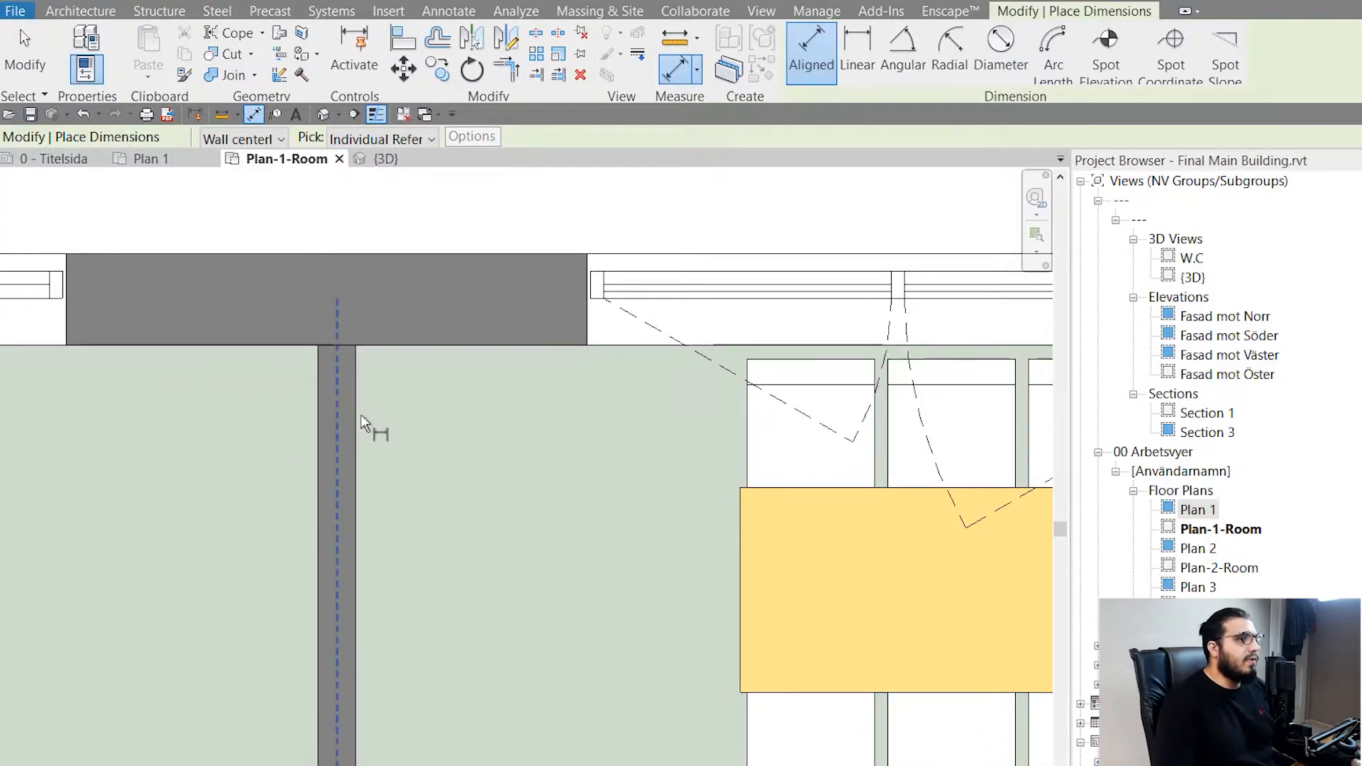
key(Tab)
click(361, 414)
scroll(536, 530, down, 2)
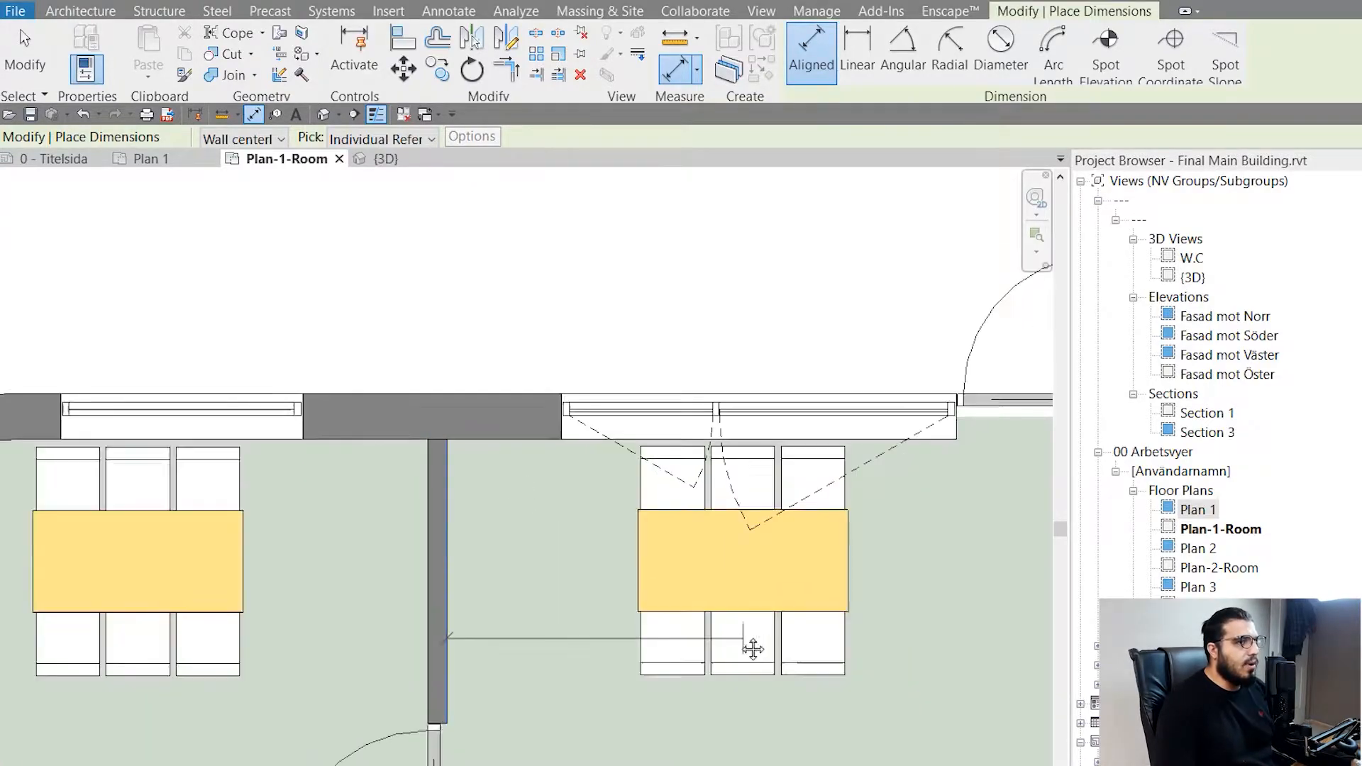
middle_drag(750, 647, 398, 547)
scroll(866, 569, up, 2)
middle_drag(810, 566, 661, 530)
scroll(70, 543, down, 2)
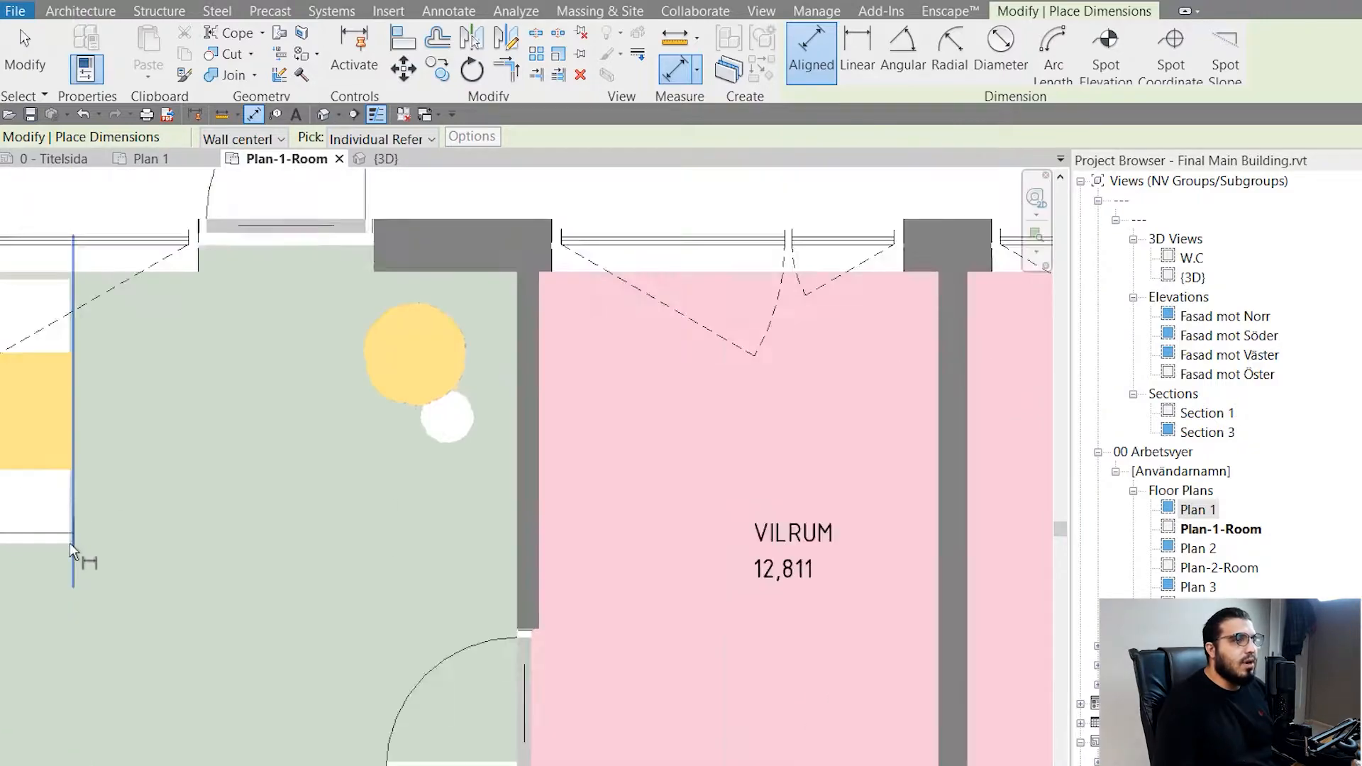
middle_drag(69, 542, 588, 532)
middle_drag(793, 553, 394, 515)
scroll(461, 517, up, 1)
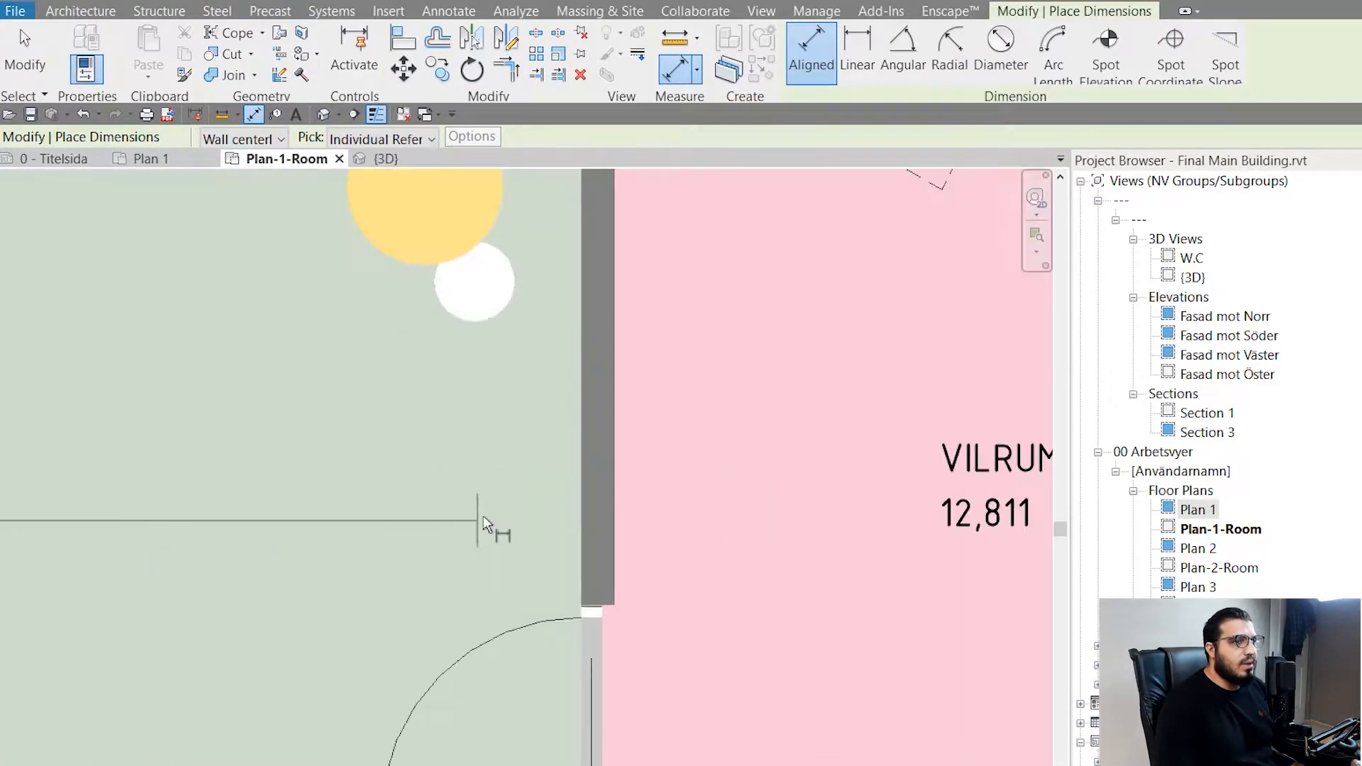
scroll(508, 457, up, 1)
scroll(586, 426, up, 1)
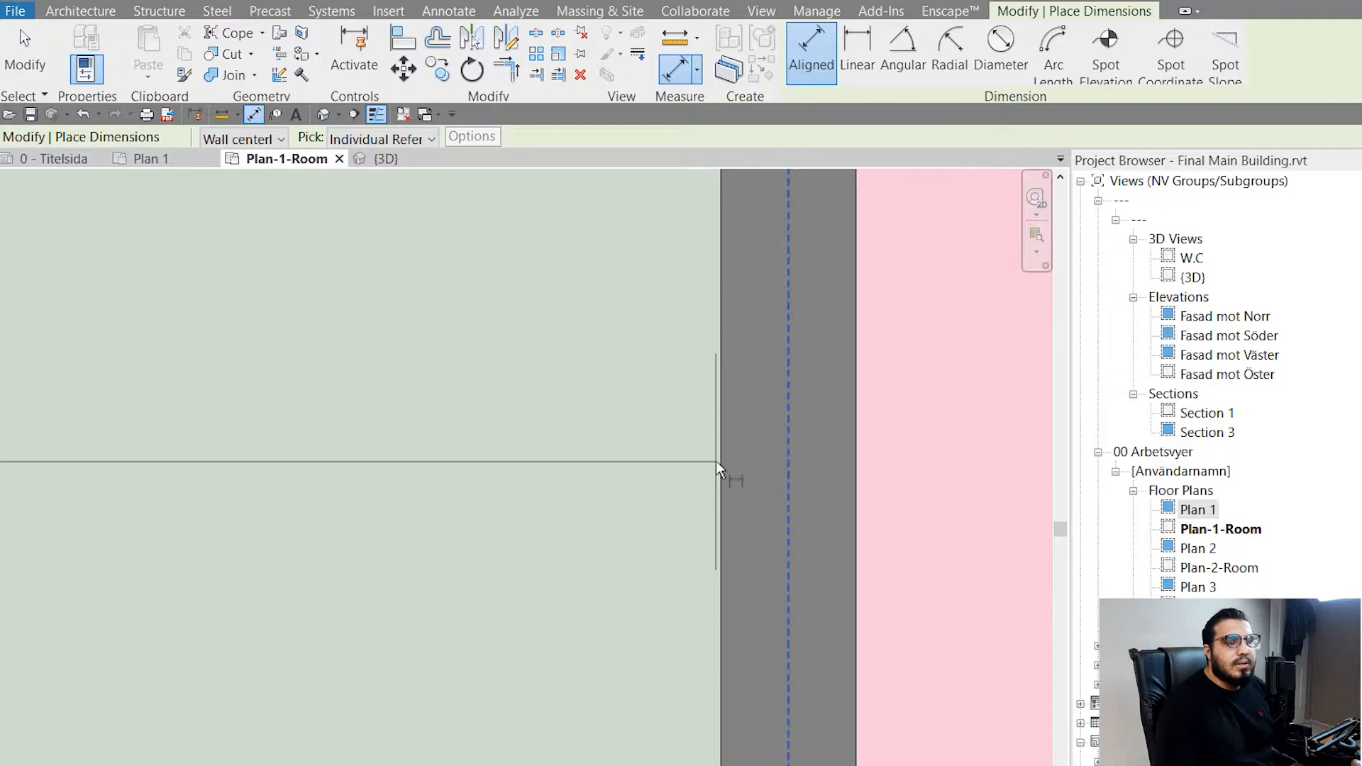
click(717, 461)
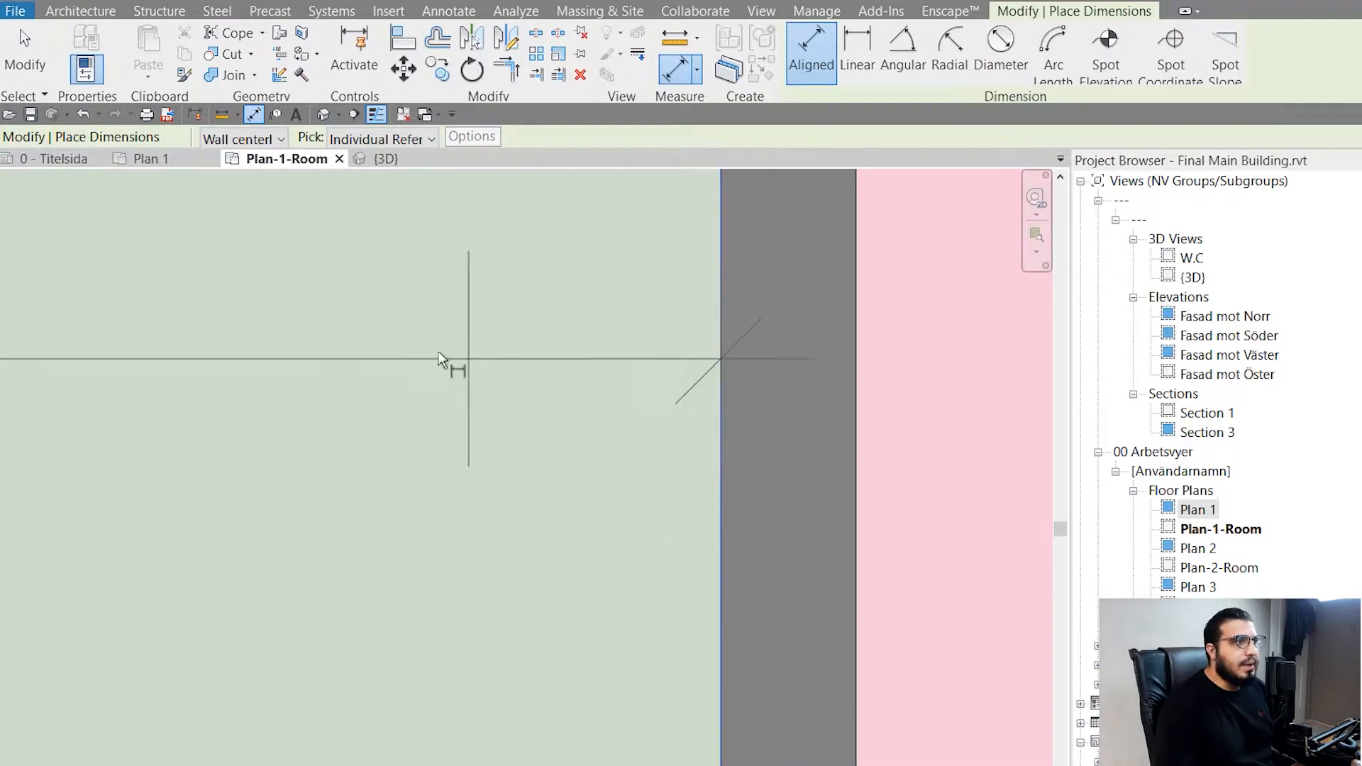
scroll(449, 361, down, 2)
middle_drag(450, 362, 964, 547)
scroll(647, 533, down, 2)
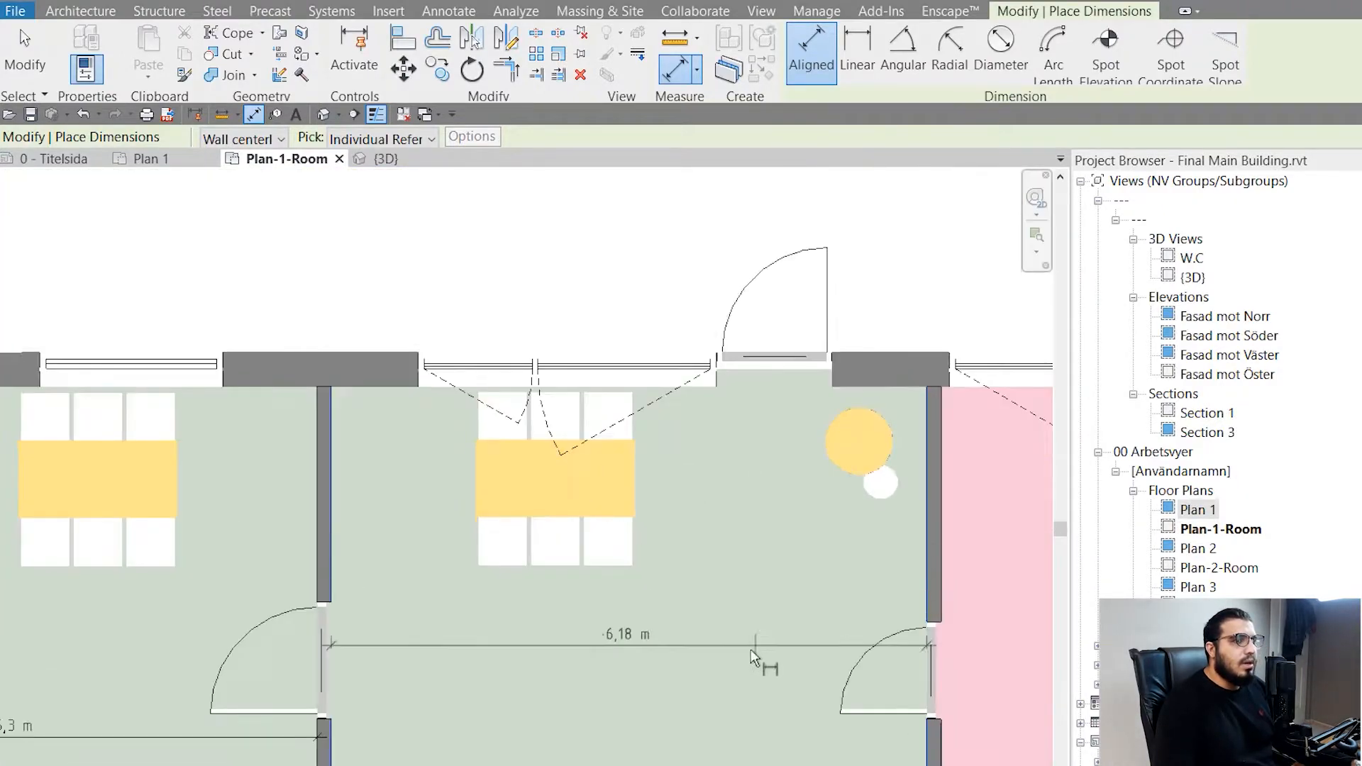
click(663, 313)
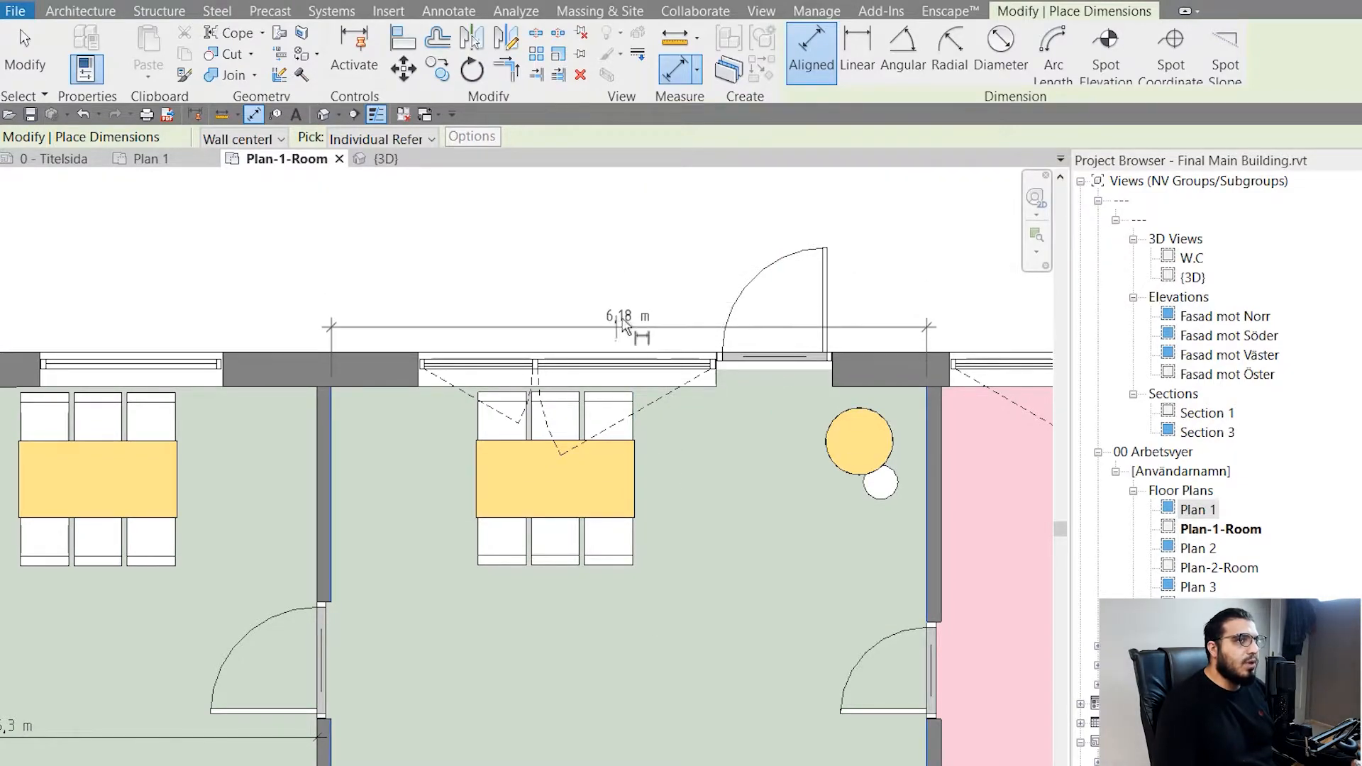
middle_drag(779, 414, 389, 431)
scroll(491, 496, up, 6)
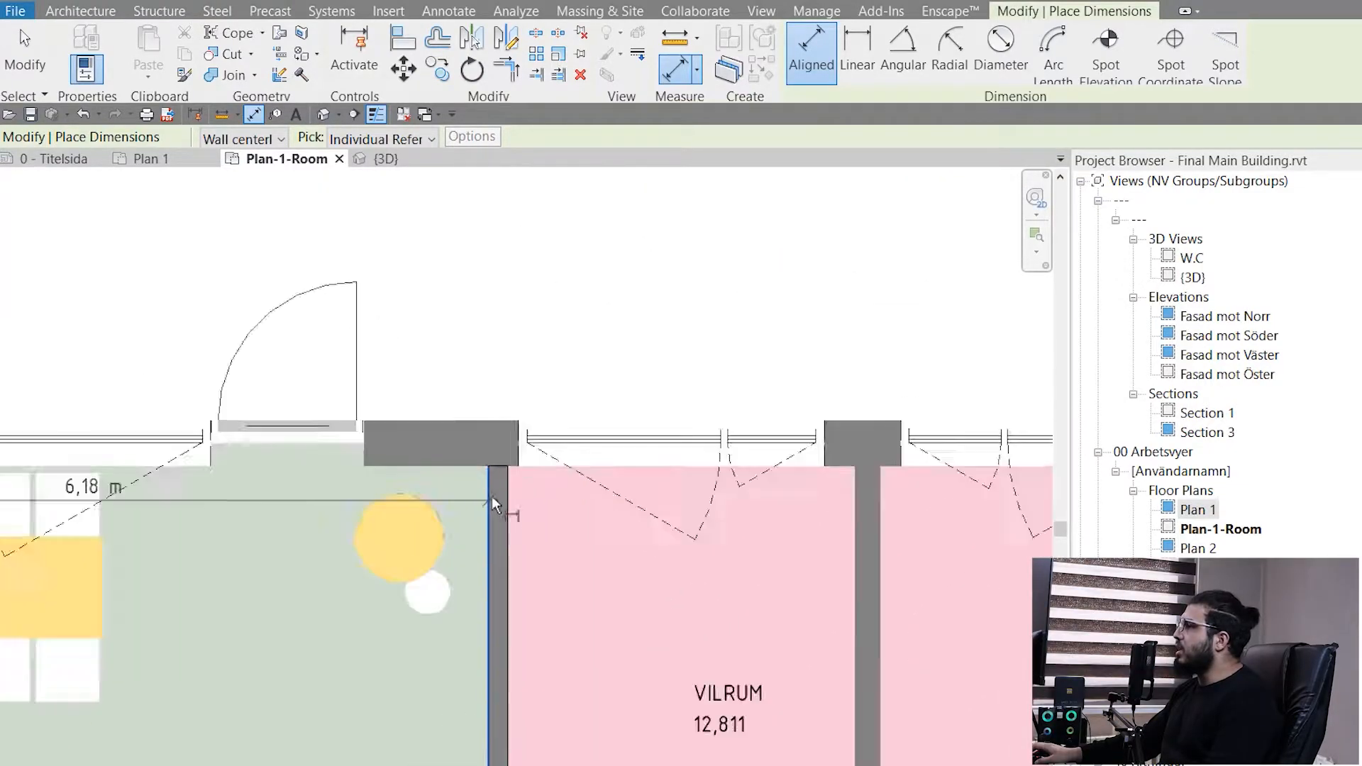
scroll(452, 550, down, 2)
scroll(422, 581, up, 2)
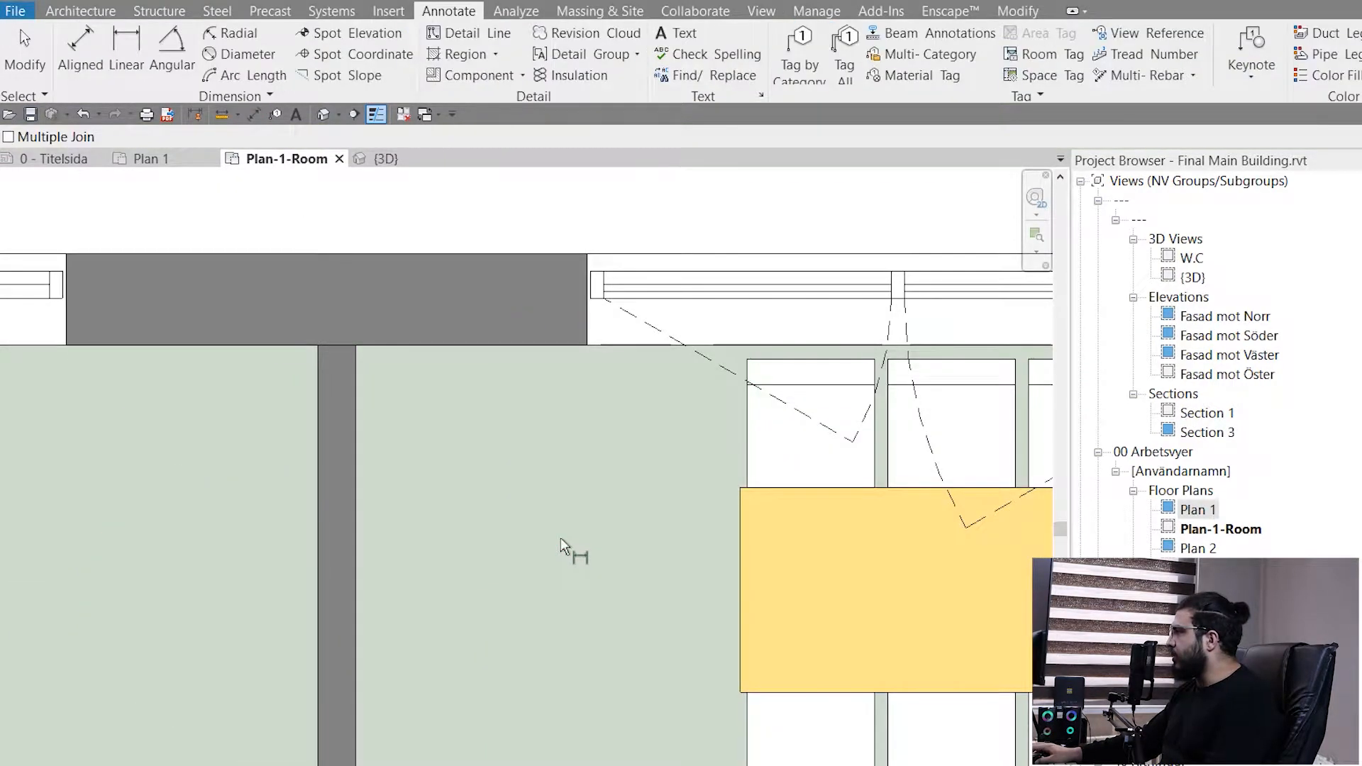
scroll(389, 515, down, 3)
scroll(389, 515, down, 4)
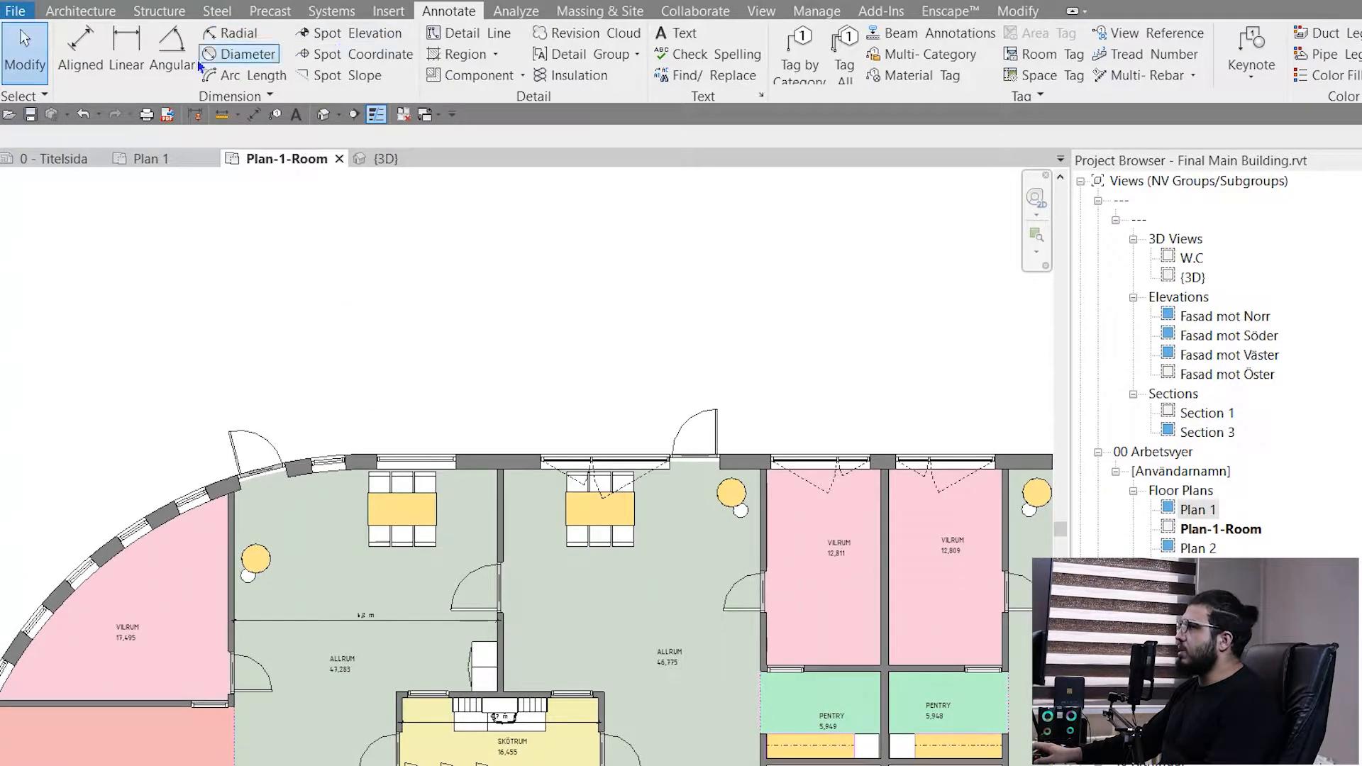
- Start a new Aligned dimension with wall faces as the preferred reference
click(85, 57)
scroll(432, 437, up, 2)
click(258, 139)
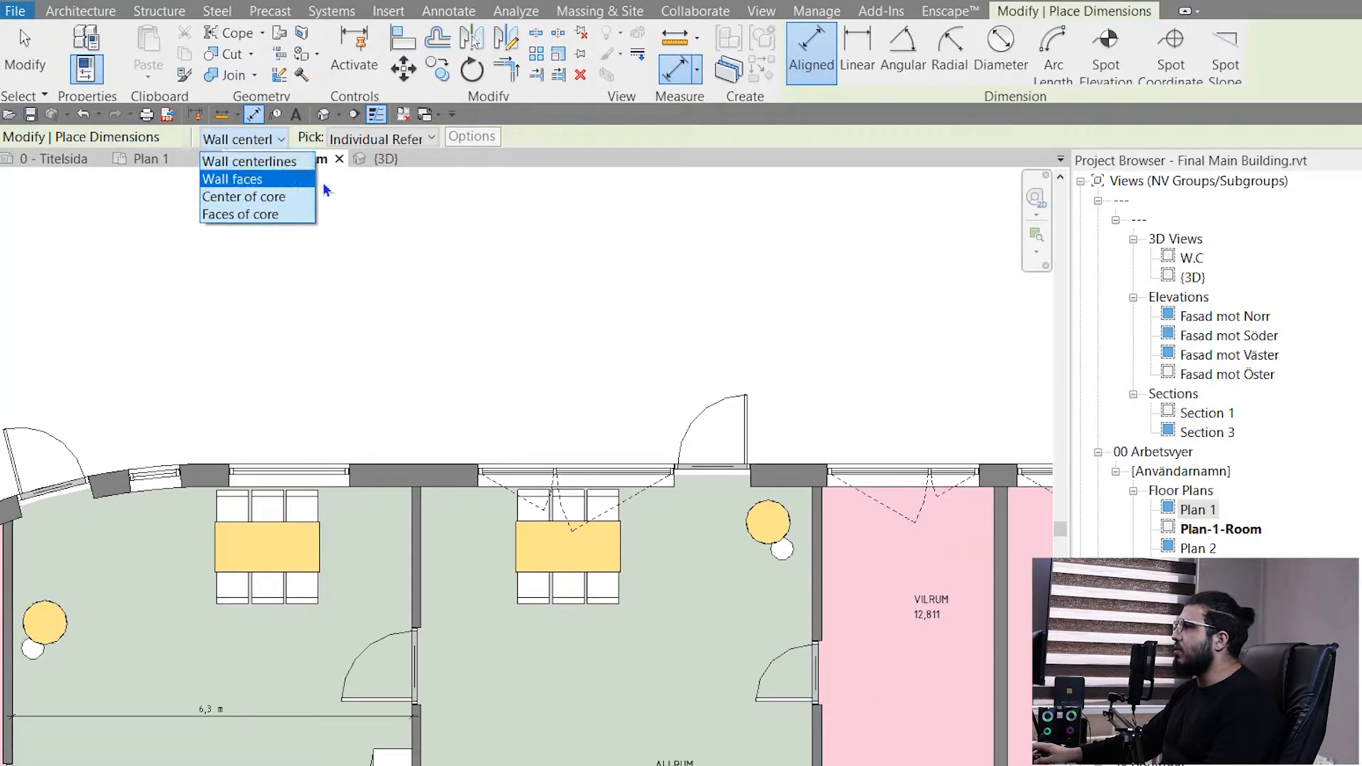
click(303, 184)
scroll(423, 606, up, 5)
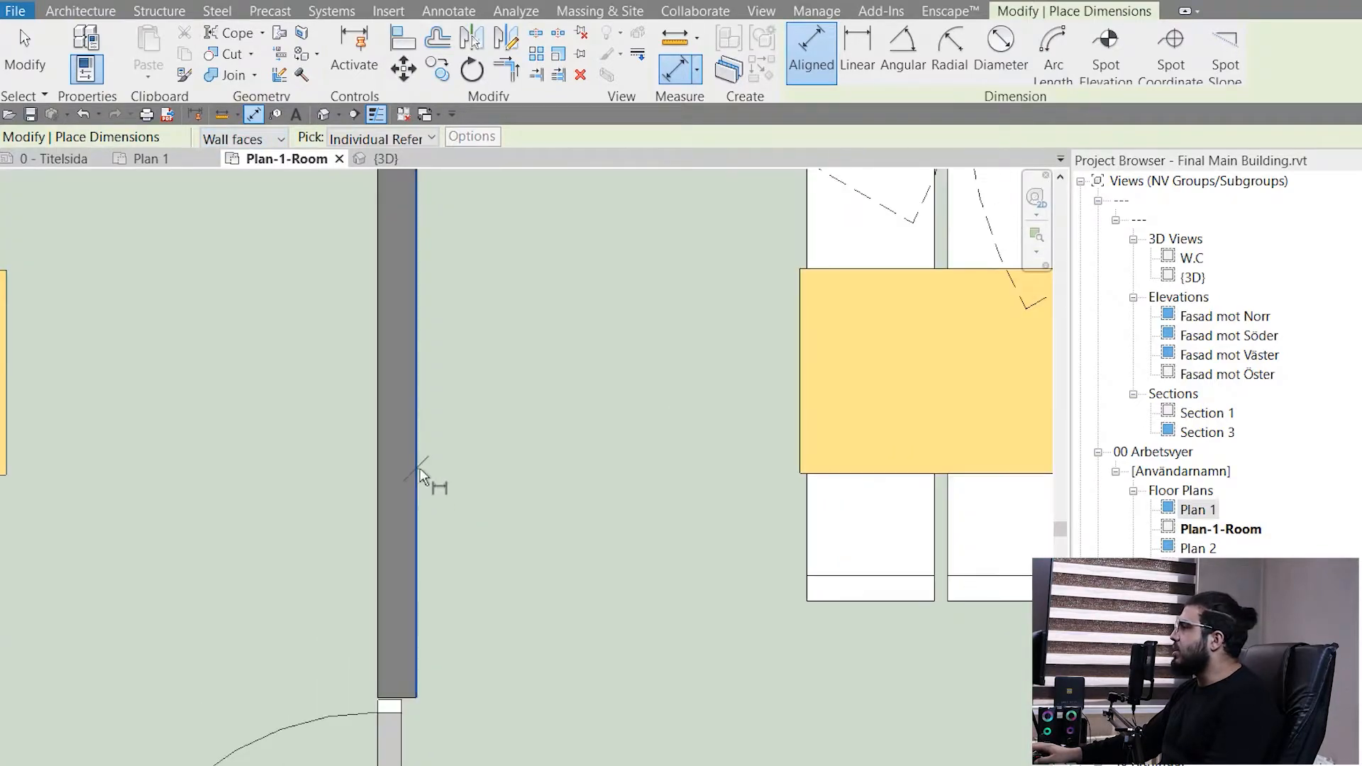
click(419, 467)
scroll(620, 598, down, 2)
middle_drag(814, 634, 1000, 615)
scroll(706, 593, up, 2)
click(701, 569)
scroll(319, 625, down, 4)
scroll(206, 591, down, 1)
middle_drag(203, 591, 534, 542)
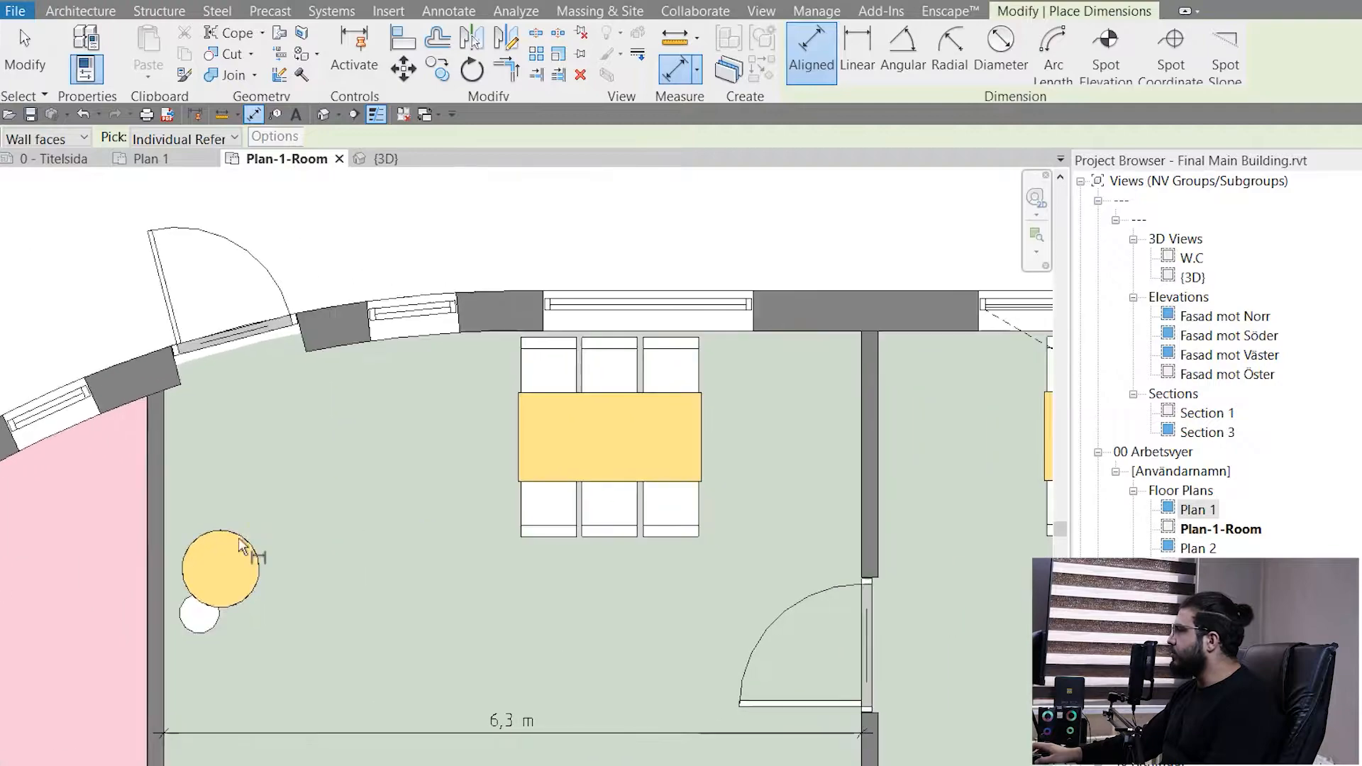
- Begin a dimension chain from the outer side wall's inner face in the 47,283 ALLRUM to both faces of the partition between the two ALLRUM rooms
click(163, 492)
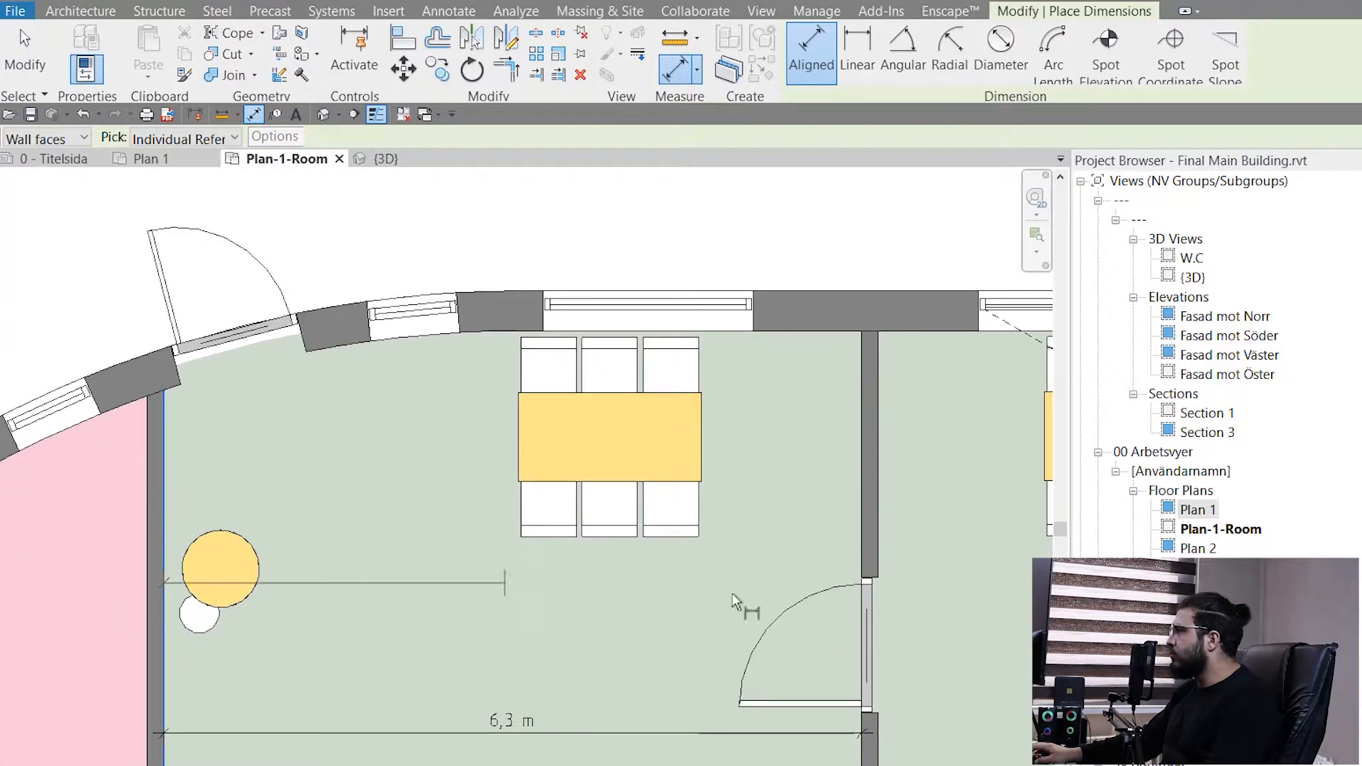
click(859, 518)
scroll(912, 505, up, 3)
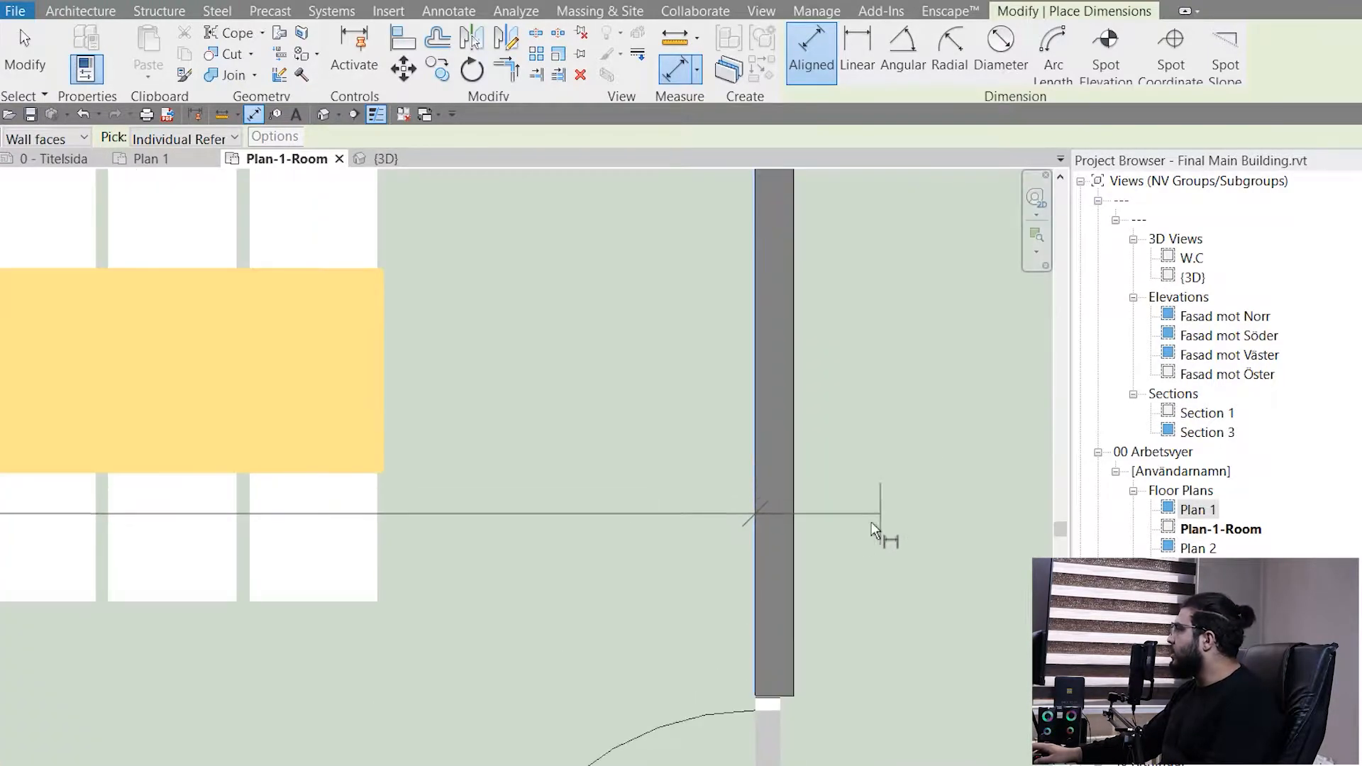
click(800, 536)
- Extend the chain to both faces of the wall between the 46,775 ALLRUM and VILRUM, place it across the rooms, and finish the command
scroll(936, 595, down, 3)
middle_drag(943, 611, 220, 590)
scroll(881, 592, up, 2)
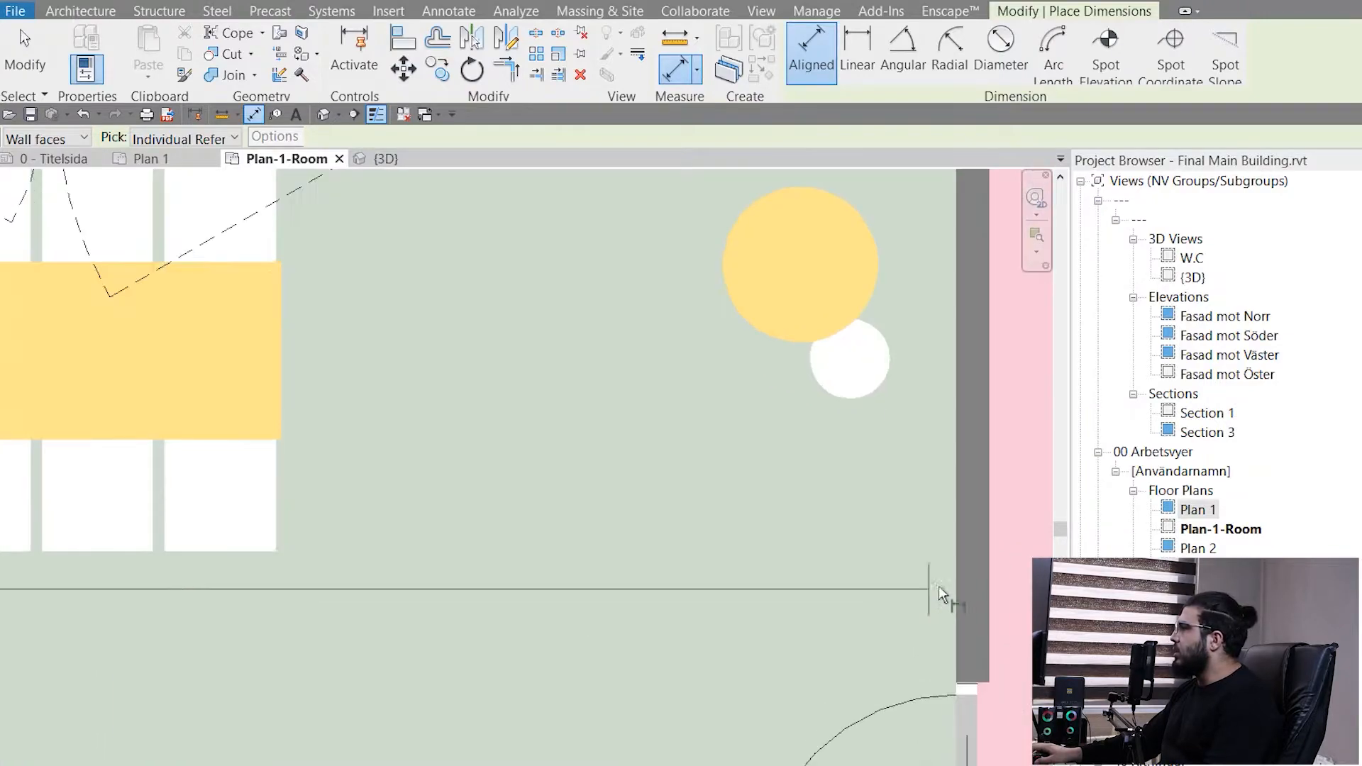
click(954, 582)
click(985, 575)
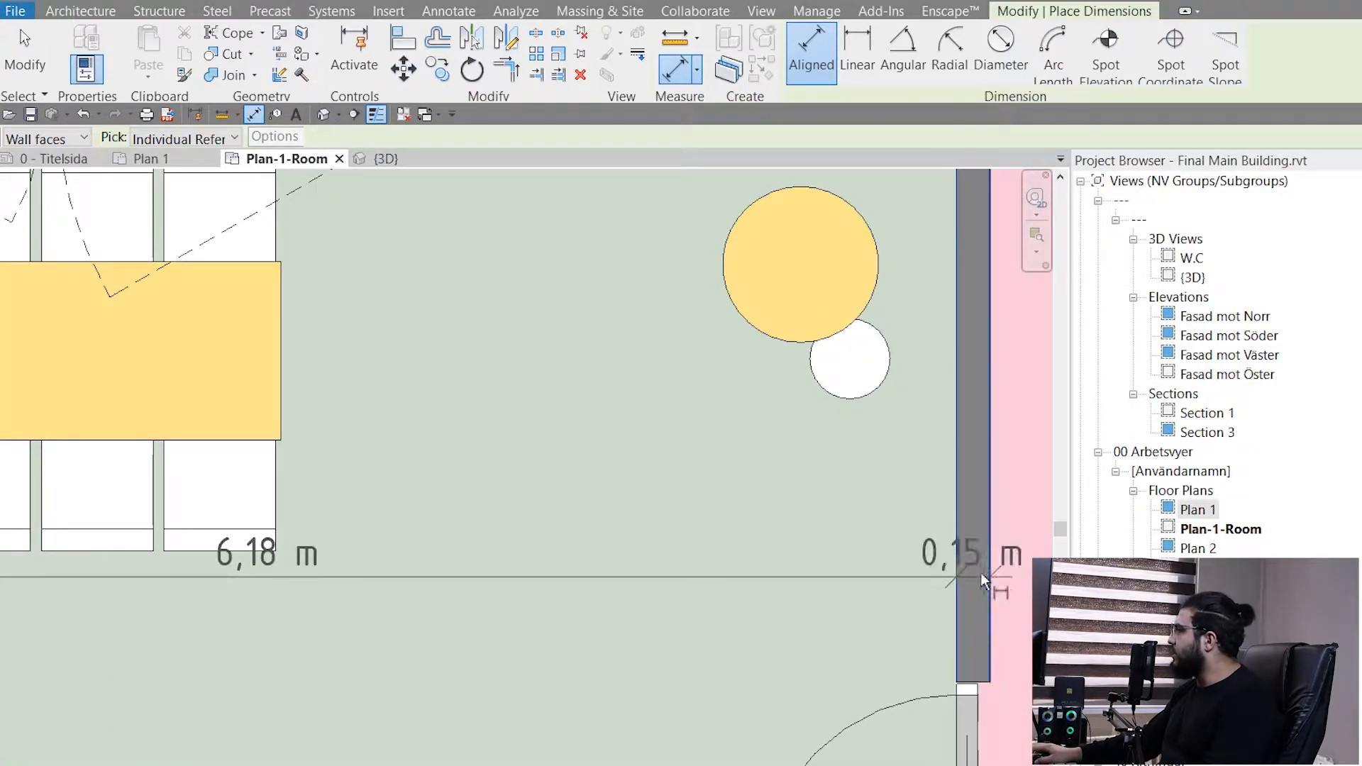
scroll(981, 572, down, 4)
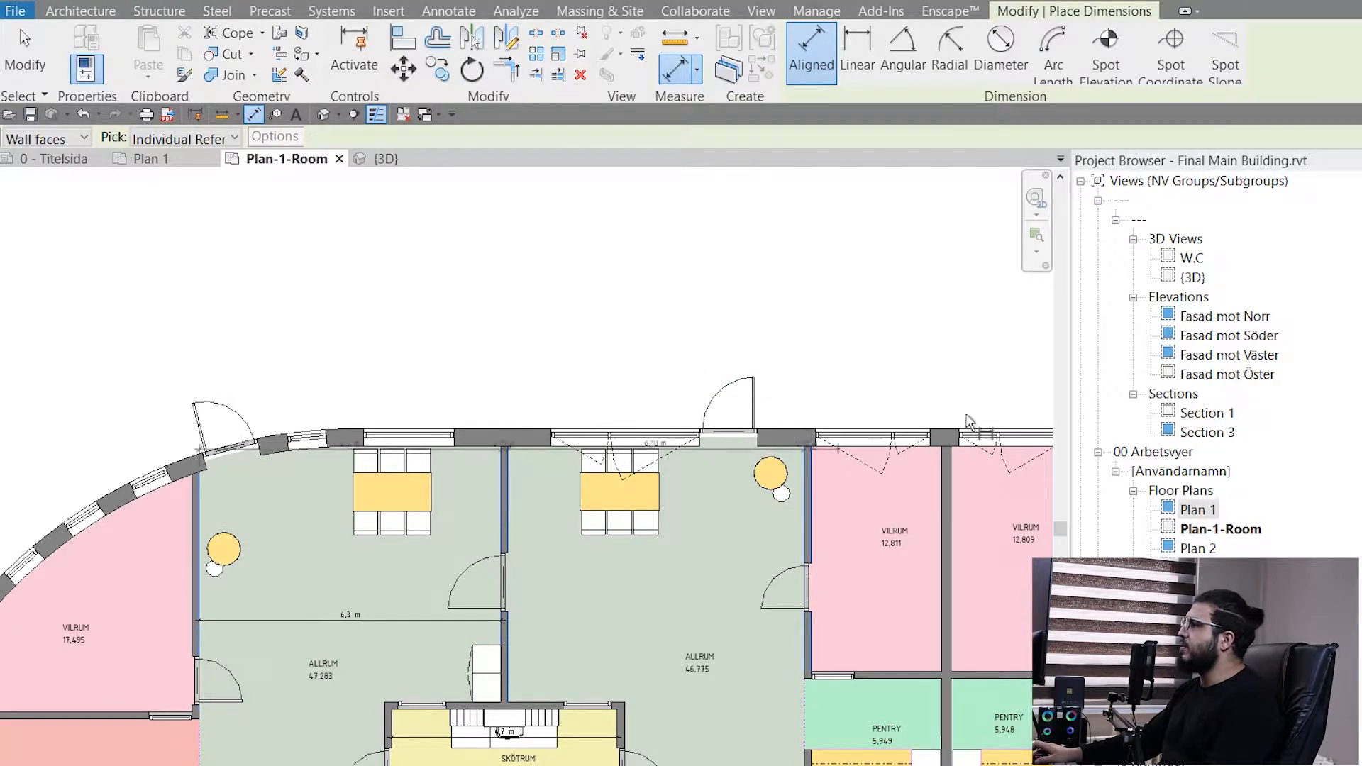
scroll(574, 551, up, 4)
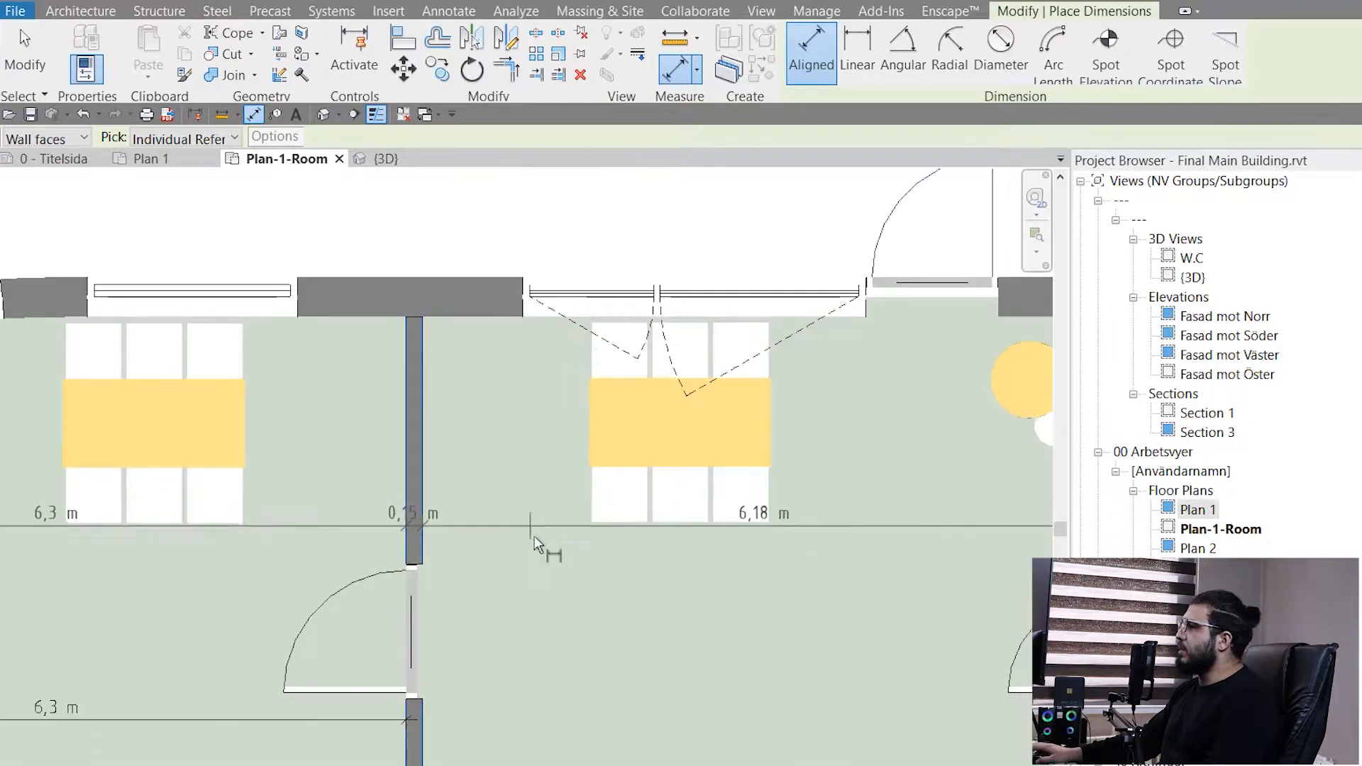
click(552, 547)
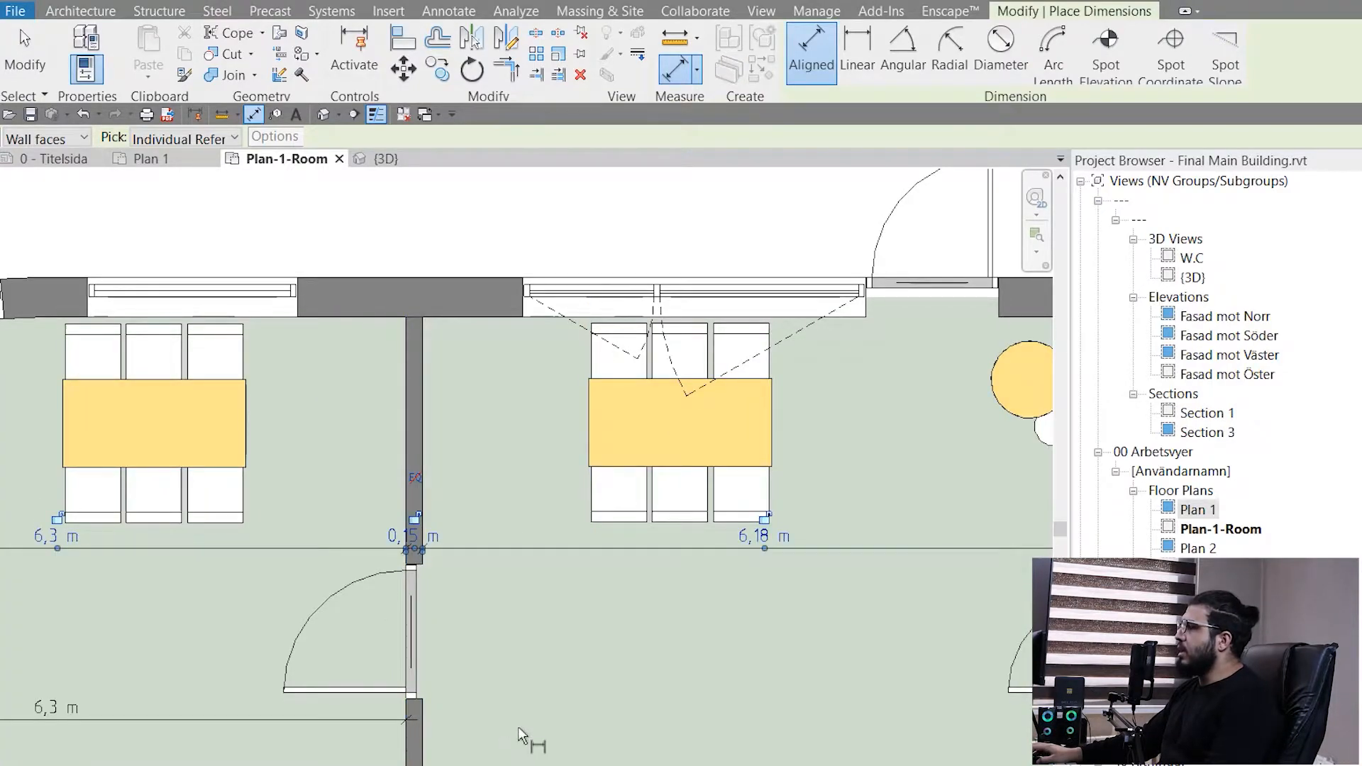
scroll(522, 738, down, 3)
middle_drag(536, 743, 712, 617)
scroll(342, 504, up, 4)
scroll(487, 608, down, 4)
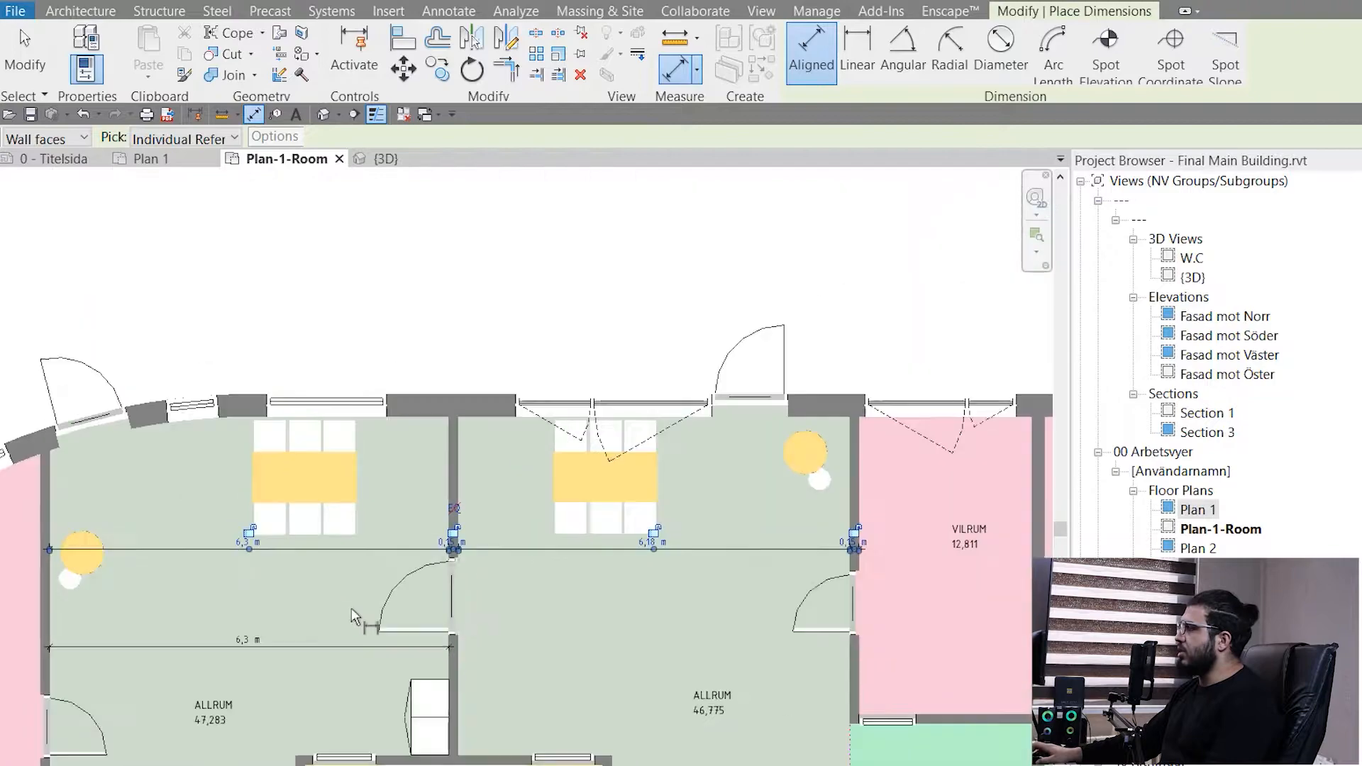
key(Escape)
key(Escape)
- Examine the wall-thickness dimensions at the partition between the ALLRUM rooms and at the wall between ALLRUM and VILRUM
scroll(454, 543, up, 5)
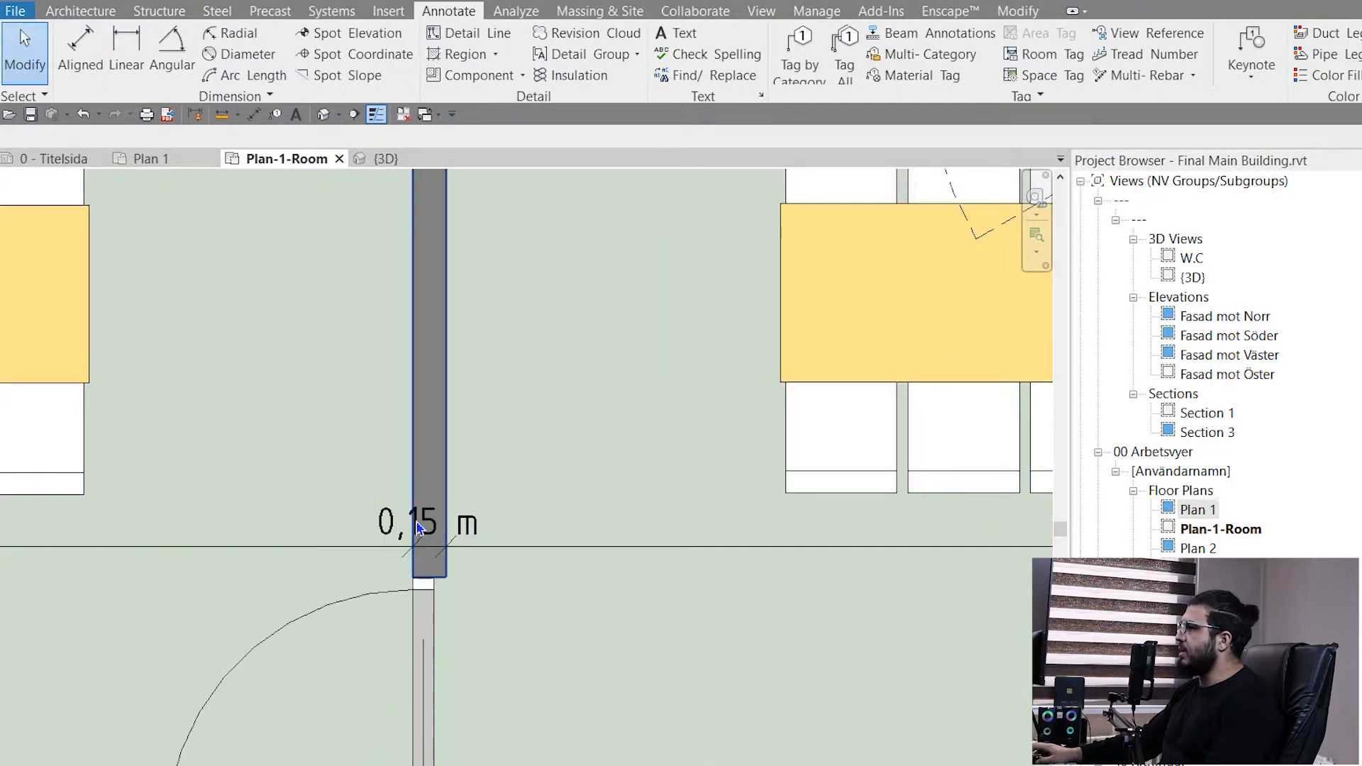
scroll(417, 546, up, 3)
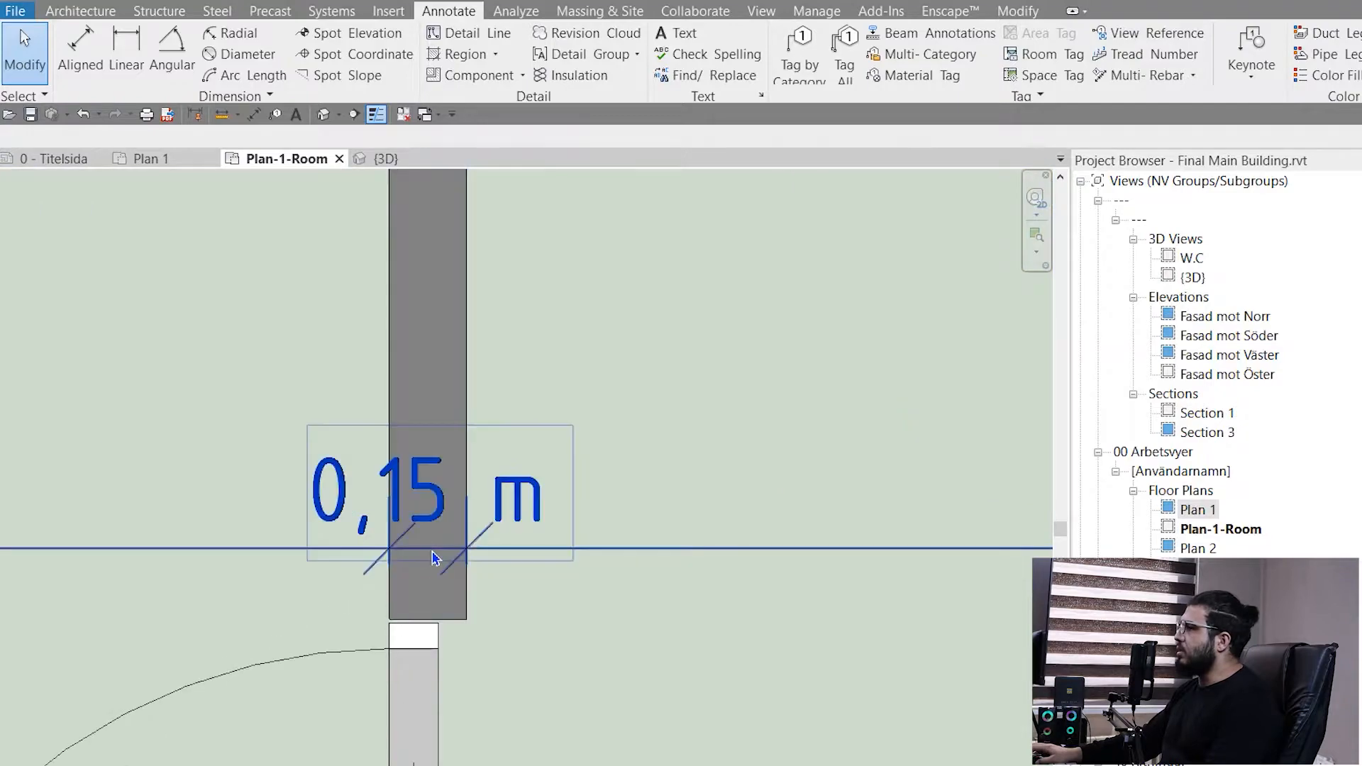
click(434, 556)
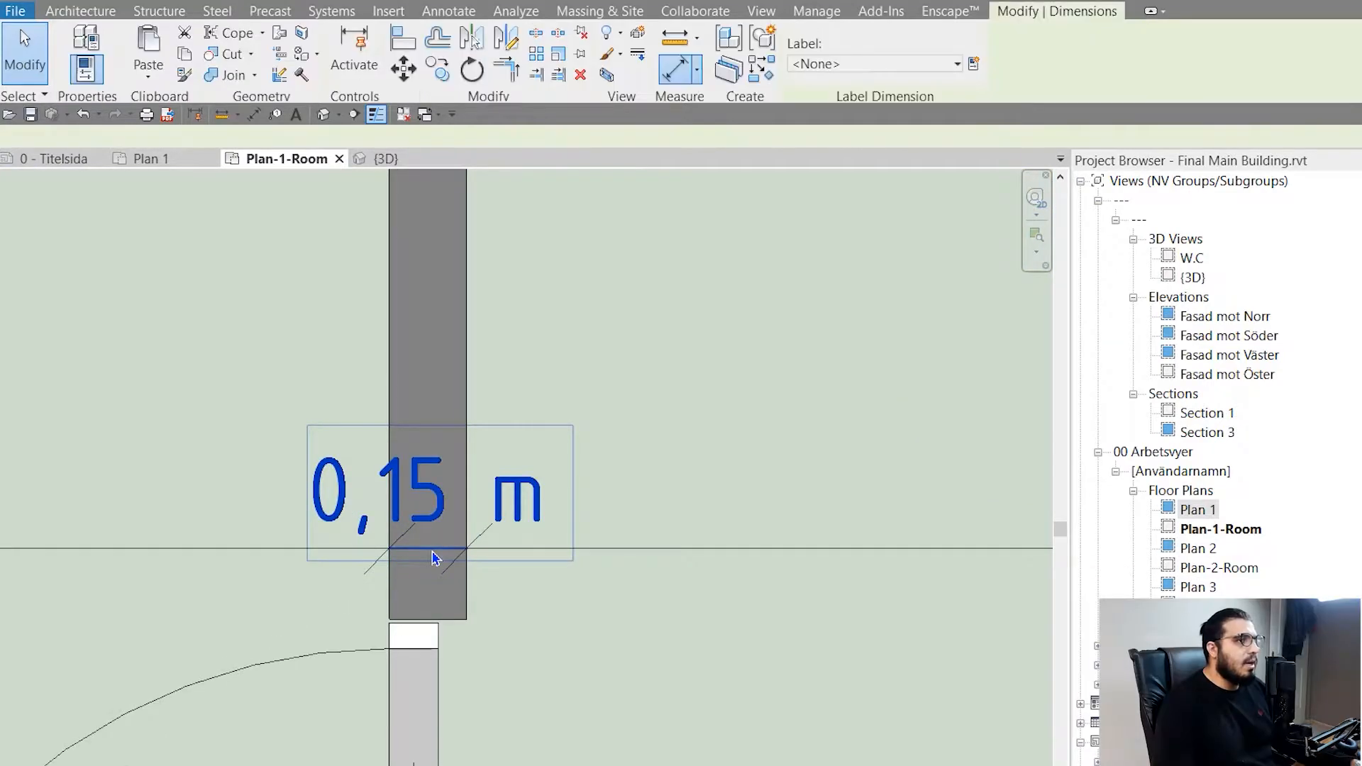
scroll(613, 657, down, 2)
scroll(589, 730, down, 6)
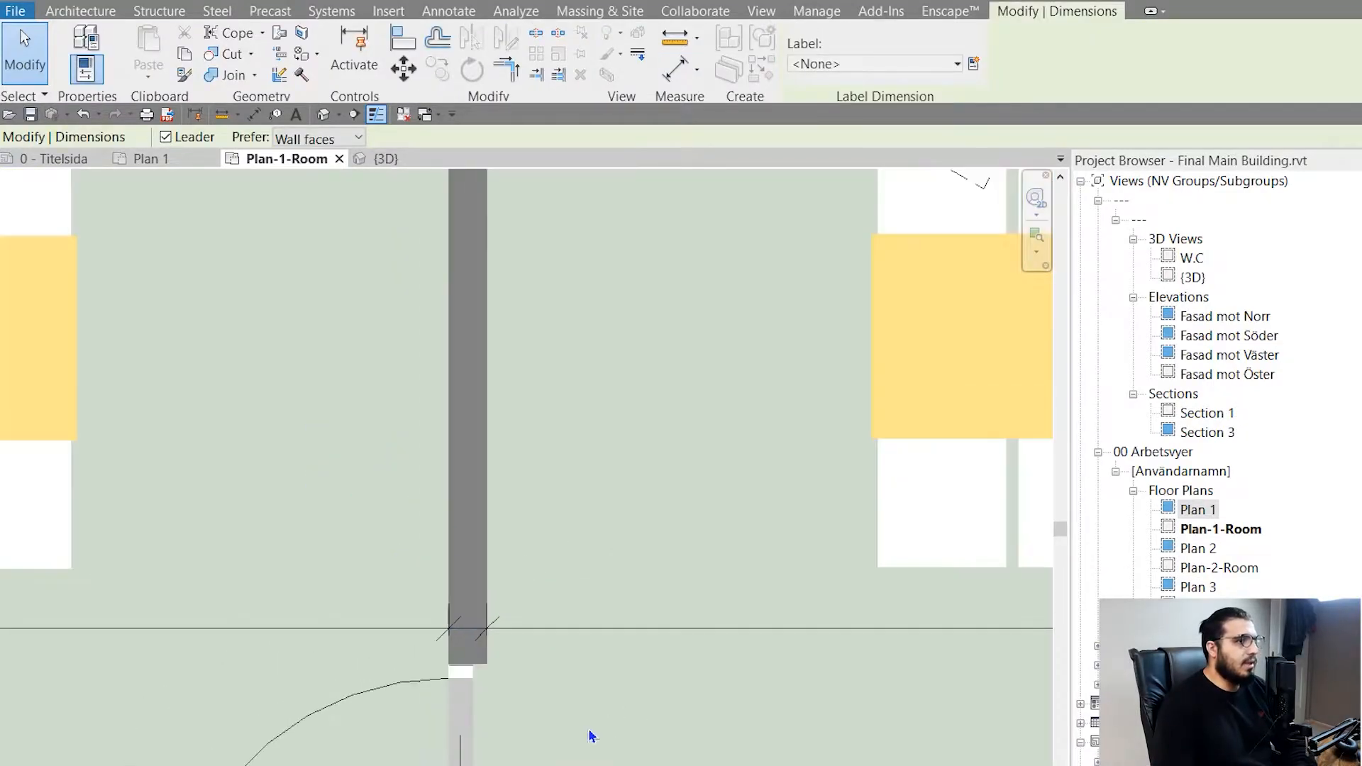
scroll(629, 678, up, 5)
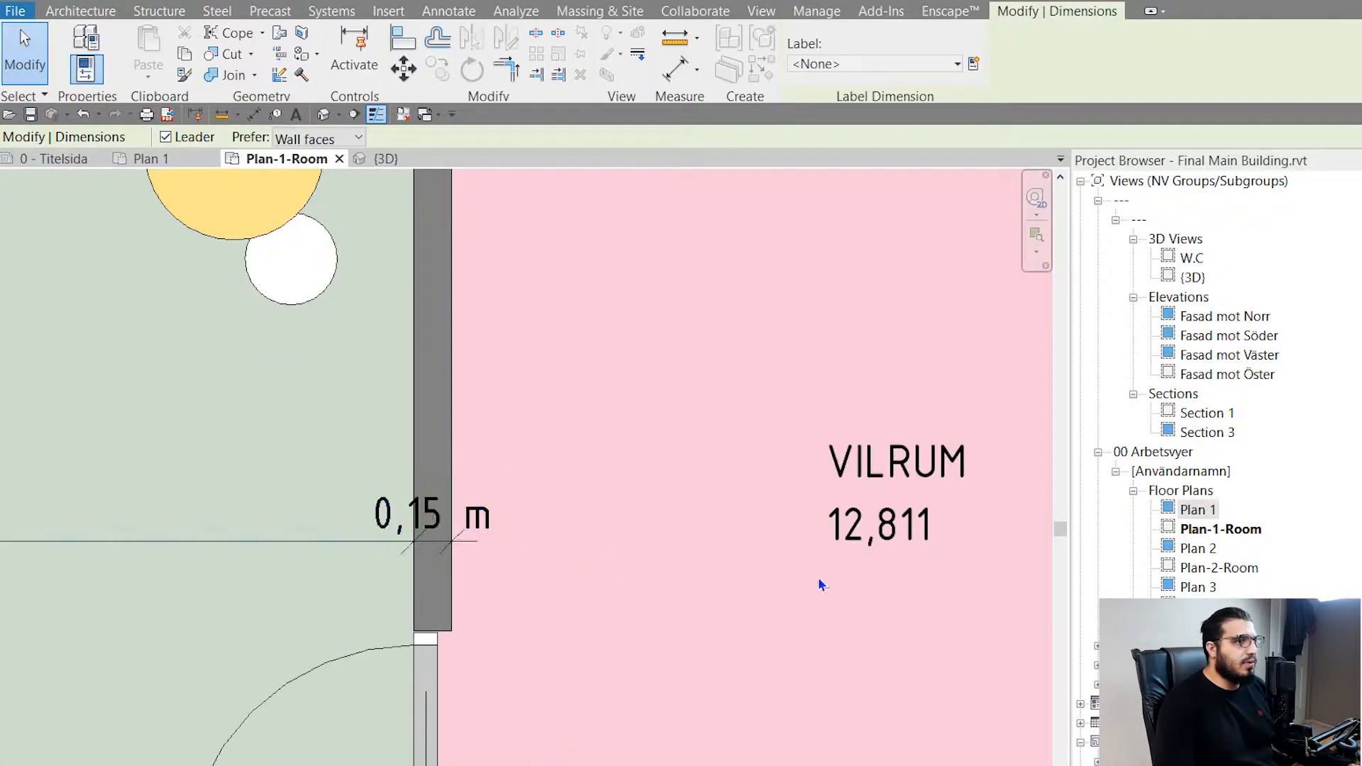
scroll(802, 636, down, 1)
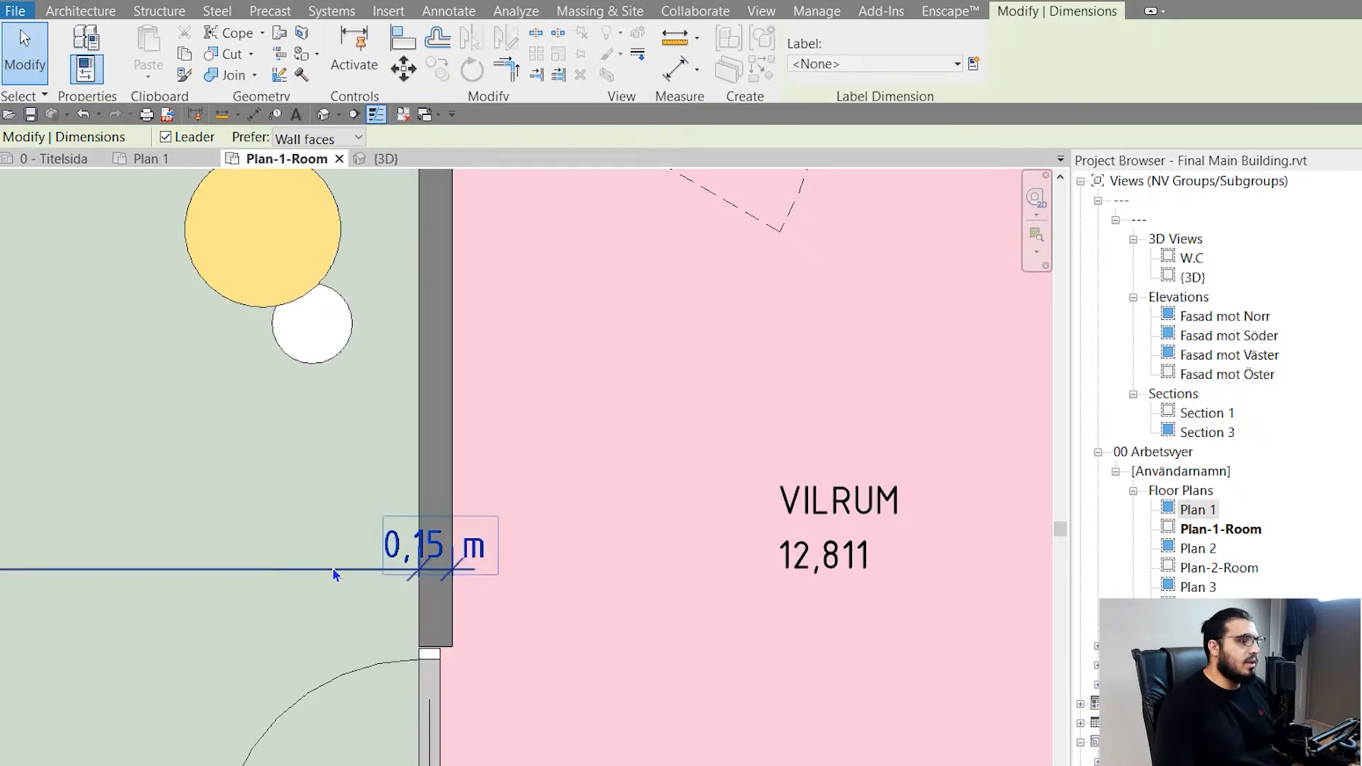
- Edit the dimension chain's witness lines and add both faces of the wall between VILRUM 12,811 and VILRUM 12,809
click(334, 571)
middle_drag(486, 687, 367, 646)
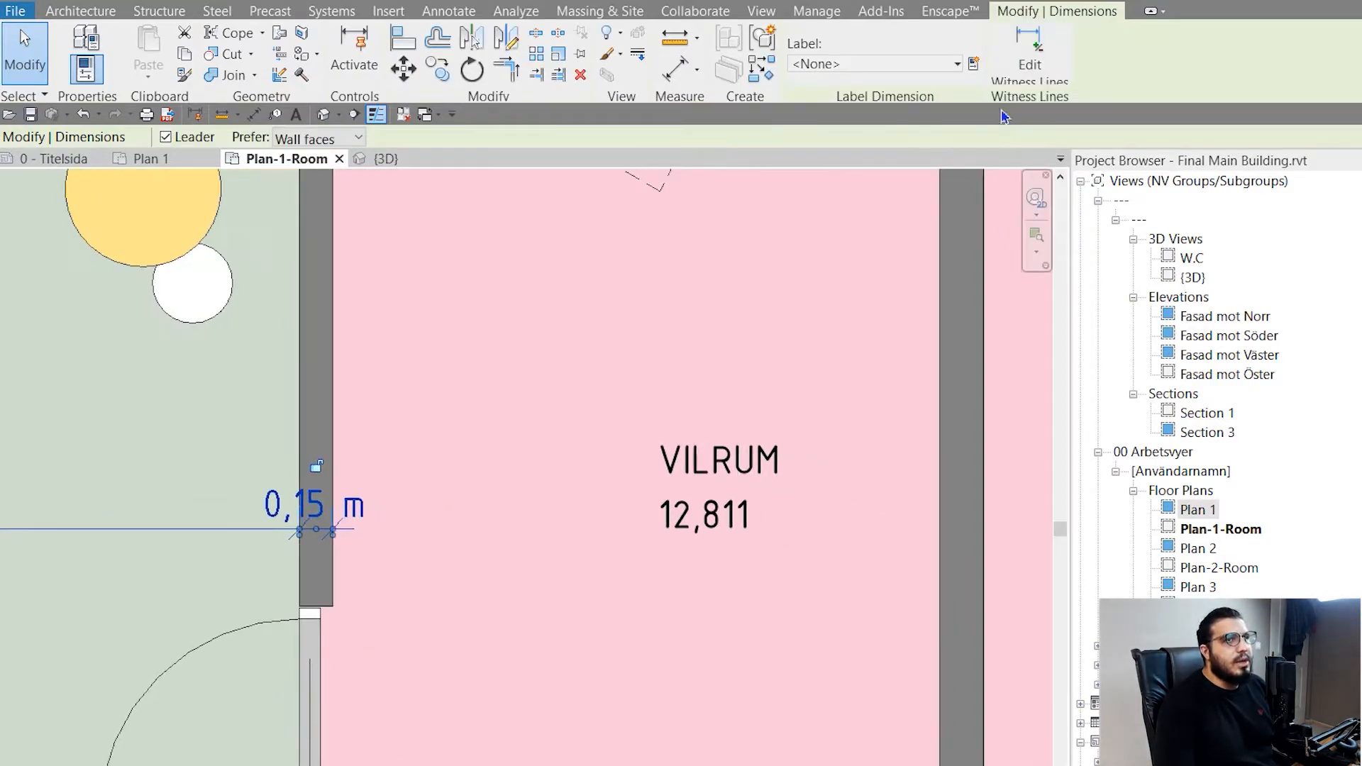
click(1028, 61)
scroll(427, 517, down, 2)
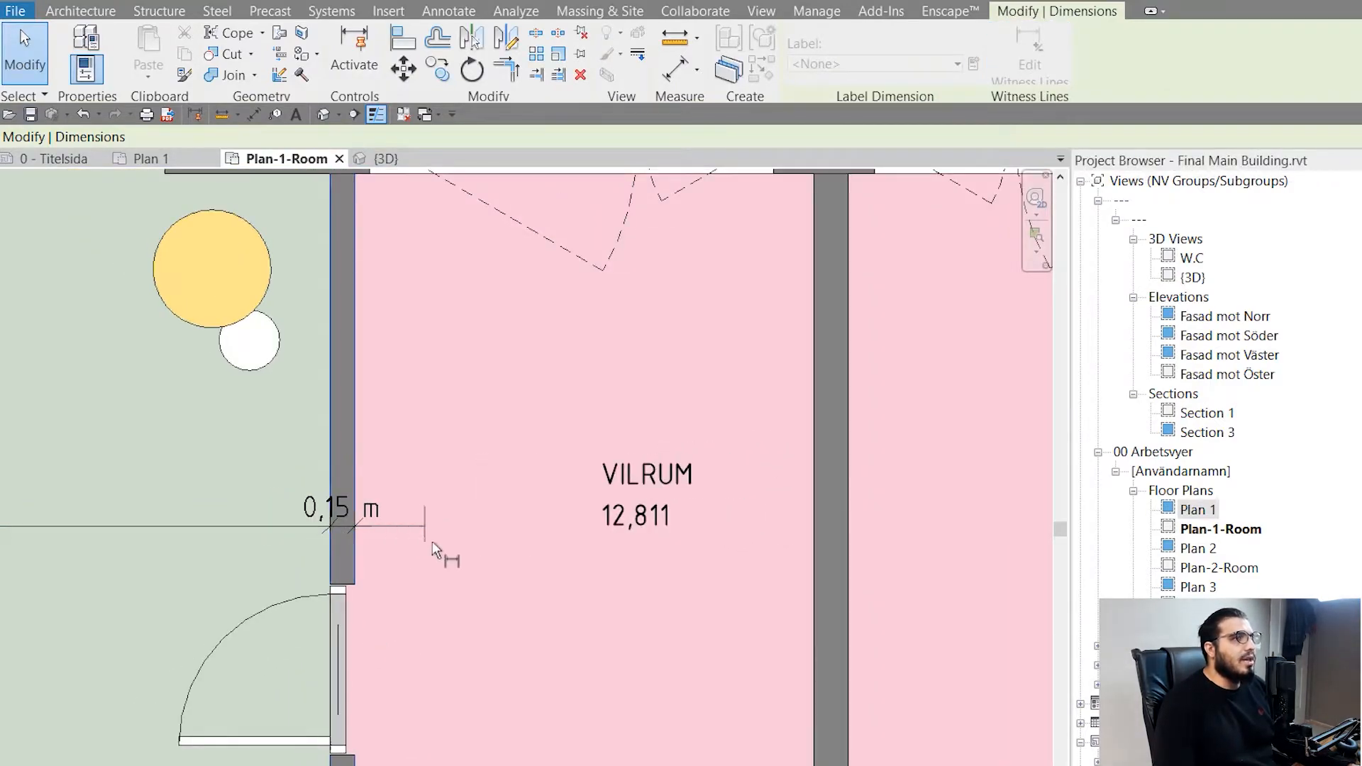
middle_drag(745, 622, 599, 637)
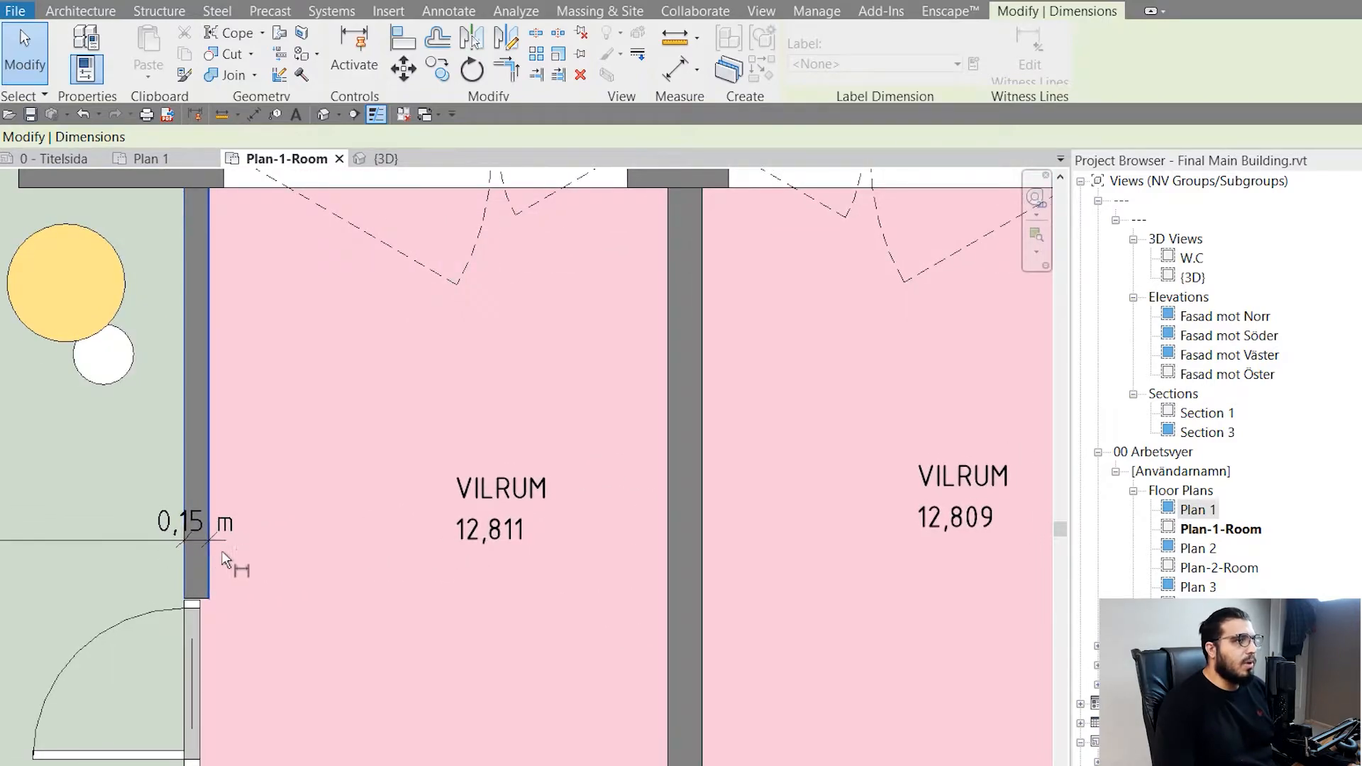
click(669, 547)
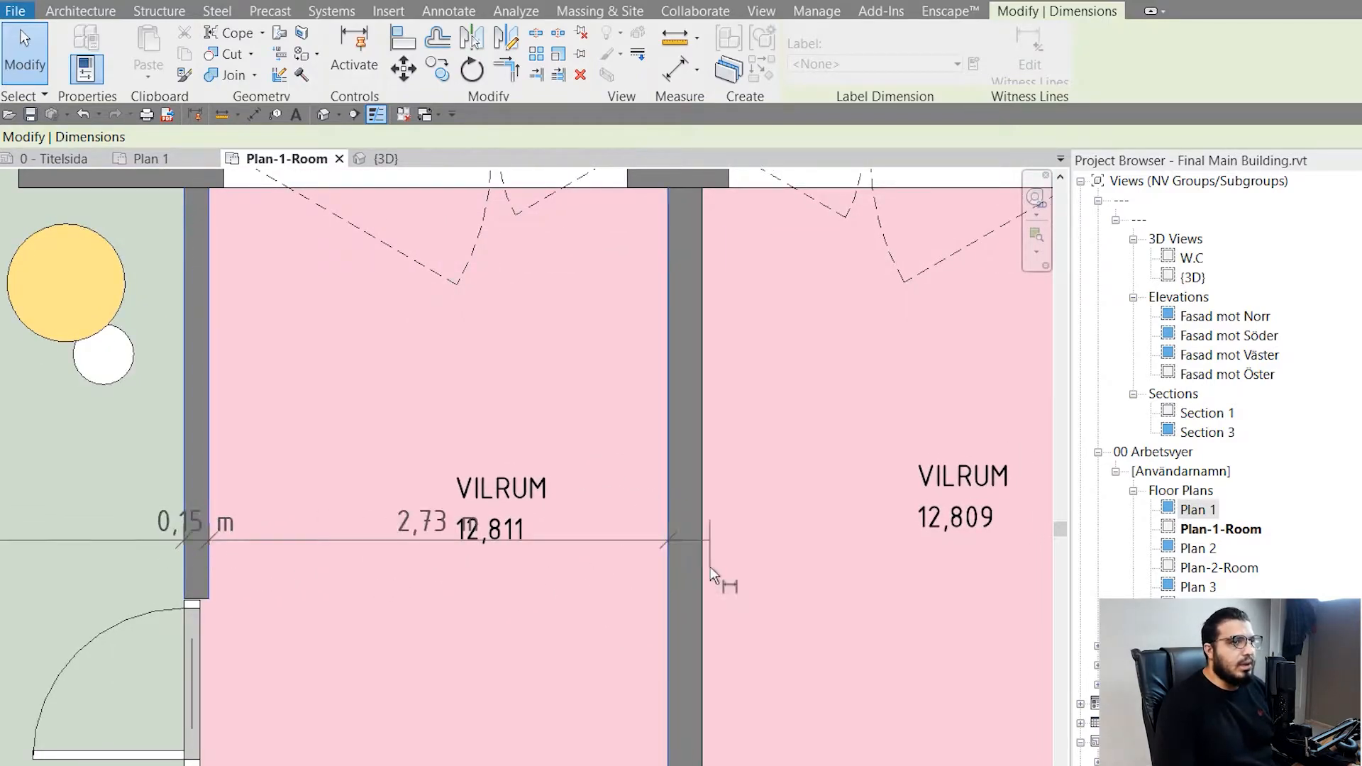
click(701, 563)
- Add both faces of the wall between VILRUM 12,809 and the 46,776 ALLRUM to the dimension chain
scroll(844, 602, down, 3)
middle_drag(868, 619, 258, 612)
scroll(457, 557, up, 5)
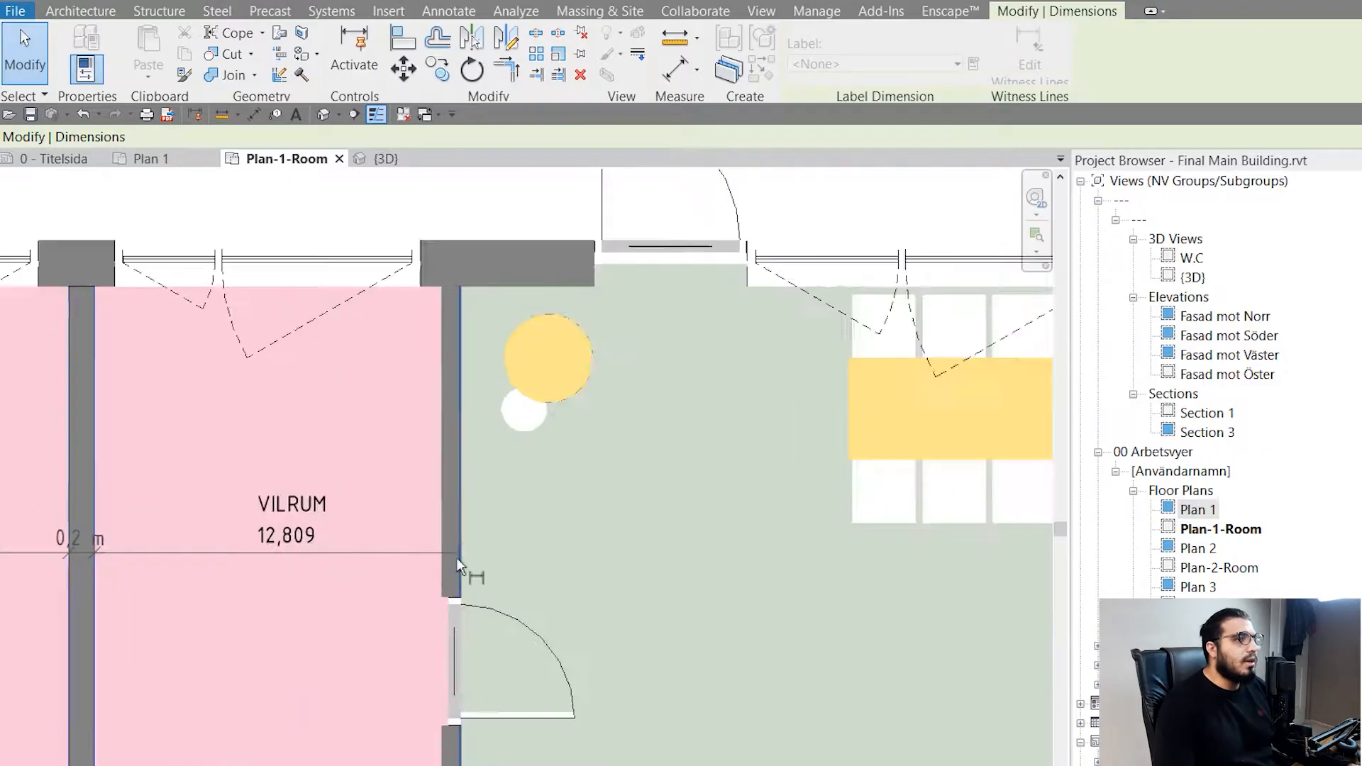
click(428, 545)
click(466, 547)
- Extend the chain to both faces of the ALLRUM partition near Section 1 and of the wall before VILRUM 13,285
scroll(774, 657, down, 4)
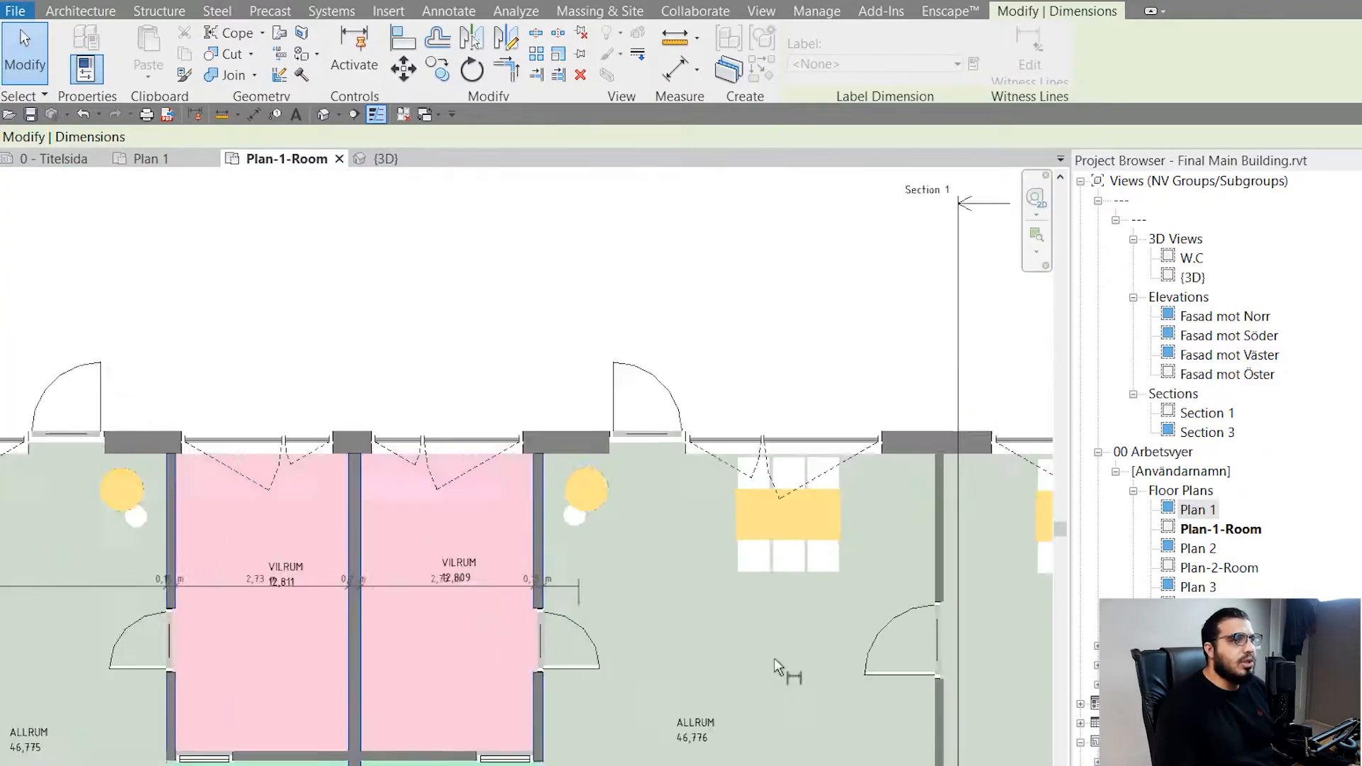
scroll(624, 608, up, 5)
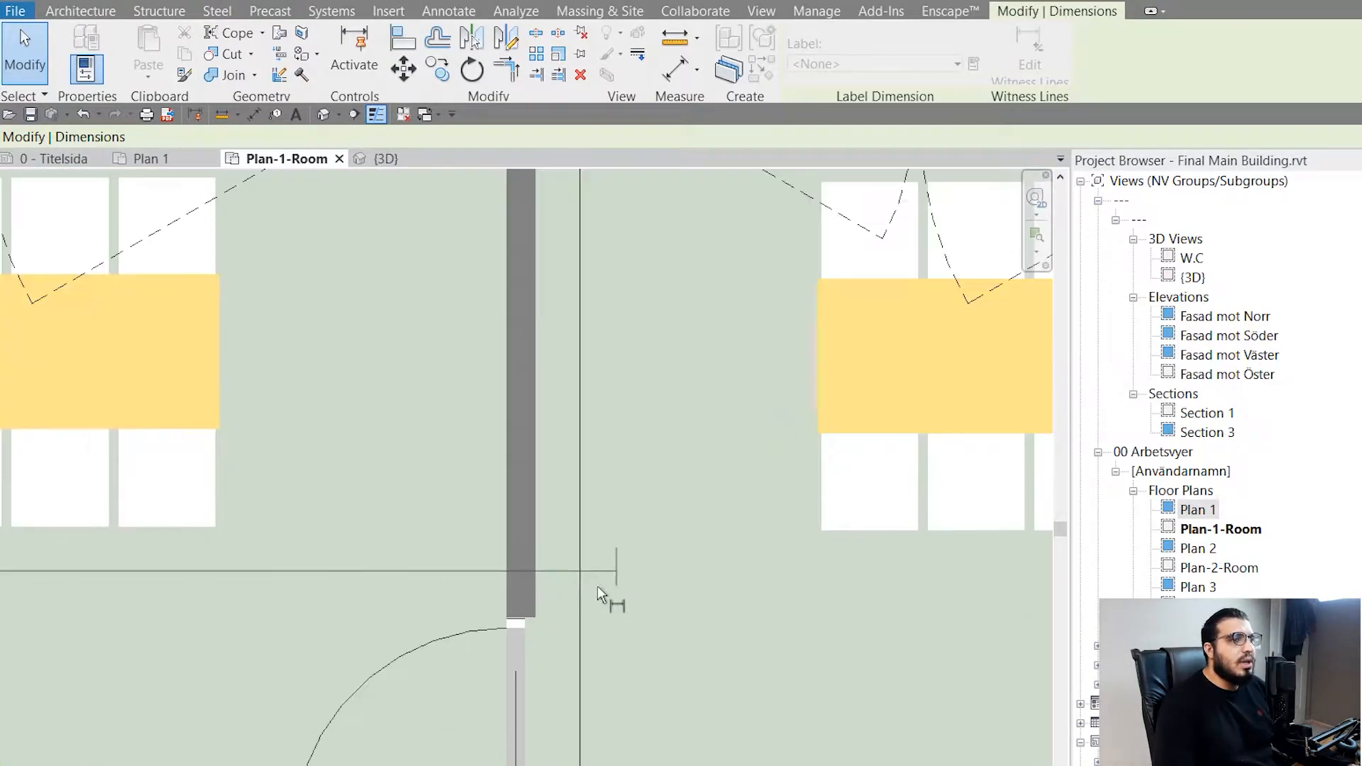
click(537, 573)
scroll(683, 607, down, 3)
middle_drag(863, 690, 610, 674)
scroll(846, 598, up, 5)
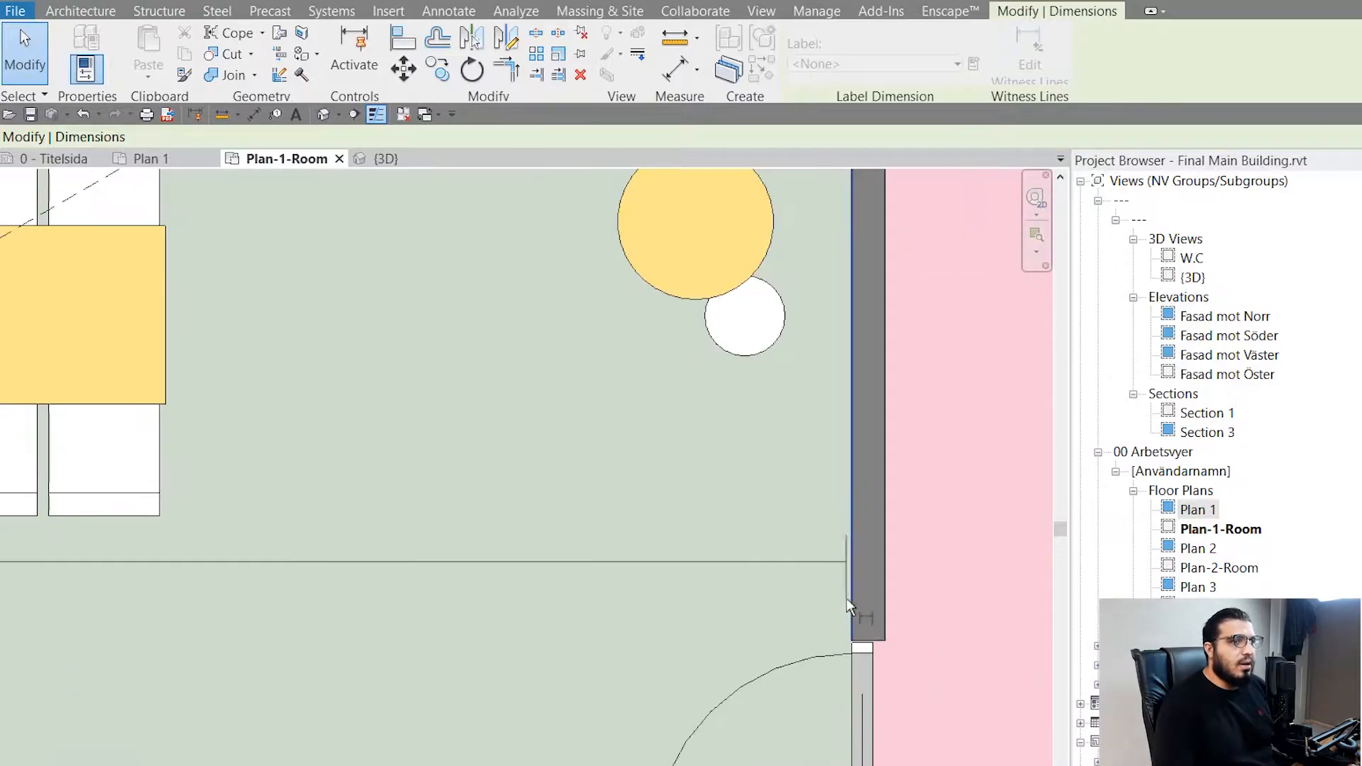
click(888, 576)
- Add the inner face of the VILRUM 13,285 wall facing GROVENTRÈ to the chain and finish editing the witness lines
scroll(956, 628, down, 4)
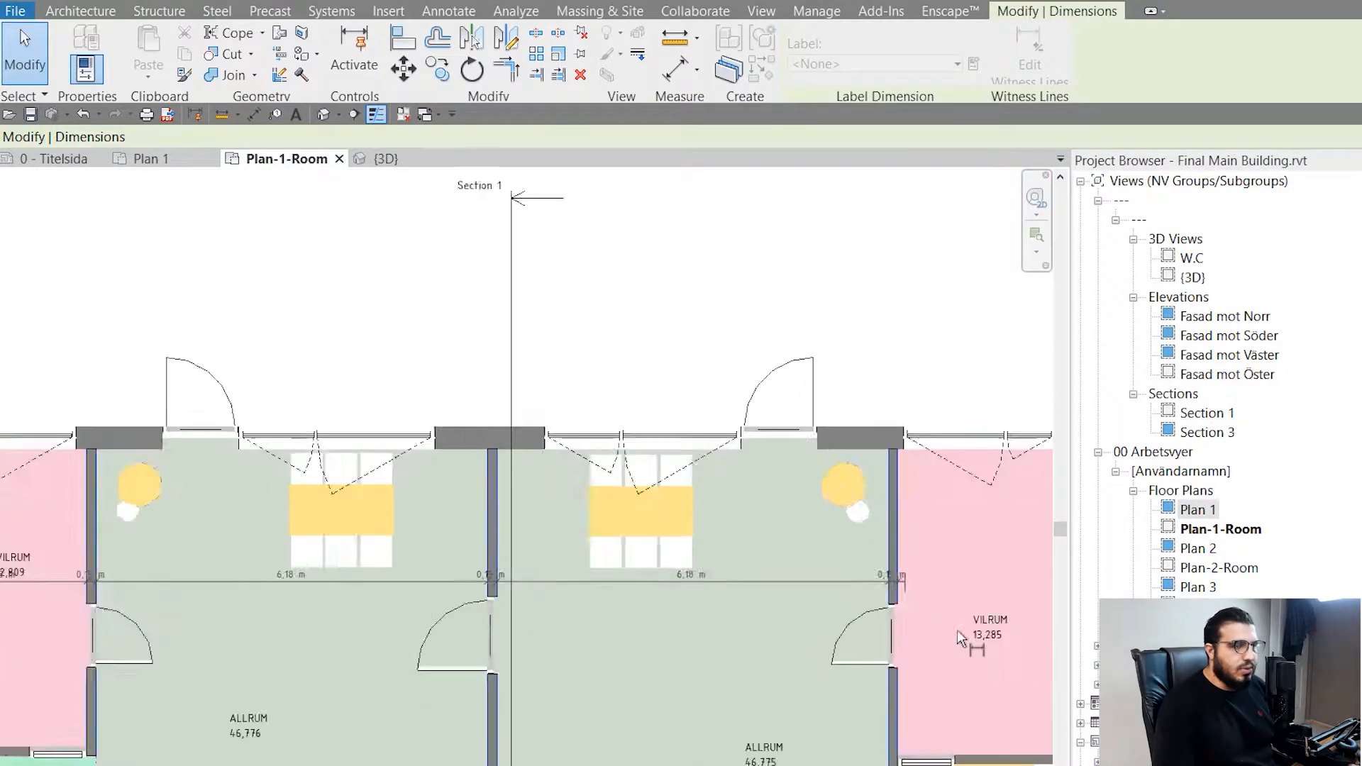
scroll(461, 619, up, 5)
click(538, 573)
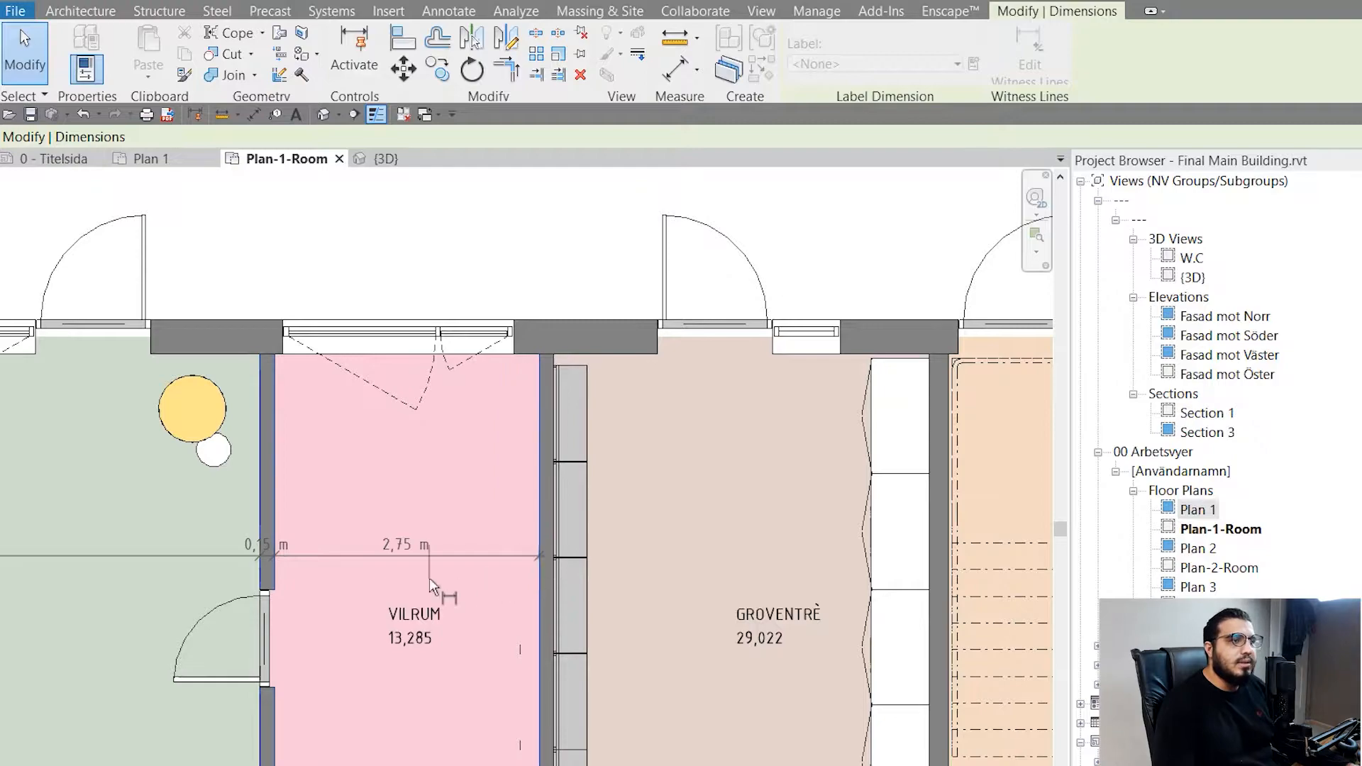
scroll(539, 574, down, 4)
scroll(780, 583, up, 5)
scroll(709, 546, up, 3)
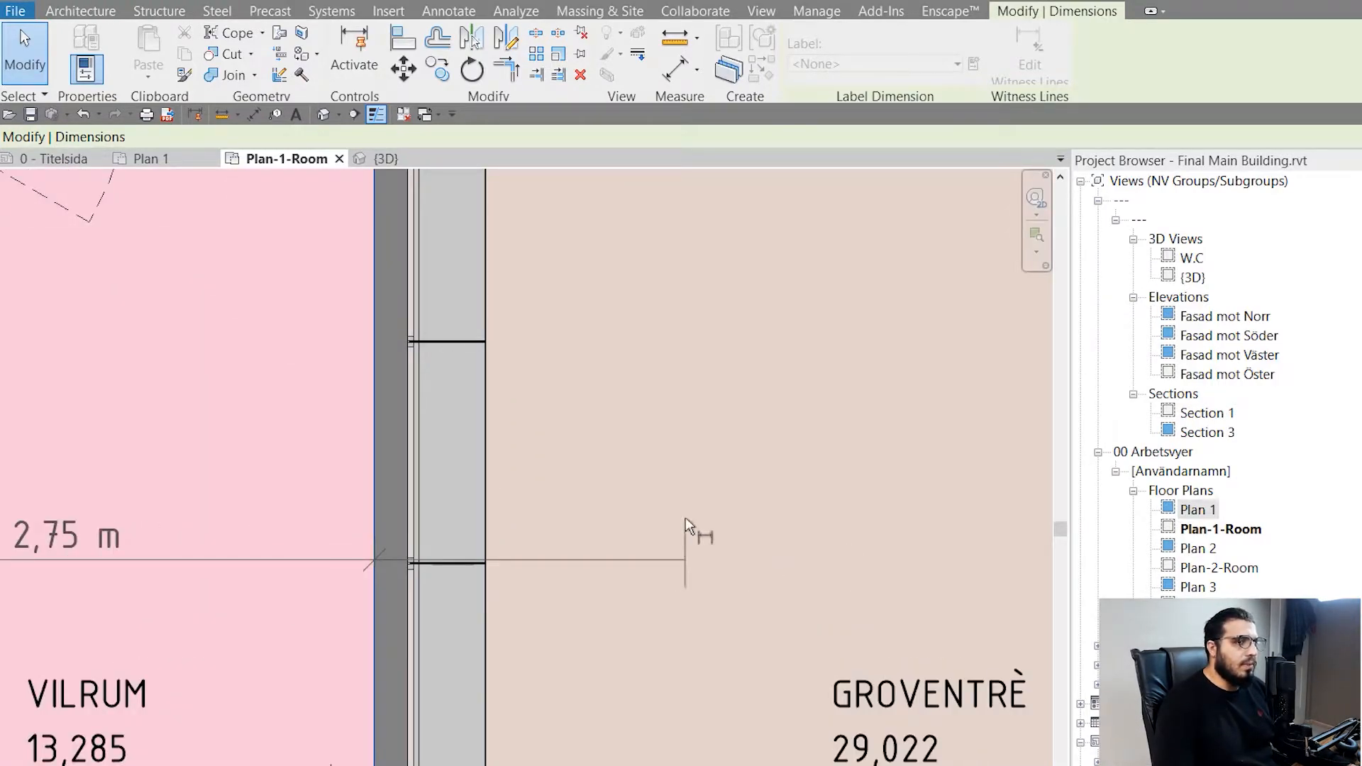
scroll(685, 517, down, 2)
middle_drag(667, 525, 730, 504)
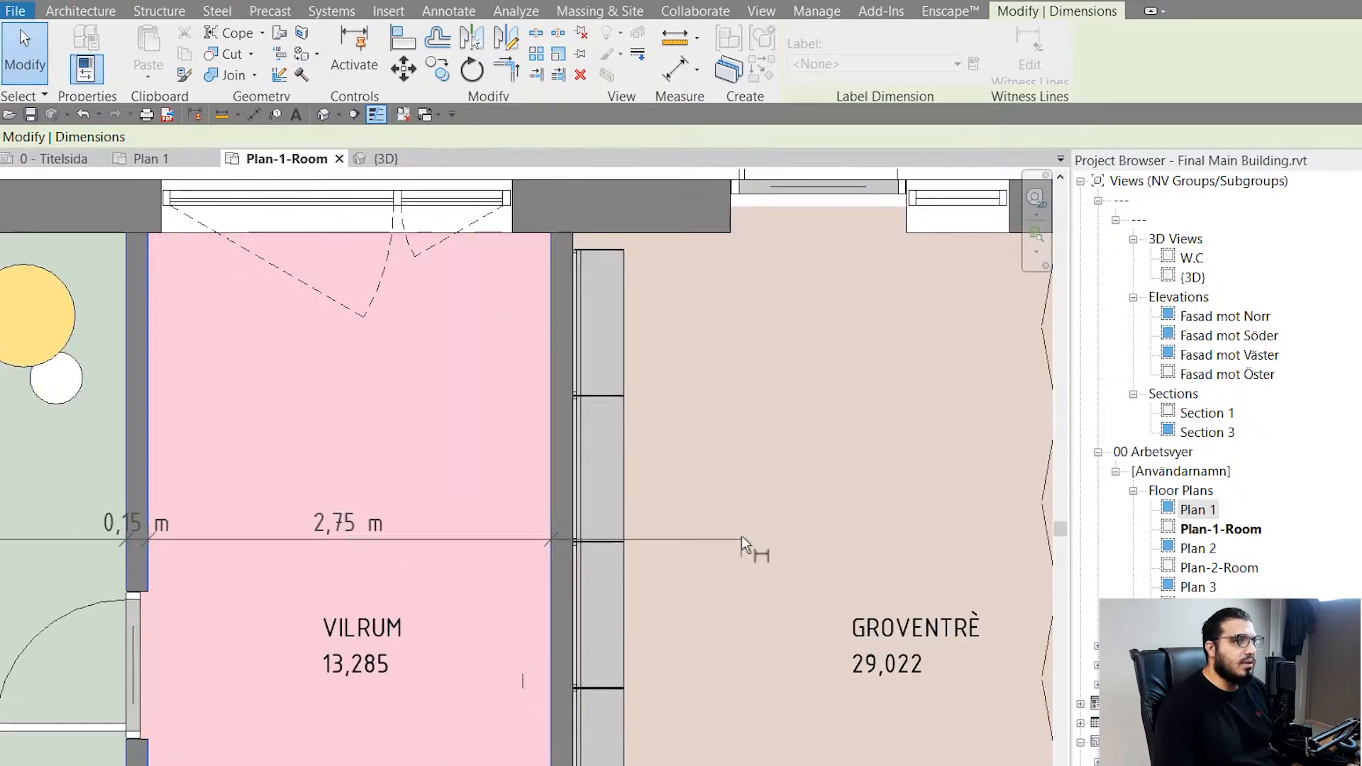
click(742, 537)
scroll(661, 665, down, 3)
middle_drag(518, 647, 970, 619)
key(Escape)
- Move the whole dimension chain from the rooms to outside the building, above the upper facade, and deselect it
scroll(384, 599, down, 3)
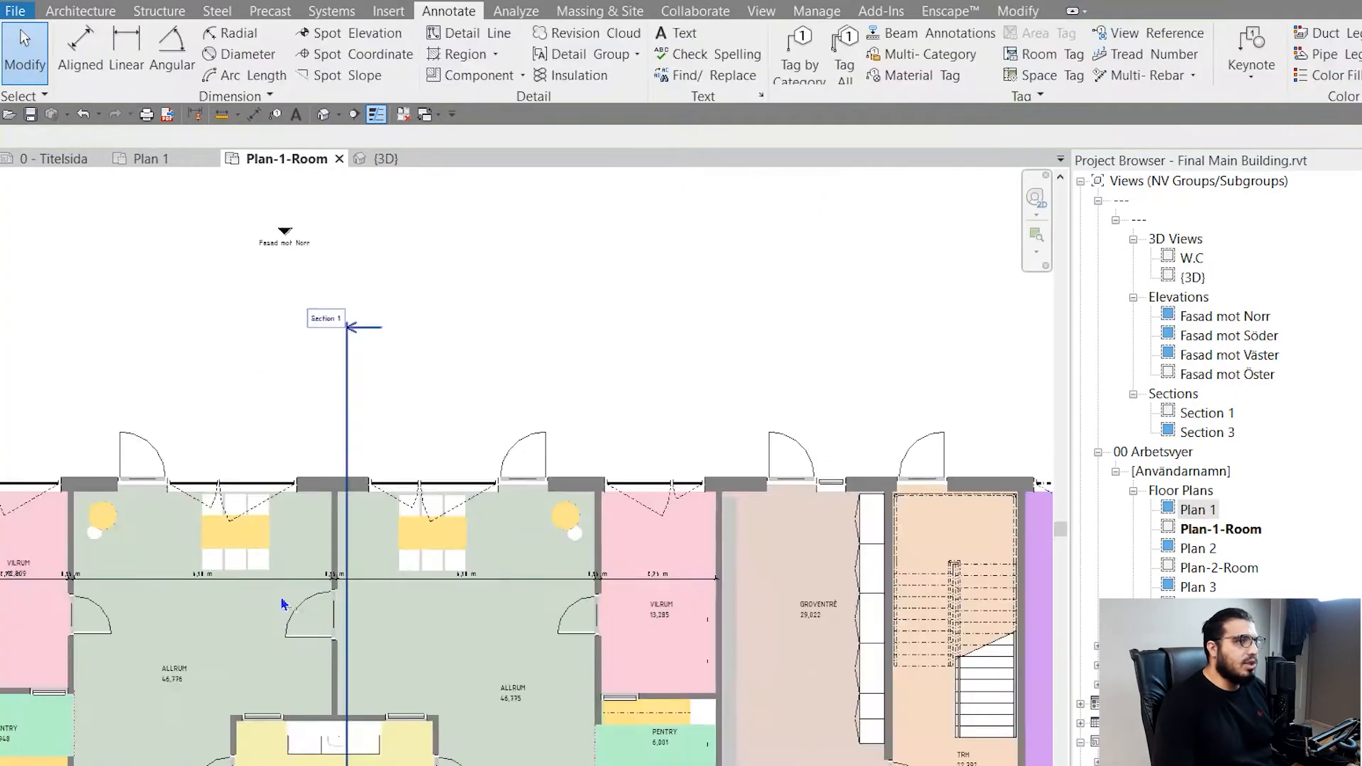
middle_drag(281, 603, 670, 589)
click(523, 566)
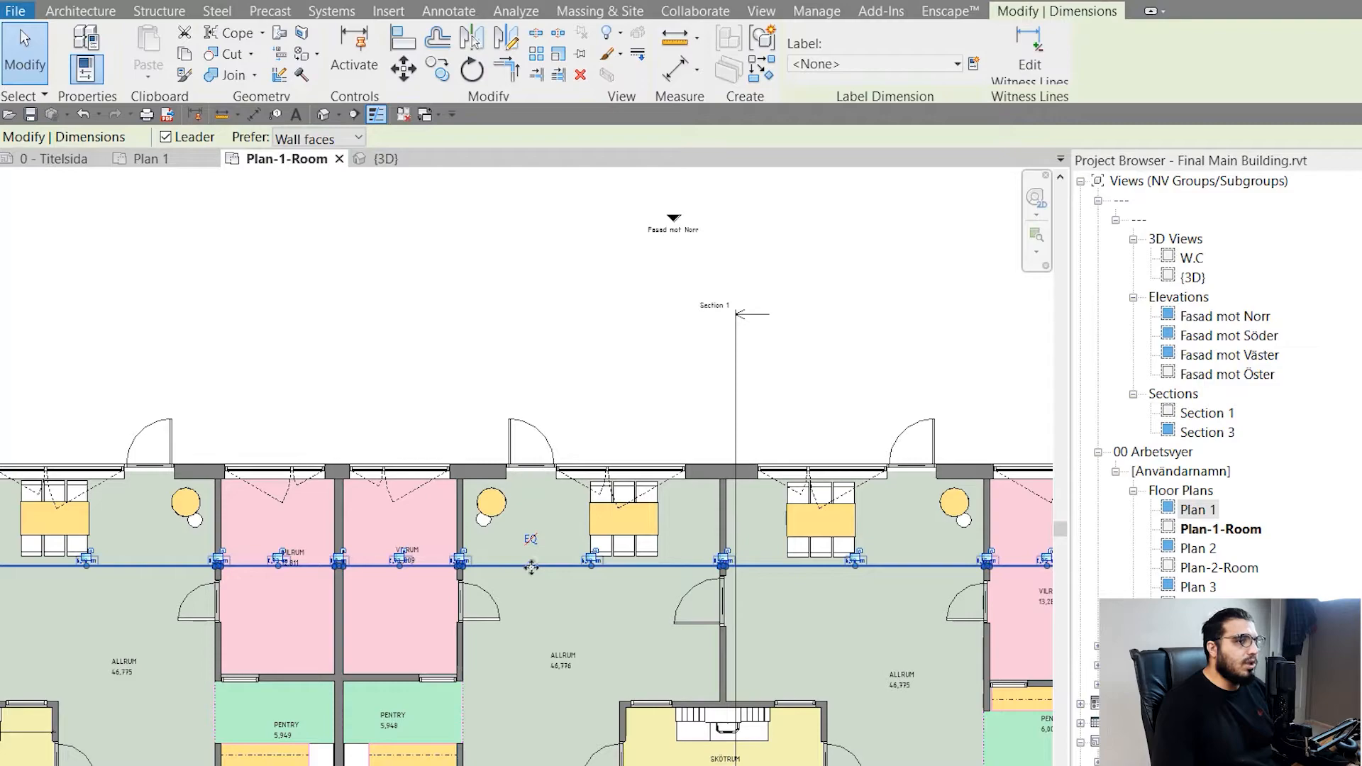
drag(521, 568, 562, 449)
click(518, 512)
- Review the moved dimension chain along the facade, both up close and within the whole floor plan
scroll(369, 454, up, 6)
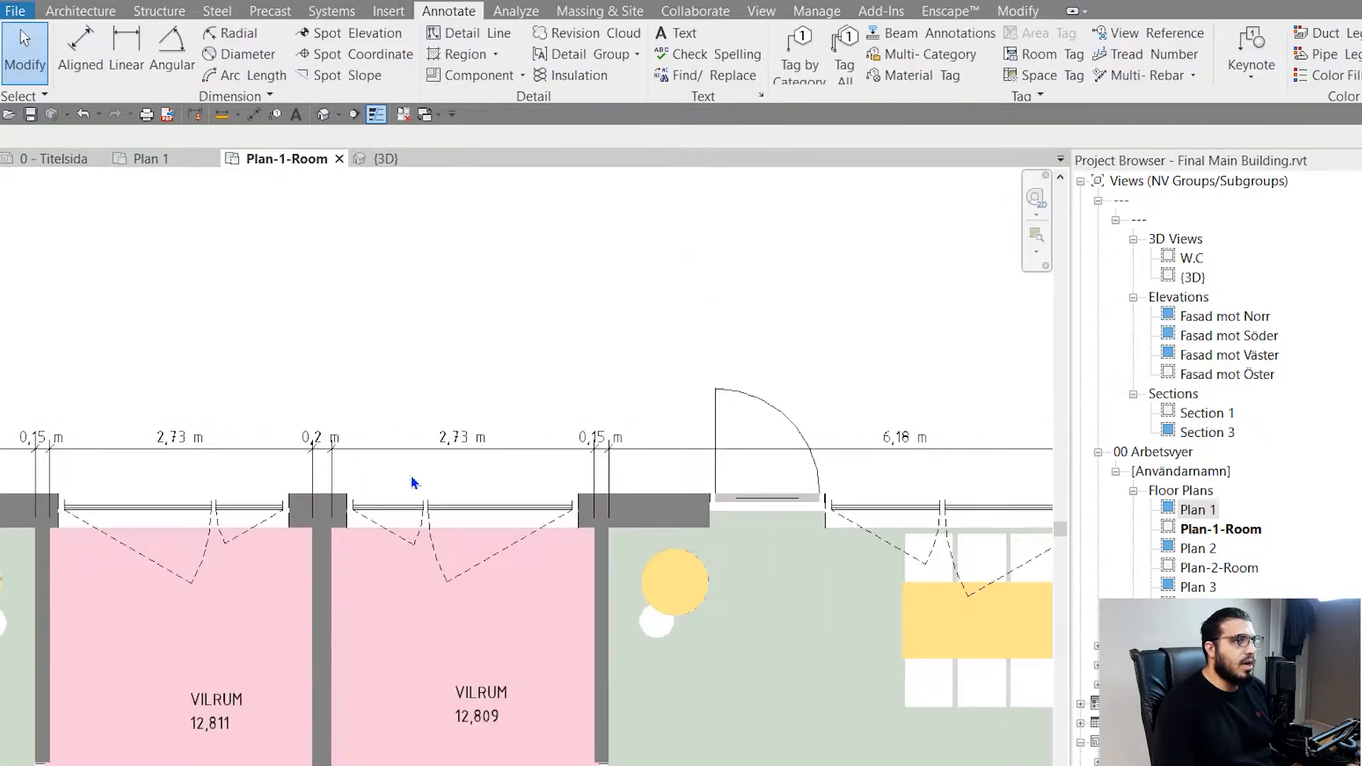
scroll(470, 713, down, 6)
scroll(467, 709, down, 5)
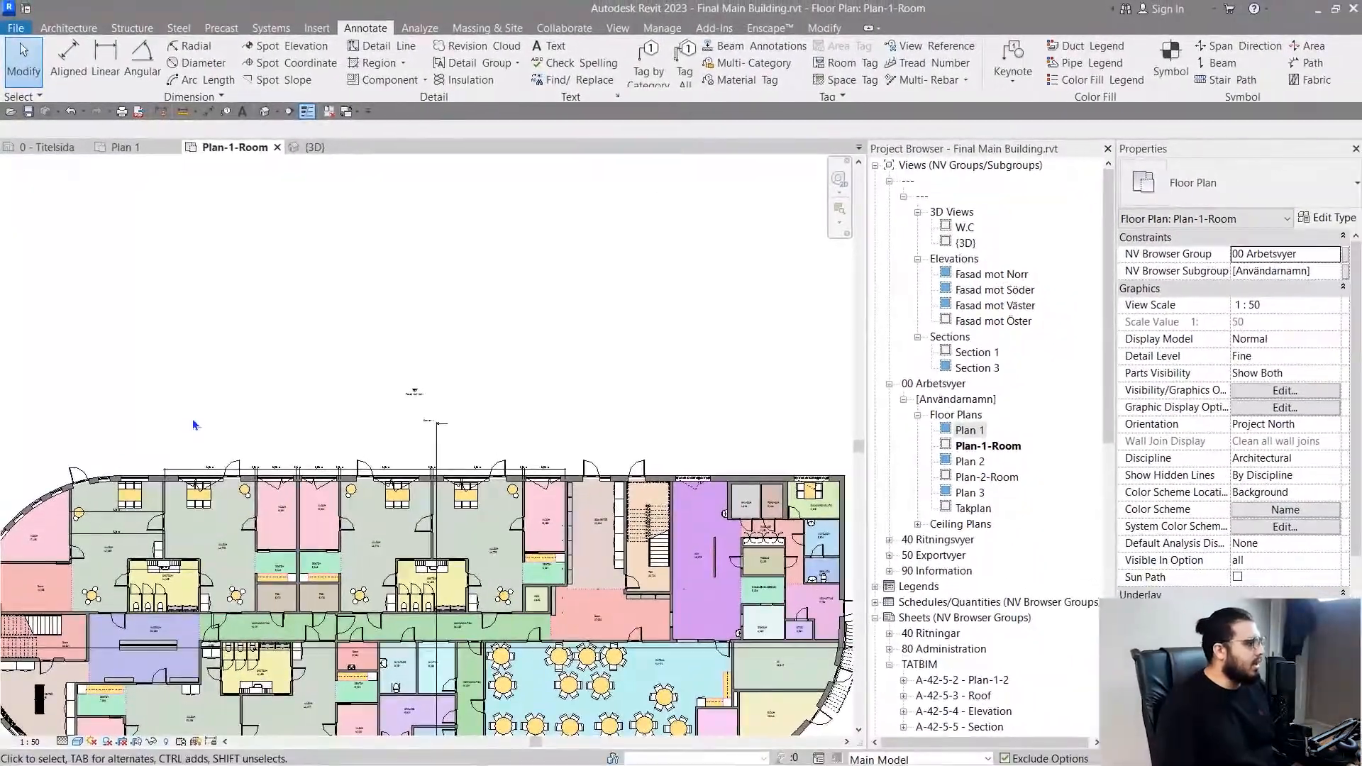
scroll(215, 460, down, 3)
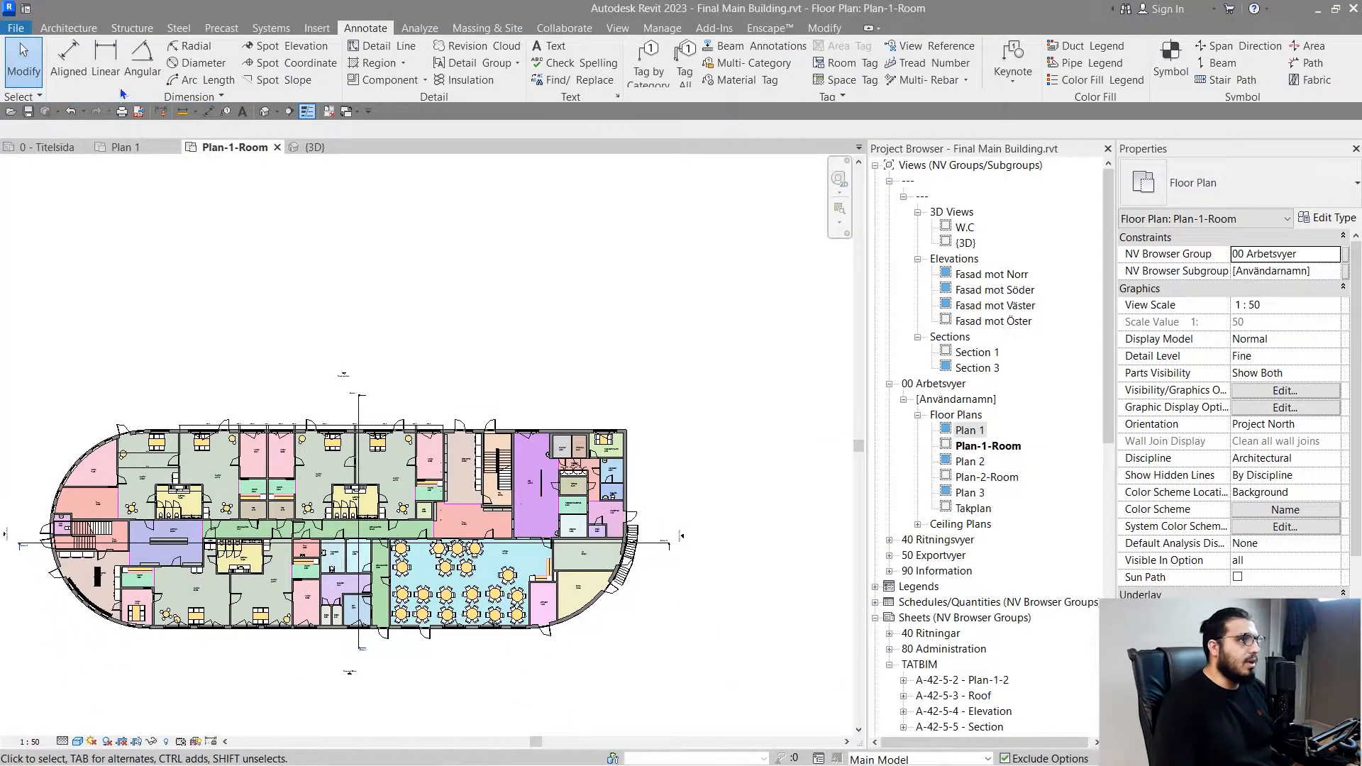
scroll(303, 387, up, 5)
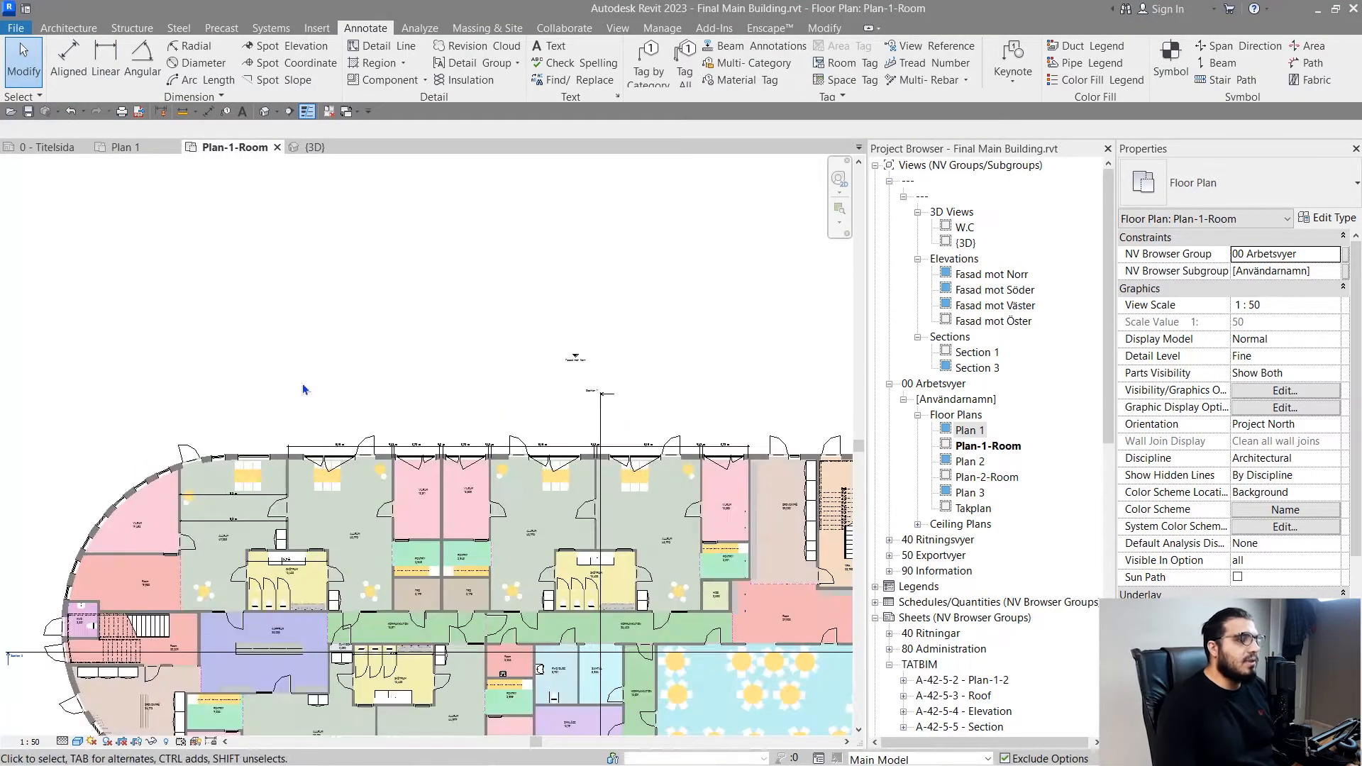
scroll(354, 397, up, 2)
key(w)
key(a)
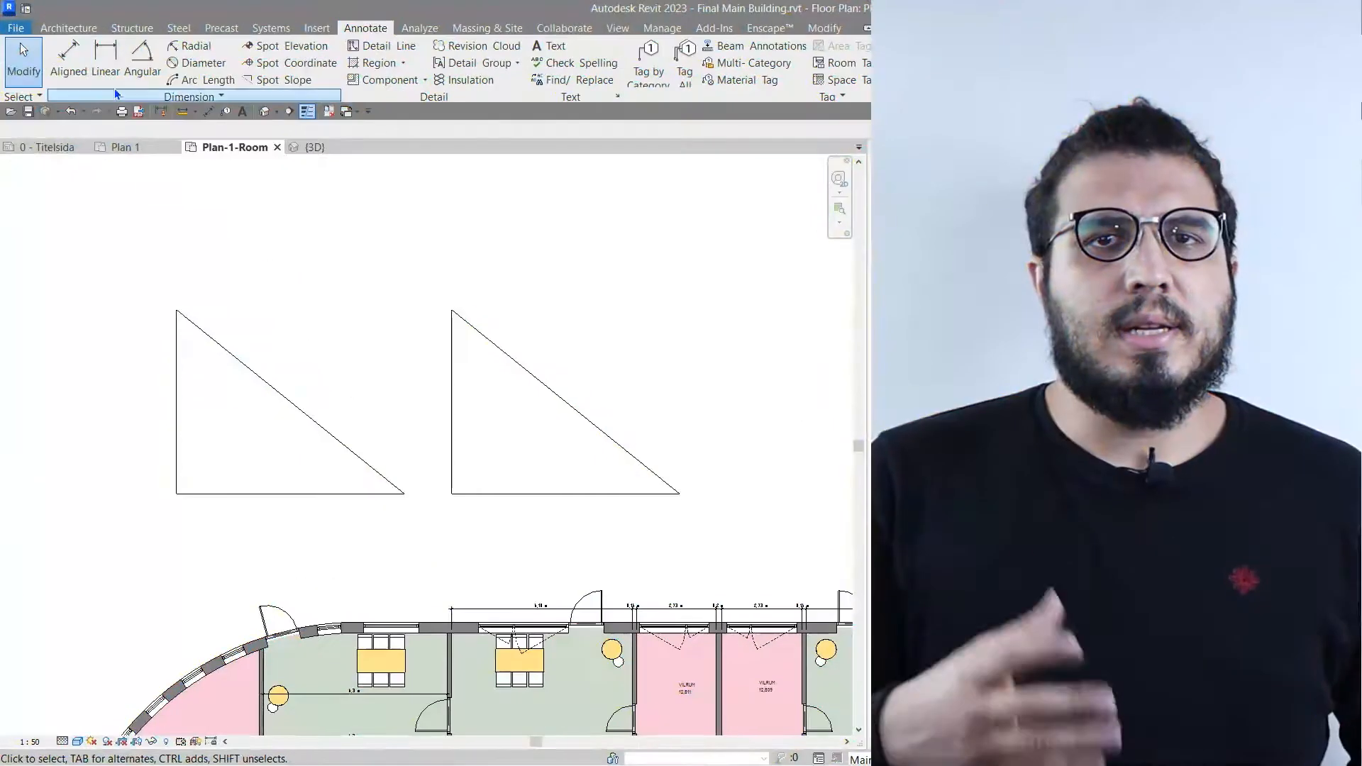
- Place an Aligned dimension below the first triangle's horizontal base, measured between its two end points
click(68, 58)
scroll(161, 441, up, 2)
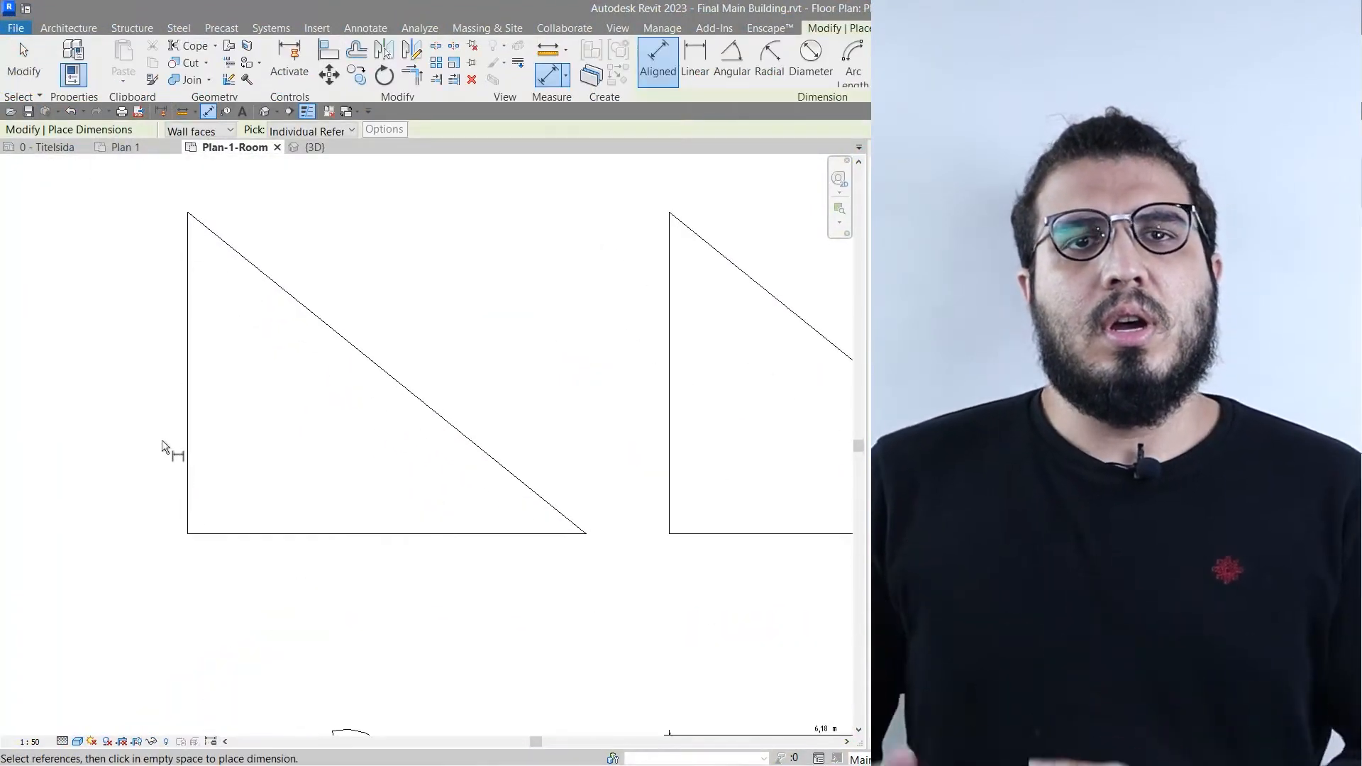
click(186, 533)
click(585, 533)
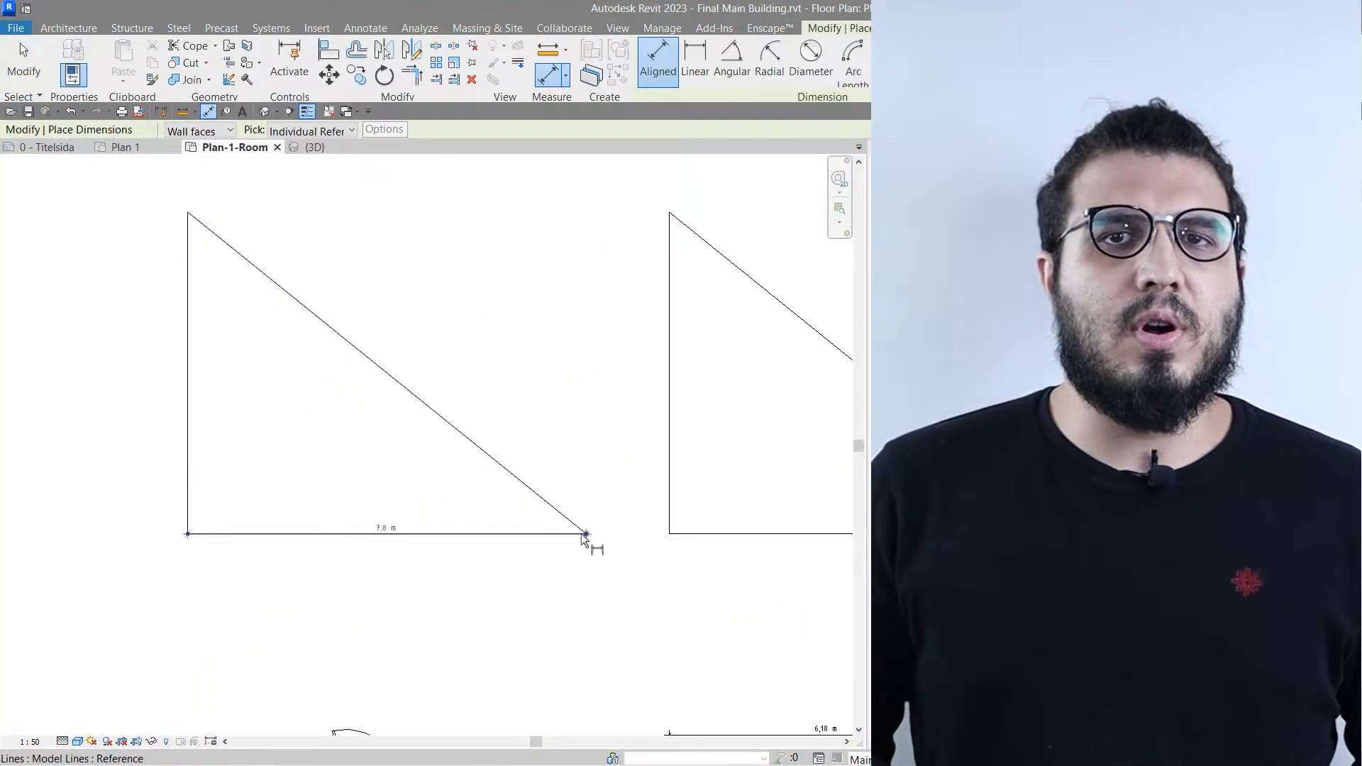
click(475, 589)
- Place an Aligned dimension parallel to the first triangle's sloping side, measured between its two end points
scroll(370, 581, up, 3)
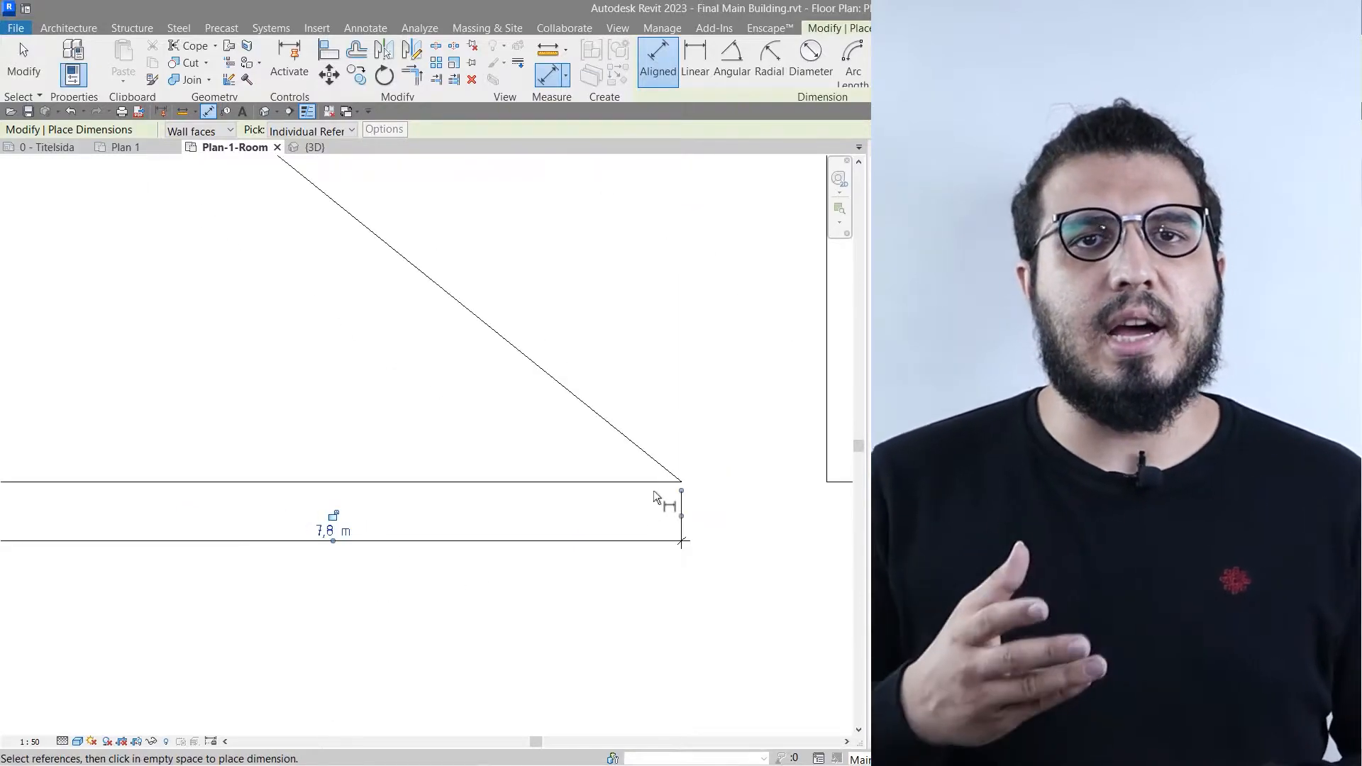
click(680, 480)
scroll(260, 307, down, 2)
middle_drag(266, 333, 410, 597)
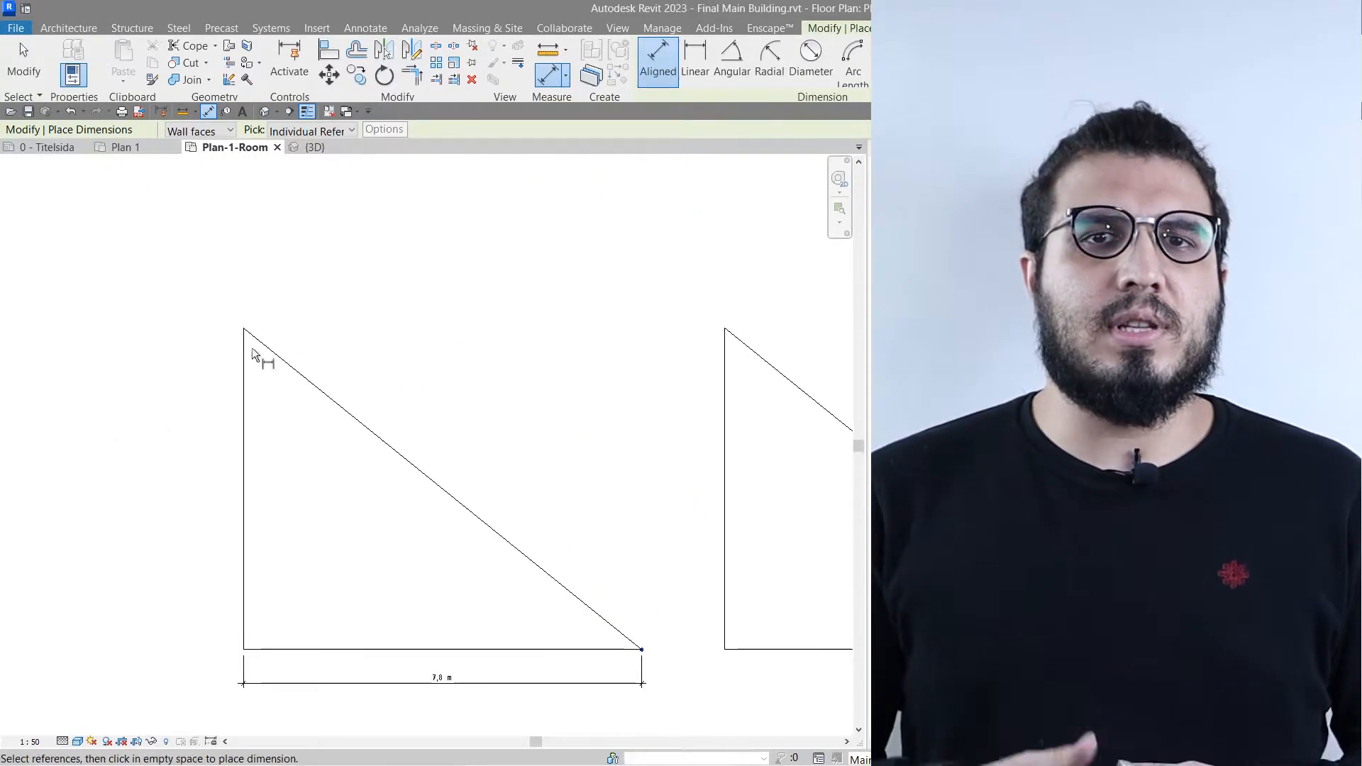
click(244, 331)
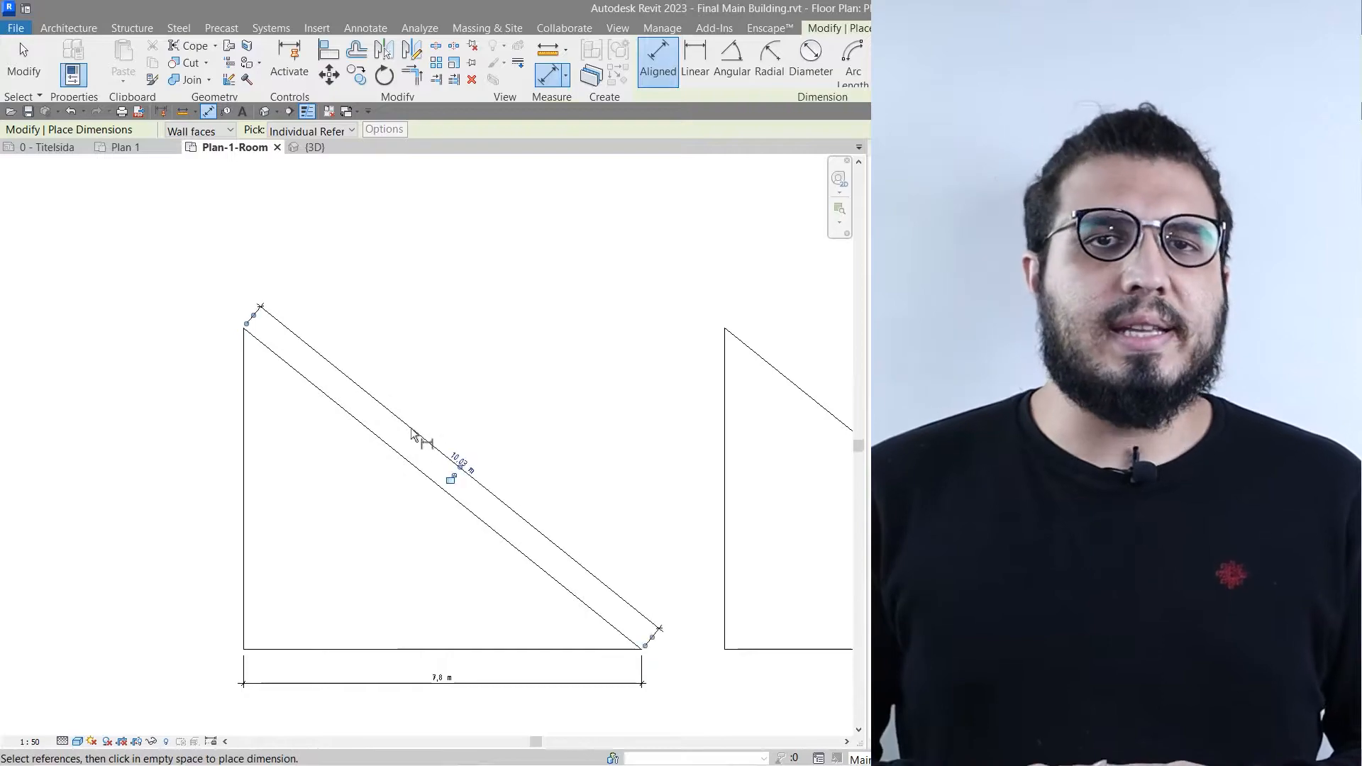
- Place a vertical Linear dimension beside the second triangle's sloping line, measured between its two end points
middle_drag(542, 592, 235, 502)
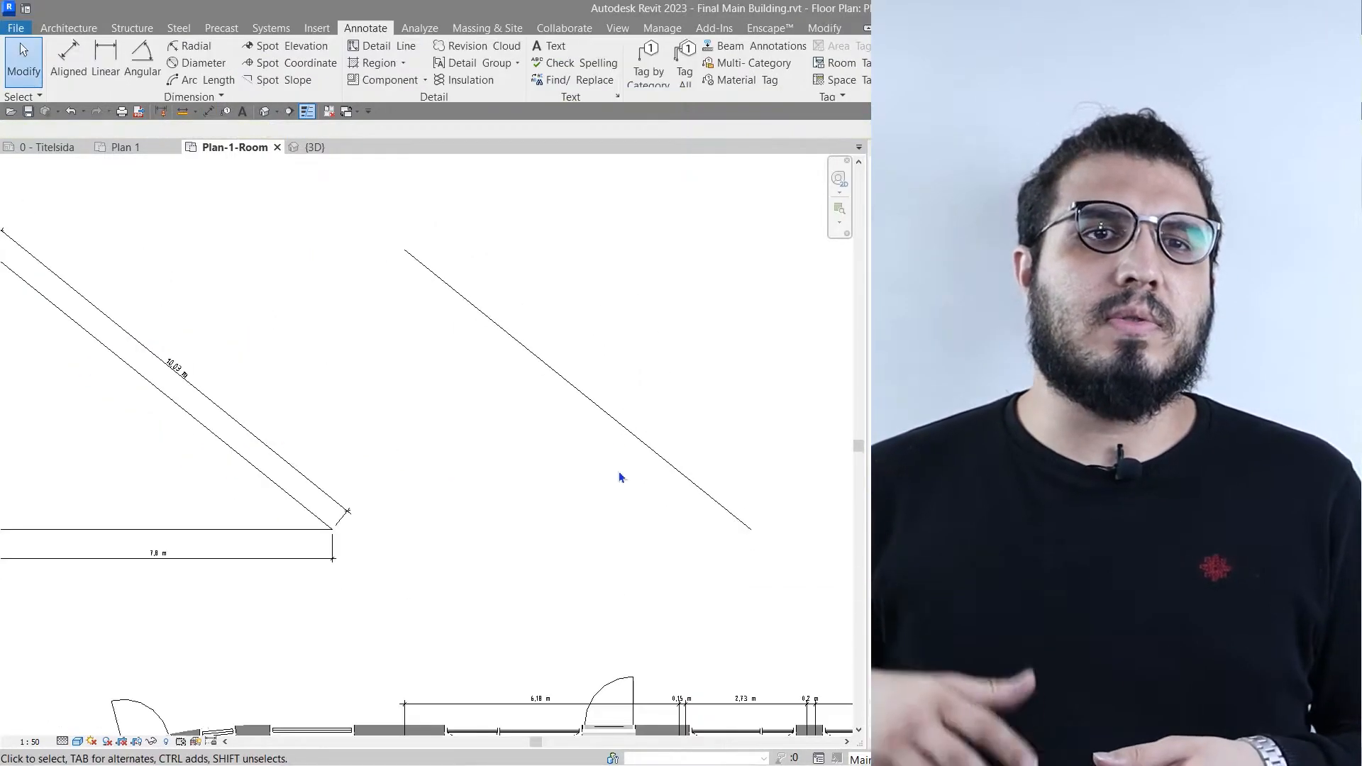
middle_drag(620, 474, 526, 471)
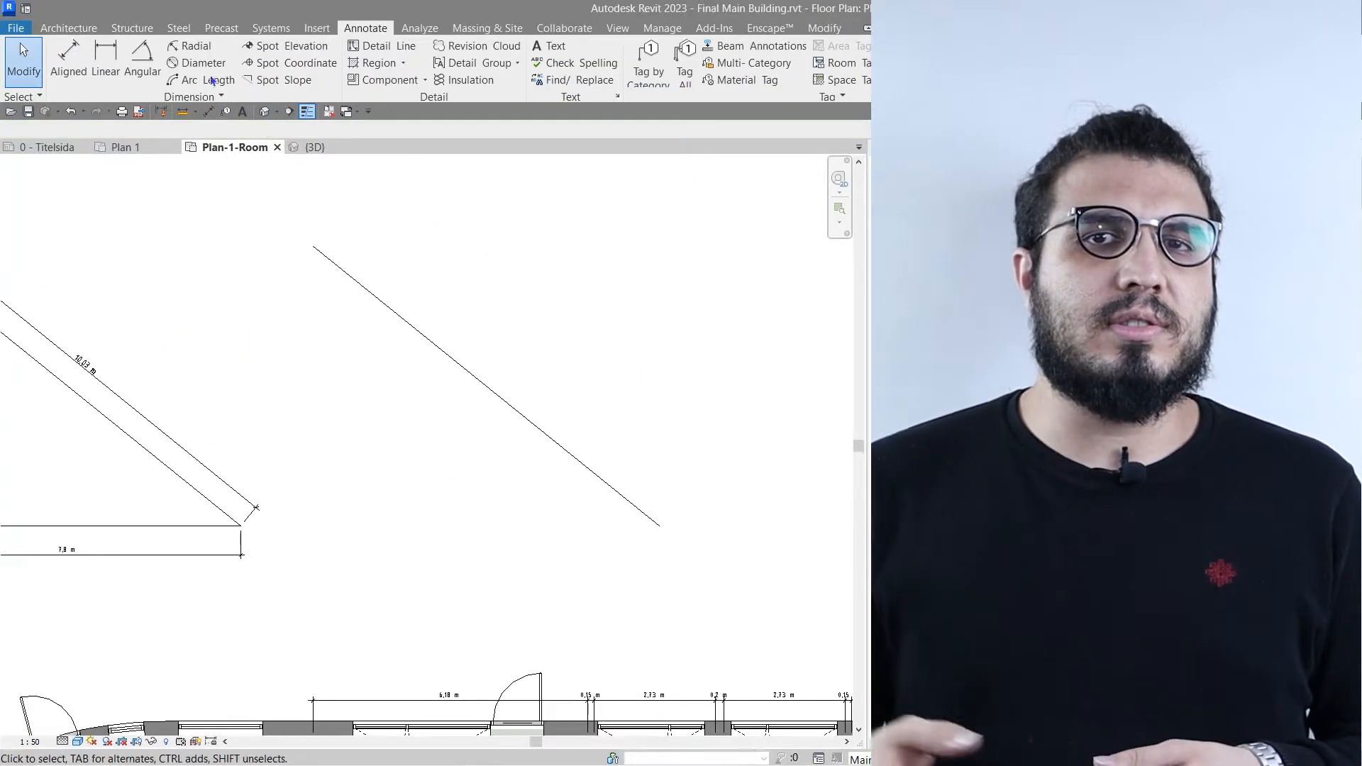
click(126, 71)
key(Escape)
click(111, 78)
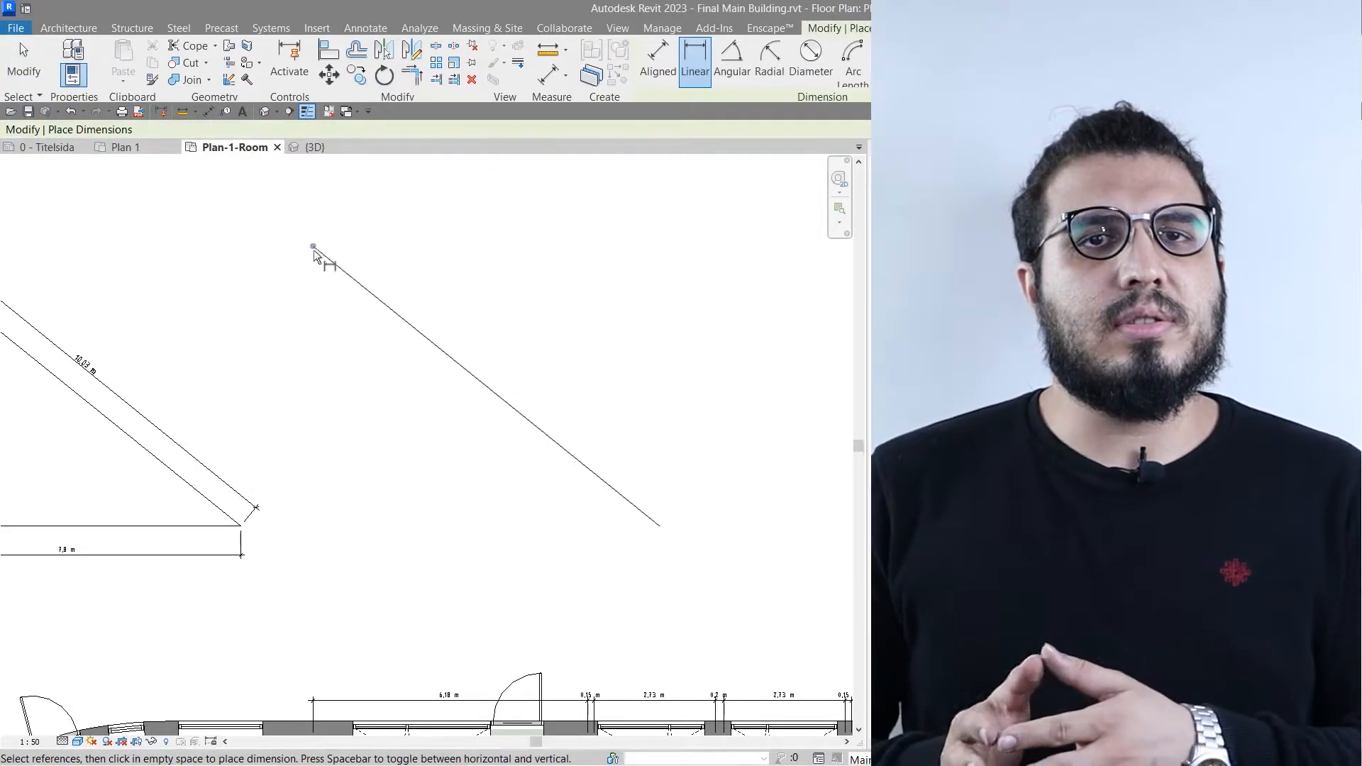
click(313, 247)
click(659, 525)
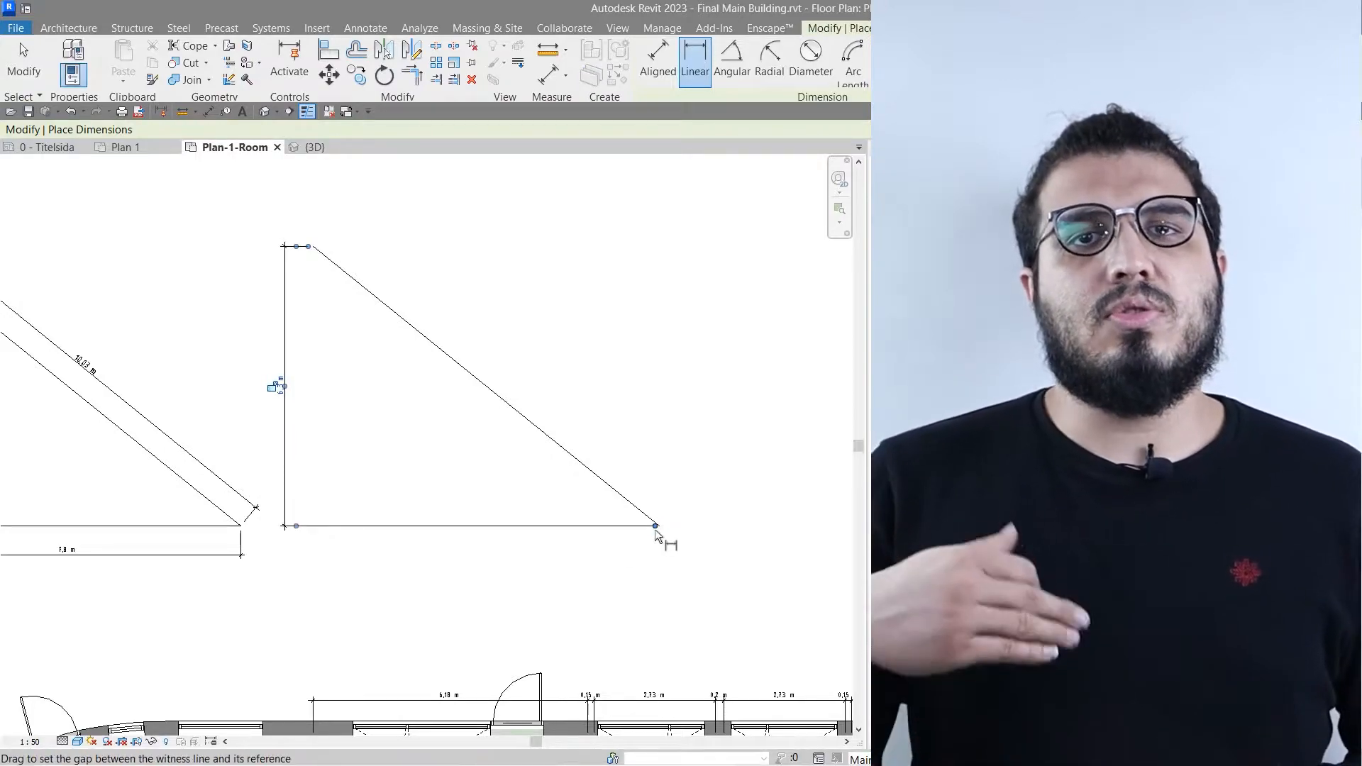
- Place a horizontal Linear dimension below the second triangle's sloping line between its two end points, and leave the dimension command
scroll(654, 530, up, 3)
scroll(516, 577, down, 5)
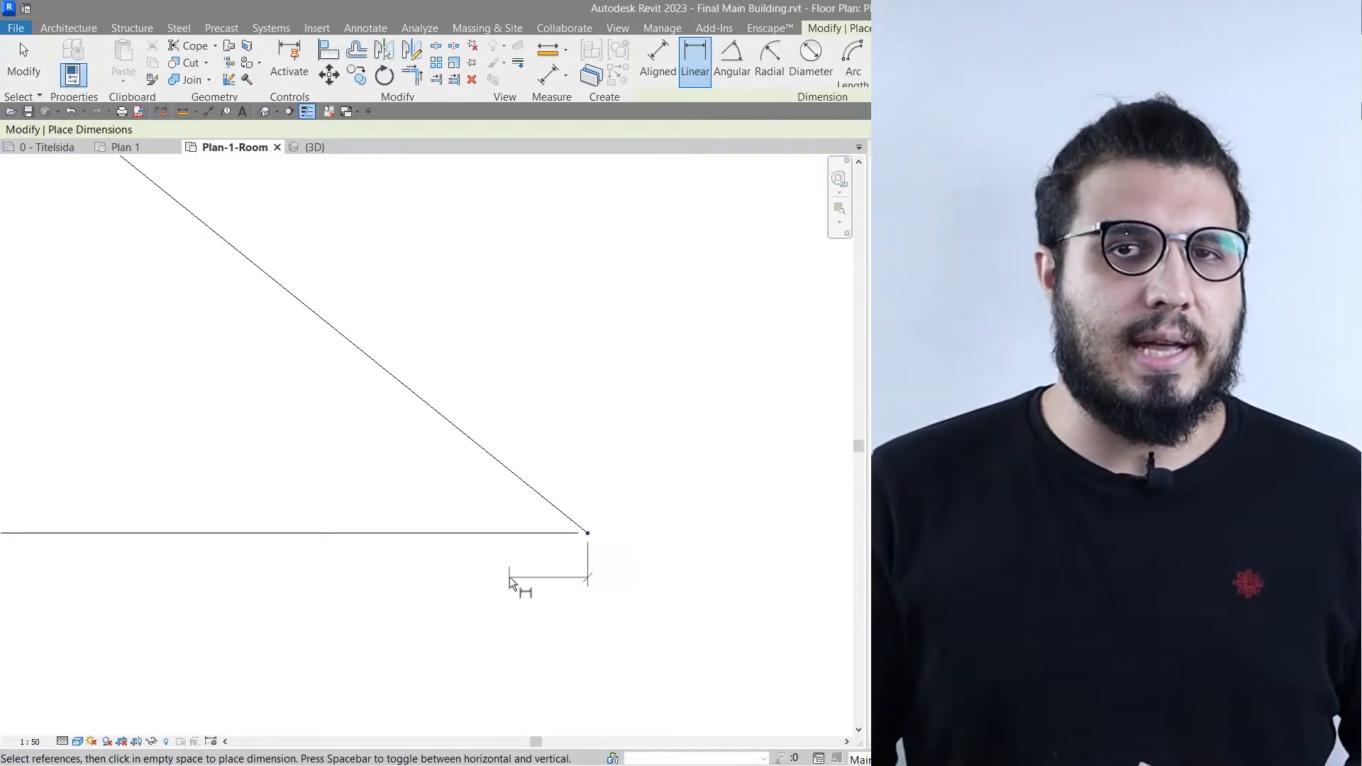
scroll(385, 509, up, 5)
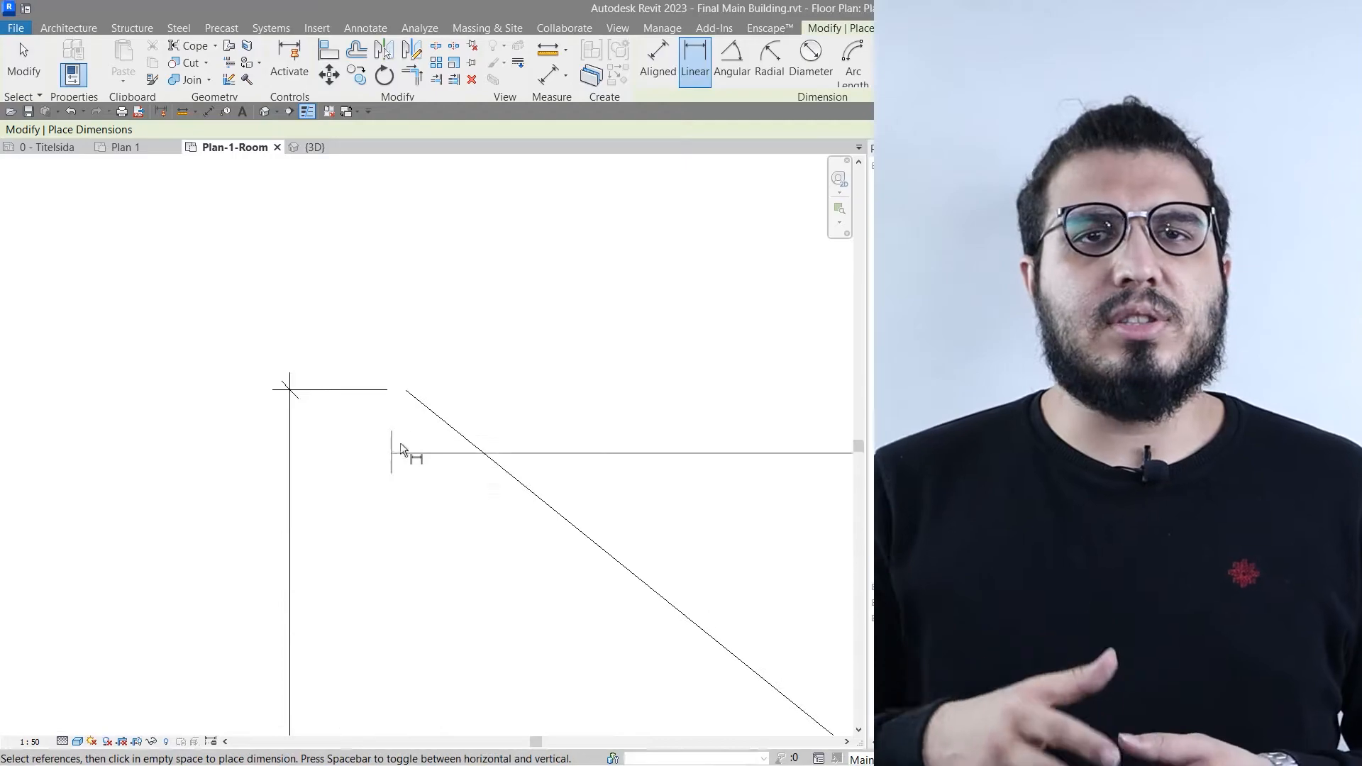
click(405, 391)
scroll(463, 555, down, 4)
middle_drag(534, 653, 448, 321)
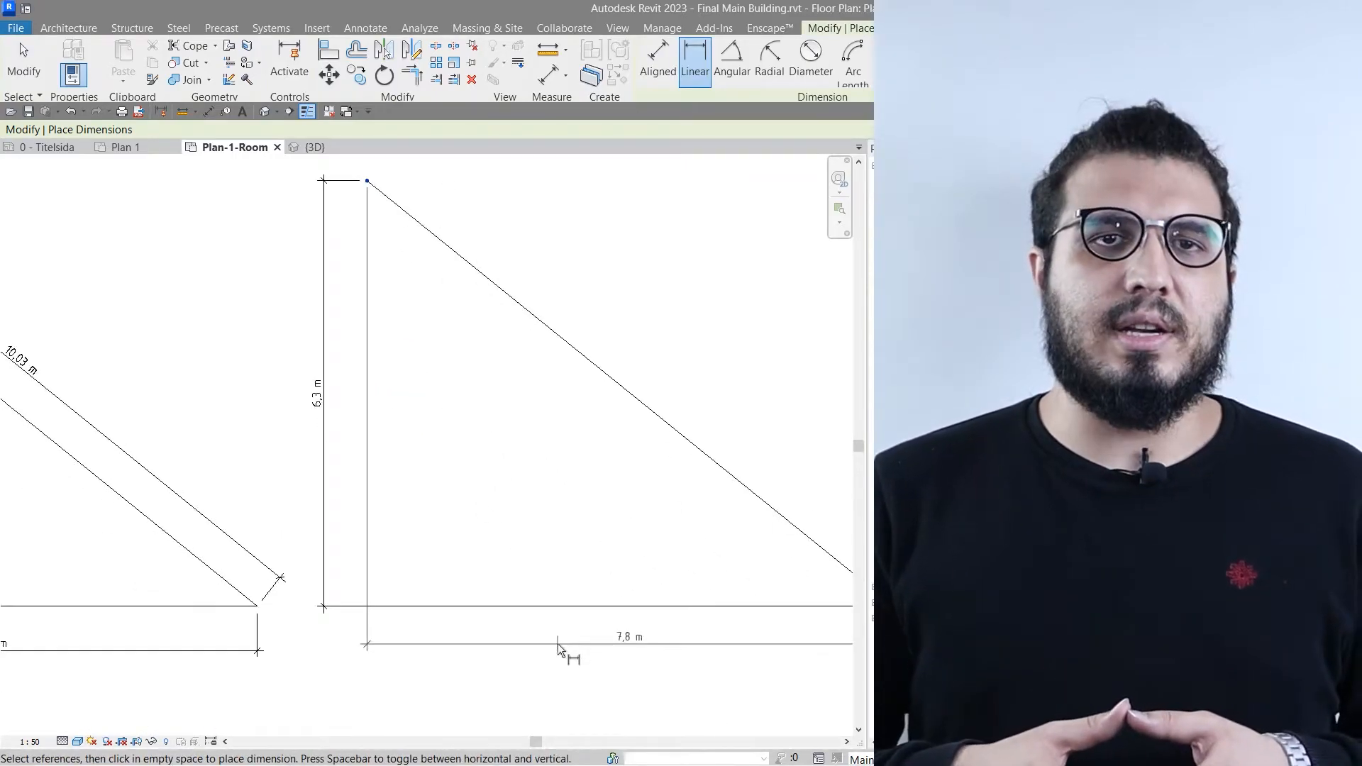
click(557, 644)
key(Escape)
key(Escape)
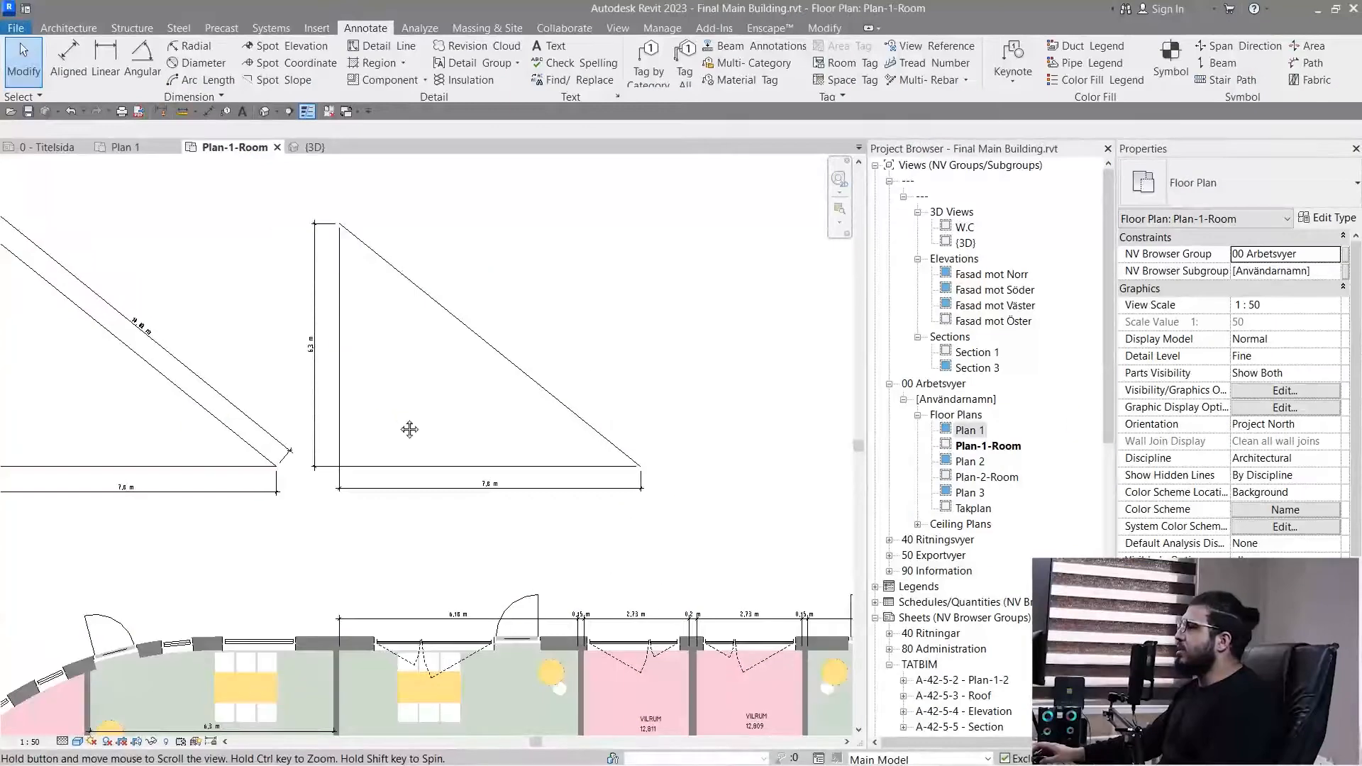
- Start an Angular dimension at the first triangle's lower corner, using its horizontal base and sloping side as references
middle_drag(409, 429, 404, 455)
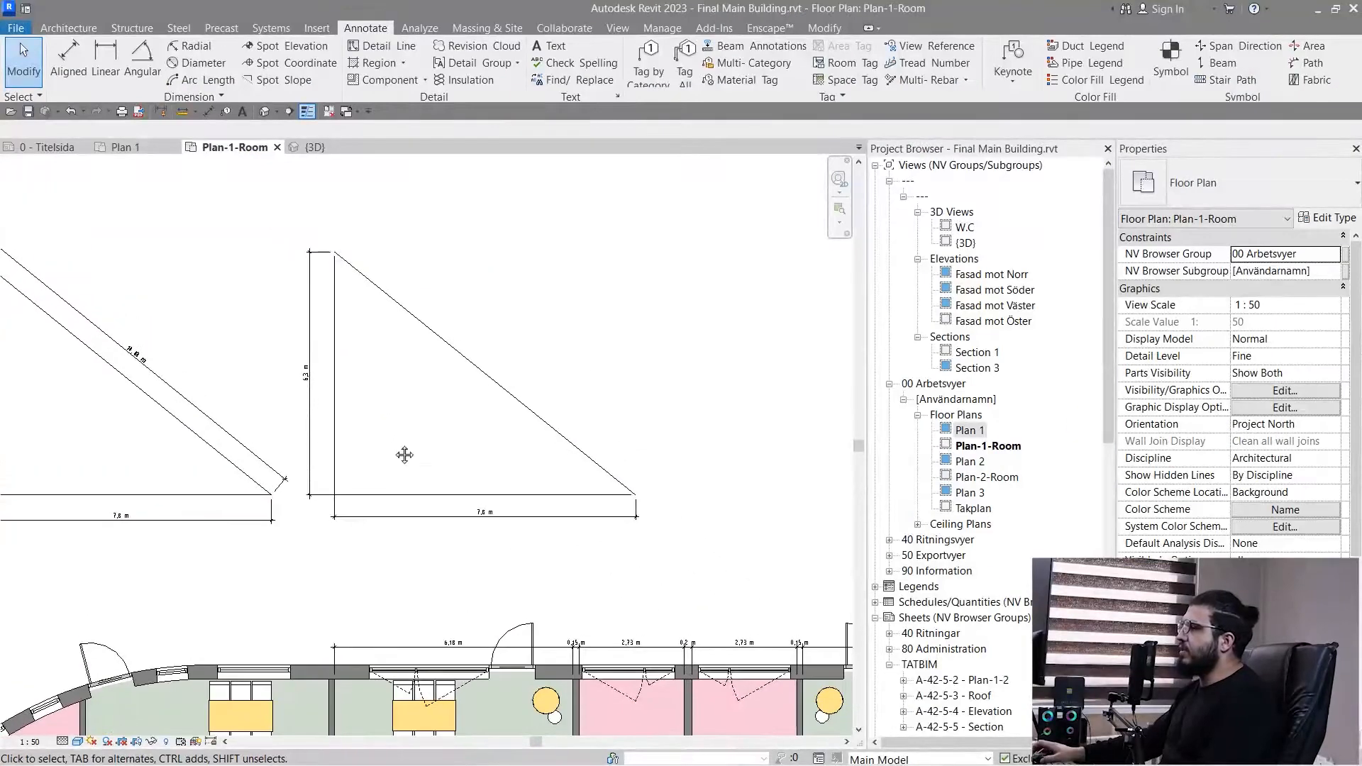
scroll(646, 526, up, 3)
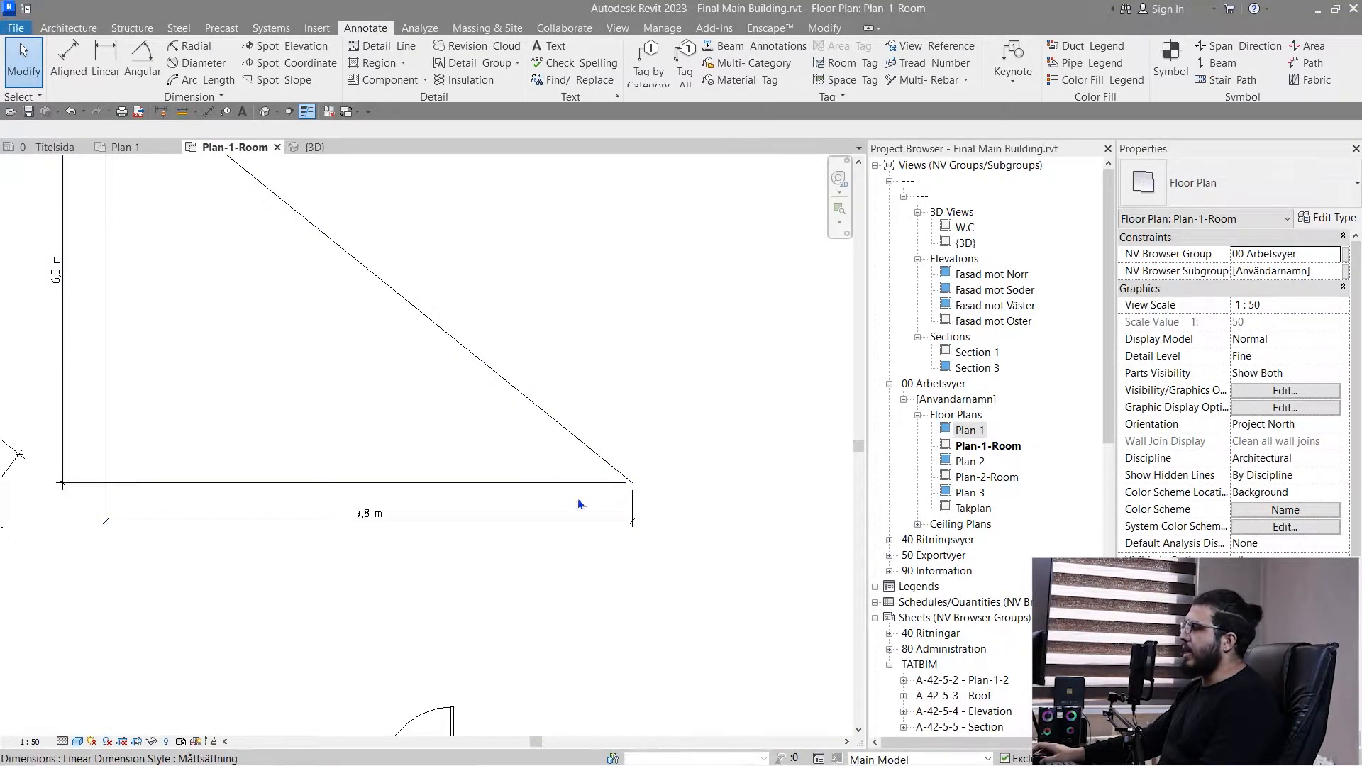
scroll(553, 487, down, 1)
middle_drag(368, 437, 450, 490)
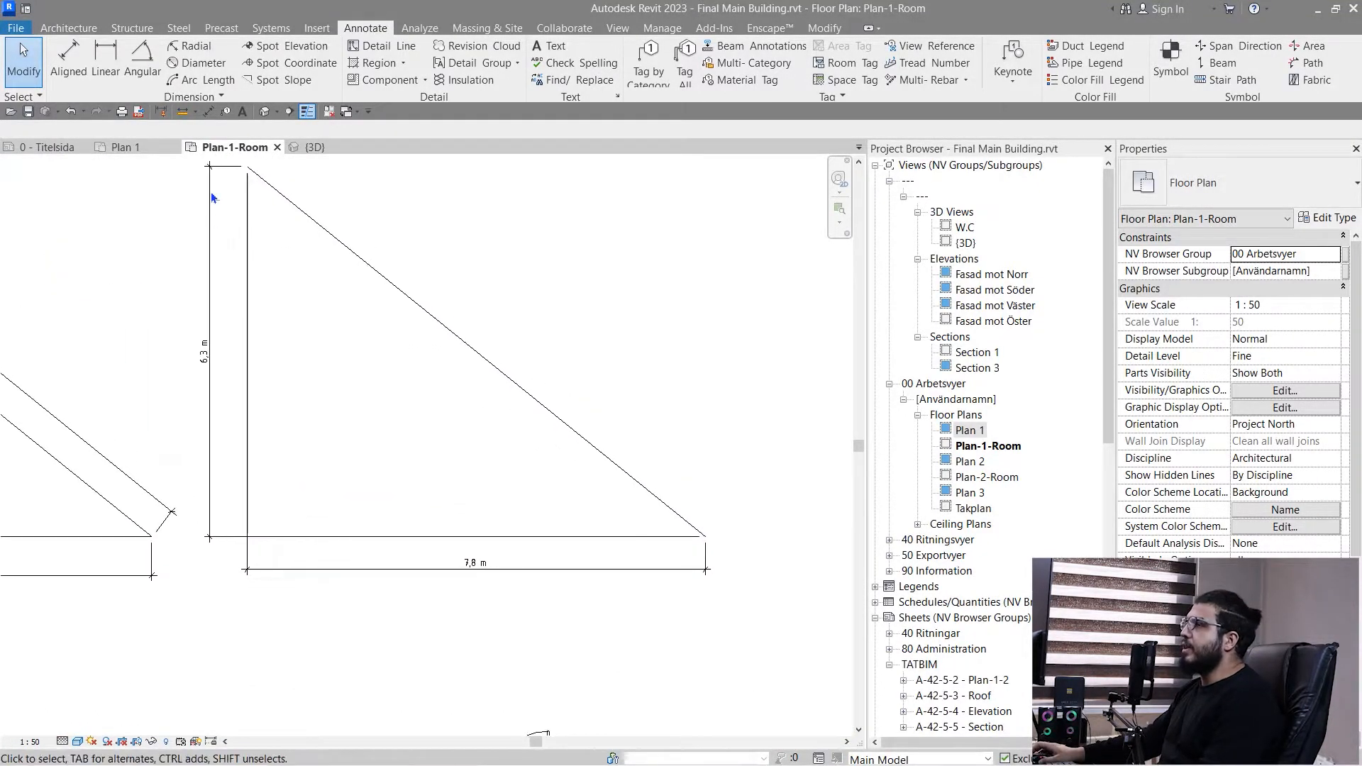
click(145, 68)
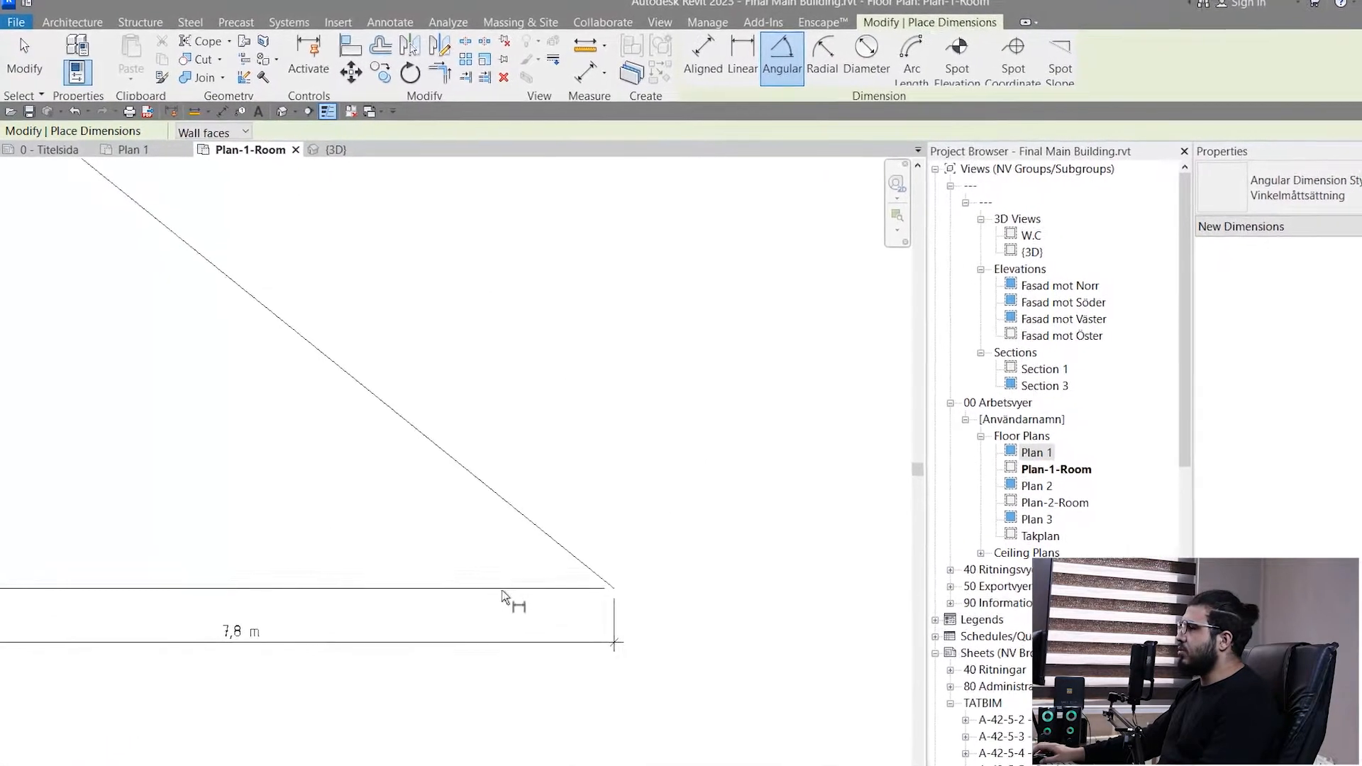
scroll(457, 585, down, 3)
middle_drag(325, 540, 676, 458)
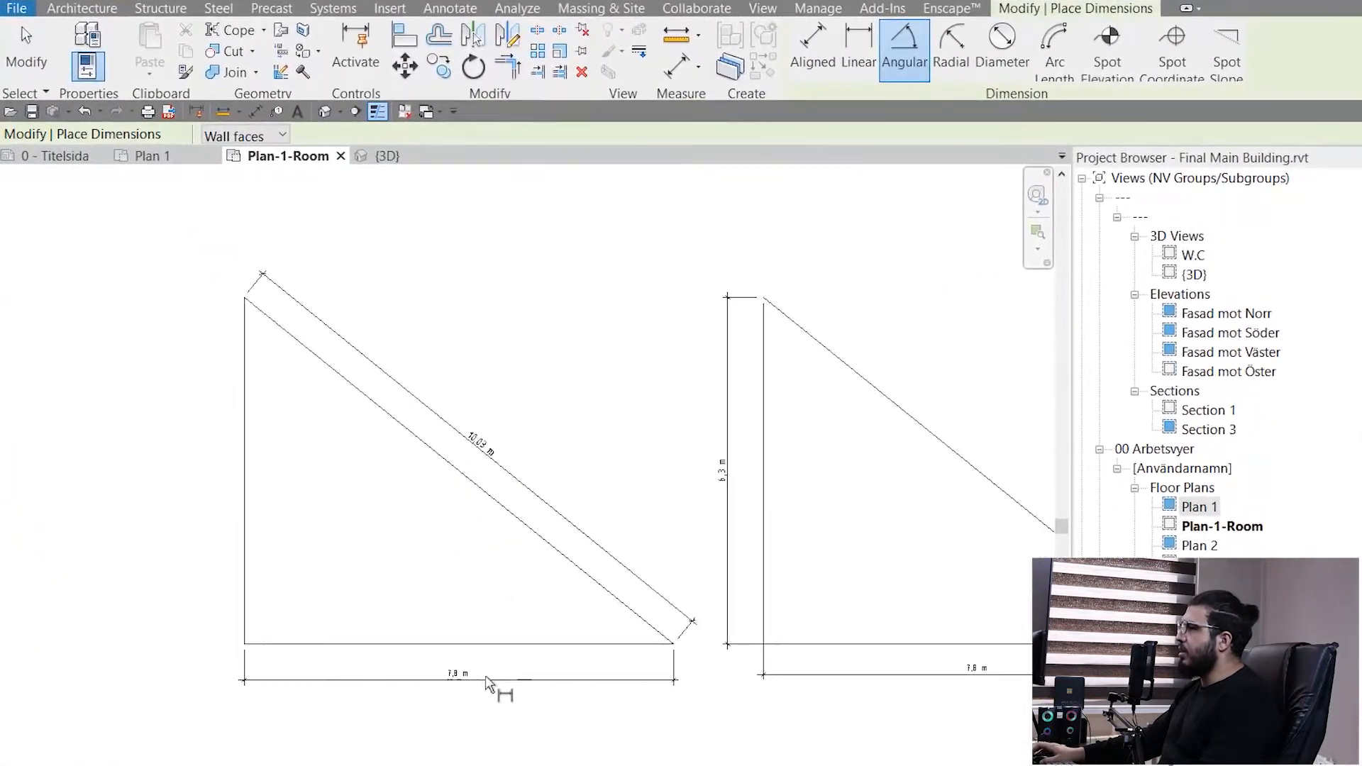
scroll(488, 684, up, 2)
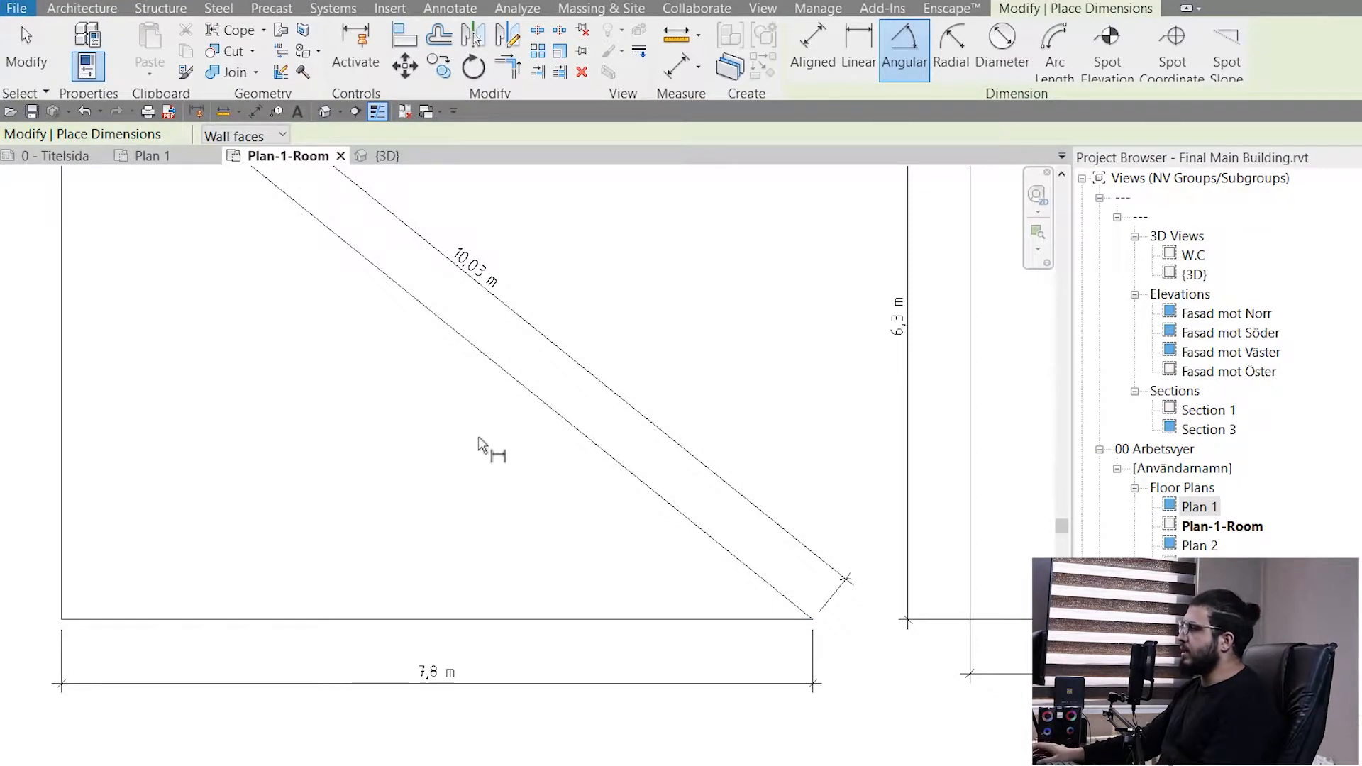
middle_drag(839, 639, 616, 566)
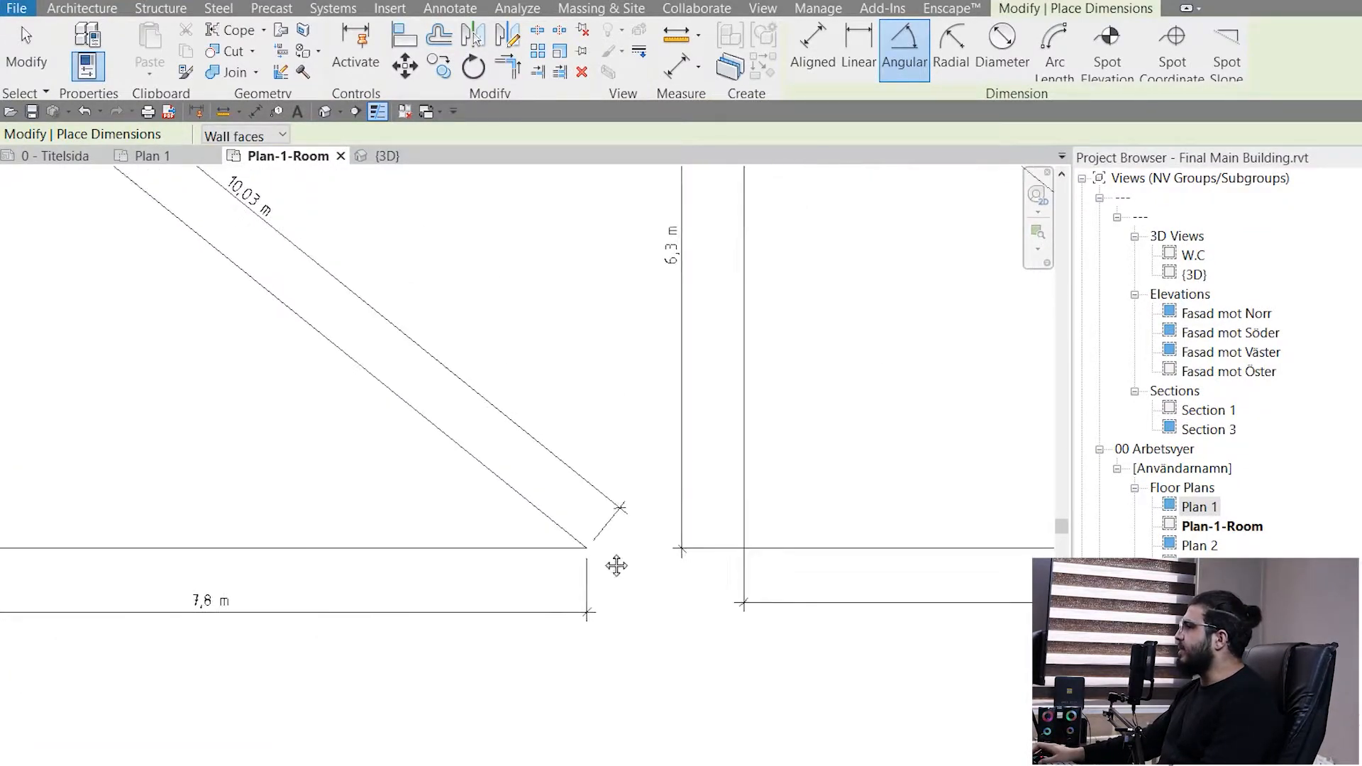
scroll(610, 568, up, 2)
click(409, 543)
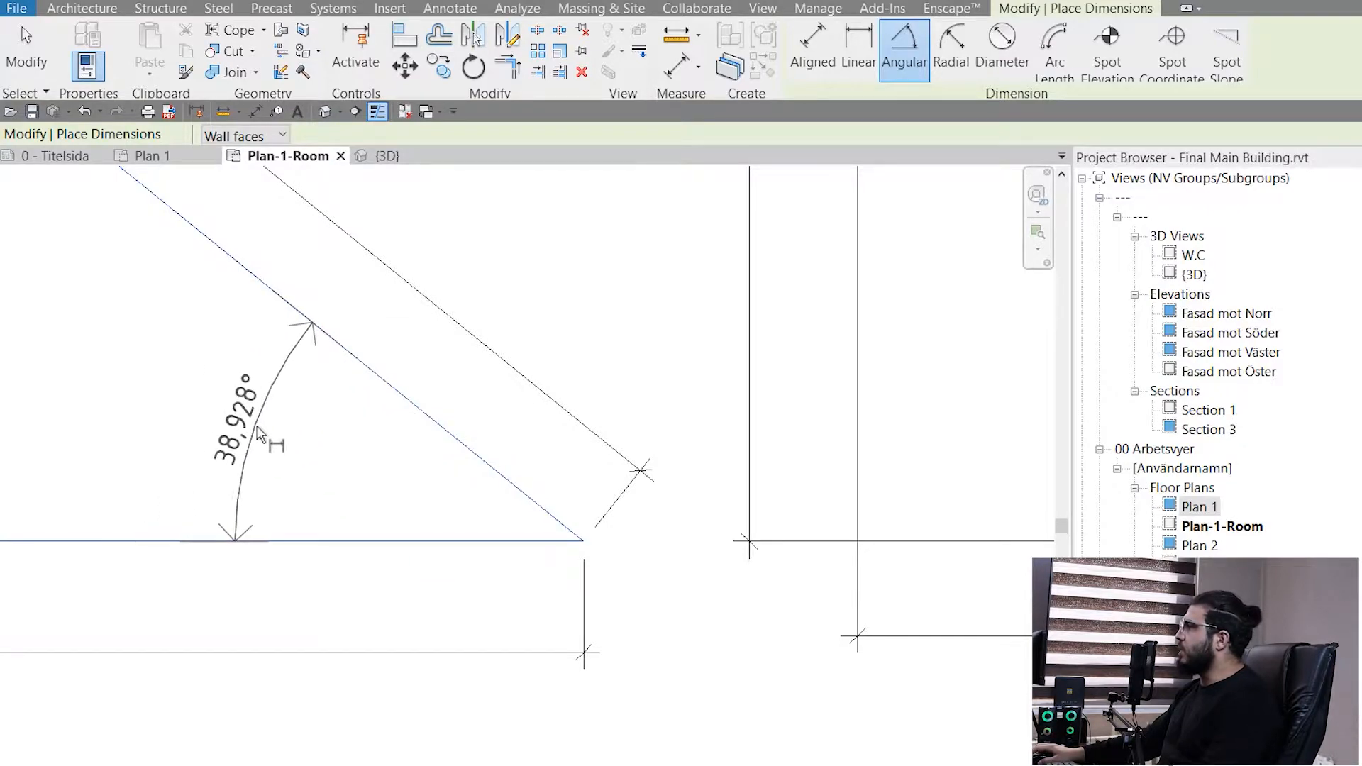
- Preview the angle on the inner and outer sides of the corner, and place the Angular dimension inside the triangle near the vertex
scroll(295, 436, up, 3)
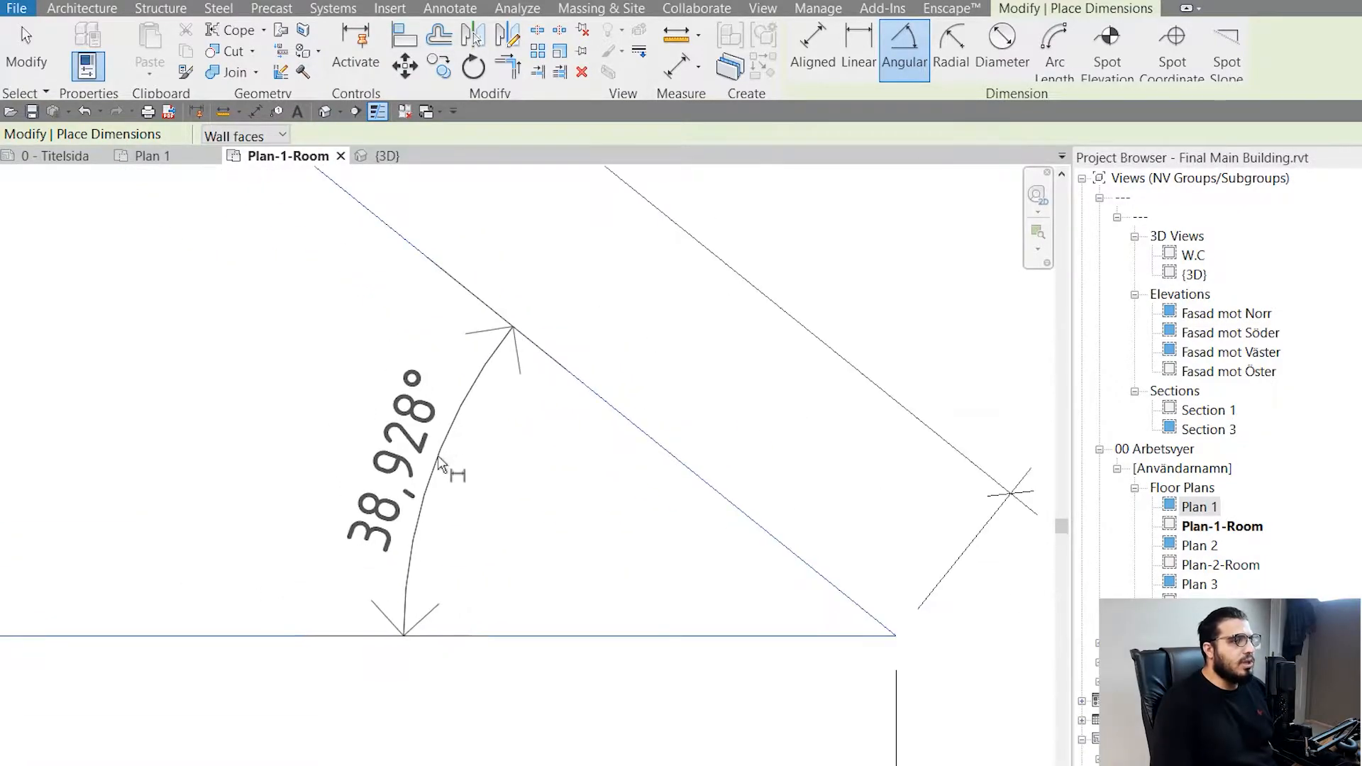
scroll(437, 457, down, 3)
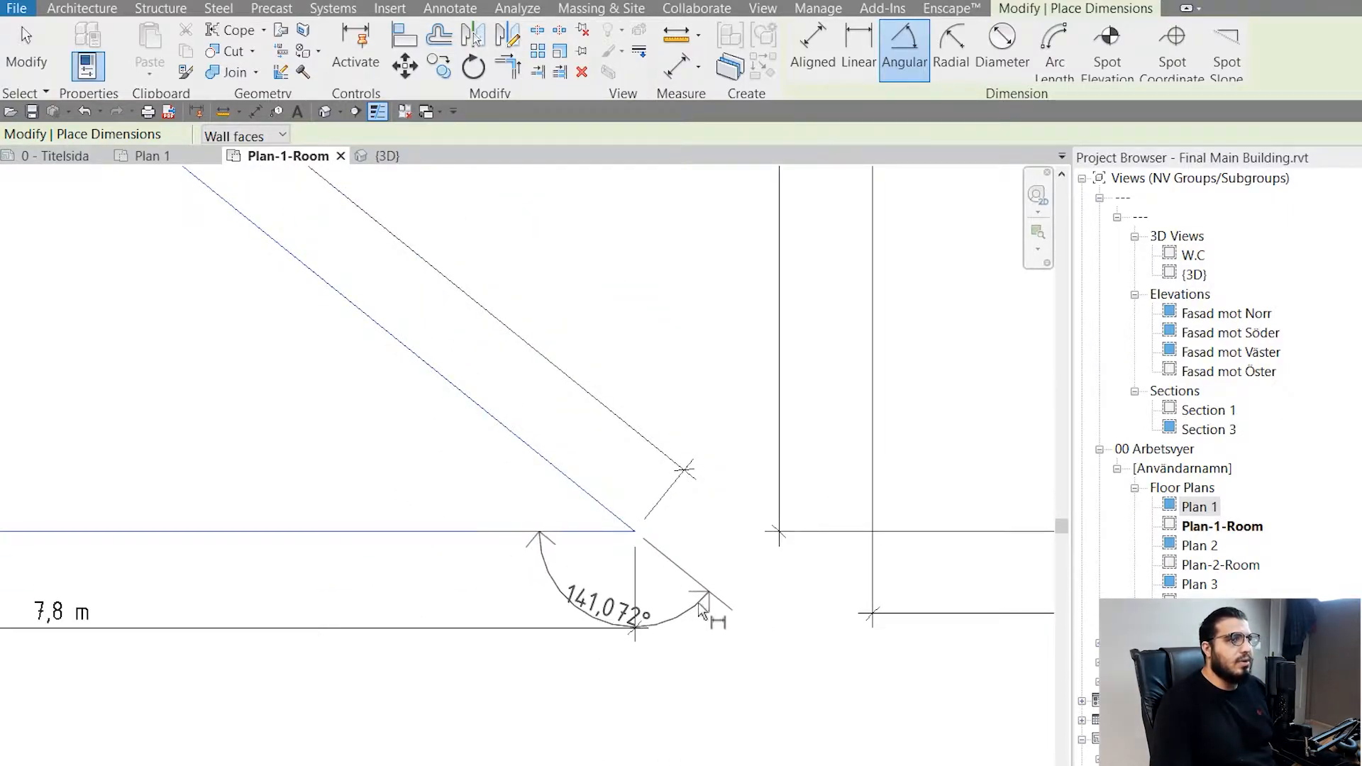
scroll(702, 608, up, 3)
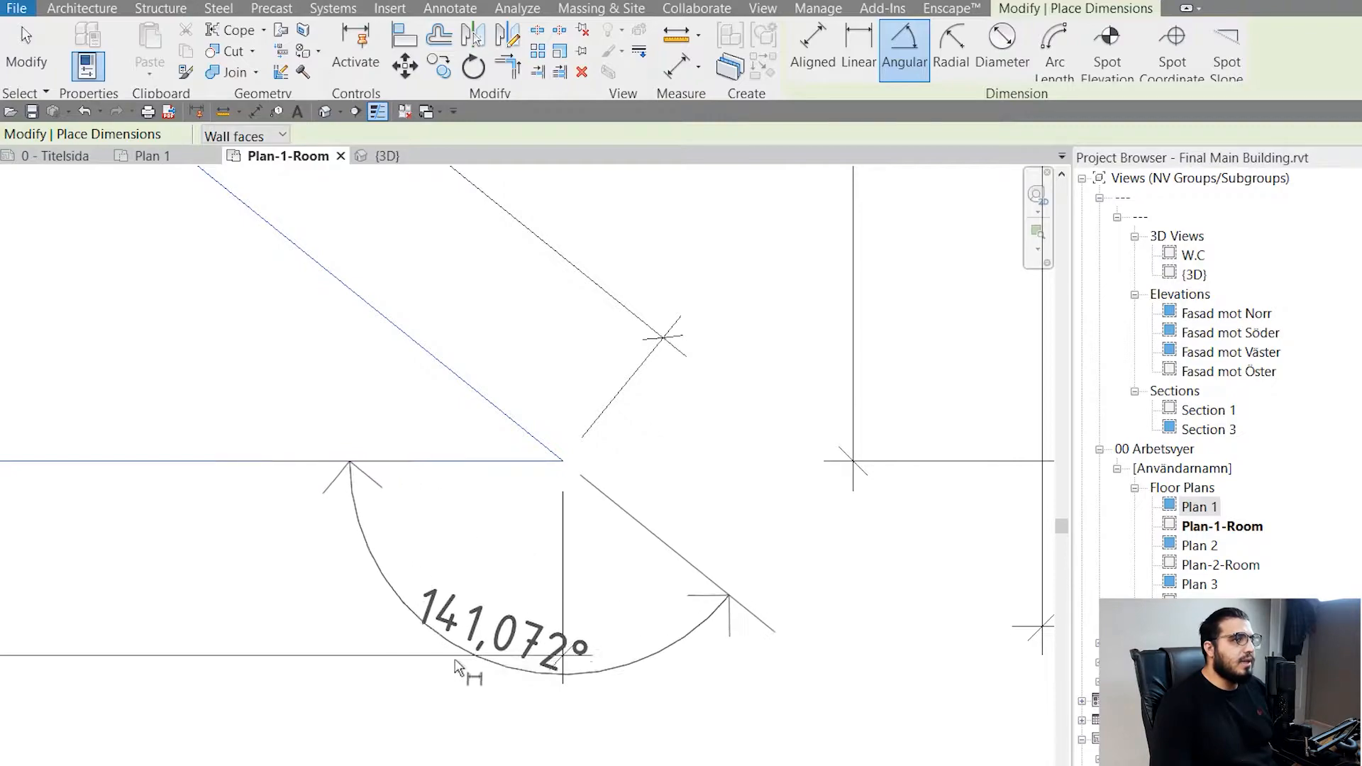
scroll(417, 576, down, 2)
middle_drag(390, 605, 490, 684)
scroll(486, 658, up, 2)
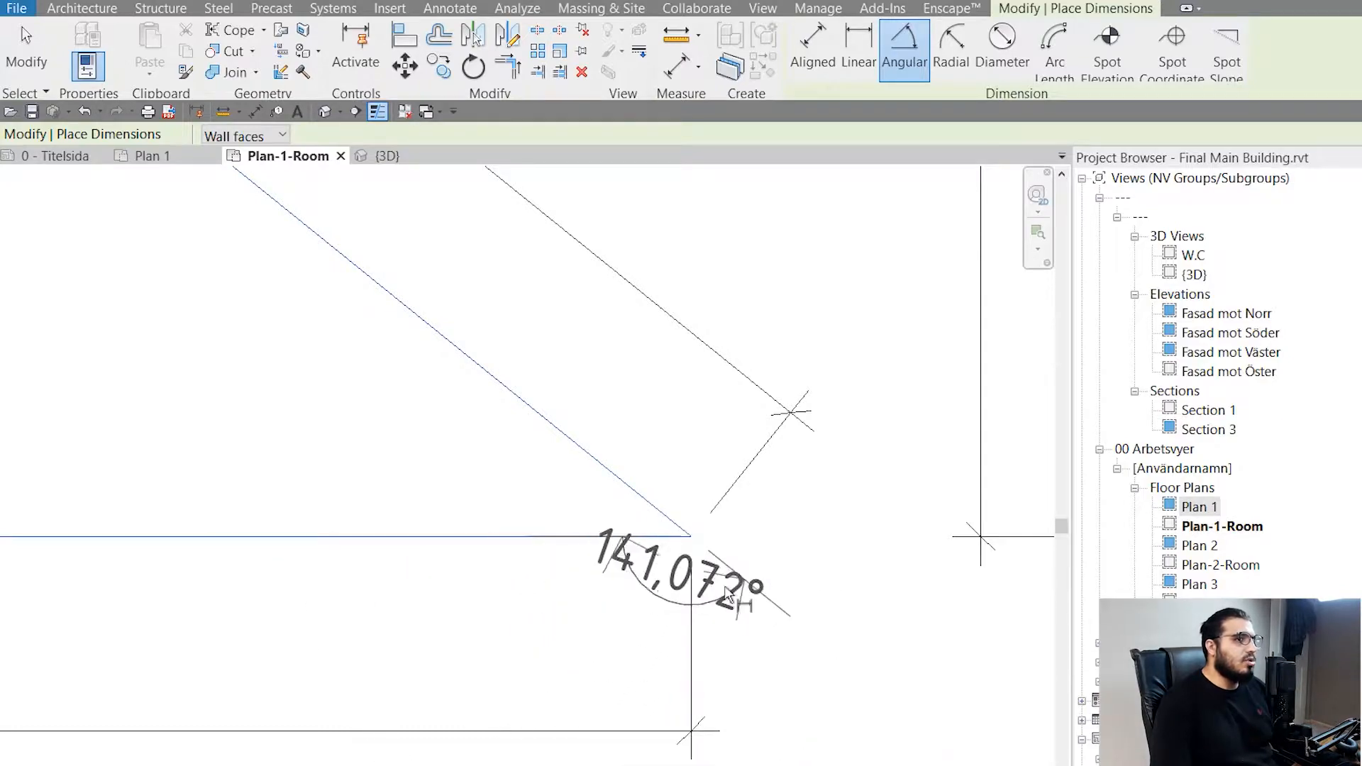
scroll(531, 486, up, 3)
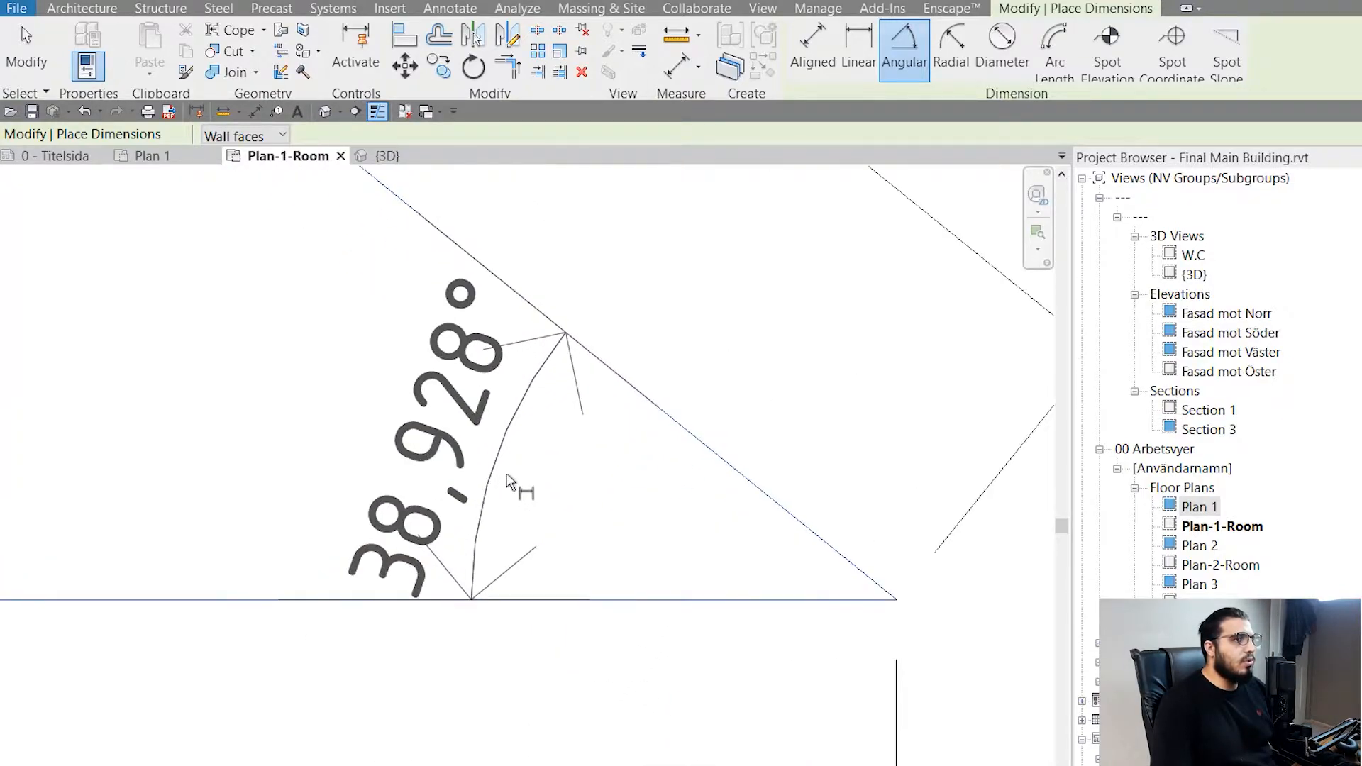
scroll(377, 614, down, 5)
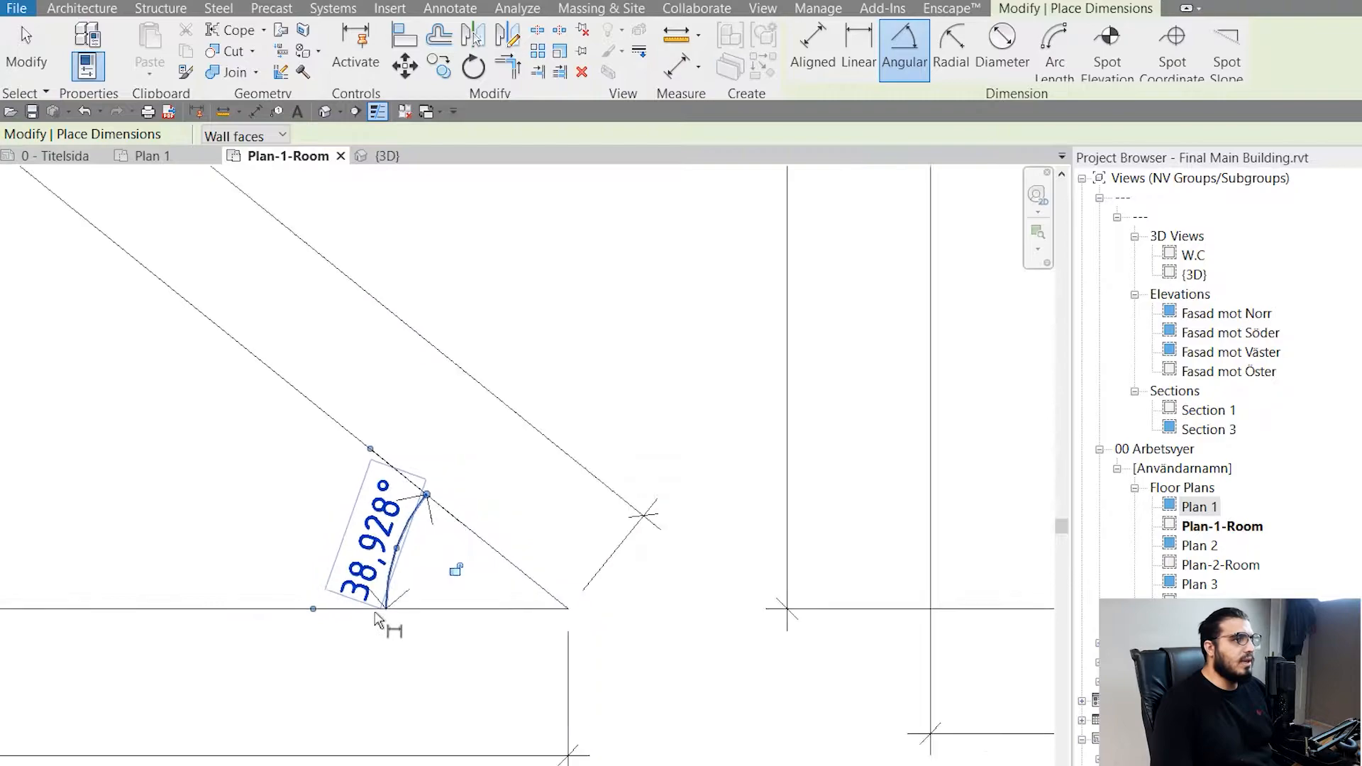
- Leave the dimension command and examine the placed Angular dimension at the first triangle's corner
middle_drag(328, 653, 407, 604)
scroll(526, 581, up, 2)
key(Escape)
key(Escape)
scroll(397, 475, up, 3)
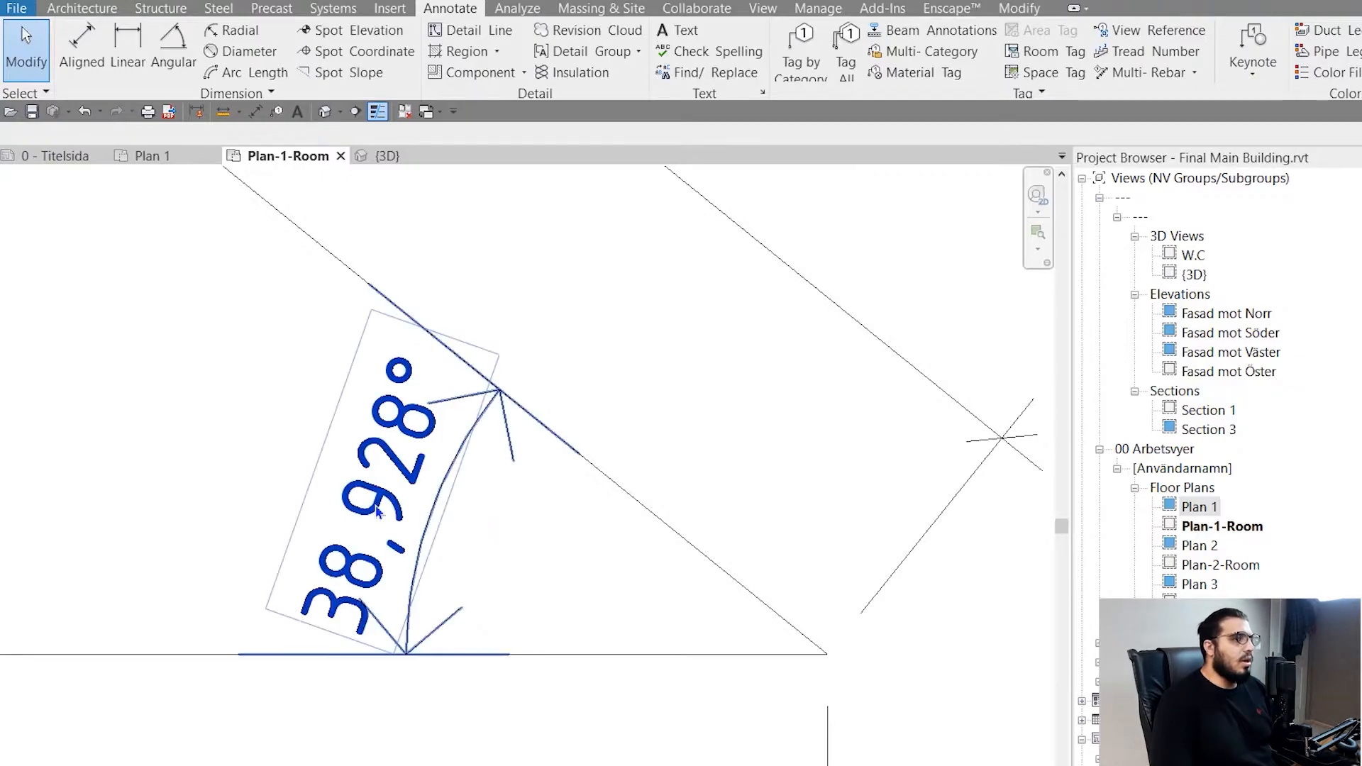
scroll(378, 512, down, 4)
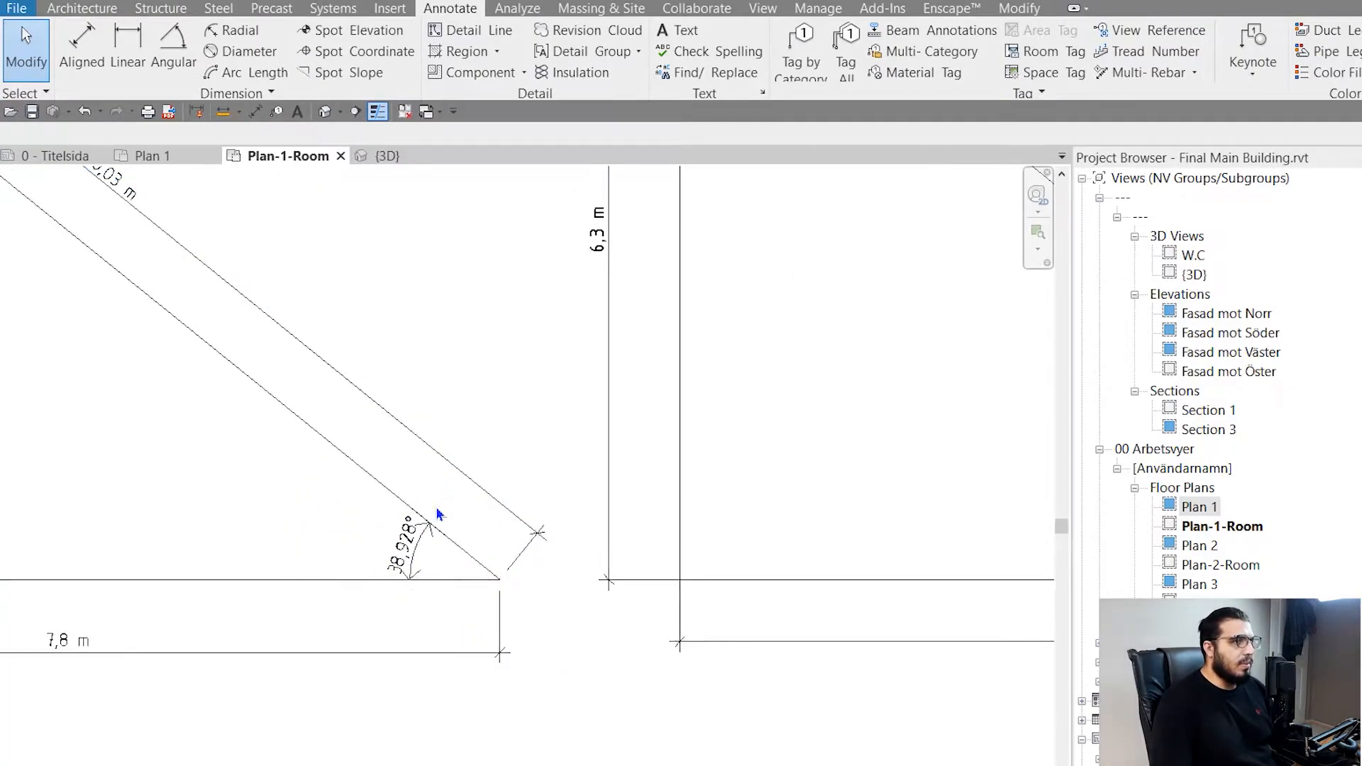
scroll(438, 514, up, 4)
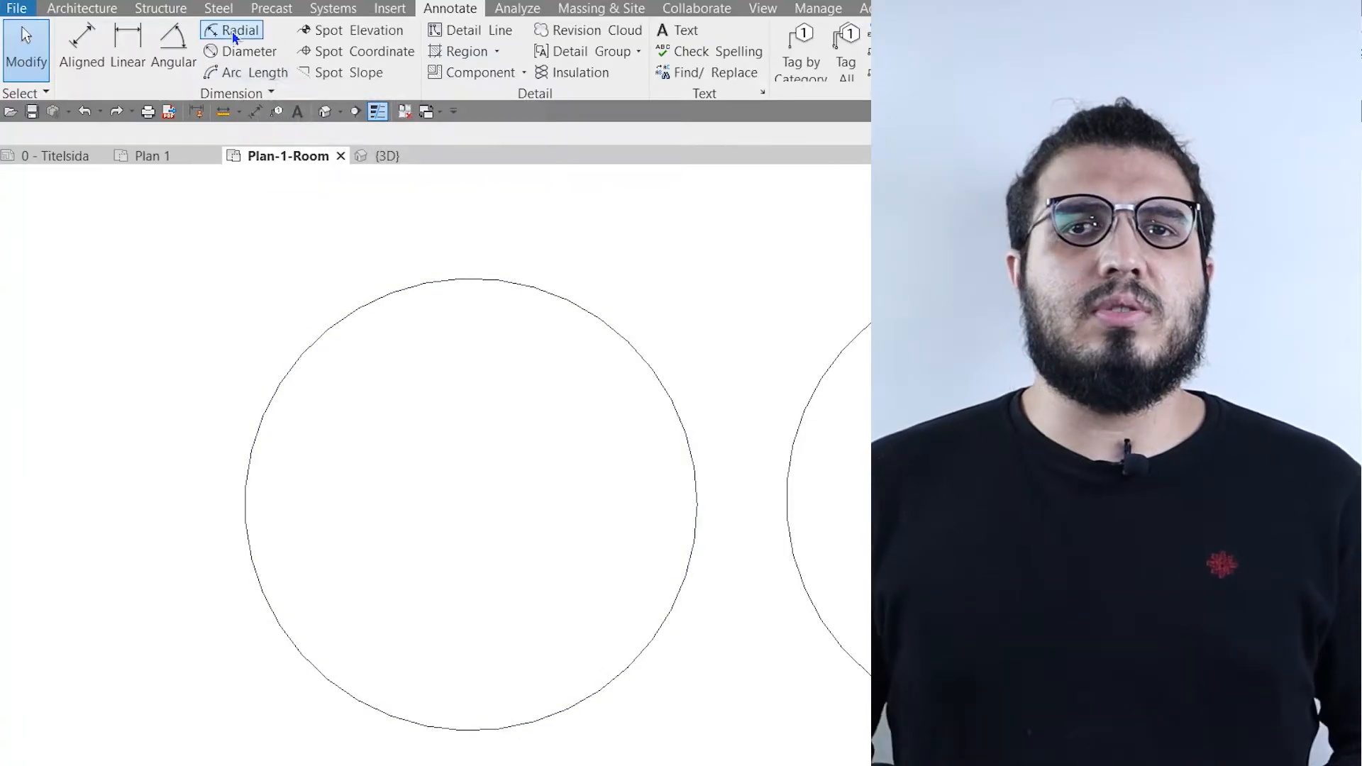
- Place a Radial dimension inside the first circle, running from its center to its upper edge
click(213, 31)
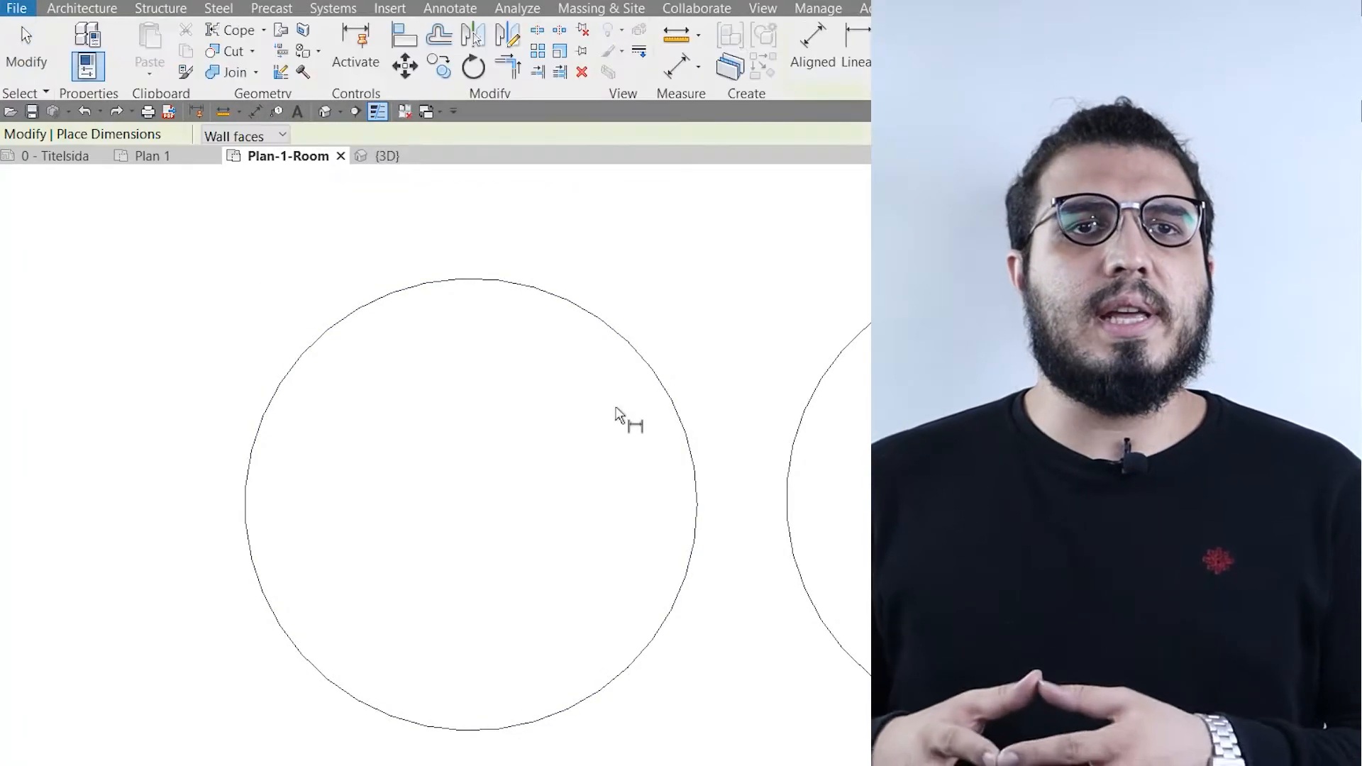
click(571, 305)
click(527, 396)
scroll(532, 364, up, 3)
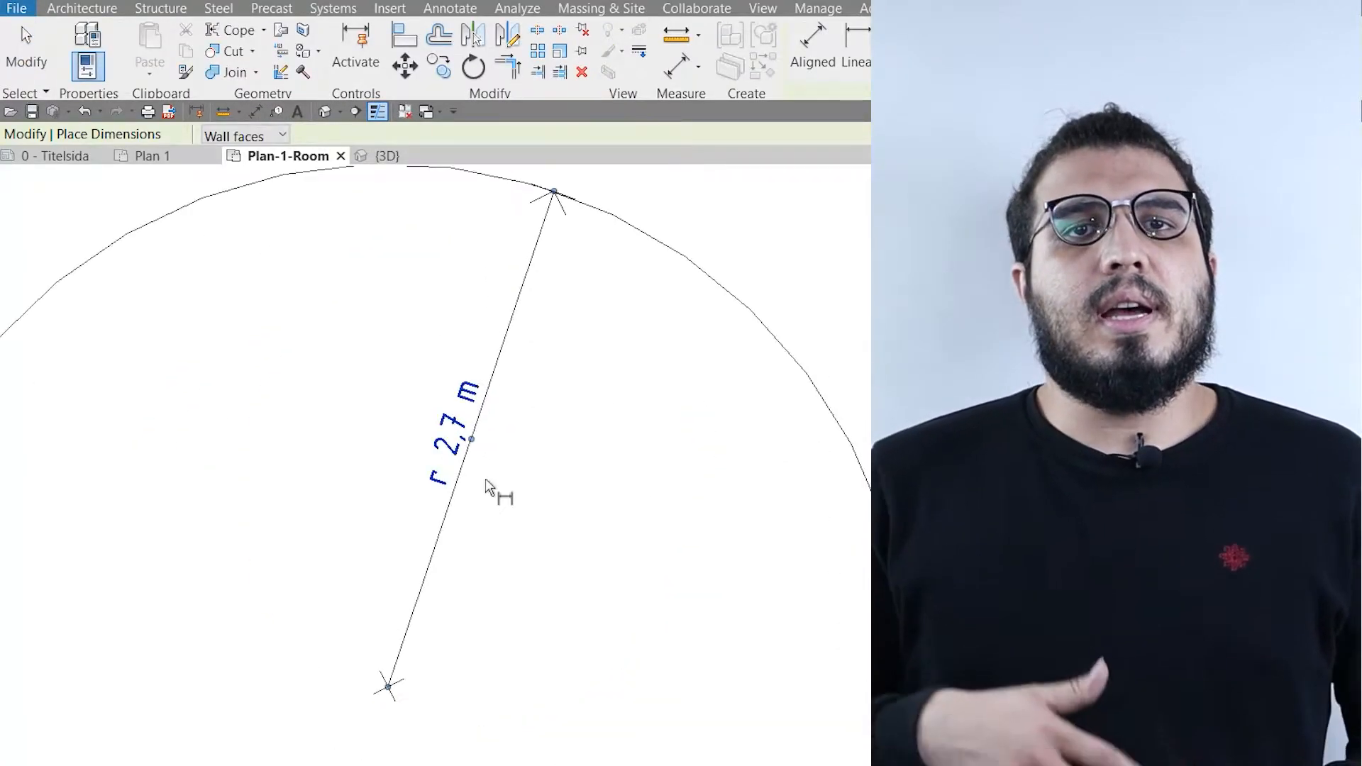
scroll(487, 486, down, 5)
- Place a Diameter dimension across the second circle at a slight angle to the horizontal
middle_drag(526, 496, 246, 508)
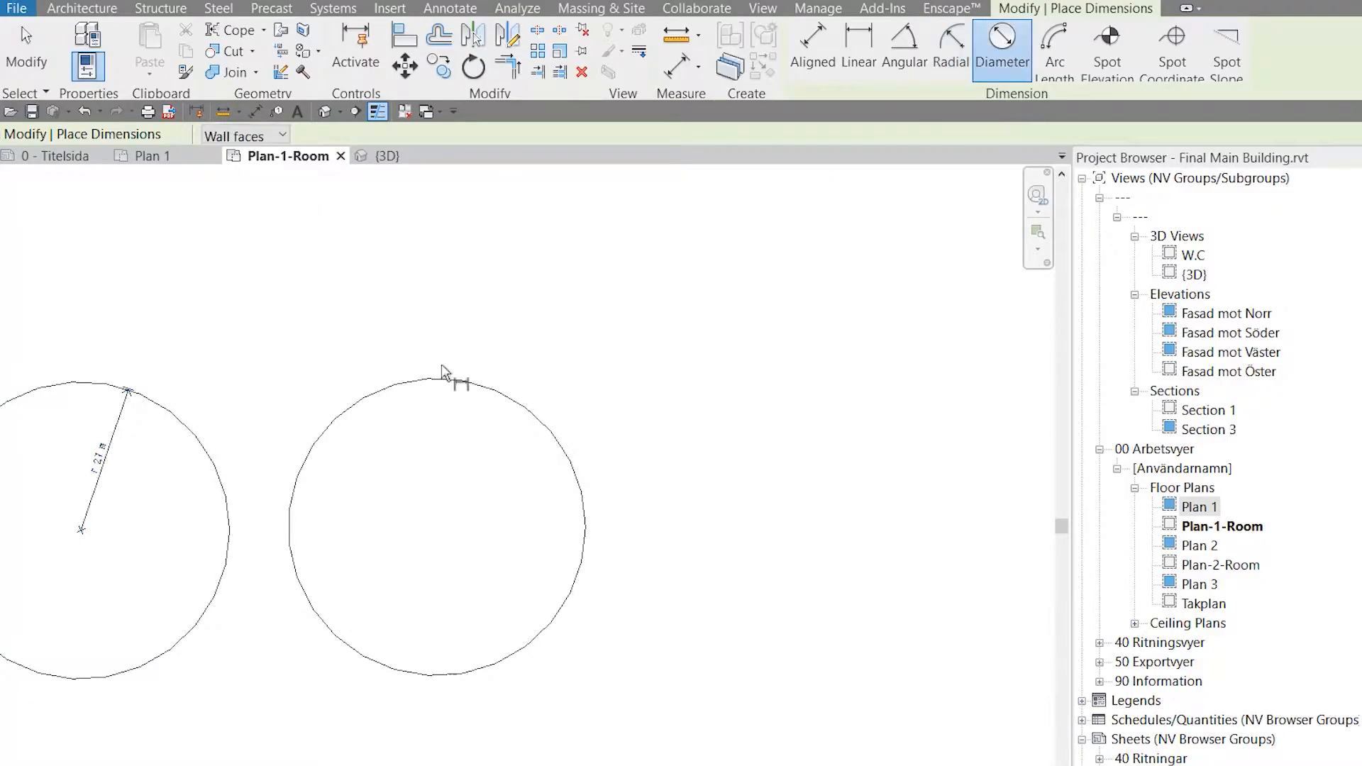
scroll(454, 367, up, 2)
click(477, 360)
scroll(572, 600, up, 5)
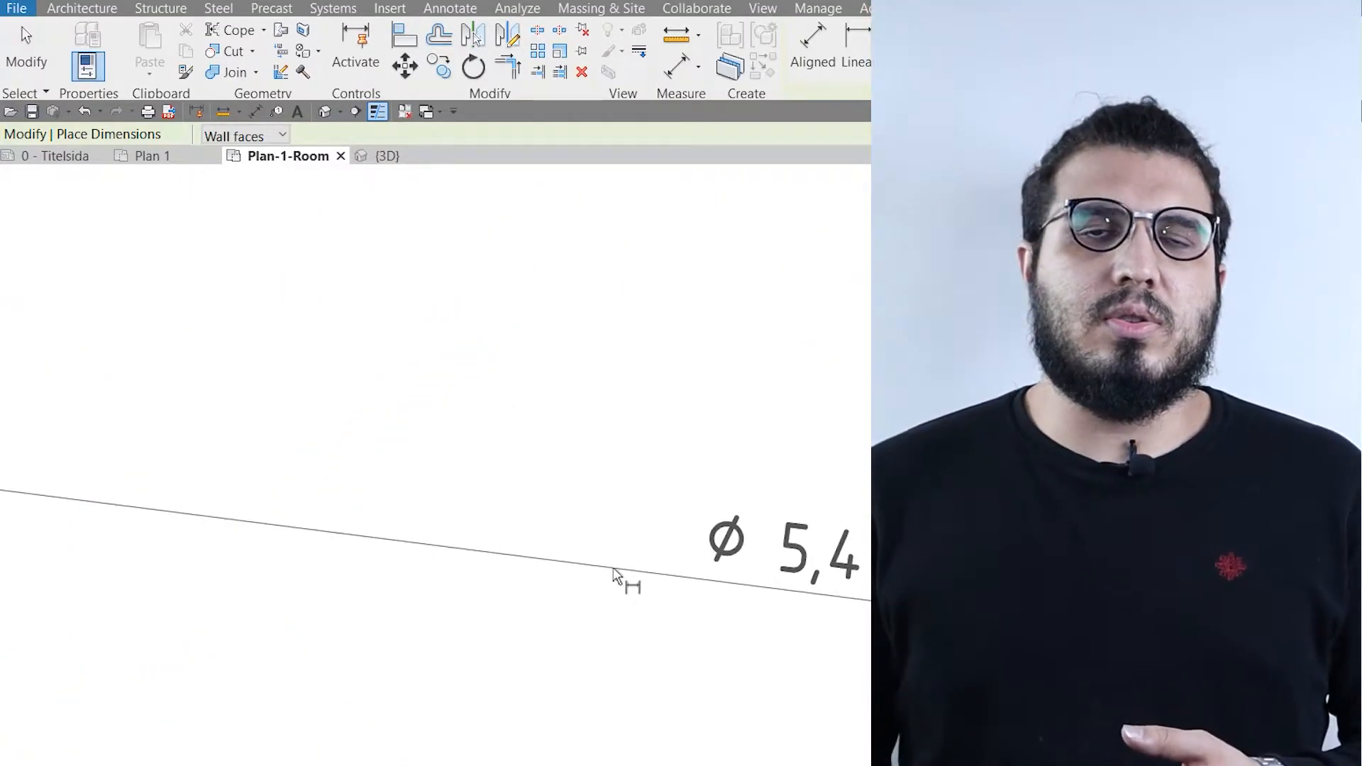
scroll(614, 571, down, 5)
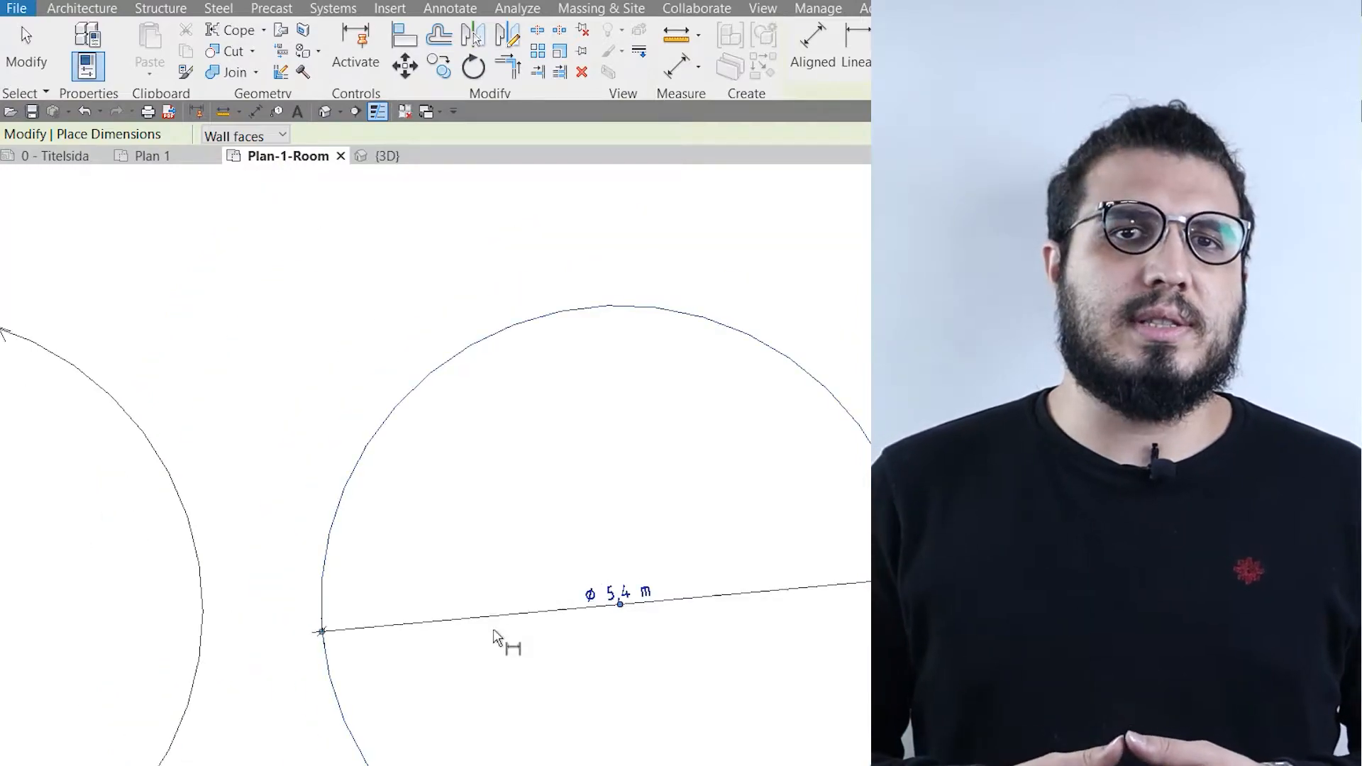
scroll(492, 629, down, 3)
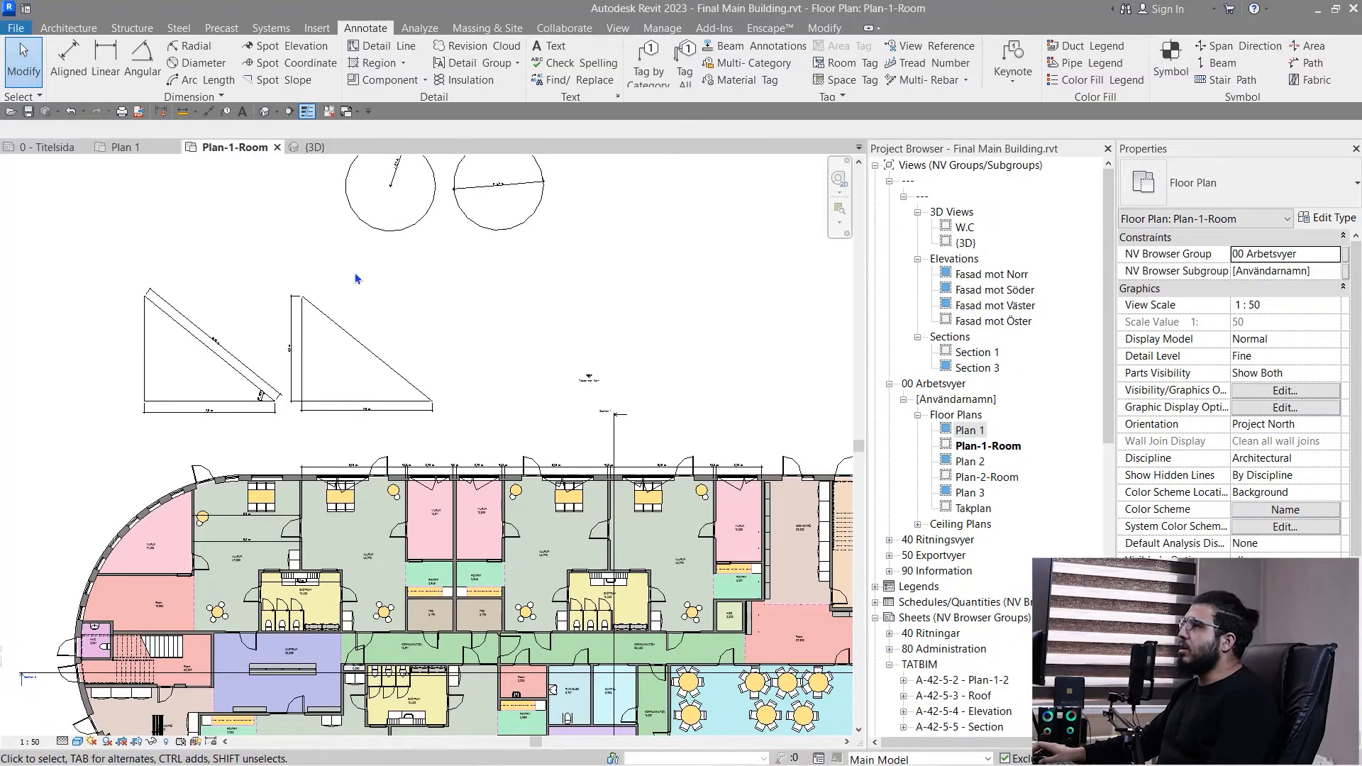
- Start an Arc Length dimension and choose the curved exterior wall's inner face along the VILRUM 17,495 room as the arc
middle_drag(355, 273, 393, 256)
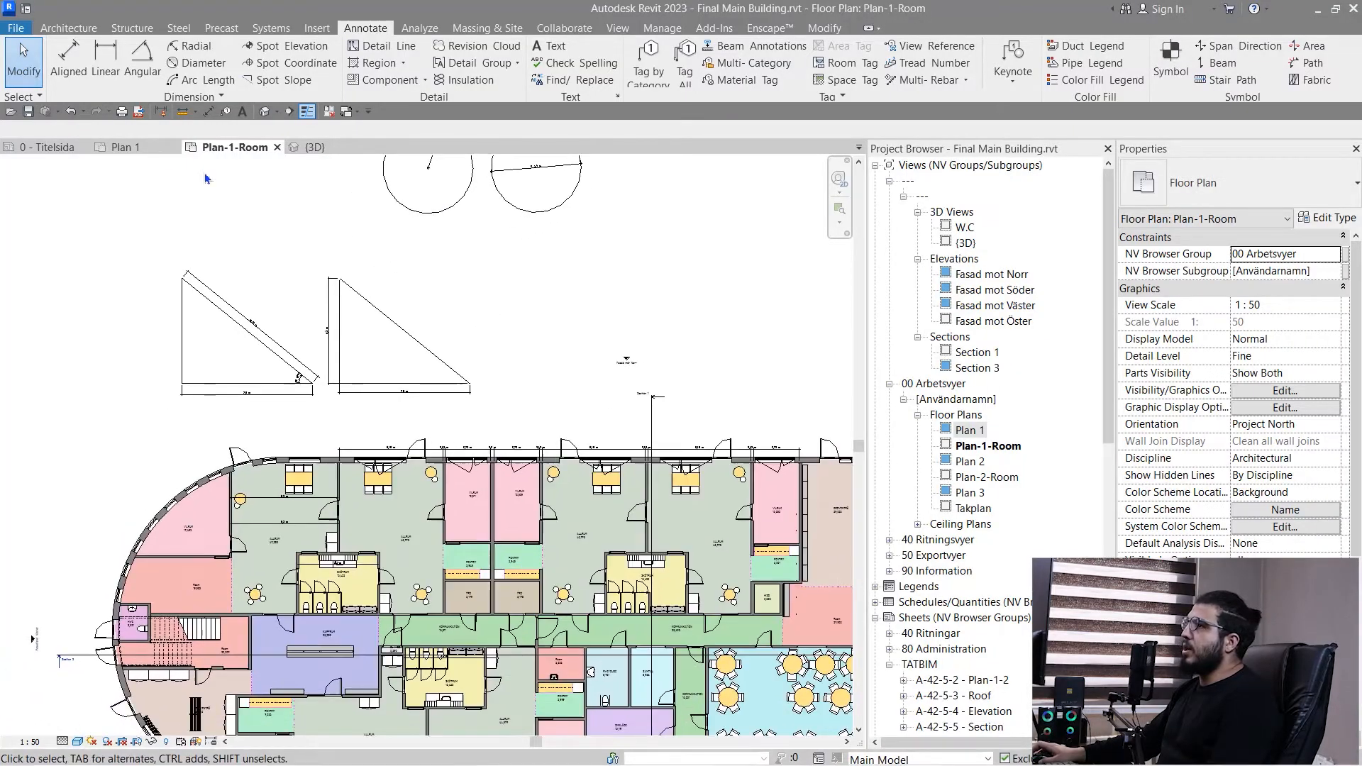
click(192, 81)
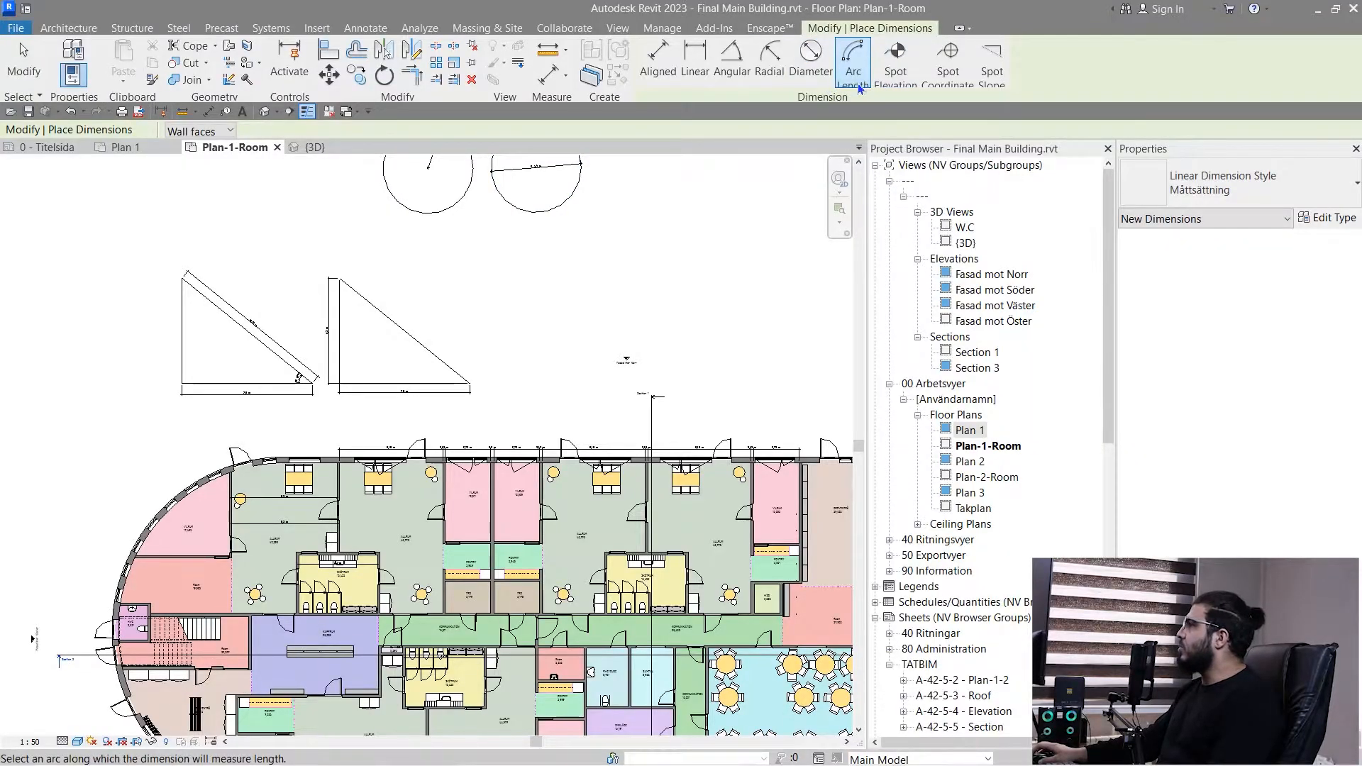
scroll(237, 556, up, 5)
middle_drag(74, 472, 546, 479)
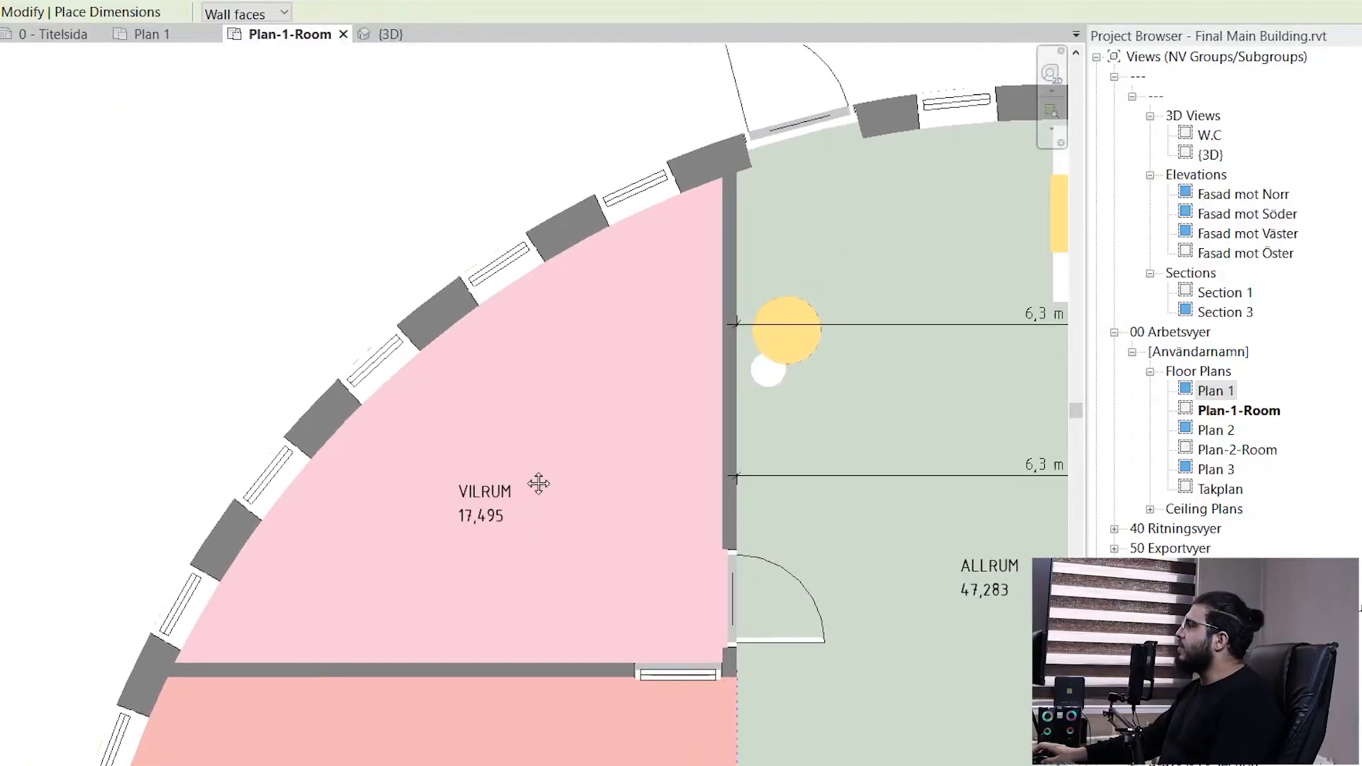
scroll(469, 357, up, 3)
scroll(461, 327, down, 4)
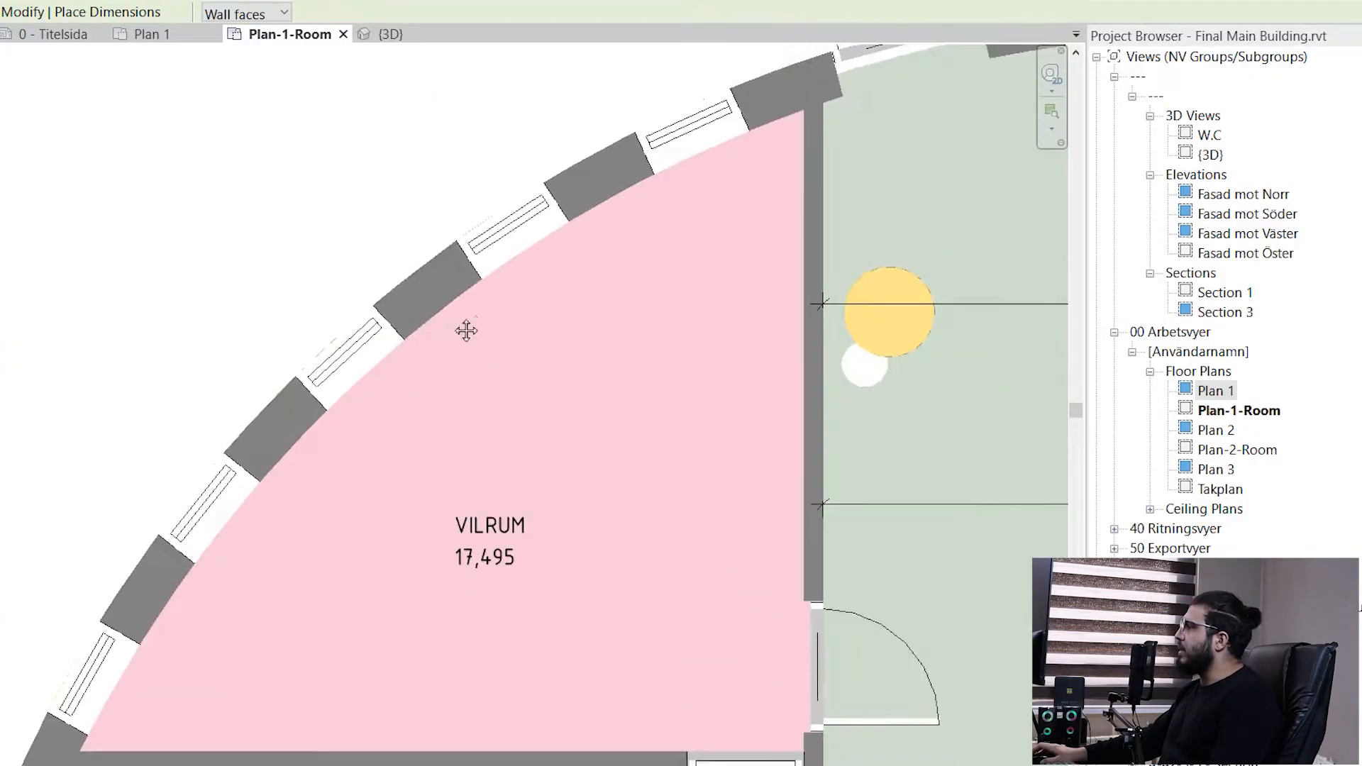
scroll(528, 293, up, 2)
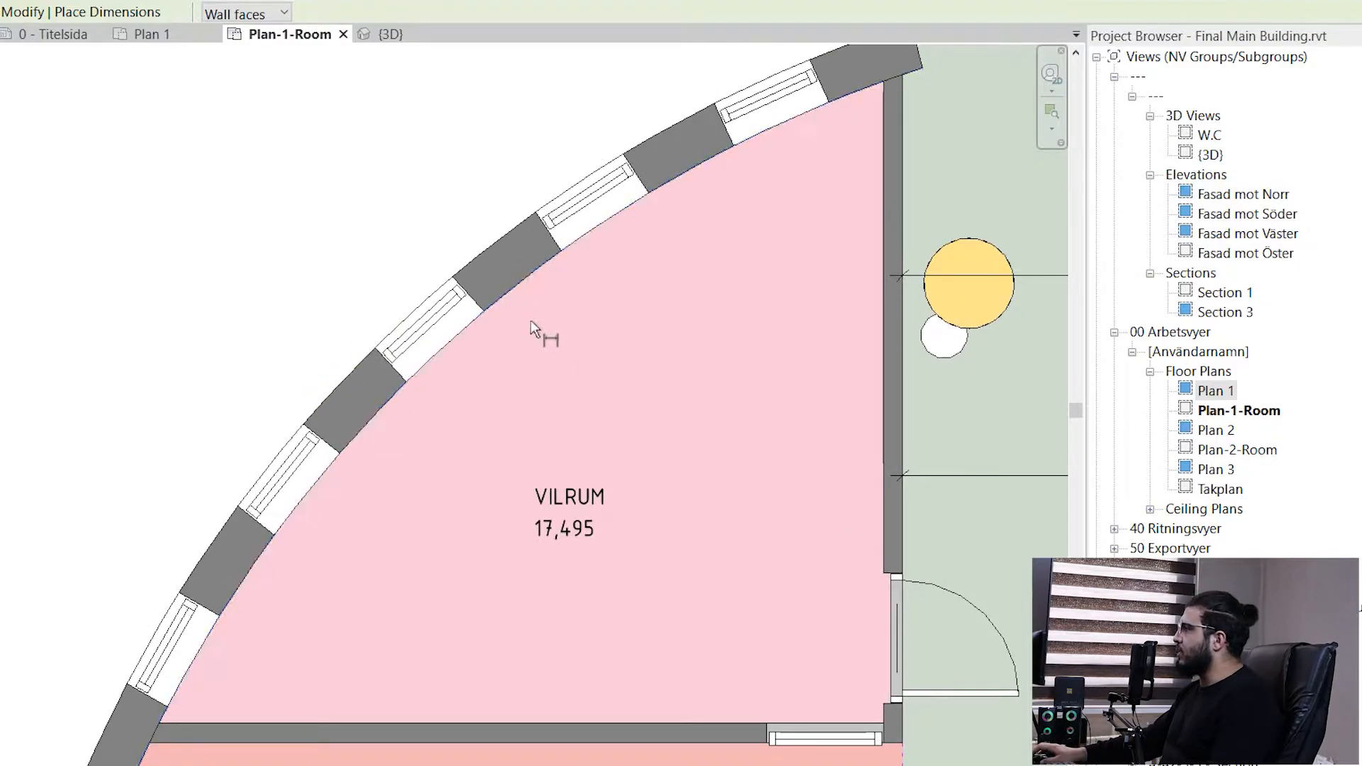
scroll(469, 501, down, 1)
scroll(465, 510, down, 1)
middle_drag(461, 518, 513, 346)
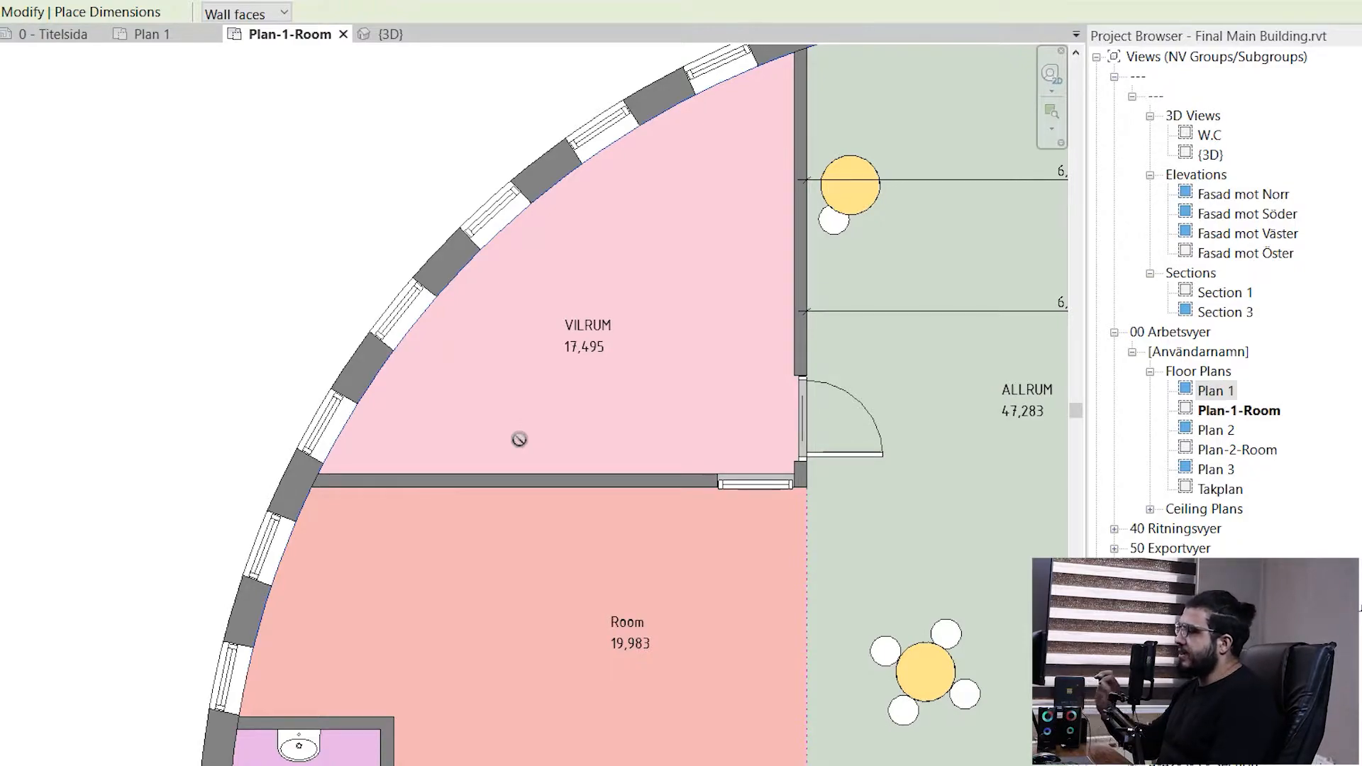
- Use the room's lower and right partition wall faces as the arc's ends and place the Arc Length dimension outside the curved wall
scroll(464, 461, up, 2)
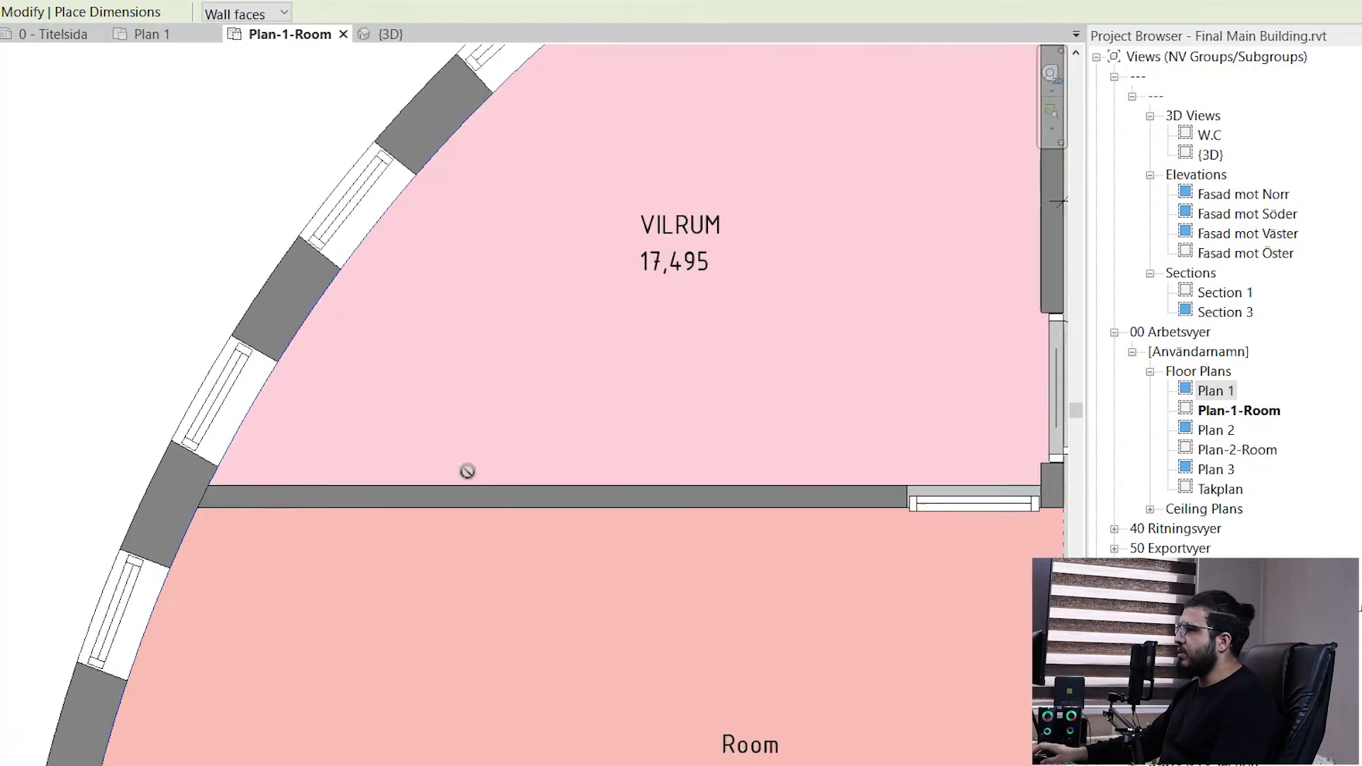
middle_drag(661, 425, 262, 673)
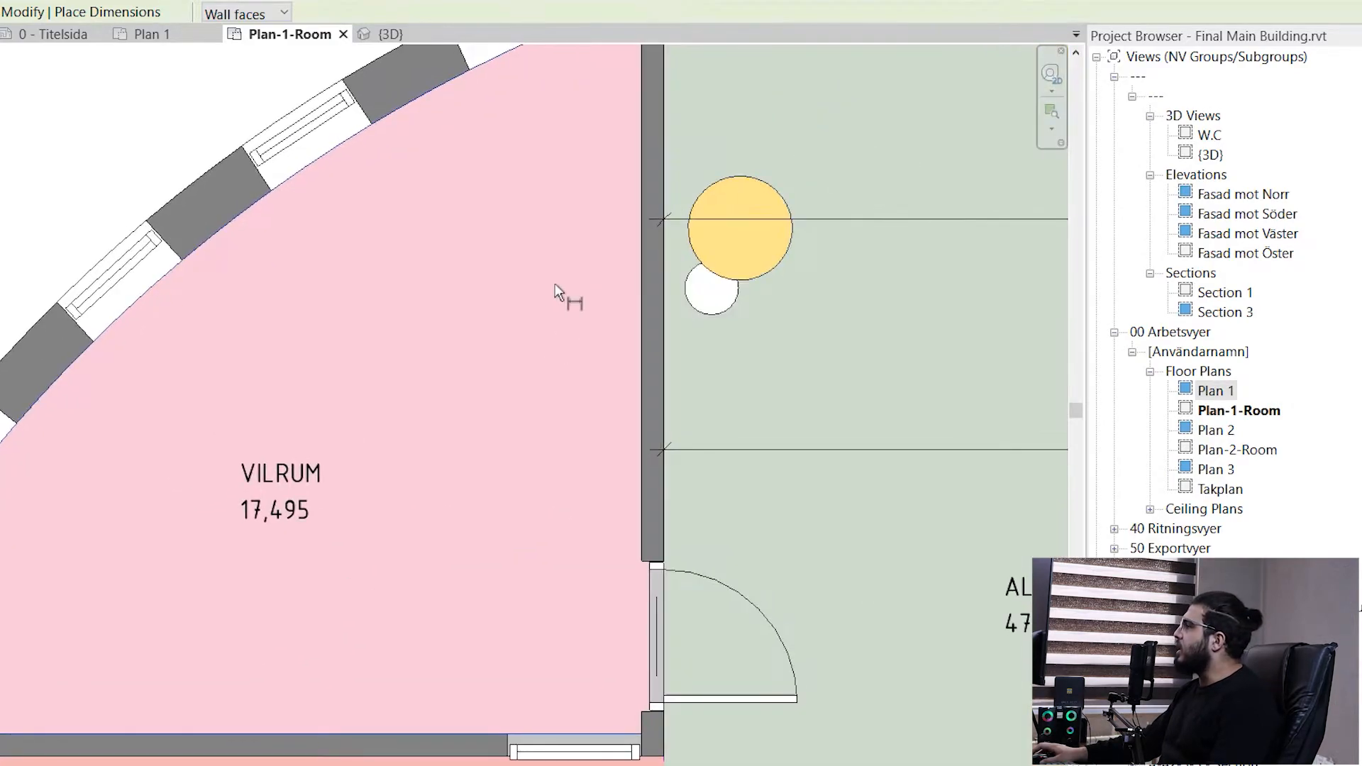
click(638, 289)
scroll(460, 309, down, 1)
middle_drag(461, 371, 698, 423)
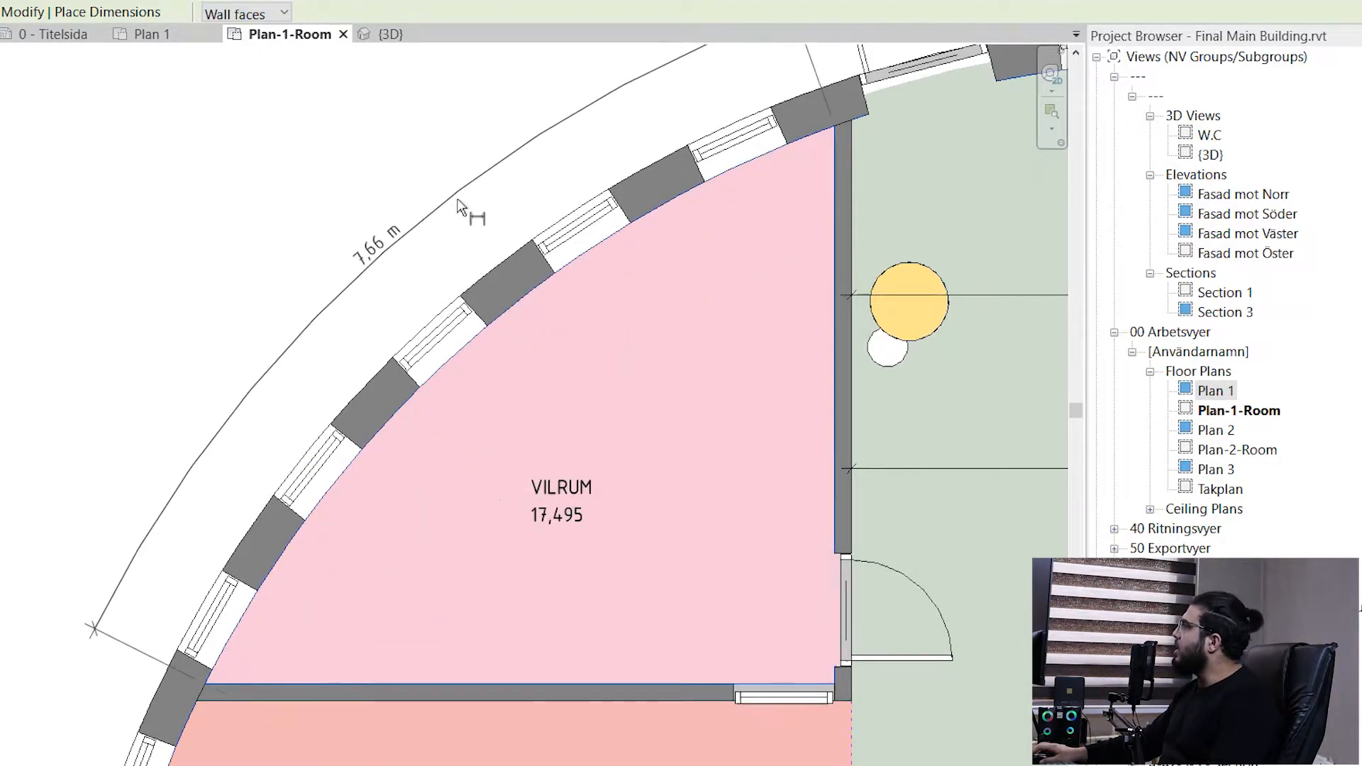
scroll(469, 214, down, 2)
middle_drag(369, 401, 397, 410)
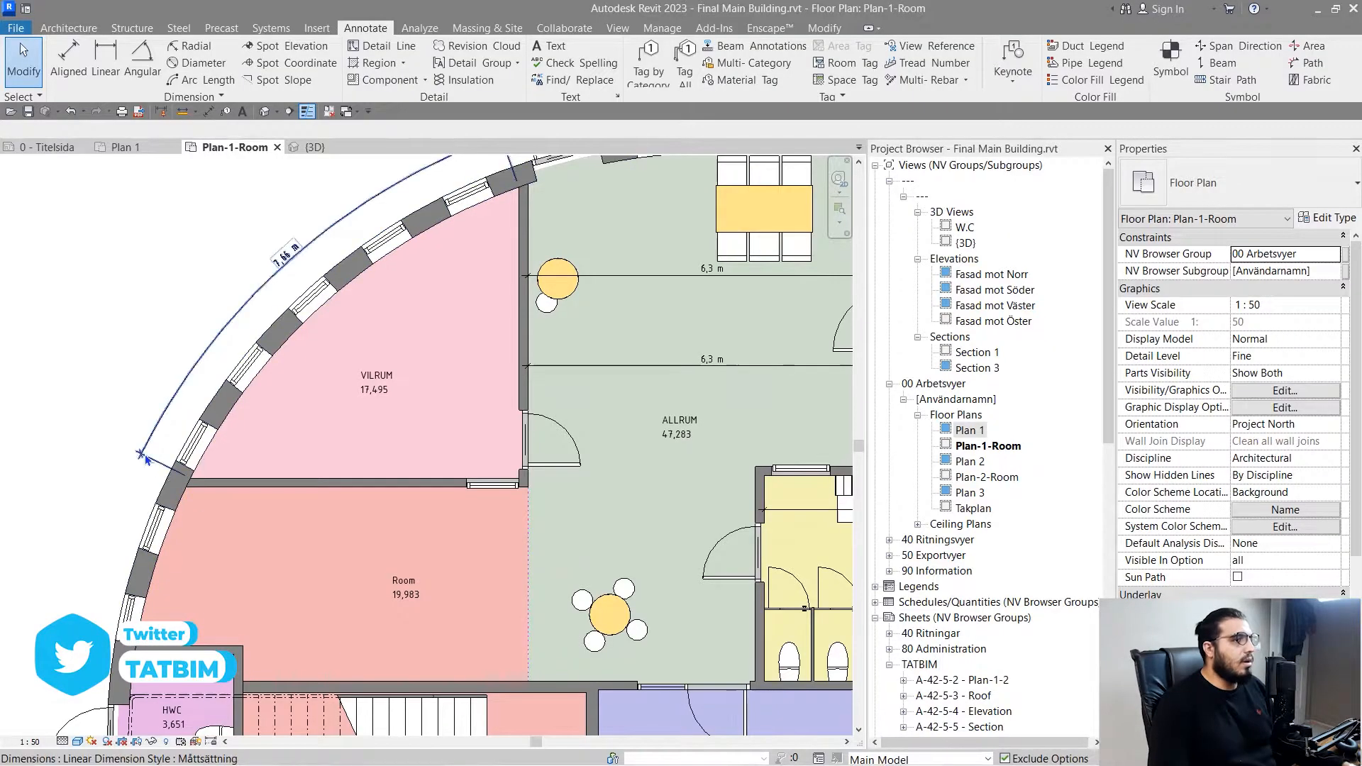
- Draw a short reference plane along the partition wall's upper face, starting at the curved wall's inner face
scroll(145, 460, up, 5)
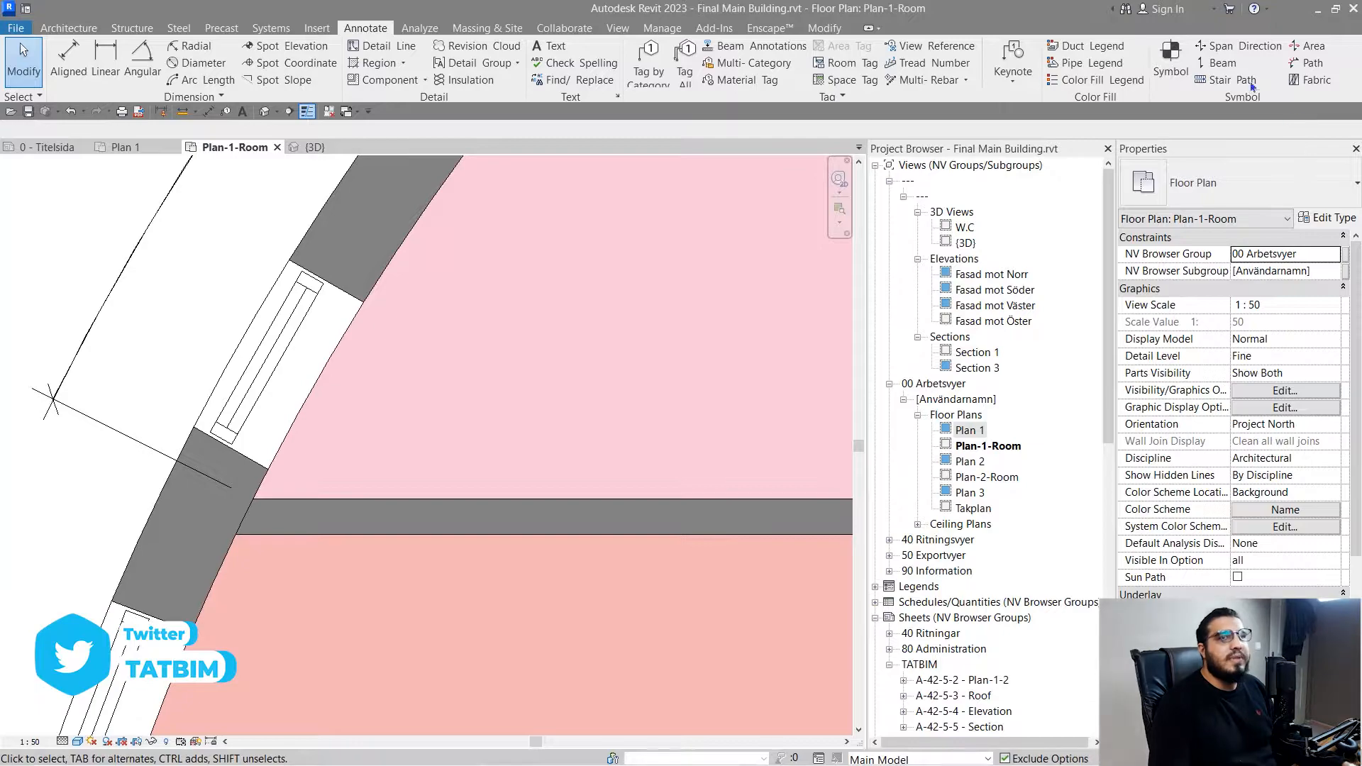
click(69, 28)
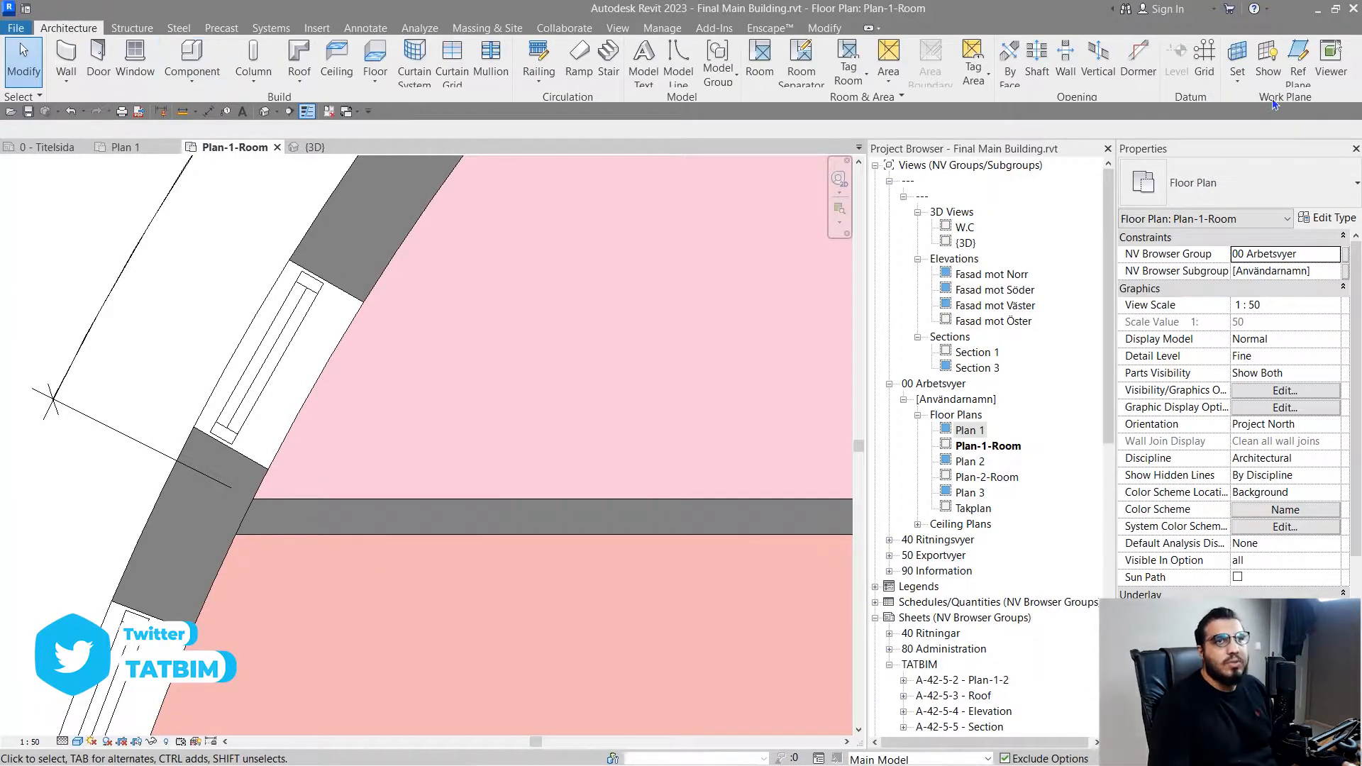
click(1298, 71)
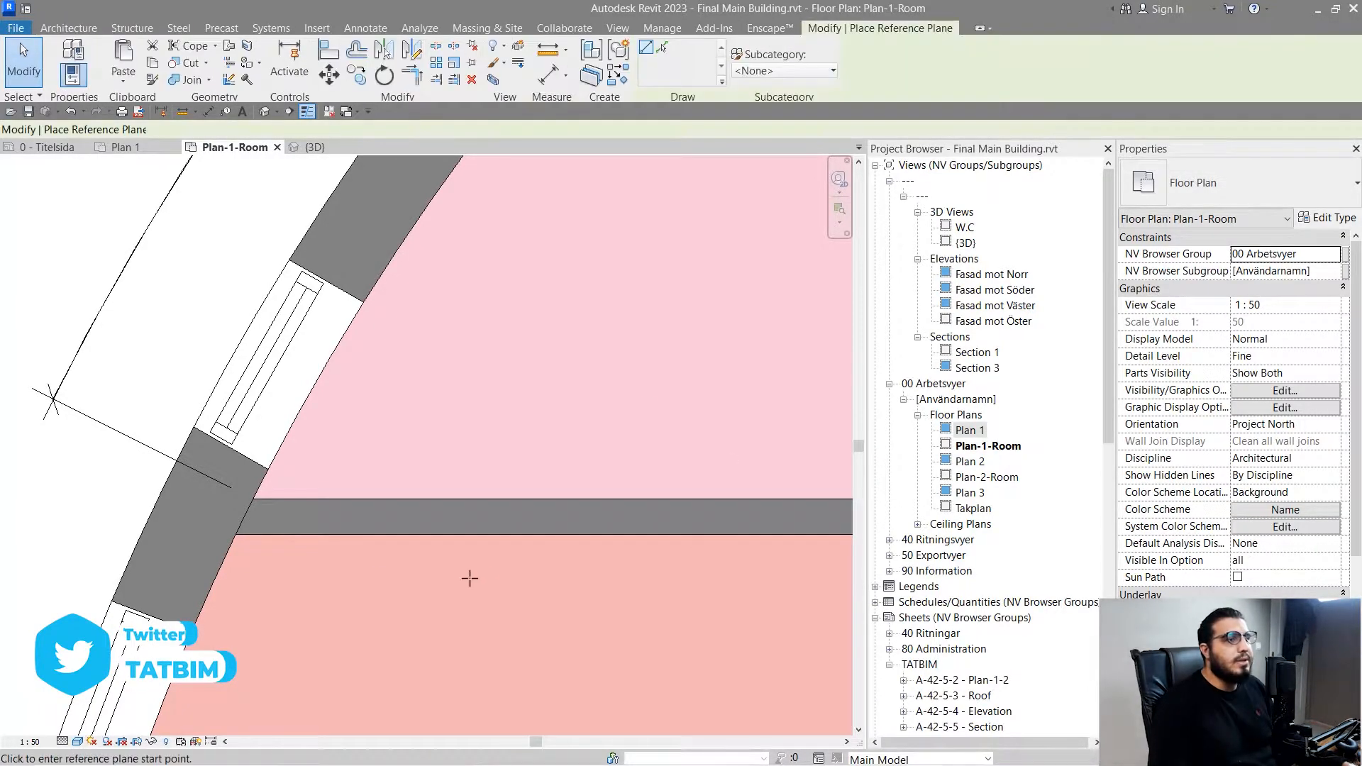
scroll(270, 493, up, 3)
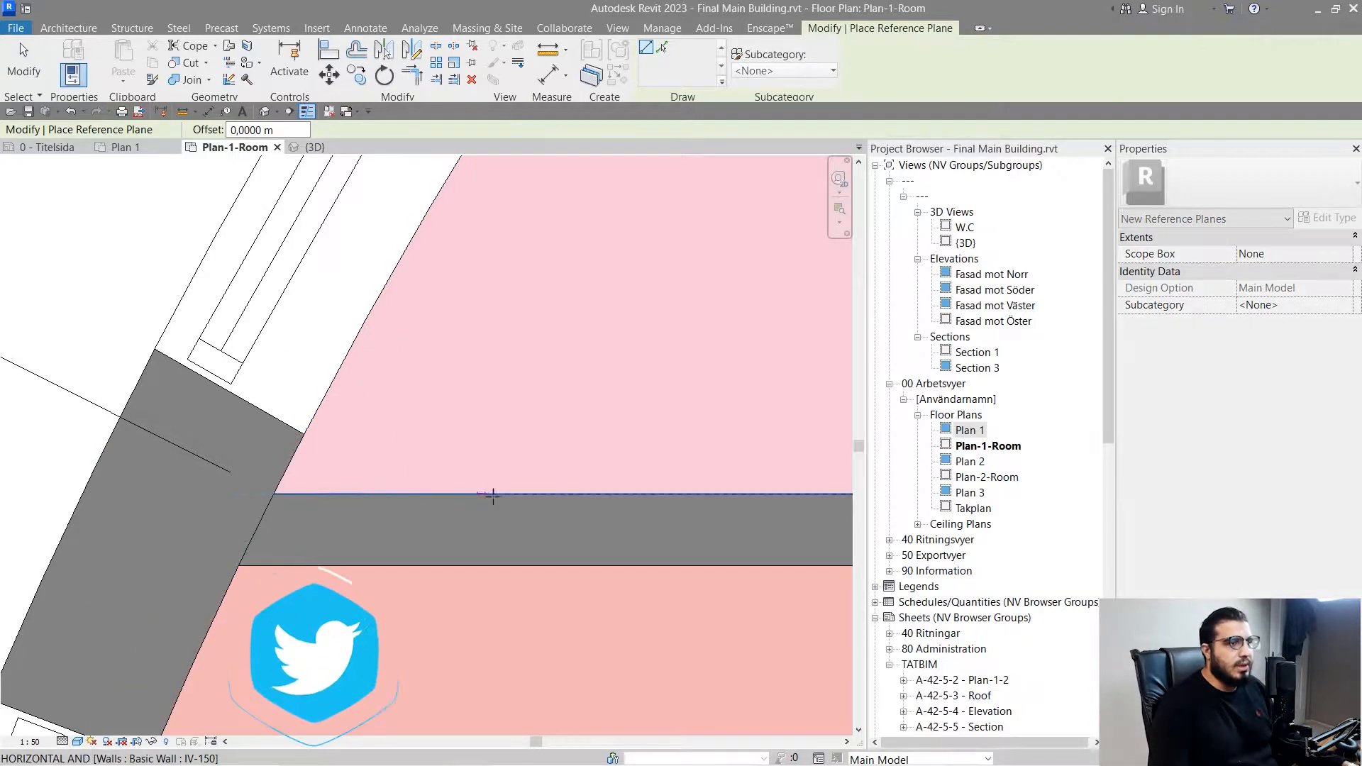
key(Escape)
key(Escape)
middle_drag(340, 497, 409, 567)
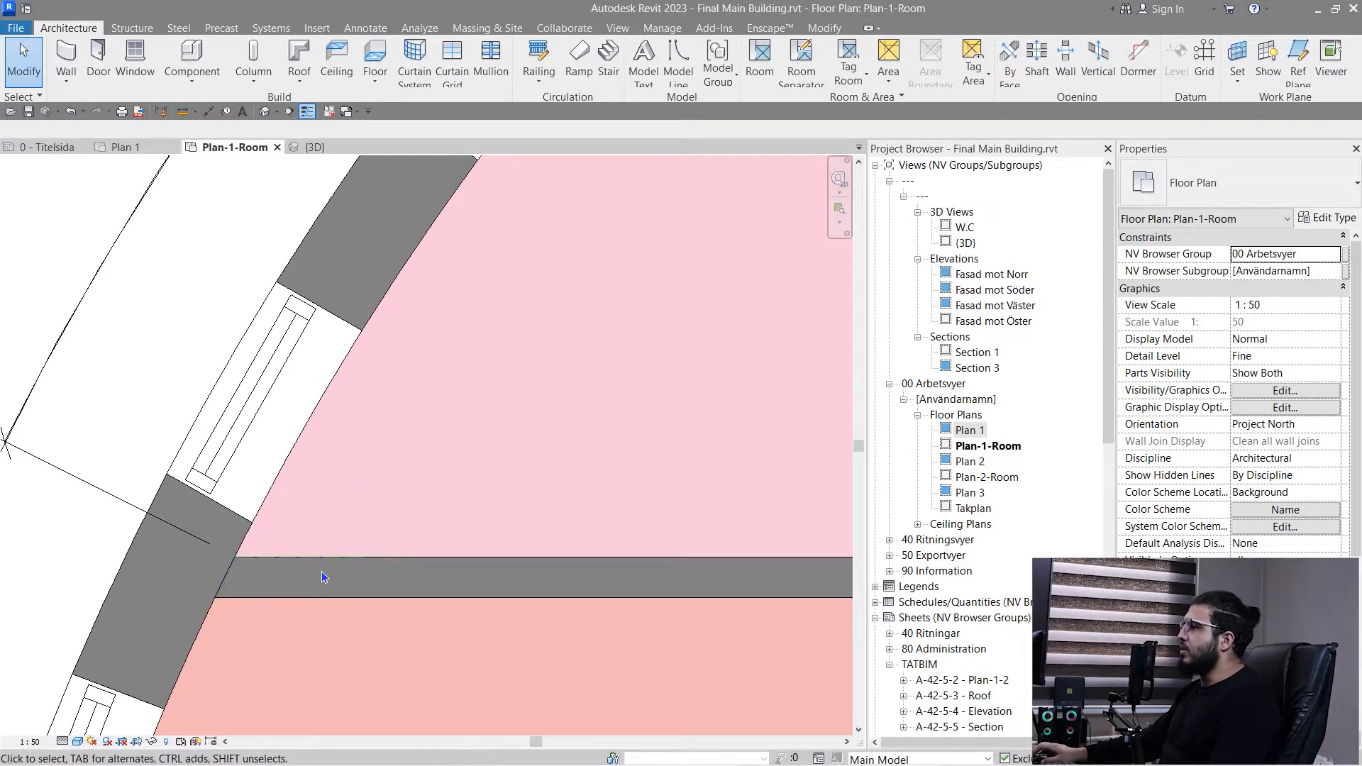
scroll(200, 617, down, 3)
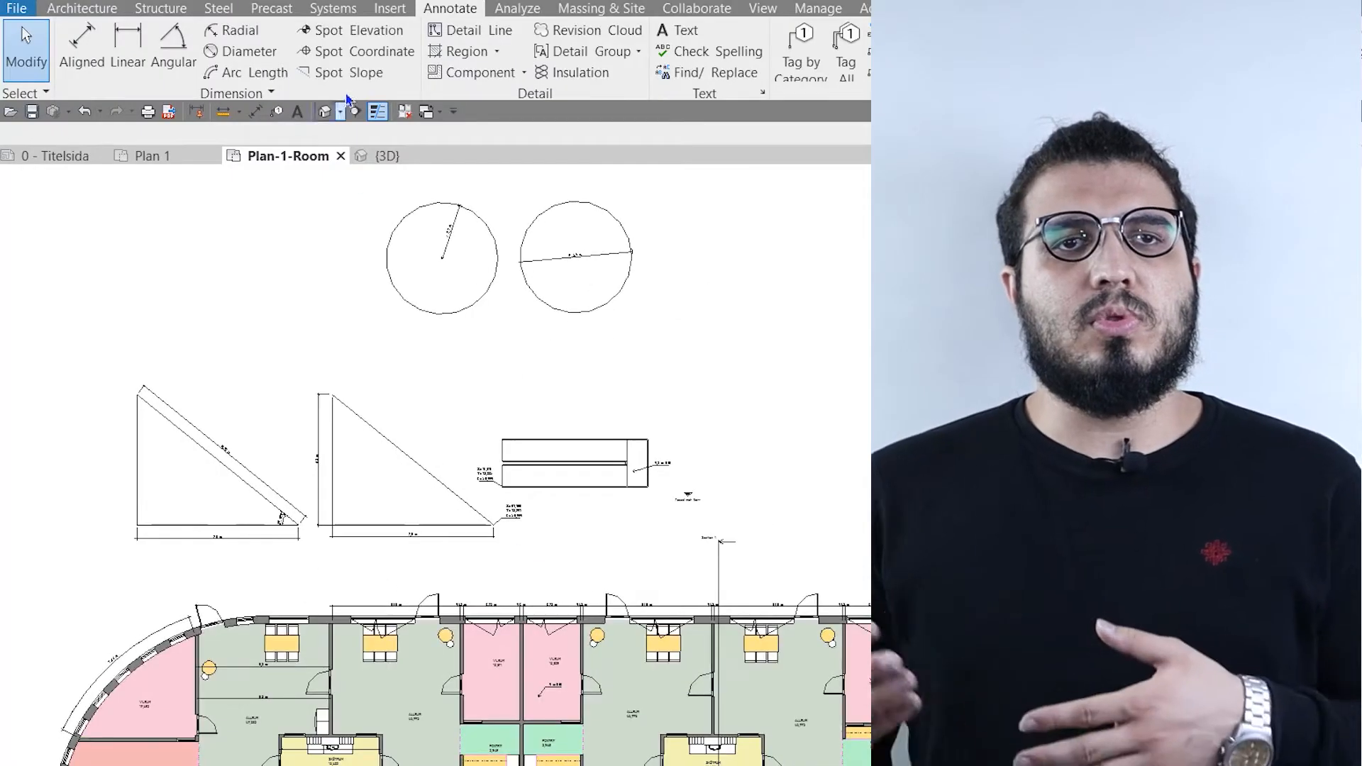
- Place a Spot Slope on the ramp's upper run and another on its lower run using the Arrow representation
scroll(568, 423, up, 3)
scroll(450, 575, up, 5)
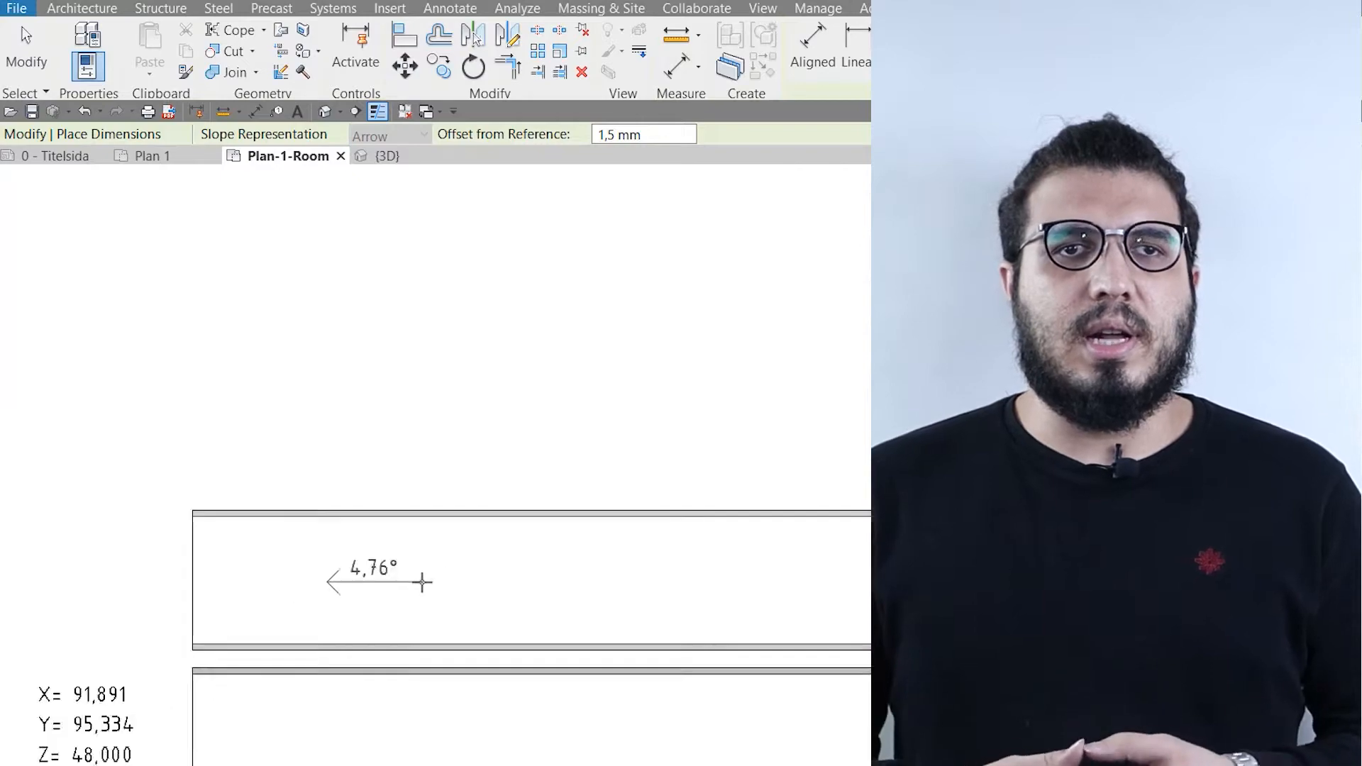
scroll(529, 645, down, 5)
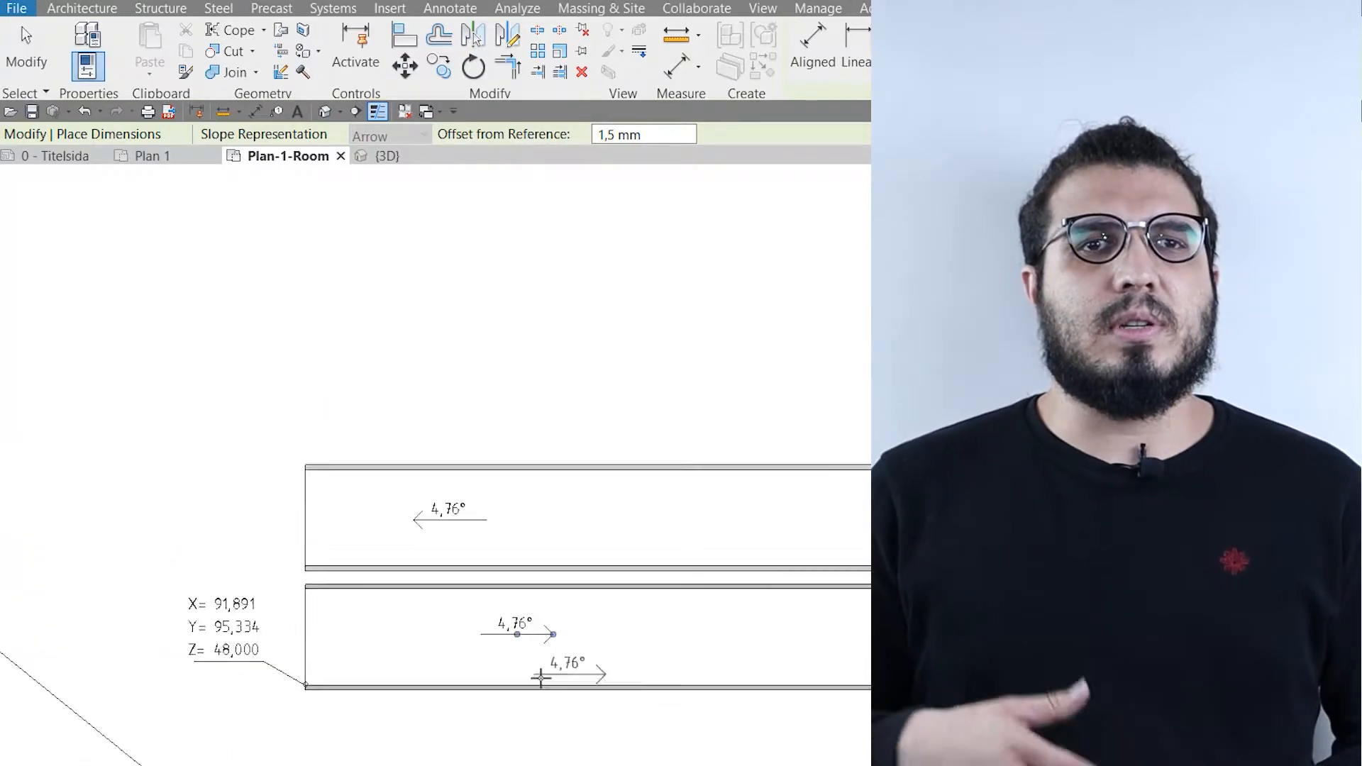
middle_drag(496, 631, 267, 640)
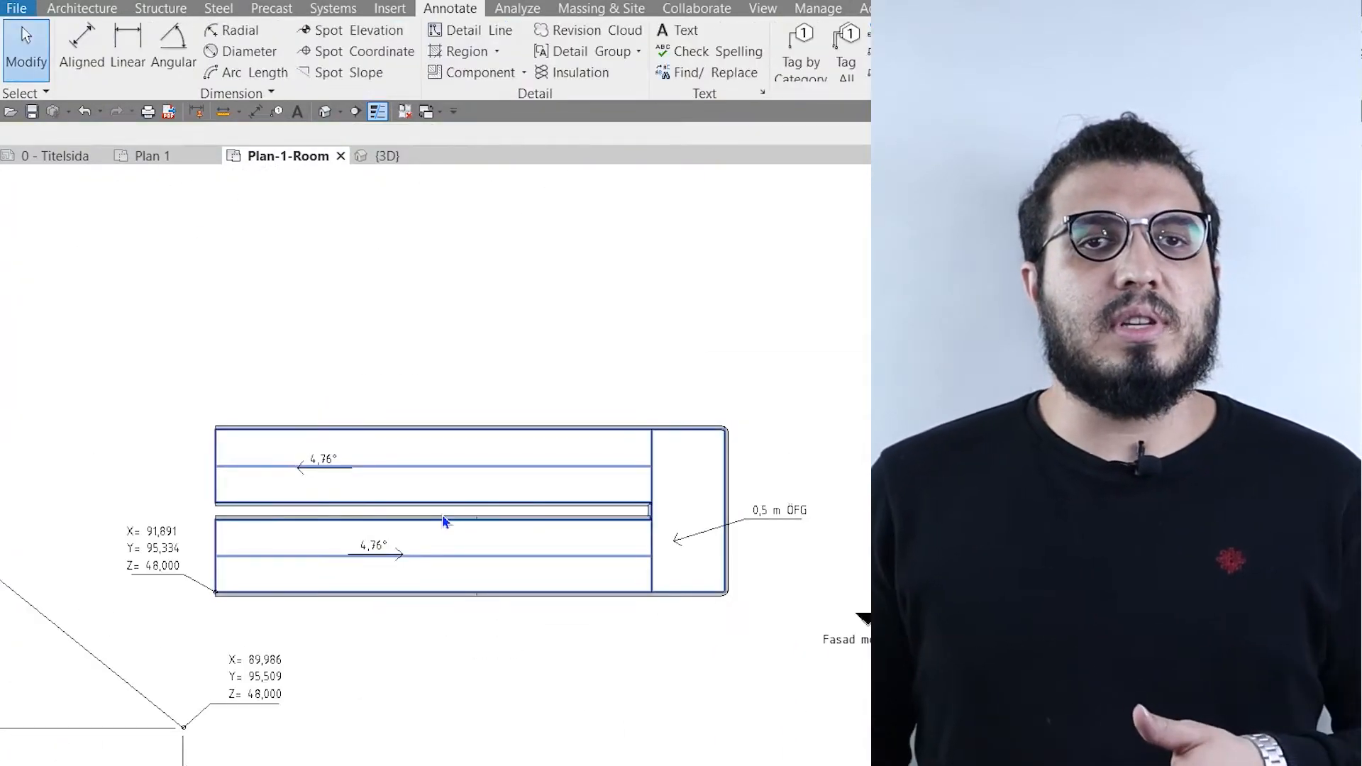
click(444, 522)
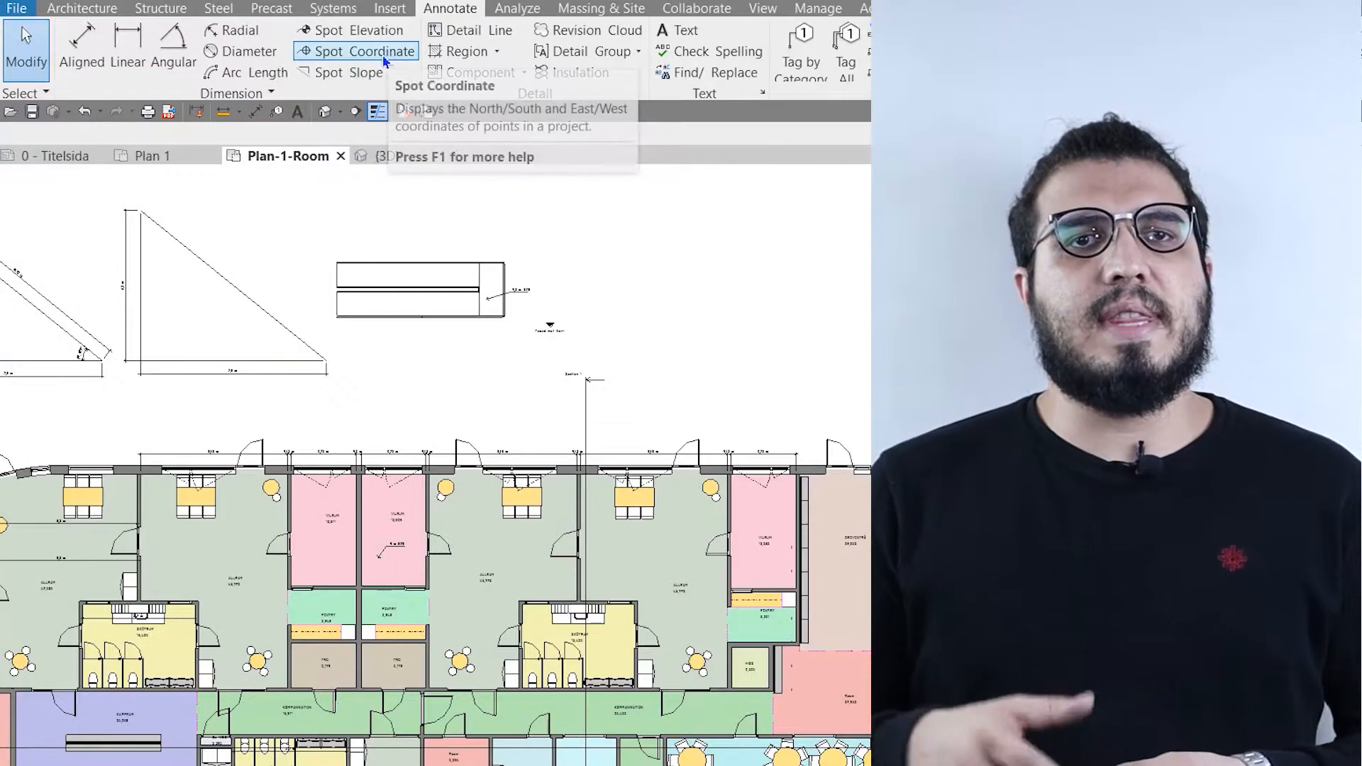
- Place a Spot Coordinate with leader and shoulder at the lower-left corner of the ramp, with its text outside the ramp
click(385, 61)
scroll(352, 275, up, 8)
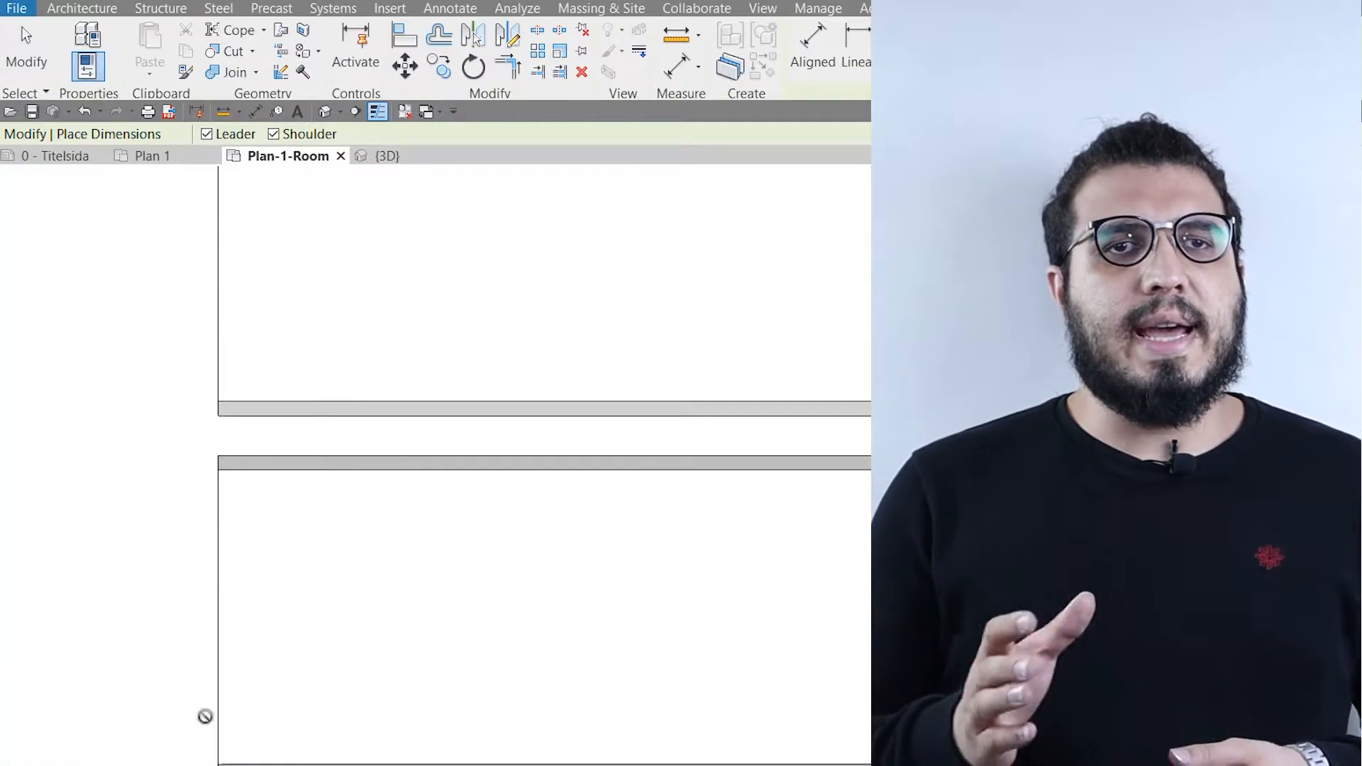
scroll(198, 762, up, 7)
click(369, 662)
scroll(122, 464, down, 6)
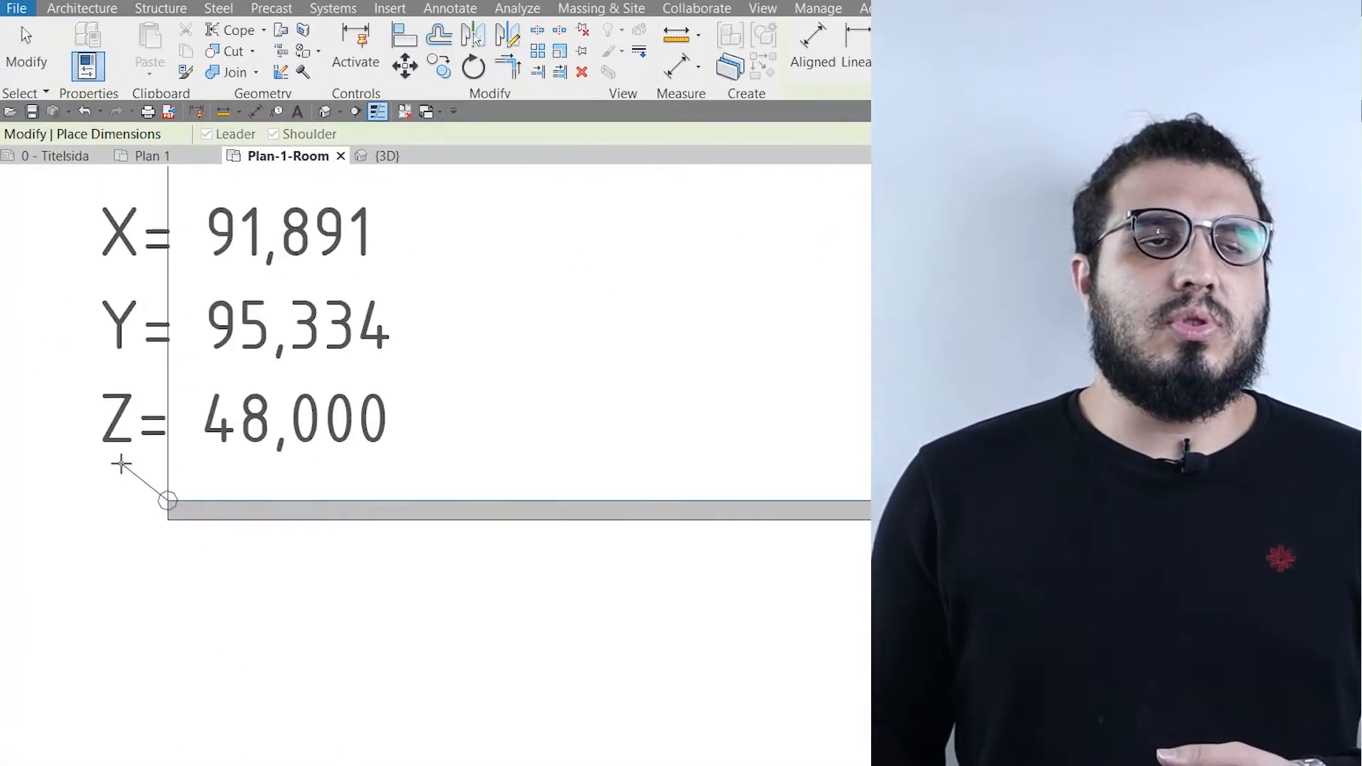
scroll(121, 464, down, 3)
middle_drag(121, 464, 408, 539)
scroll(359, 500, up, 2)
click(360, 500)
click(142, 491)
scroll(198, 614, down, 3)
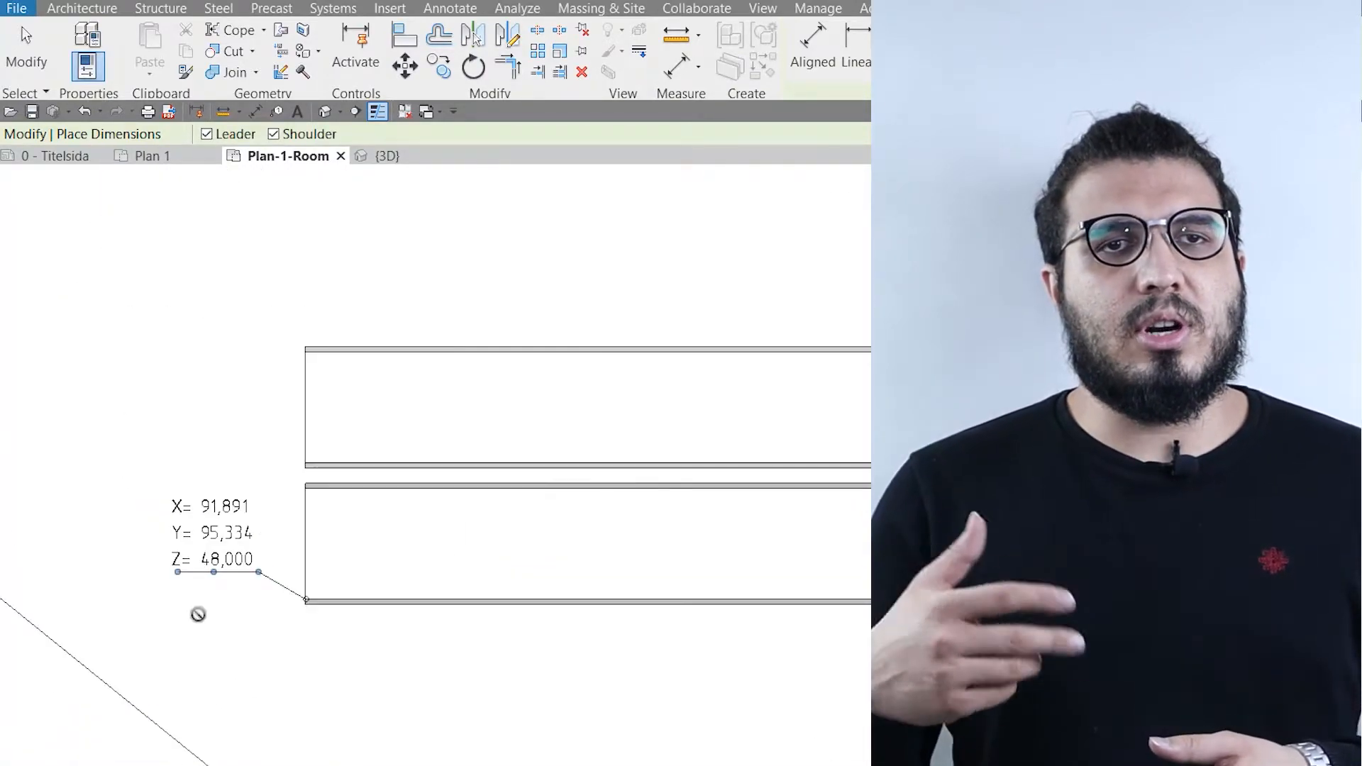
- Place another Spot Coordinate at the second triangle's lower-right vertex
scroll(198, 614, down, 3)
scroll(583, 476, up, 4)
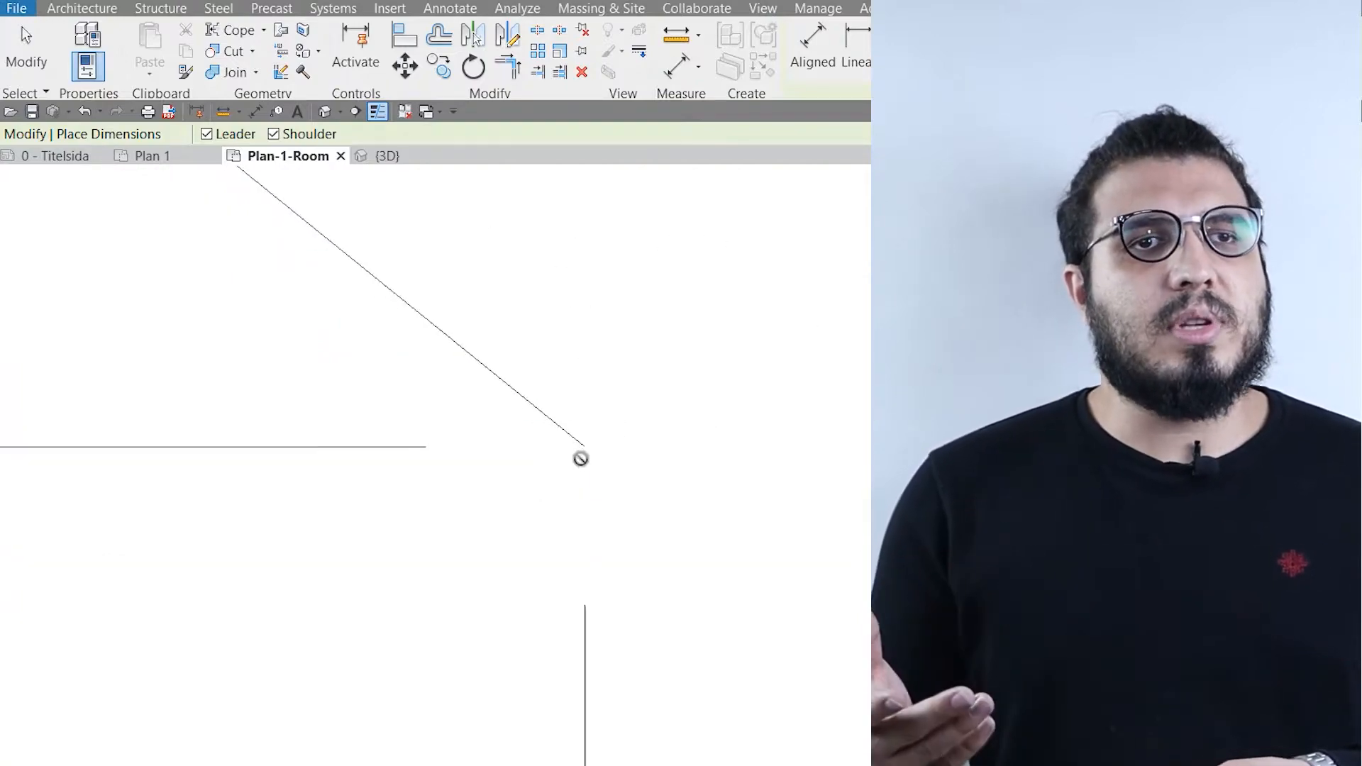
scroll(326, 593, down, 3)
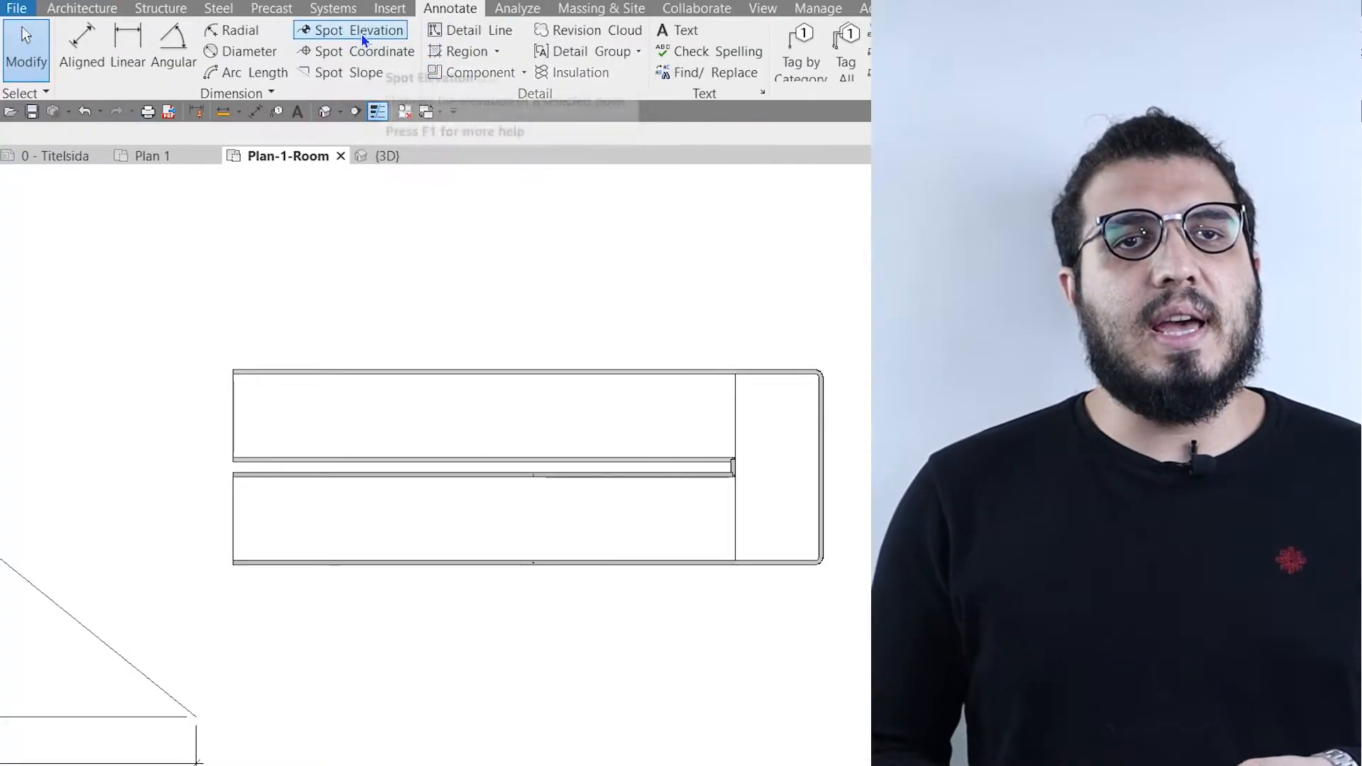
- Place a Spot Elevation relative to Current Level on the ramp's landing, with its leader and text outside the ramp
click(362, 40)
scroll(318, 429, up, 5)
scroll(183, 385, down, 5)
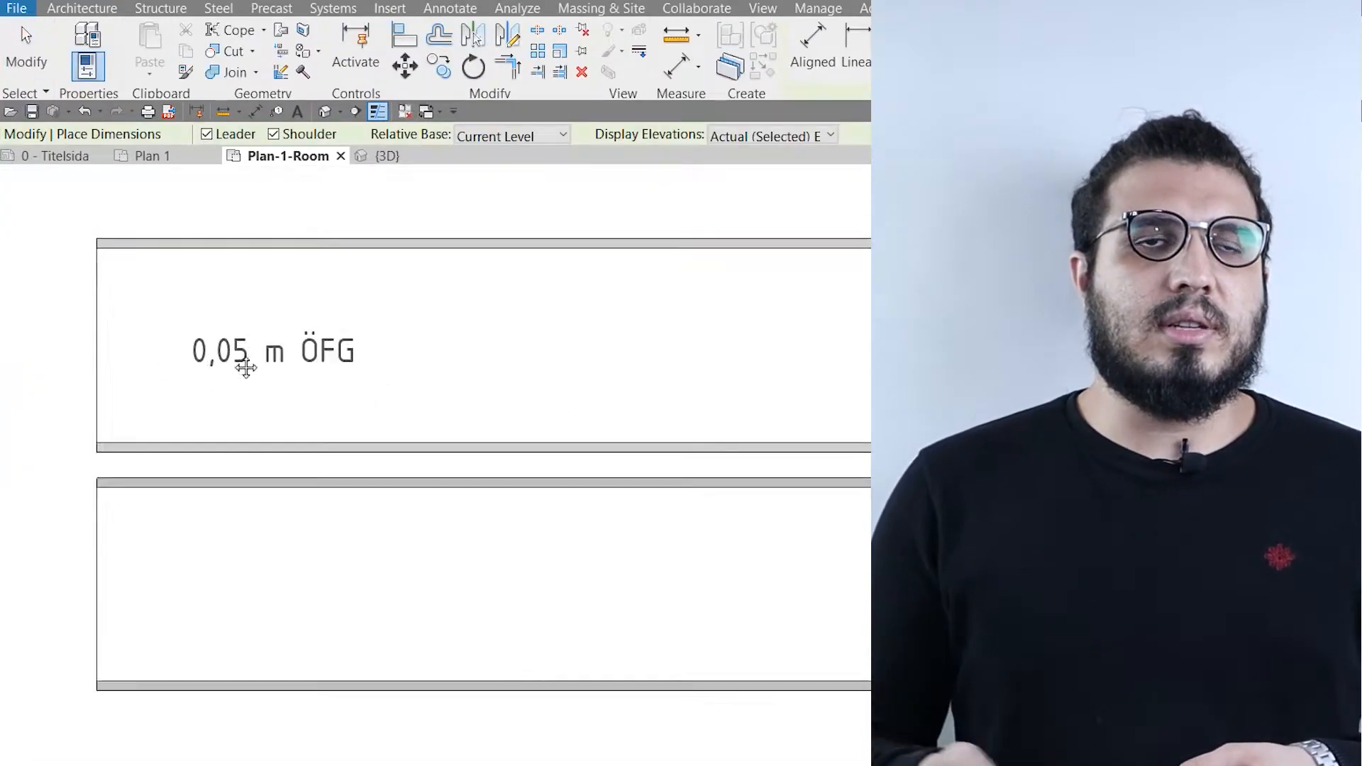
scroll(153, 553, down, 2)
middle_drag(844, 497, 301, 507)
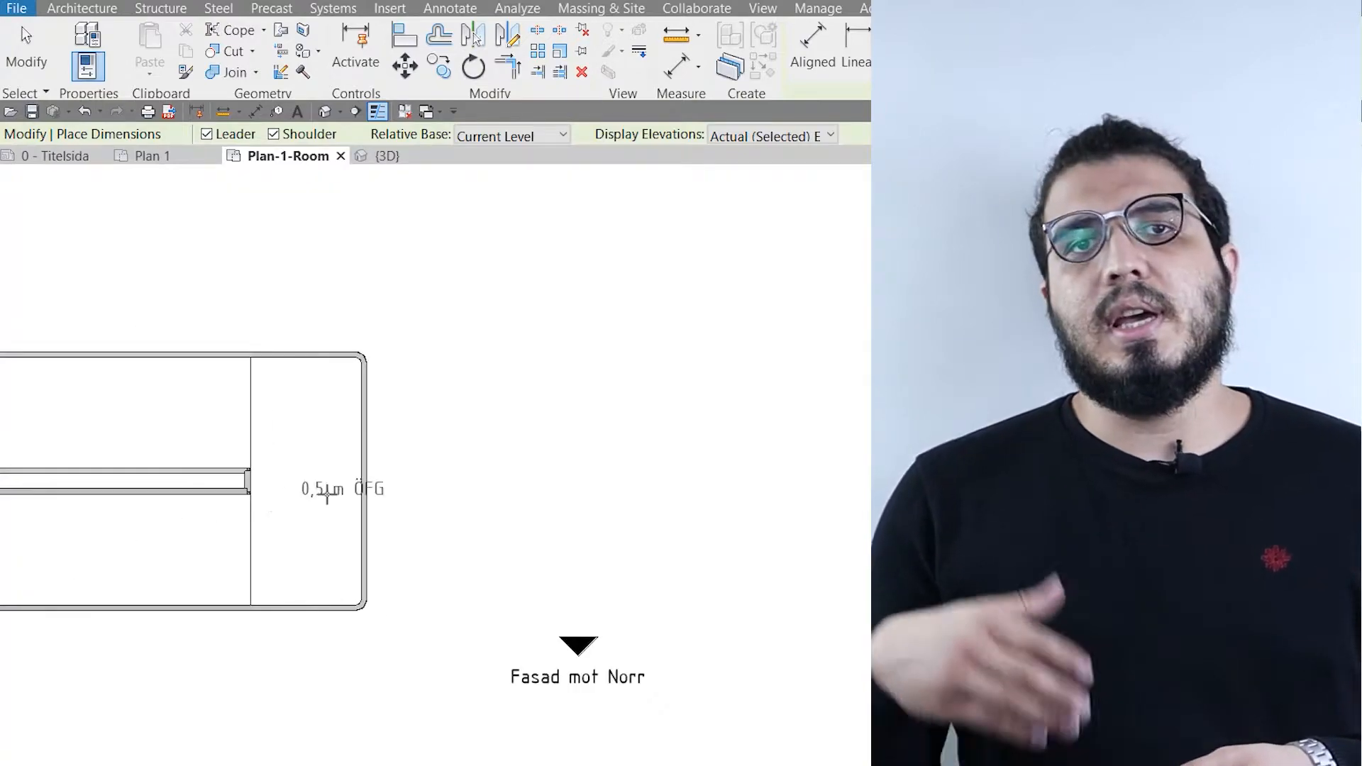
scroll(298, 503, up, 5)
click(250, 583)
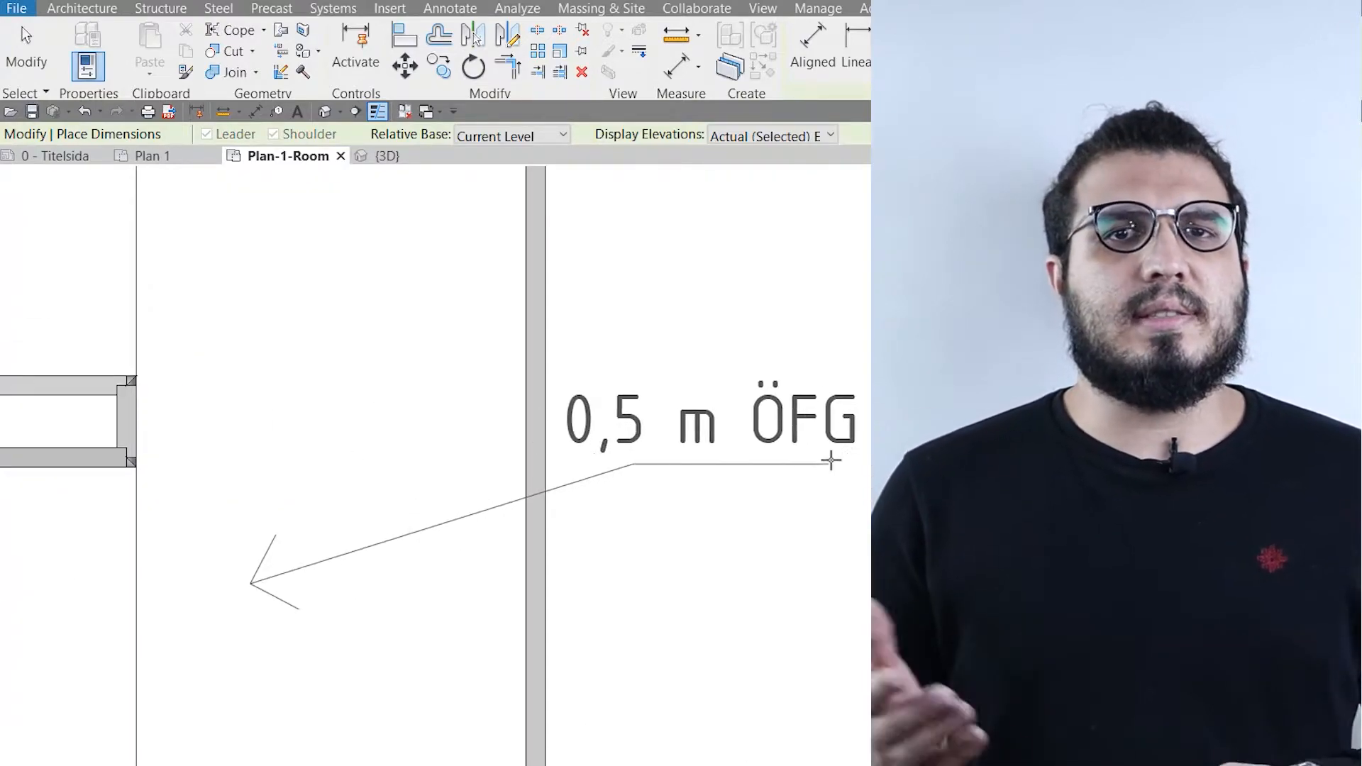
scroll(855, 604, down, 4)
- Place a Spot Elevation on the floor of the VILRUM 12,809 room, below the room tag
middle_drag(866, 651, 702, 526)
scroll(708, 501, down, 4)
middle_drag(567, 705, 509, 541)
scroll(495, 568, up, 5)
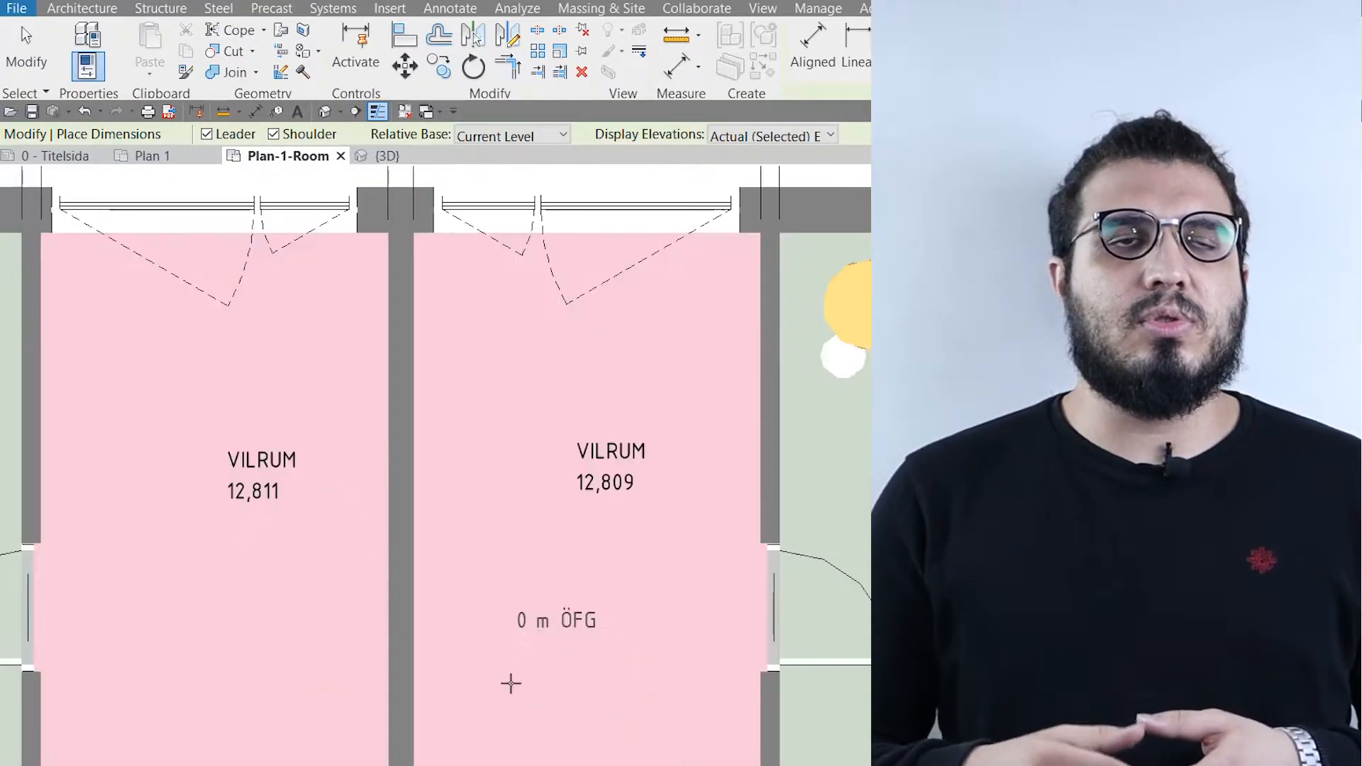
scroll(508, 682, up, 2)
click(500, 682)
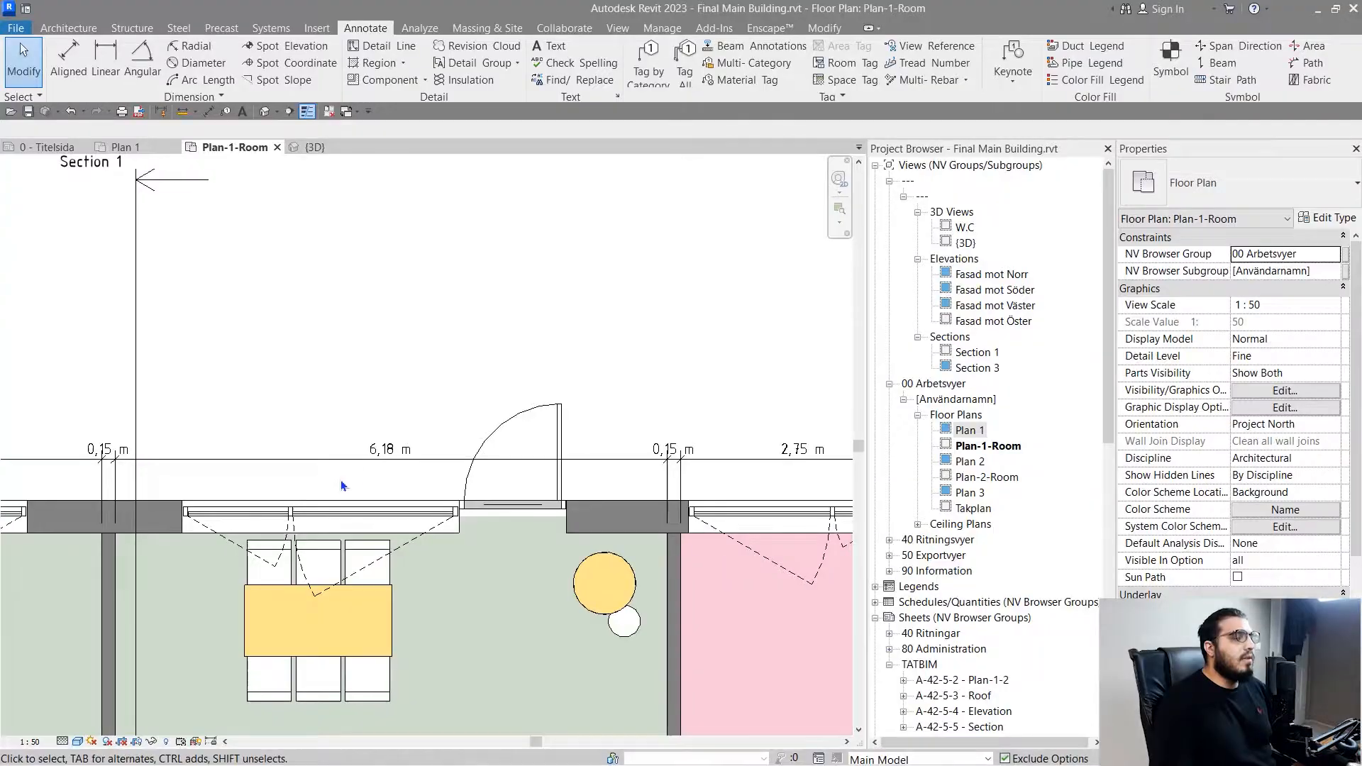
- Inspect the type of the dimension string above the exterior wall, deselect it, and view the available dimension type settings
scroll(340, 480, up, 2)
click(199, 436)
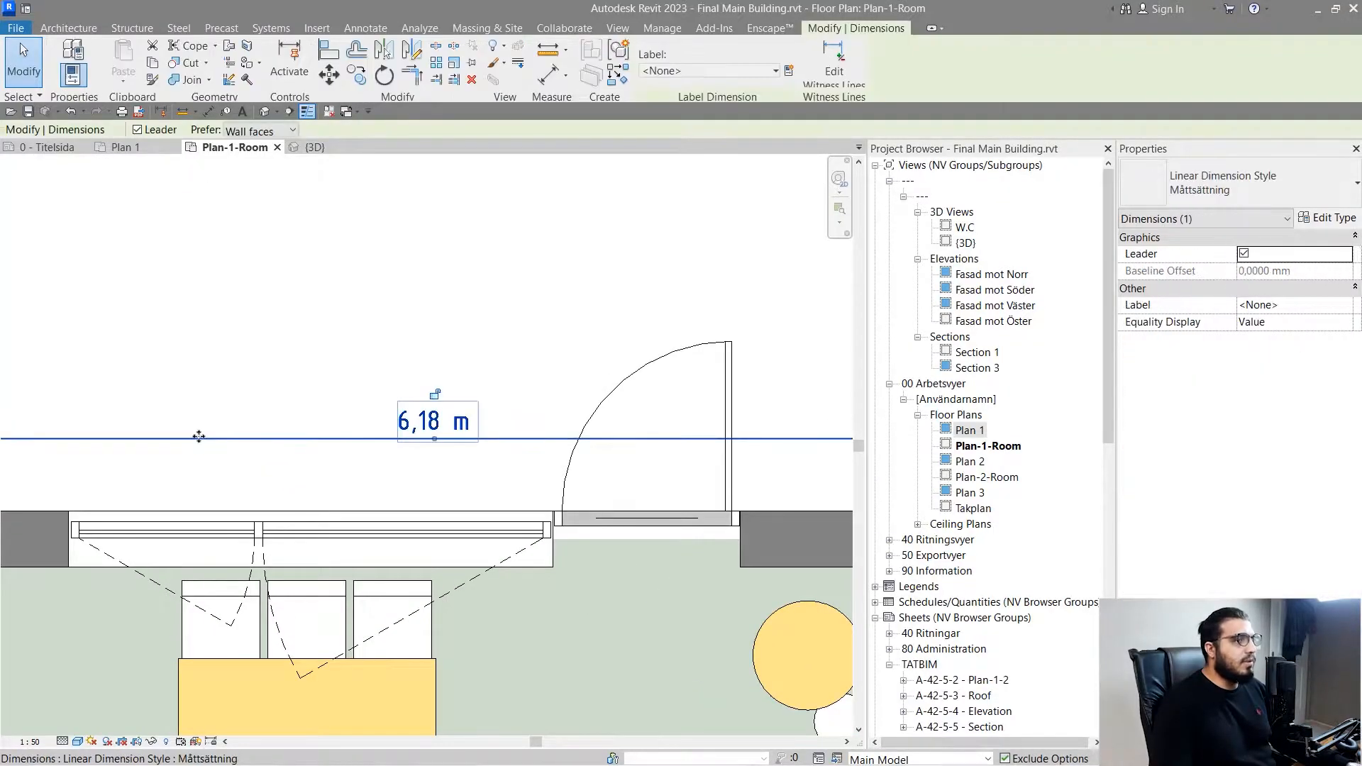
scroll(358, 410, down, 2)
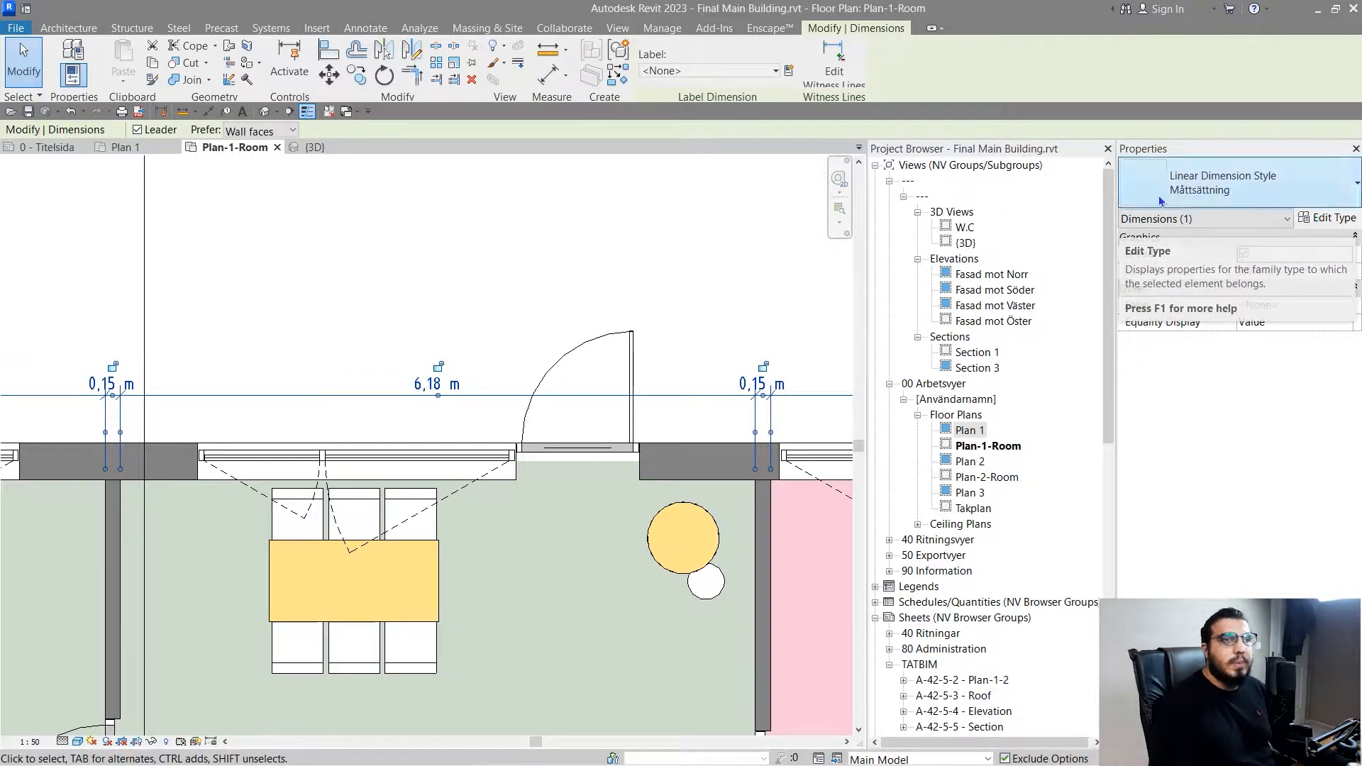
key(Escape)
click(220, 101)
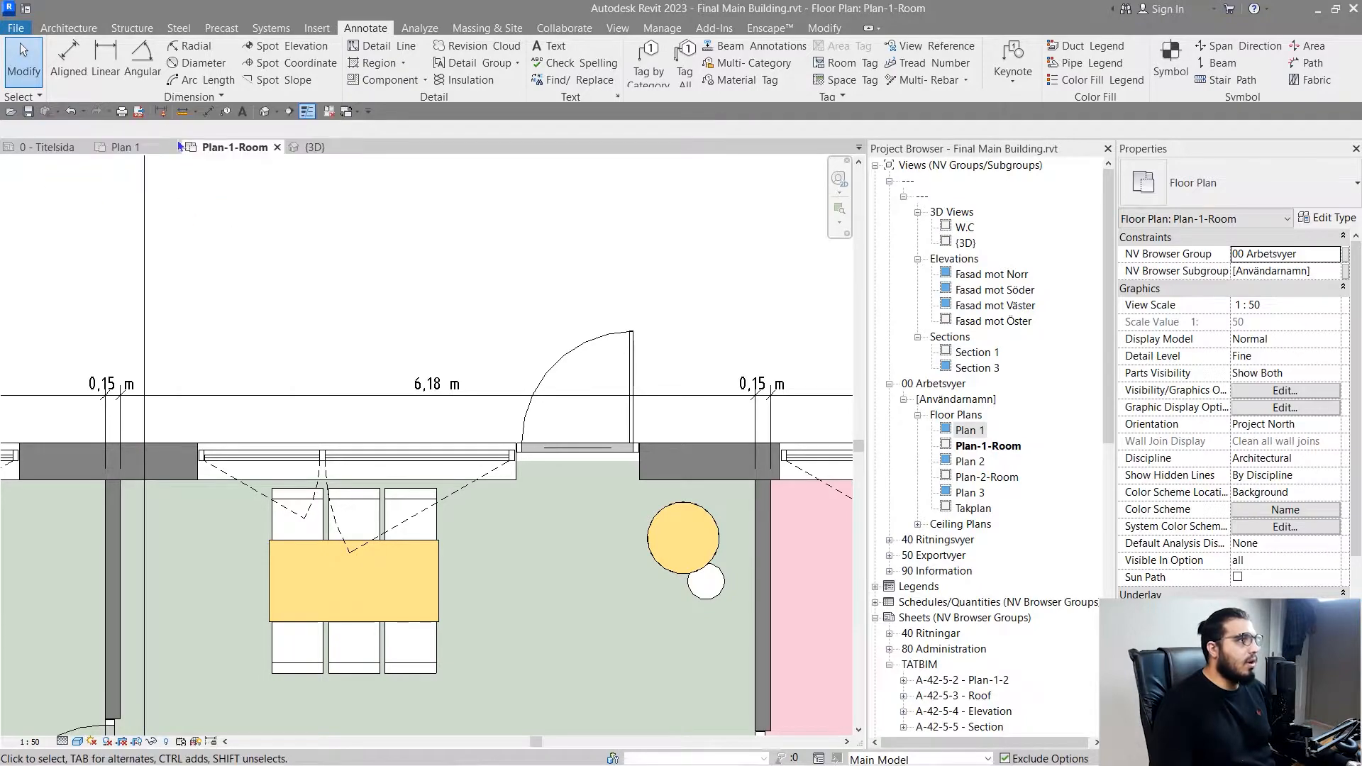
click(159, 97)
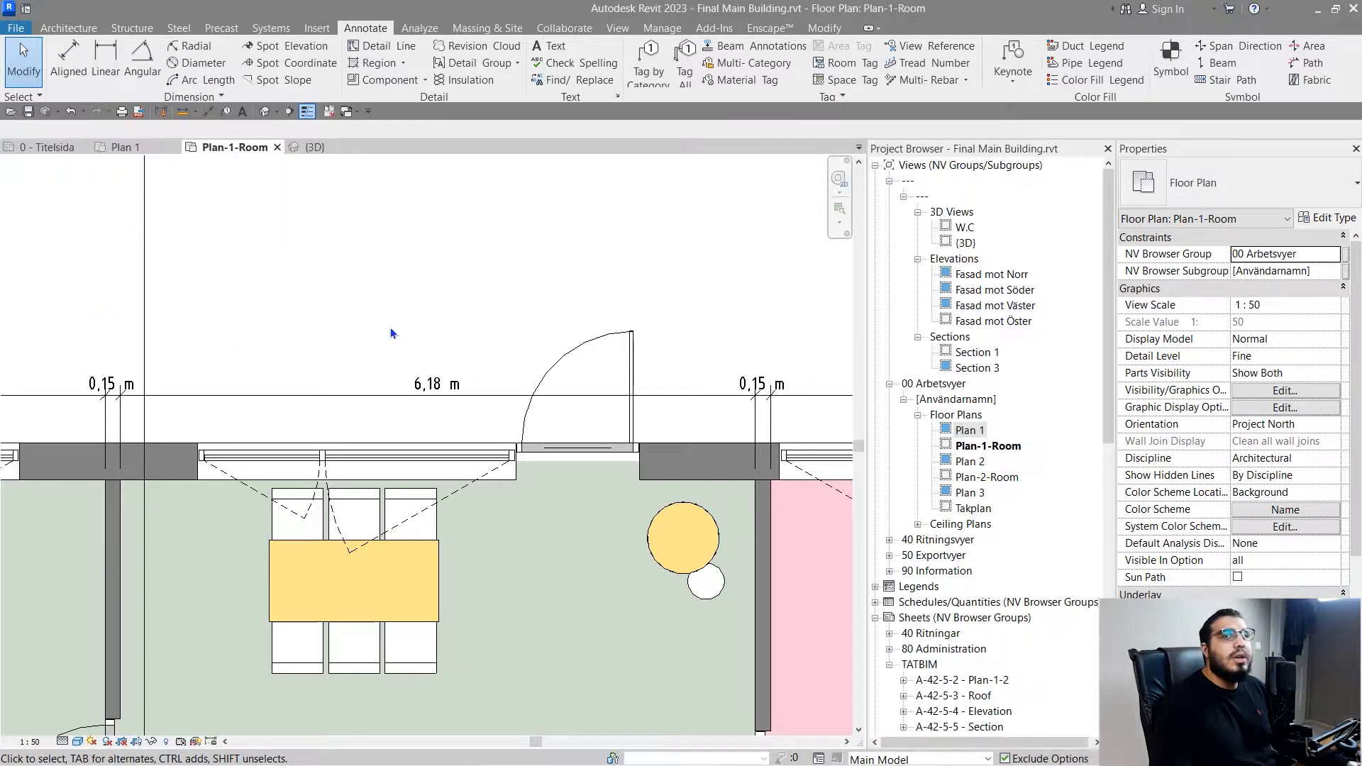
- Open the type properties of the dimension string above the exterior wall with the door
scroll(599, 349, down, 2)
middle_drag(614, 353, 480, 340)
scroll(319, 363, up, 3)
middle_drag(319, 363, 391, 423)
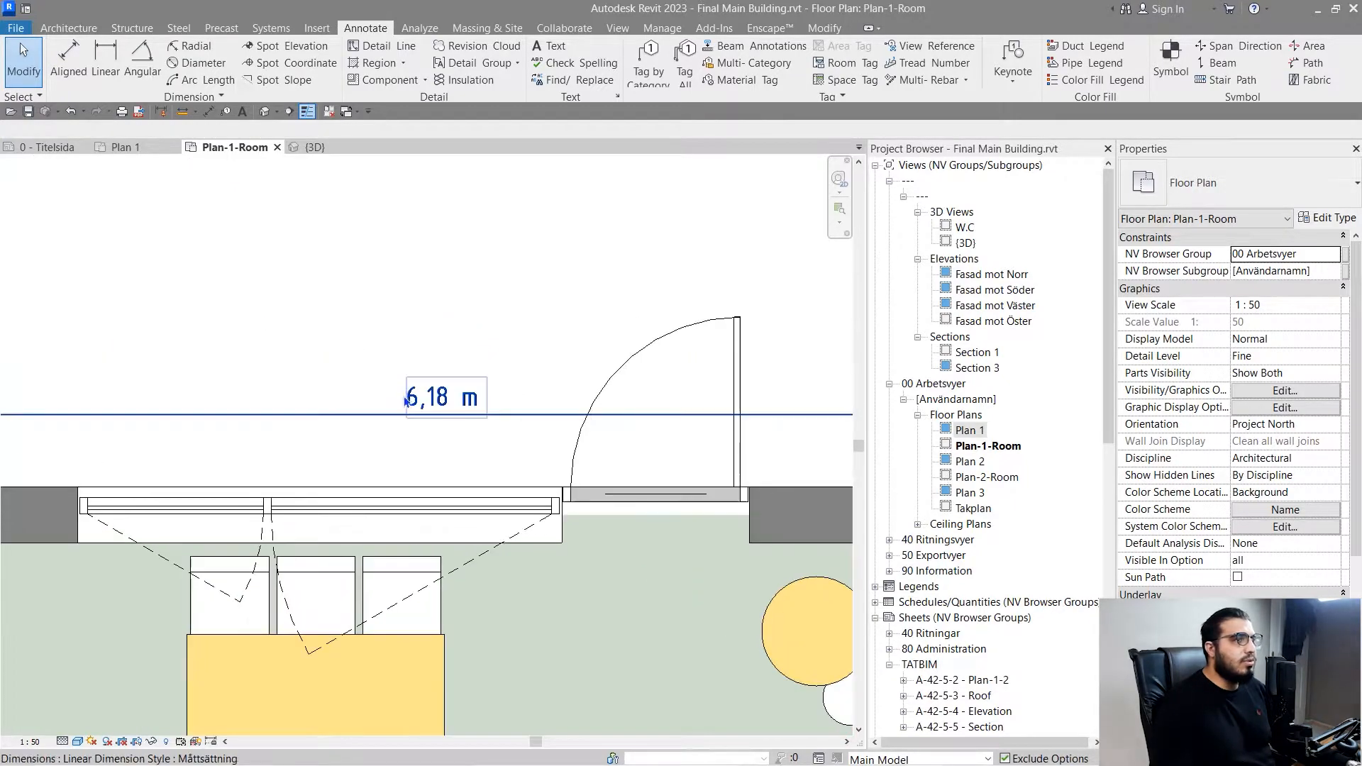
click(376, 417)
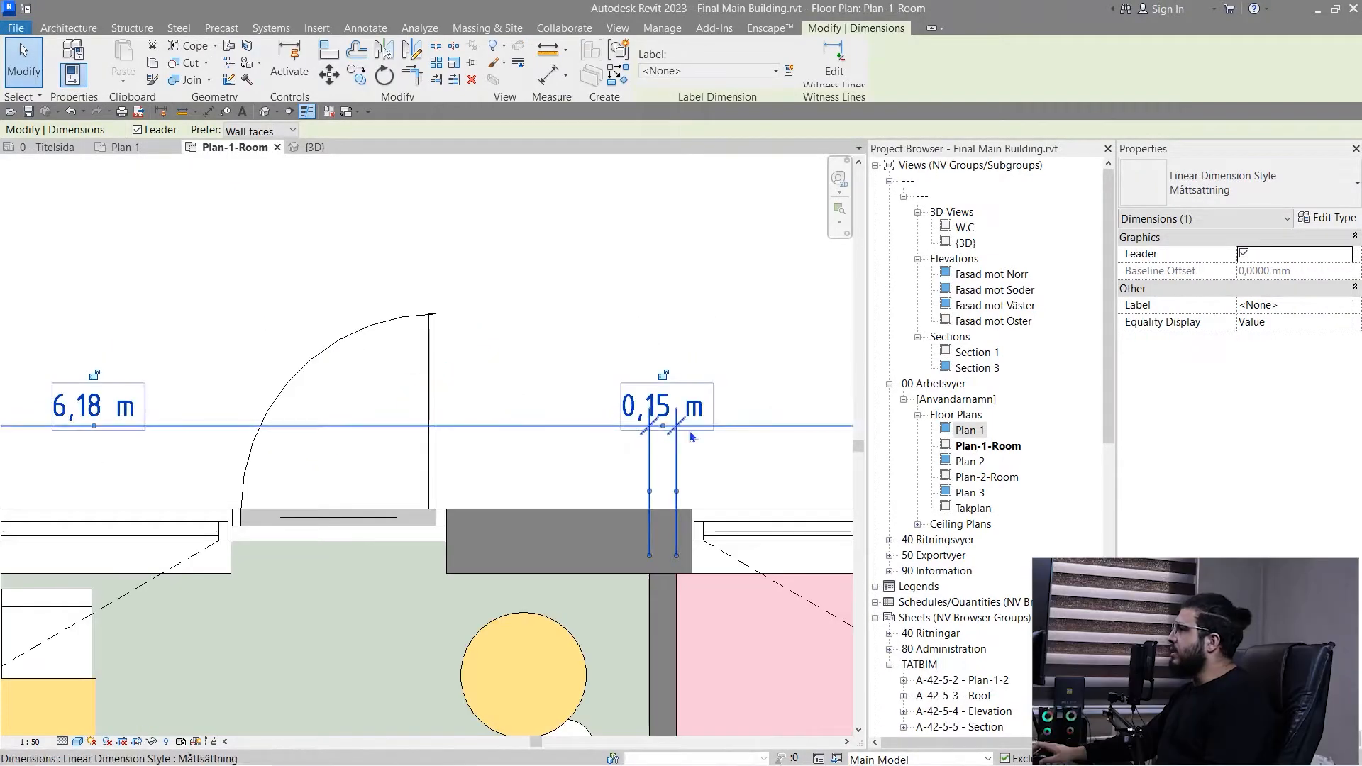
click(1327, 218)
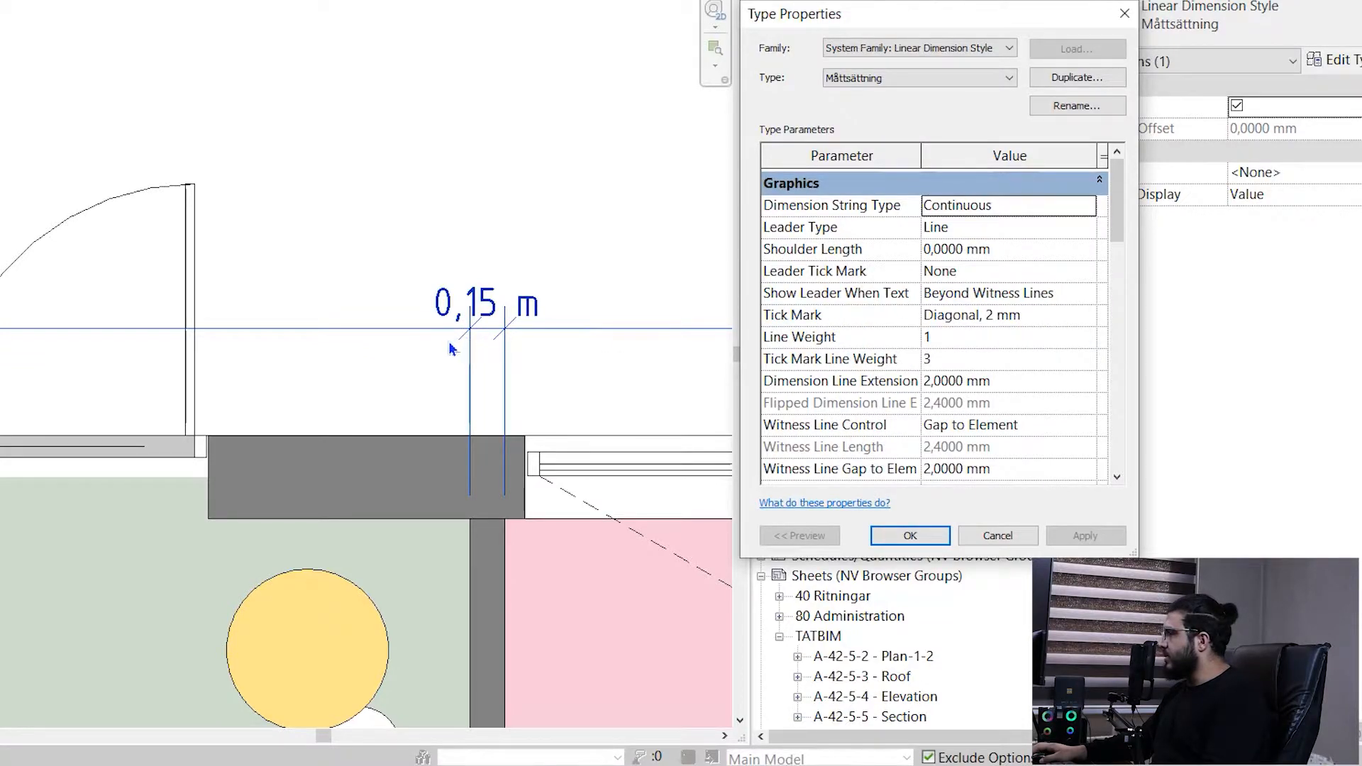
- Set the Måttsättning dimension type's Tick Mark to Arrowhead 1 and apply it
click(1089, 316)
click(1088, 314)
scroll(1074, 364, down, 1)
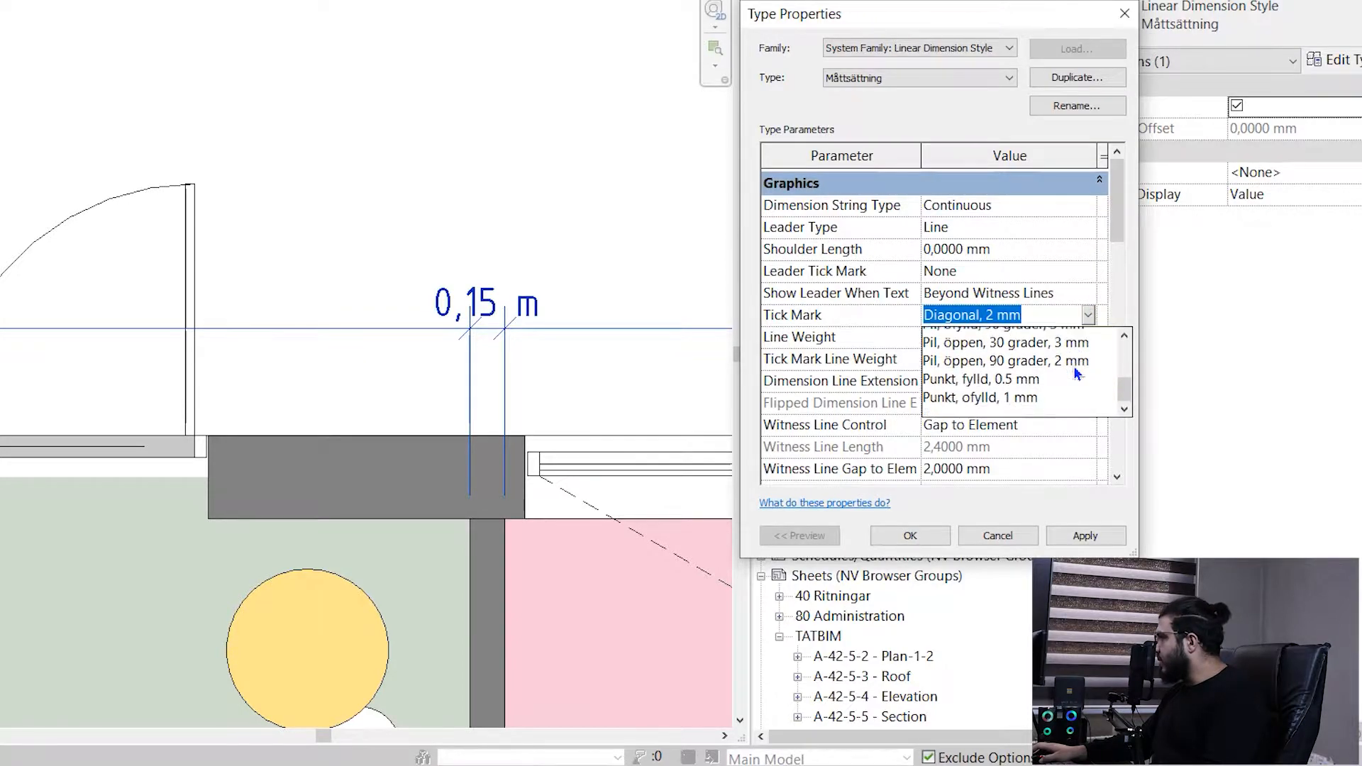
scroll(1050, 383, up, 4)
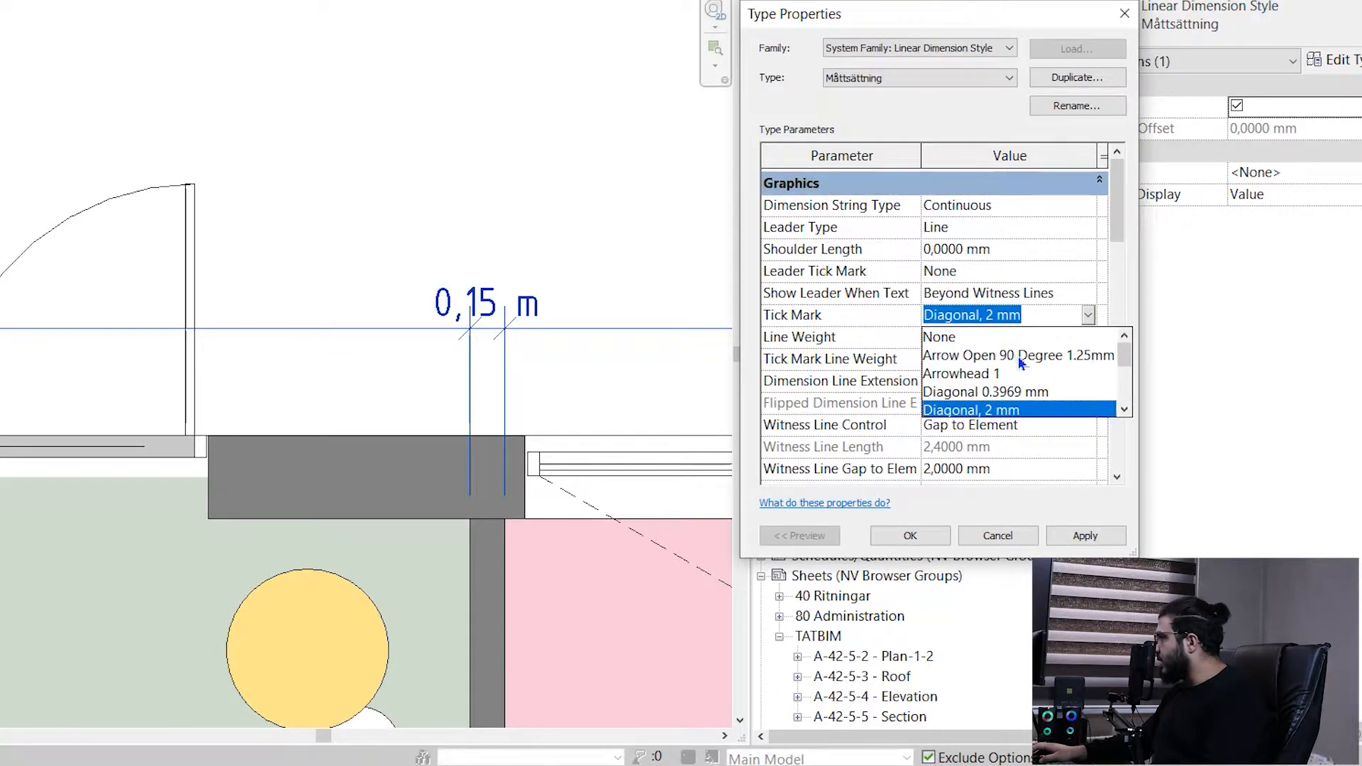
scroll(1048, 360, down, 1)
scroll(1041, 358, up, 1)
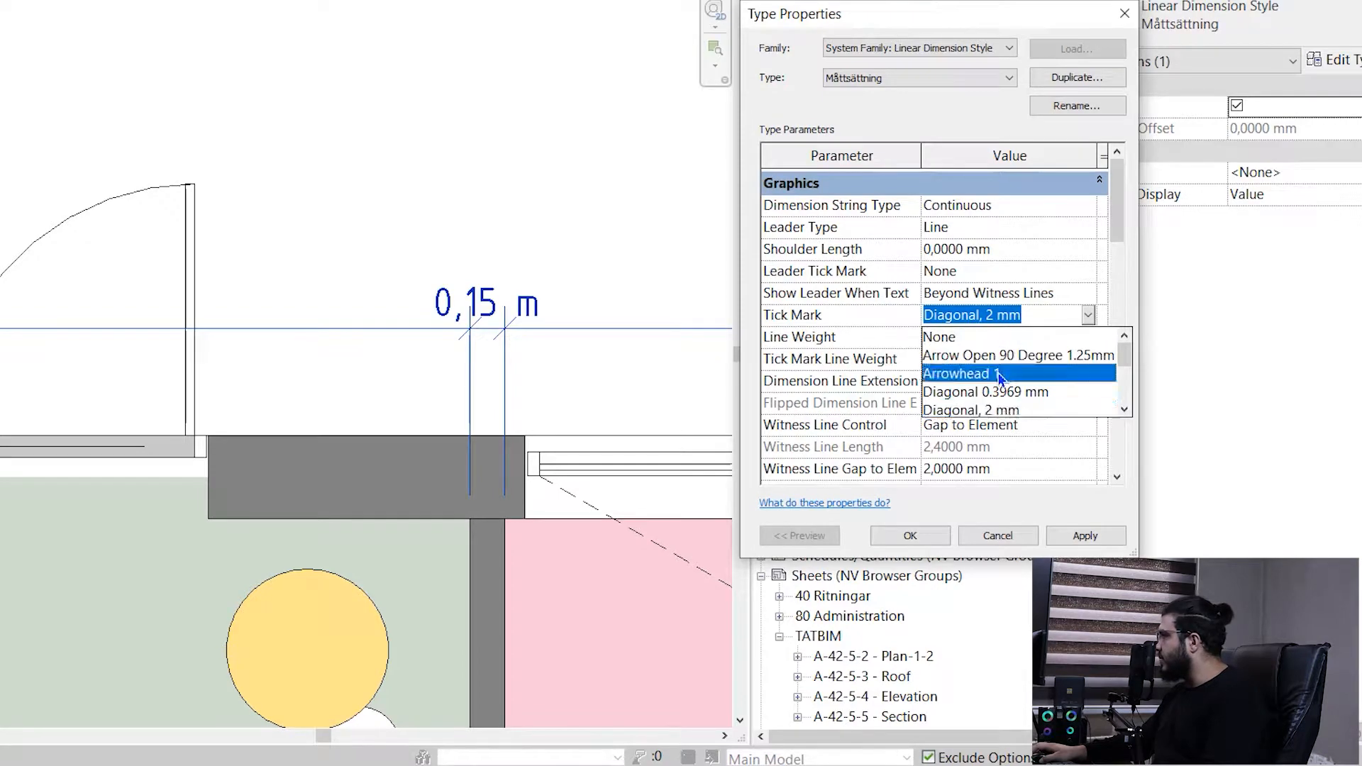
click(1000, 374)
click(1078, 535)
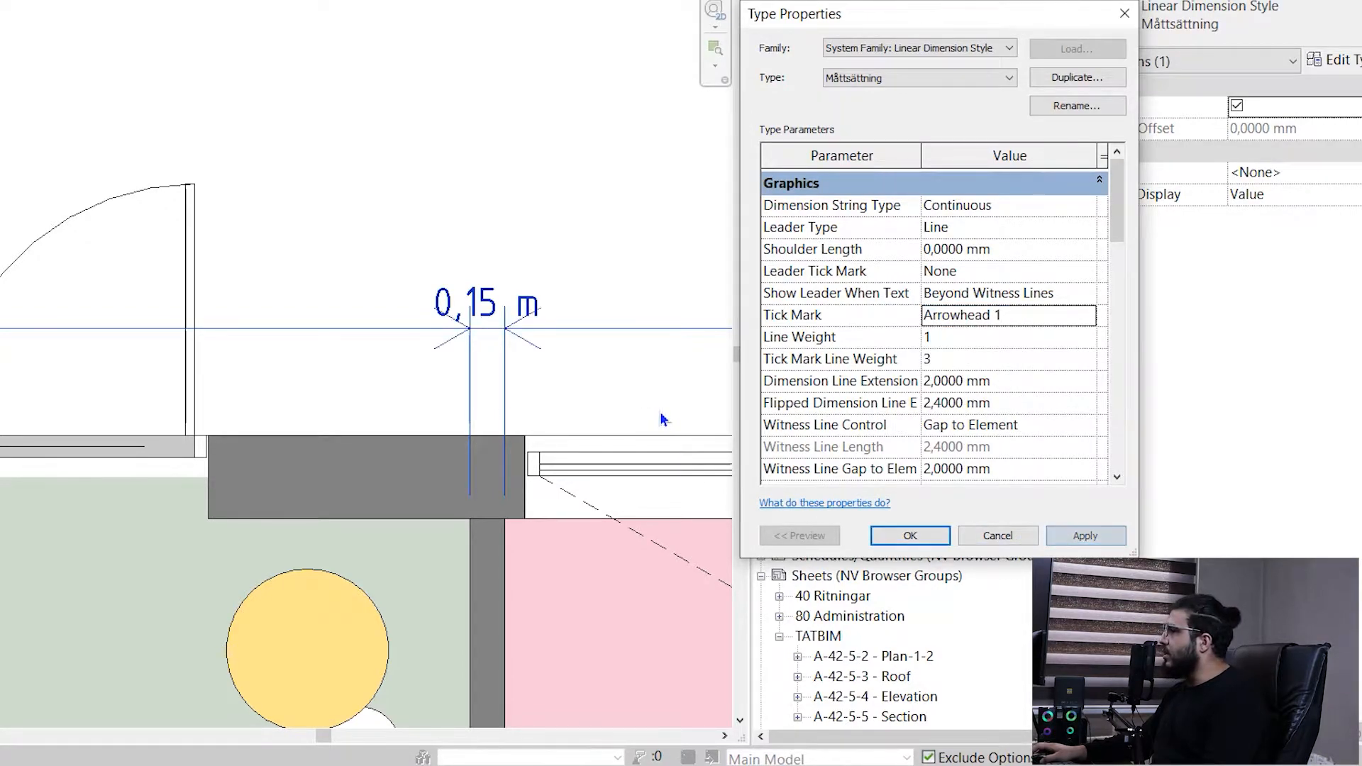
- Set the Måttsättning type's Tick Mark to Arrow Open 90 Degree 1.25mm, apply it and close the type properties
click(1089, 315)
click(1035, 355)
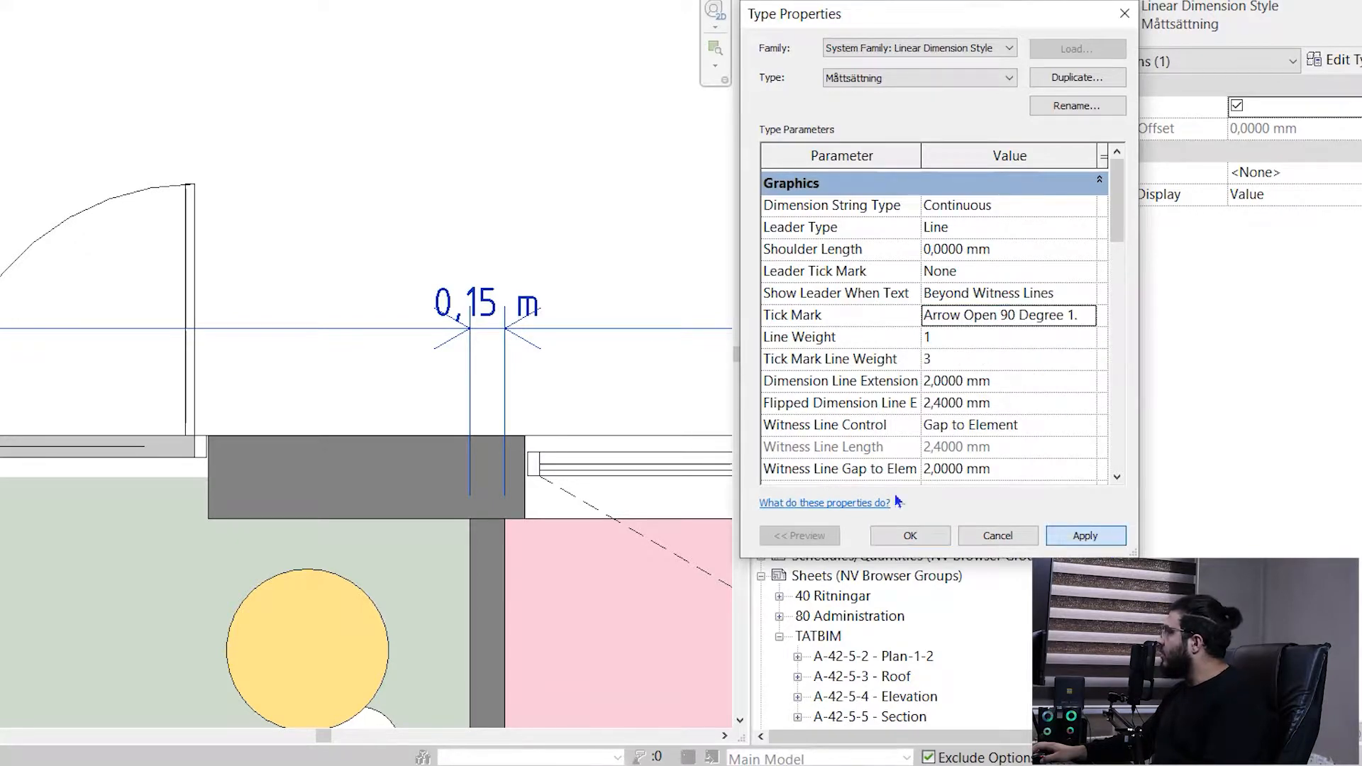
click(1092, 318)
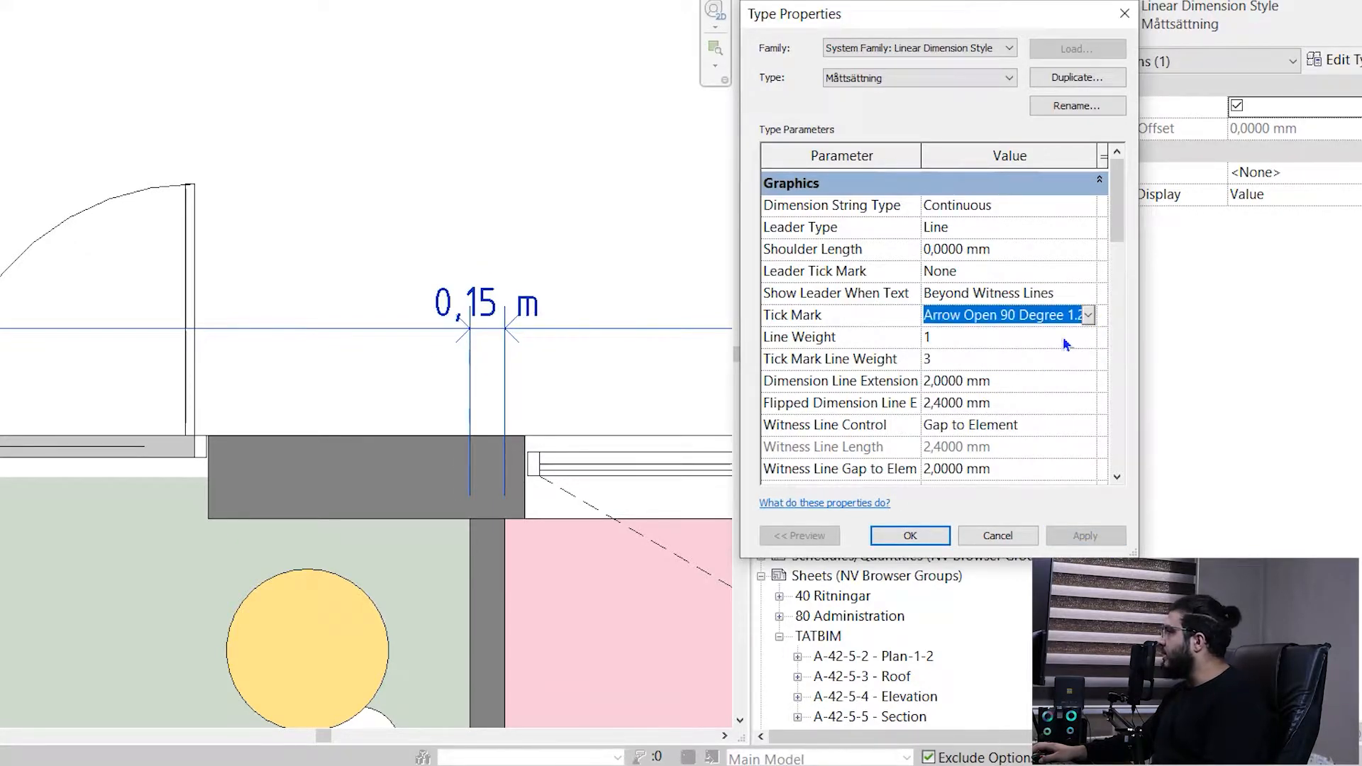
click(1088, 317)
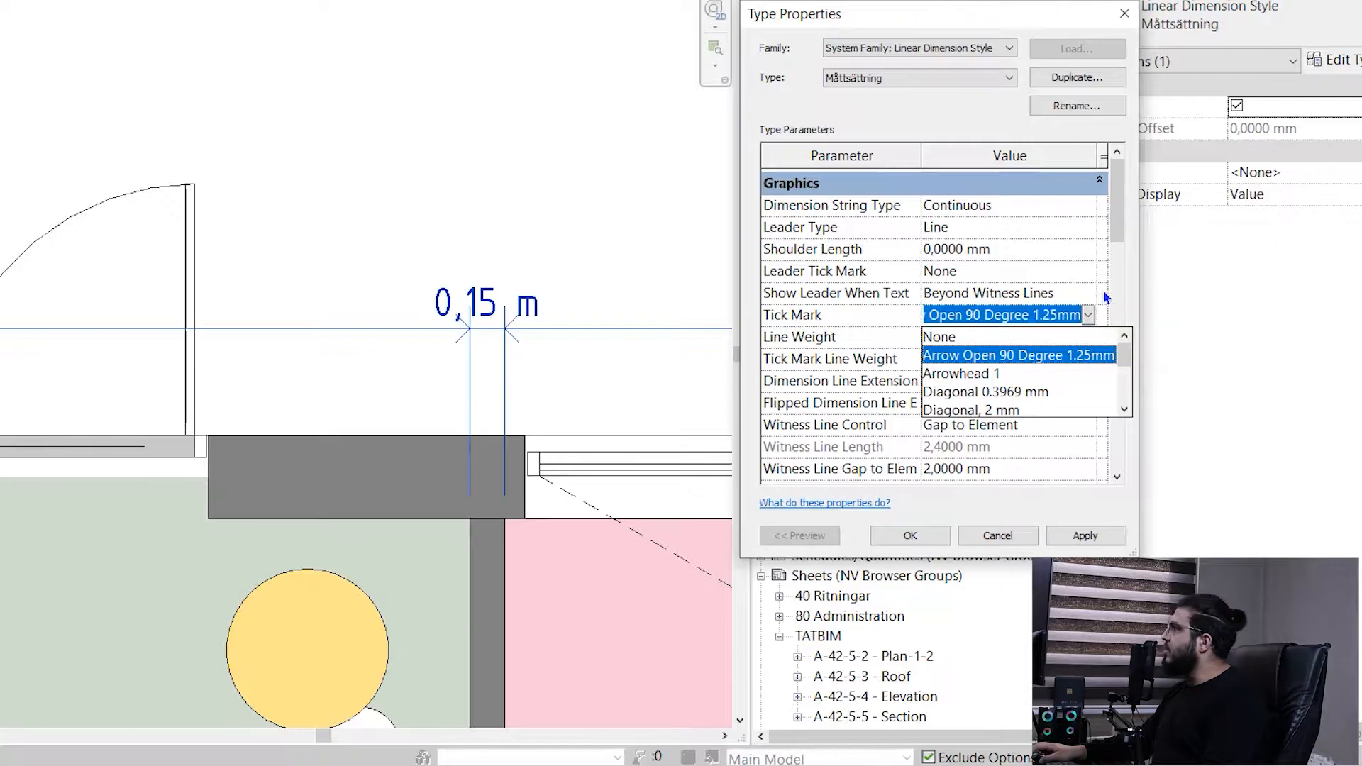
click(1120, 24)
click(1124, 14)
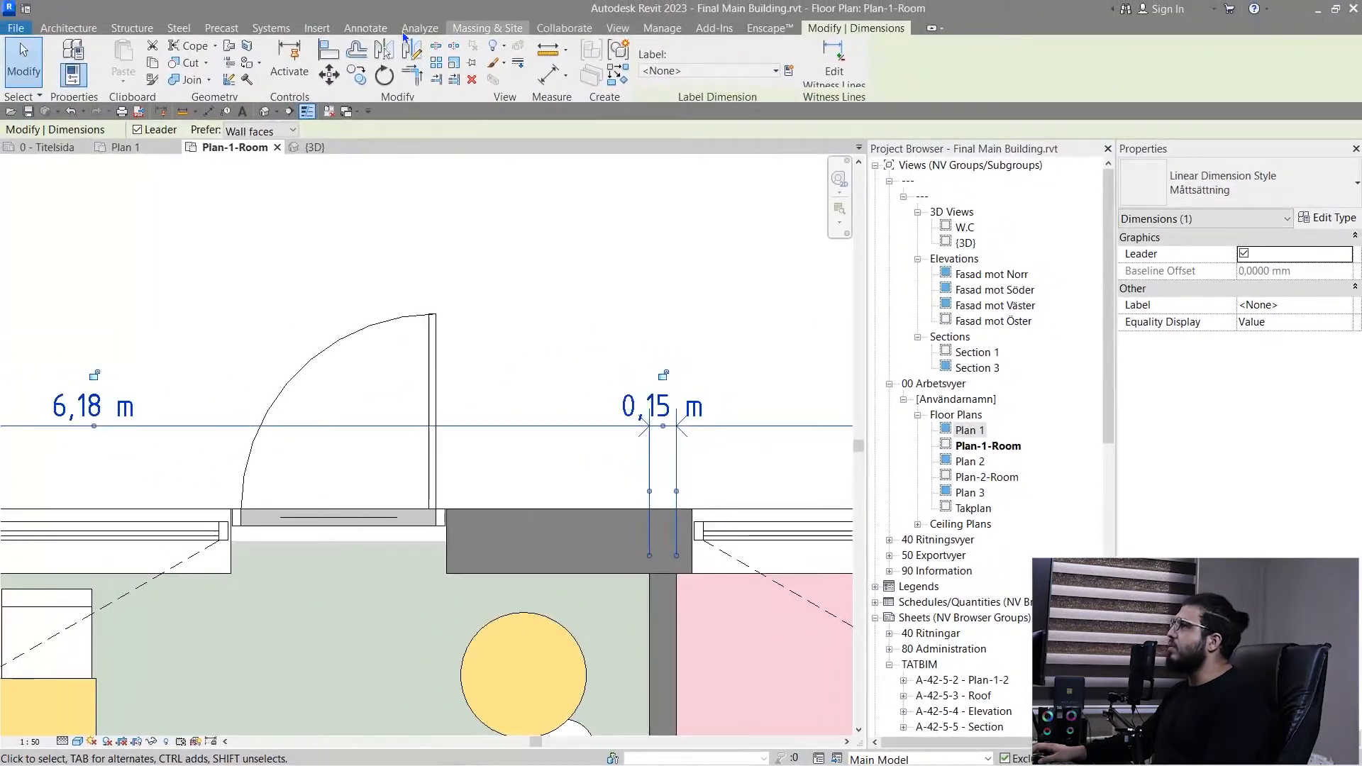
- Inspect the project's Arrowheads annotation settings, then close them without changes
click(661, 28)
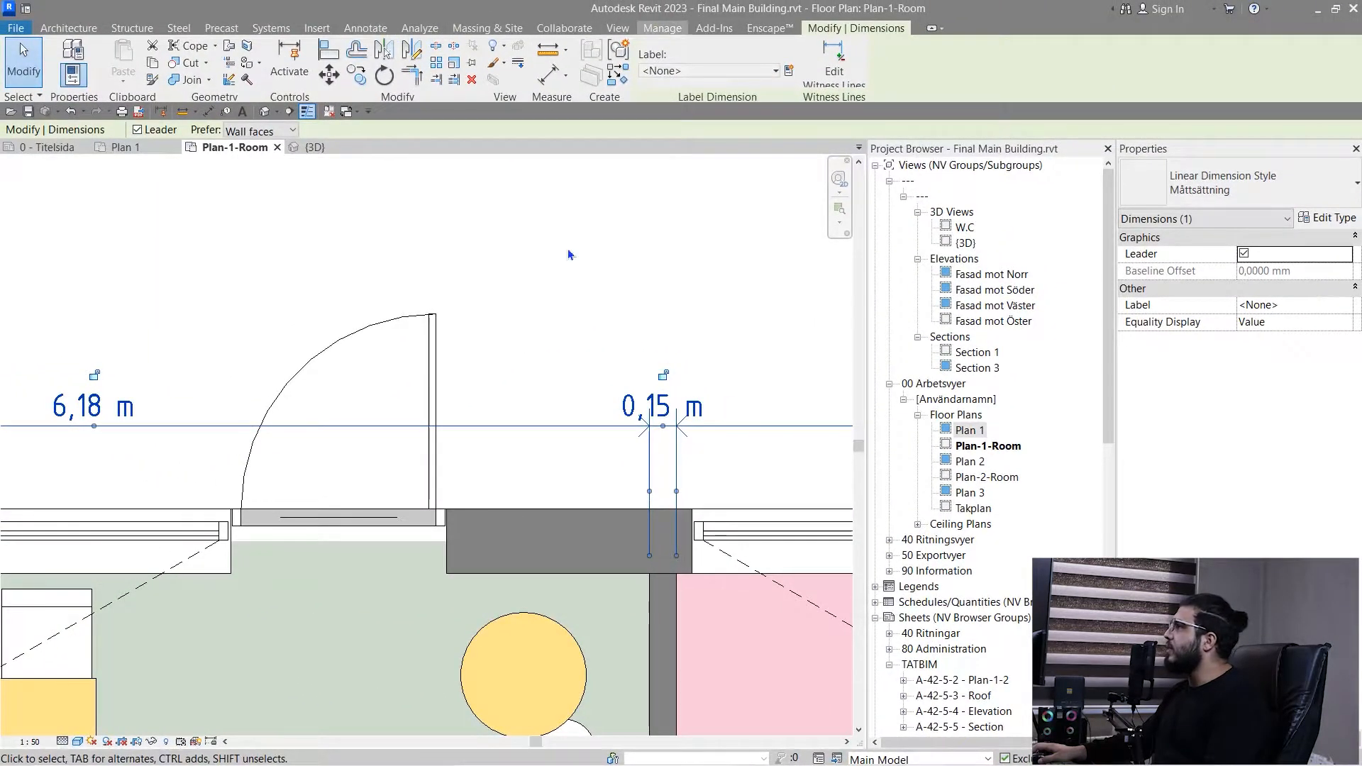
click(611, 83)
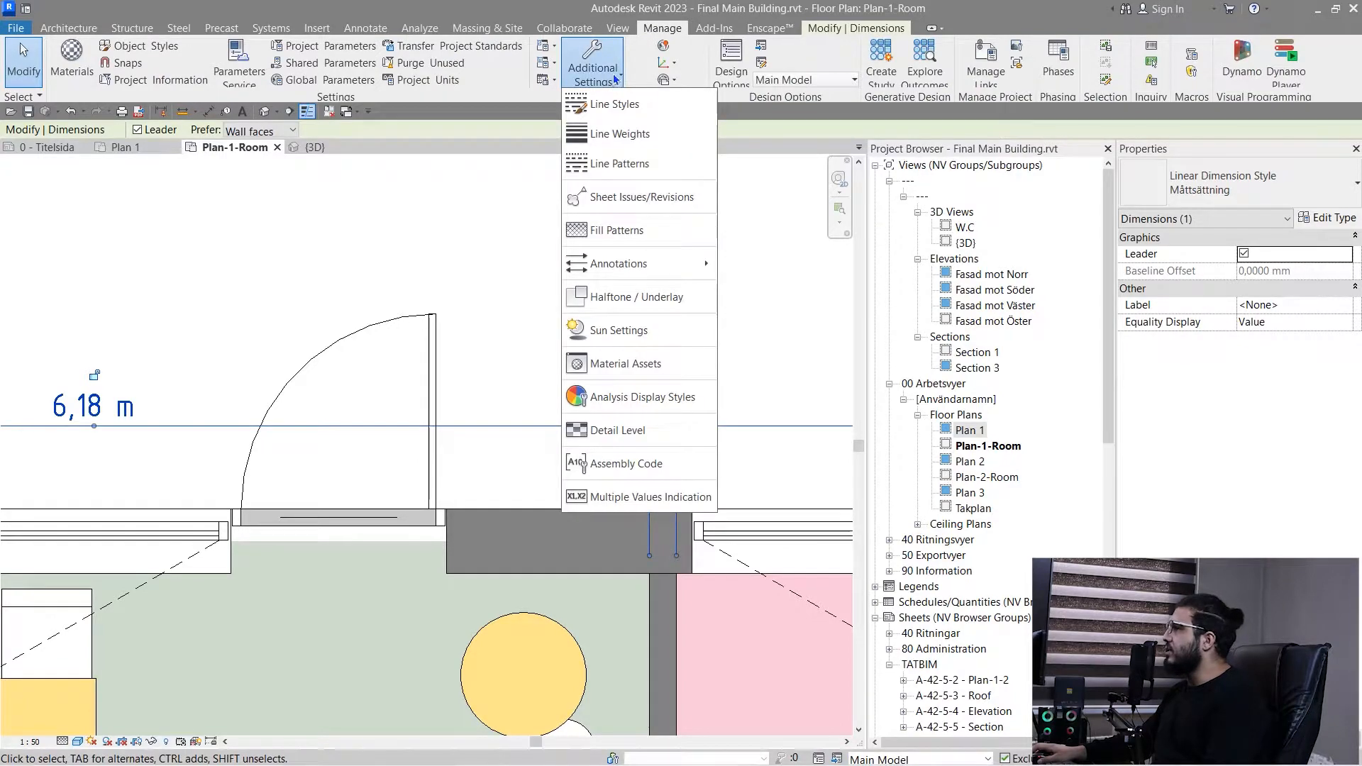
mouse_move(688, 264)
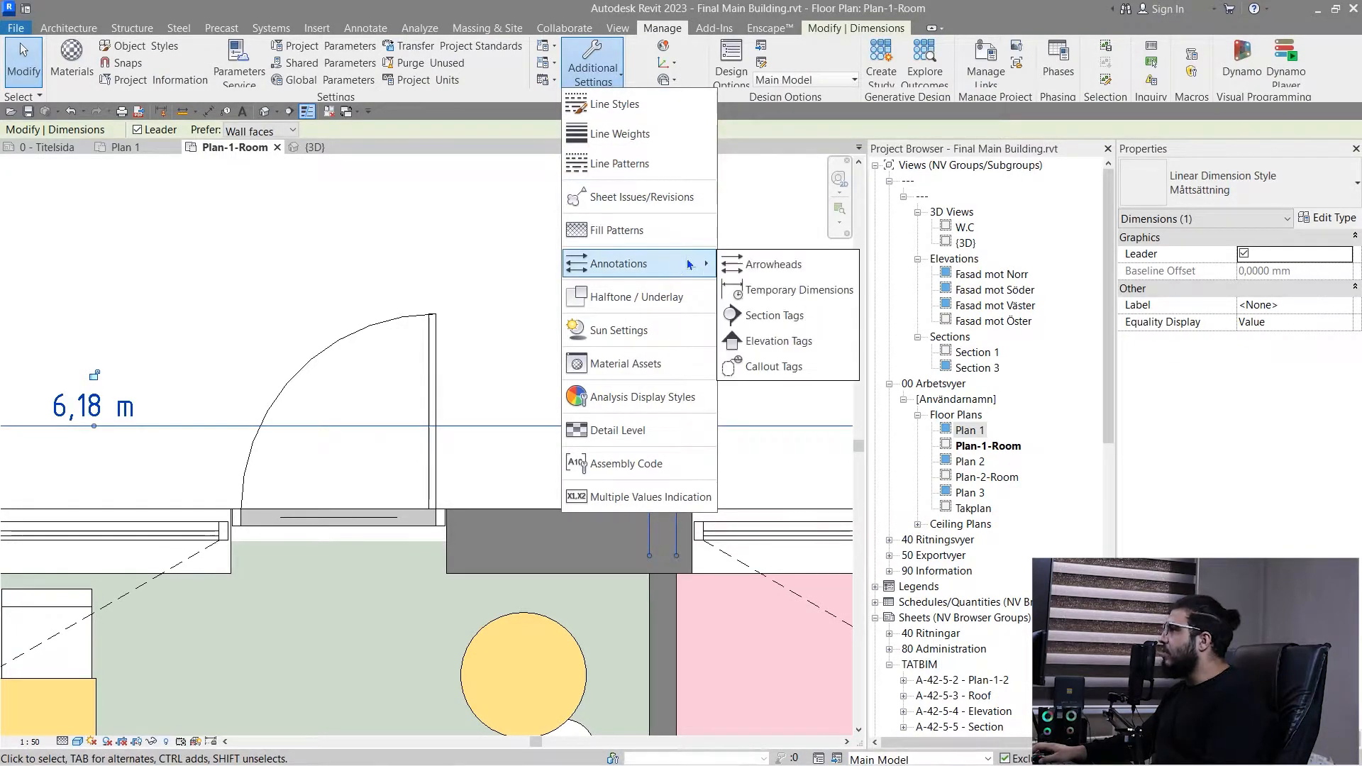
click(775, 266)
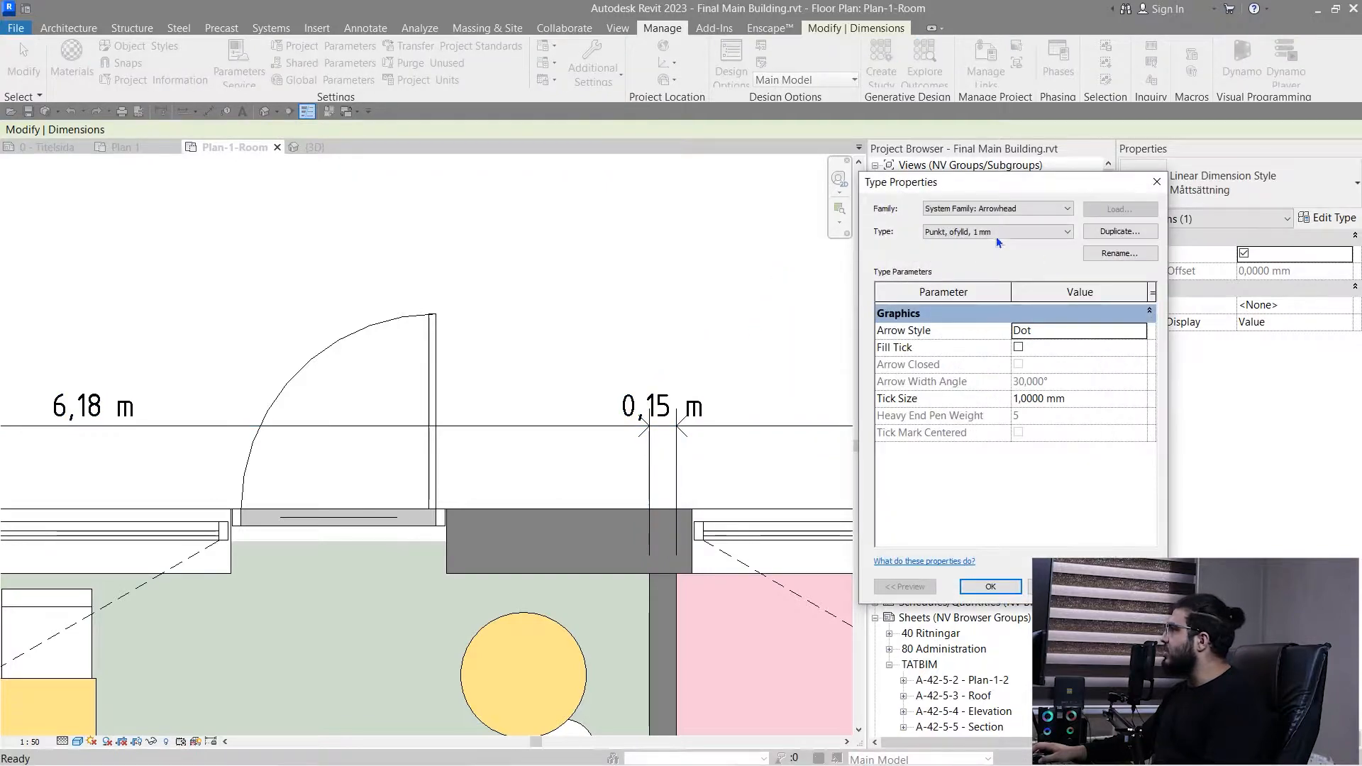
click(1155, 182)
- Examine the tick mark, witness line and centerline parameters in the exterior dimension string's type properties, then close them
scroll(464, 312, down, 2)
middle_drag(573, 364, 532, 373)
scroll(531, 373, up, 2)
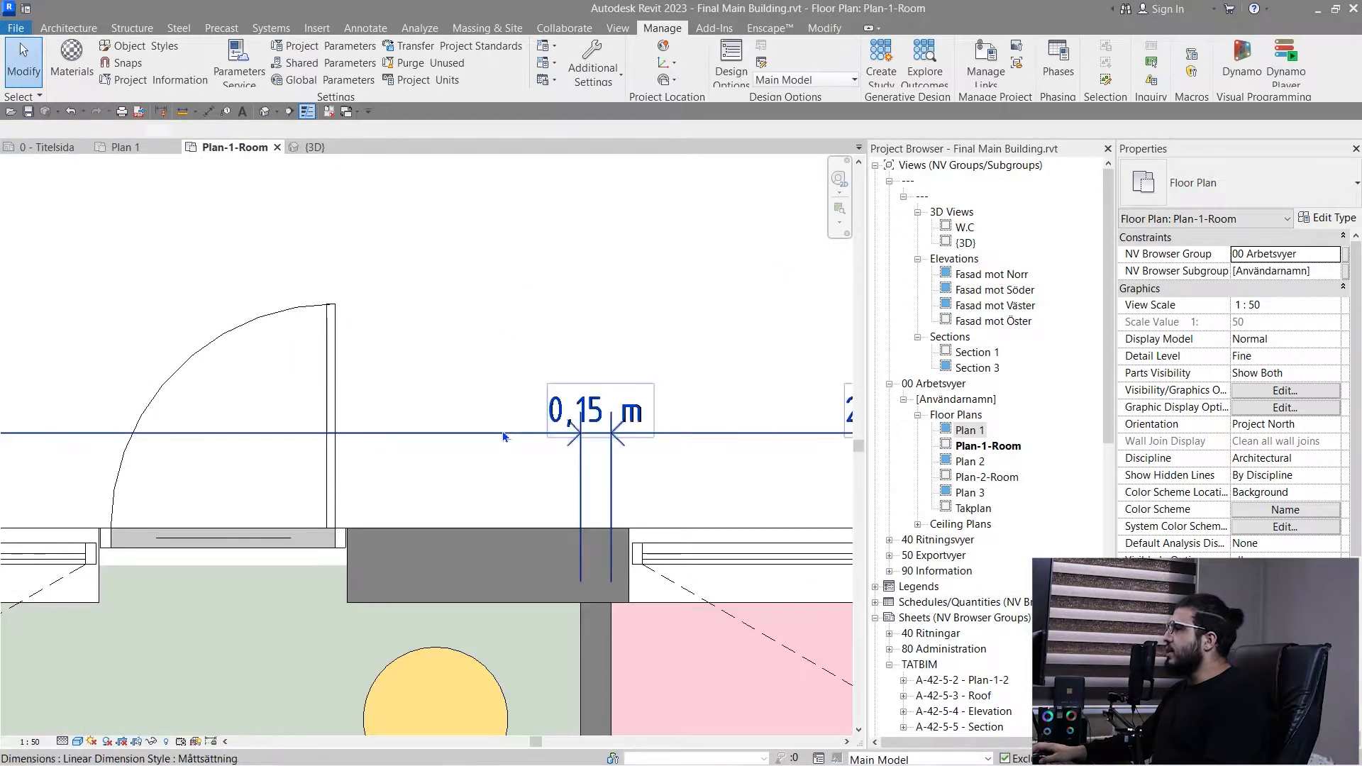
click(576, 412)
click(1330, 216)
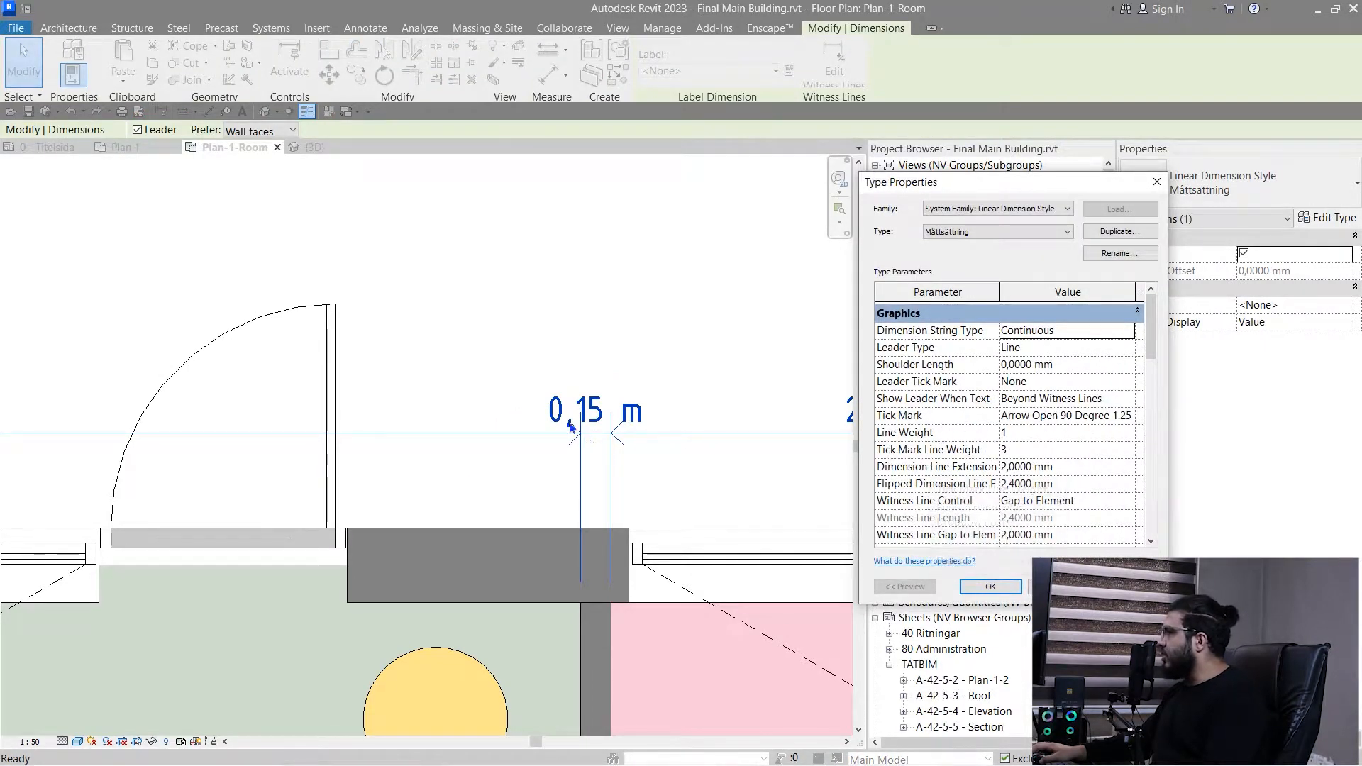
scroll(1007, 419, down, 1)
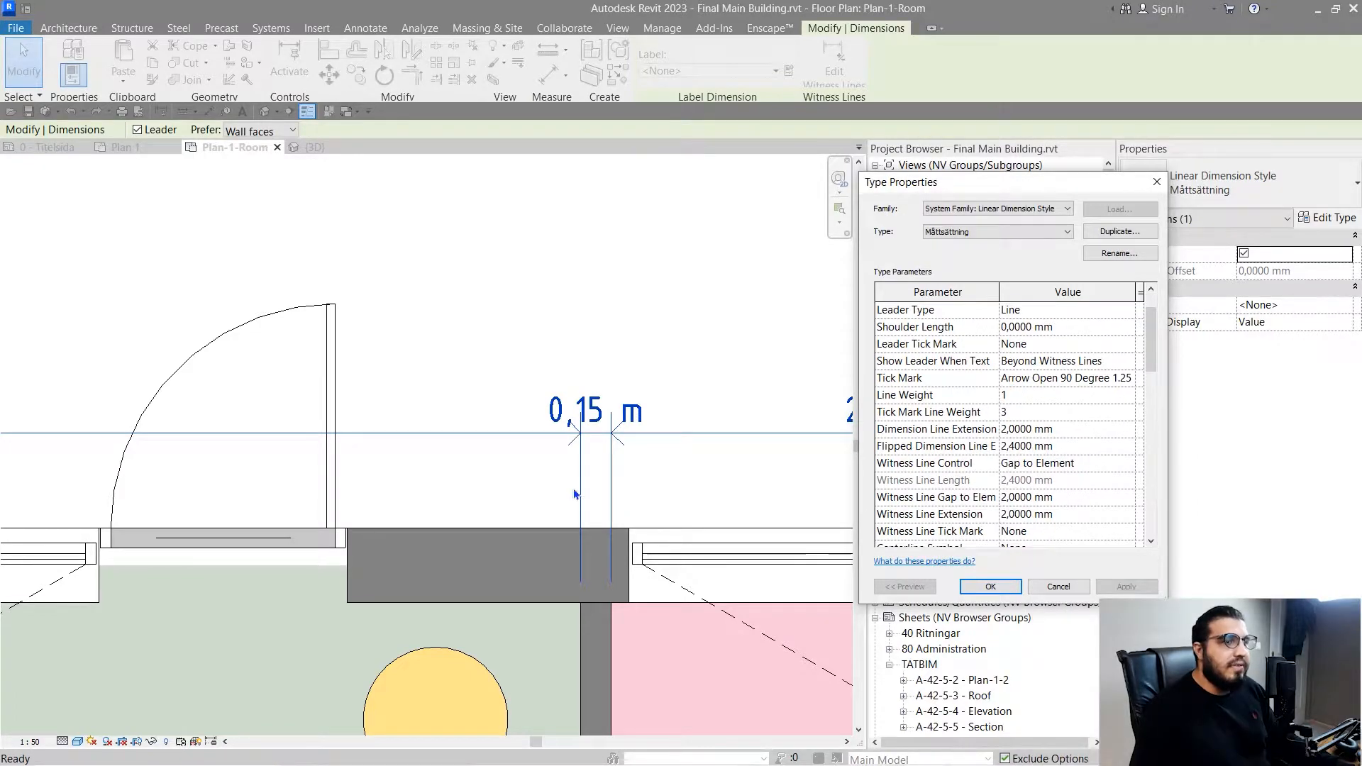
scroll(992, 486, down, 1)
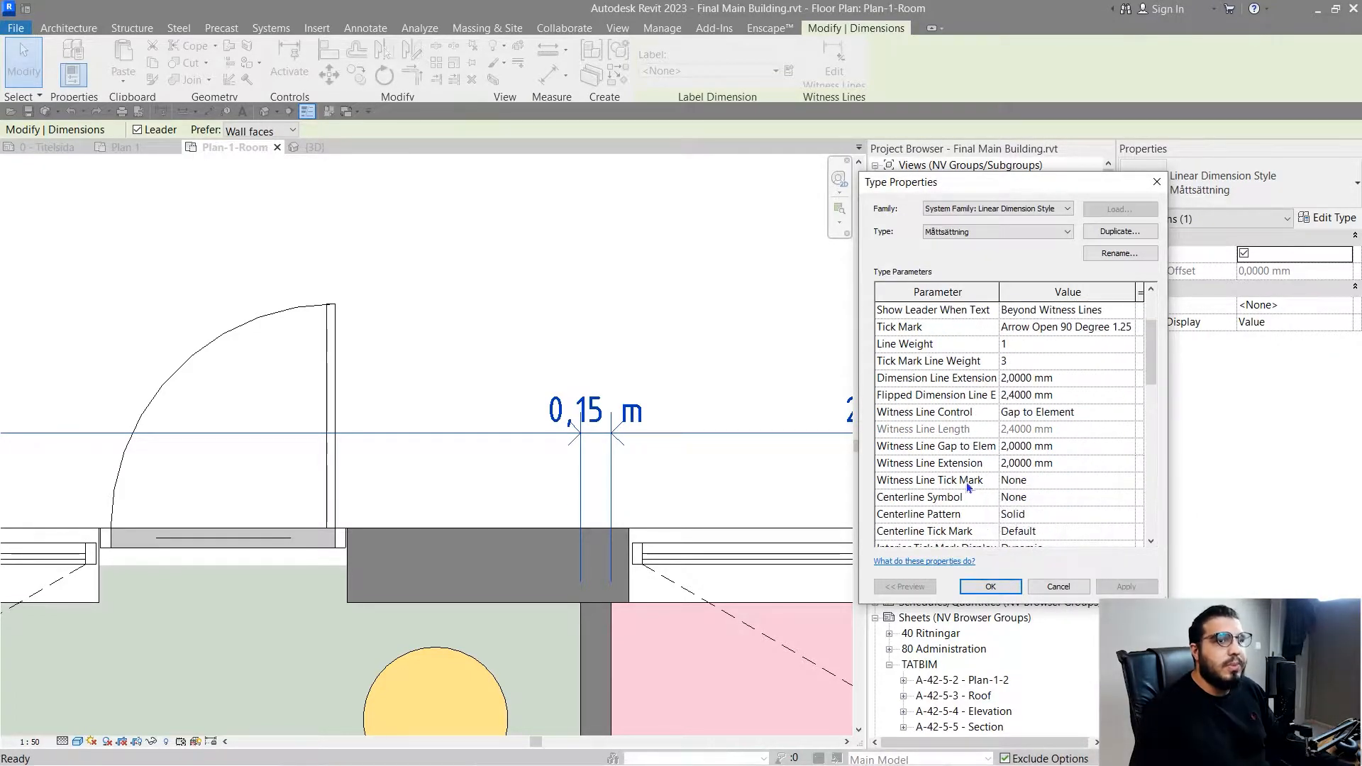
scroll(1008, 454, down, 2)
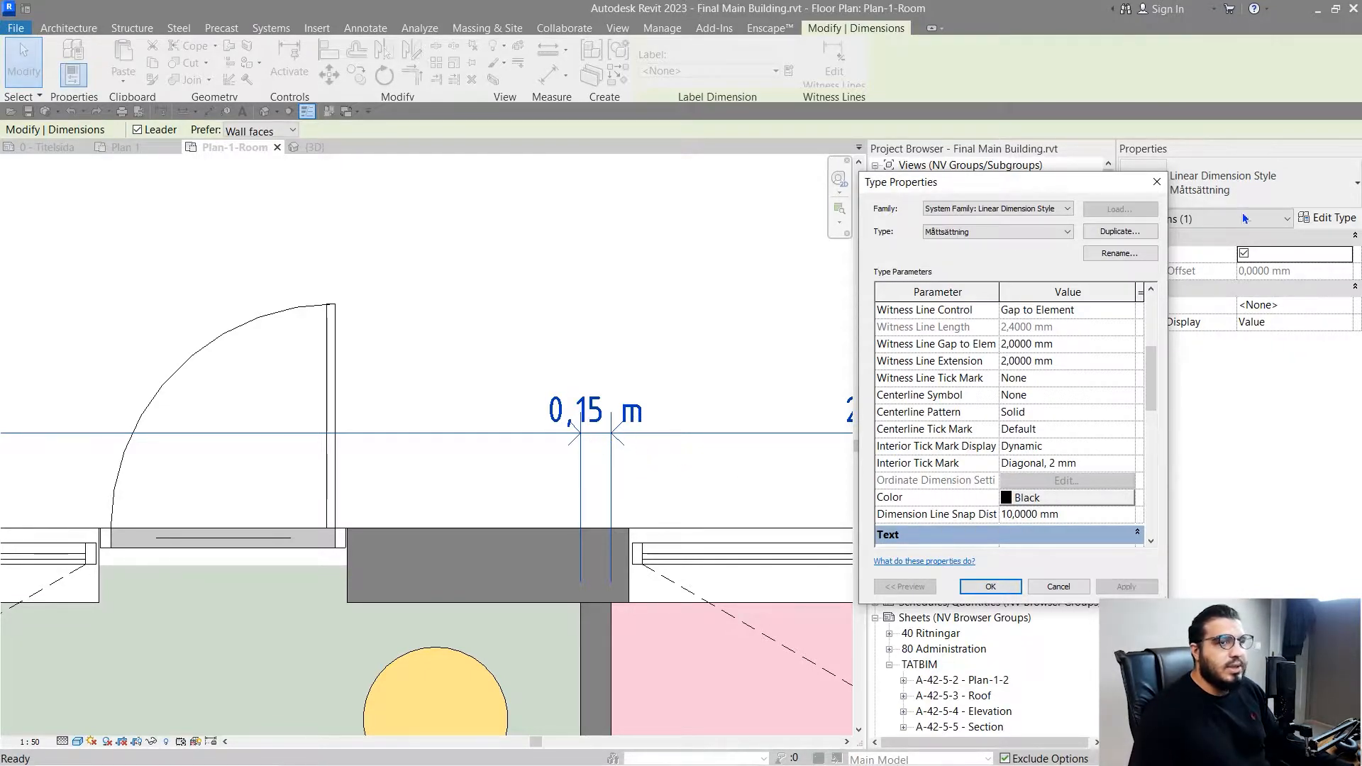
click(1156, 189)
- Place an aligned dimension string above the pink room's window, from the window's left edge to both sides of its mullion
scroll(667, 496, down, 3)
scroll(815, 561, up, 4)
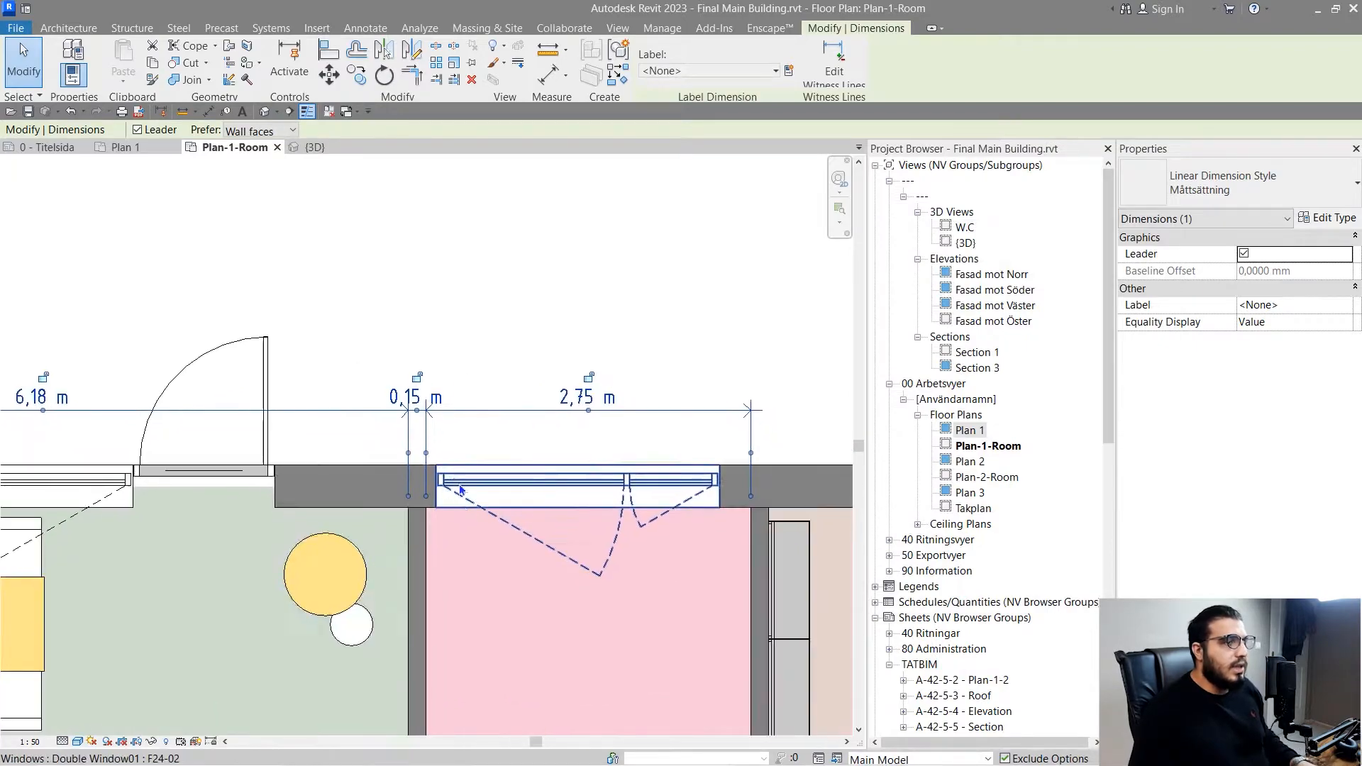
middle_drag(425, 558, 414, 523)
key(d)
key(i)
click(393, 489)
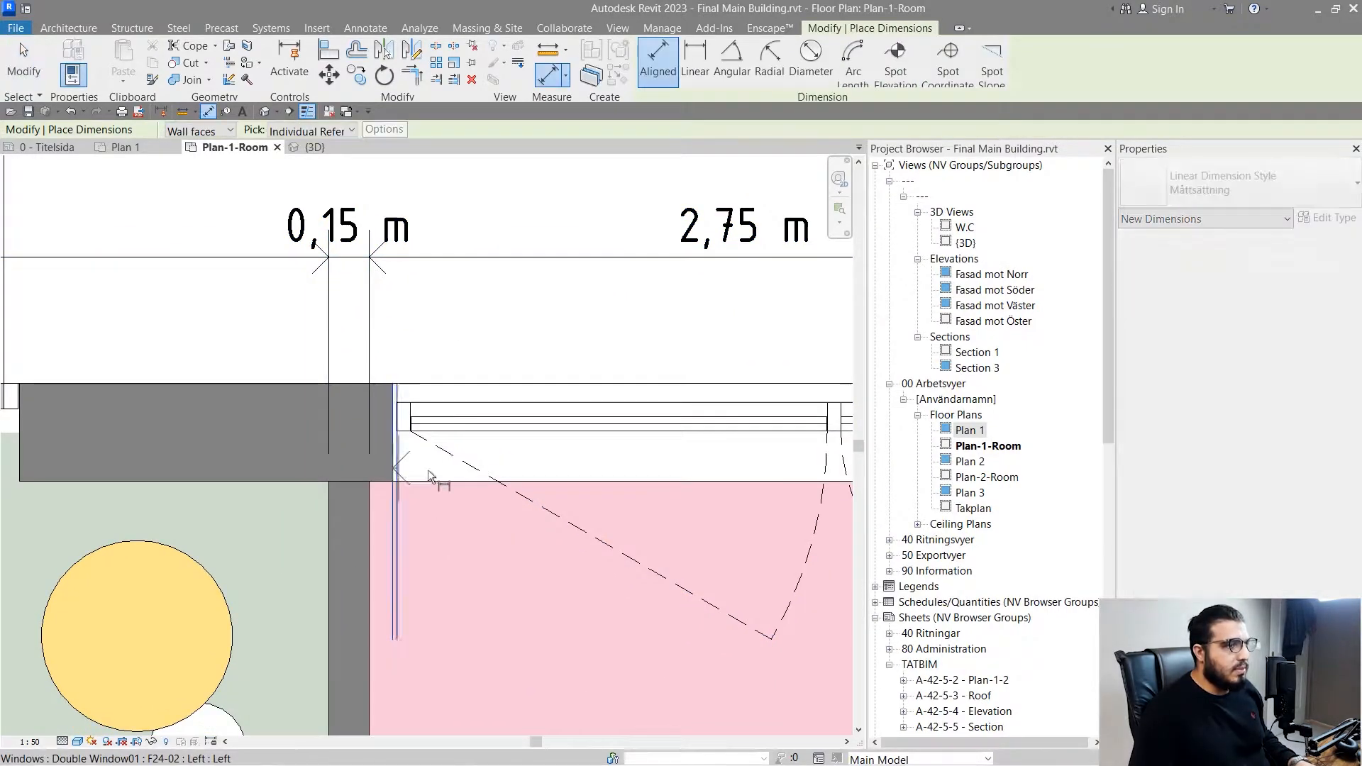
scroll(553, 508, down, 3)
scroll(426, 404, up, 5)
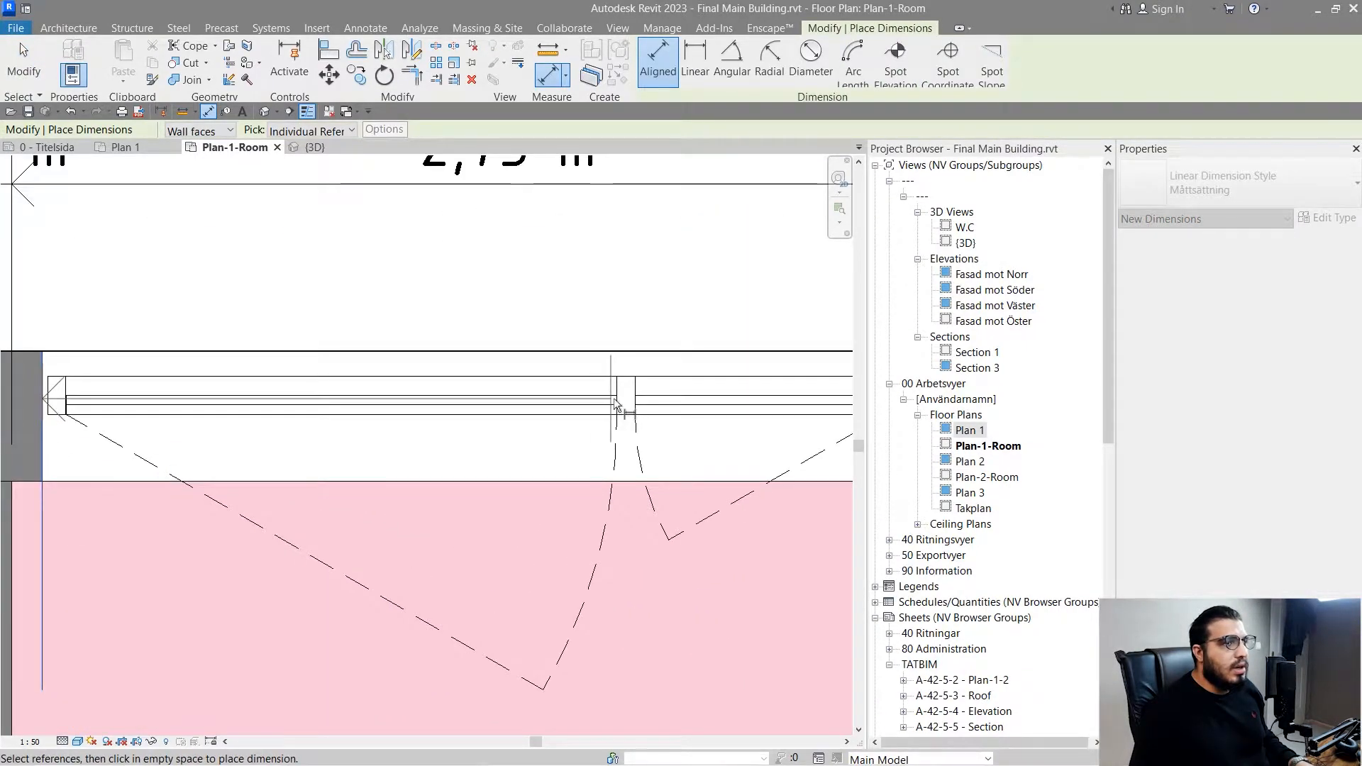
click(618, 404)
click(635, 406)
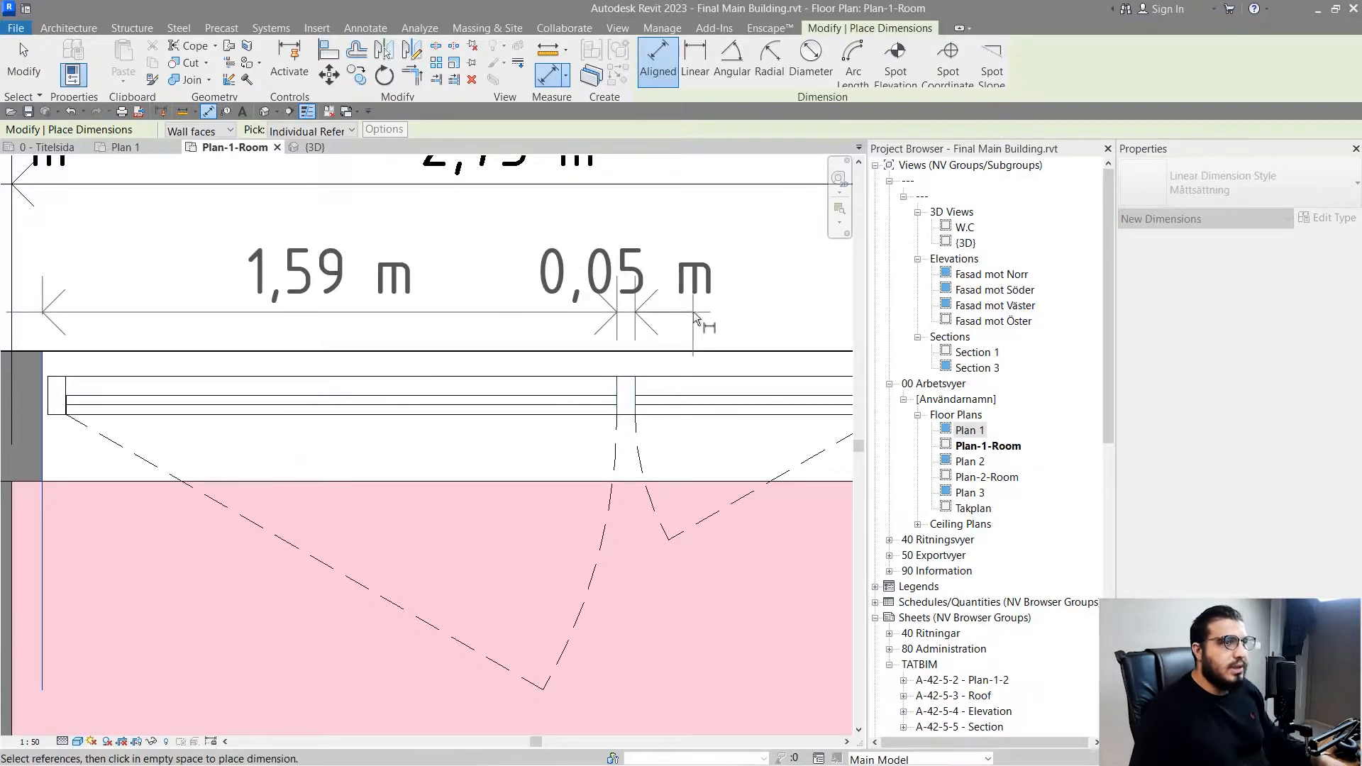
click(700, 314)
scroll(698, 323, down, 1)
middle_drag(697, 317, 592, 460)
key(Escape)
key(Escape)
scroll(500, 458, up, 5)
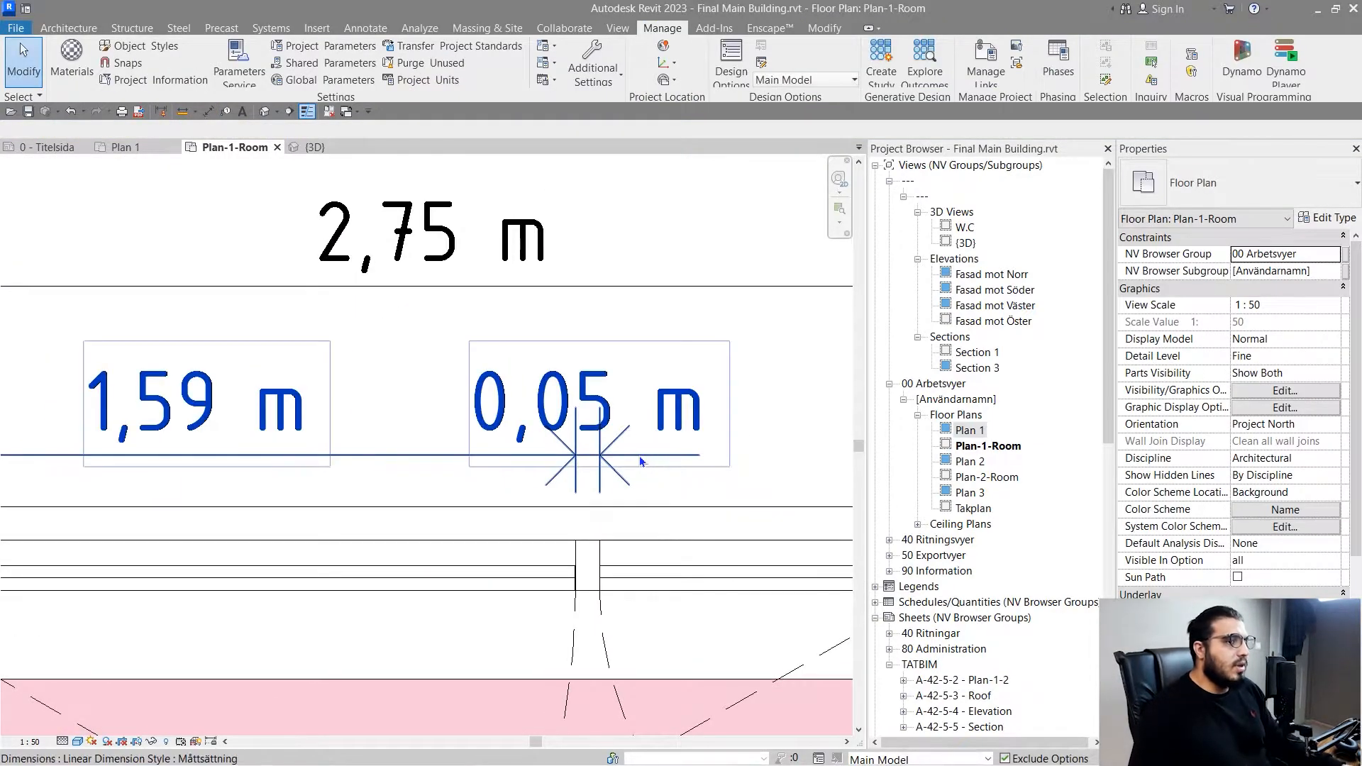
- Open the window dimension string's type properties and choose Dynamic for Interior Tick Mark Display
scroll(640, 455, down, 4)
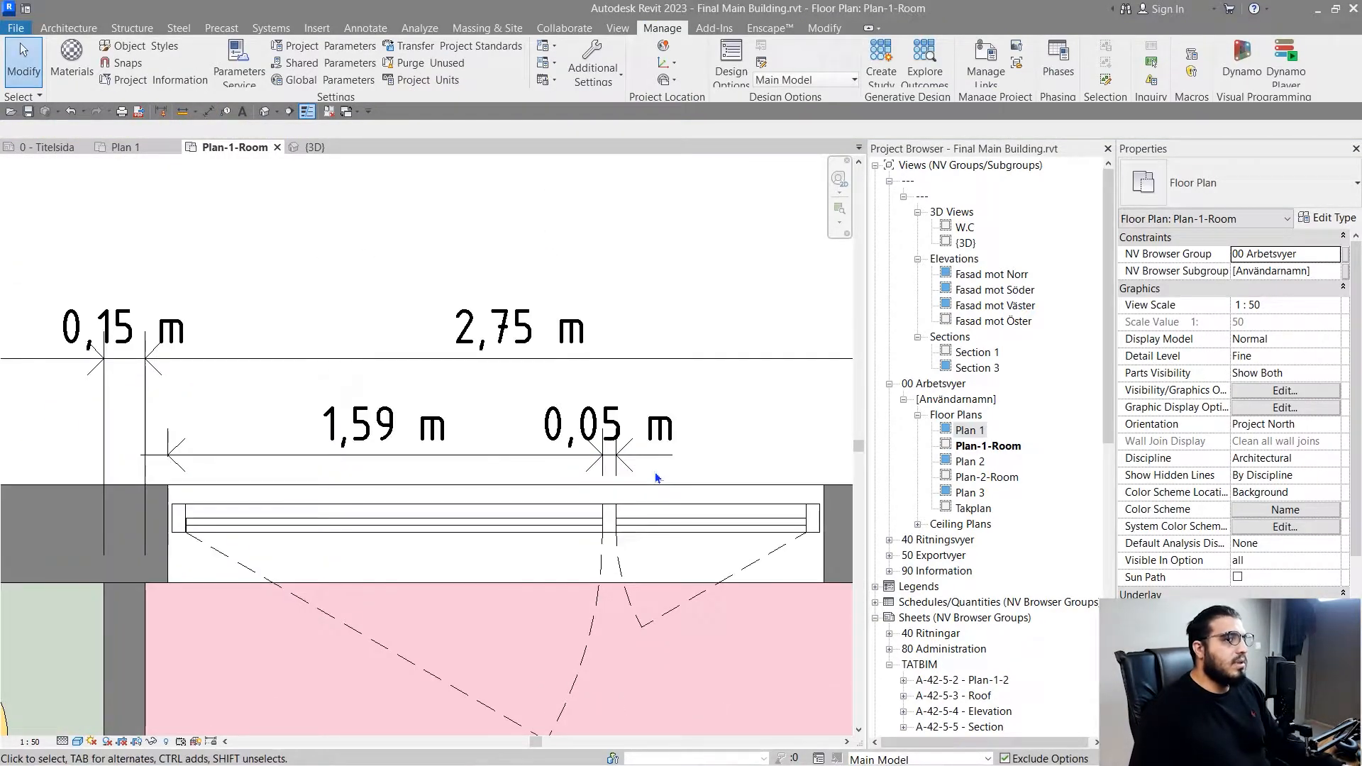
click(571, 464)
click(1323, 218)
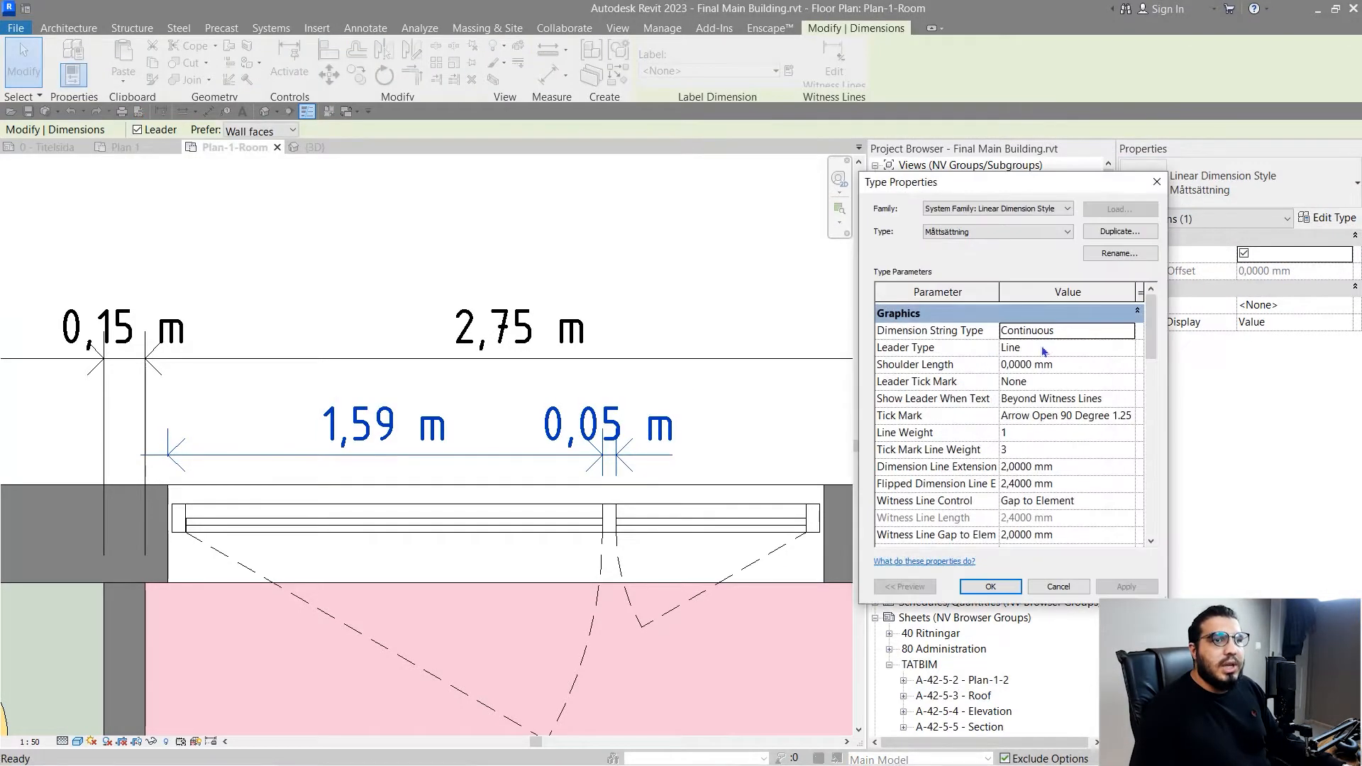
scroll(1004, 431, down, 2)
scroll(1004, 432, down, 3)
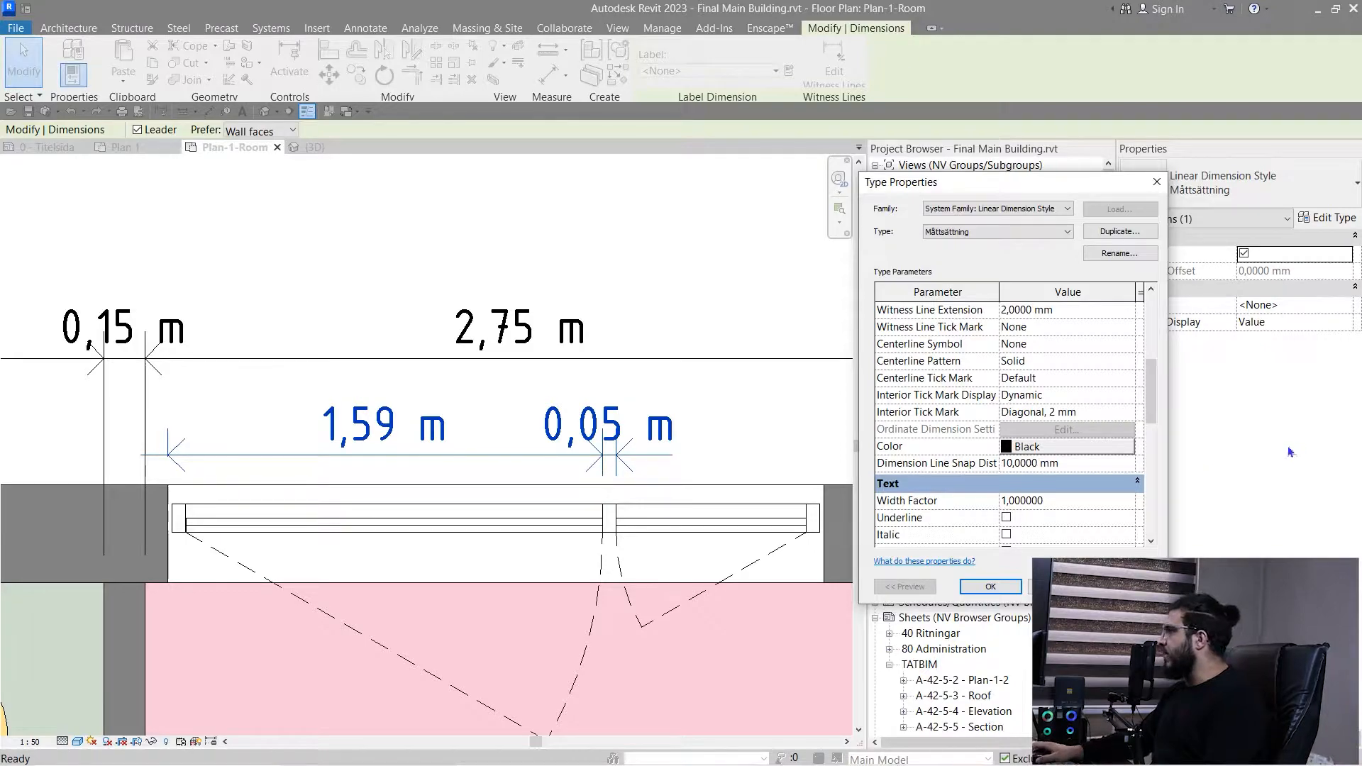
click(1128, 395)
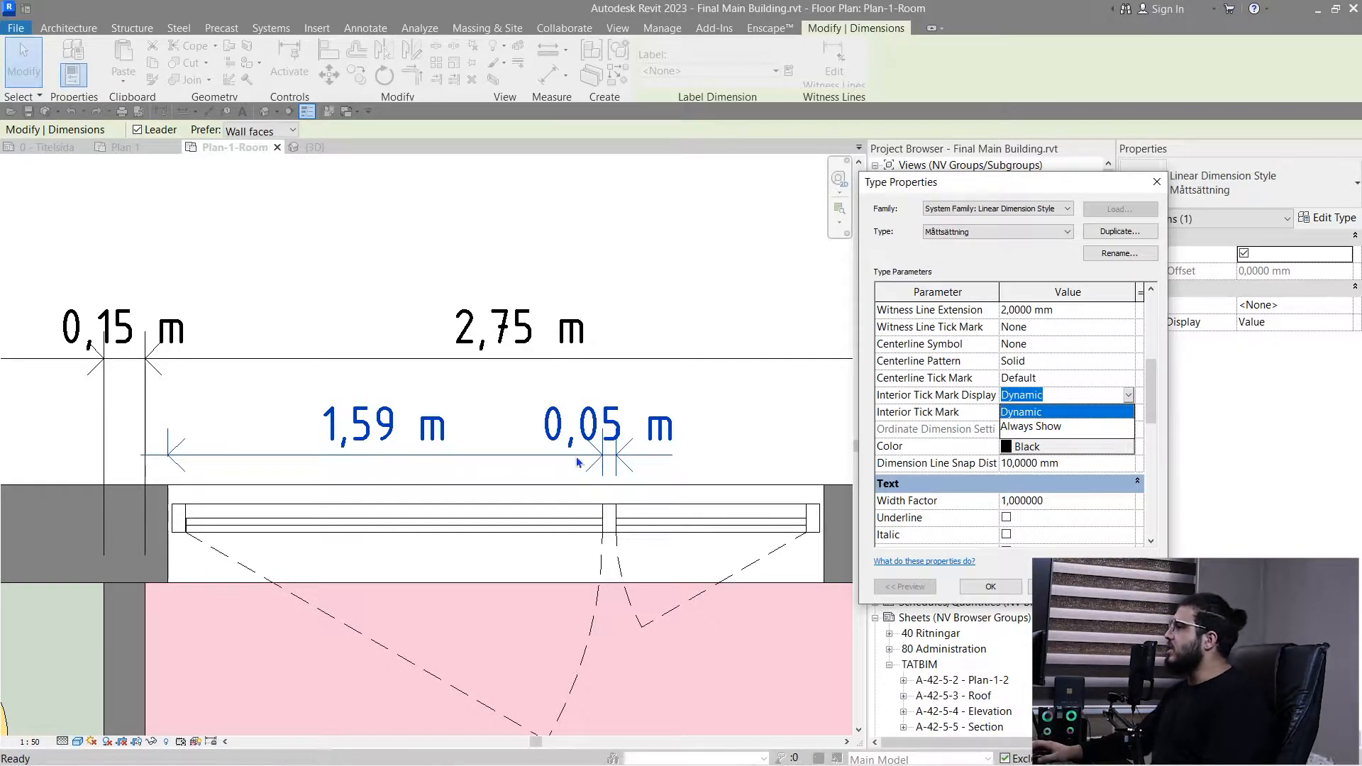
click(1058, 414)
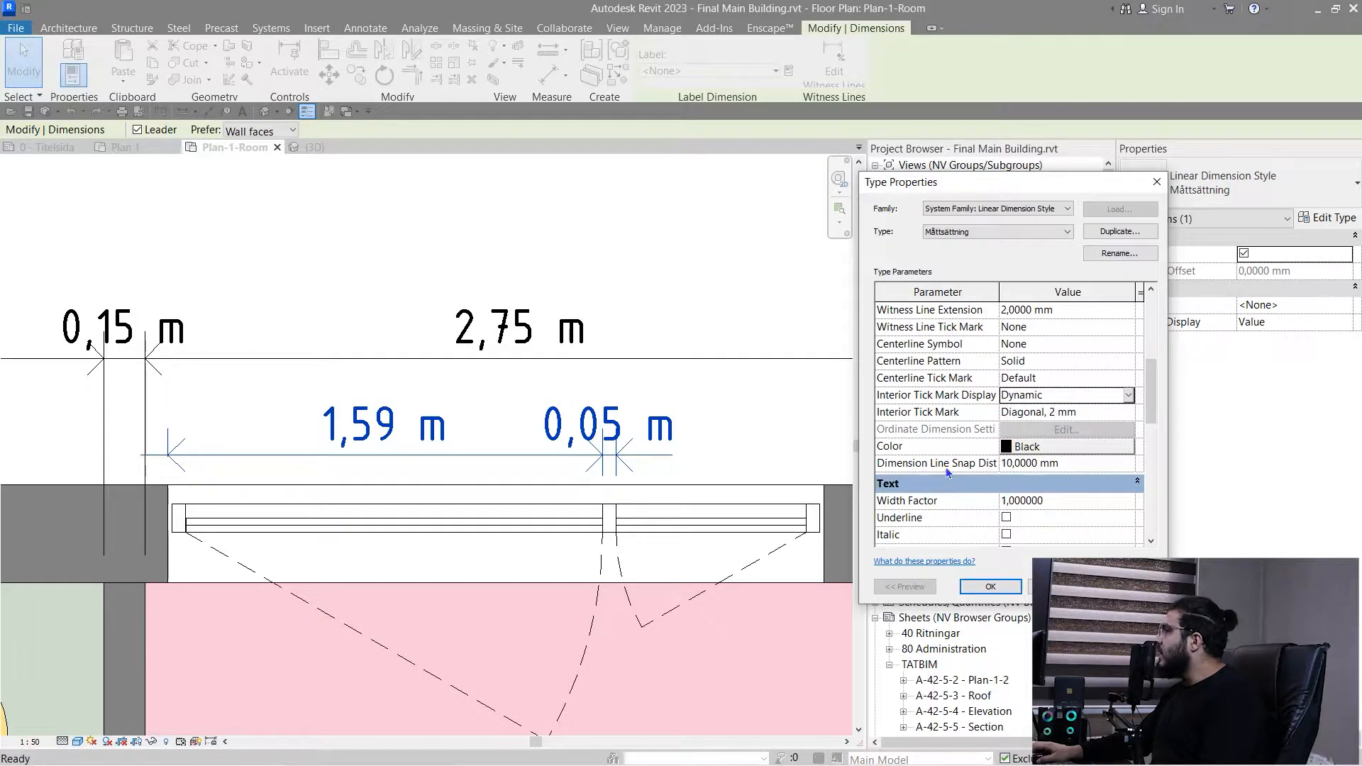
- Set the Måttsättning dimension type's Color to Red and its text Width Factor to 0.8
click(1031, 445)
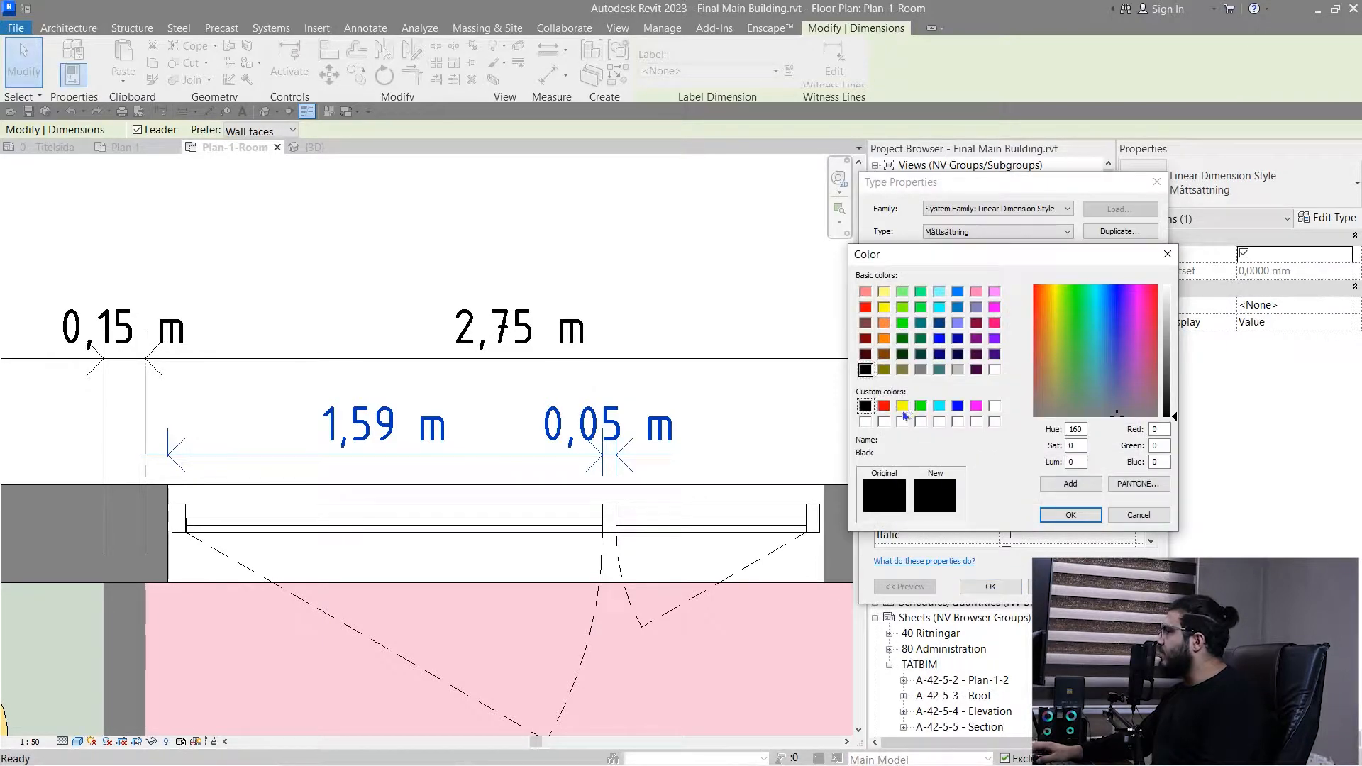
click(883, 406)
click(1070, 515)
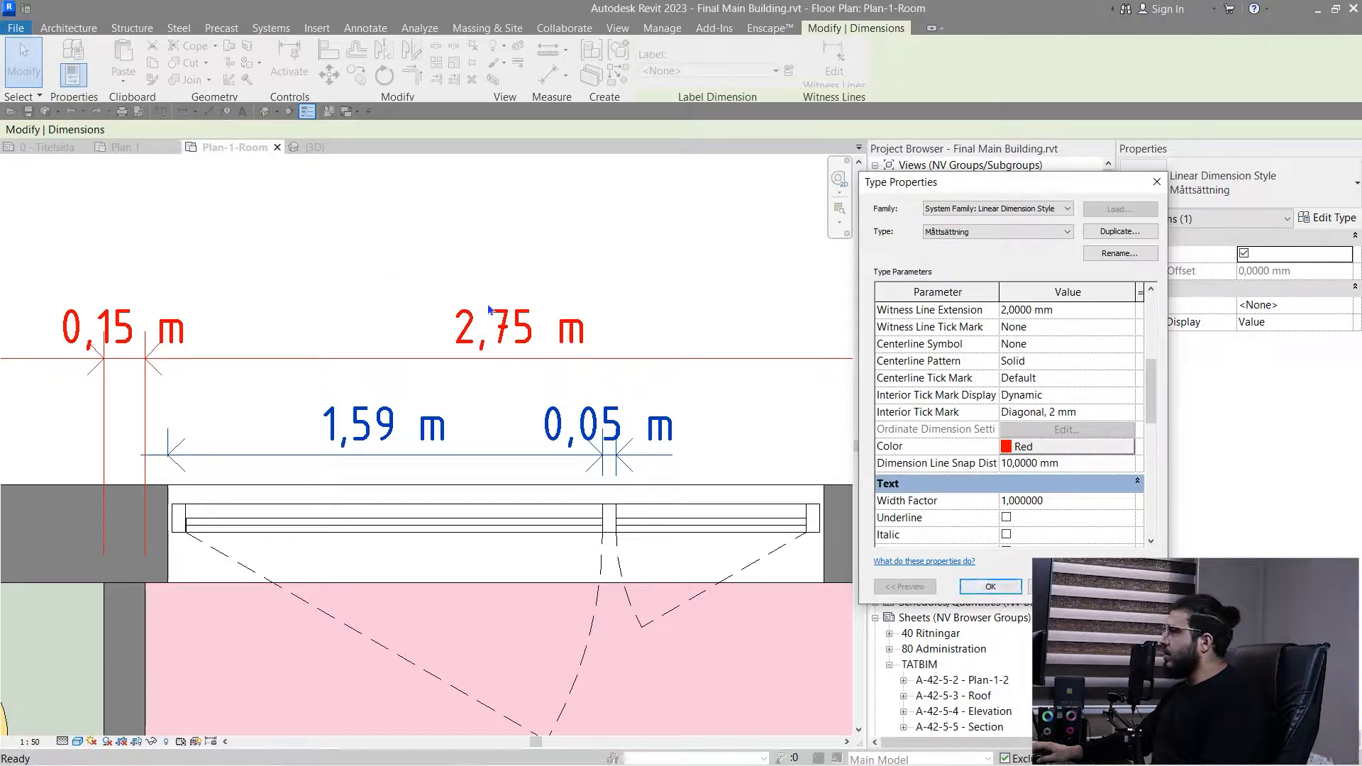
scroll(1071, 363, down, 1)
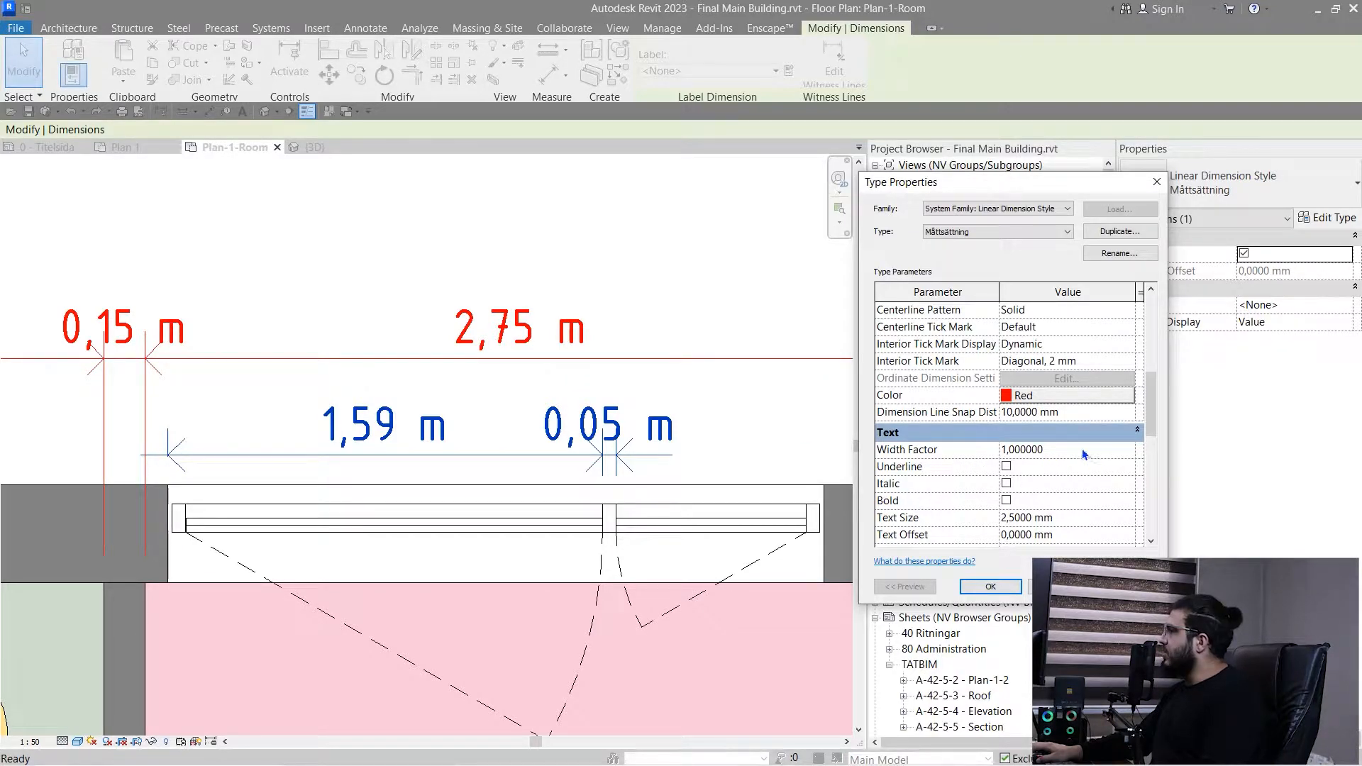
text(0.8)
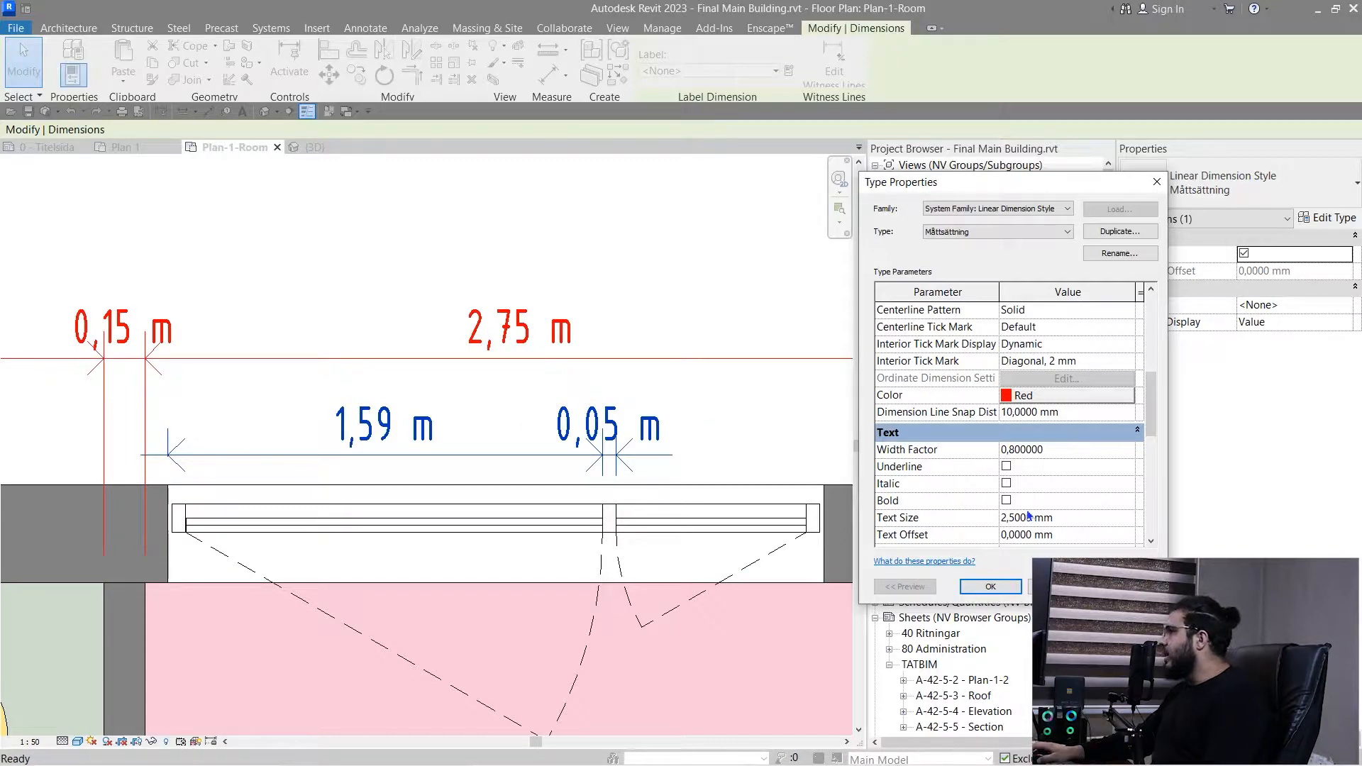
scroll(1028, 515, down, 1)
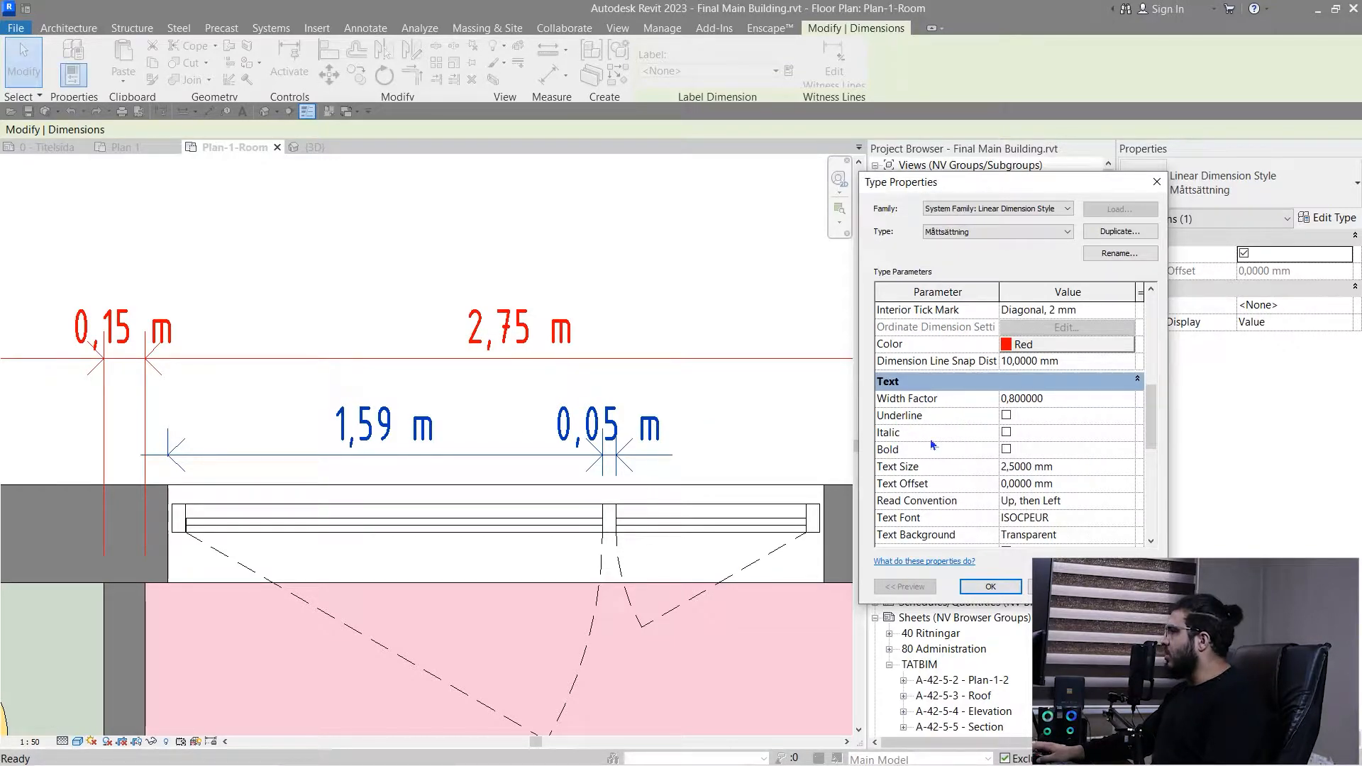
- Turn on Bold for the Måttsättning dimension text, try a Text Size of 1 mm, and set it to 2 mm
click(1006, 450)
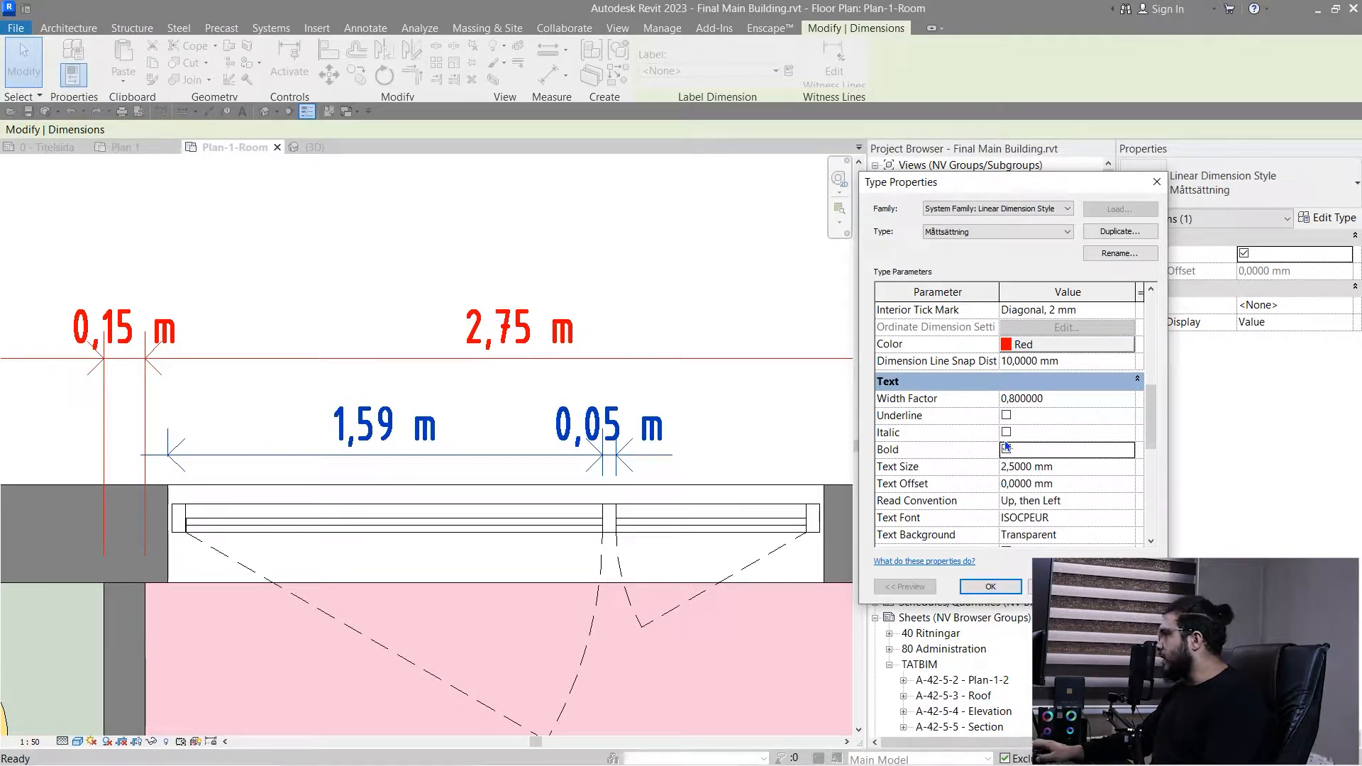
scroll(1072, 460, down, 1)
click(1076, 415)
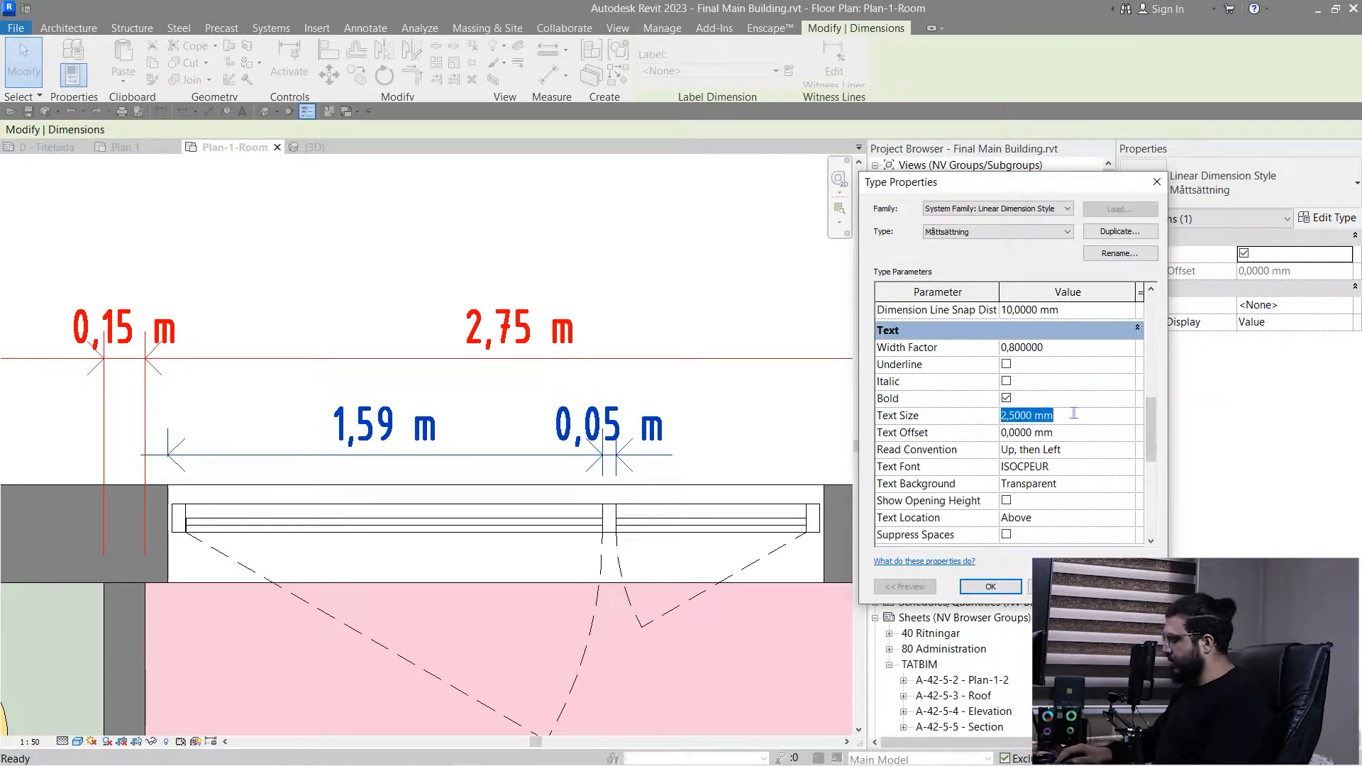
text(1)
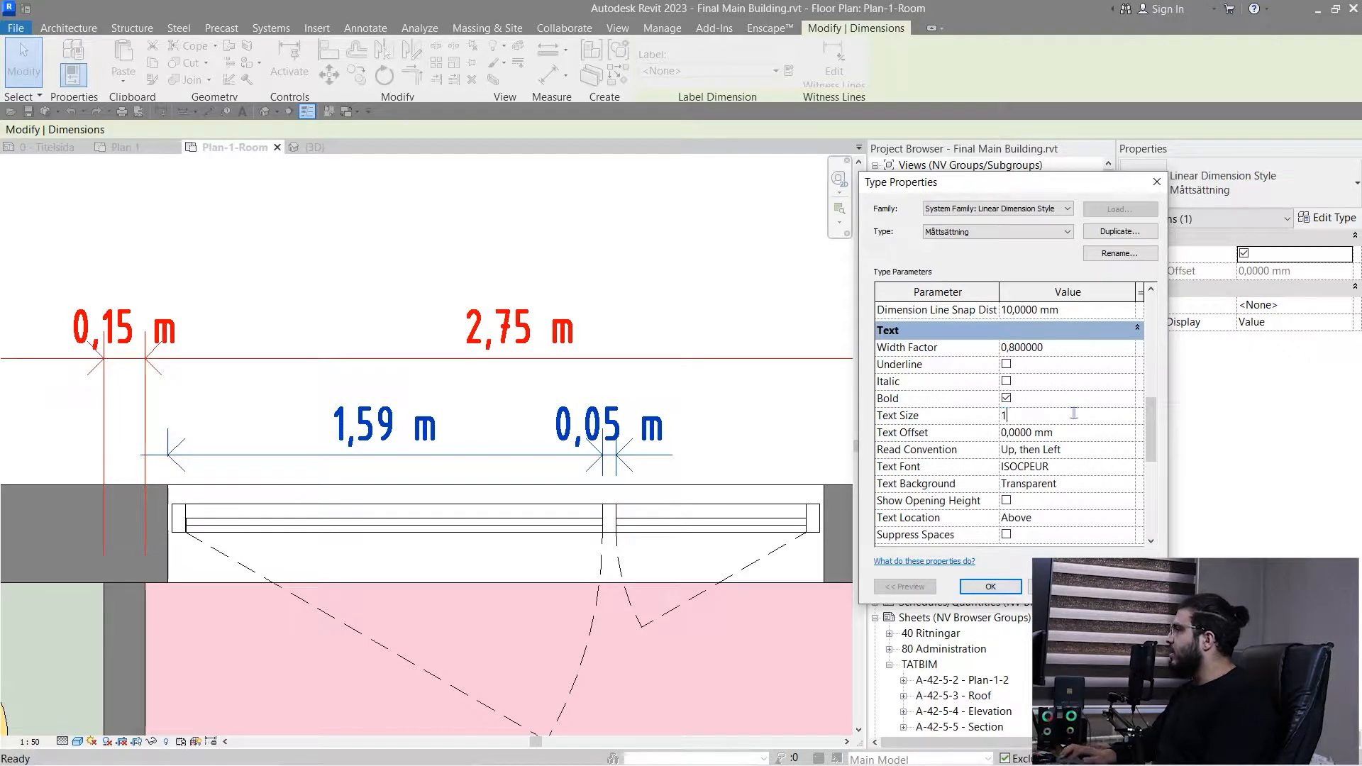
click(462, 269)
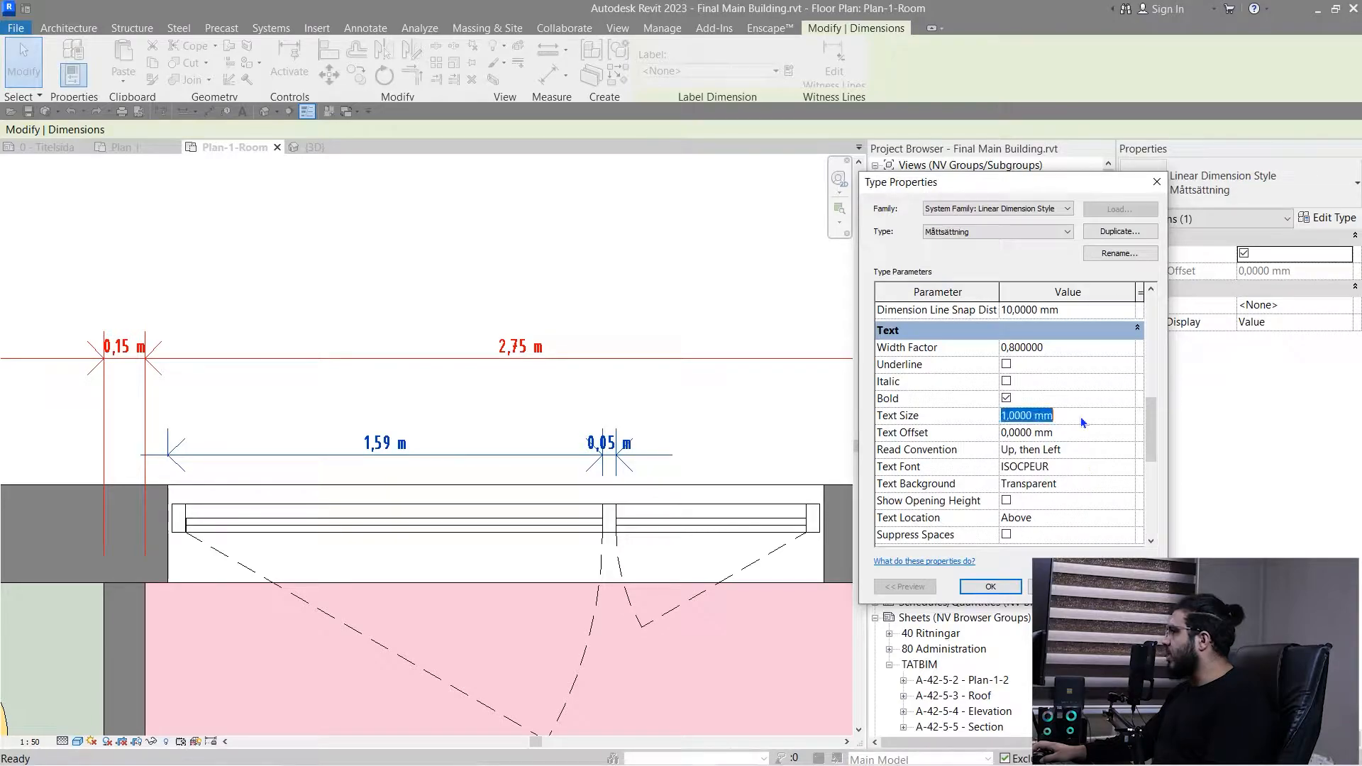
text(2)
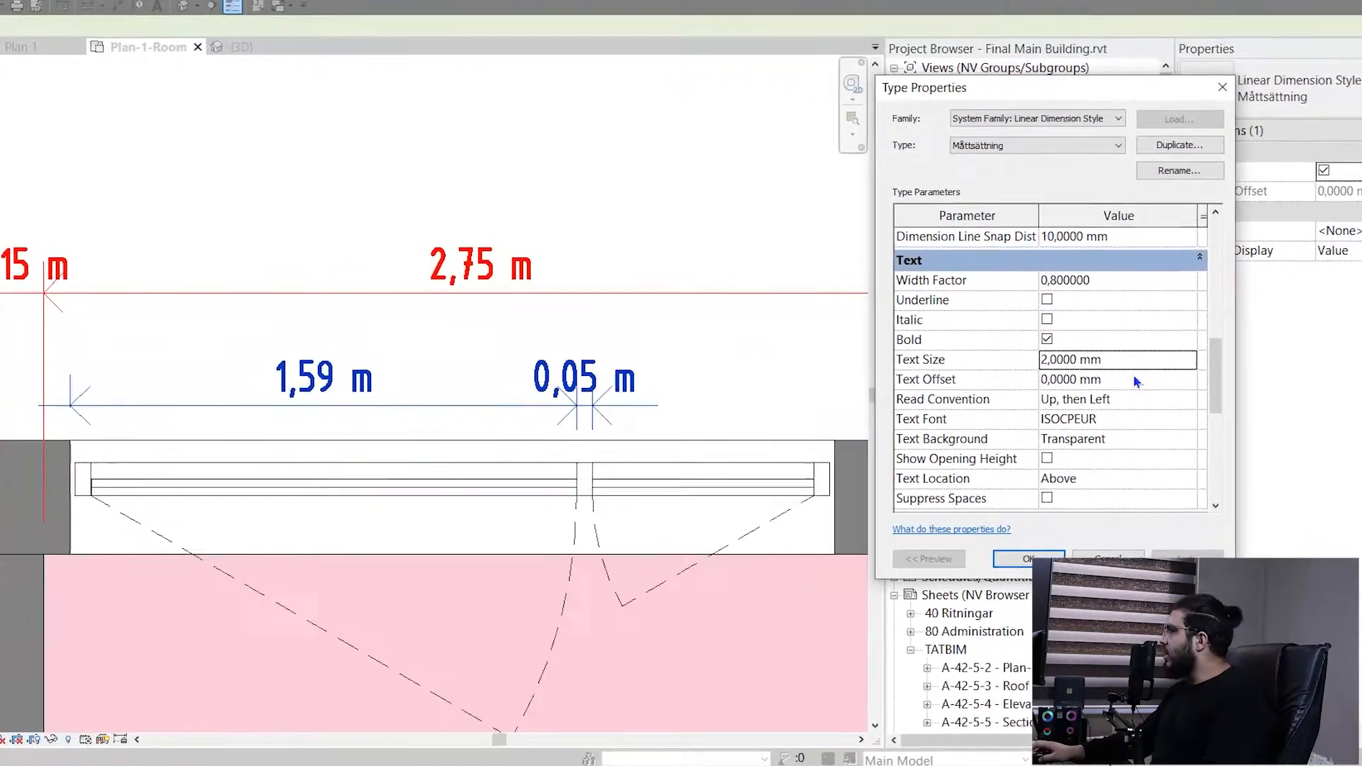
- Set the Måttsättning dimension type's Text Font to Arial, apply it and close the type properties
click(1197, 419)
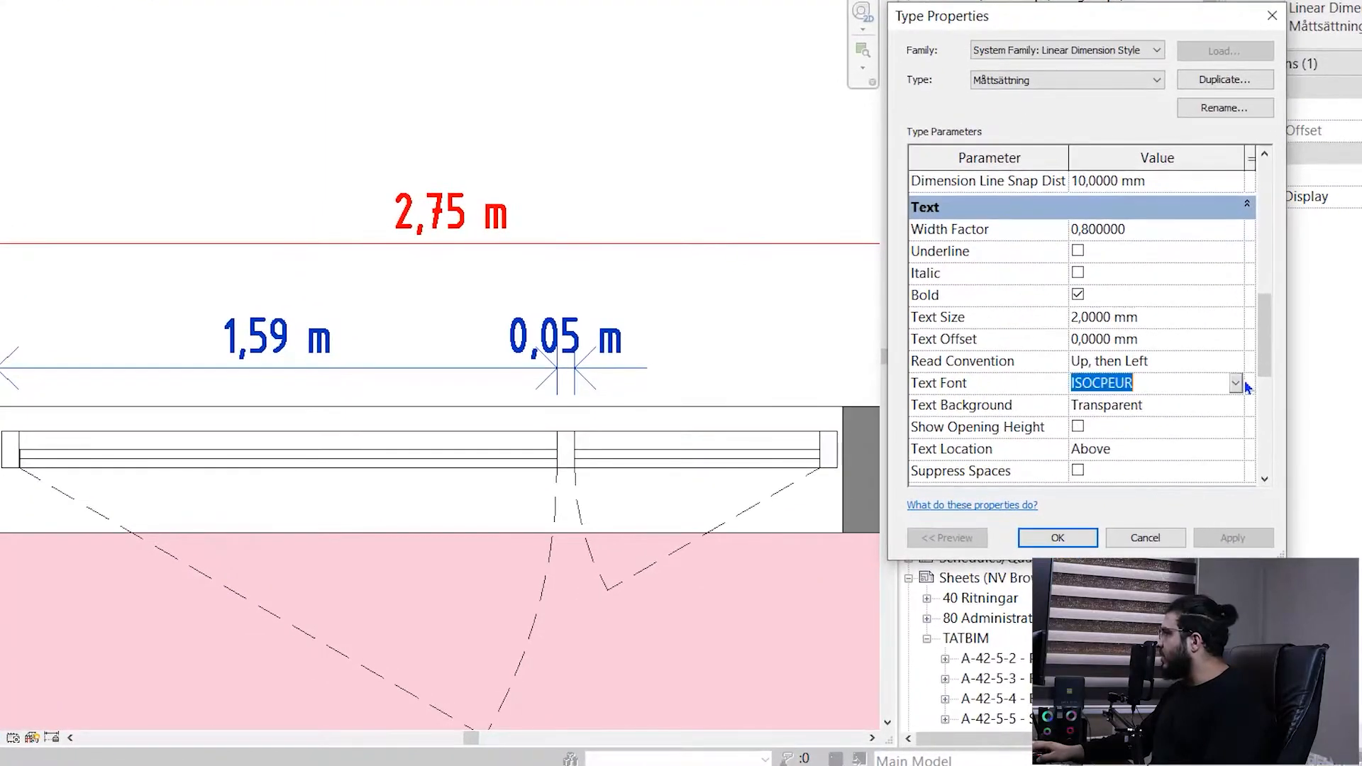
click(1238, 382)
text(a)
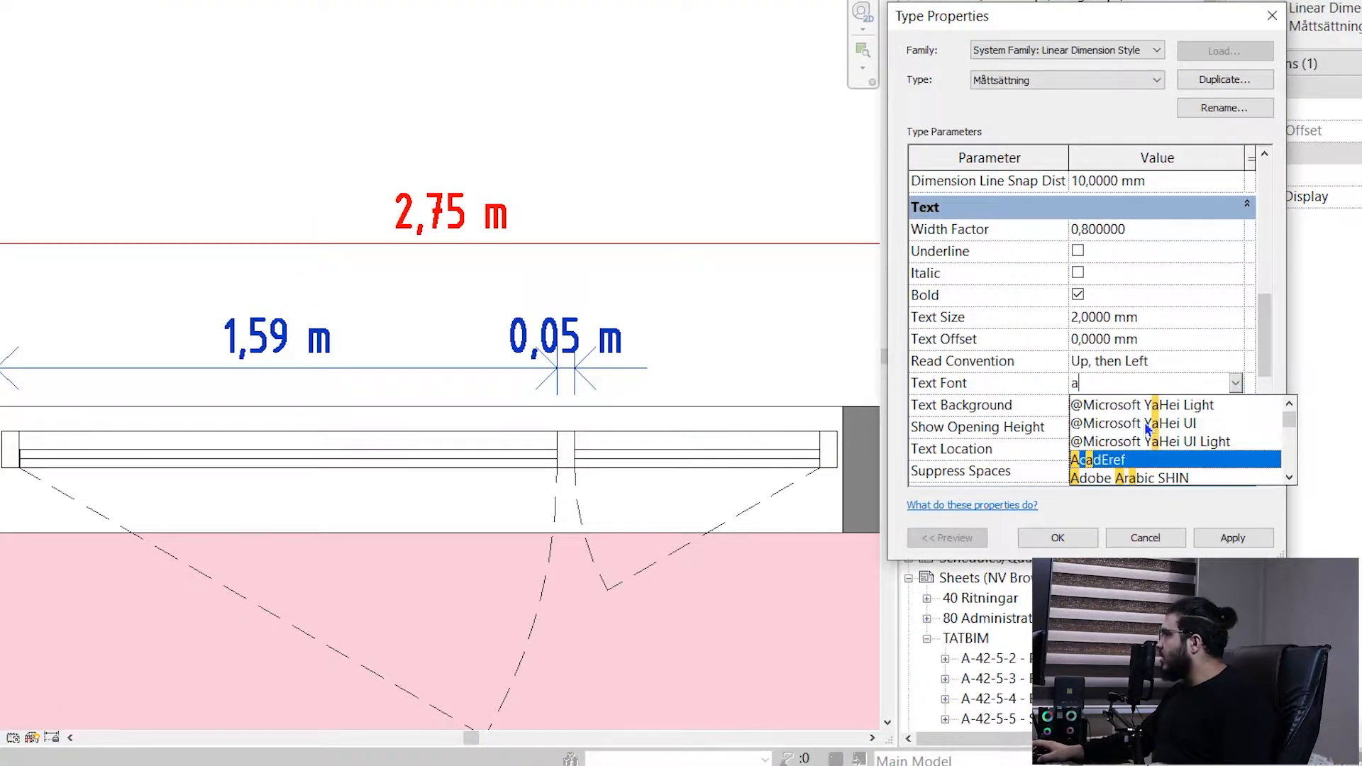
text(rabic Typesetting)
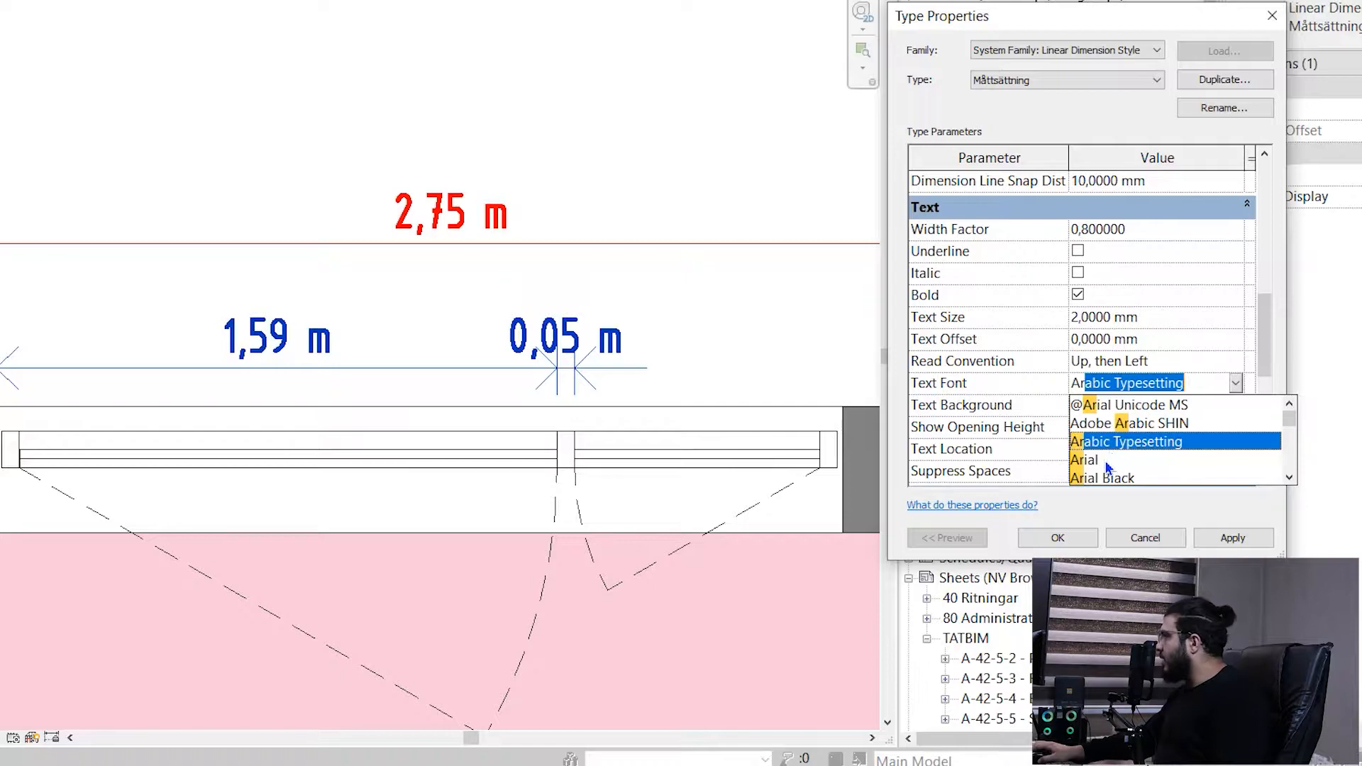
click(1104, 459)
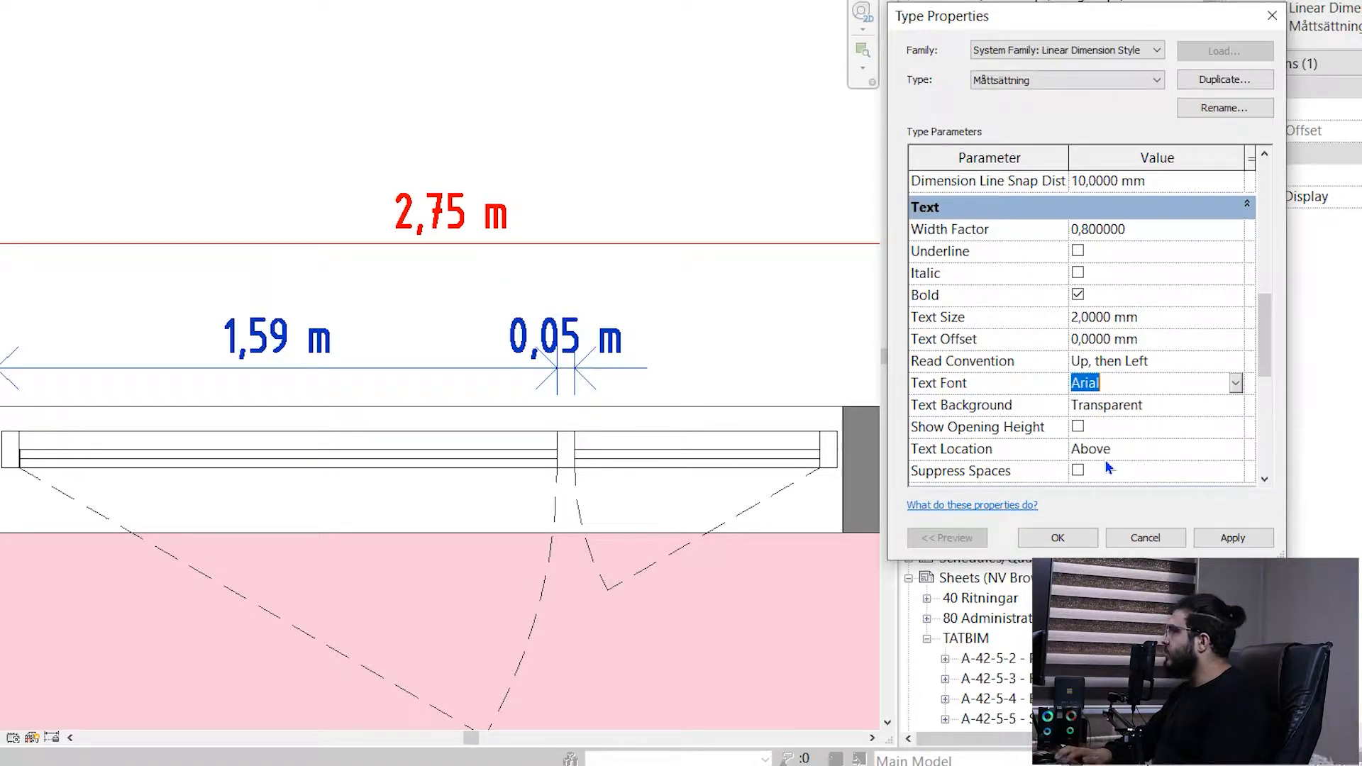
click(1226, 539)
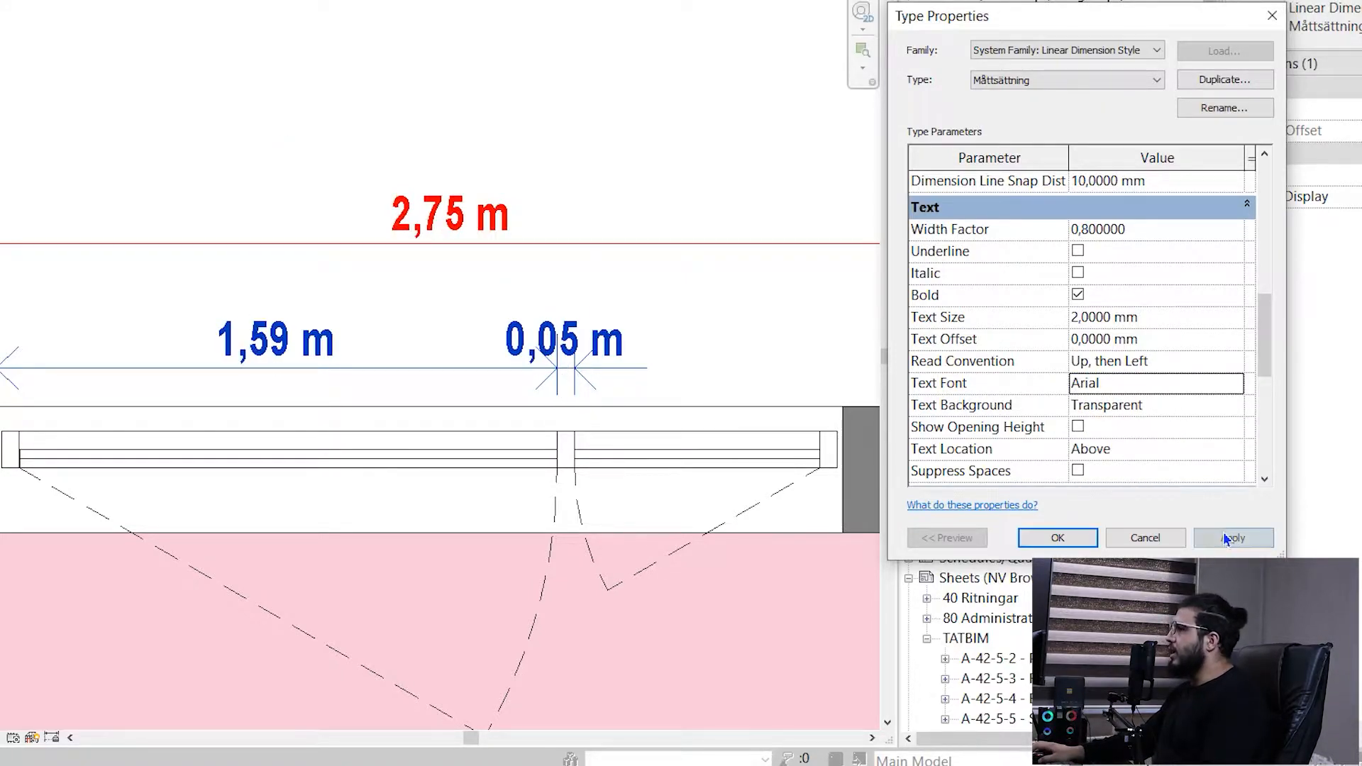
scroll(1040, 430, down, 3)
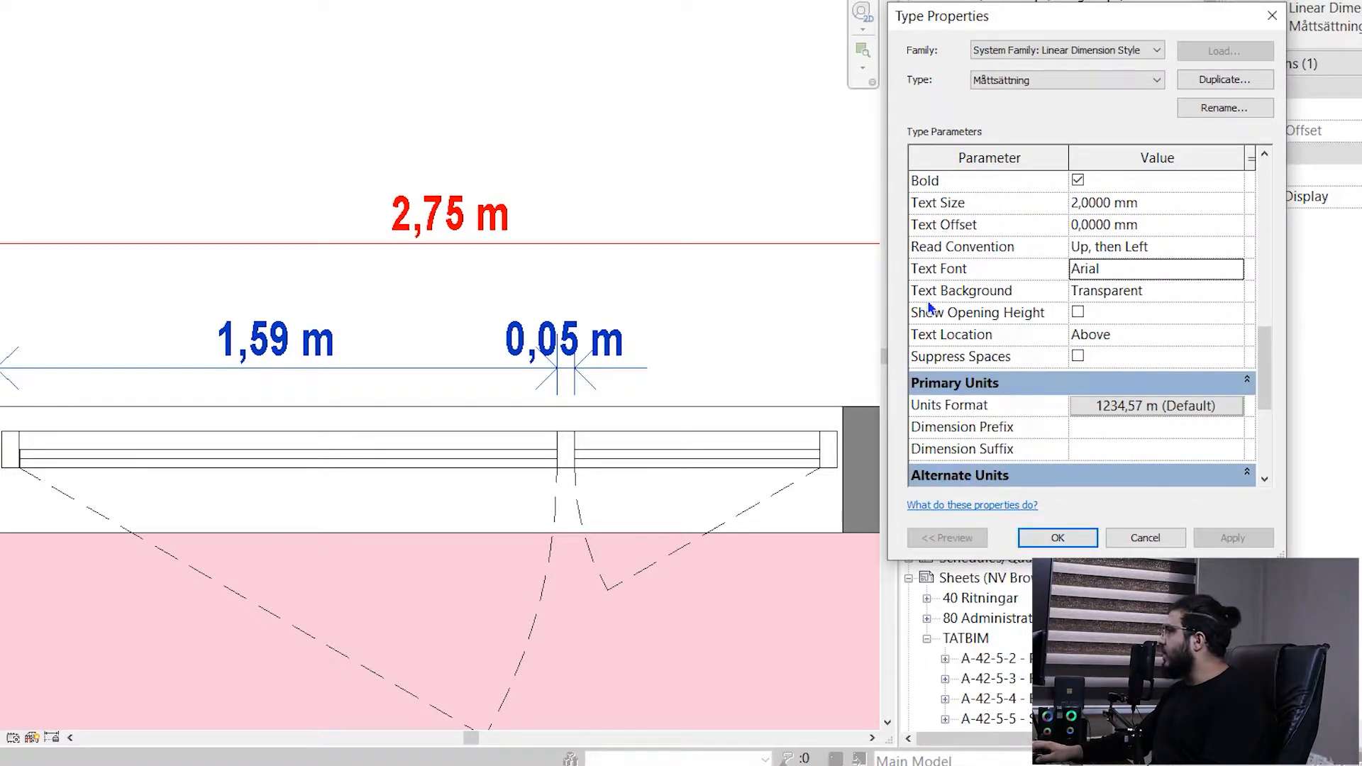
click(1057, 538)
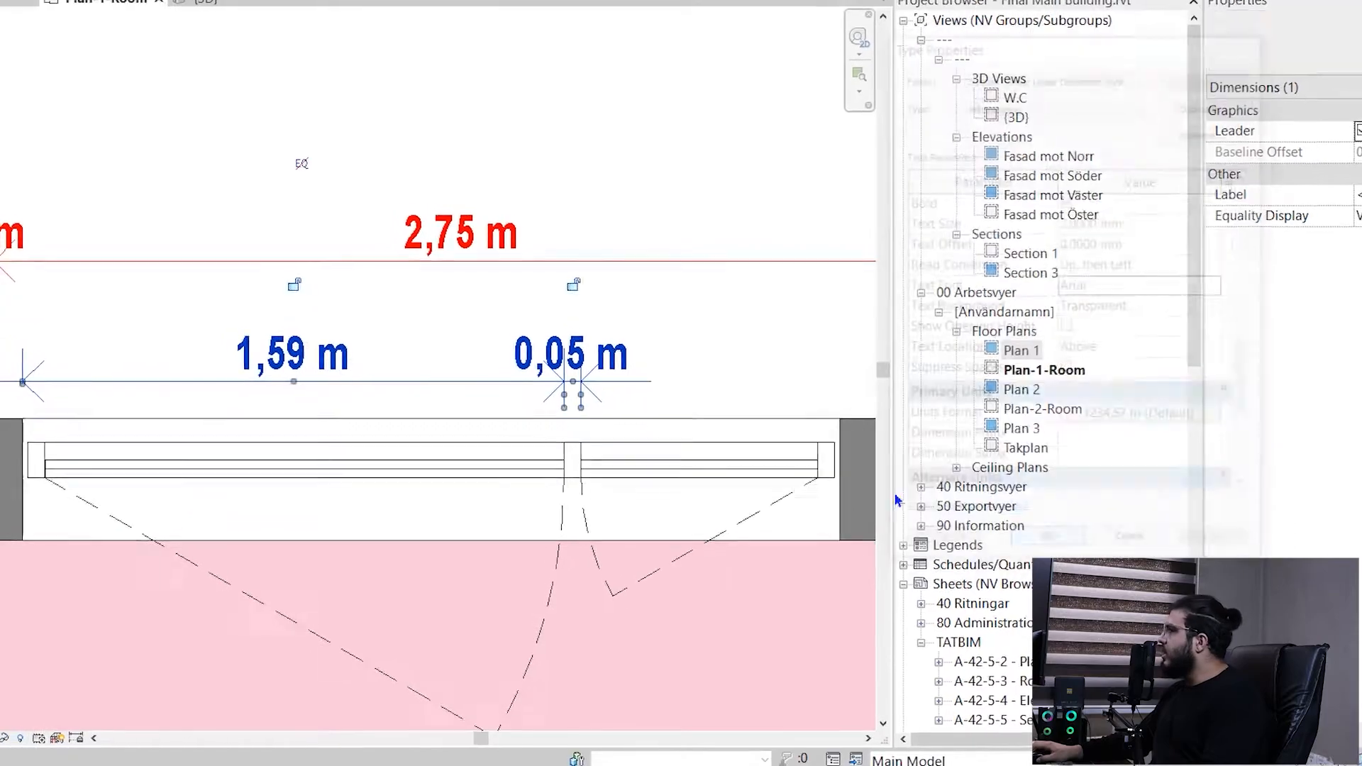
- Move the window dimension string from above the wall down into the pink room and deselect it
middle_drag(281, 438, 414, 309)
key(Escape)
click(543, 251)
drag(557, 251, 612, 503)
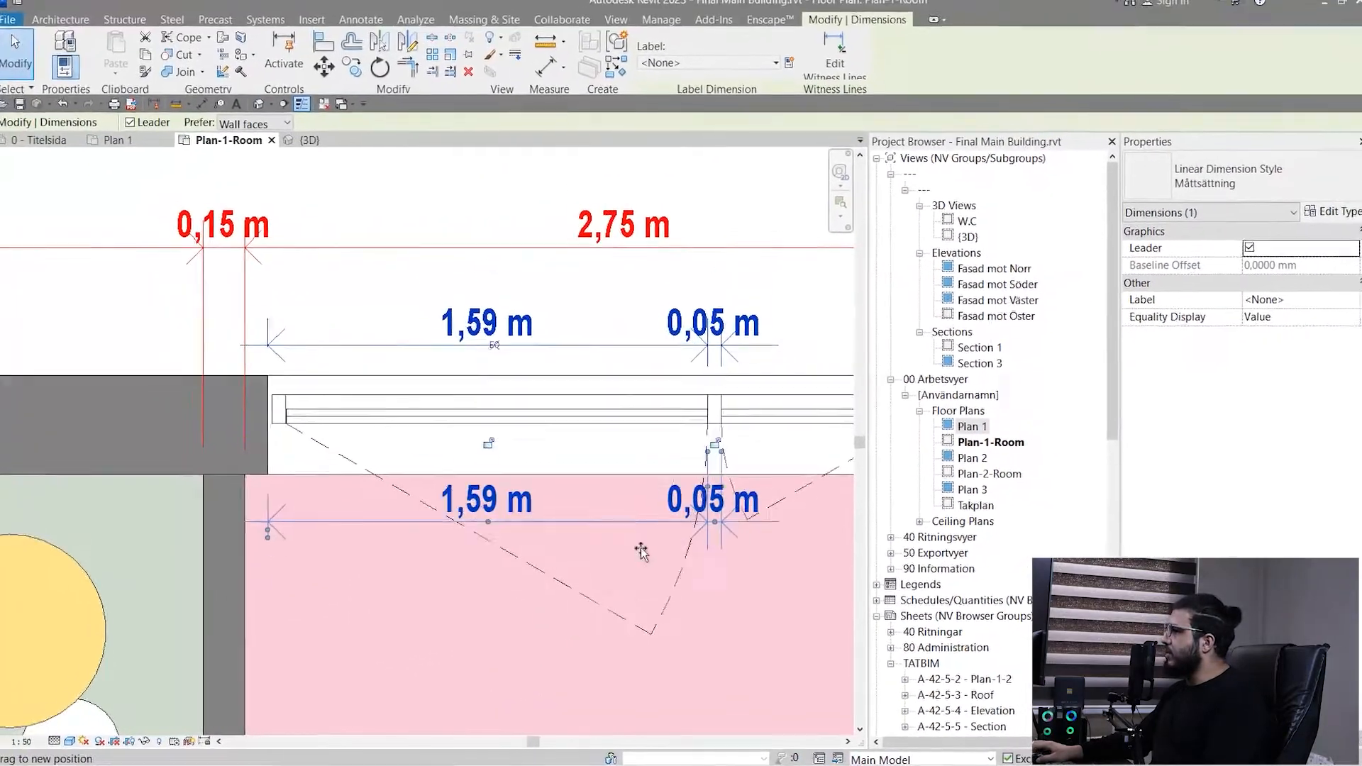
drag(641, 552, 647, 682)
click(646, 609)
middle_drag(646, 608, 613, 402)
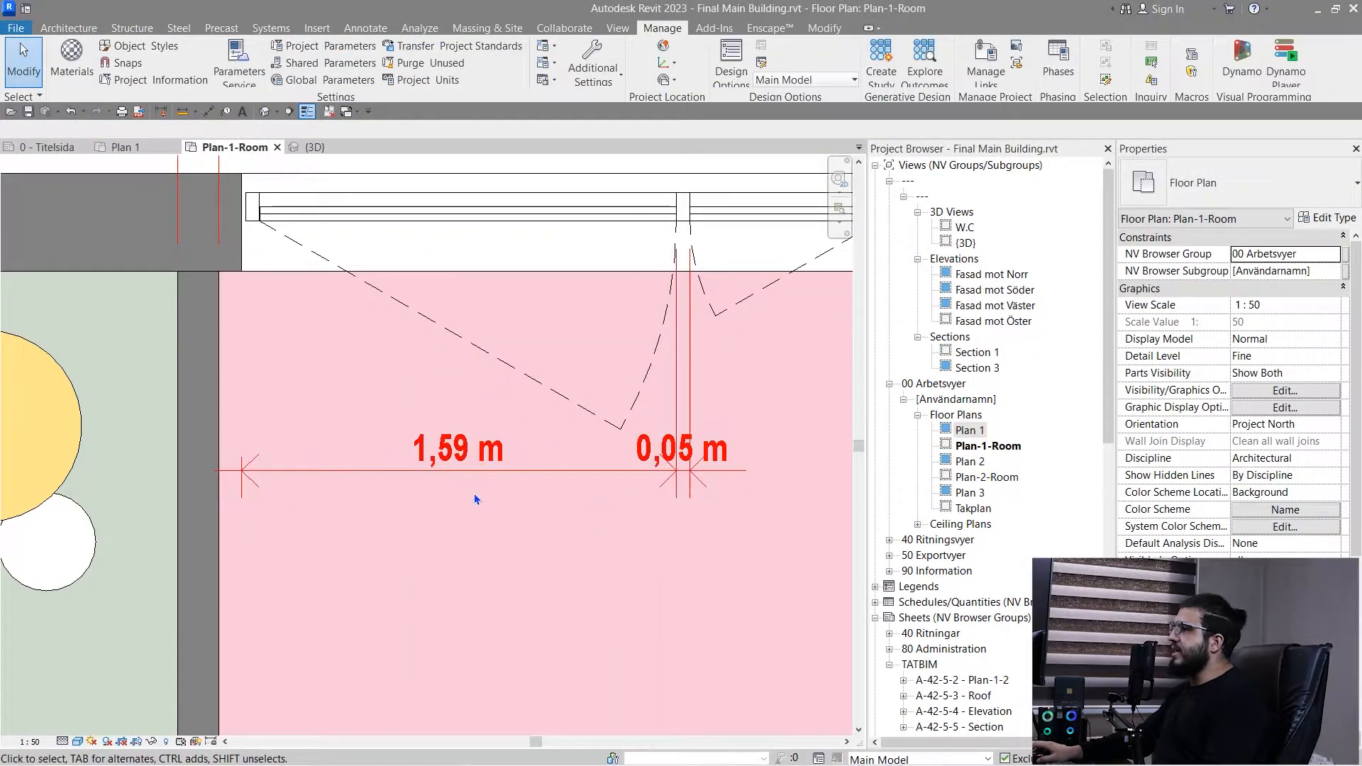
- Open the type properties of the dimension string in the pink room and go to its text parameters
click(535, 471)
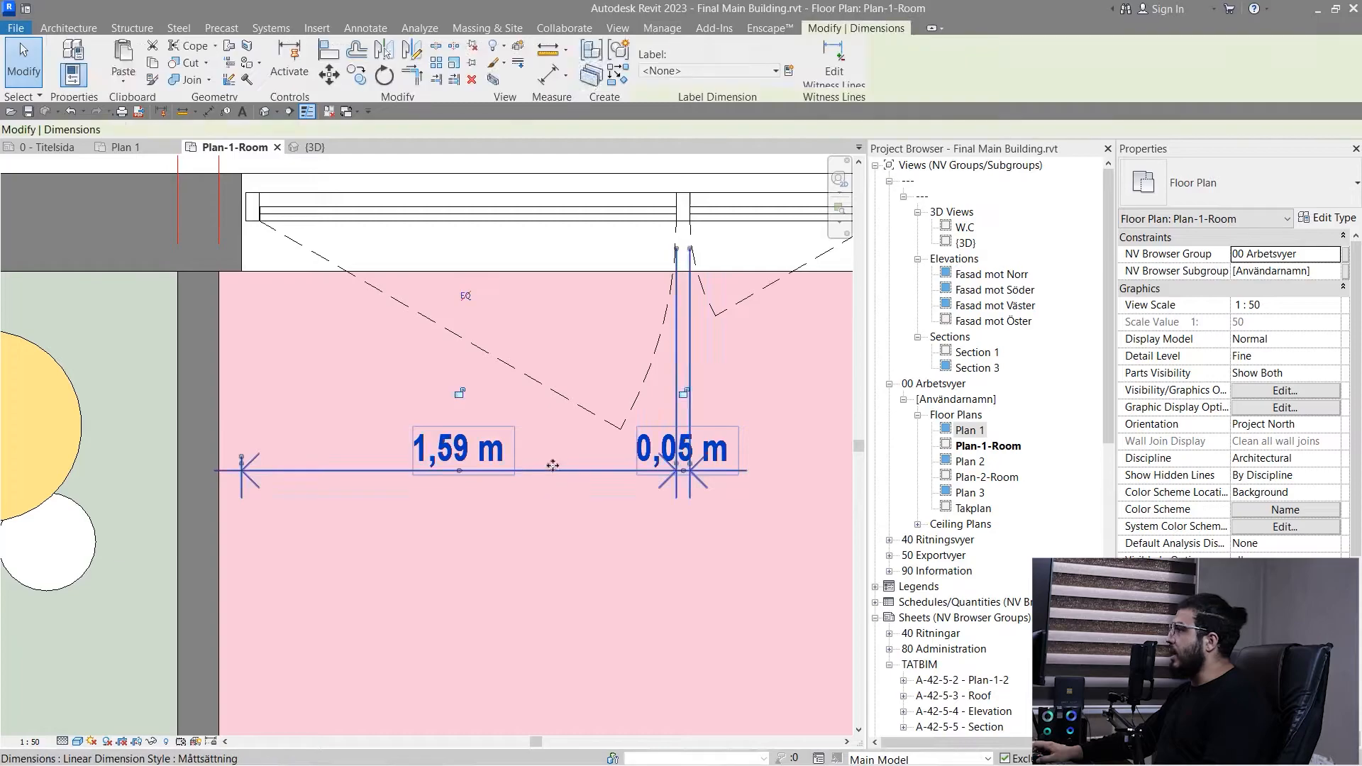
click(1328, 220)
scroll(1105, 435, down, 8)
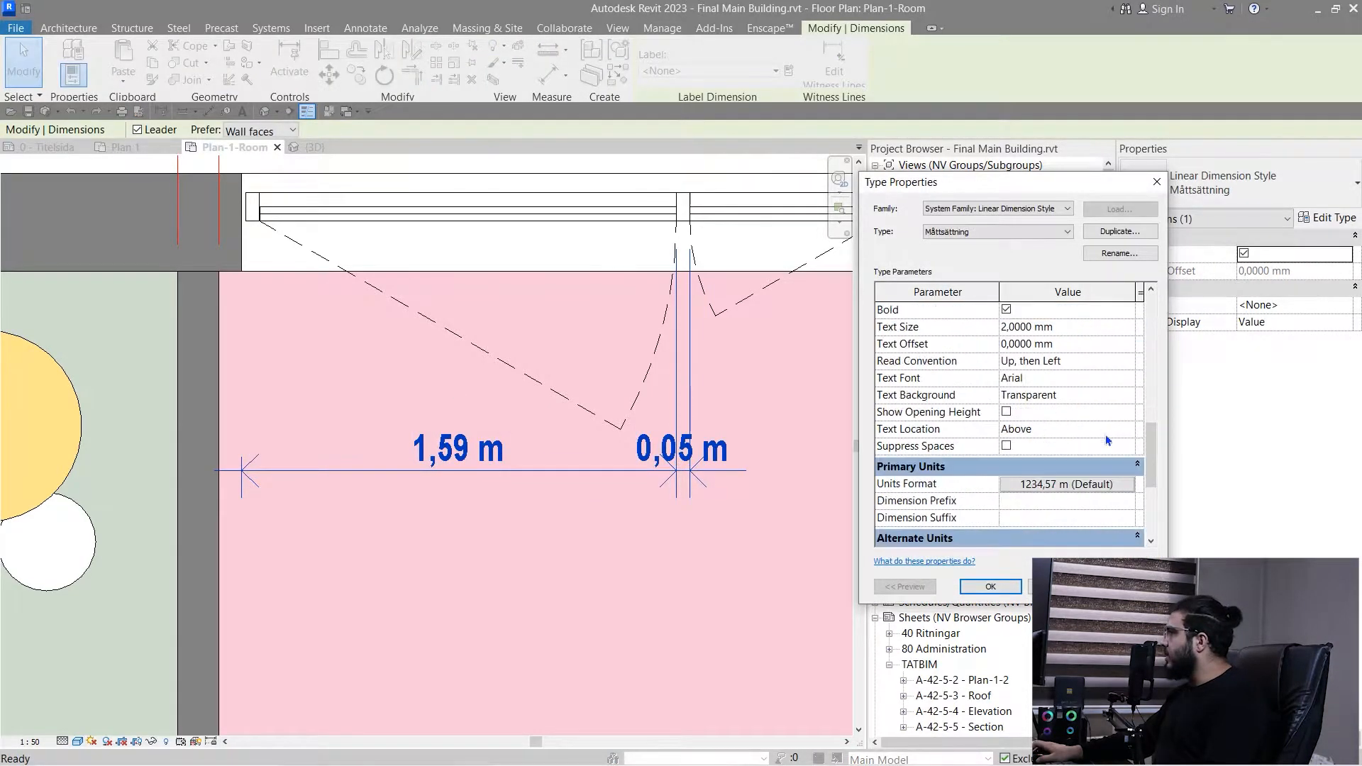
scroll(1133, 432, up, 1)
- Try an Opaque Text Background on the dimension type, and return it to Transparent
click(1134, 447)
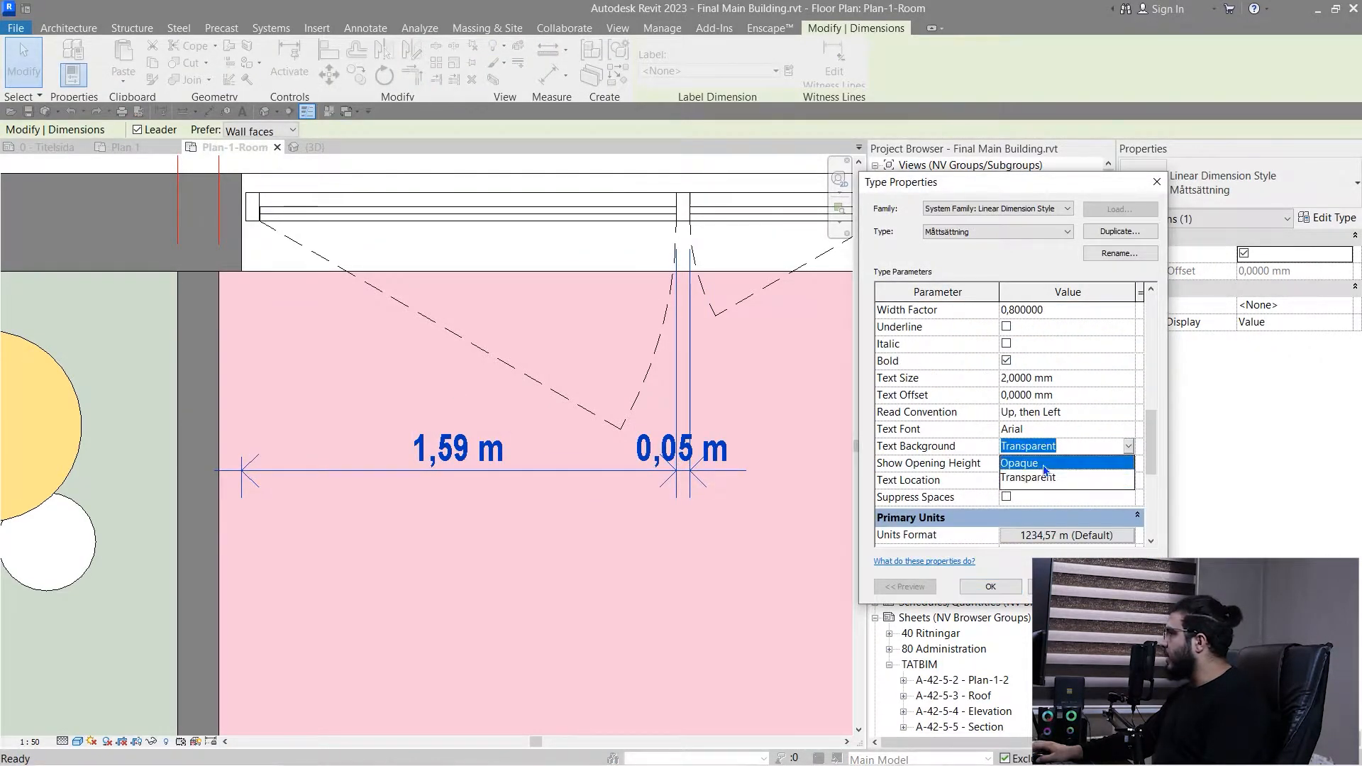
click(1107, 462)
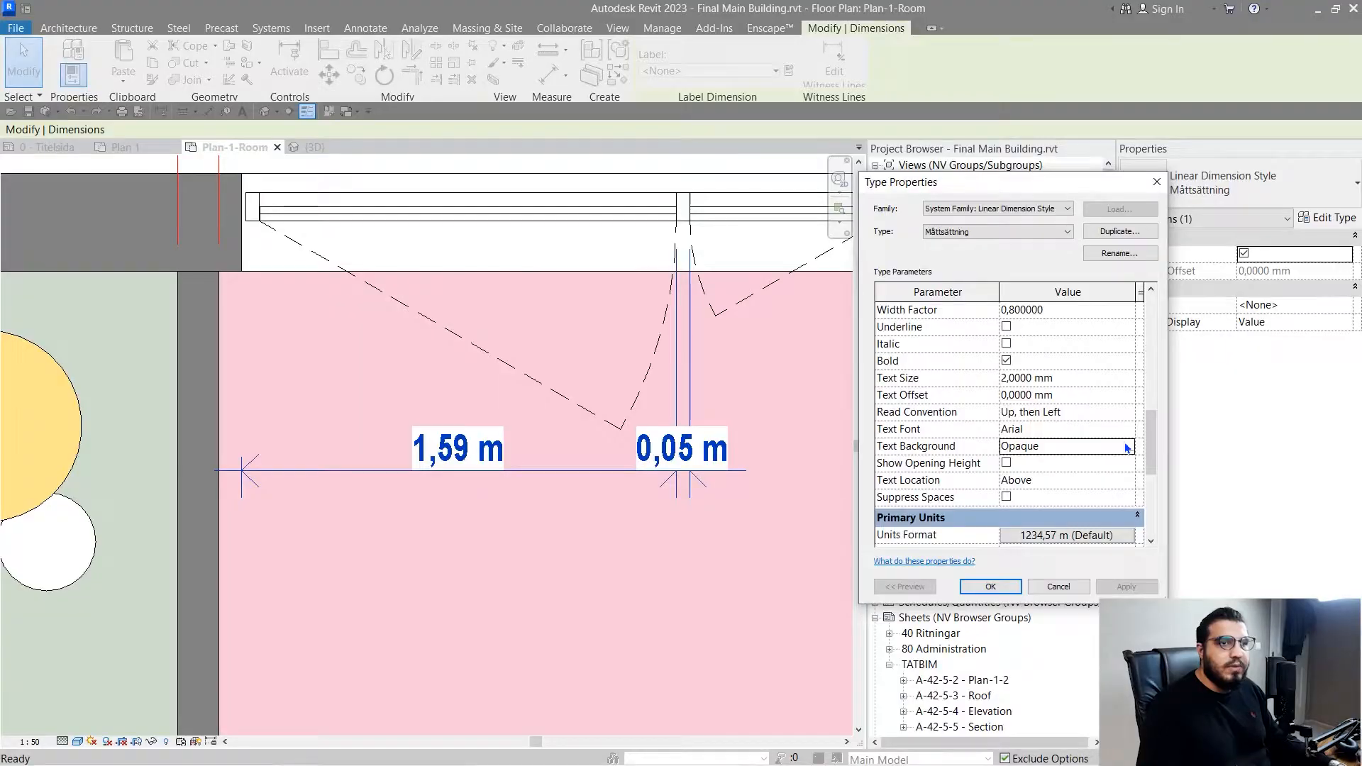
click(1131, 449)
click(1070, 479)
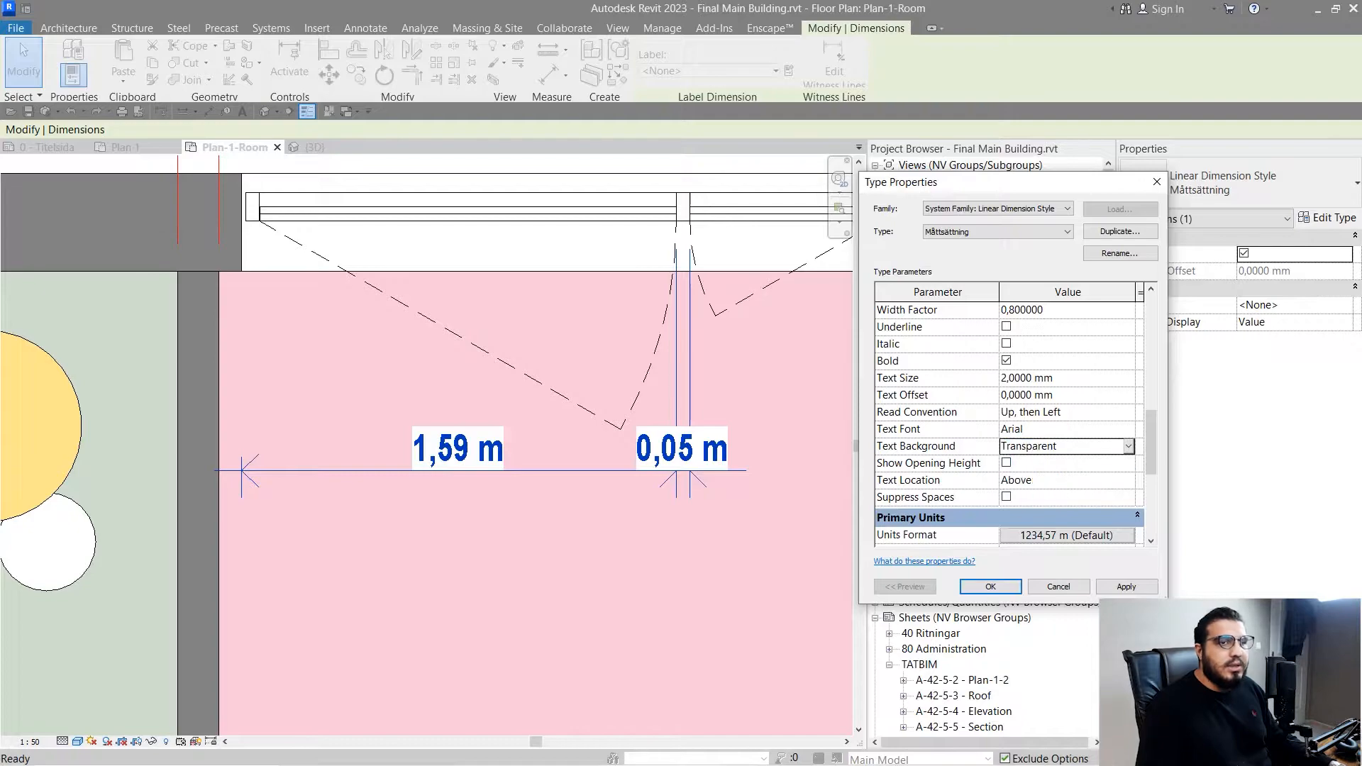
click(1133, 590)
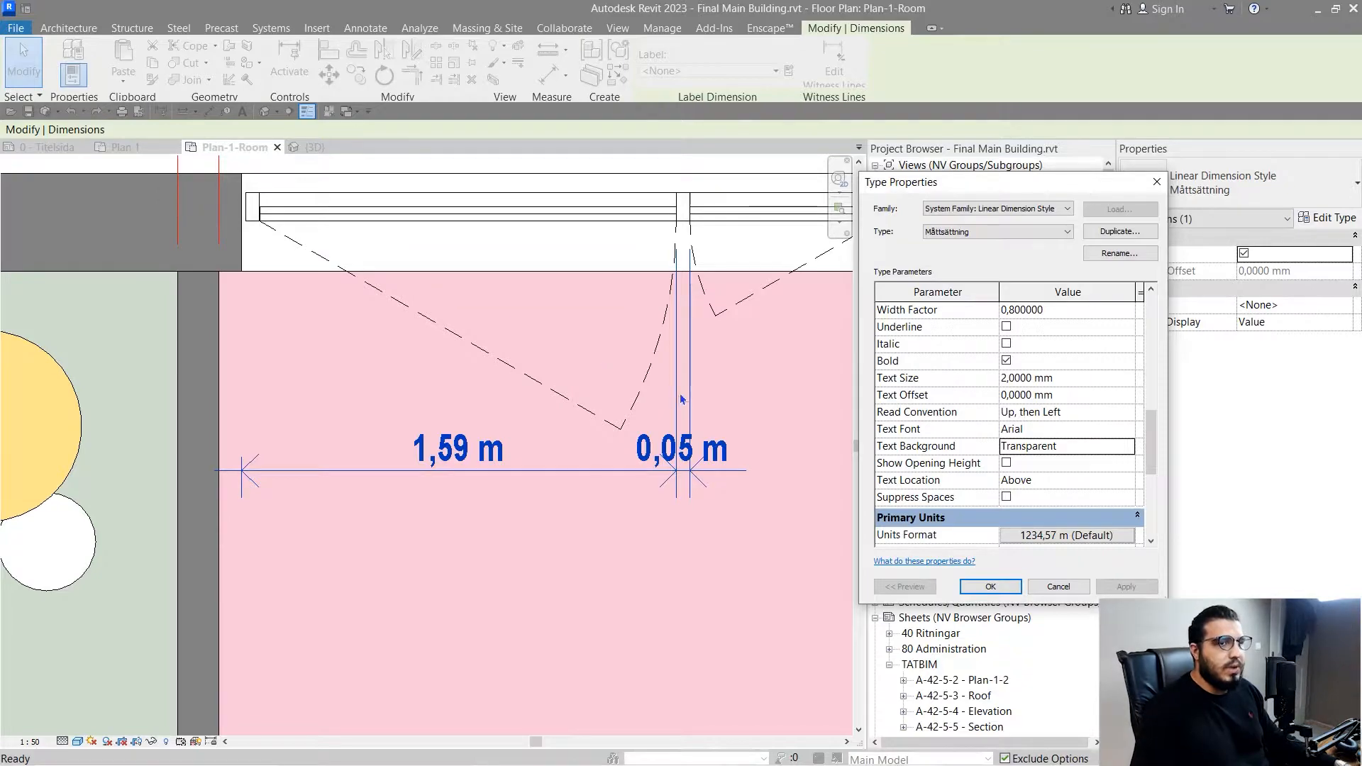
- Try Inline as the dimension type's Text Location, and return it to Above
scroll(940, 468, down, 1)
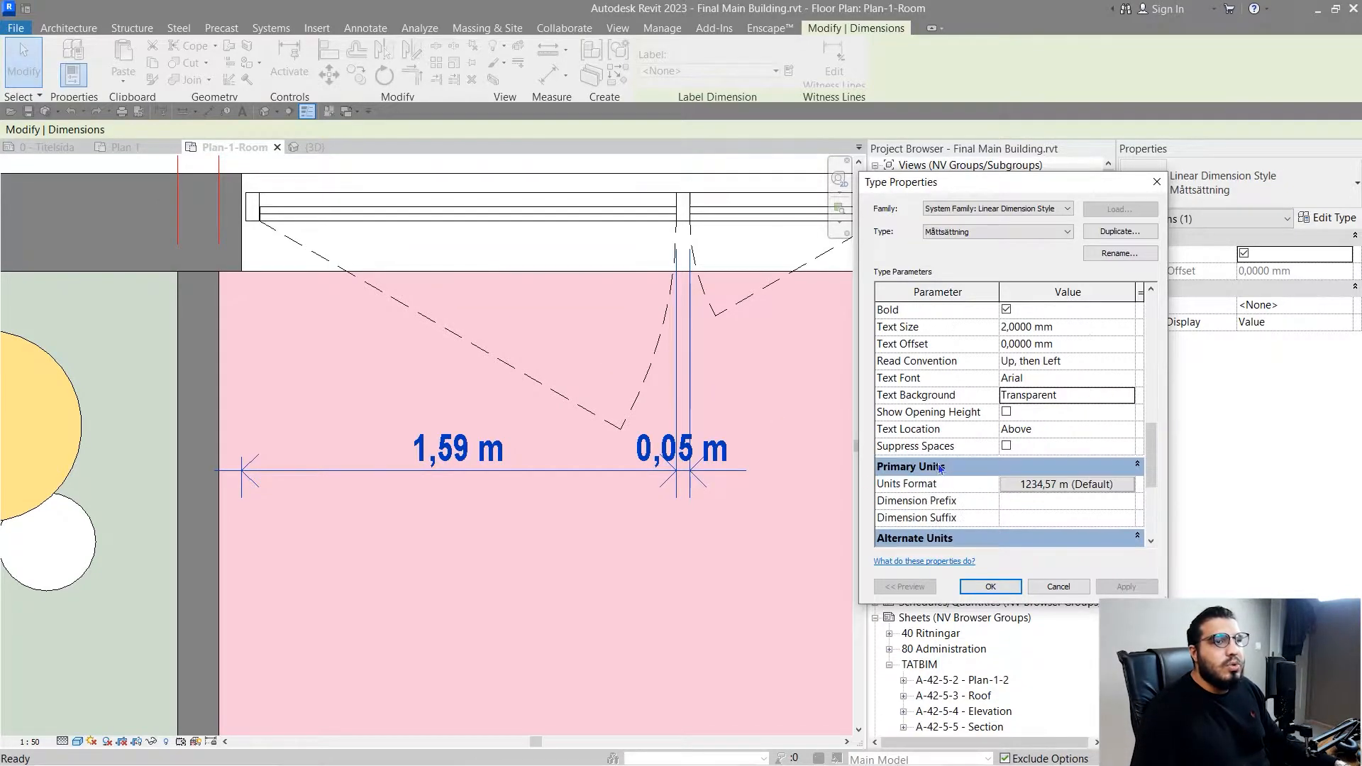
click(1129, 430)
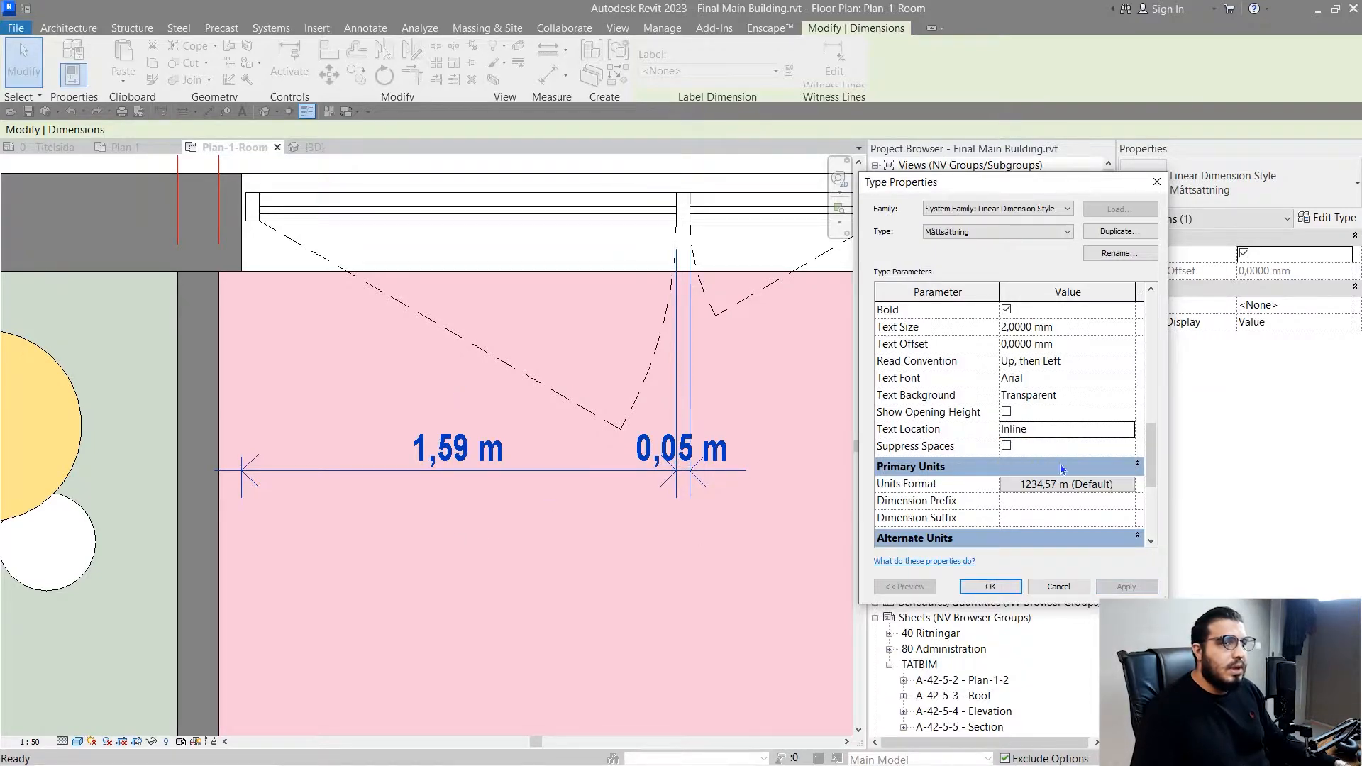
click(1134, 431)
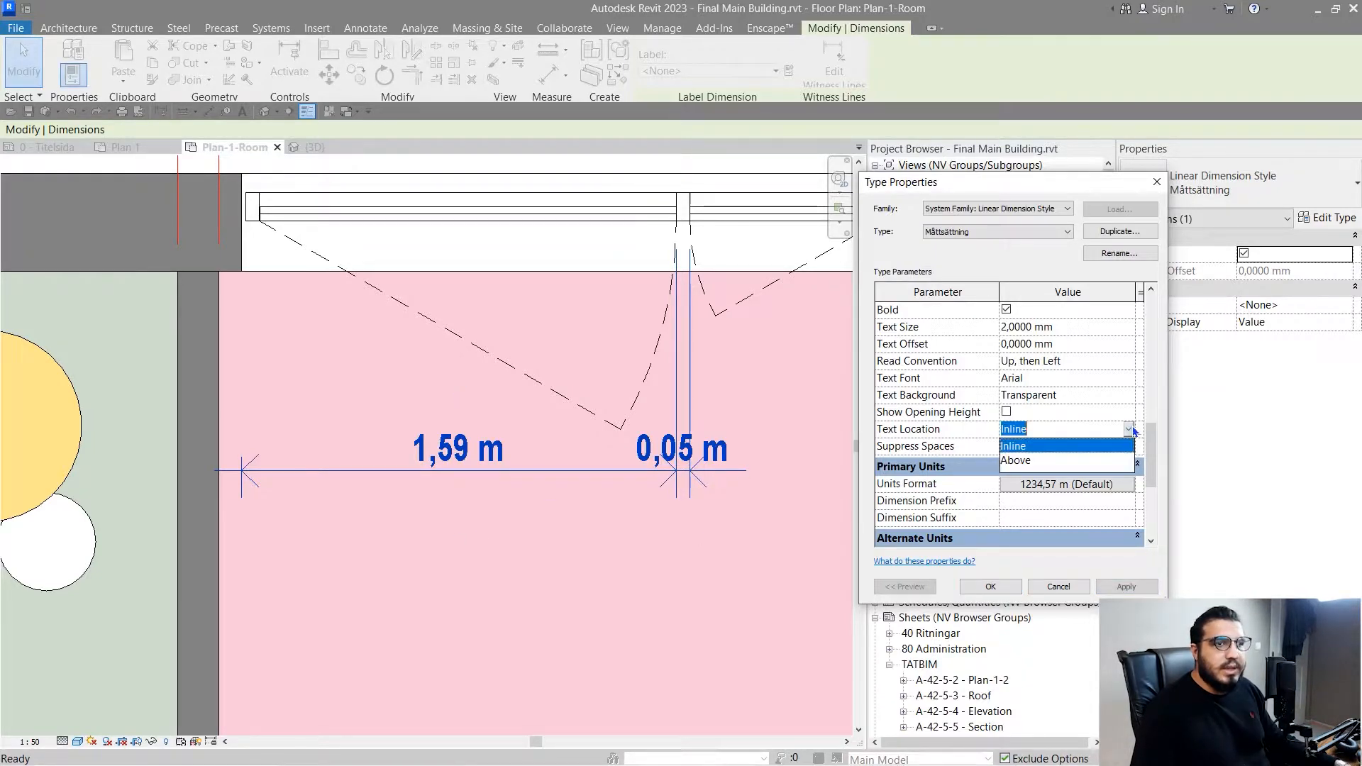
click(1038, 462)
click(1128, 585)
- Open the dimension type's primary Units Format and choose Decimeters as the units
scroll(1024, 432, down, 1)
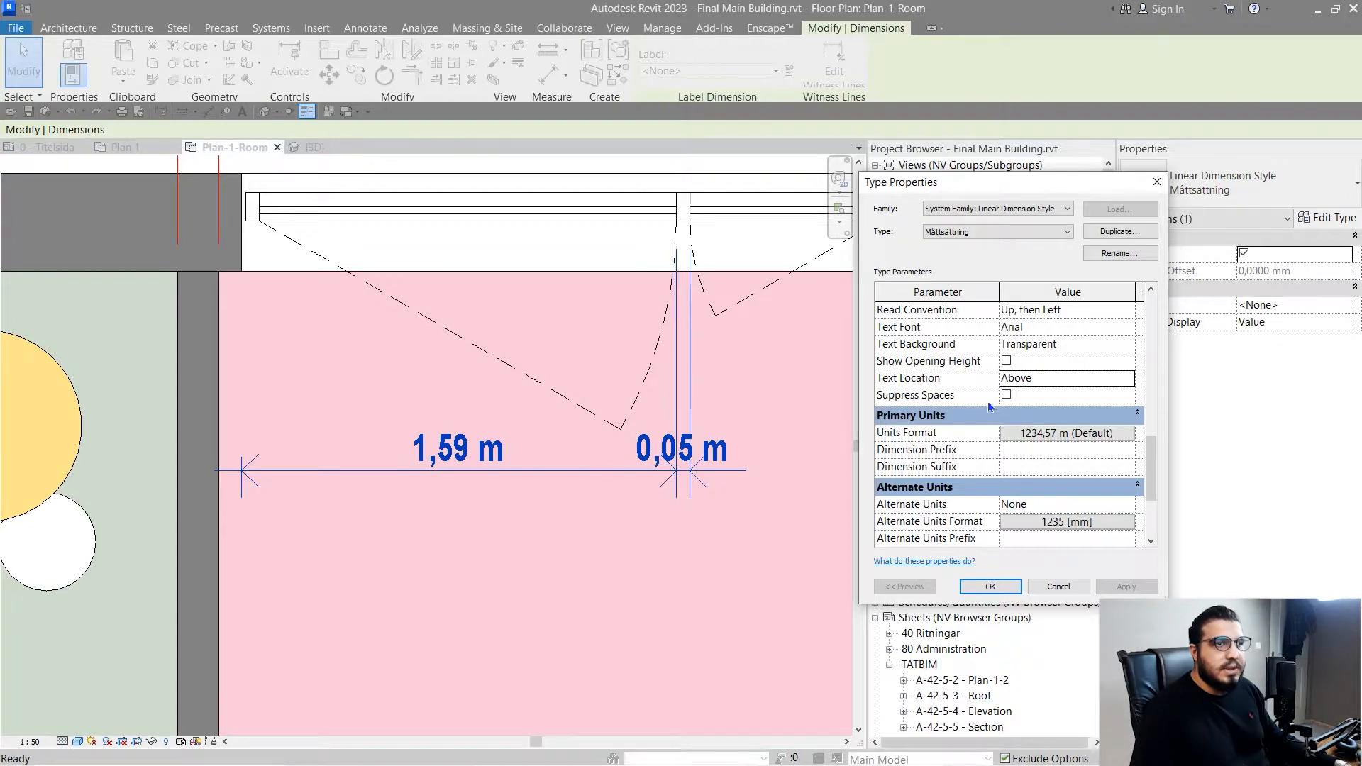
scroll(941, 434, down, 3)
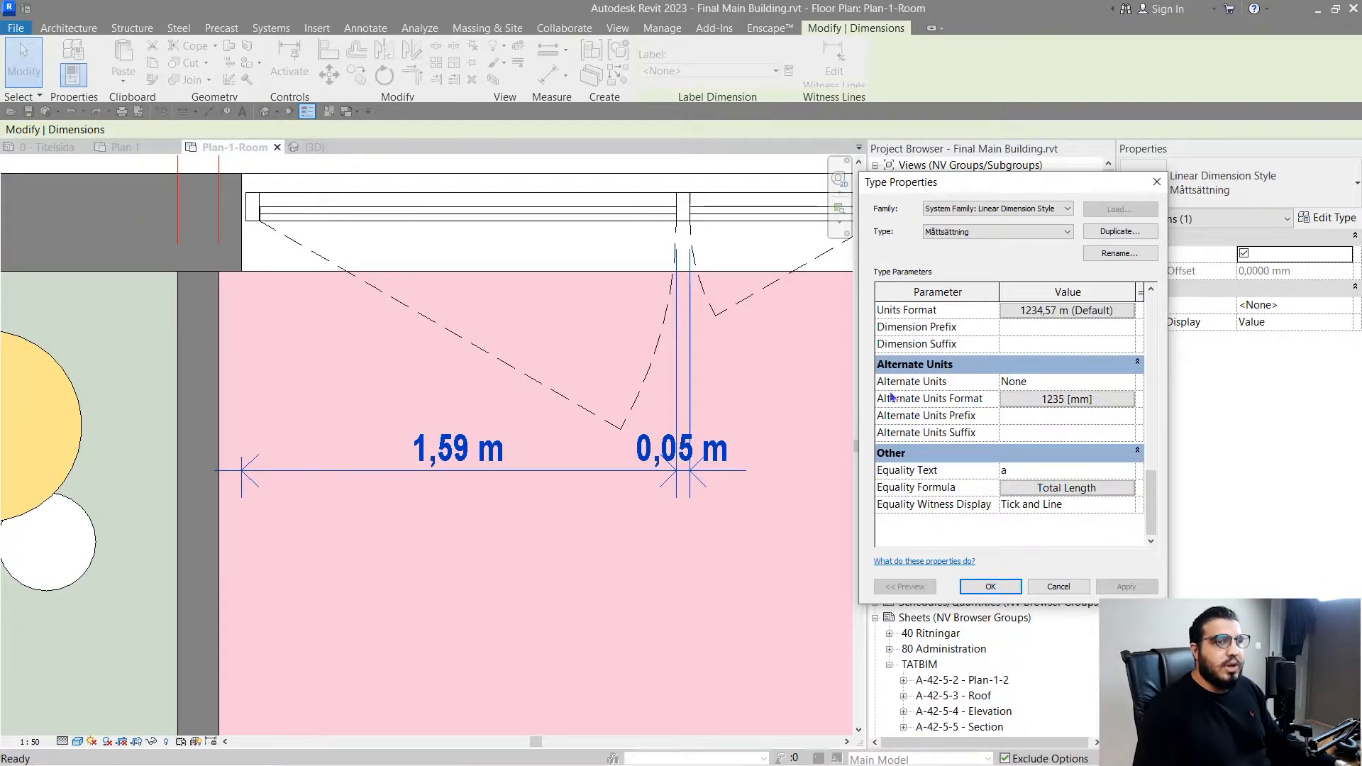
scroll(943, 432, up, 3)
scroll(1045, 471, down, 1)
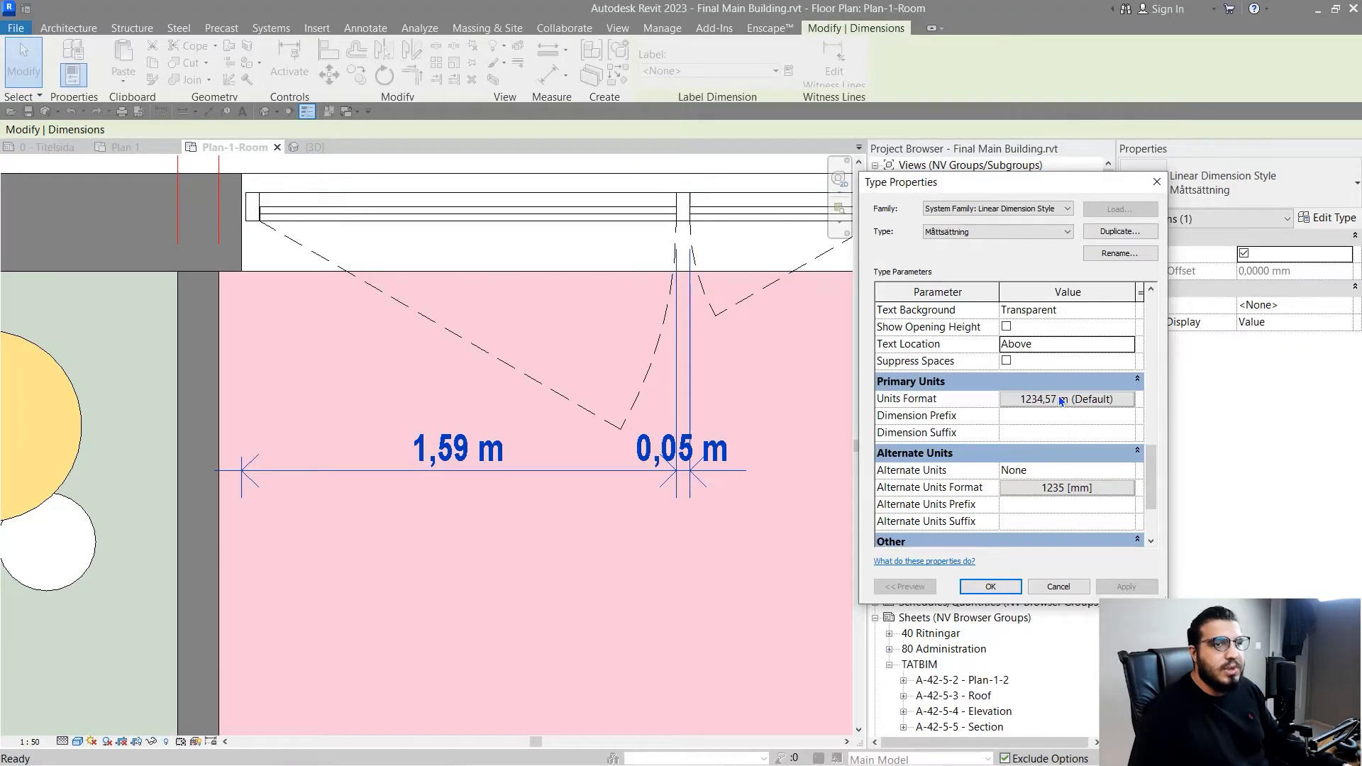
click(1059, 399)
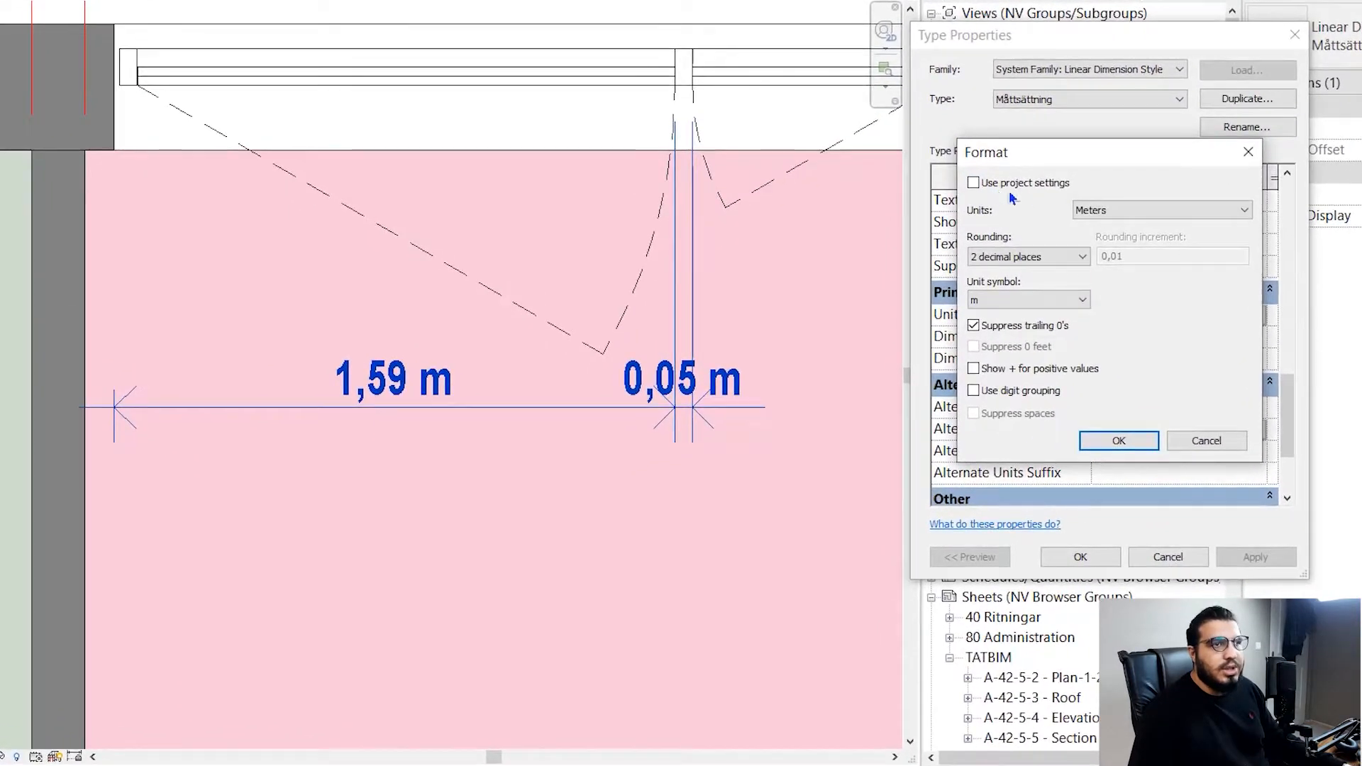
click(1140, 210)
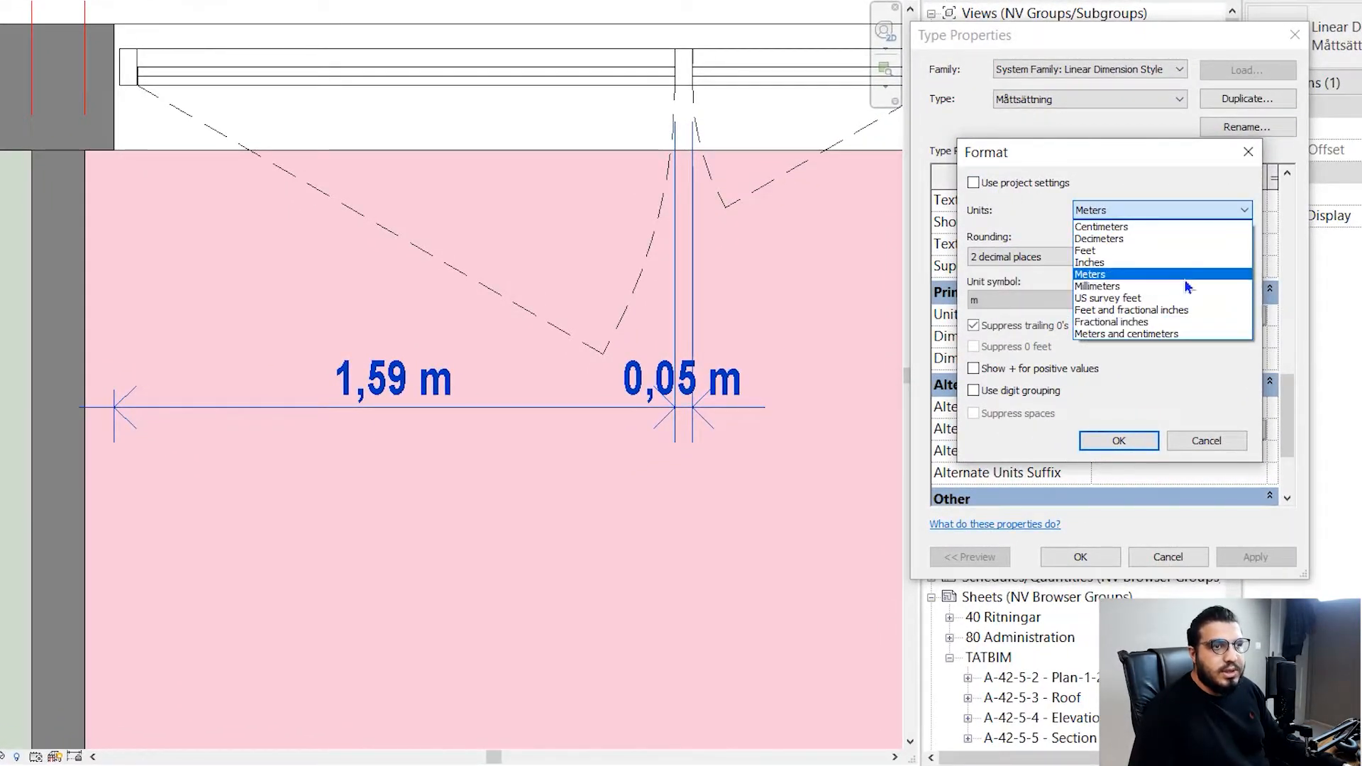
click(1145, 240)
- Set the units format's rounding to 0 decimal places, keep the dm unit symbol, and accept the format and type changes
click(1058, 256)
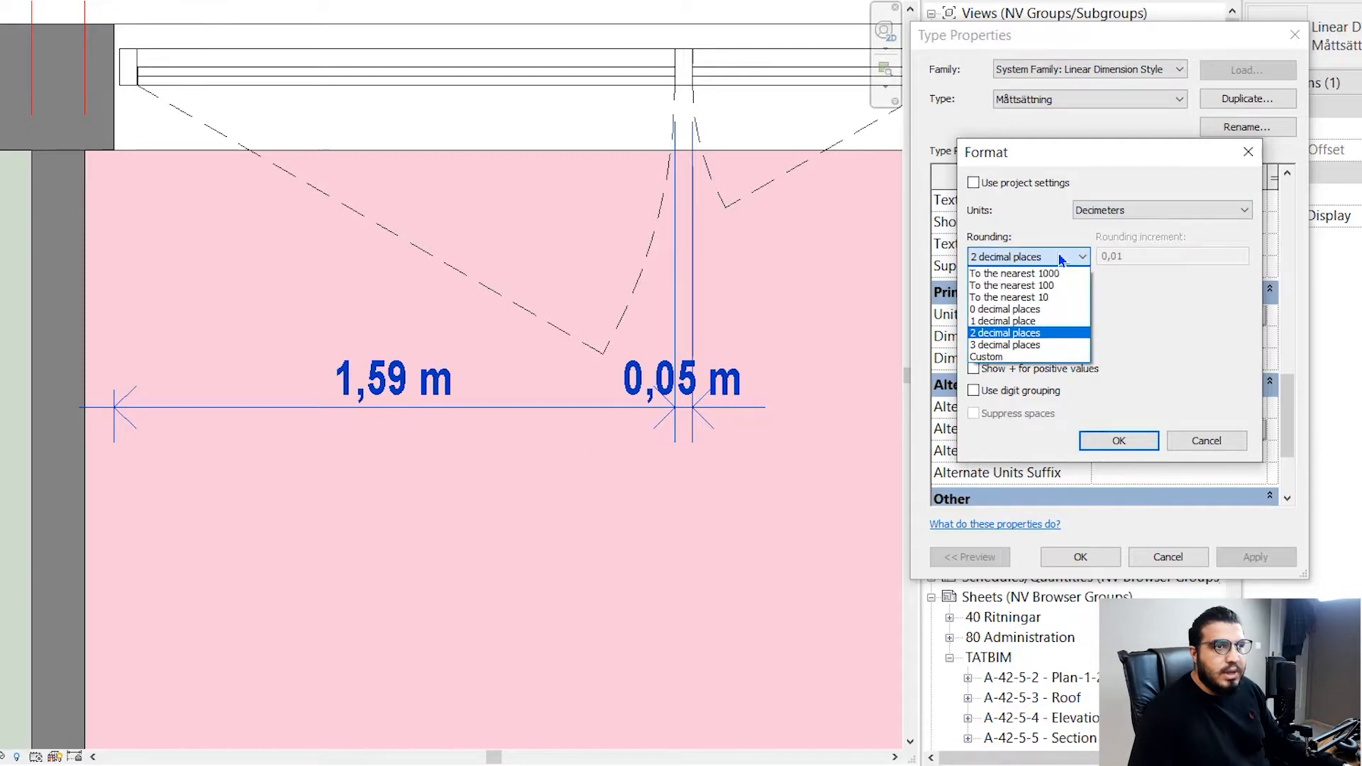
click(1032, 323)
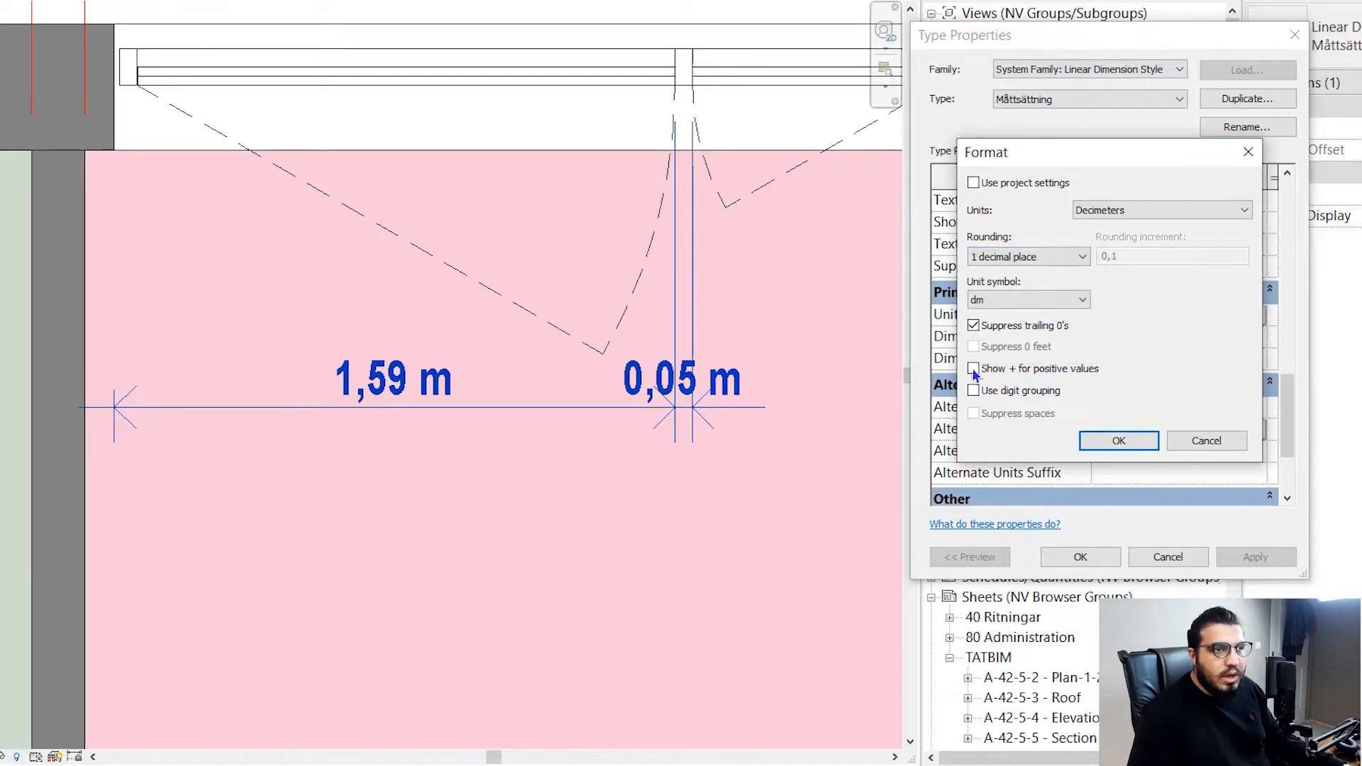
click(1007, 260)
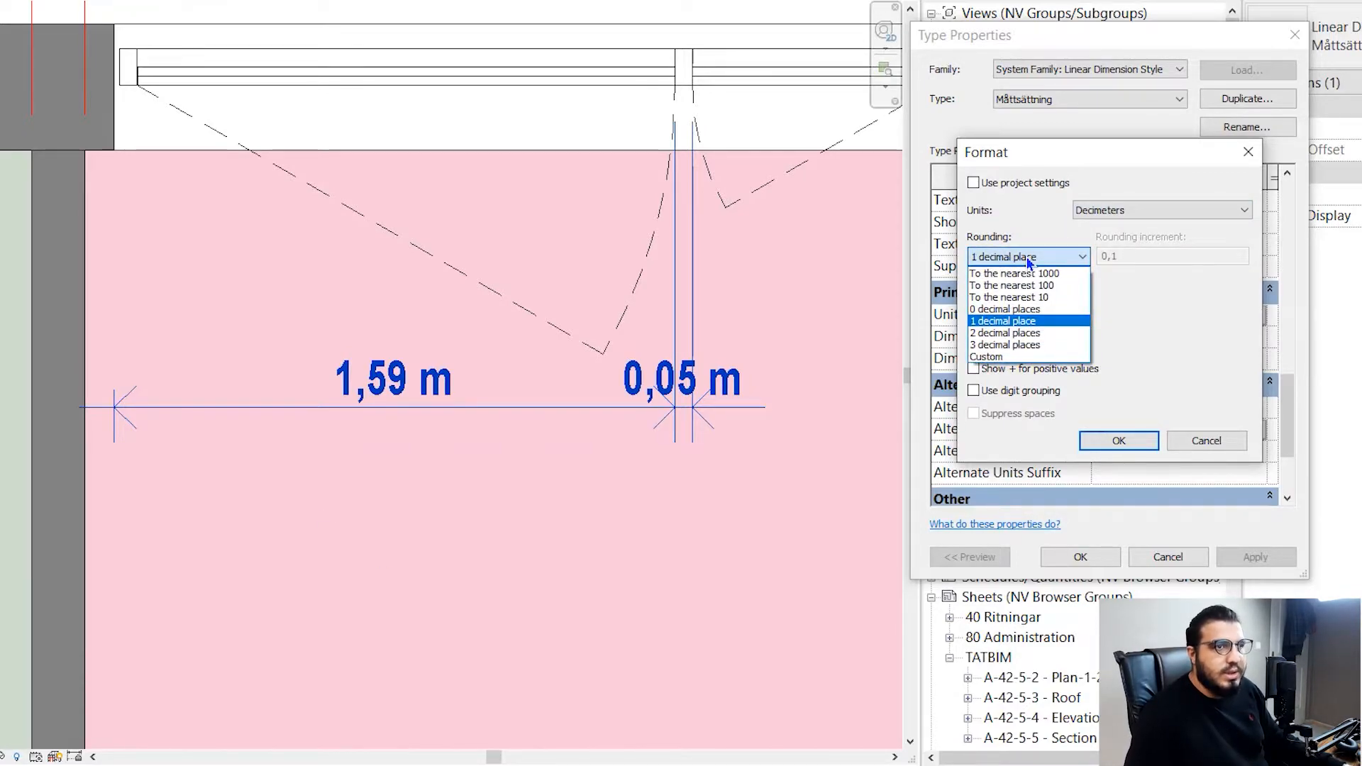
click(1025, 310)
click(1034, 299)
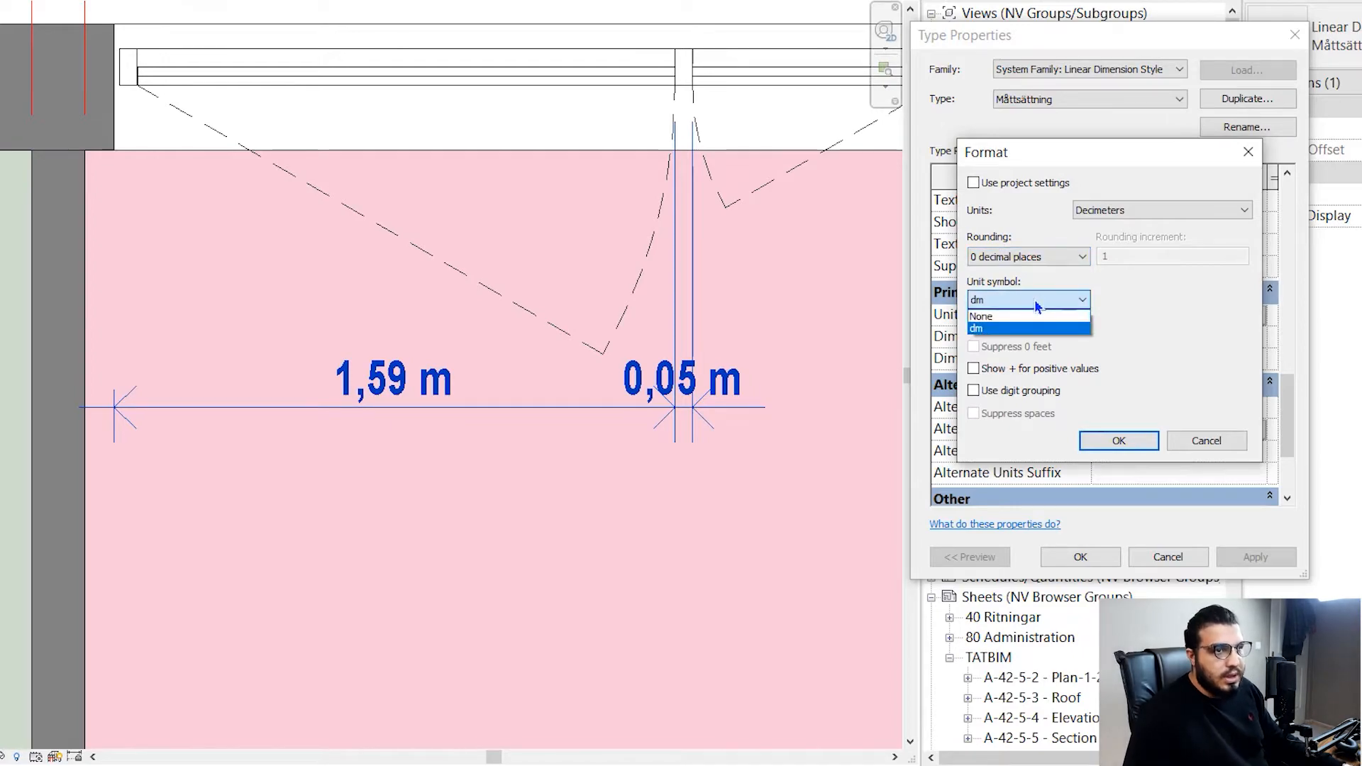
click(1034, 299)
click(1101, 437)
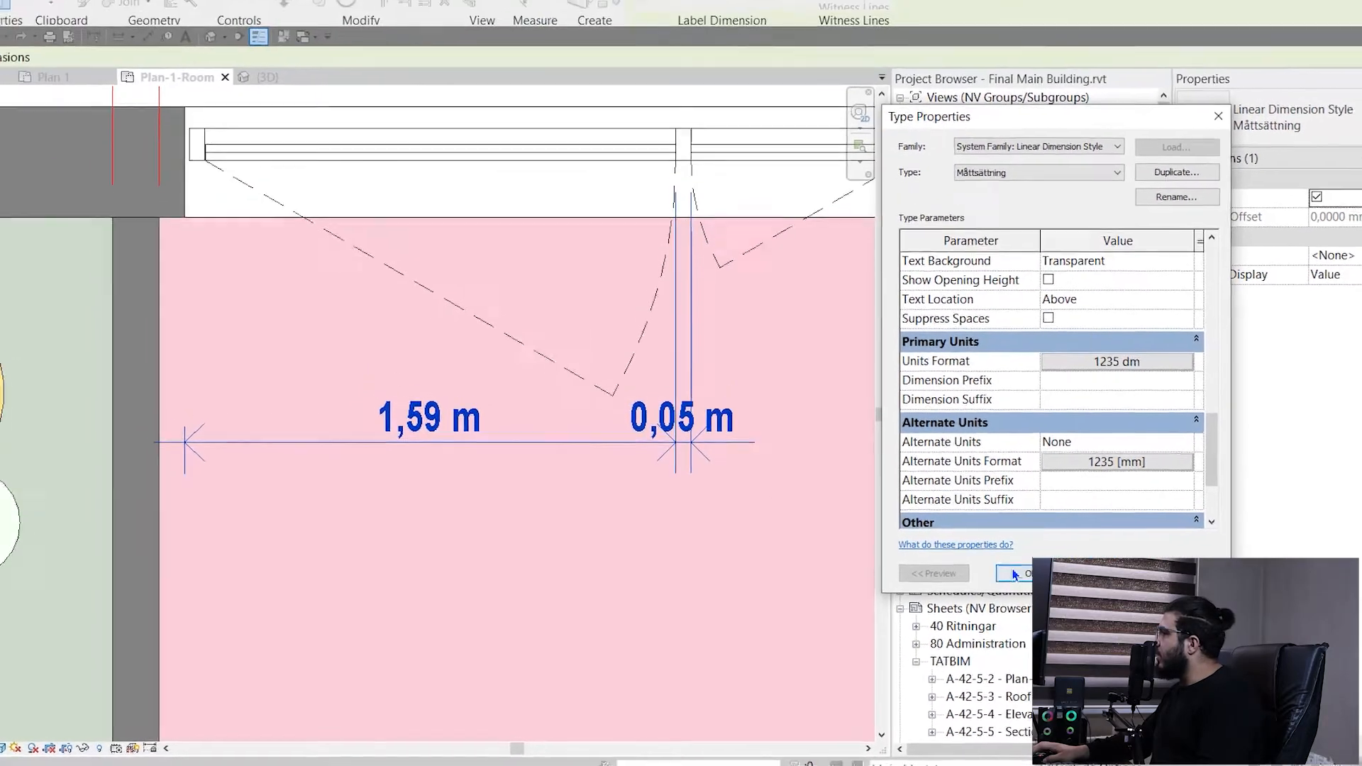
click(1080, 555)
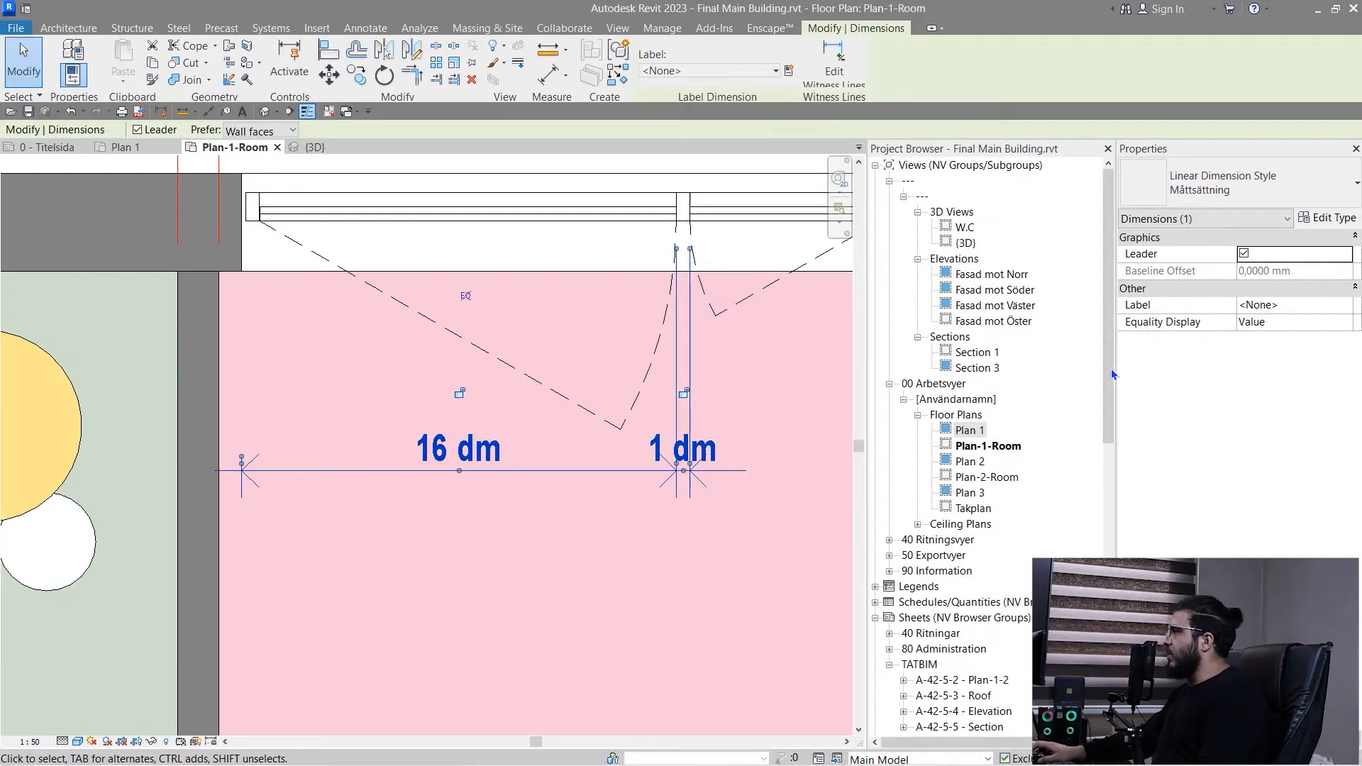
middle_drag(721, 467, 680, 480)
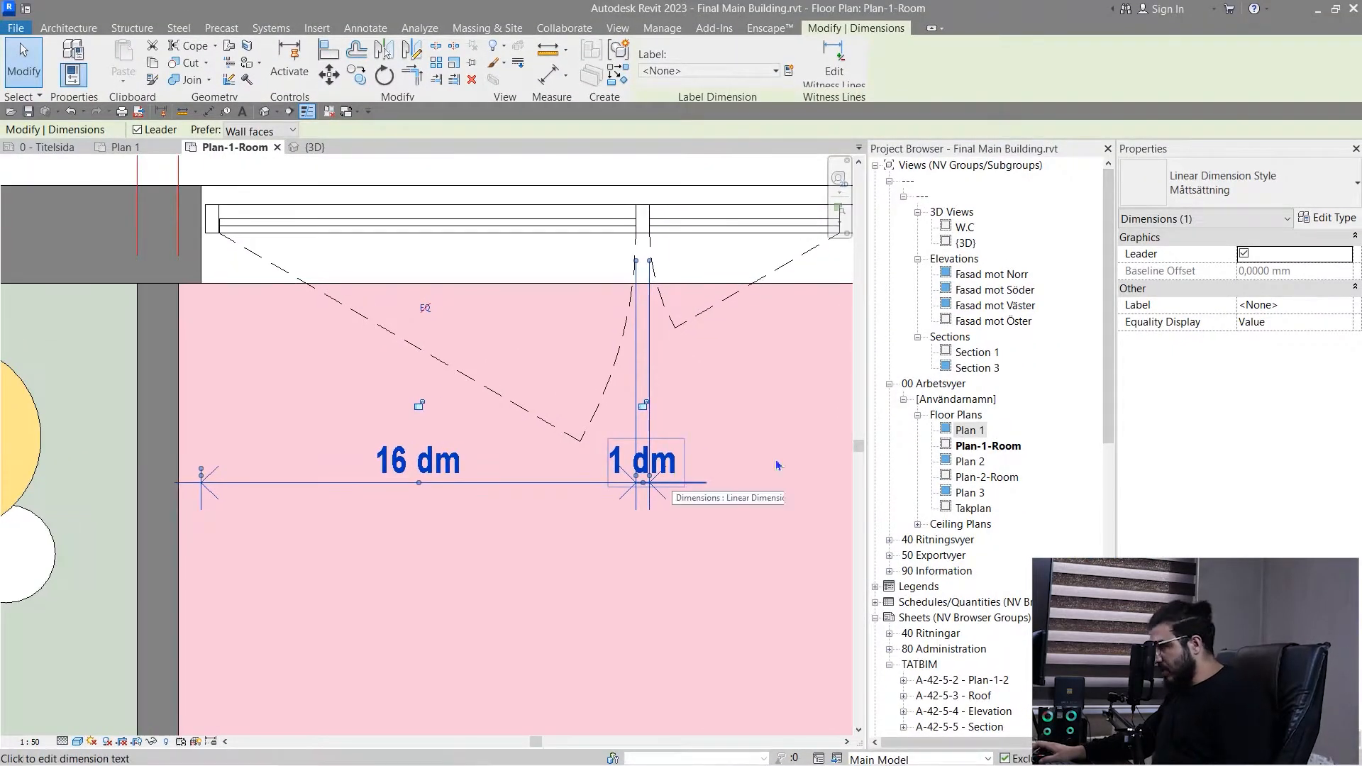
- Change the Måttsättning dimension type's primary Units Format to Centimeters and accept the format and type changes
click(1326, 218)
scroll(981, 397, down, 10)
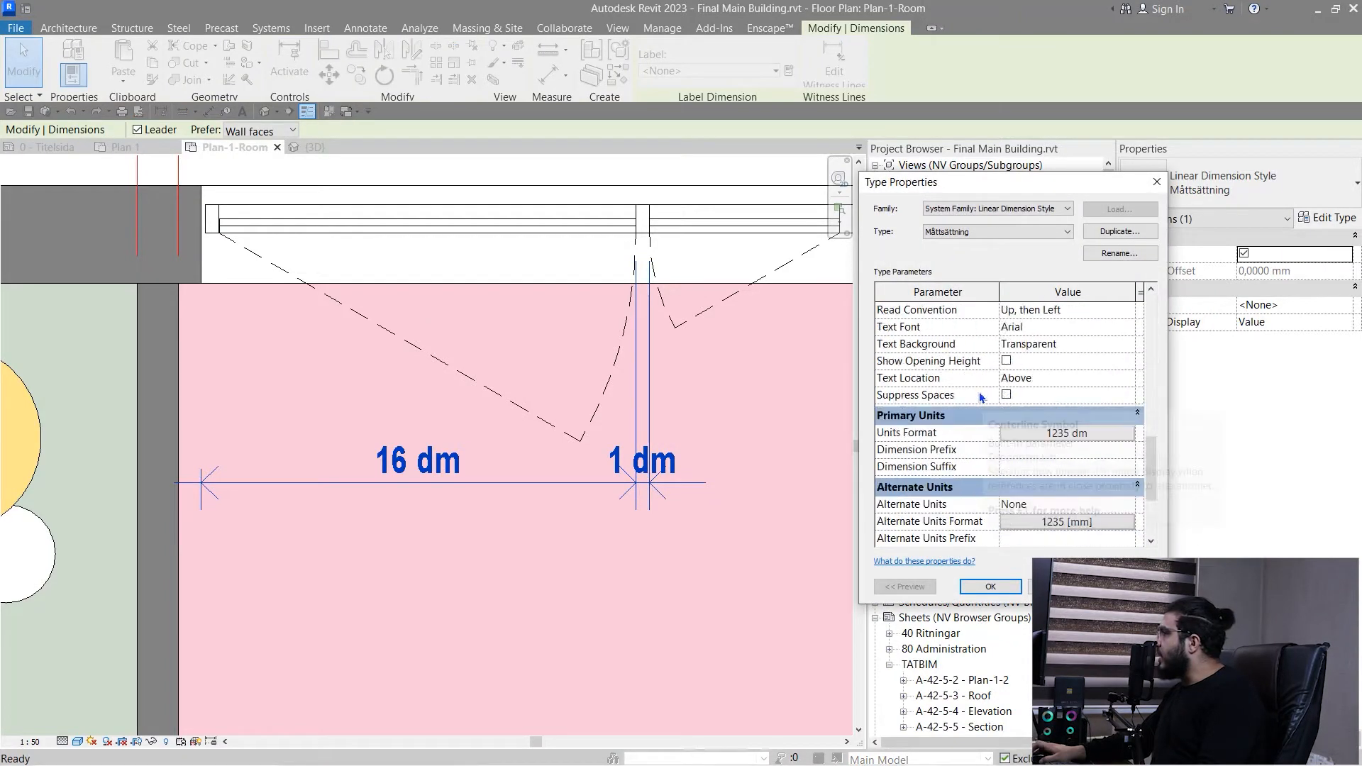
scroll(1010, 418, up, 2)
click(1049, 535)
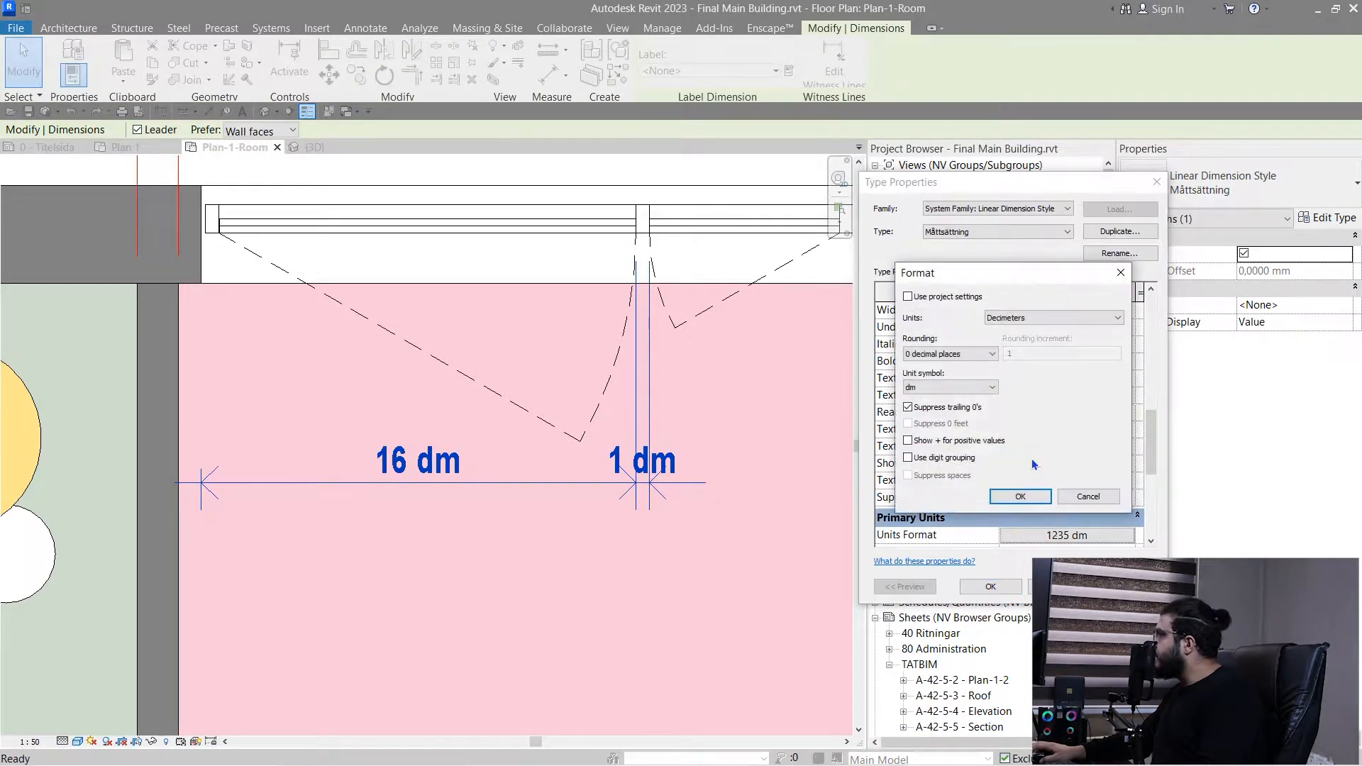
click(1028, 317)
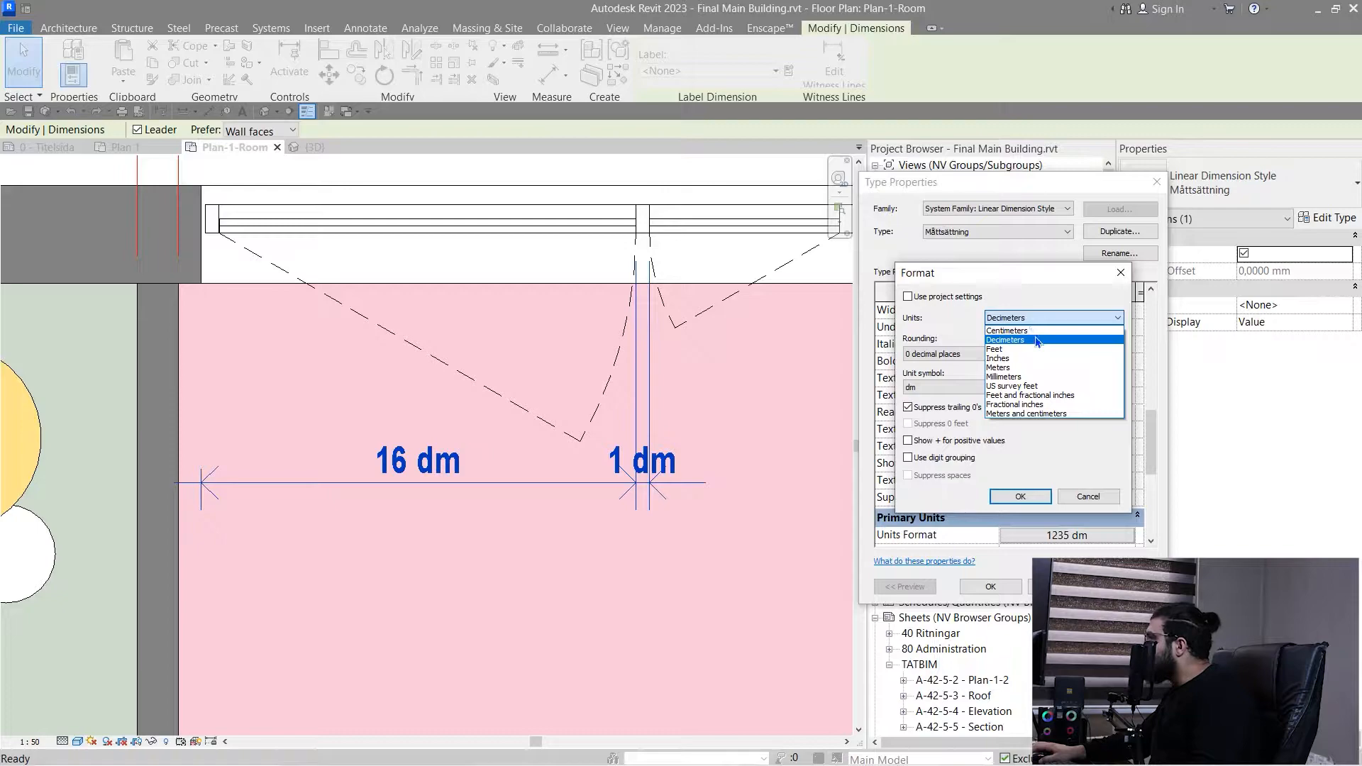
click(1011, 330)
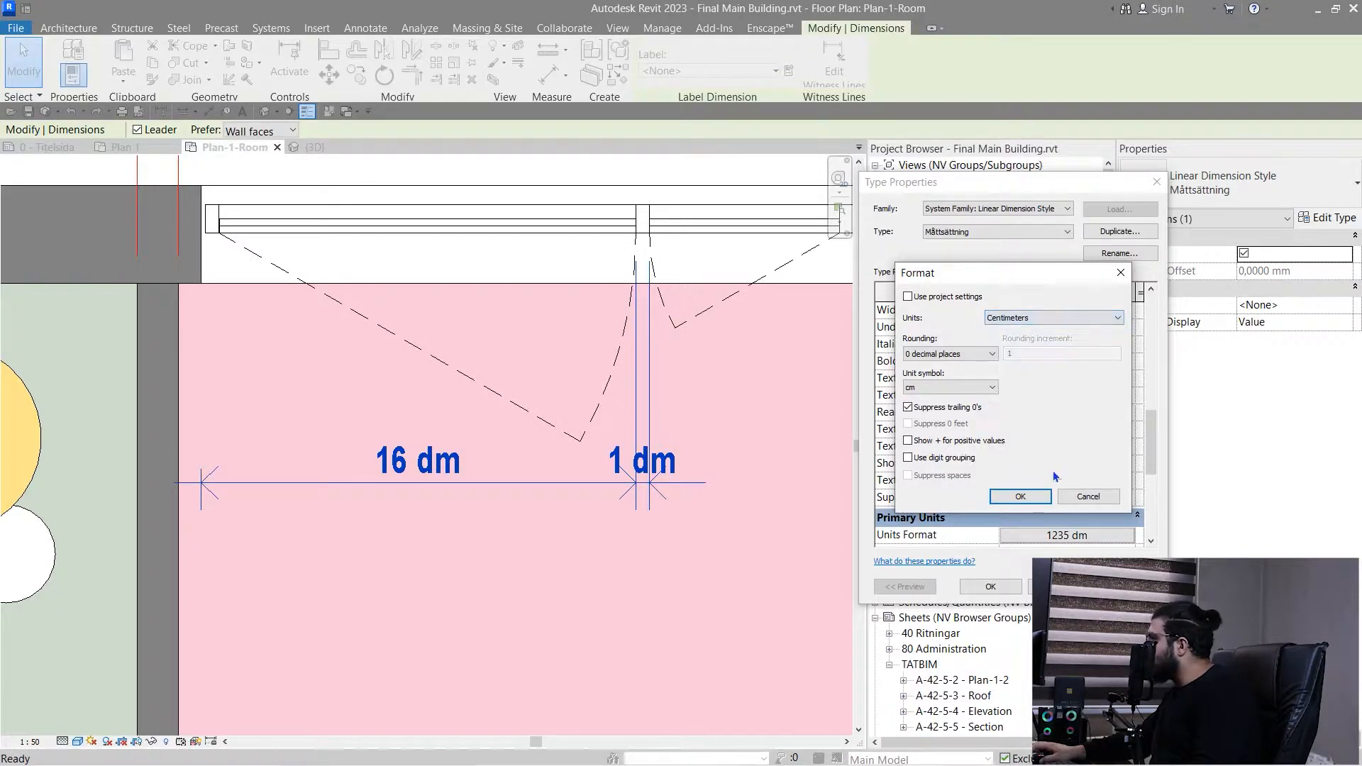
click(1014, 496)
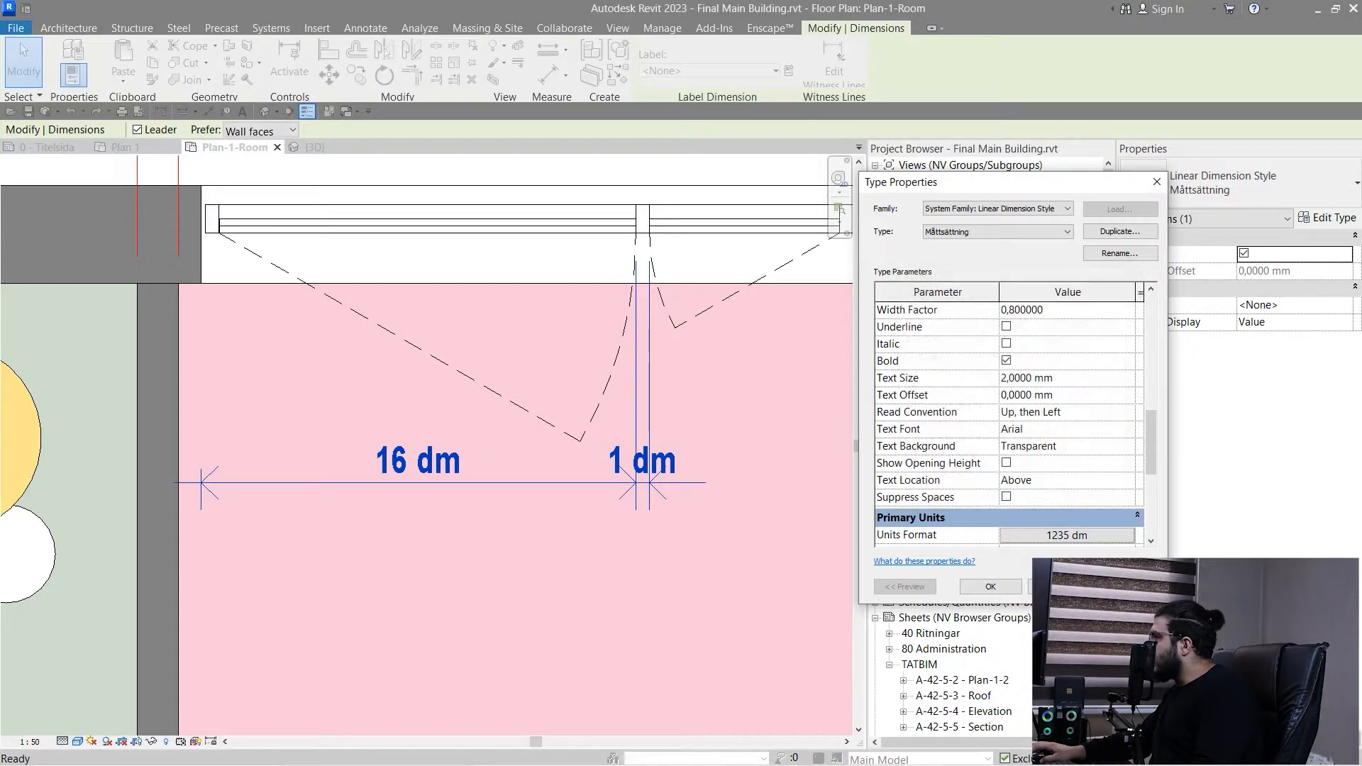
click(1010, 587)
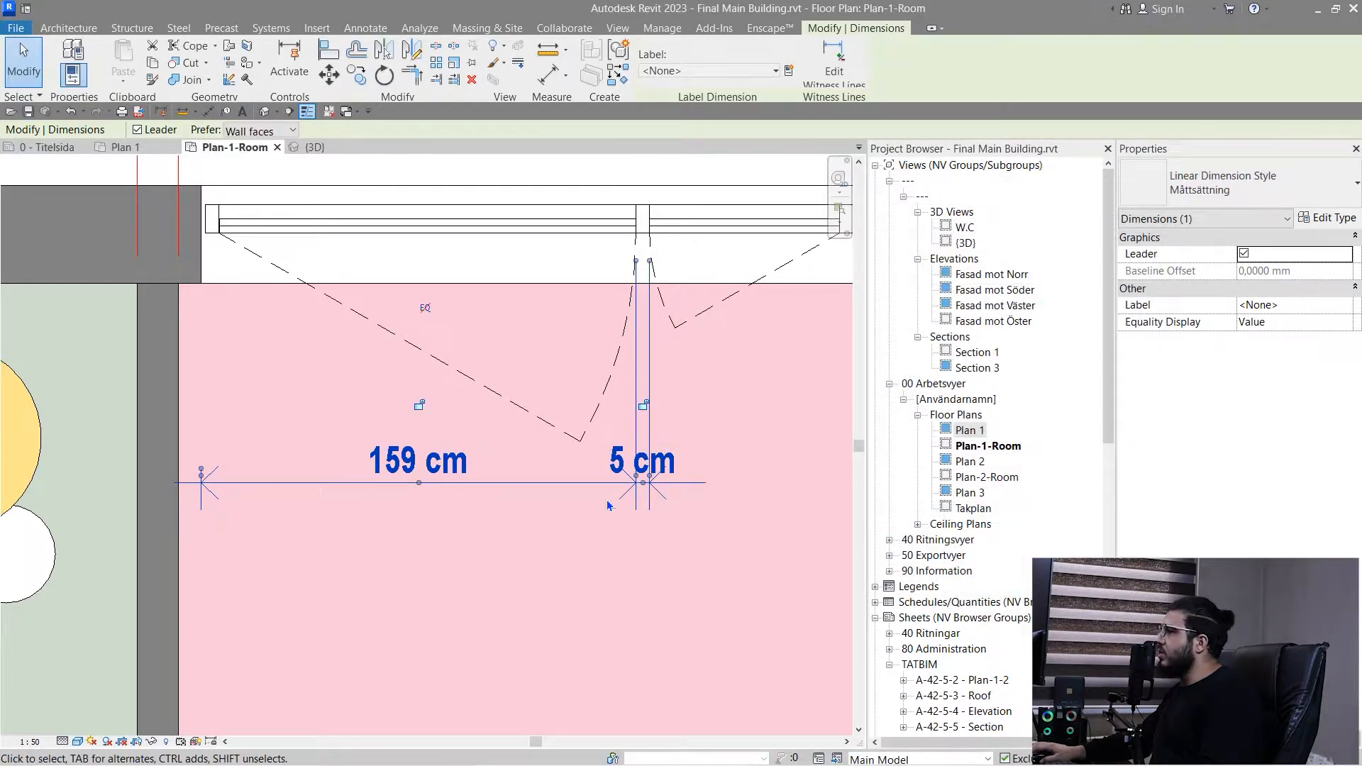
- Set the dimension type's Alternate Units to Below and choose Inches in the Alternate Units Format
click(1326, 220)
scroll(1029, 397, down, 5)
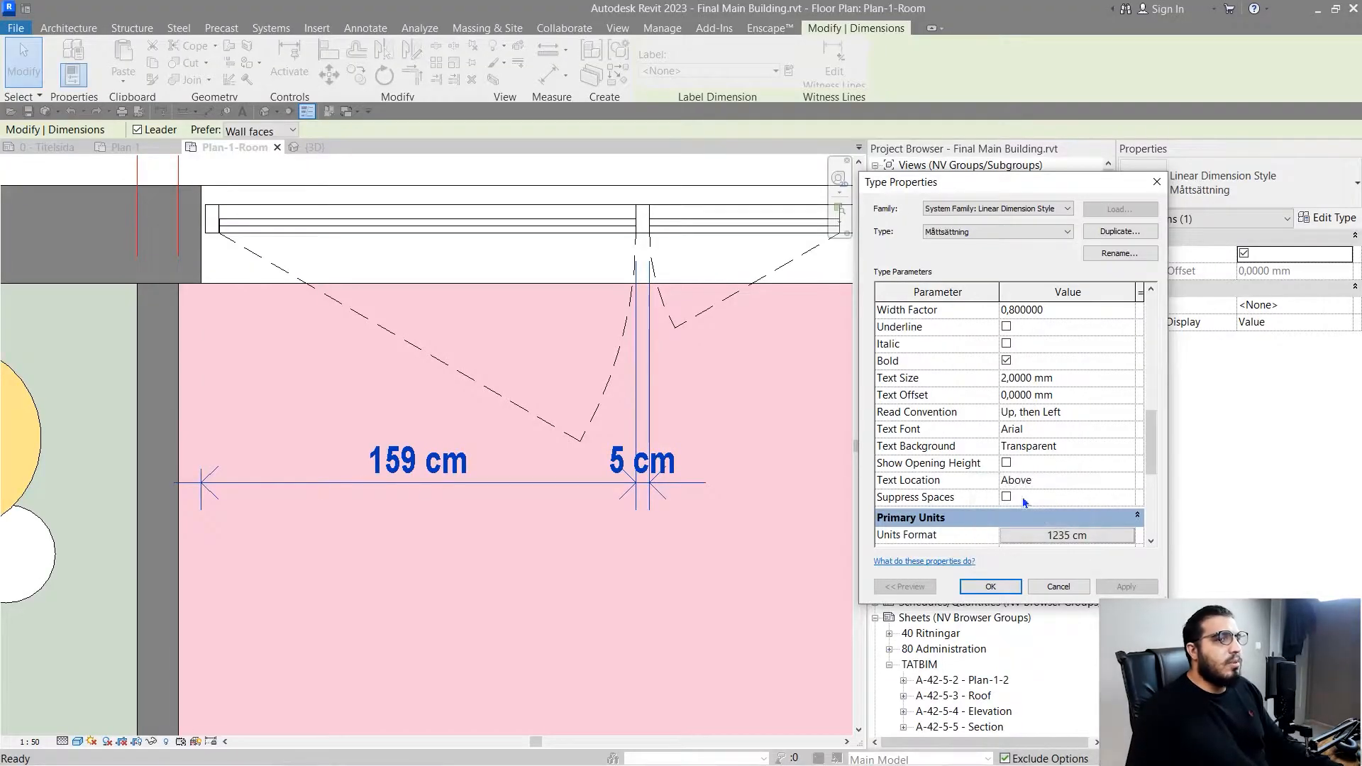
scroll(1005, 438, down, 4)
scroll(1003, 454, up, 2)
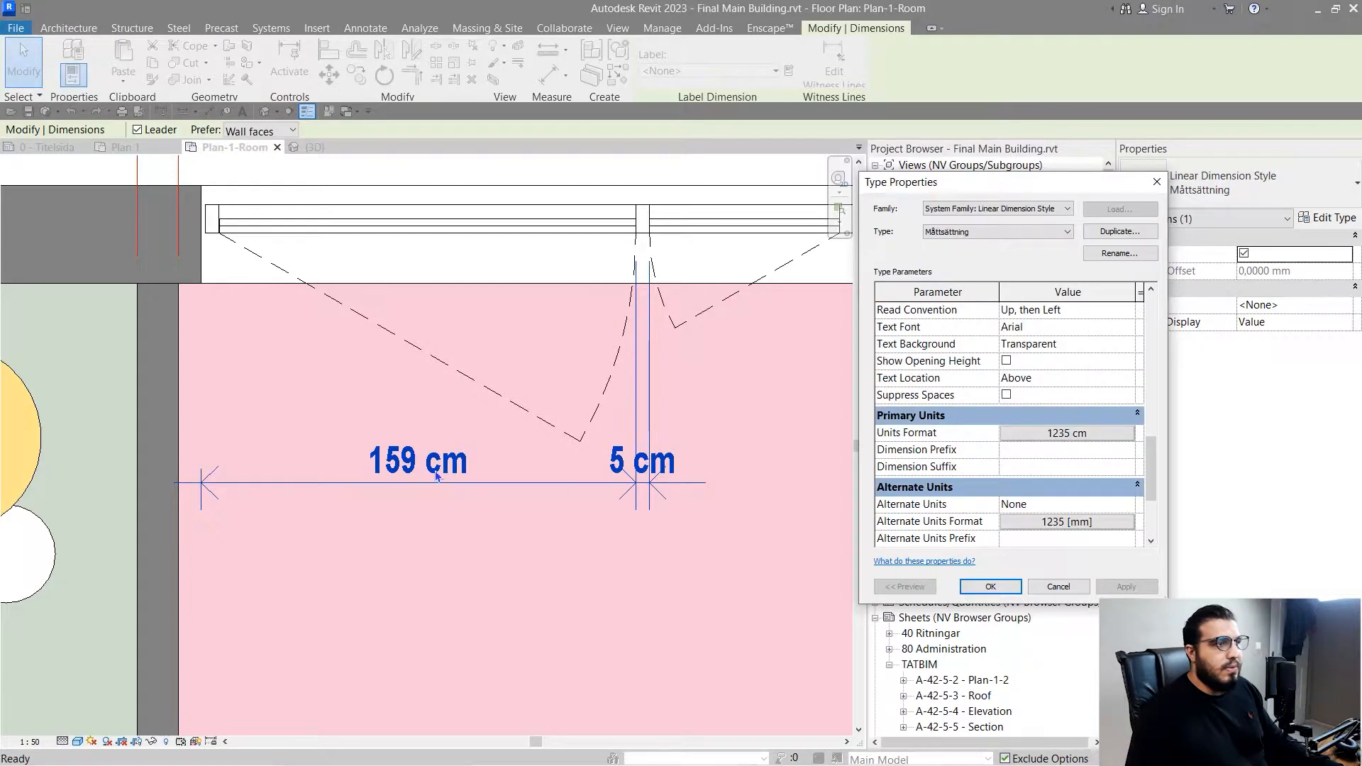
scroll(945, 425, down, 1)
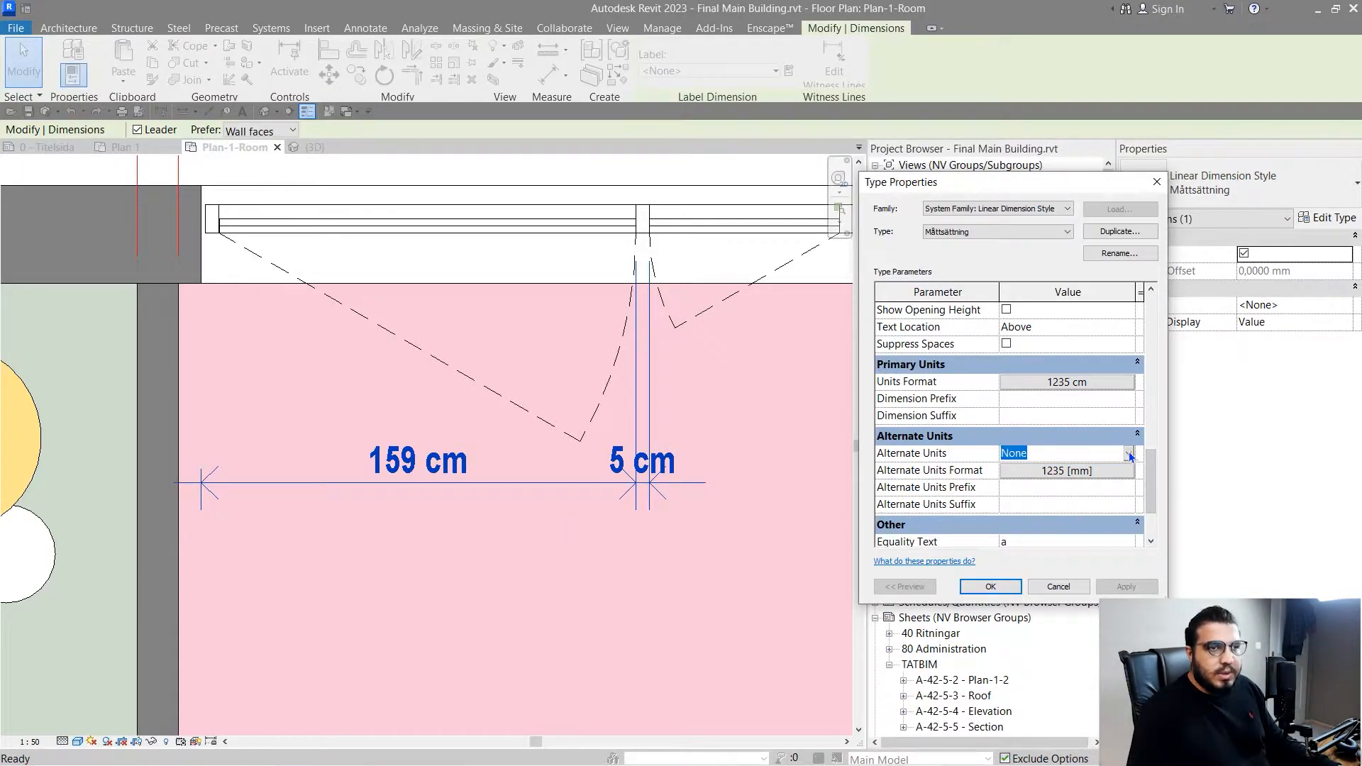
click(1129, 454)
click(1019, 499)
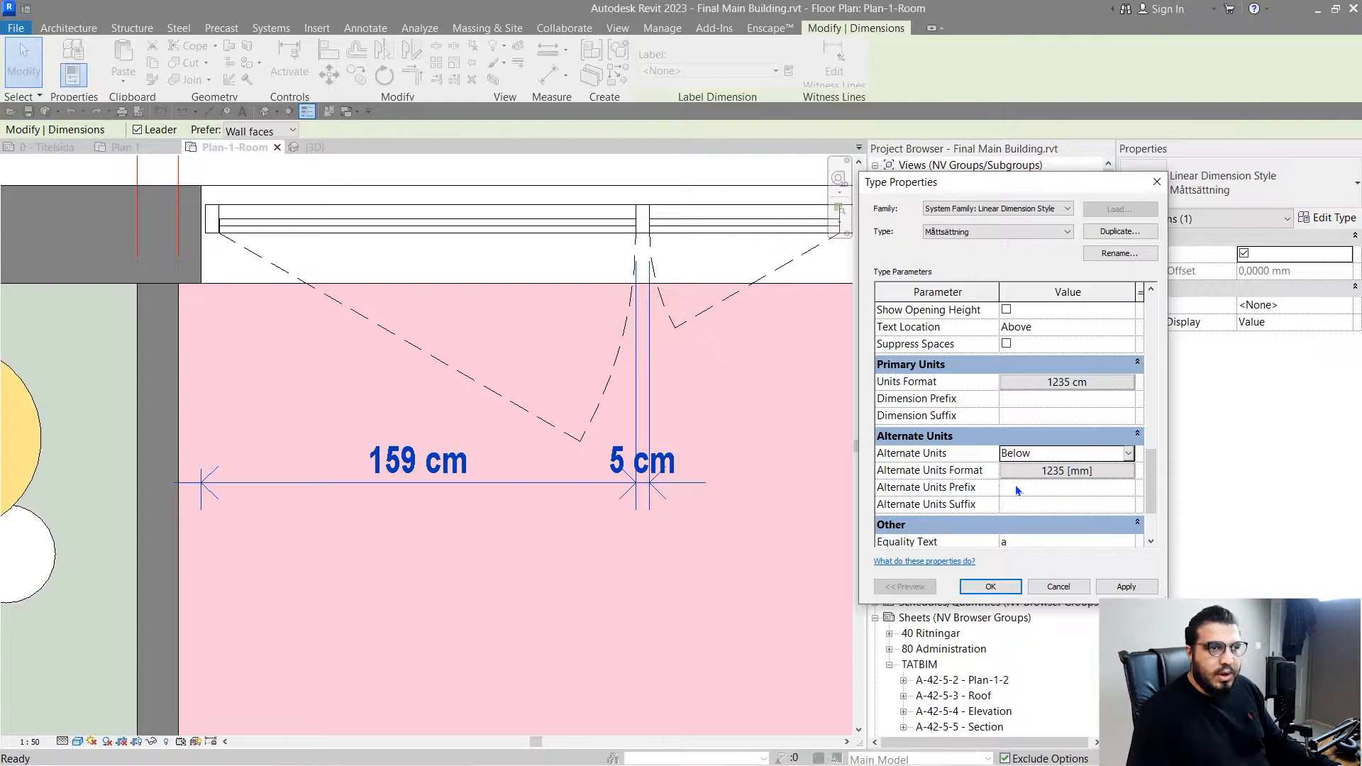
click(1043, 471)
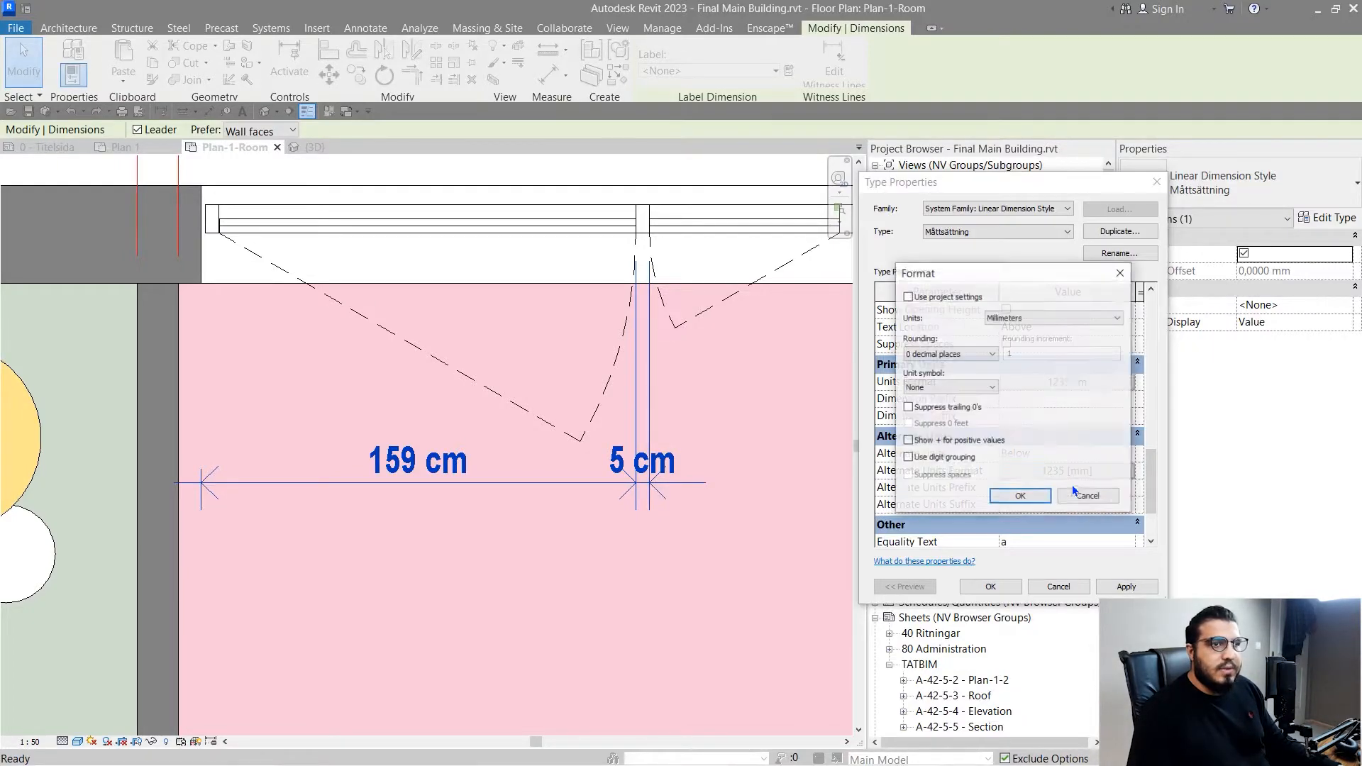
click(1027, 317)
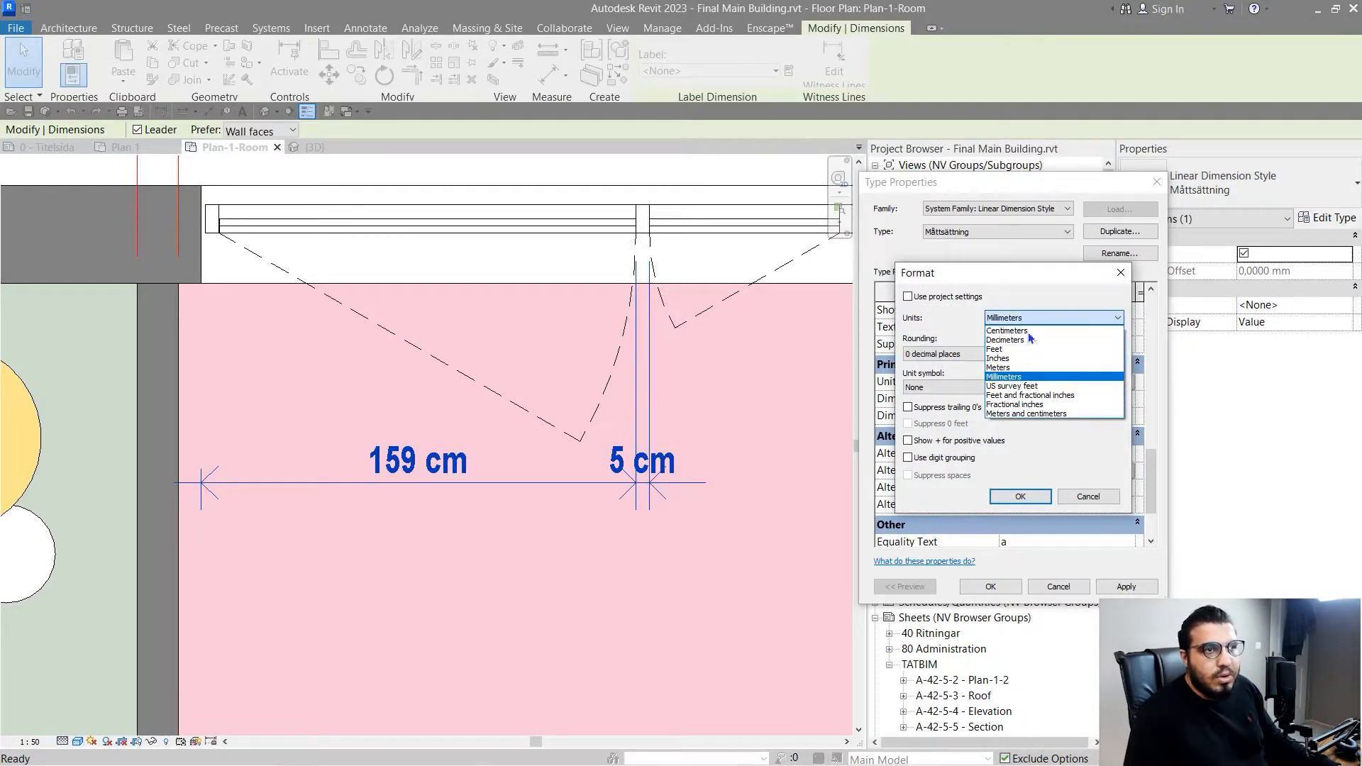
click(1042, 358)
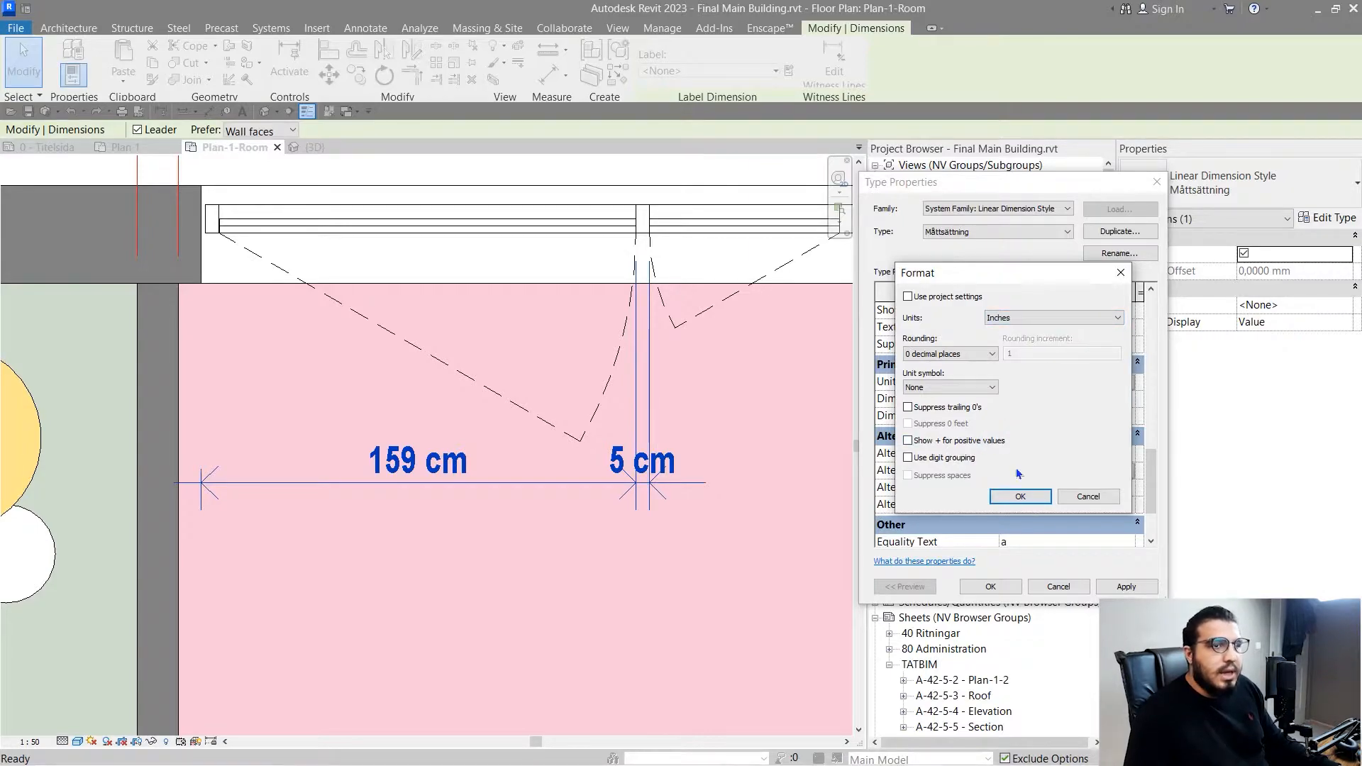
click(1020, 495)
- Enclose the alternate units in parentheses with "(" as the prefix and ")" as the suffix
click(1059, 488)
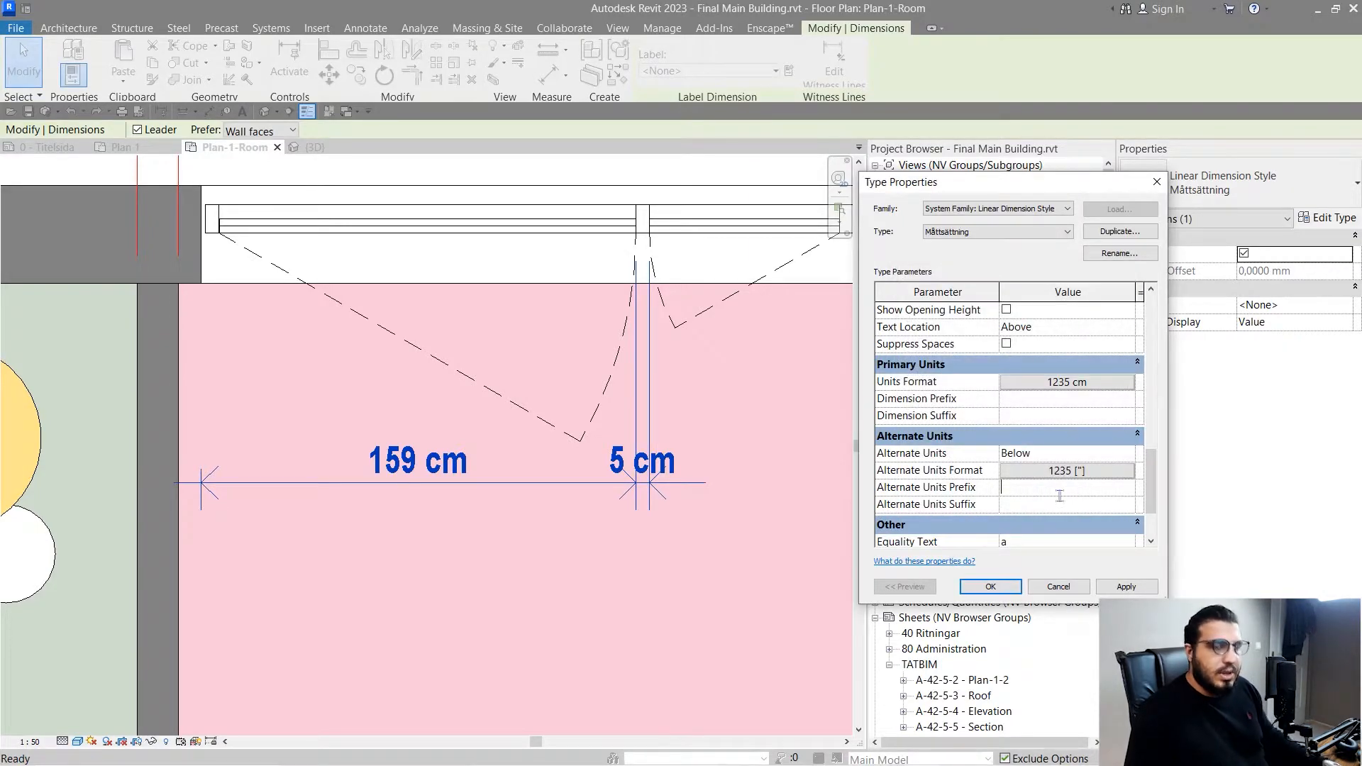
text())
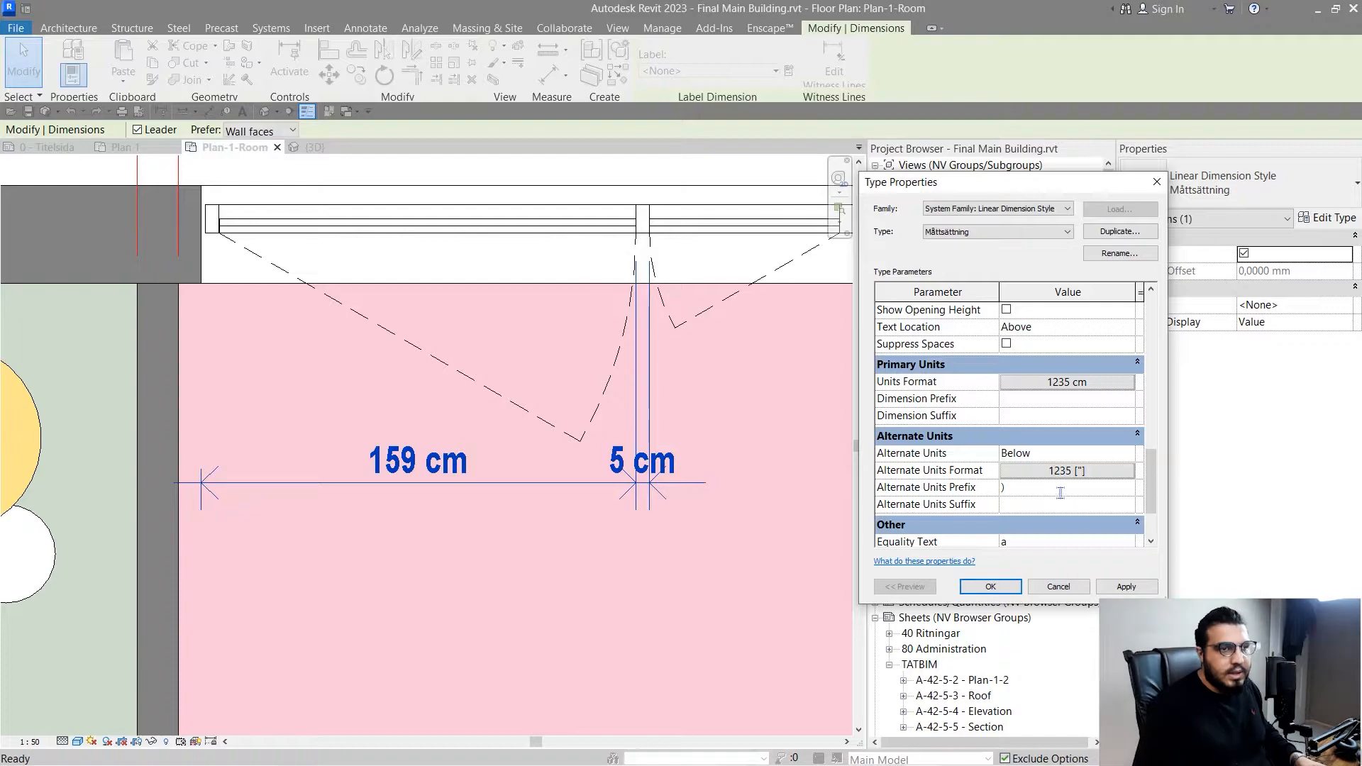
key(BackSpace)
text(()
click(1061, 505)
text())
scroll(1022, 497, down, 2)
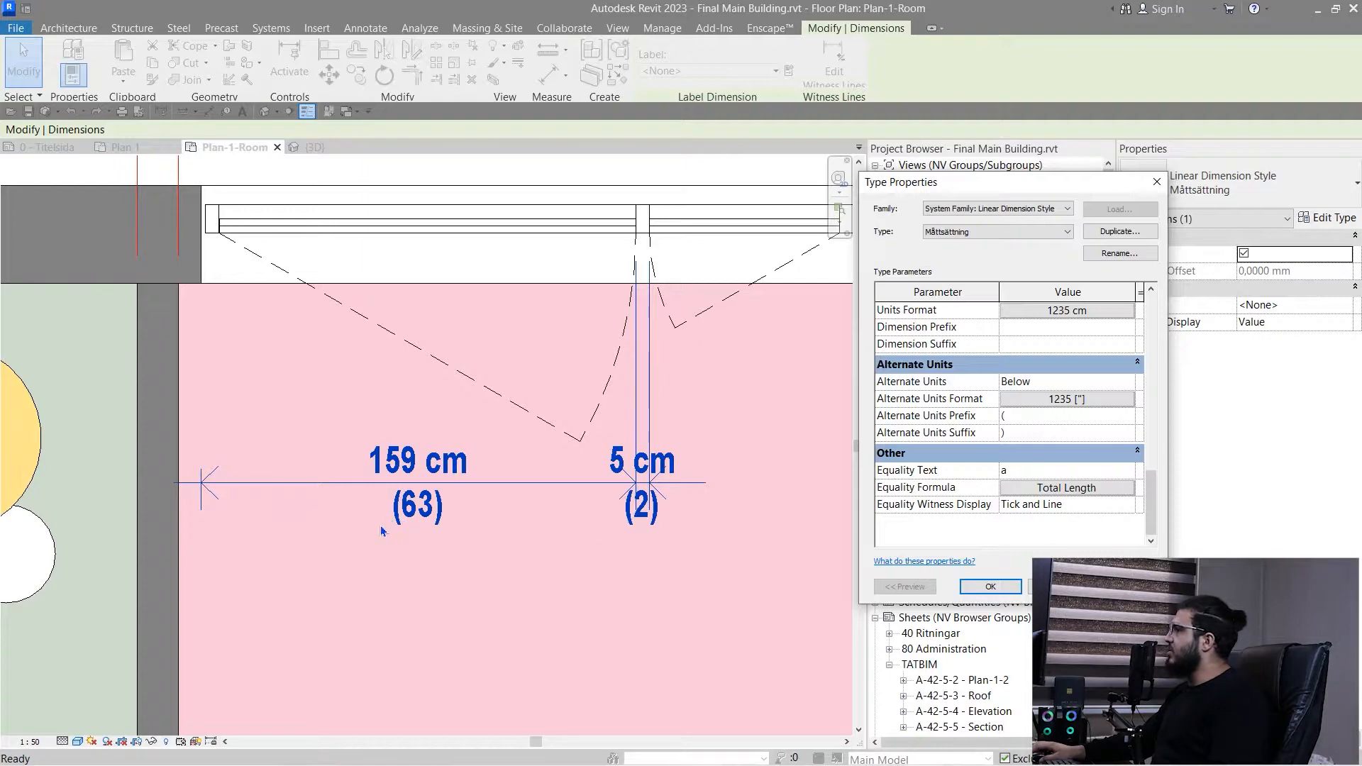
- Set the Alternate Units Format's unit symbol to in, apply it to the dimension type and close the type properties
click(1083, 402)
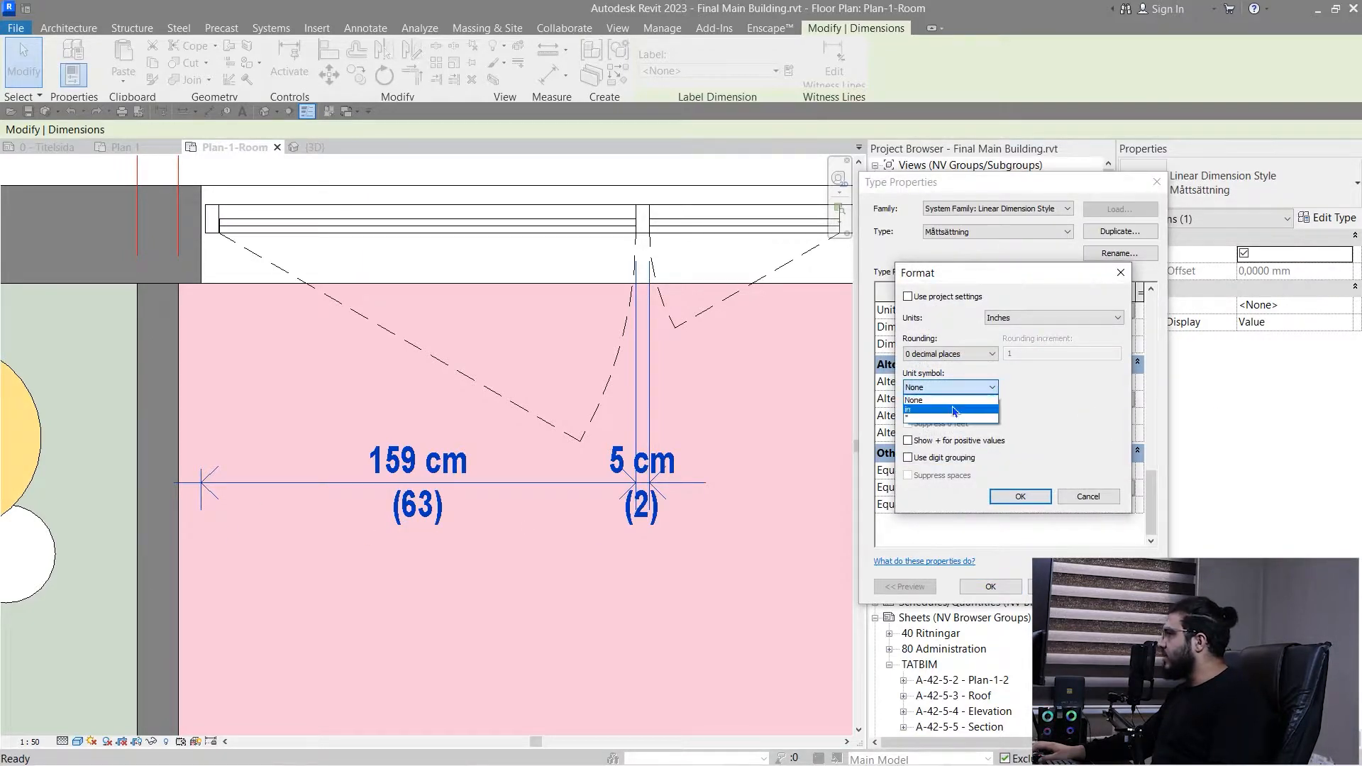
click(972, 395)
click(1018, 497)
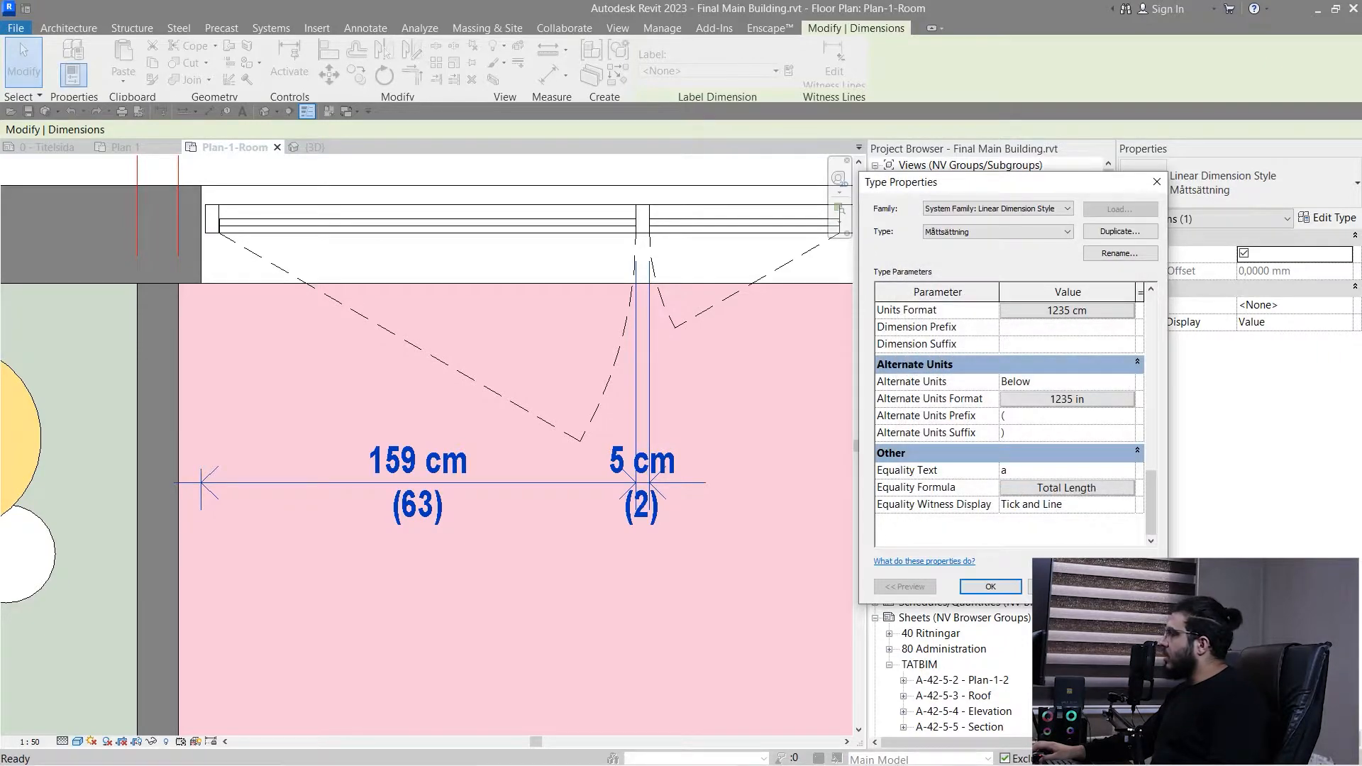
click(1126, 587)
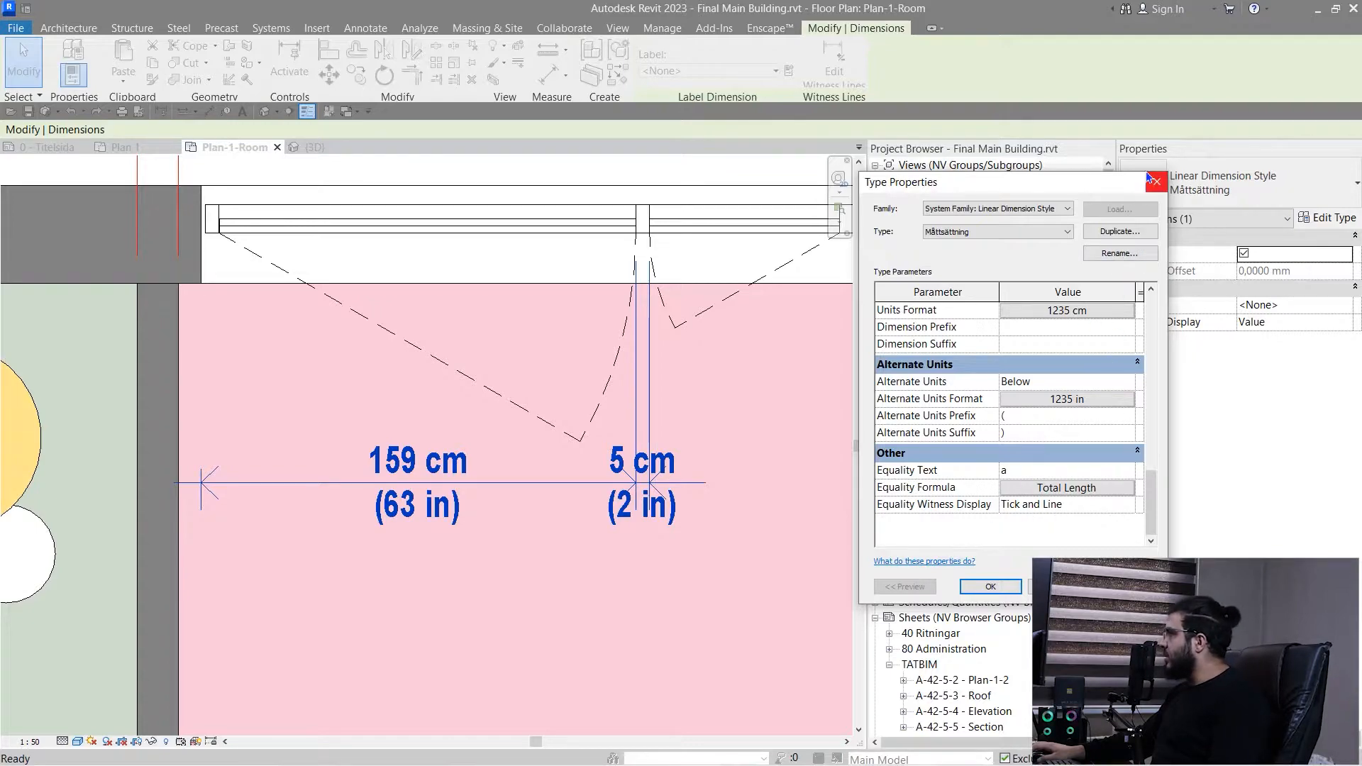
click(1154, 181)
- Examine the centimeter and inch values on the room and window dimensions, and reopen the window dimension's type properties
scroll(341, 497, down, 2)
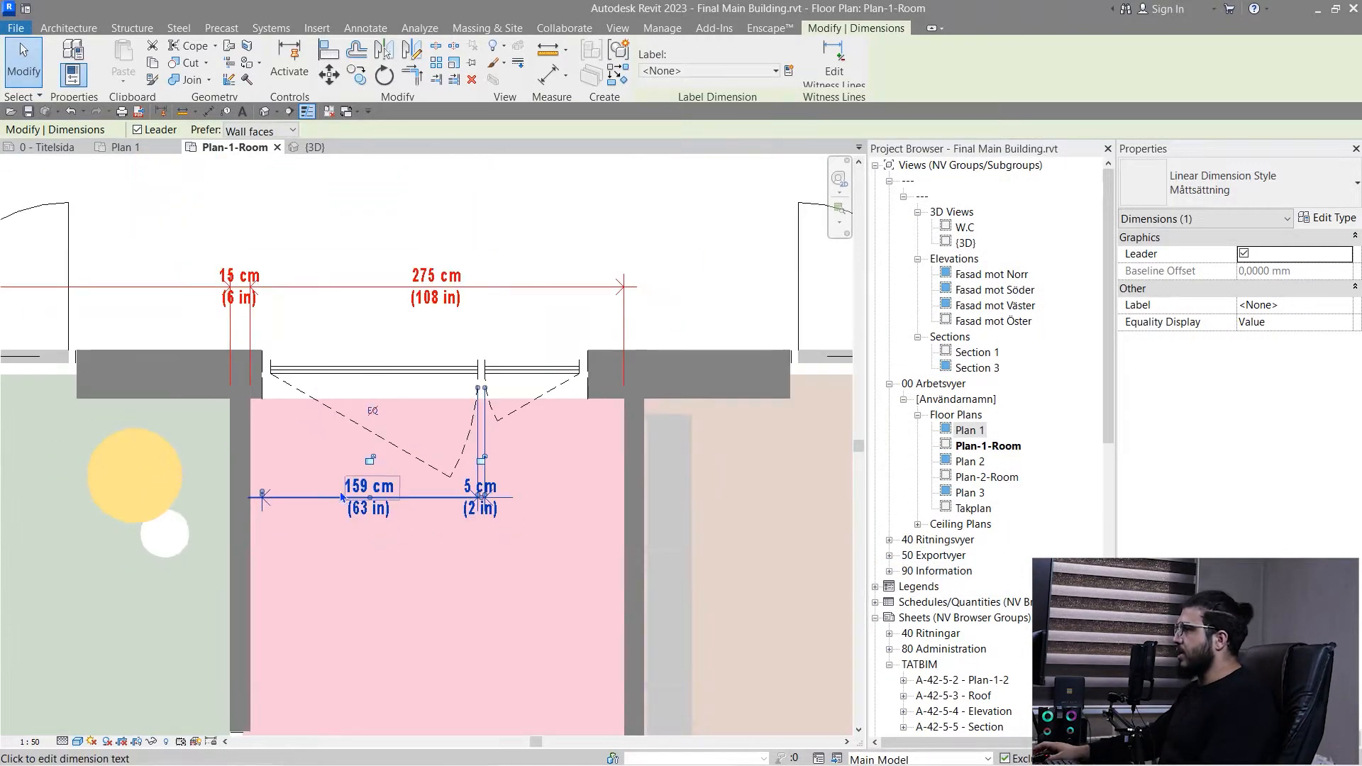
scroll(341, 496, down, 2)
click(328, 539)
middle_drag(287, 557, 554, 513)
scroll(537, 287, up, 3)
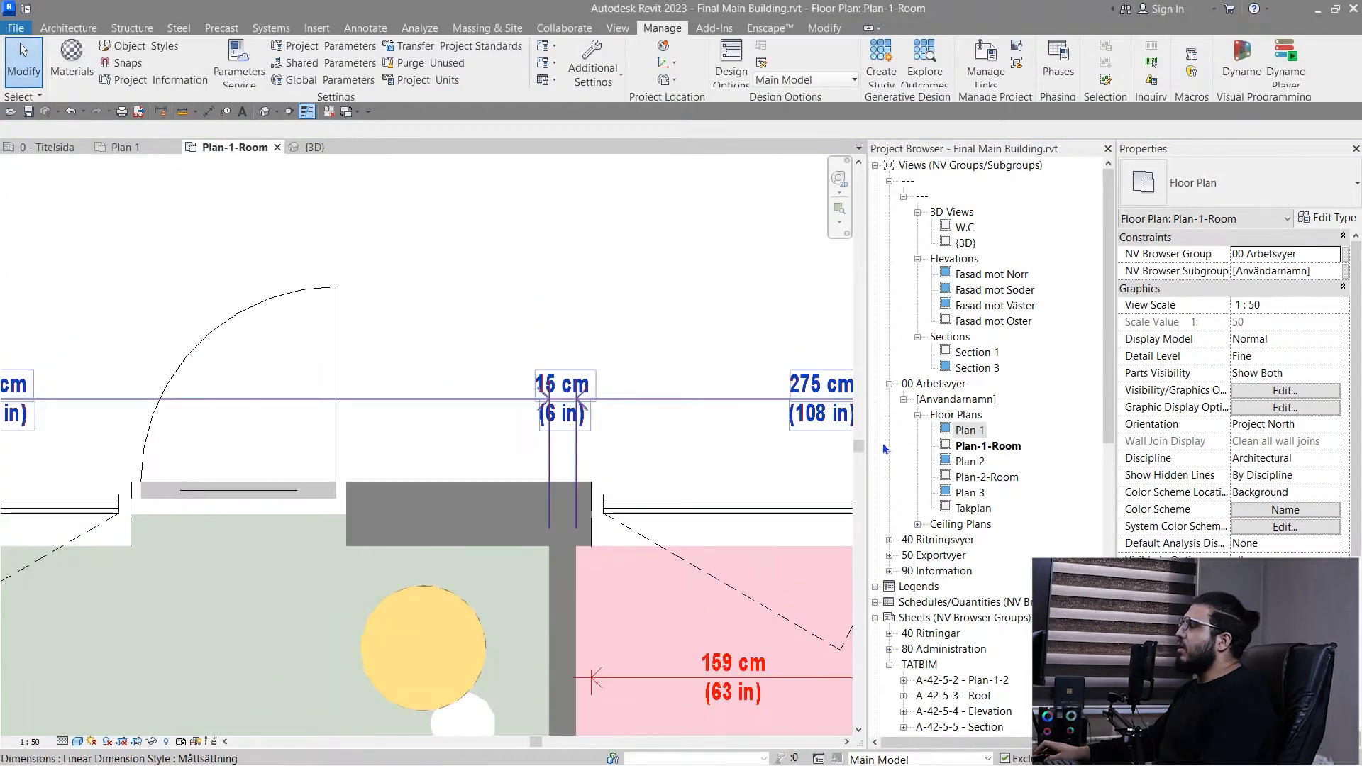
middle_drag(770, 454, 457, 427)
scroll(514, 425, down, 3)
scroll(488, 423, up, 3)
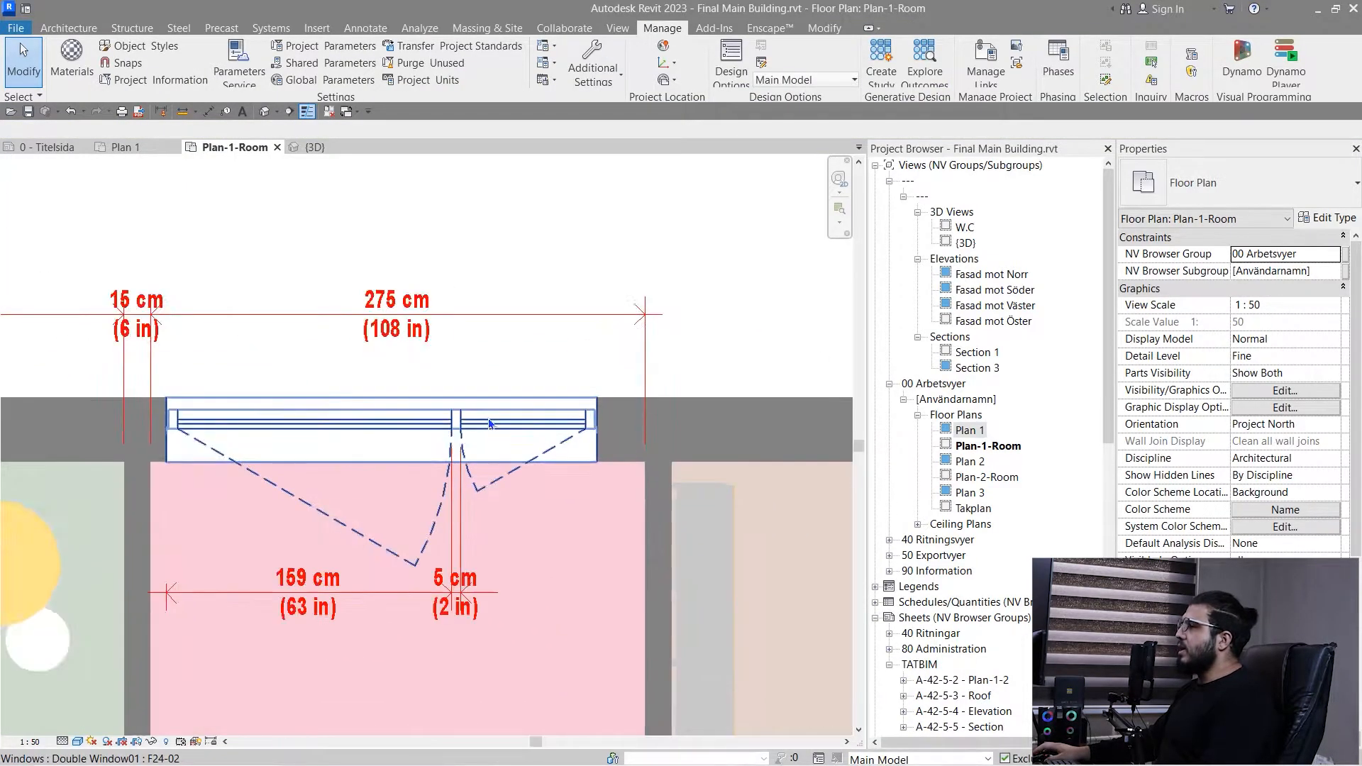
scroll(489, 424, down, 3)
middle_drag(354, 393, 407, 419)
scroll(397, 588, up, 1)
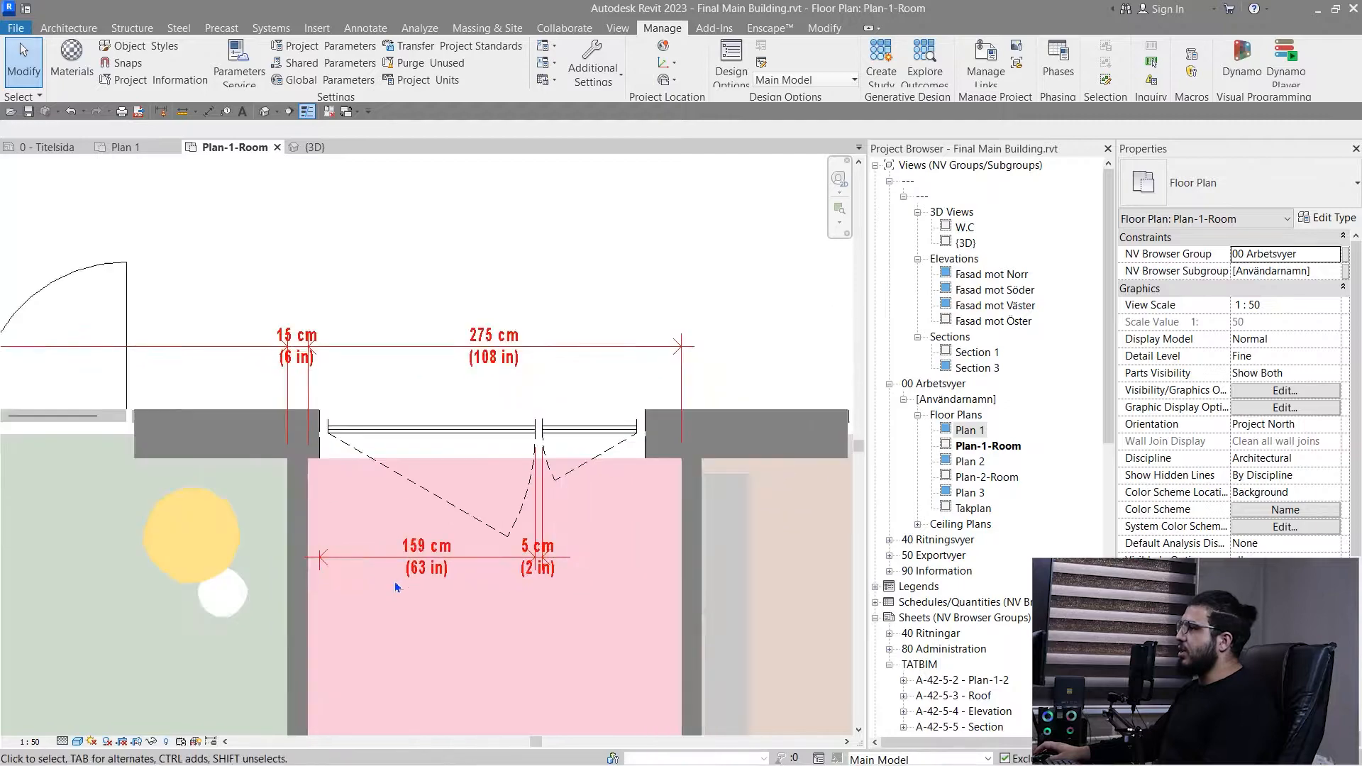
scroll(395, 586, up, 2)
scroll(393, 573, down, 3)
middle_drag(499, 634, 600, 552)
scroll(532, 485, up, 2)
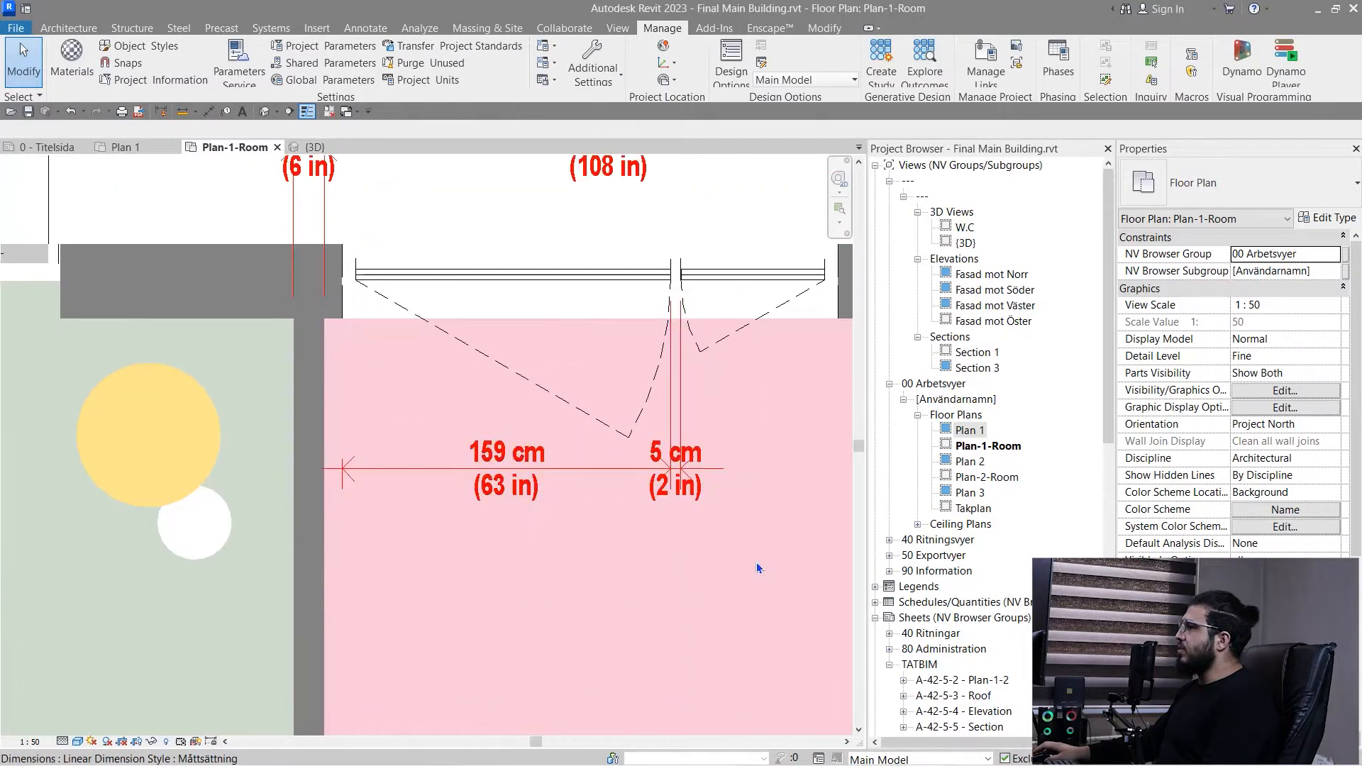
click(706, 468)
click(1320, 220)
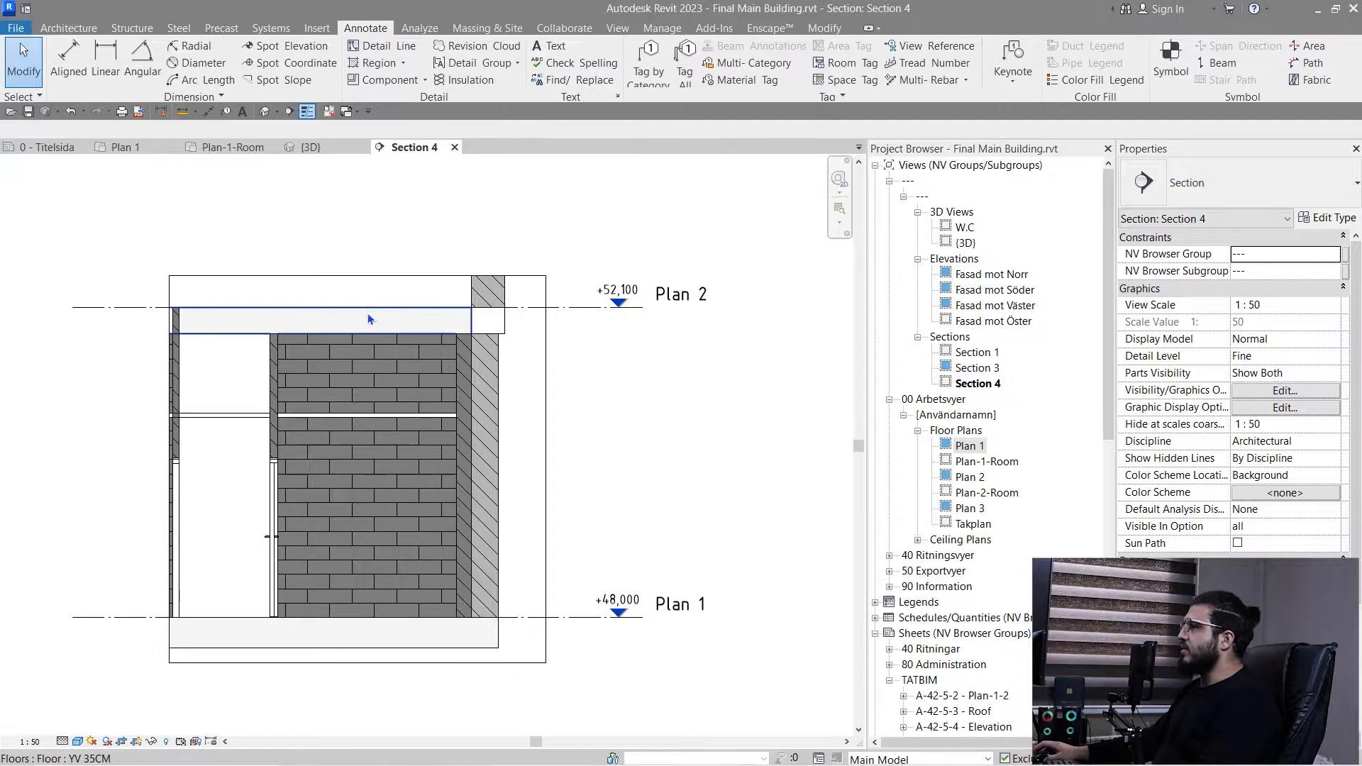
- Draw a diagonal model line about 1.14 m long on the brick wall in Section 4, using the IV-320 wall face as work plane
middle_drag(322, 339, 368, 315)
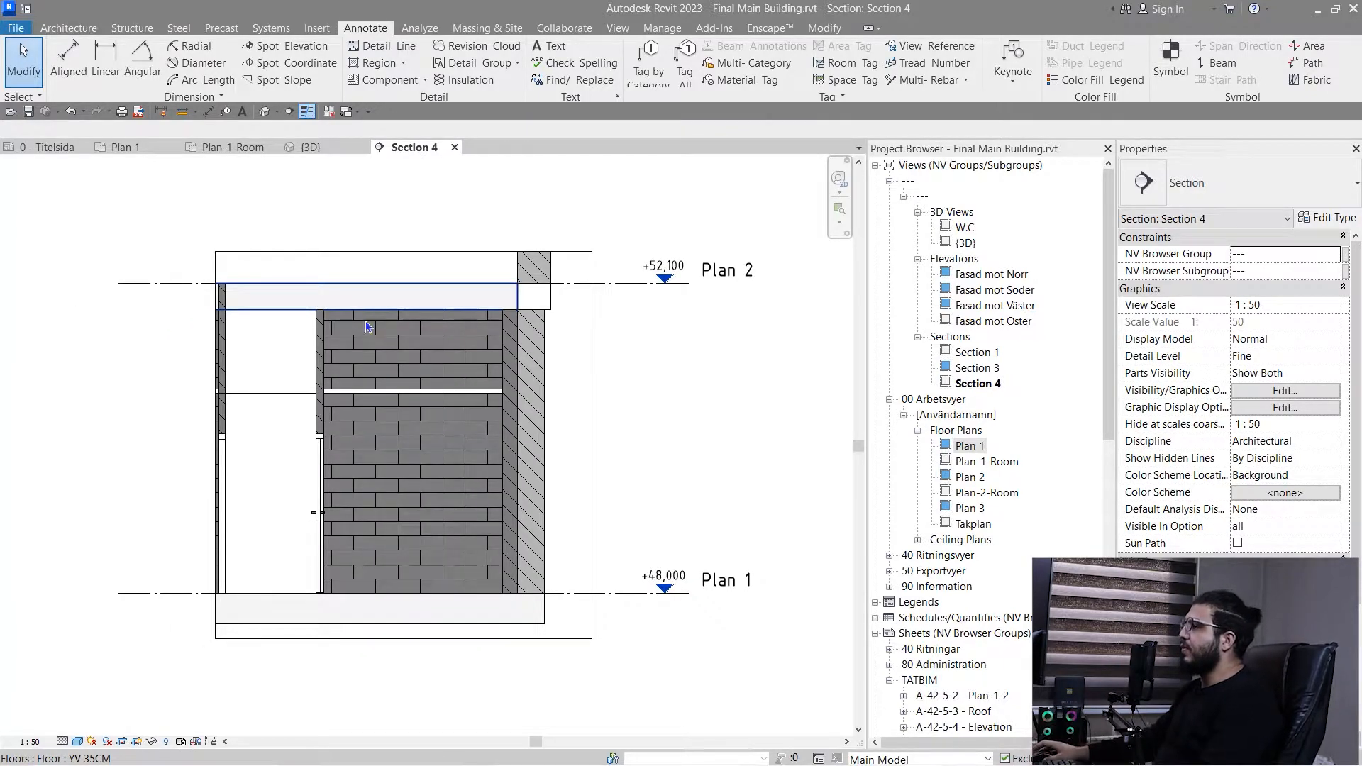
scroll(369, 460, up, 2)
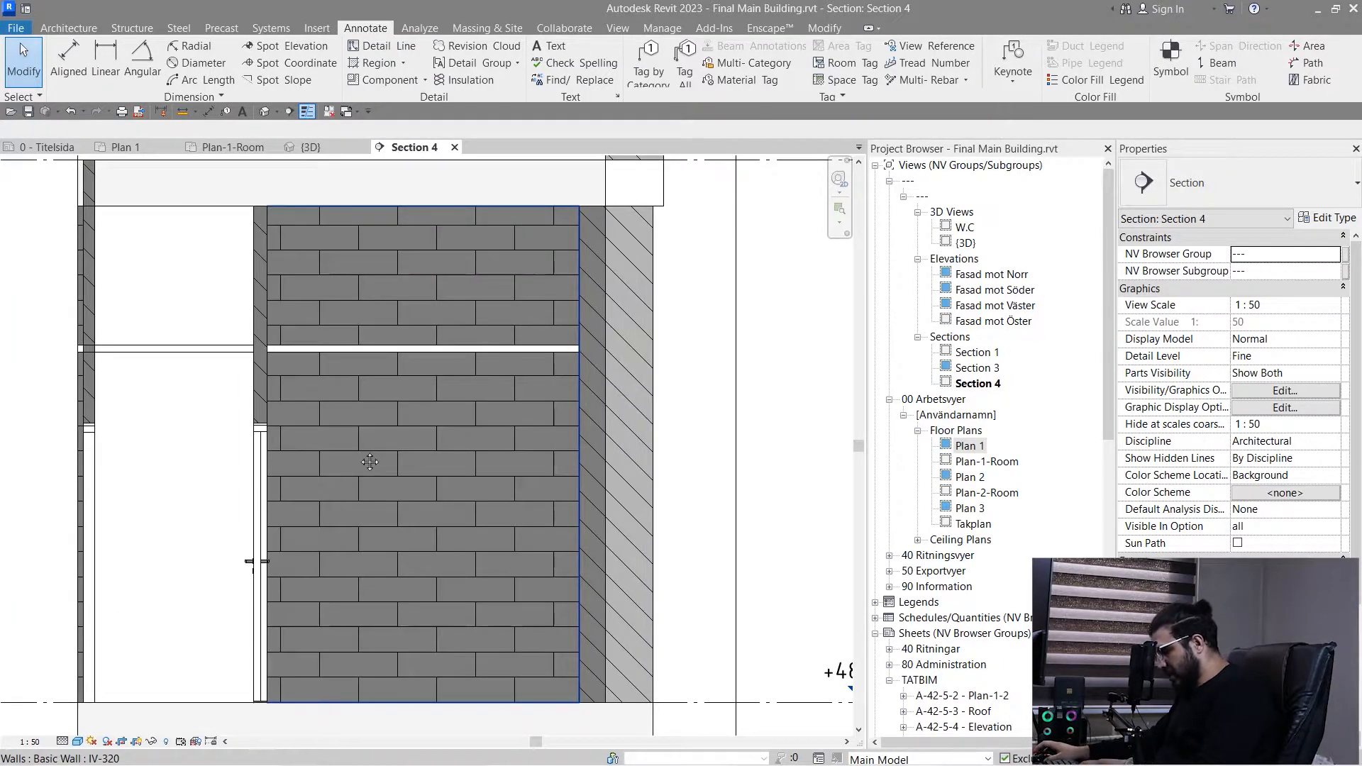
scroll(355, 475, down, 2)
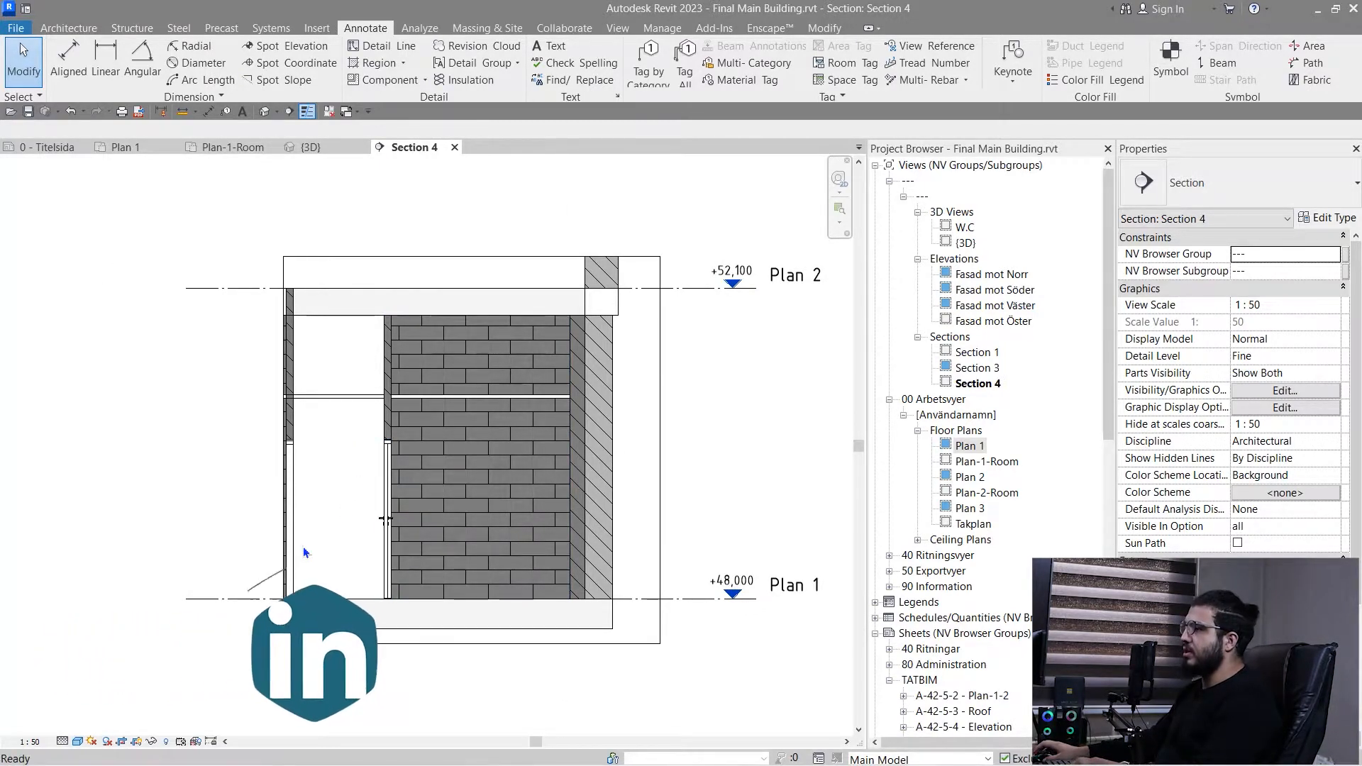
key(l)
key(i)
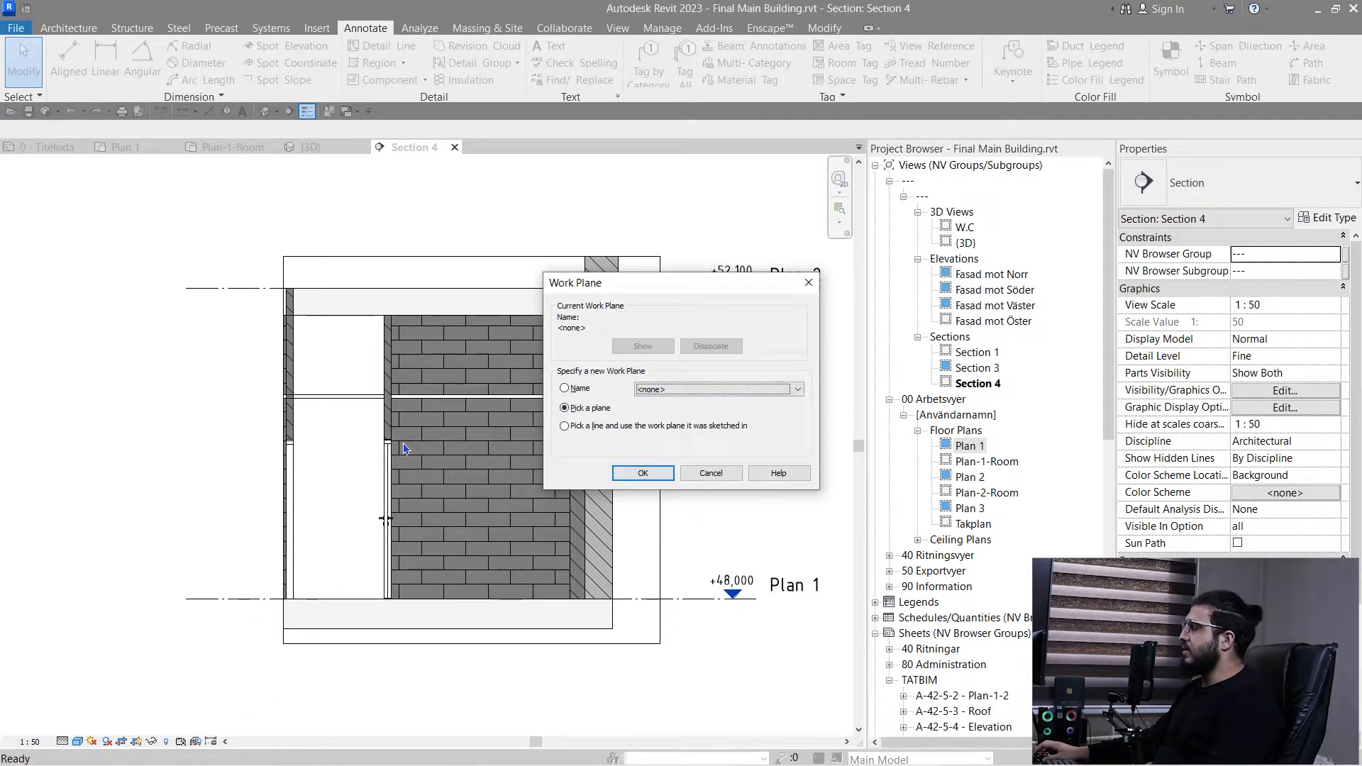
click(644, 471)
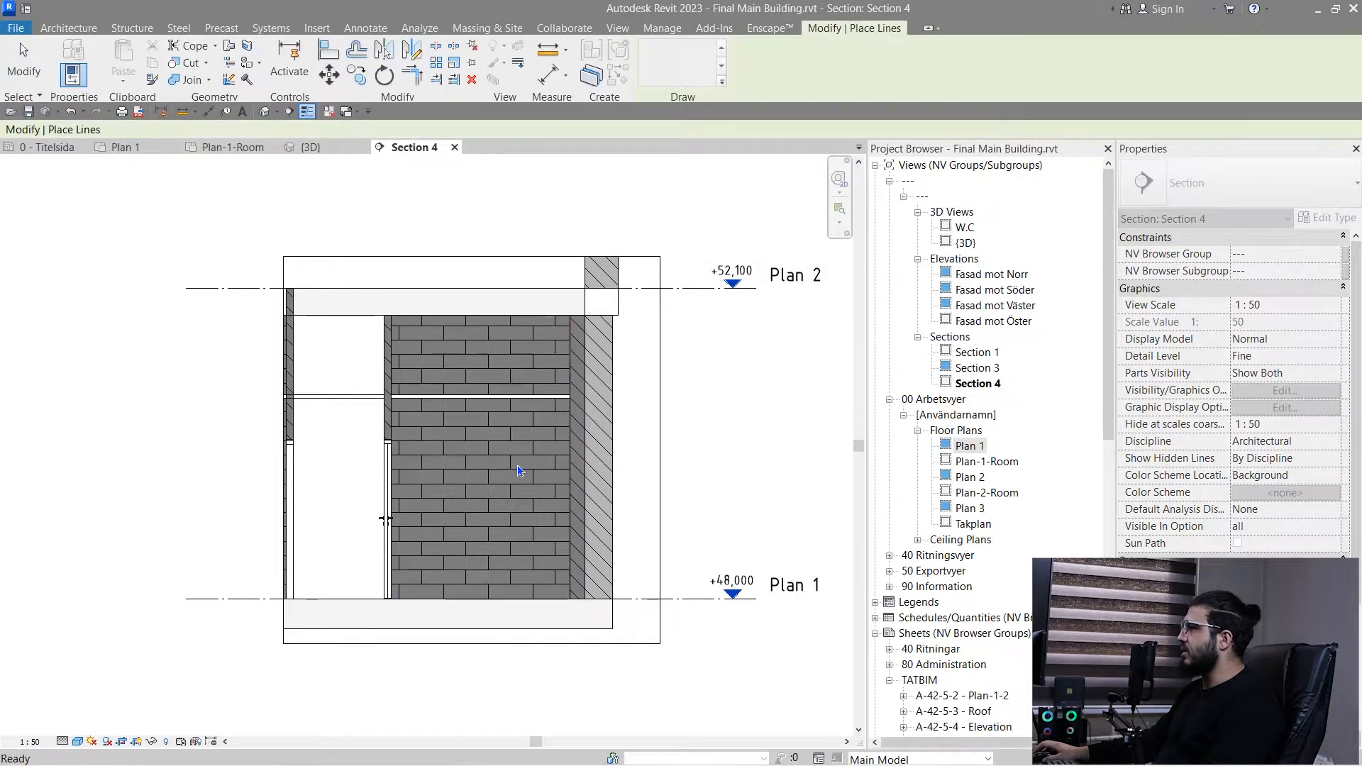
click(520, 471)
scroll(463, 508, up, 5)
click(411, 363)
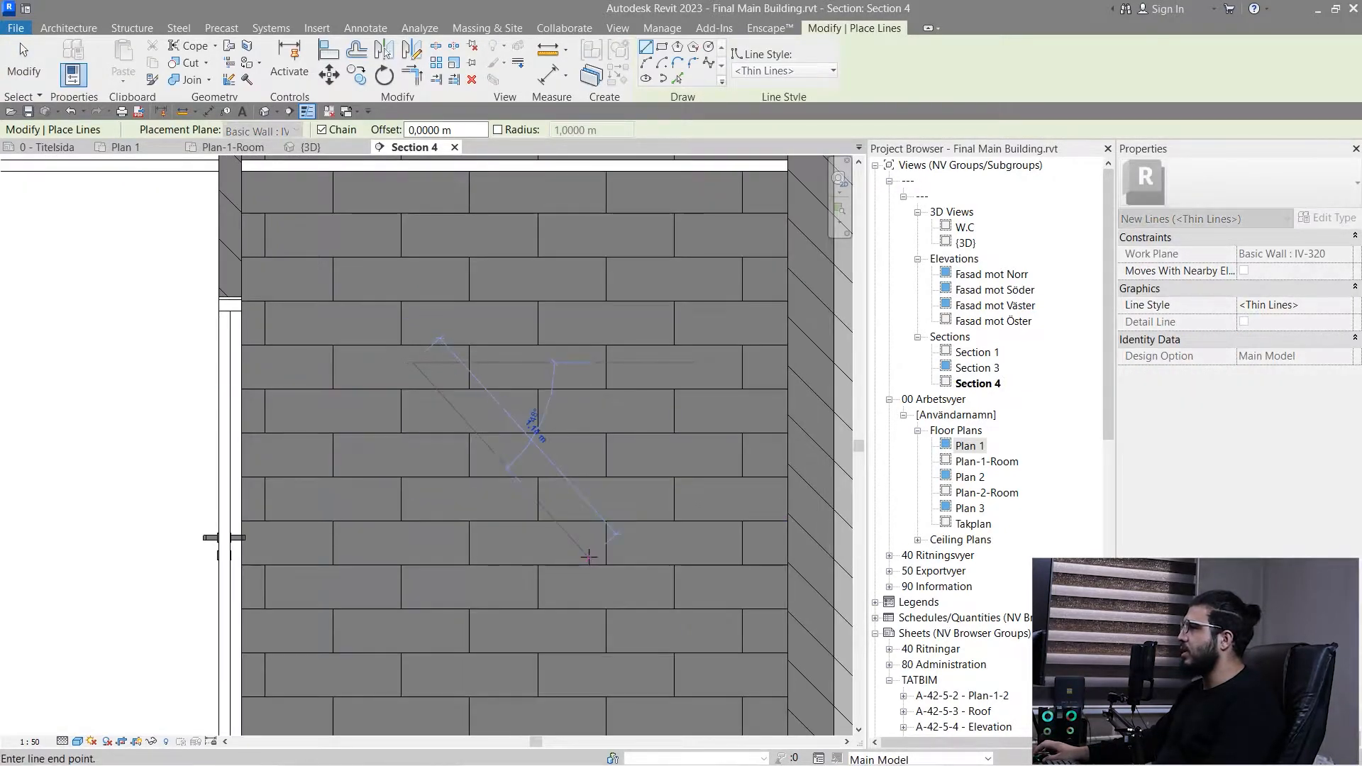
click(589, 557)
key(Escape)
key(Escape)
- Inspect the diagonal model line on the wall in an isolated 3D view, and delete it
click(475, 439)
scroll(150, 517, down, 2)
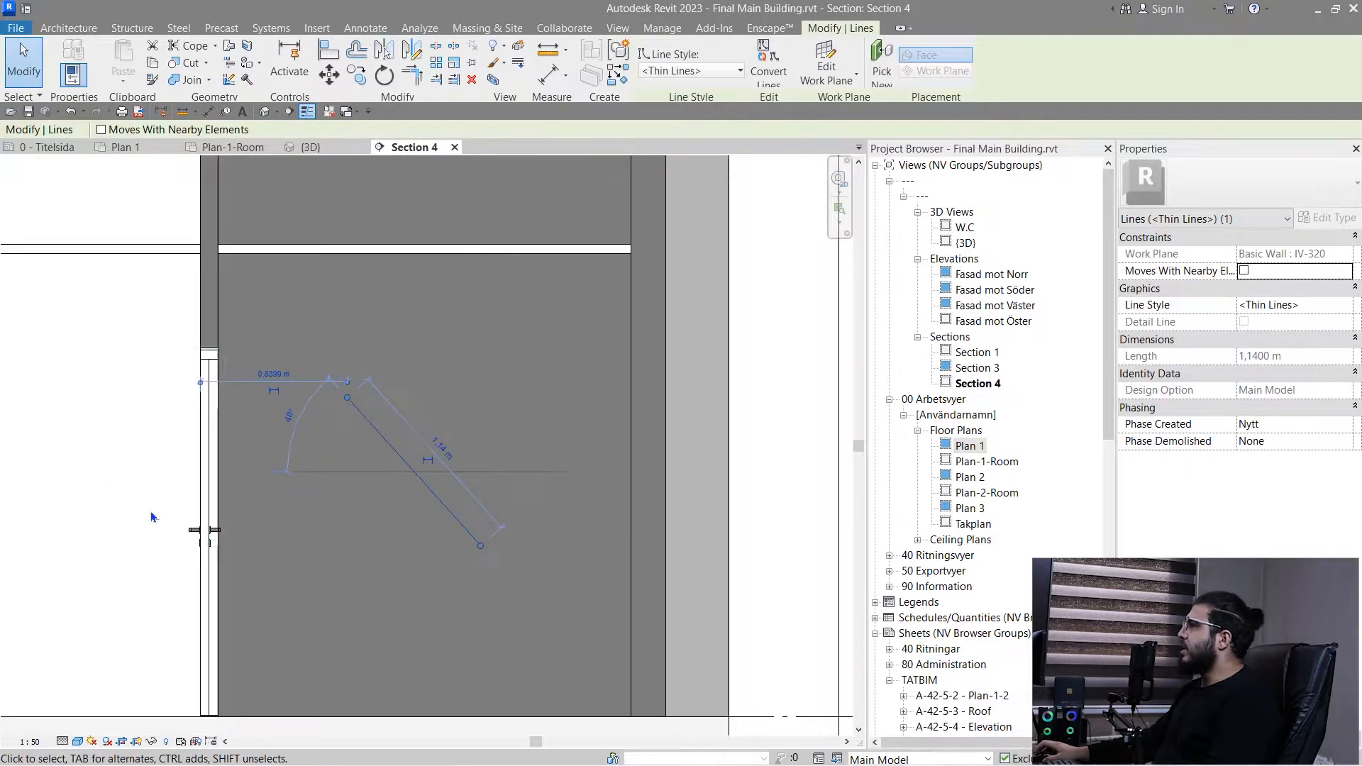
click(493, 81)
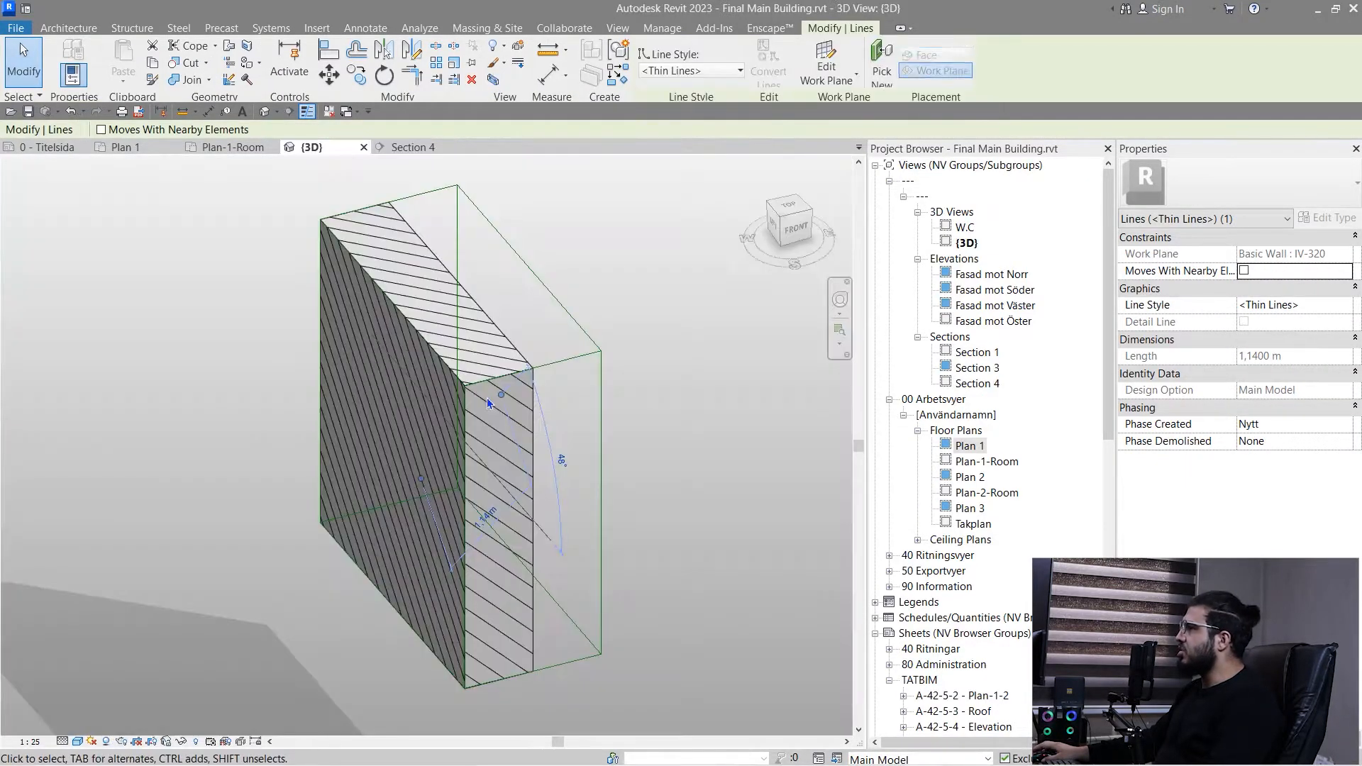
shift+middle_drag(382, 492, 120, 448)
key(Escape)
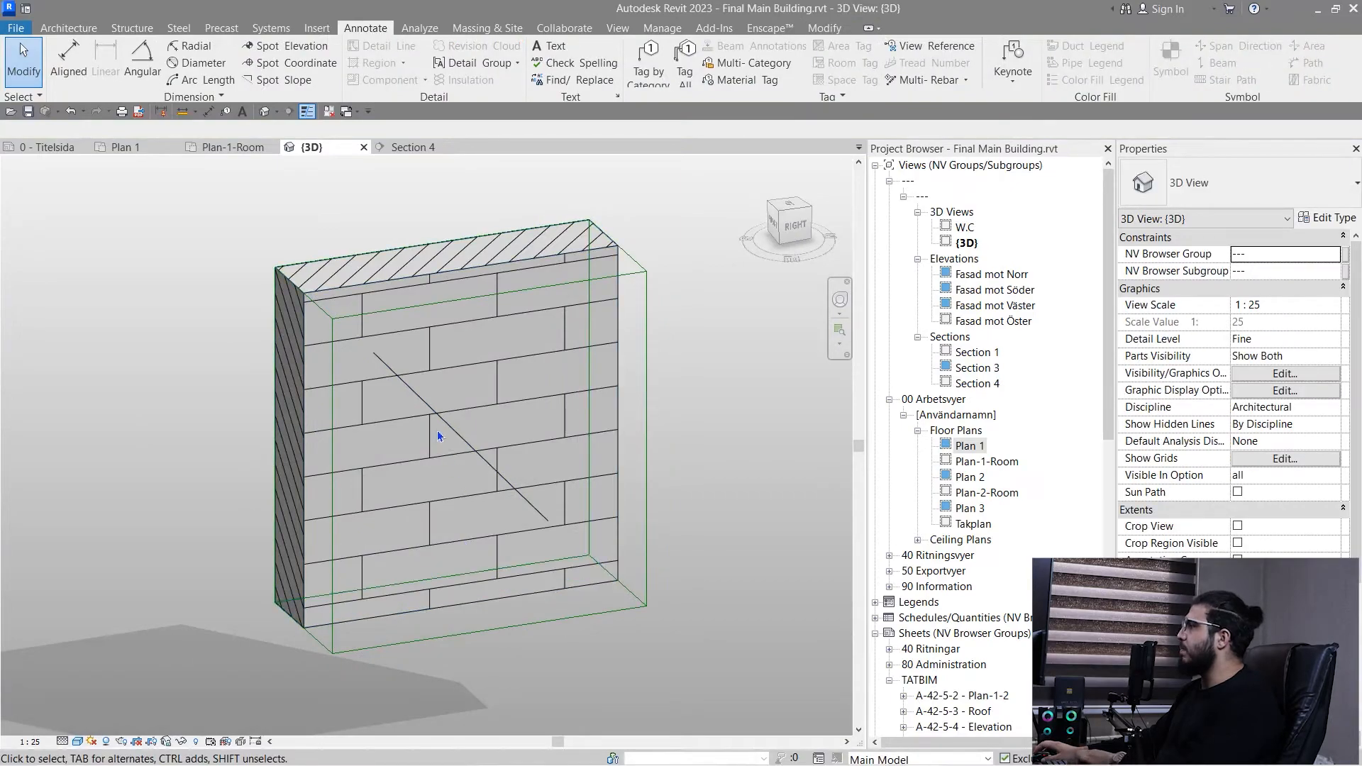
click(447, 427)
key(Delete)
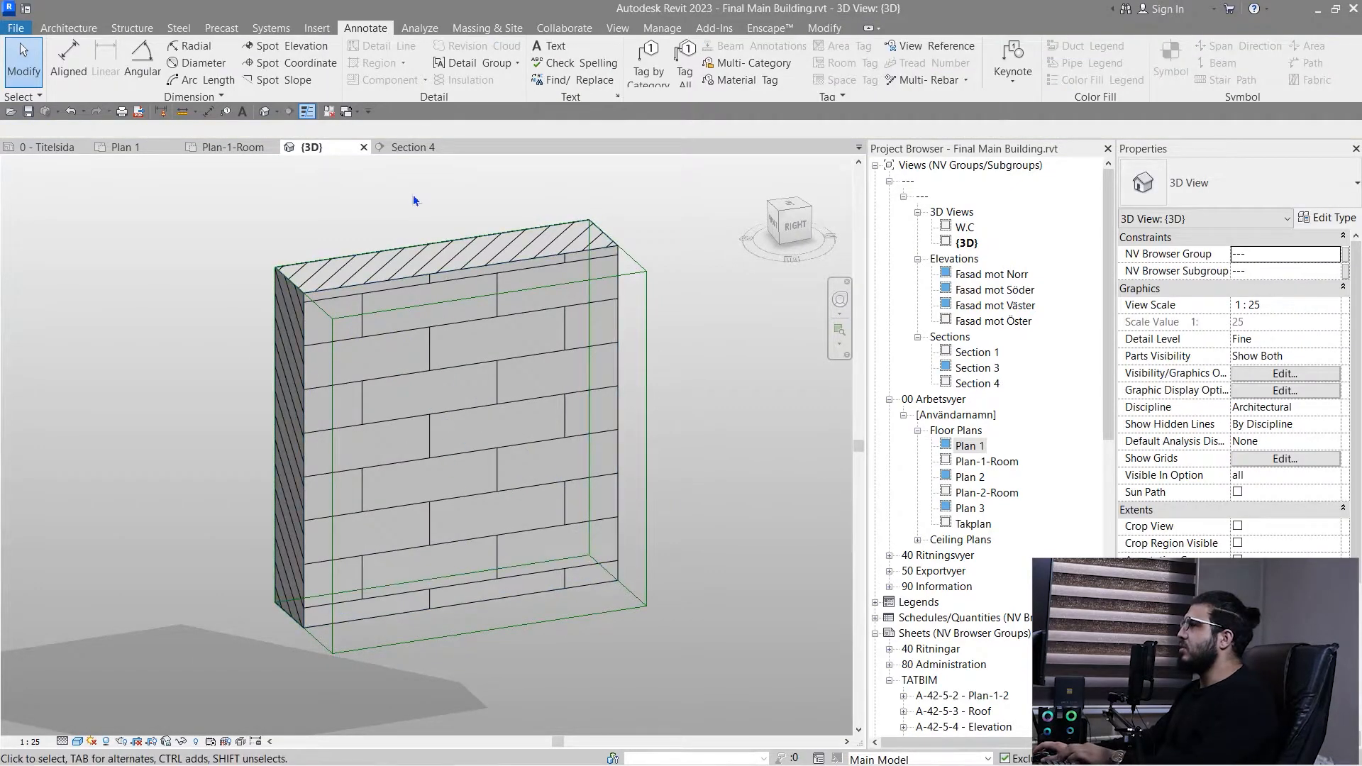
- In Section 4, draw three chained Thin Lines detail lines zigzagging between the YV 35CM floor slab's edges, starting at the upper corner beside the left wall
click(399, 146)
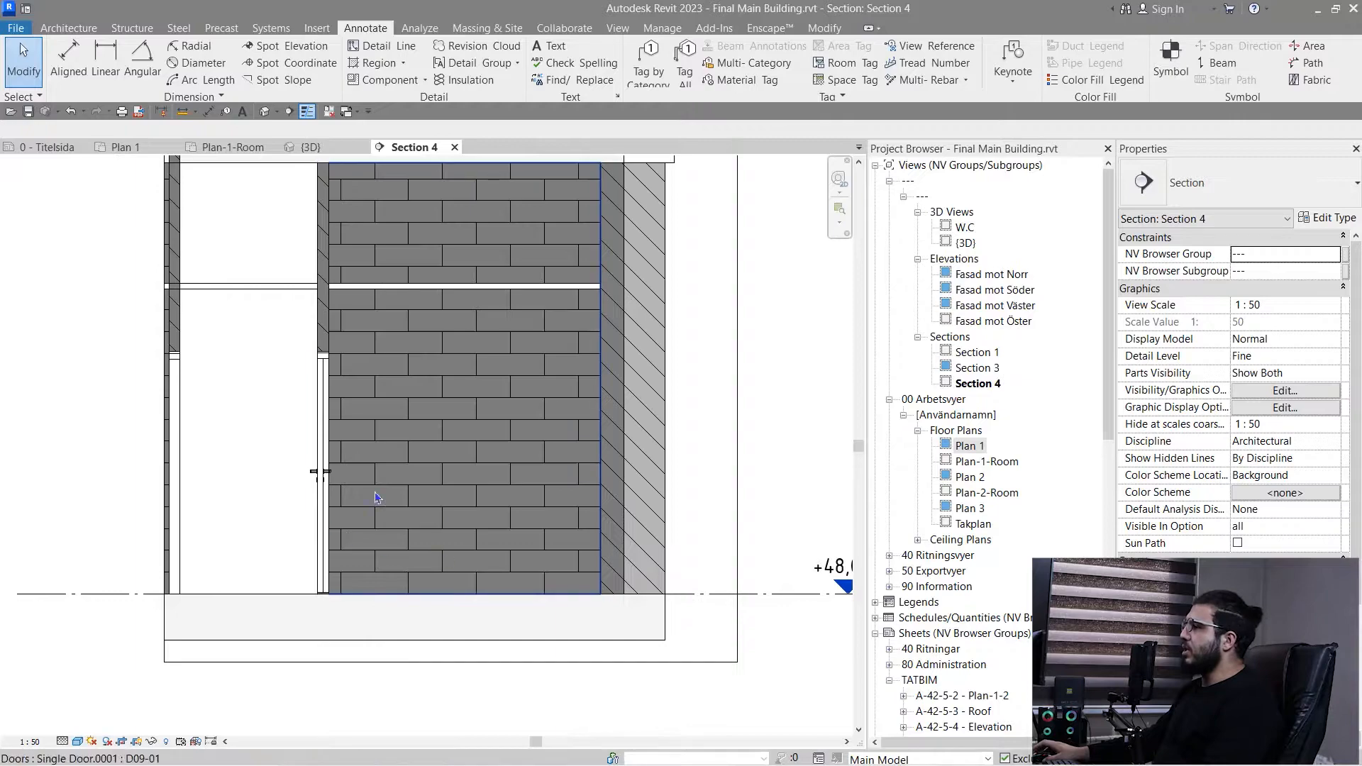
middle_drag(398, 541, 464, 541)
mouse_move(463, 452)
middle_down()
mouse_move(495, 491)
mouse_move(439, 472)
mouse_move(375, 473)
middle_up()
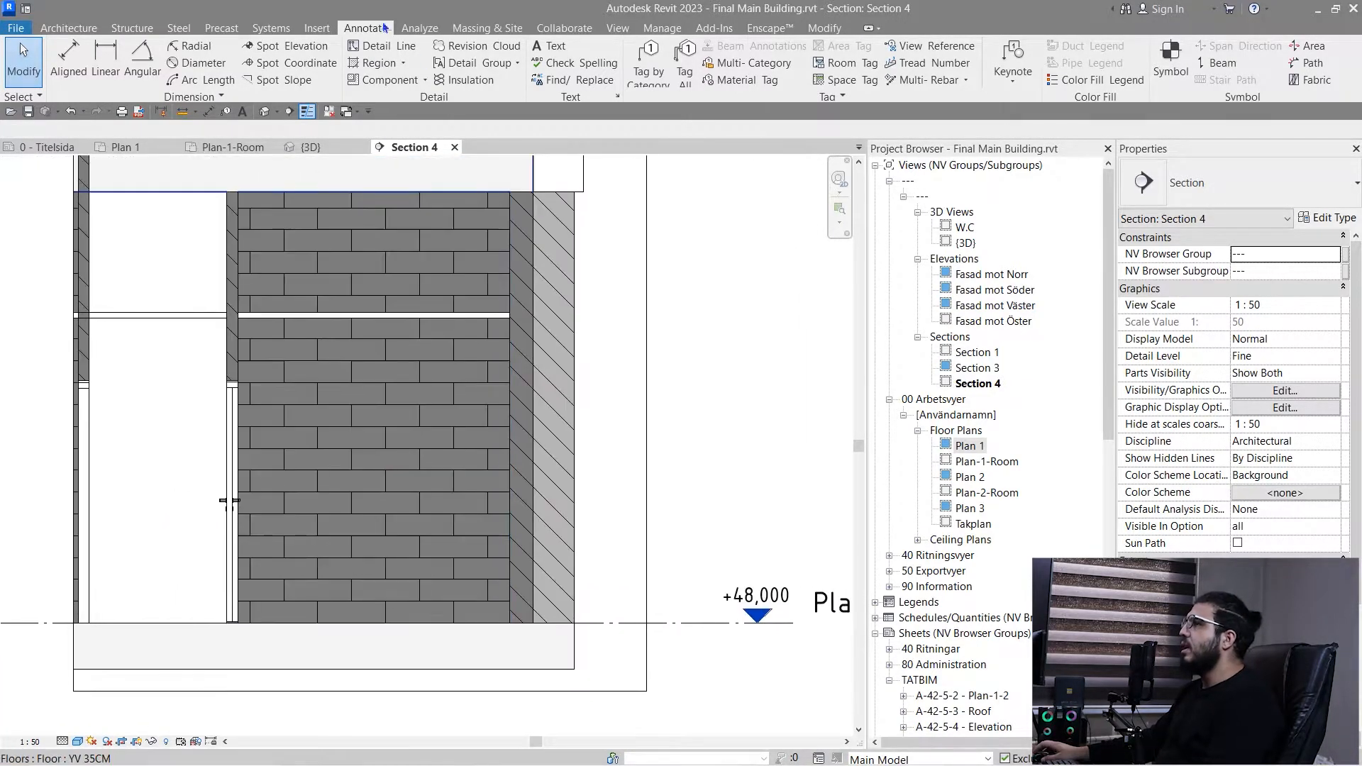
click(373, 47)
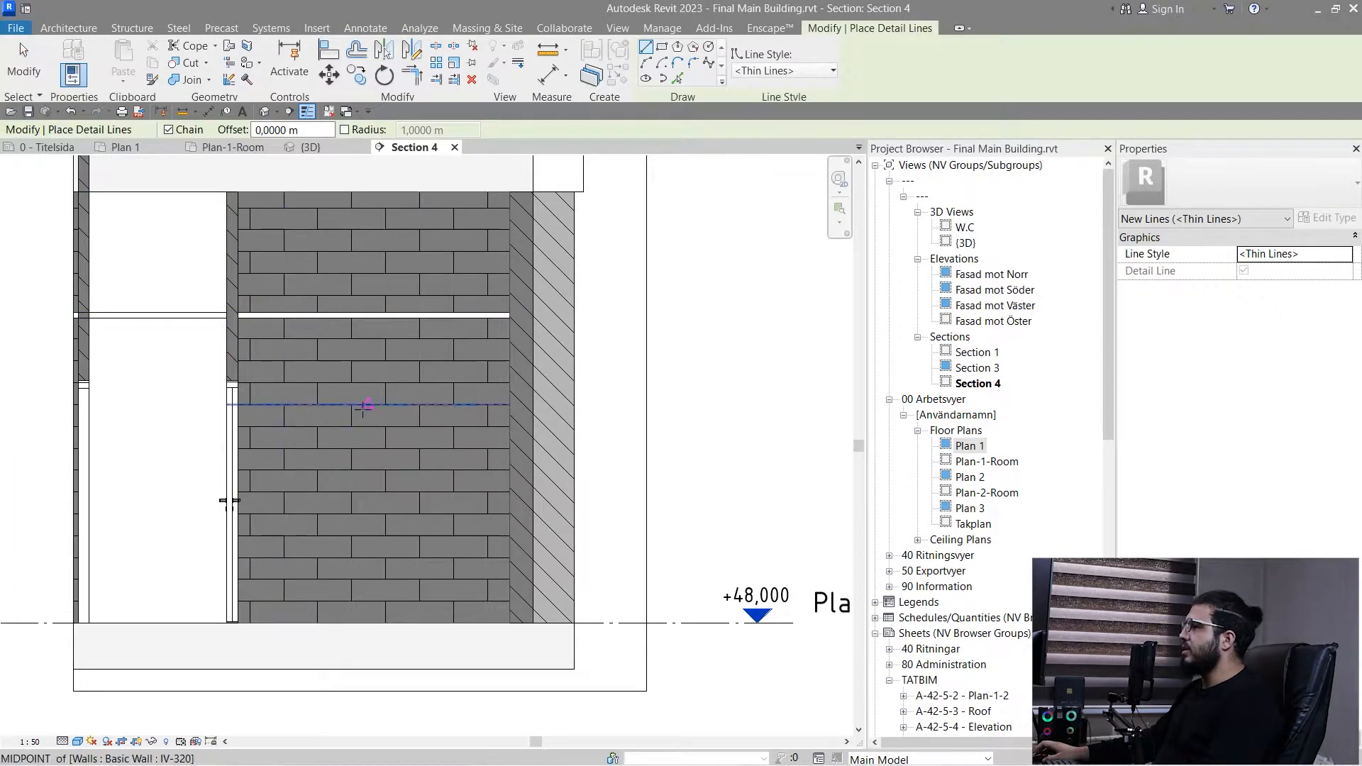
middle_drag(314, 347, 458, 554)
scroll(432, 332, up, 2)
scroll(478, 355, down, 1)
scroll(232, 308, up, 5)
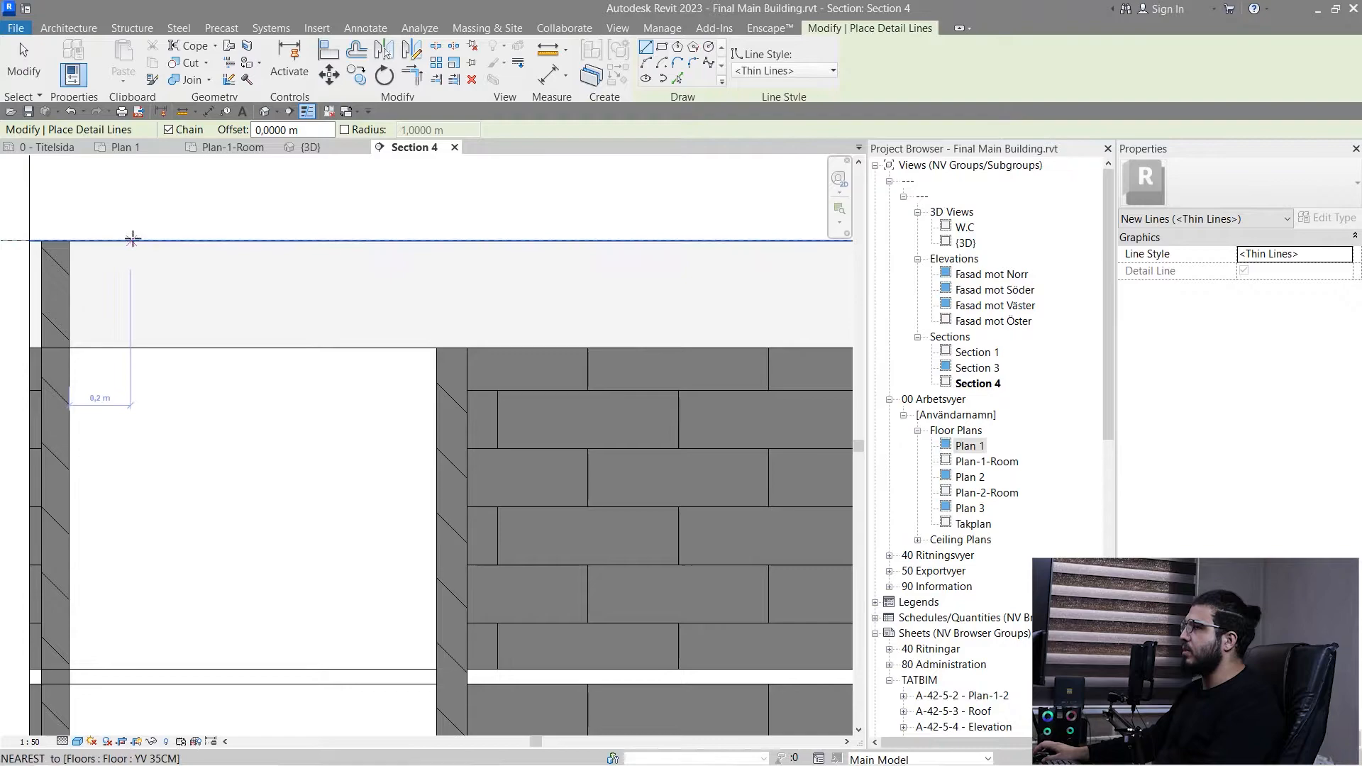
click(69, 241)
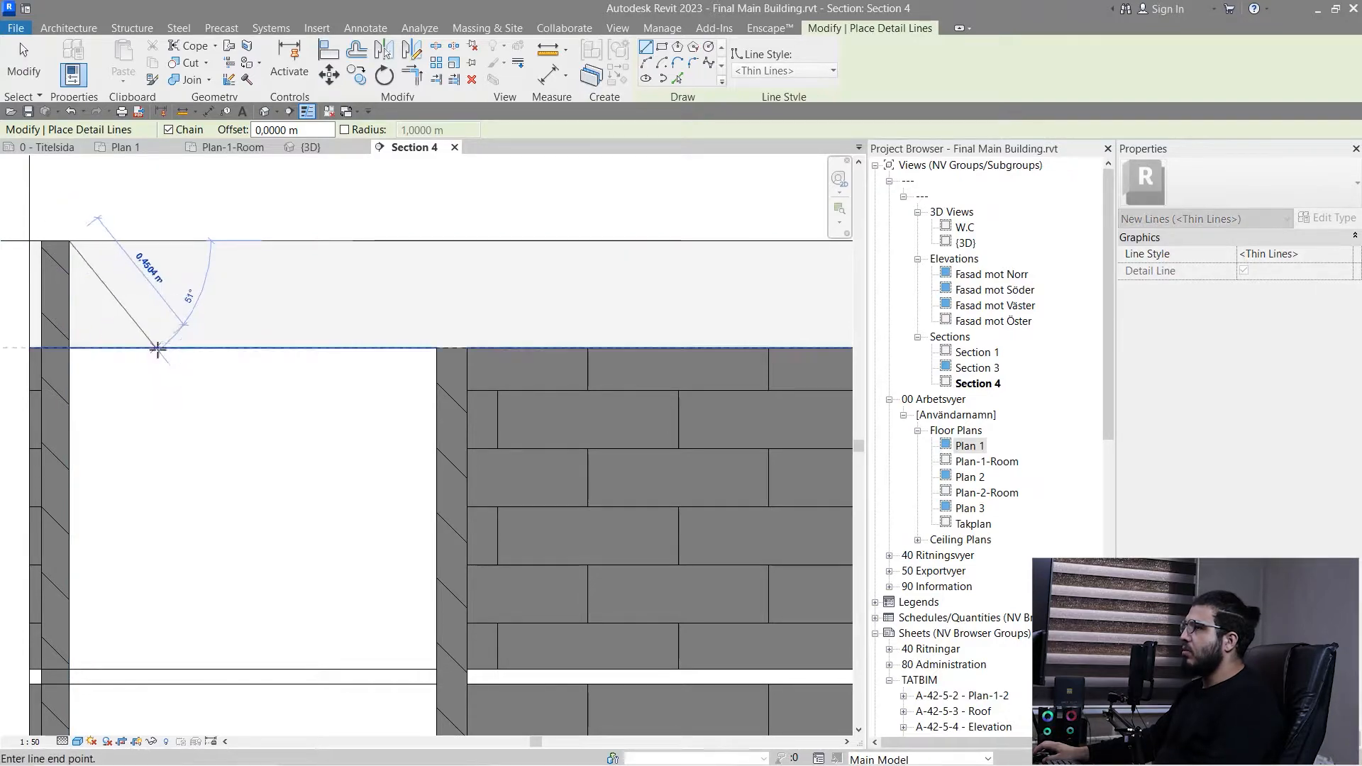
click(255, 347)
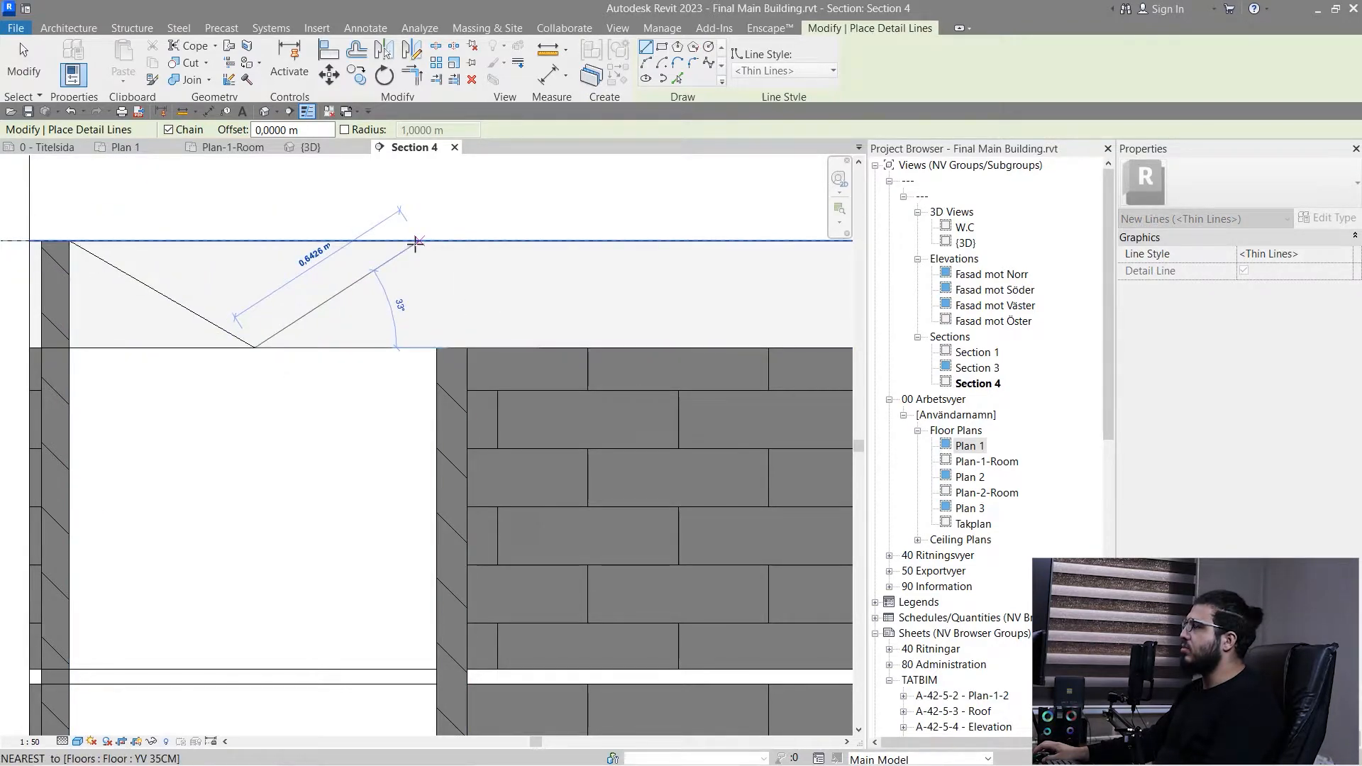
click(413, 241)
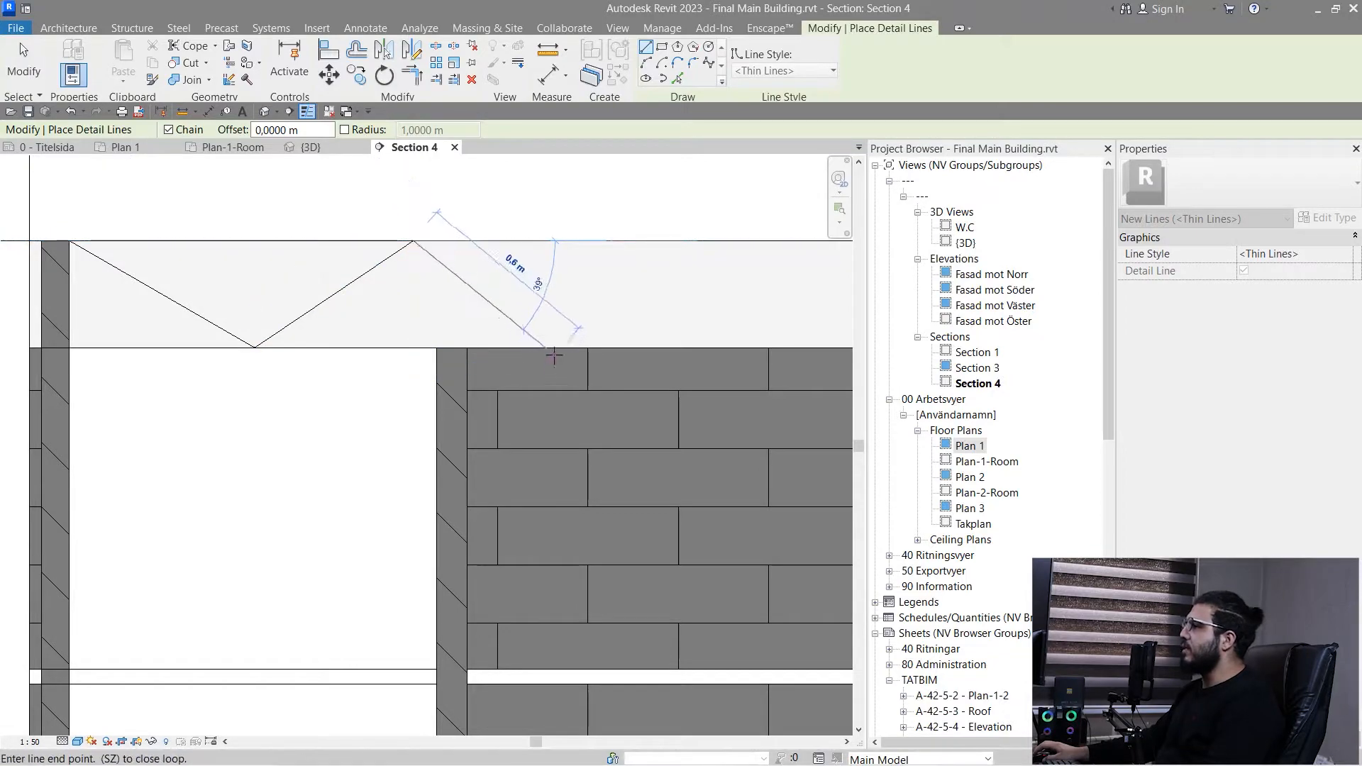
click(560, 348)
- Continue the detail-line zigzag between the slab's edges above the brick wall toward the right exterior wall
middle_drag(638, 312, 338, 443)
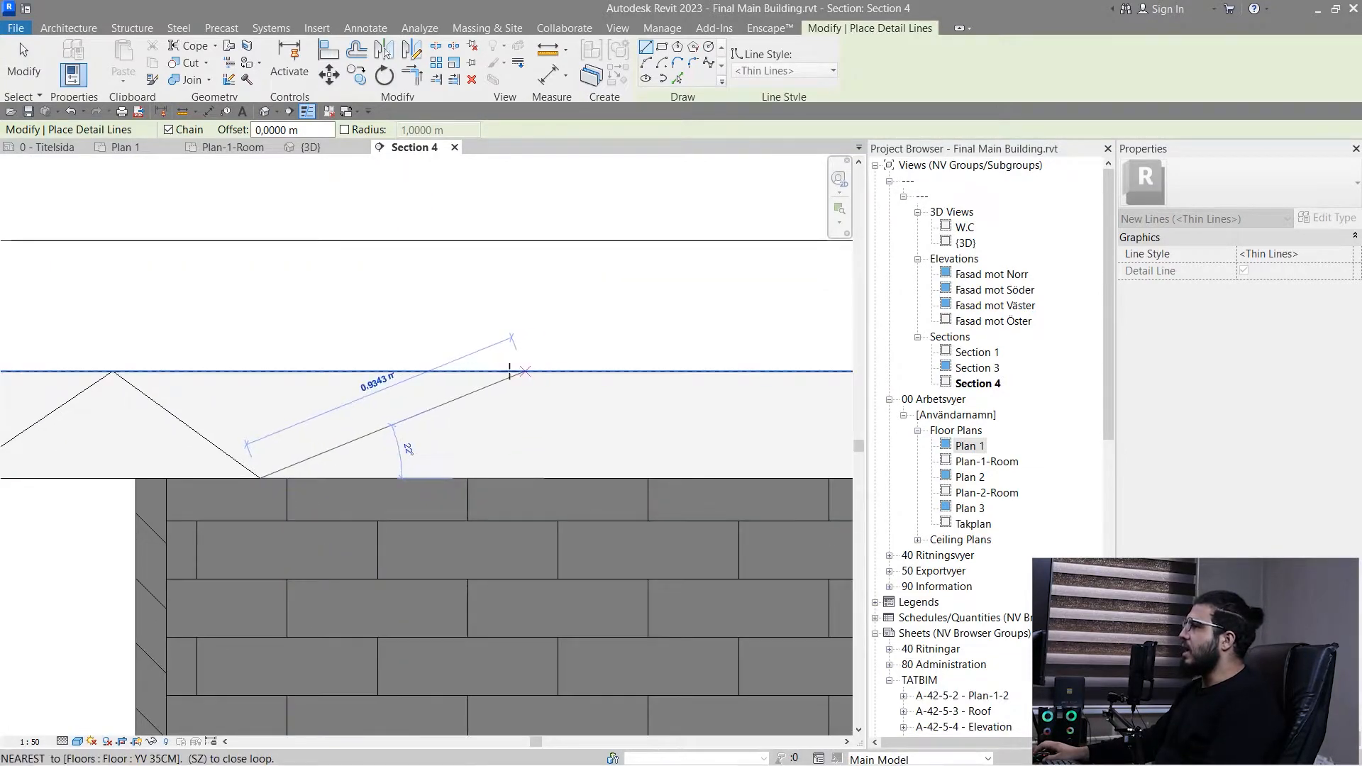
click(469, 371)
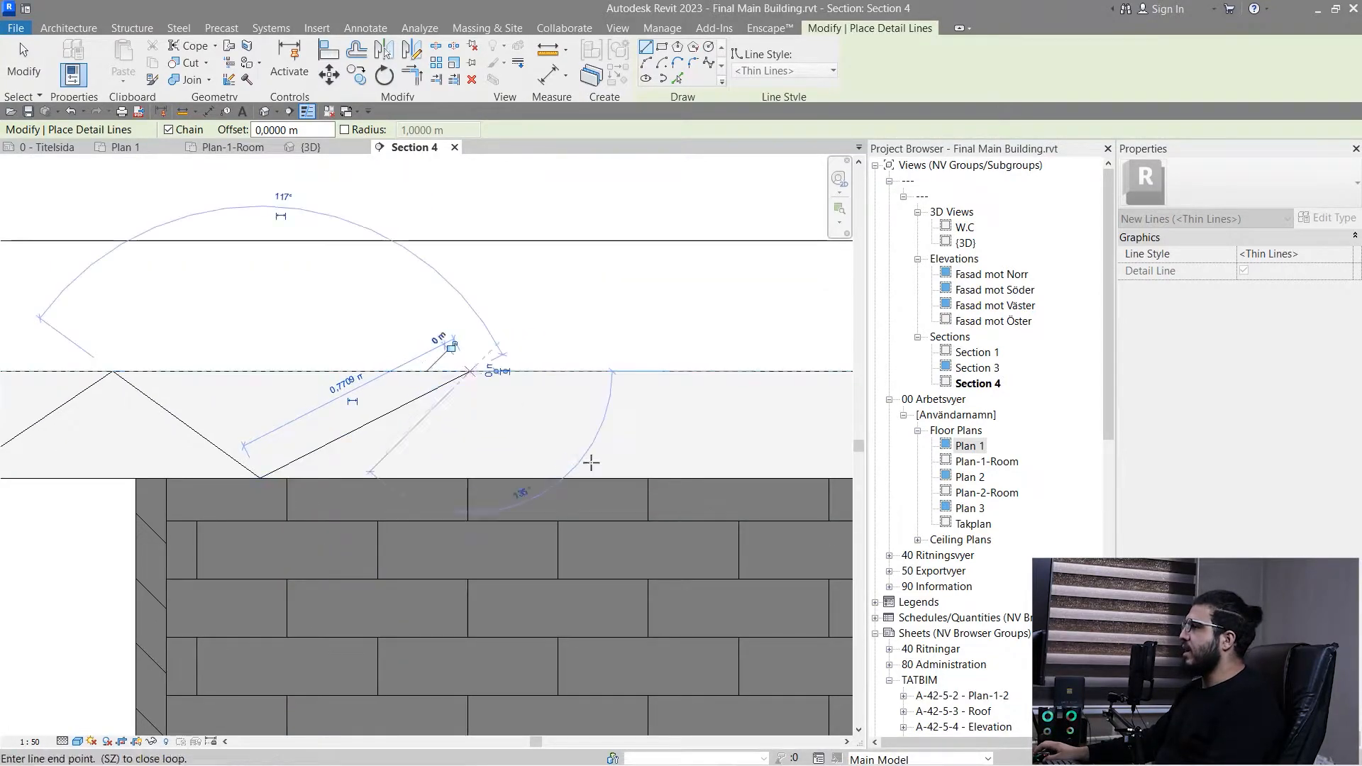
click(643, 477)
middle_drag(643, 477, 343, 573)
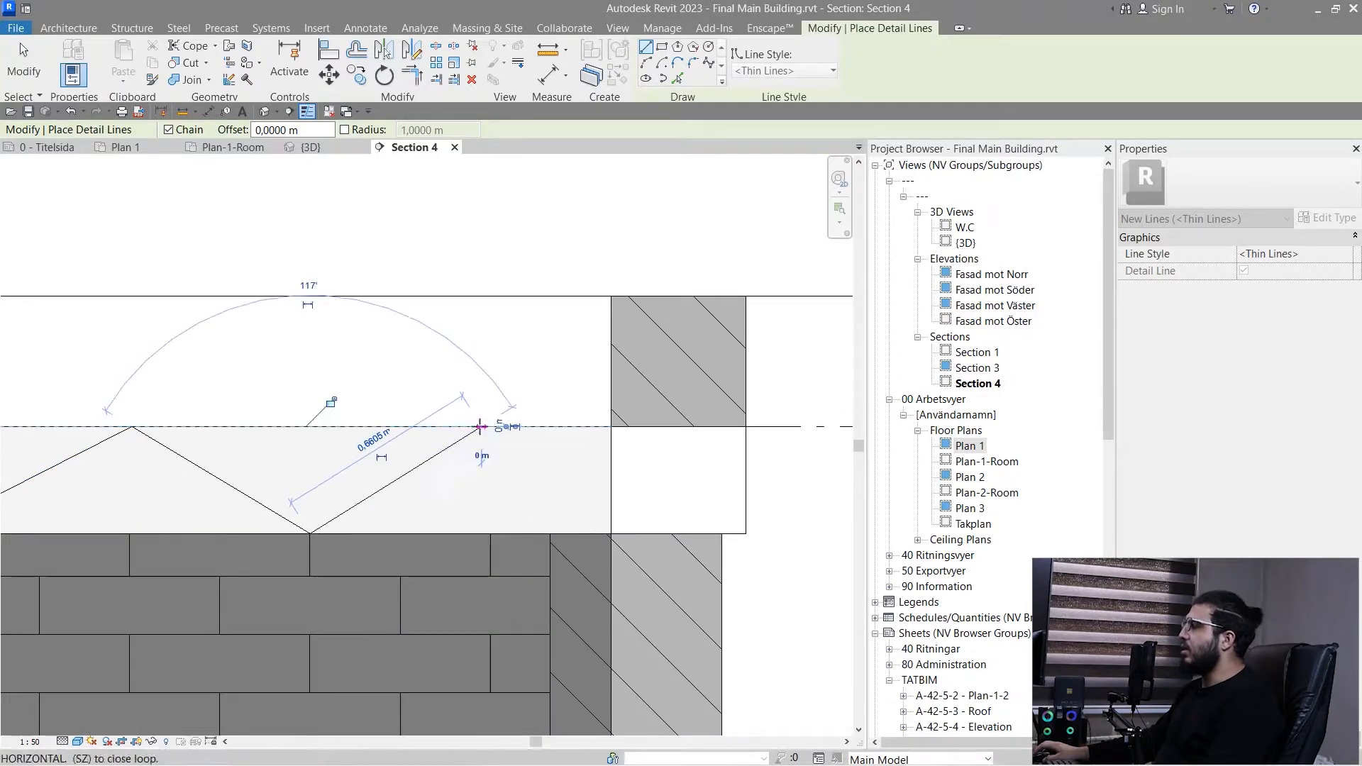
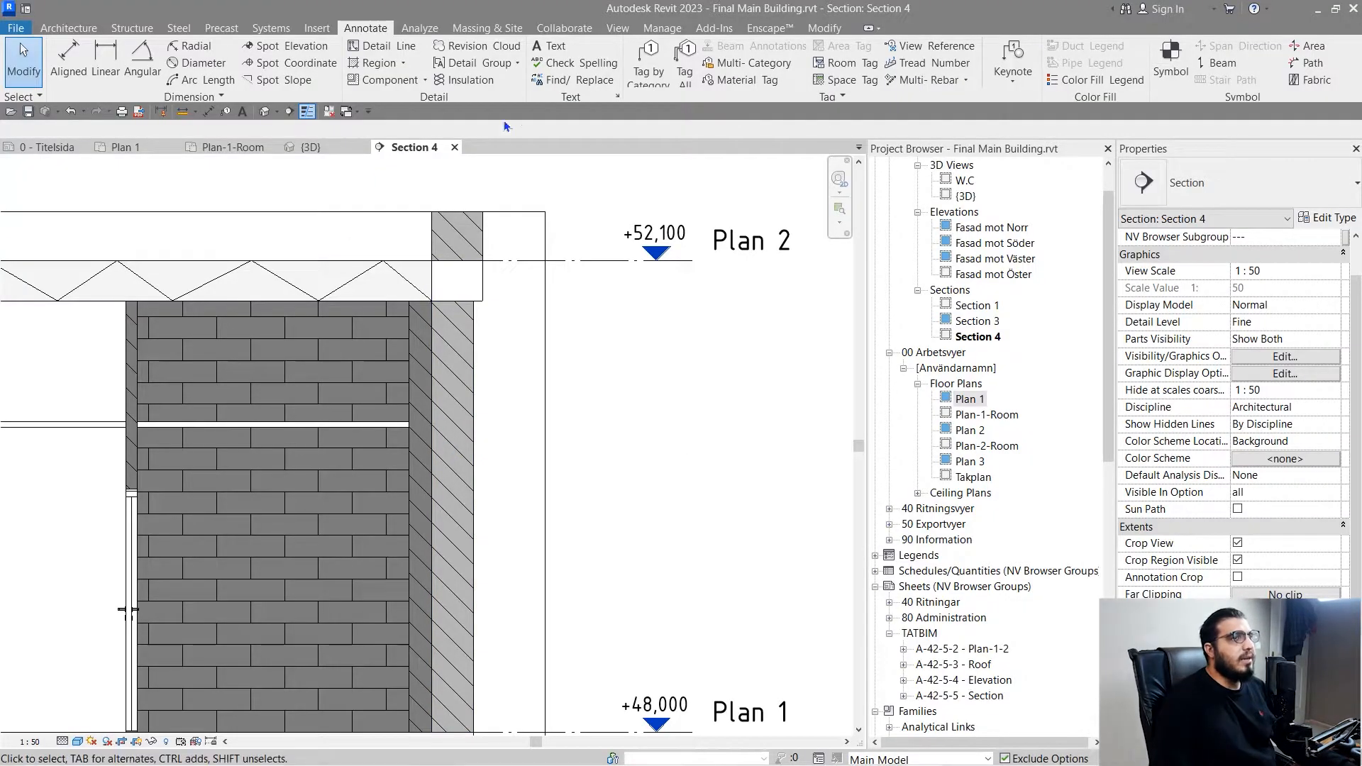
- Extend the lower edge of Section 4's crop region downward to make room beneath the ground floor slab
click(372, 63)
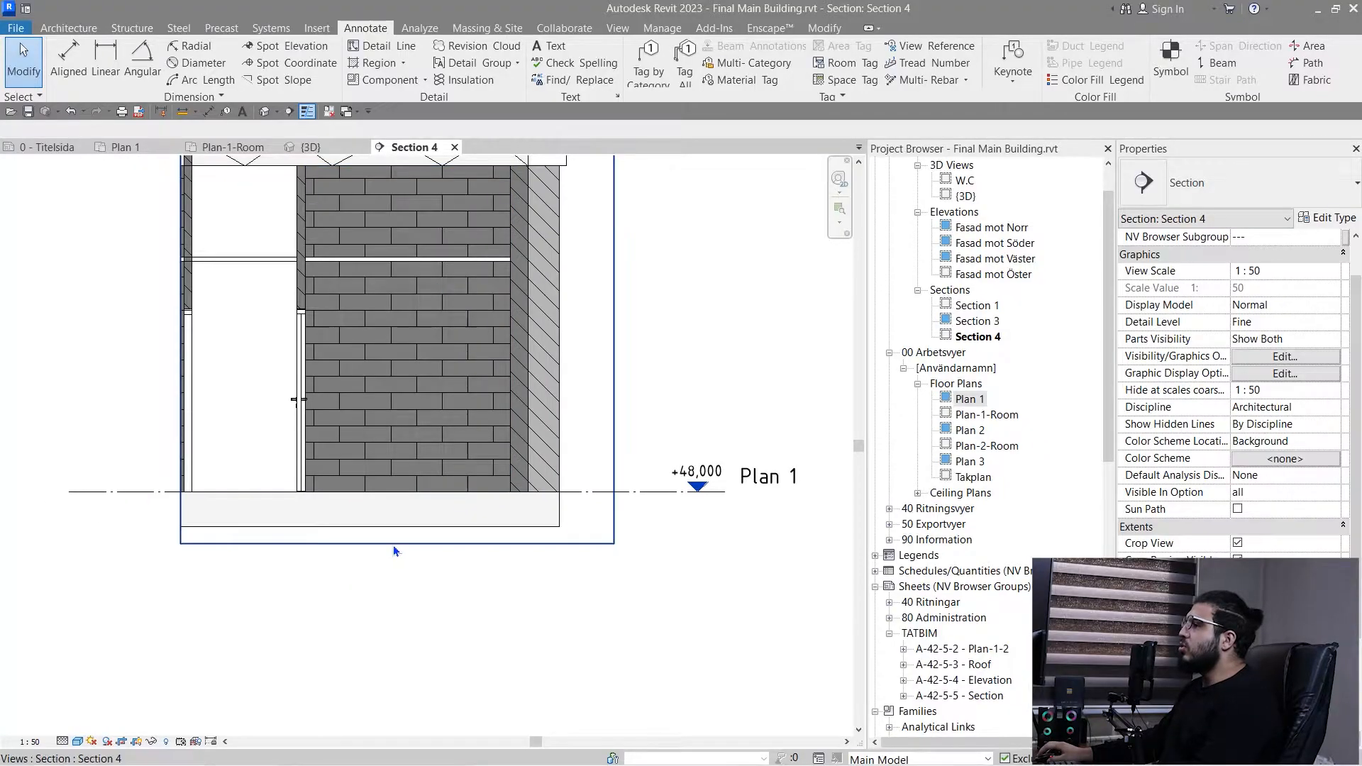
click(393, 544)
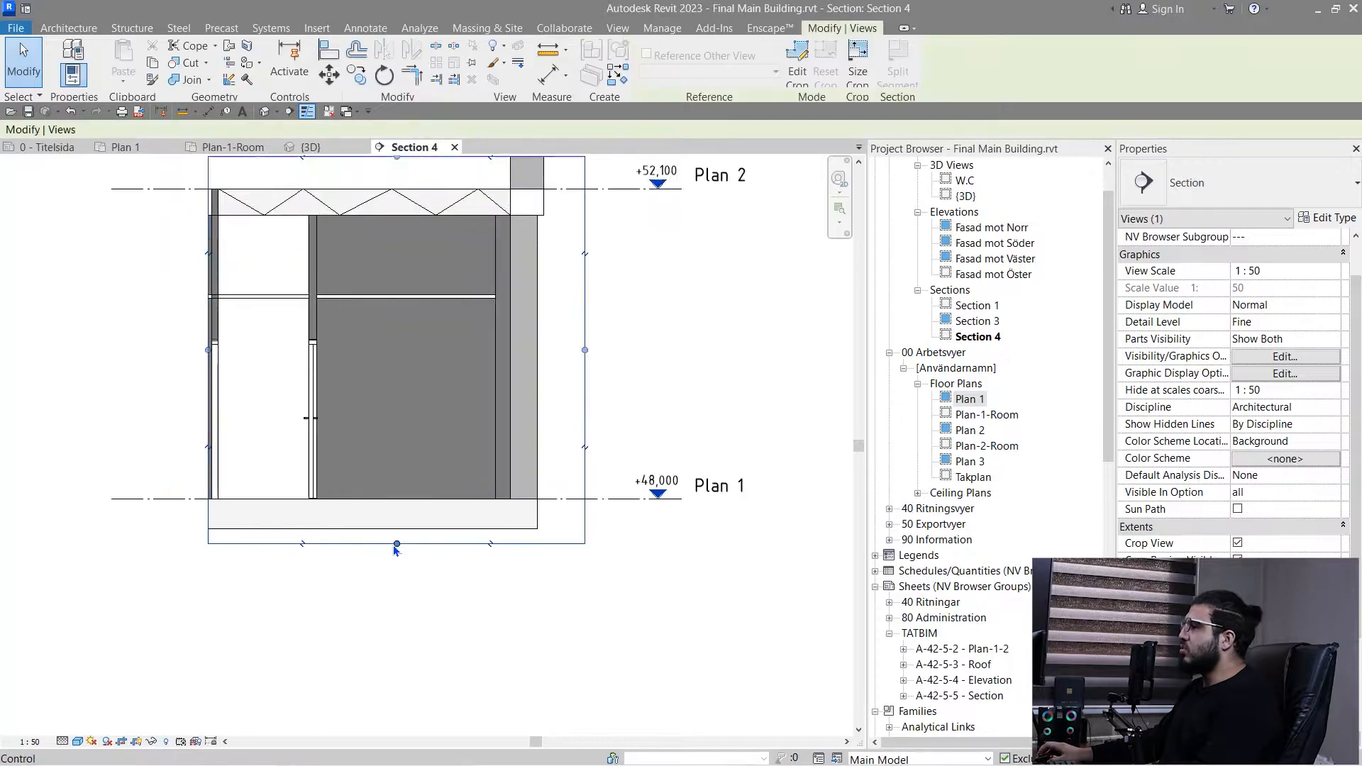
drag(393, 544, 393, 607)
scroll(422, 620, up, 2)
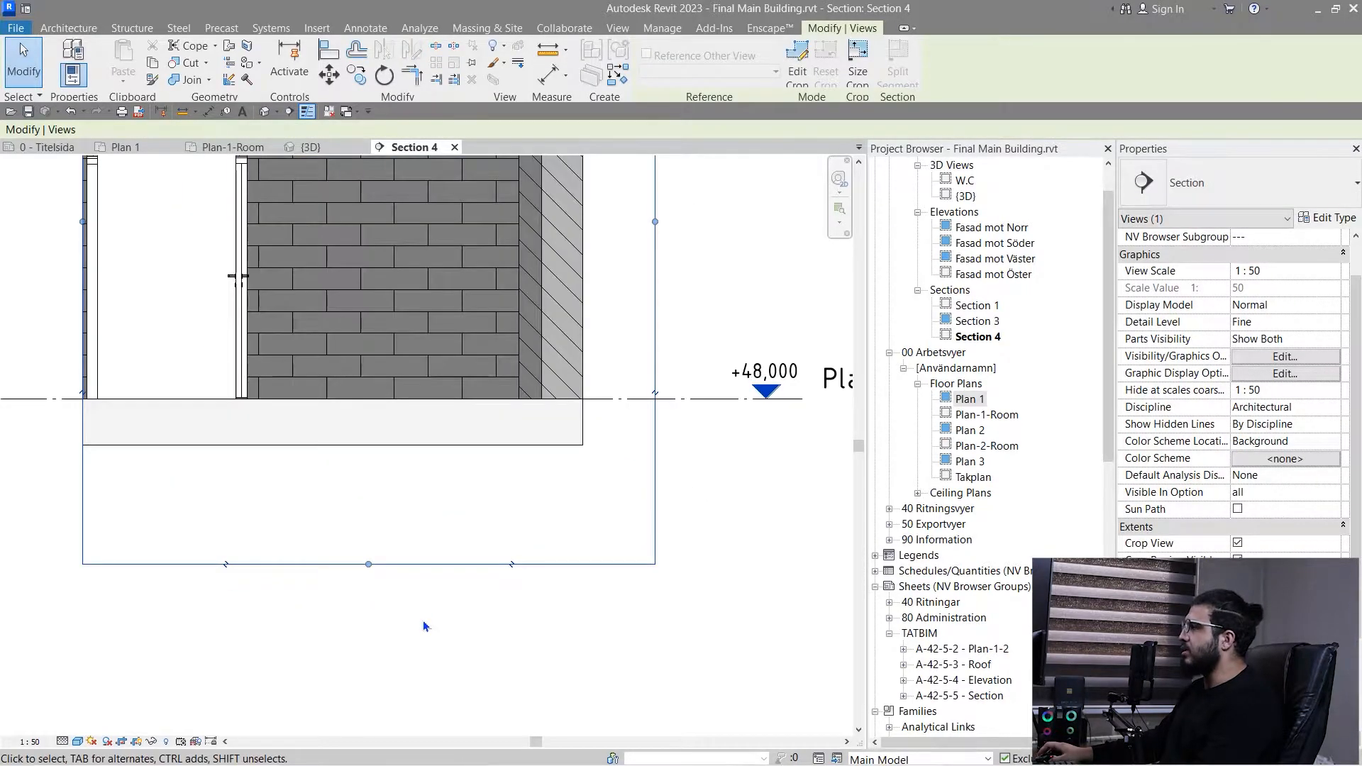
scroll(423, 620, down, 2)
middle_drag(317, 555, 415, 551)
click(629, 298)
- Start a filled region in Section 4 and duplicate its Solid Svart type as Solid Svart 2
middle_drag(513, 328, 329, 334)
scroll(329, 334, up, 2)
middle_drag(172, 367, 269, 376)
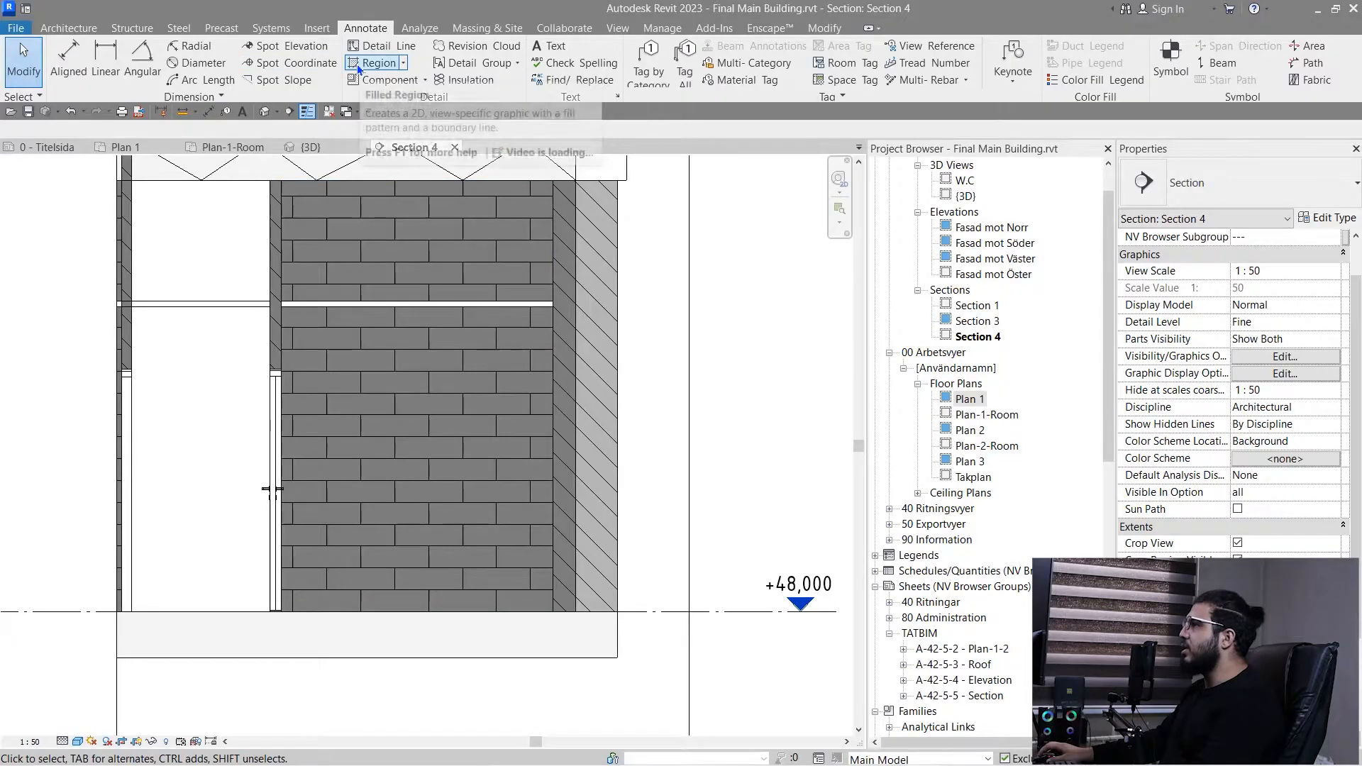
click(356, 63)
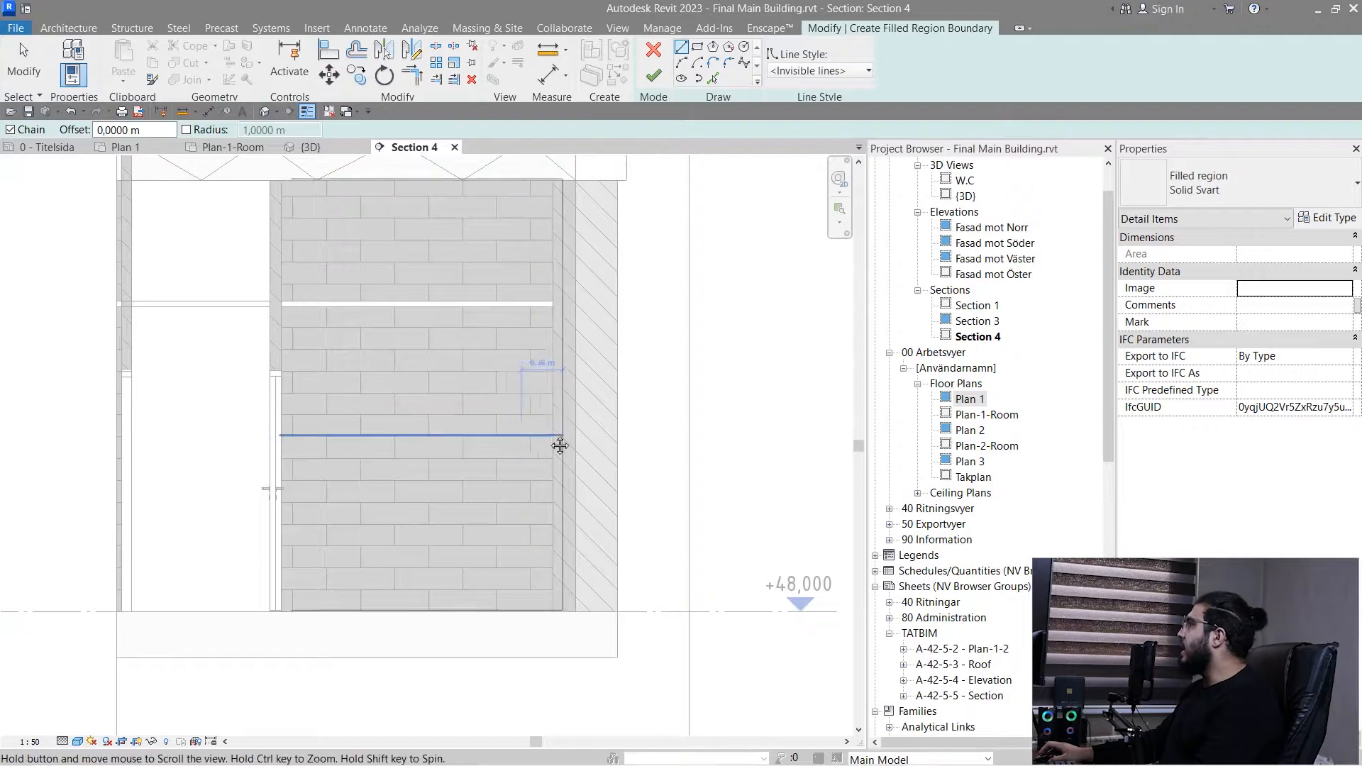
middle_drag(557, 447, 613, 415)
click(1326, 220)
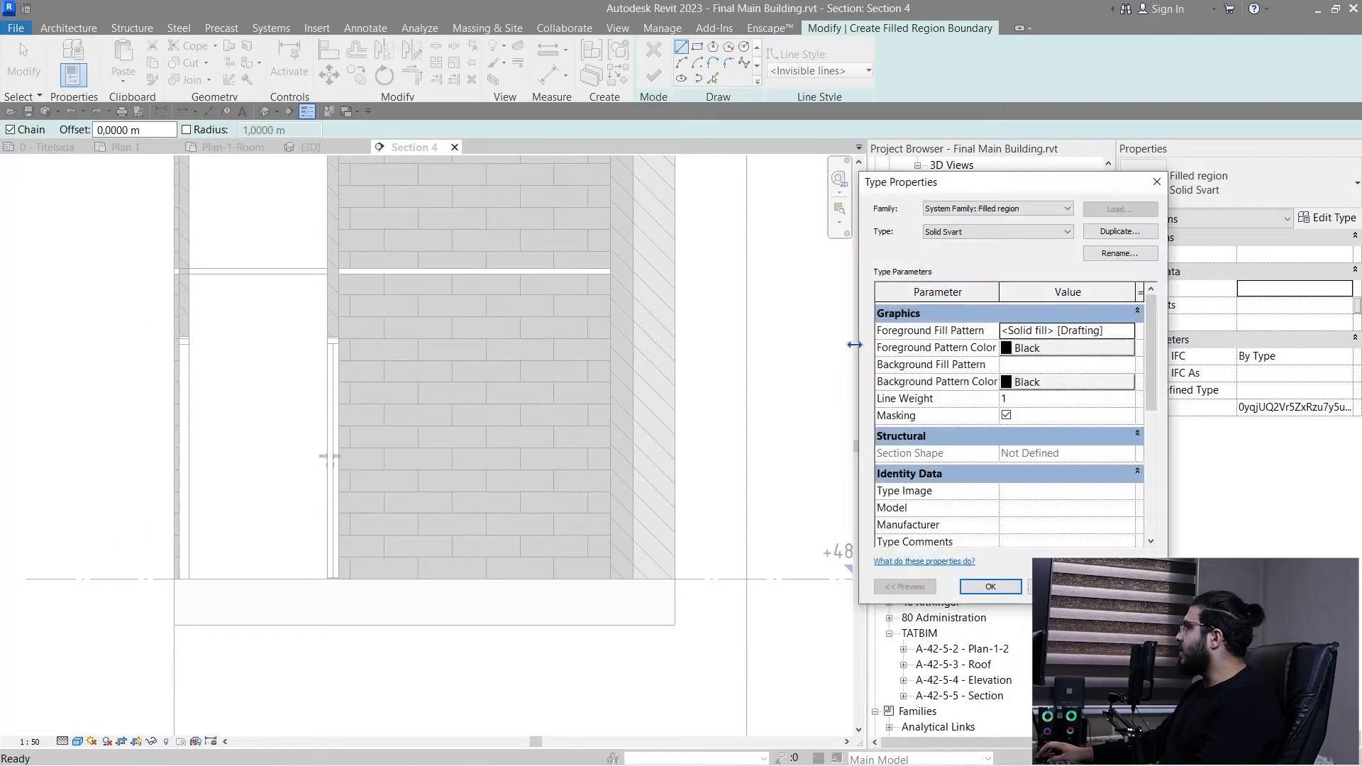
click(1120, 232)
click(1026, 424)
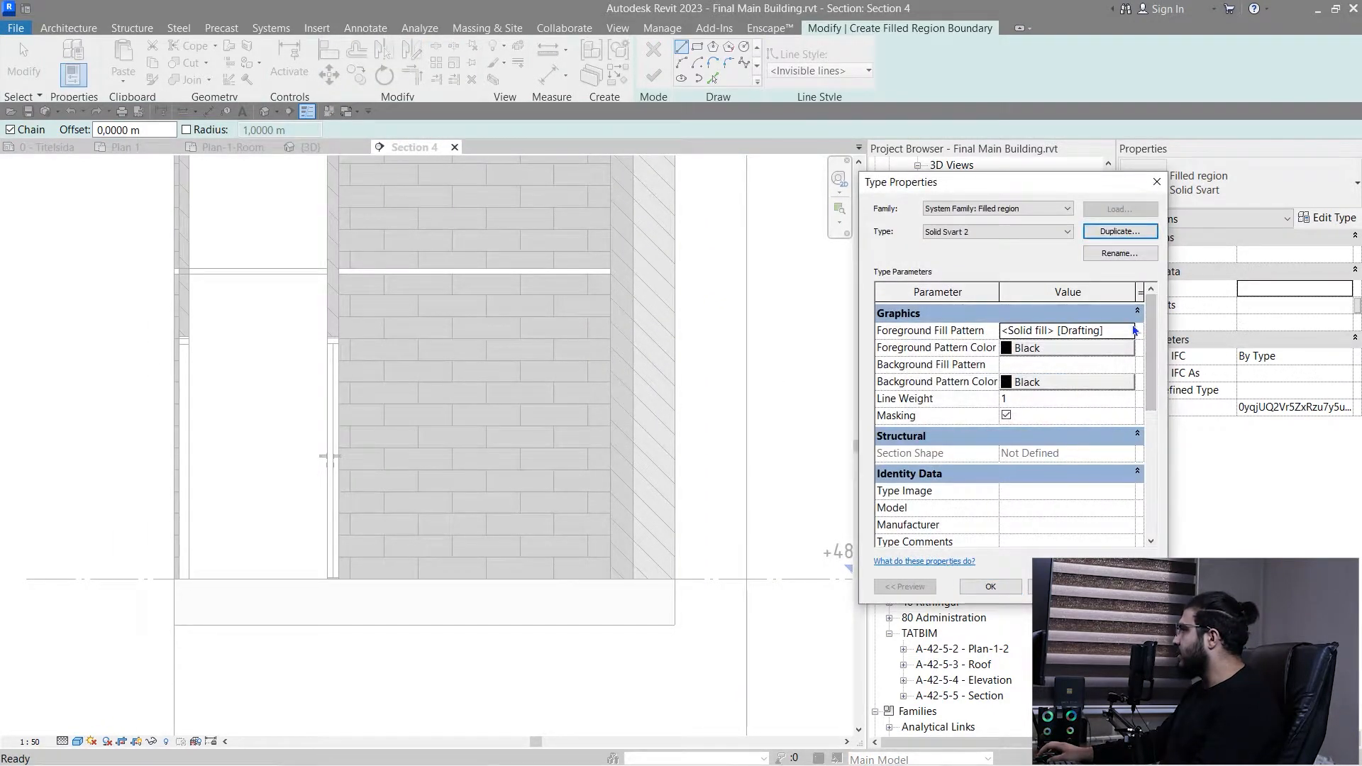
- Set the Solid Svart 2 type's foreground fill pattern to the Earth drafting pattern
click(1134, 331)
drag(1043, 252, 637, 249)
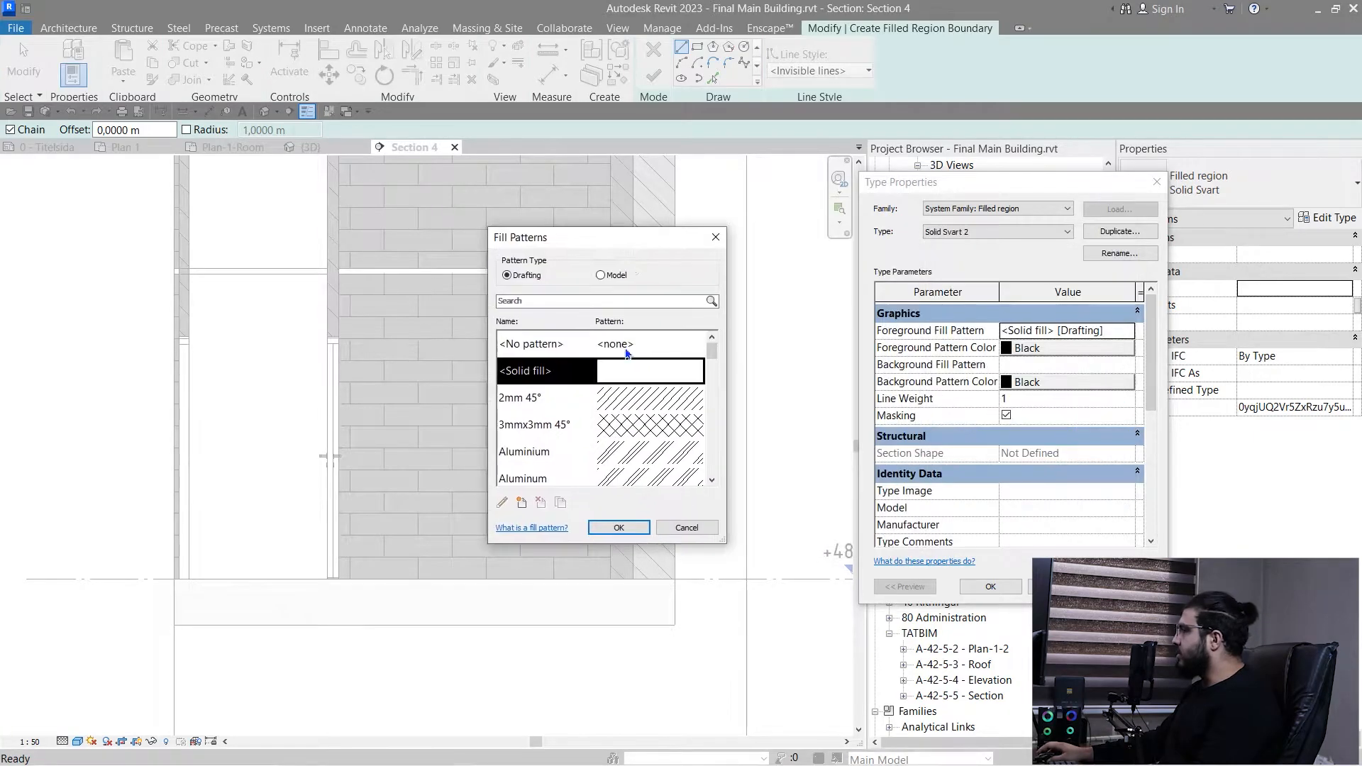
scroll(601, 433, down, 3)
click(604, 399)
scroll(604, 400, down, 1)
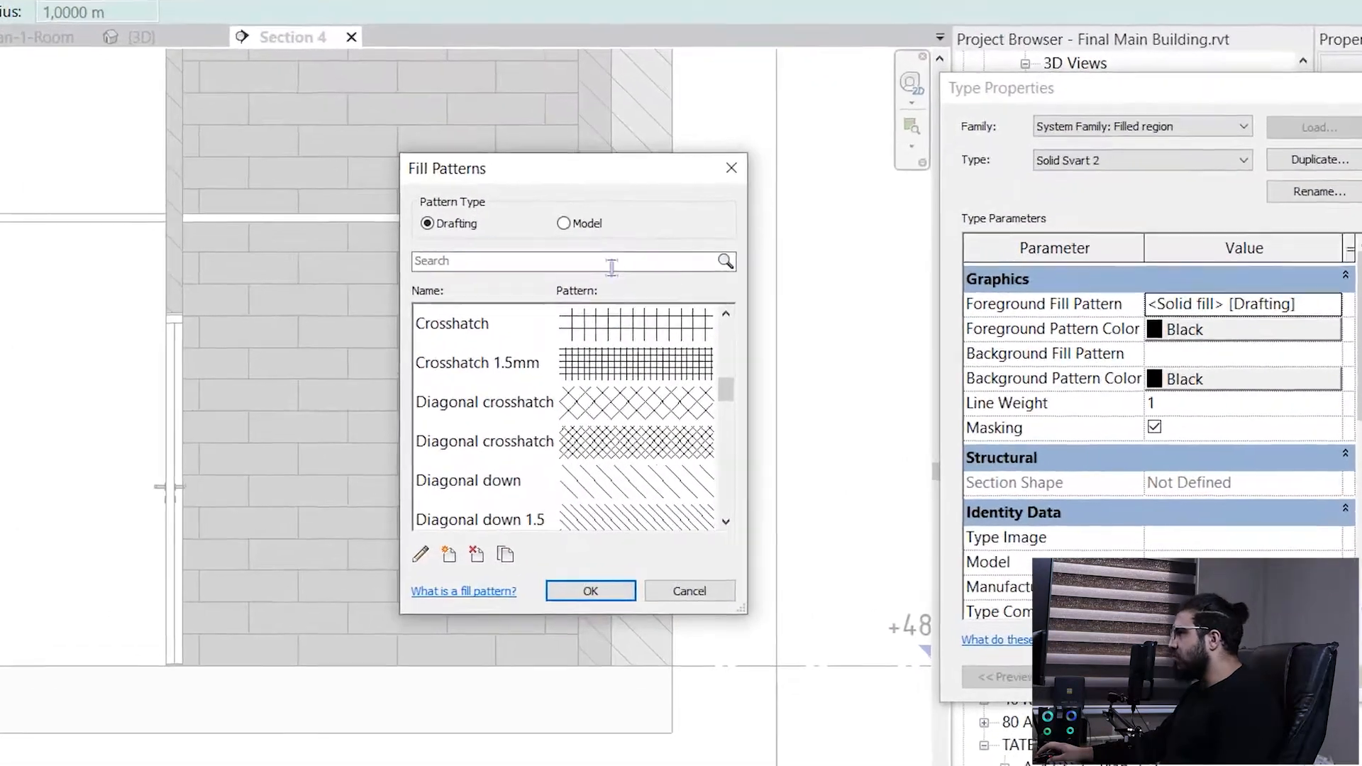
key(e)
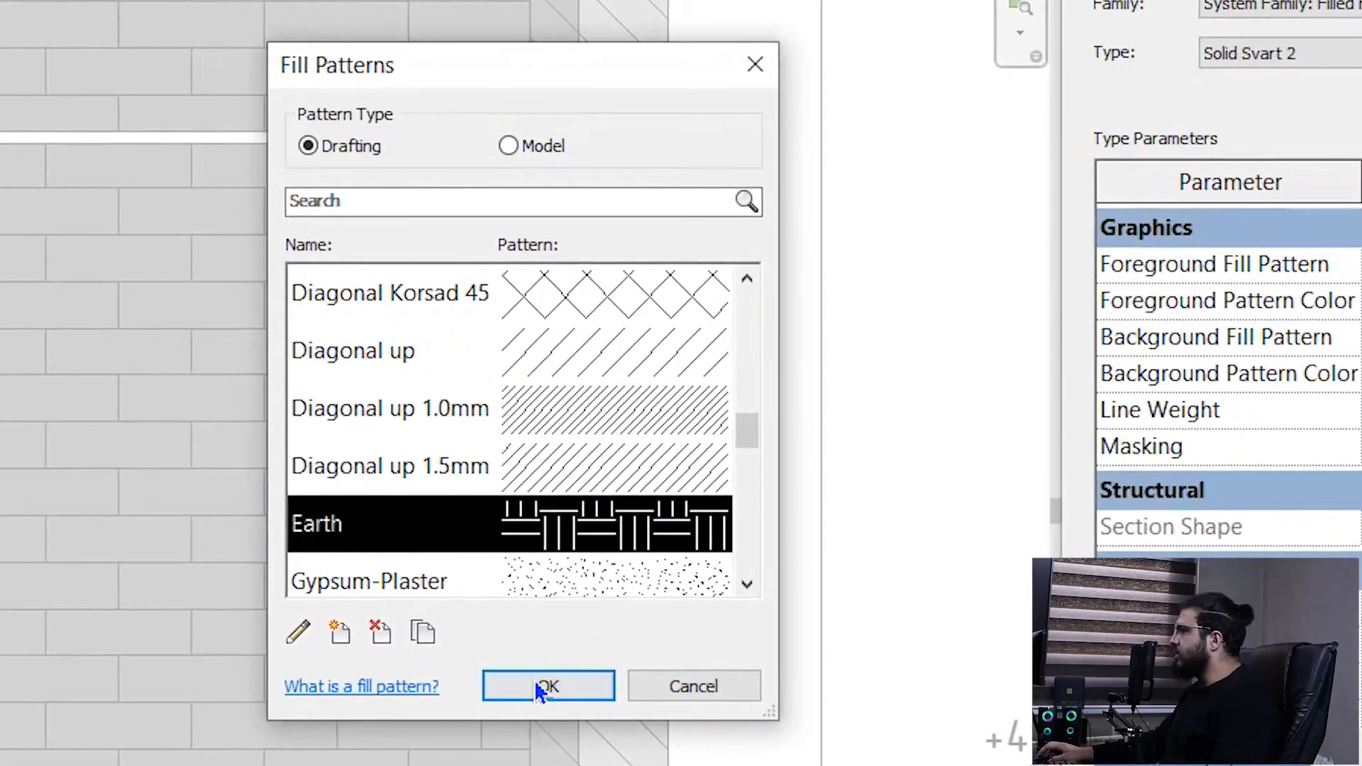
click(537, 689)
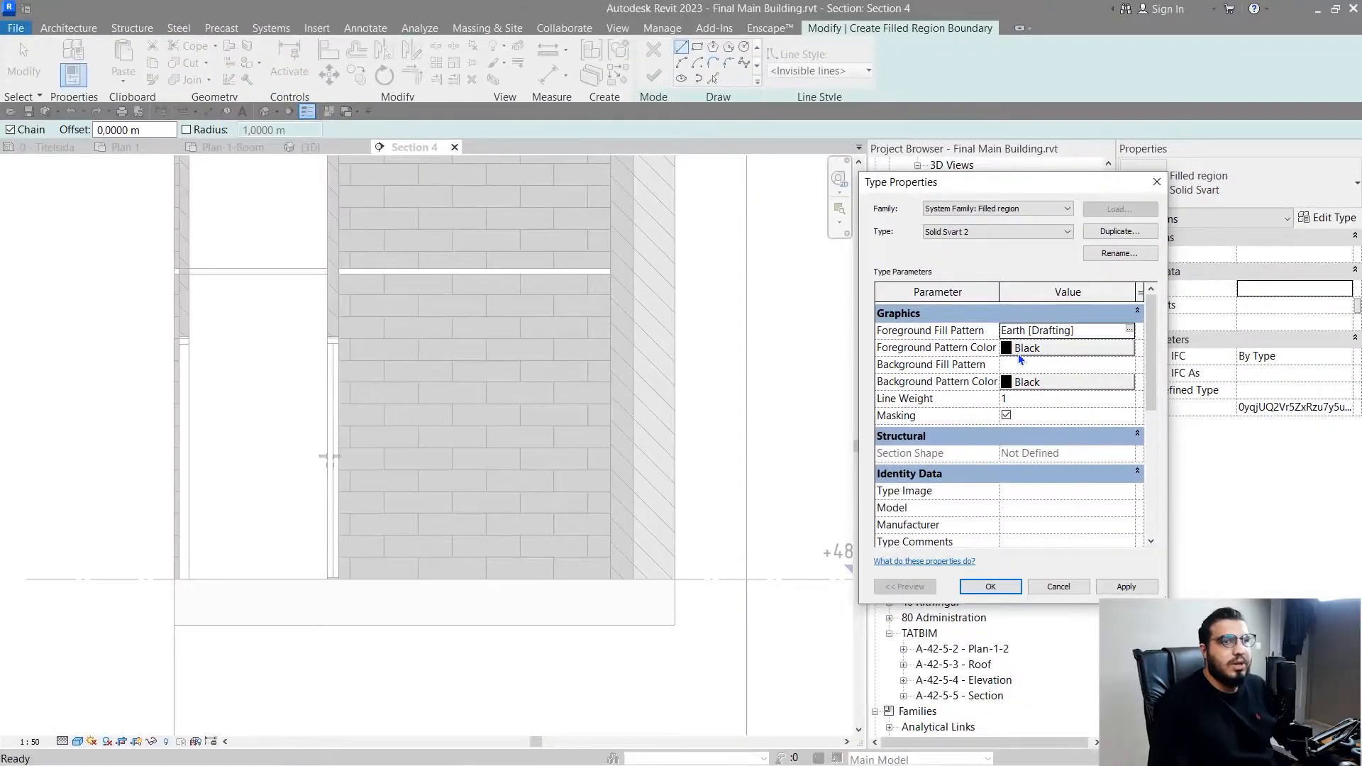
scroll(1036, 424, down, 1)
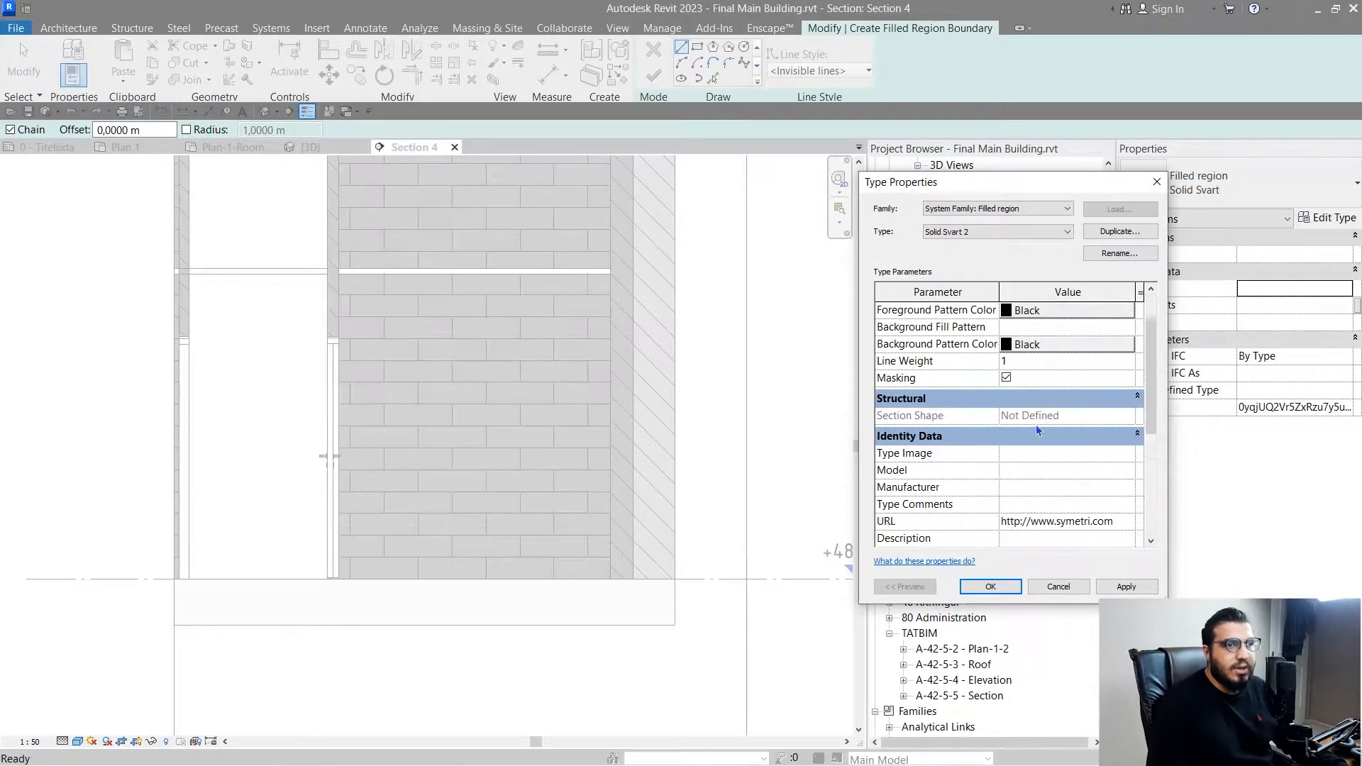
scroll(1036, 424, down, 3)
click(990, 586)
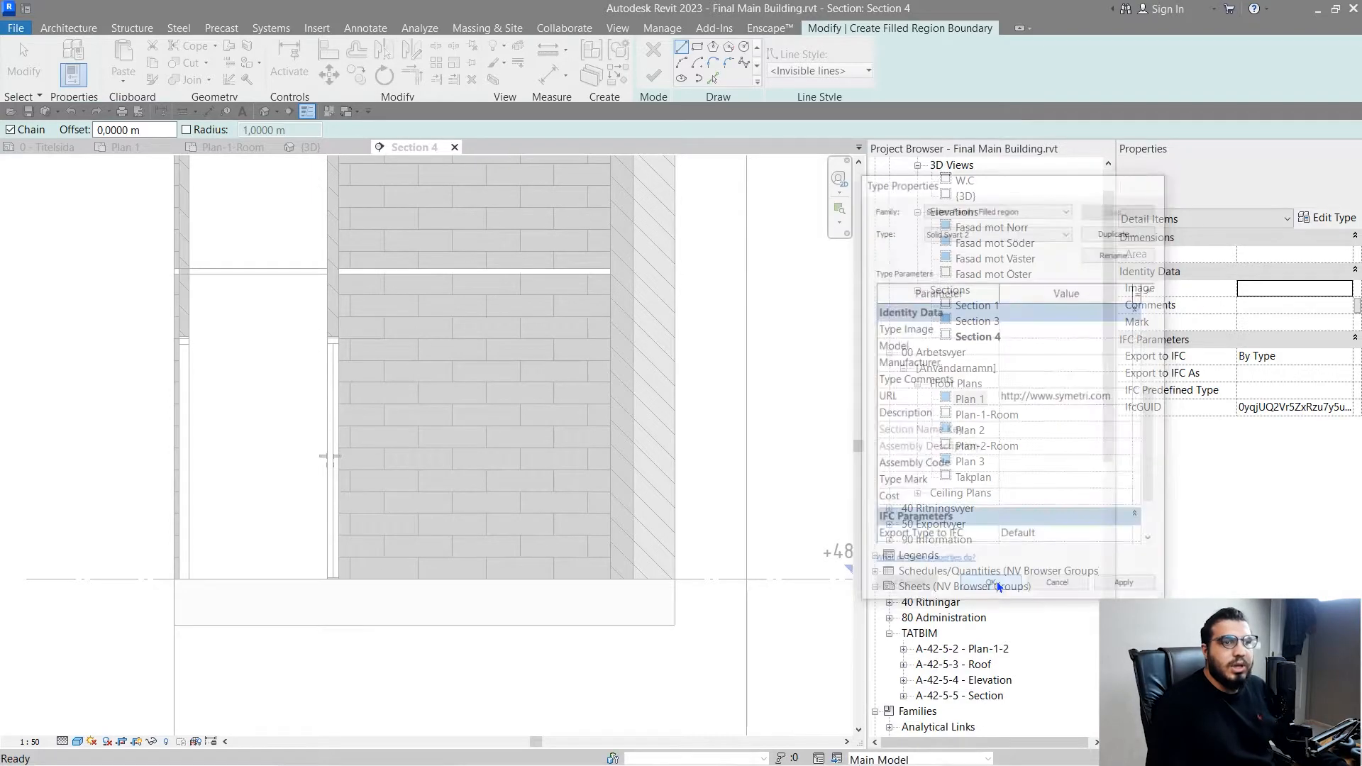
- Sketch and finish an L-shaped filled region under and beside the ground floor slab, about 4.9 m wide and 1.26 m deep, with invisible boundary lines
scroll(645, 596, down, 3)
middle_drag(645, 596, 606, 366)
scroll(610, 398, up, 3)
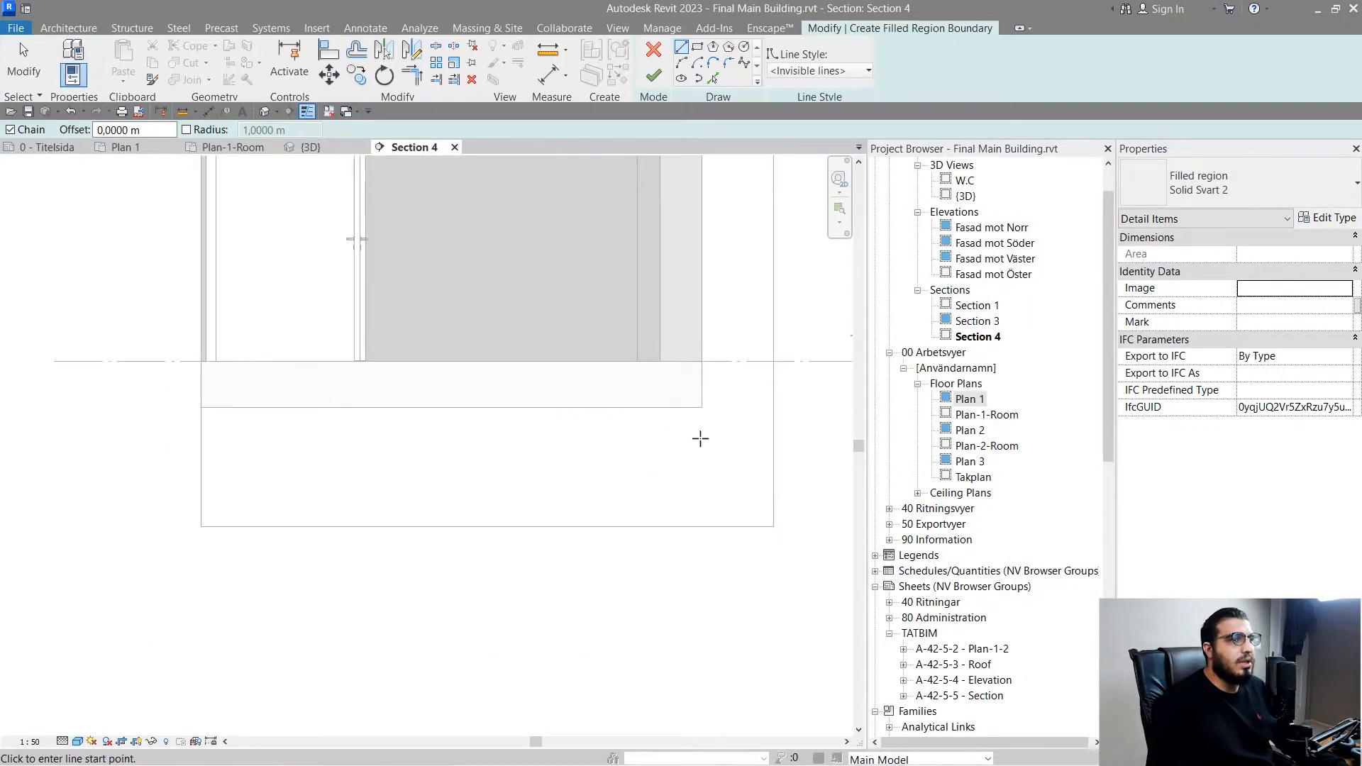
click(704, 362)
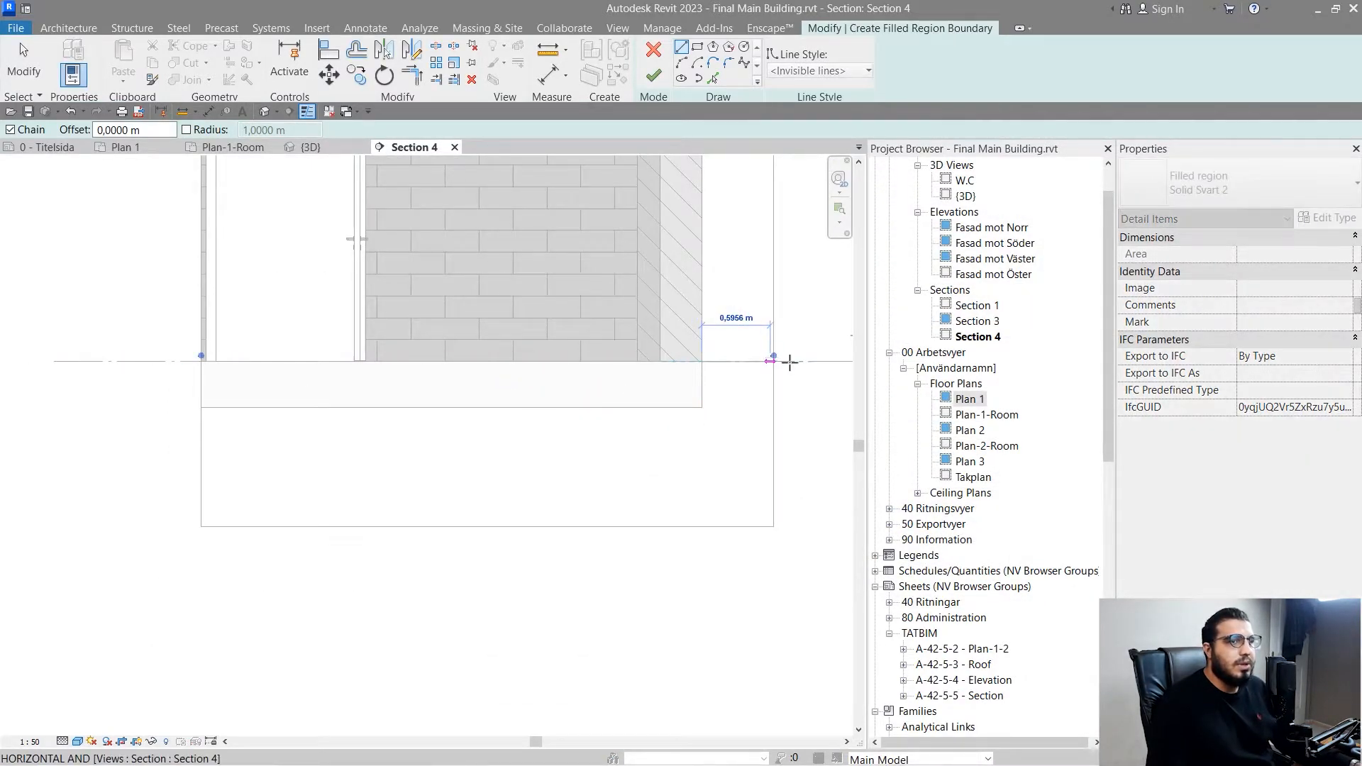
click(764, 508)
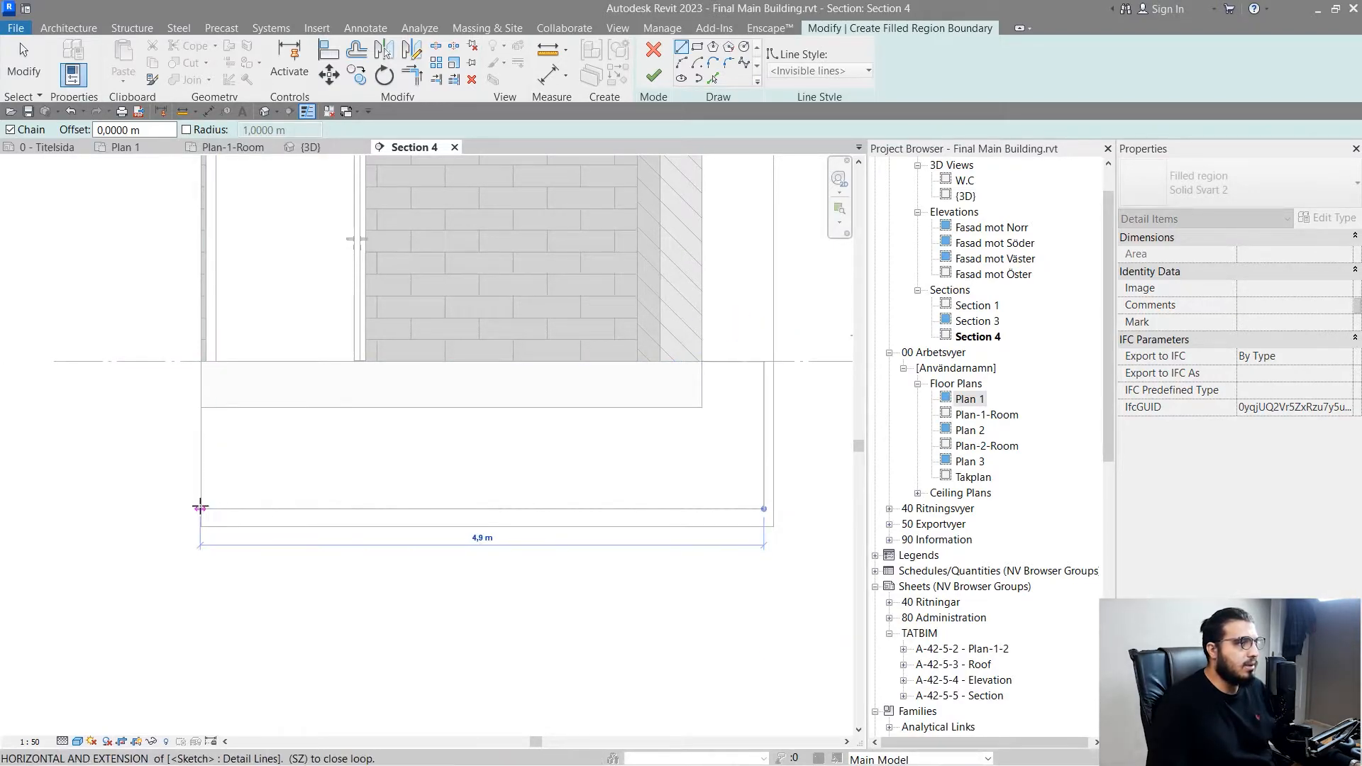
click(210, 408)
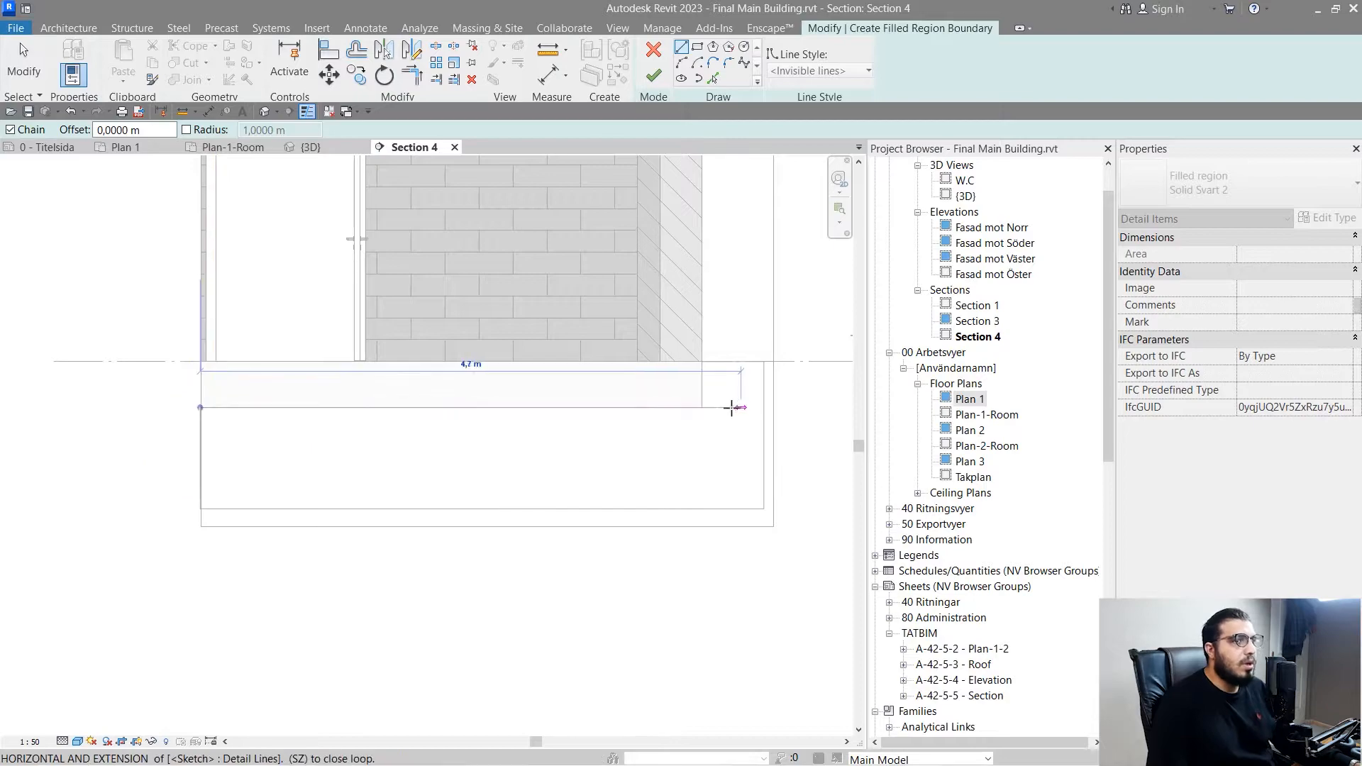
click(705, 363)
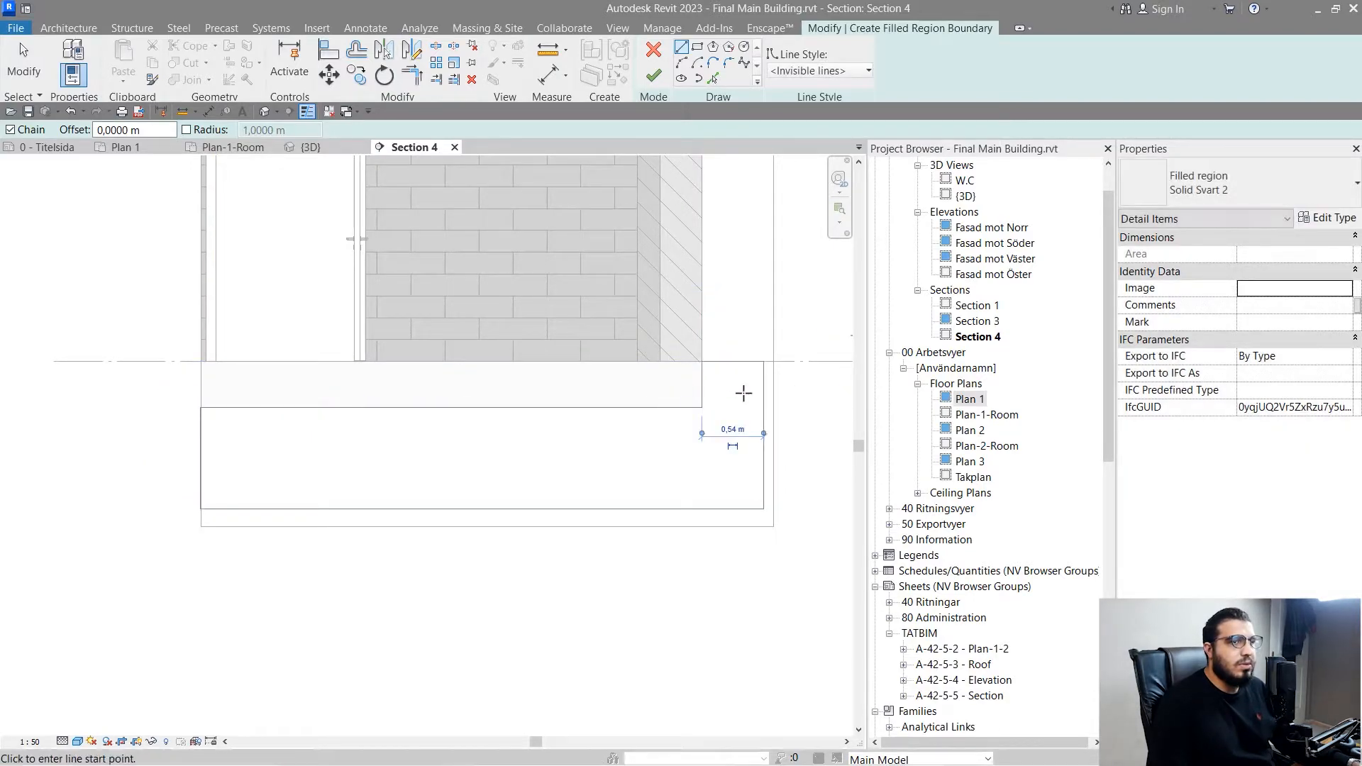
middle_drag(748, 406, 654, 432)
key(t)
key(r)
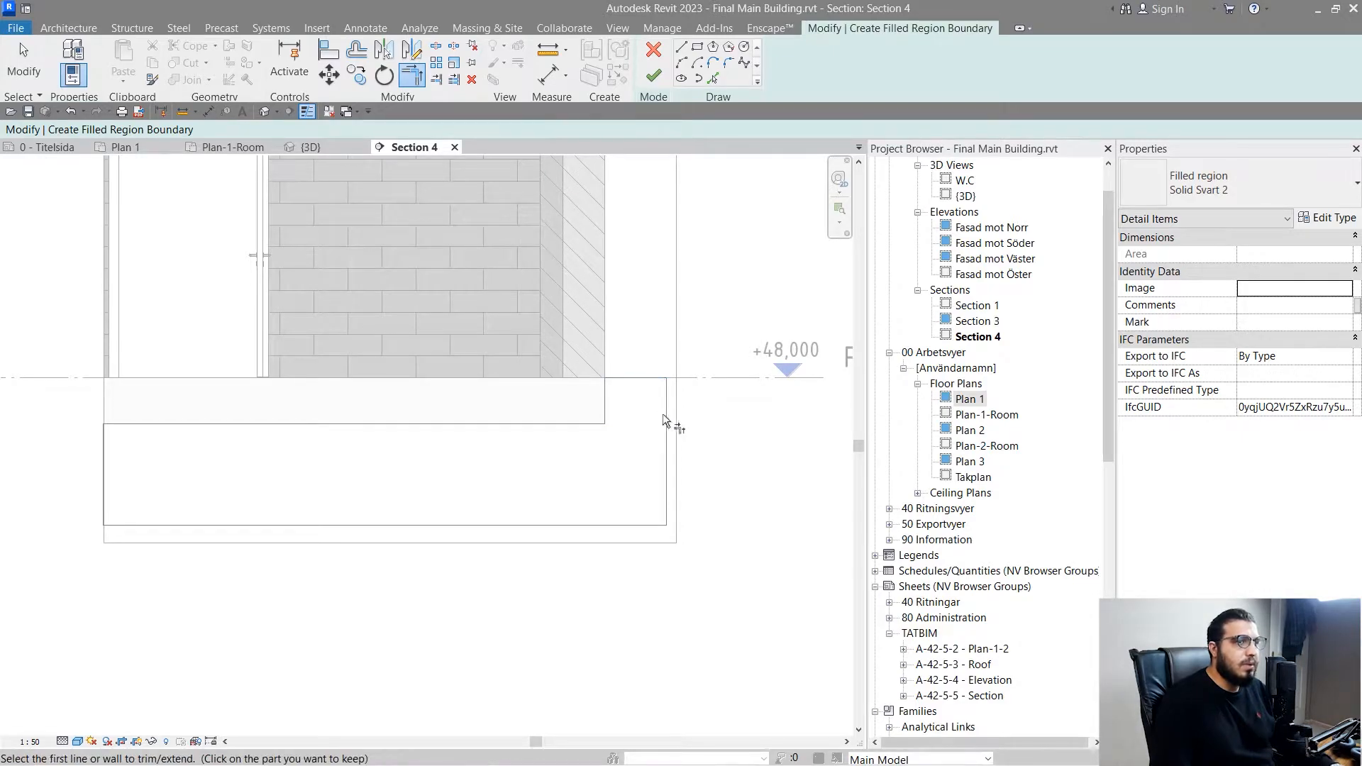
click(653, 74)
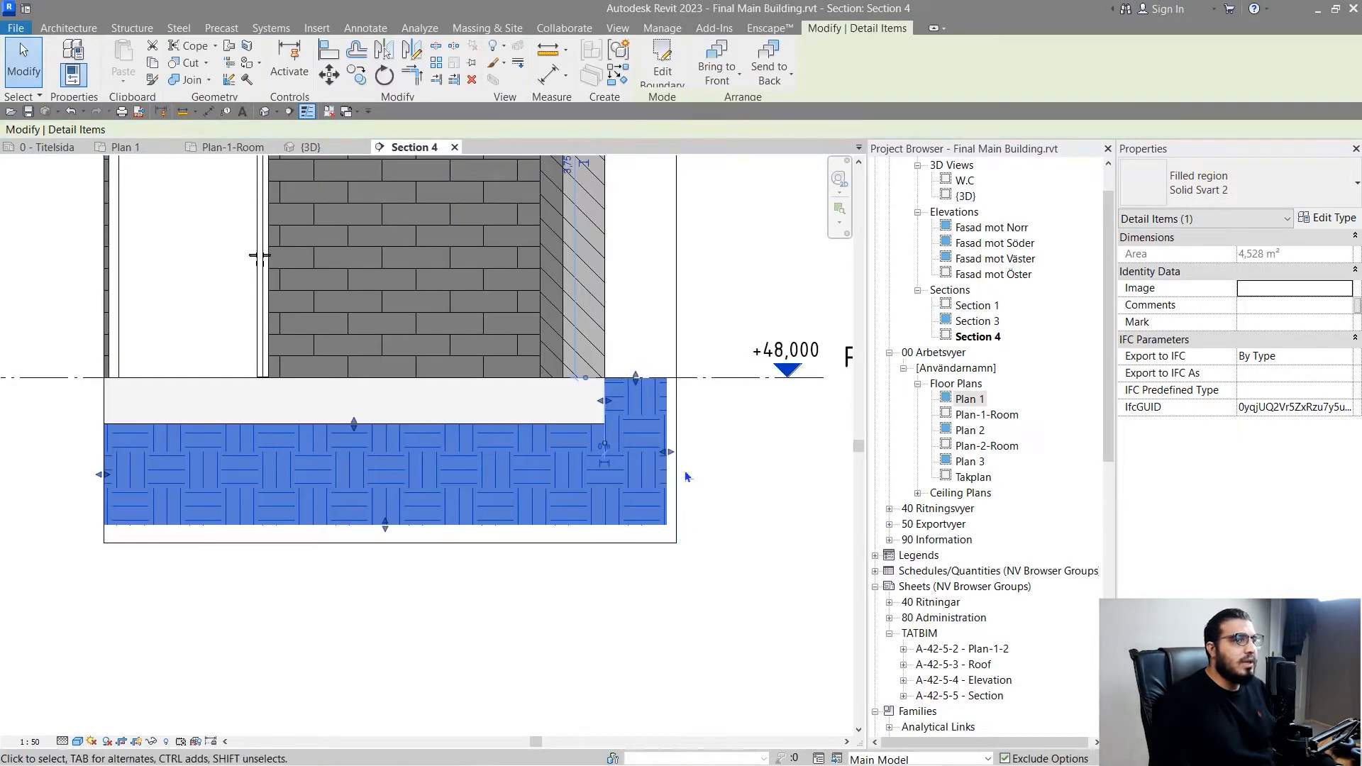
- Stretch the earth-filled region's outer and bottom edges past the crop boundary to fill the area beneath the slab
scroll(553, 523, down, 3)
click(594, 635)
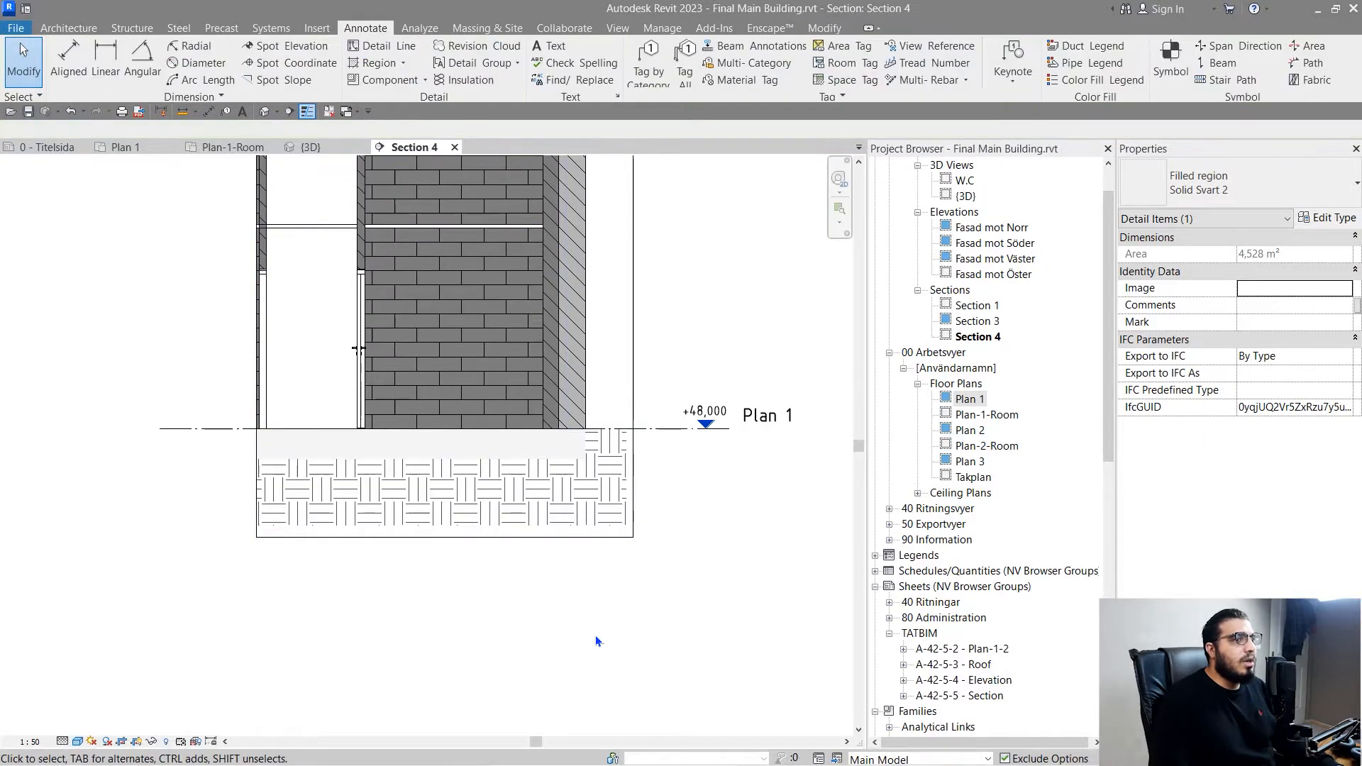
scroll(522, 518, up, 3)
click(578, 526)
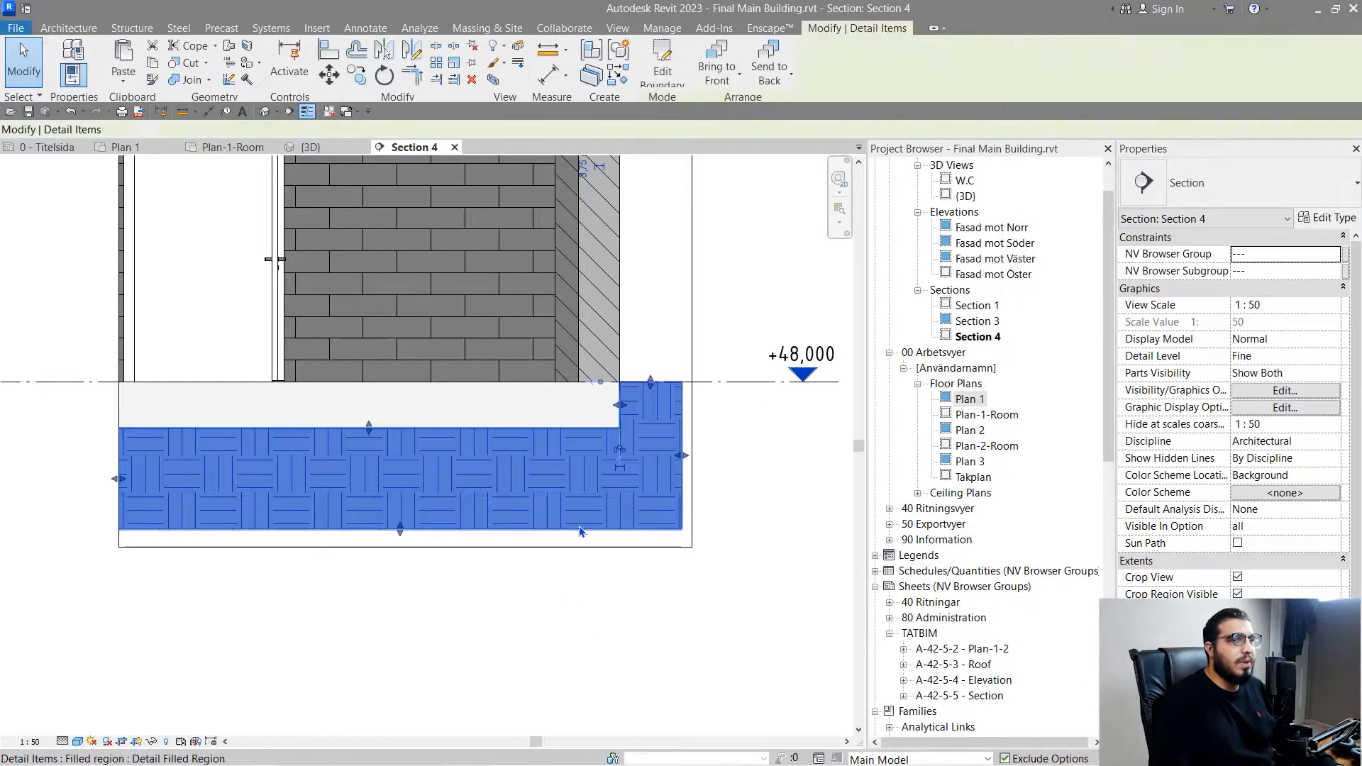
drag(681, 455, 738, 456)
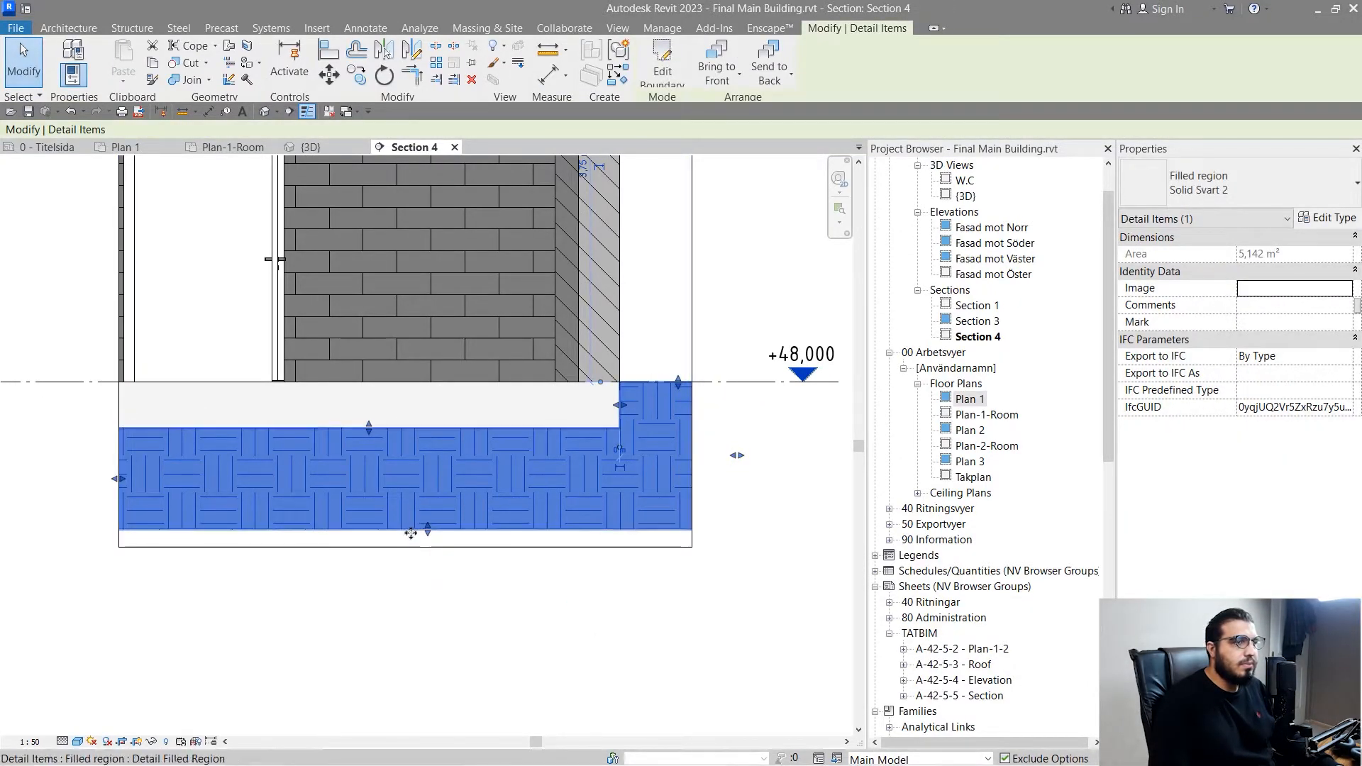
drag(424, 530, 426, 547)
click(293, 606)
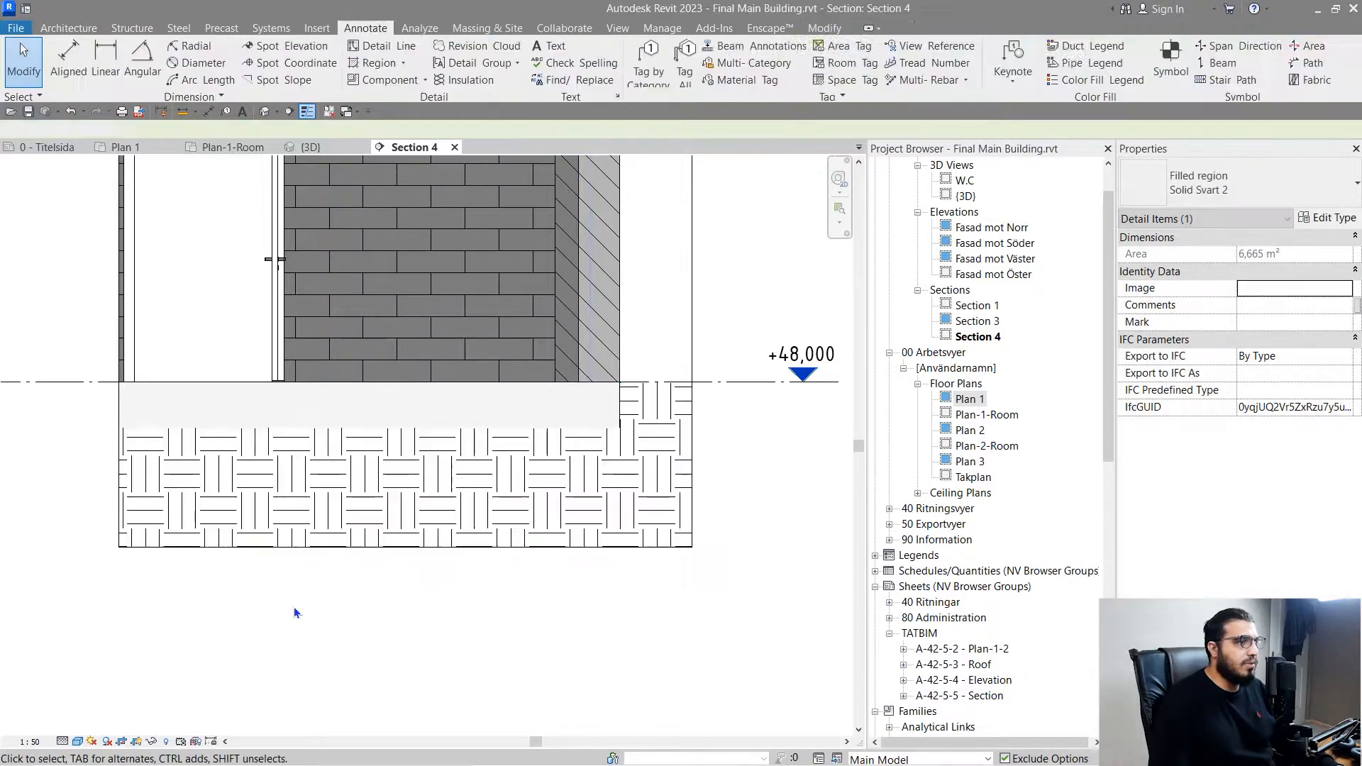
- Hide the crop region boundary in Section 4
scroll(294, 606, down, 2)
scroll(488, 624, down, 3)
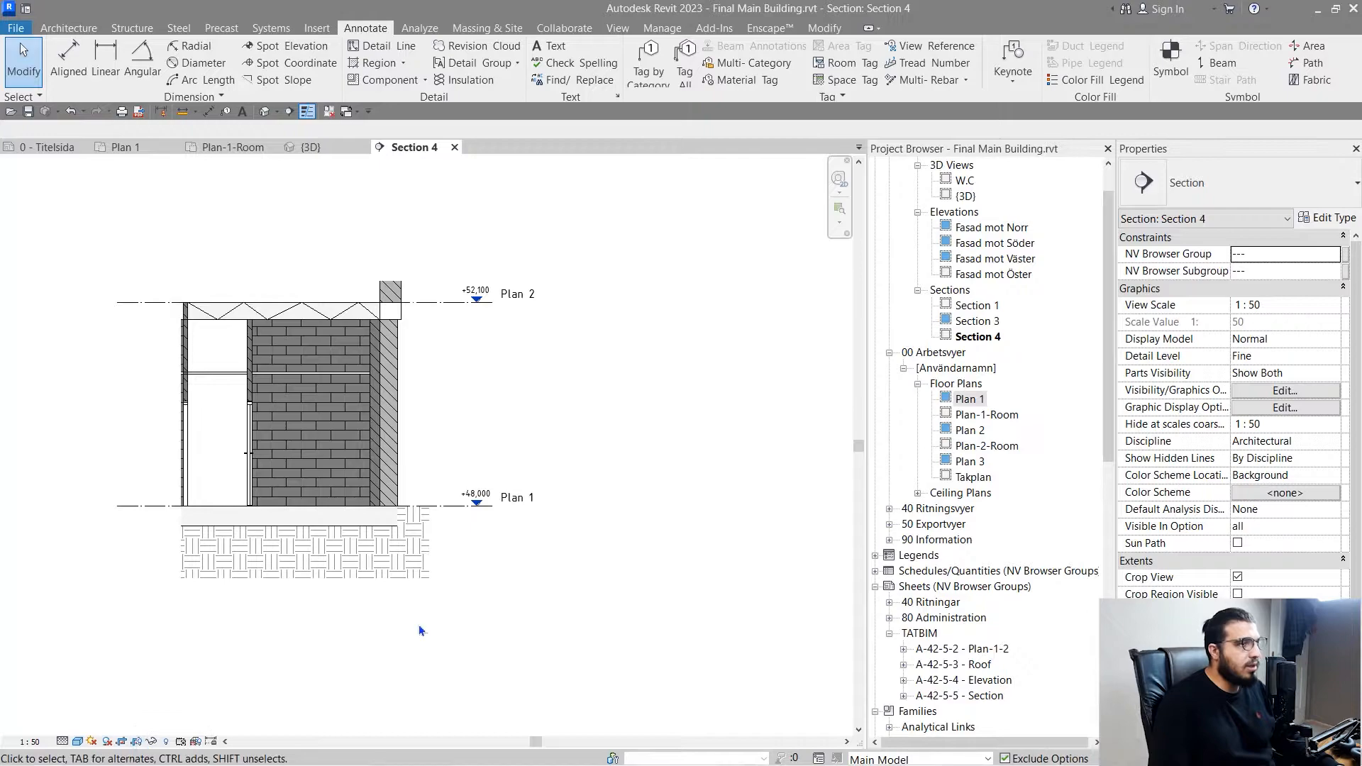
middle_drag(361, 637, 505, 607)
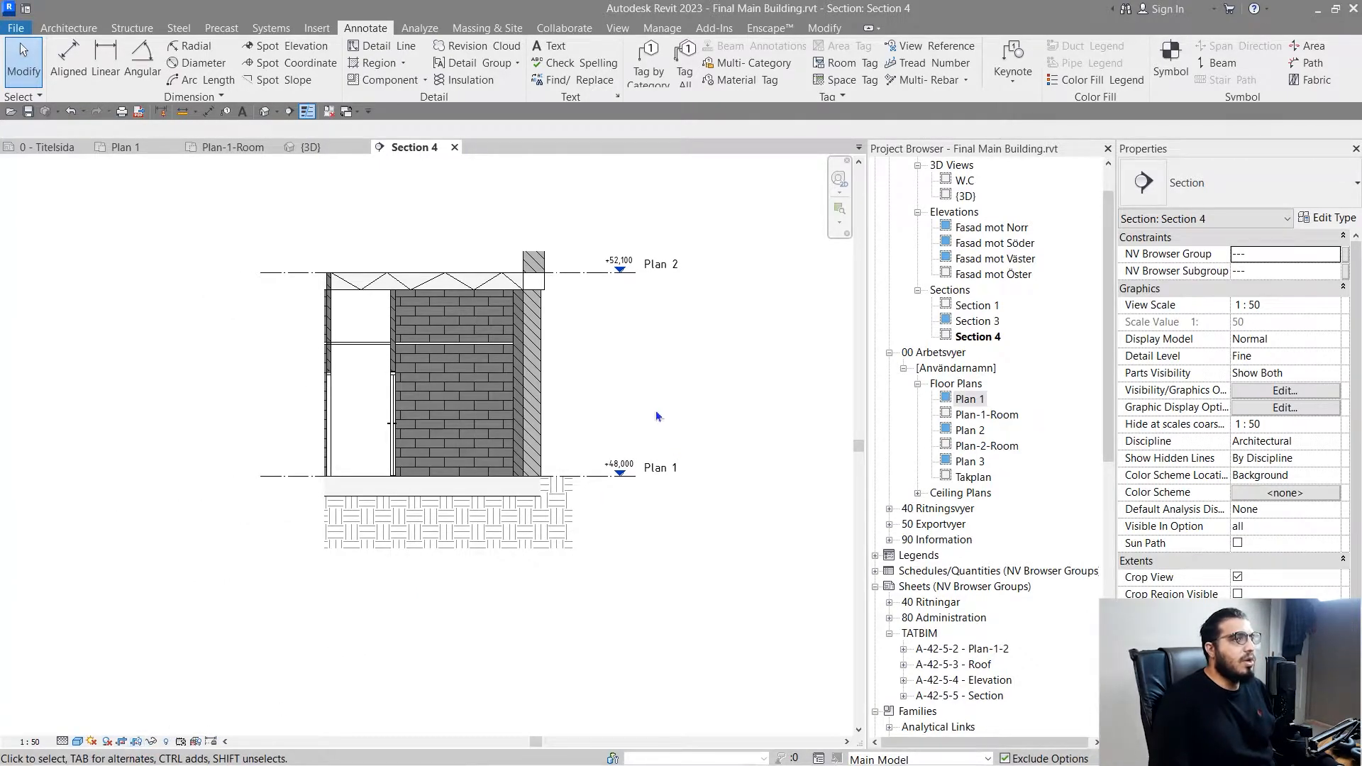
- Examine the finished section, from the zigzag detail lines in the upper slab to the earth fill beneath the ground floor slab
scroll(655, 411, up, 2)
scroll(312, 366, down, 2)
middle_drag(329, 431, 474, 426)
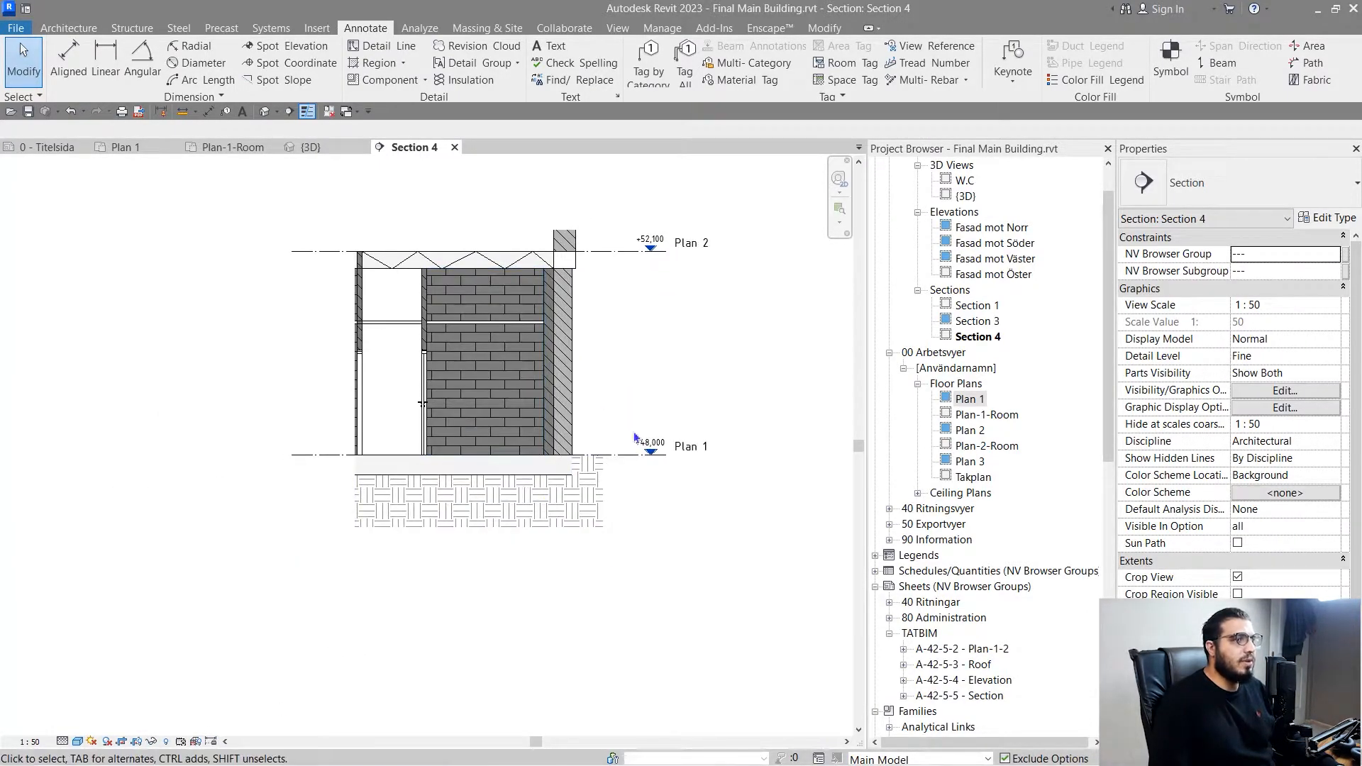
scroll(635, 289, up, 3)
middle_drag(565, 389, 671, 388)
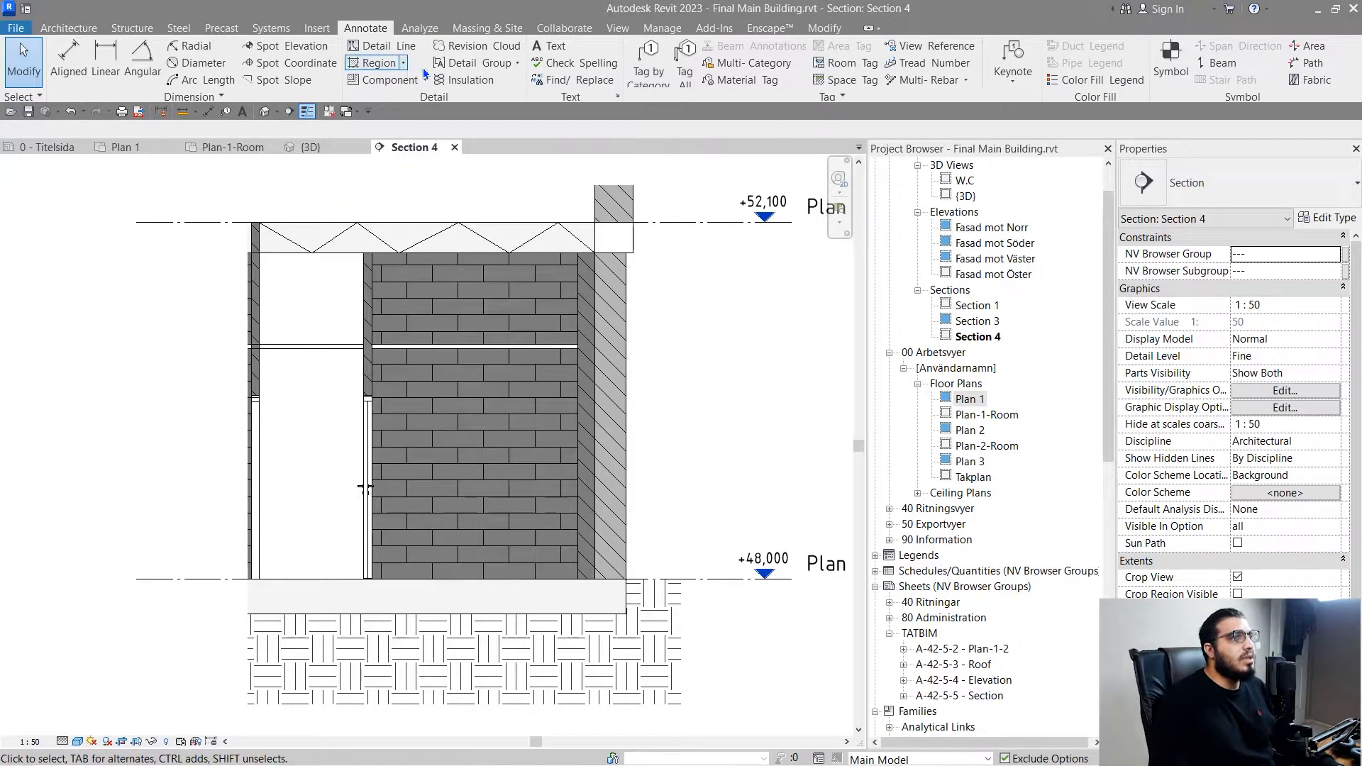
middle_drag(549, 598, 535, 440)
mouse_move(461, 529)
middle_down()
mouse_move(461, 500)
mouse_move(392, 511)
mouse_move(460, 503)
middle_up()
scroll(398, 496, up, 3)
middle_drag(384, 375, 309, 545)
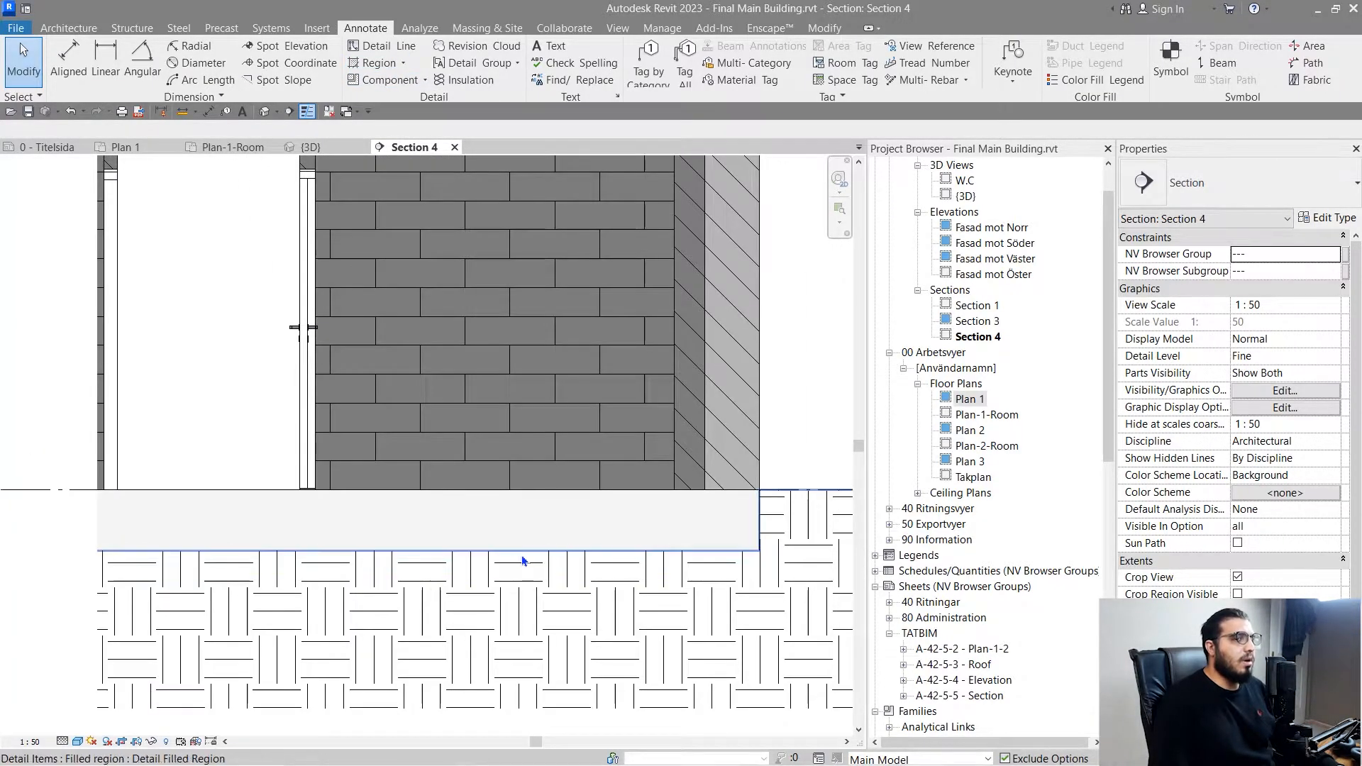
mouse_move(521, 577)
middle_down()
mouse_move(456, 596)
mouse_move(542, 663)
mouse_move(447, 572)
mouse_move(298, 532)
mouse_move(472, 582)
middle_up()
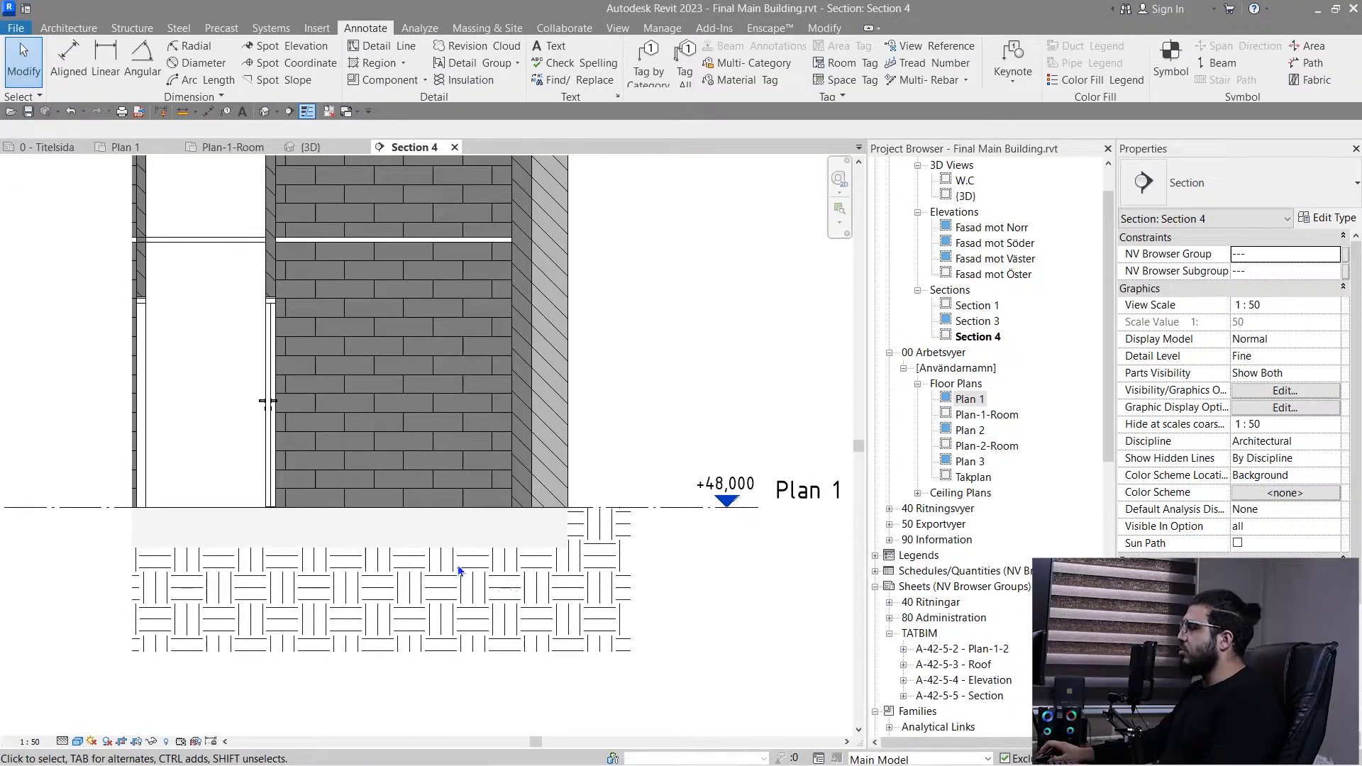
middle_drag(331, 572, 383, 530)
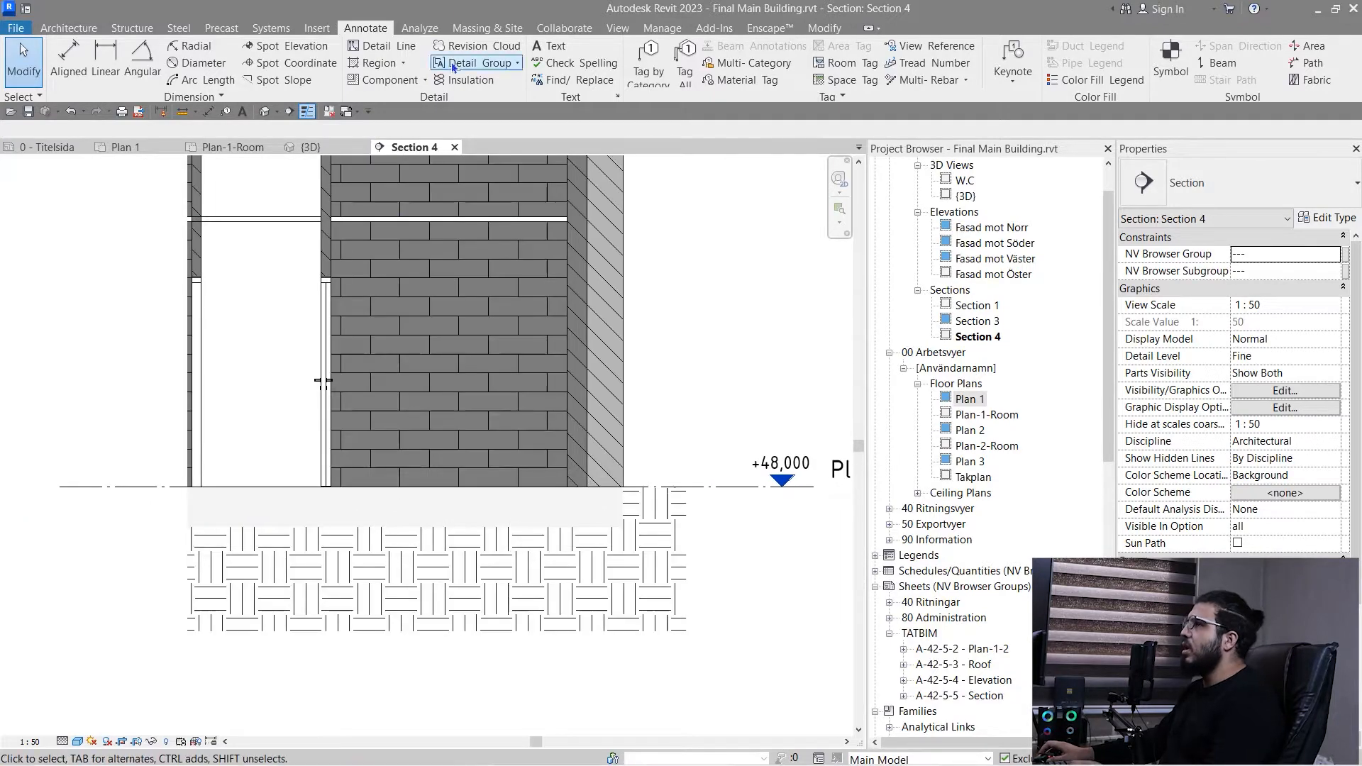
- Start a masking region sketch in Section 4 with invisible lines and the rectangle shape
click(404, 64)
click(424, 115)
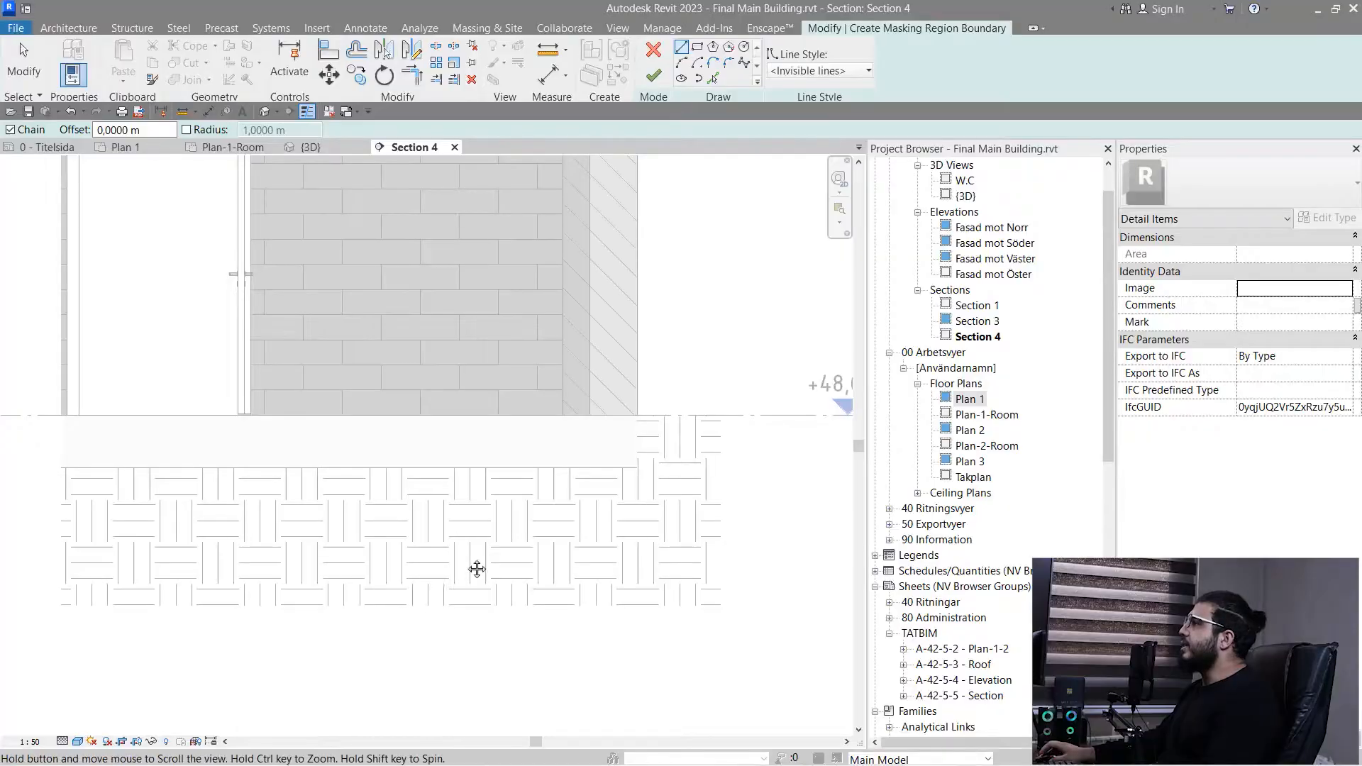
scroll(517, 471, up, 2)
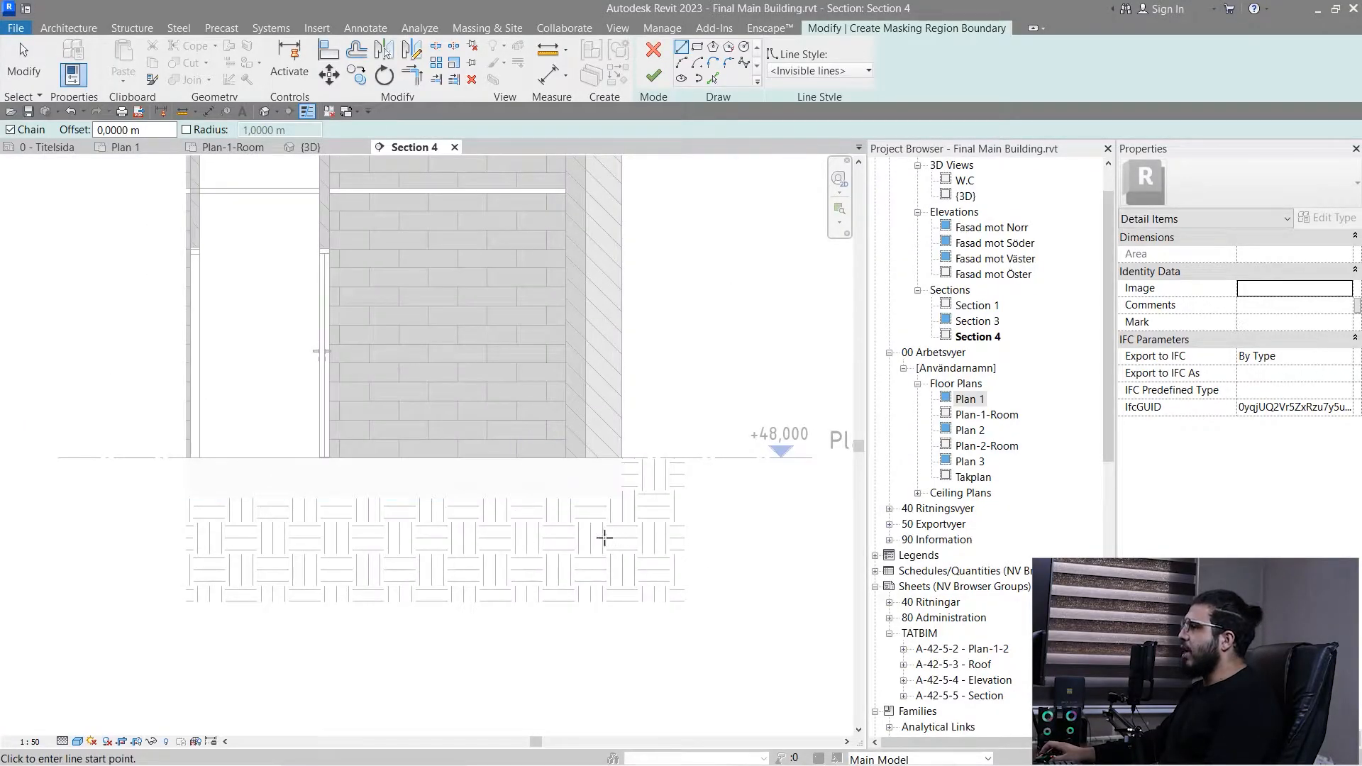
middle_drag(482, 509, 530, 442)
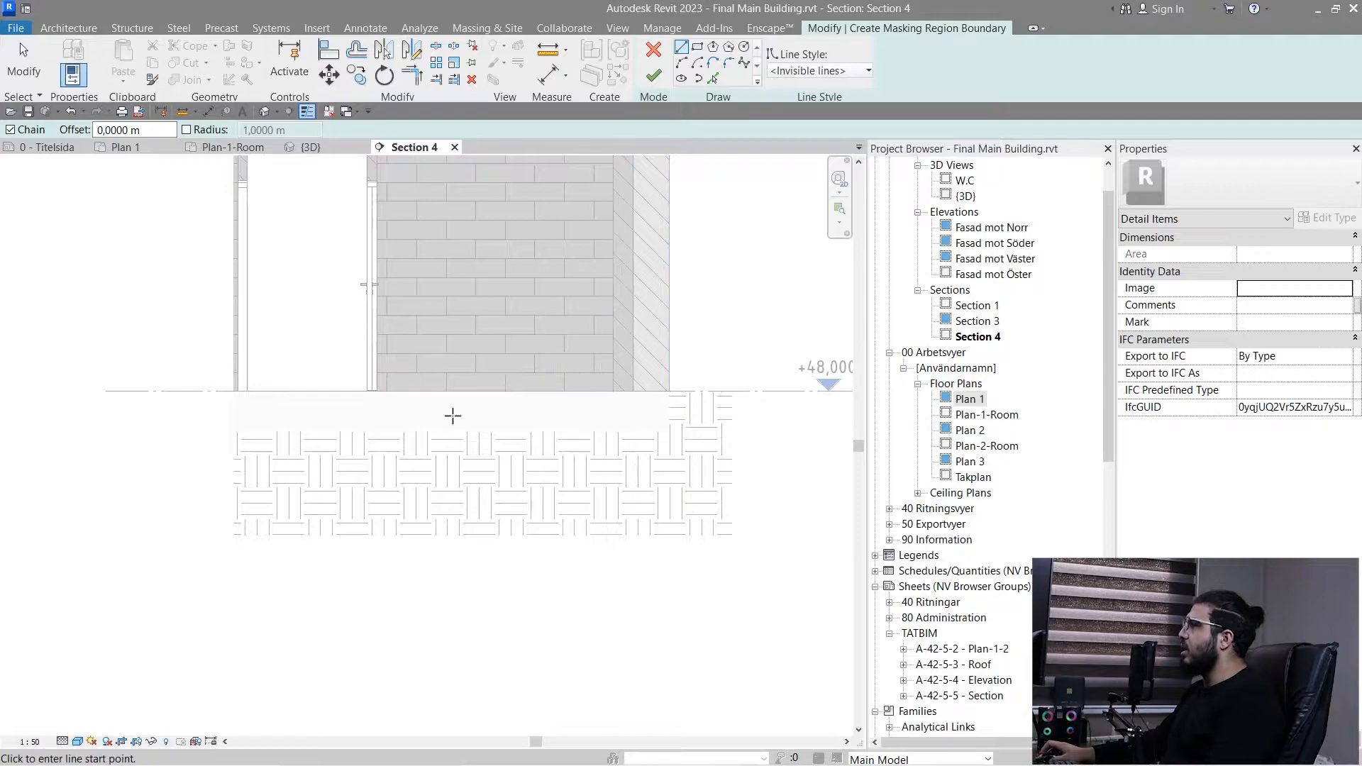
scroll(668, 458, up, 2)
middle_drag(531, 518, 534, 546)
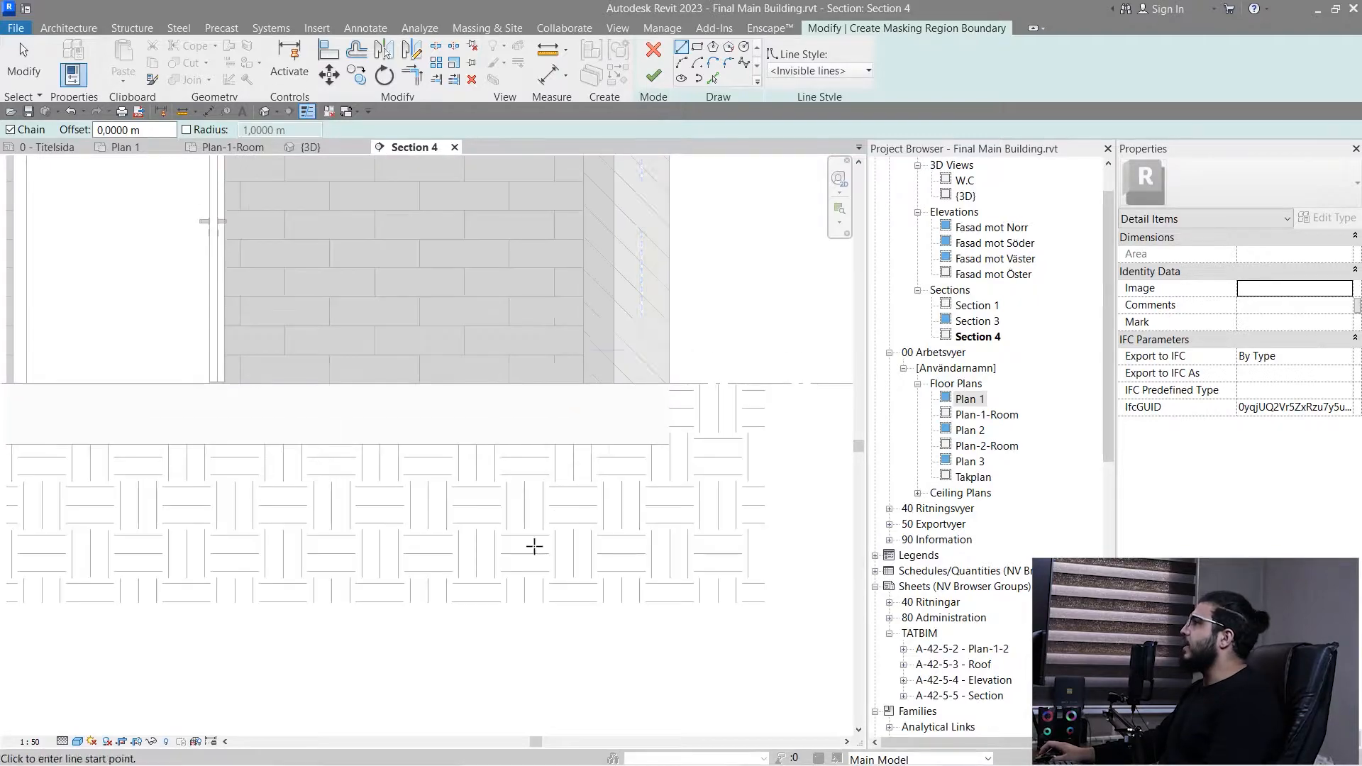
click(699, 50)
click(674, 383)
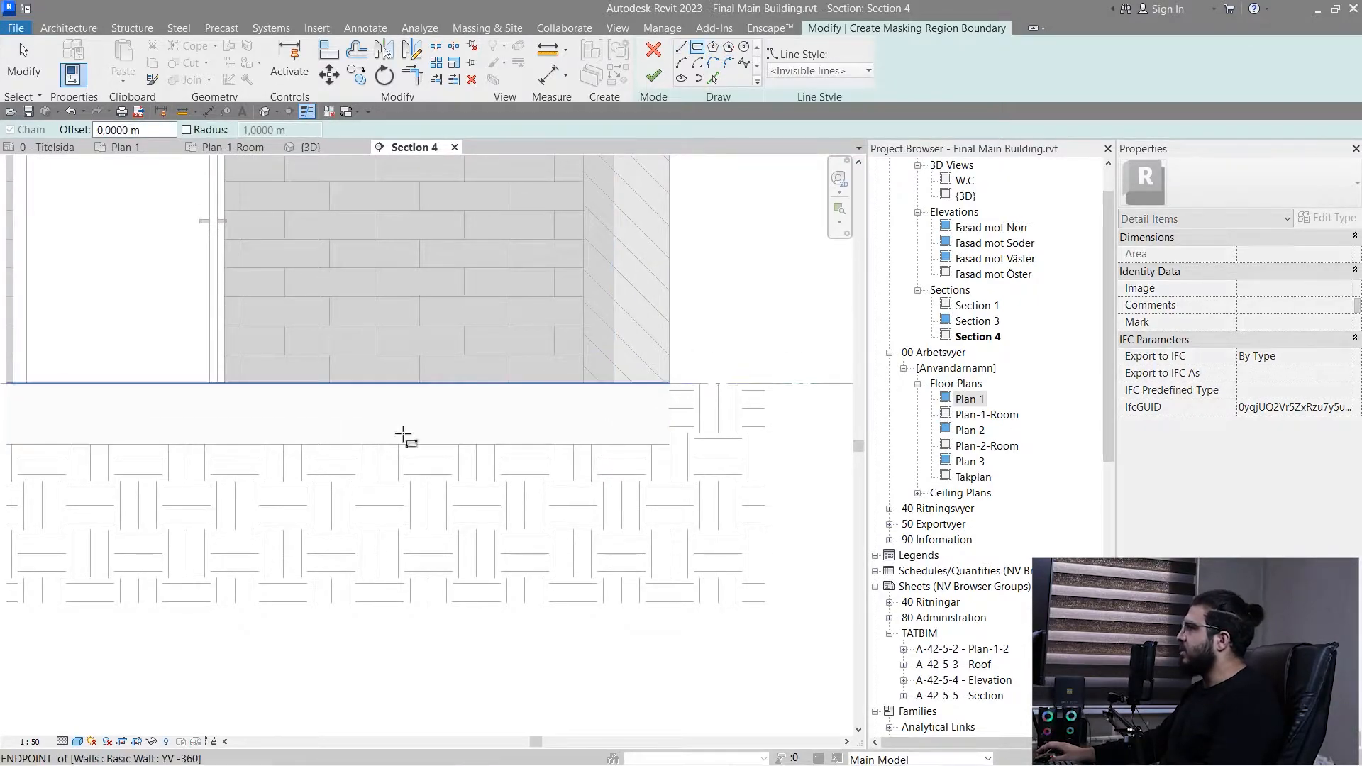
middle_drag(158, 529, 518, 538)
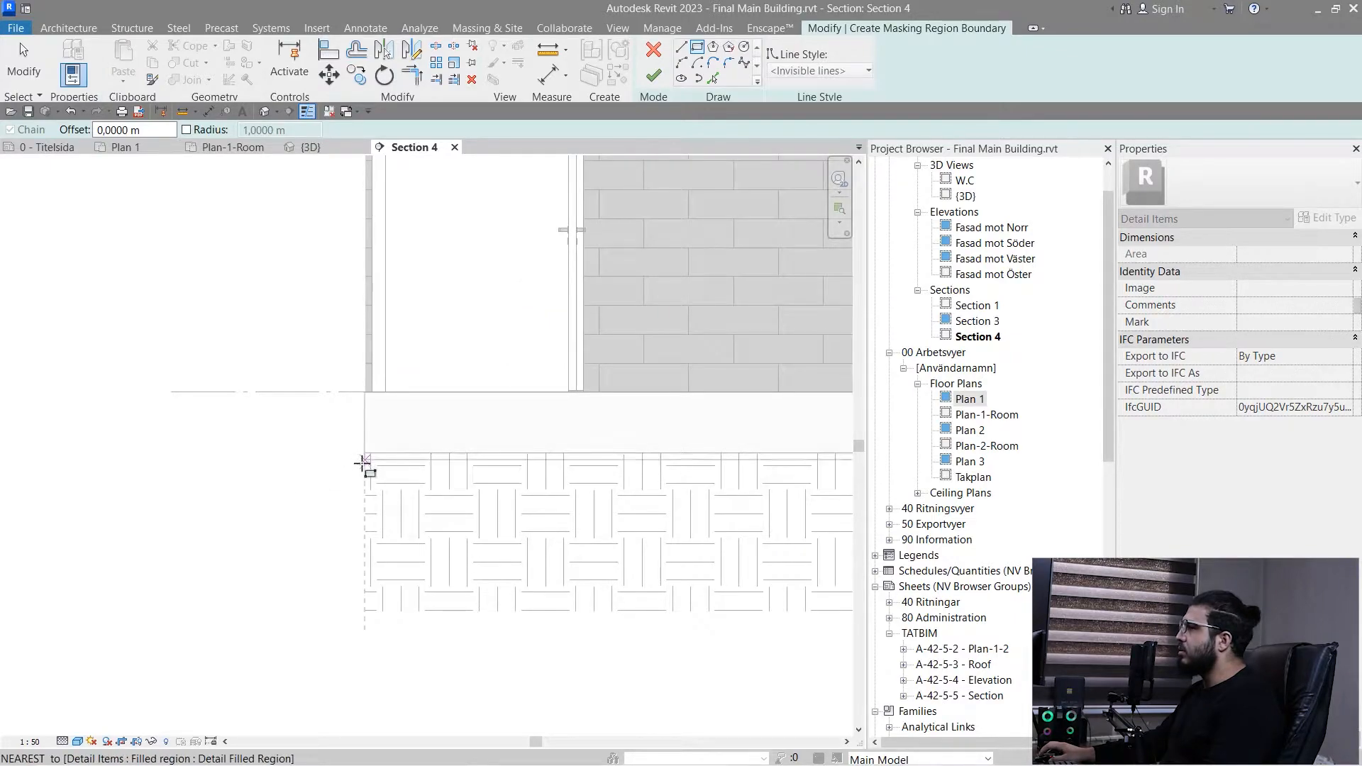
scroll(362, 462, down, 3)
scroll(634, 523, up, 3)
middle_drag(633, 524, 416, 546)
key(Escape)
- Sketch a rectangle of about 14.8 m² over the door end of the section, from above Plan 2 into the earth fill, and finish the masking region
scroll(420, 386, down, 4)
middle_drag(397, 385, 488, 620)
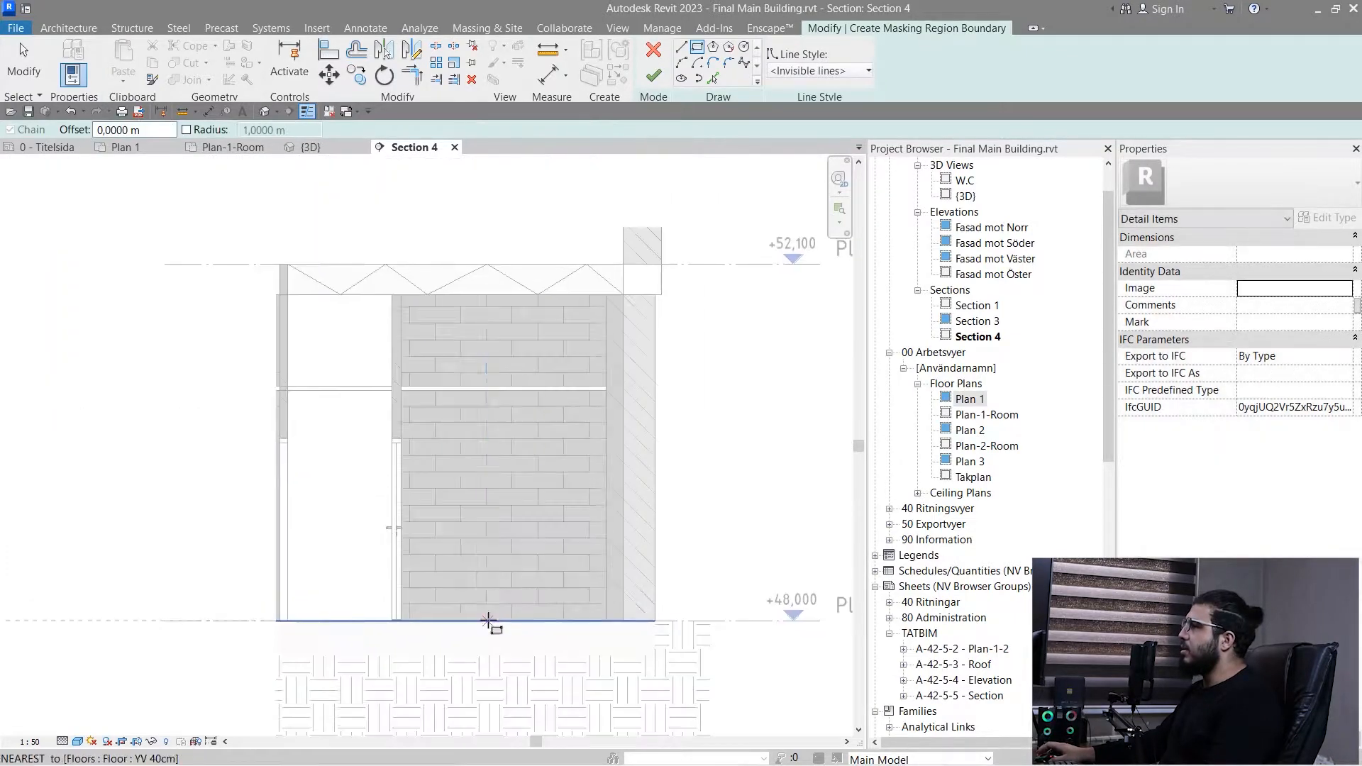
scroll(488, 620, down, 1)
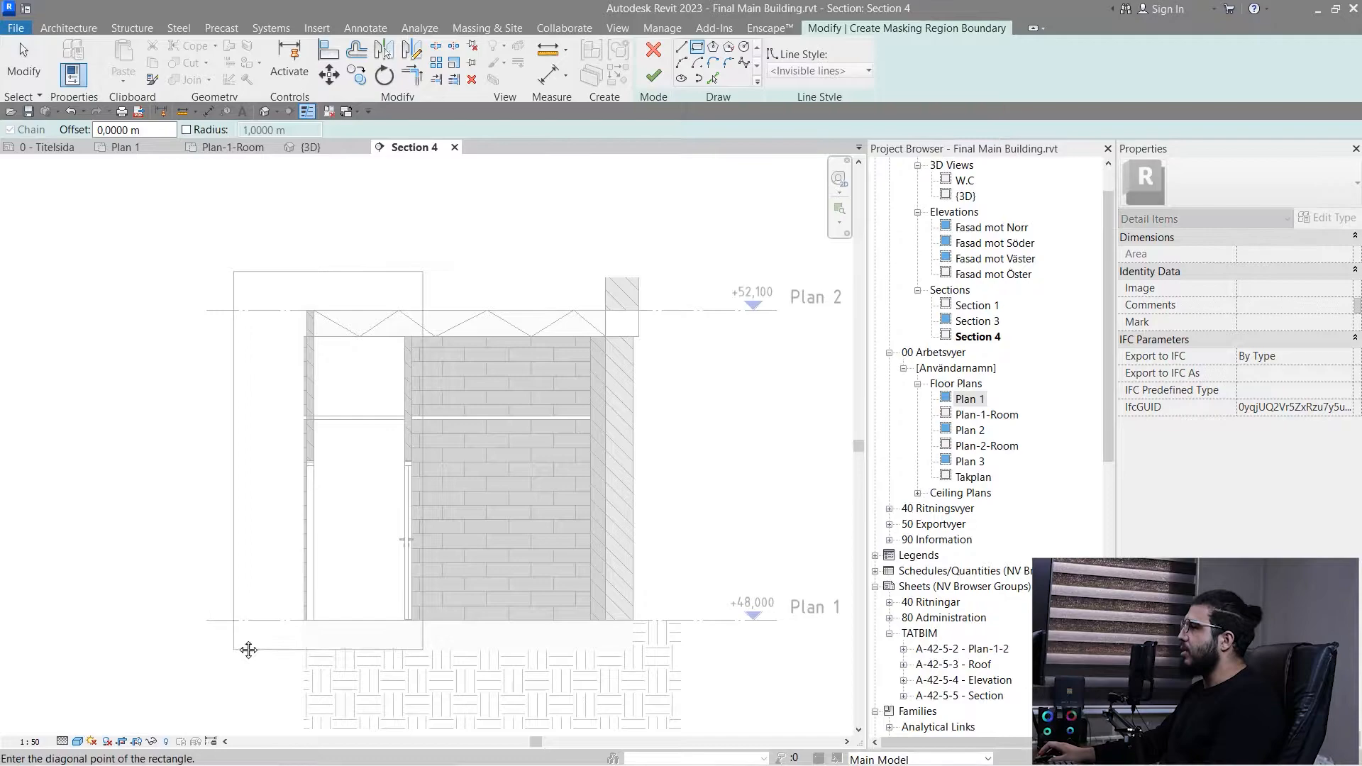
middle_drag(231, 698, 249, 602)
click(244, 606)
key(Escape)
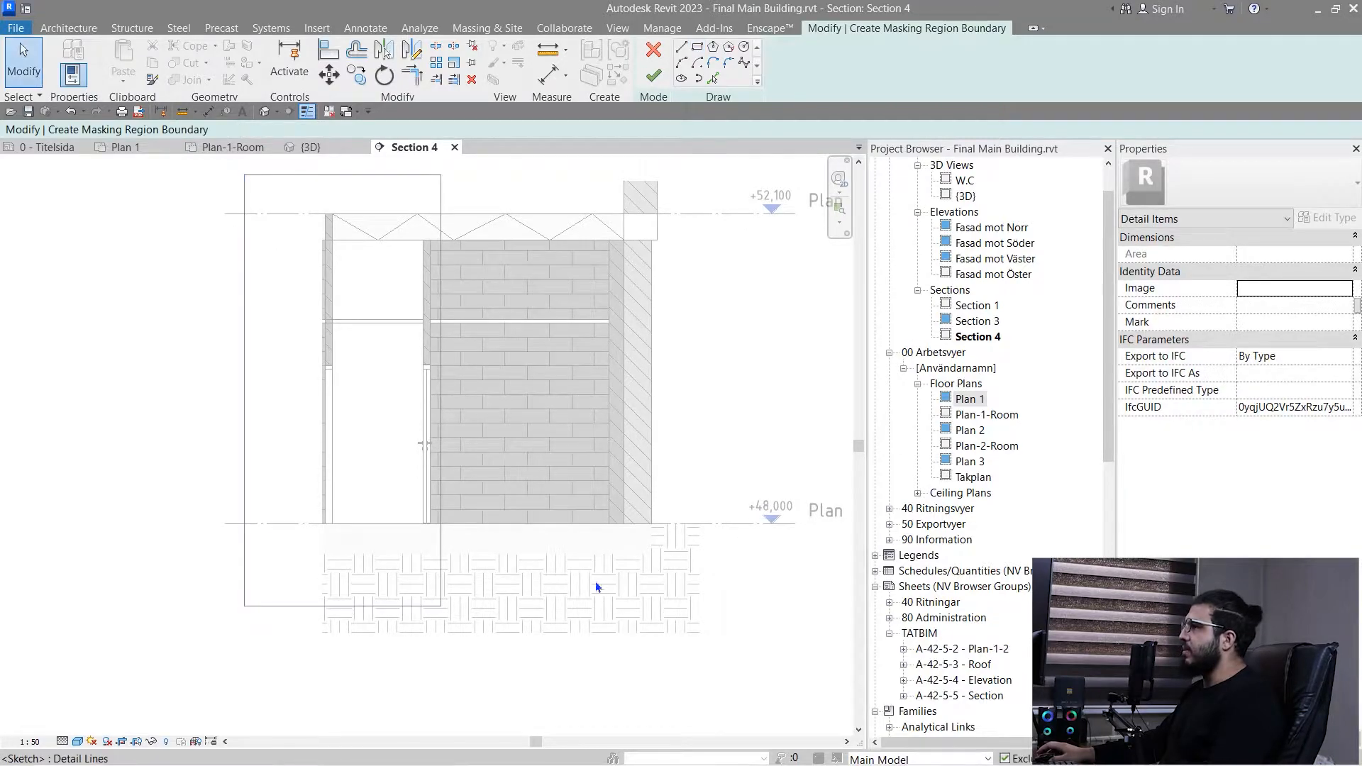
click(654, 83)
middle_drag(517, 499, 479, 560)
click(706, 461)
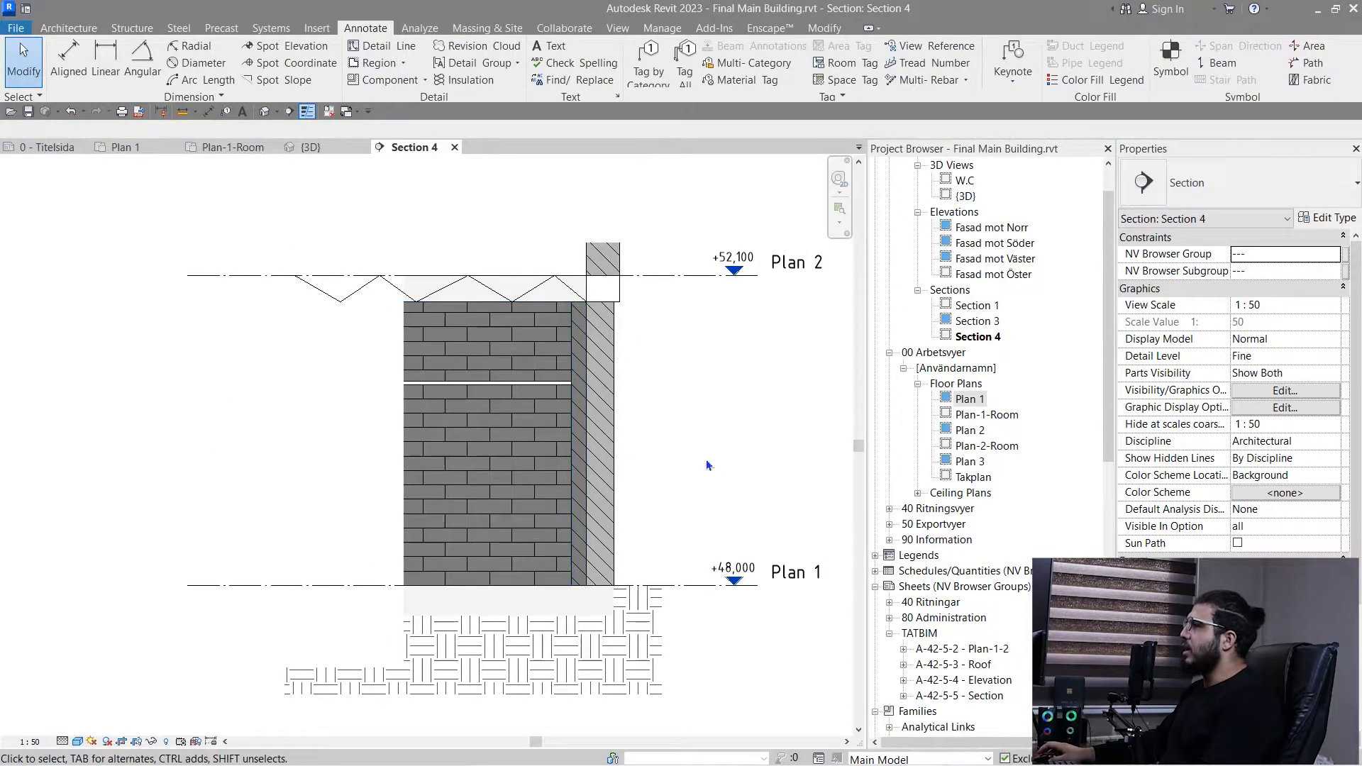
- Bring the masking region to the front so it covers the zigzag detail lines in the upper slab
middle_drag(720, 461, 665, 461)
scroll(249, 295, up, 5)
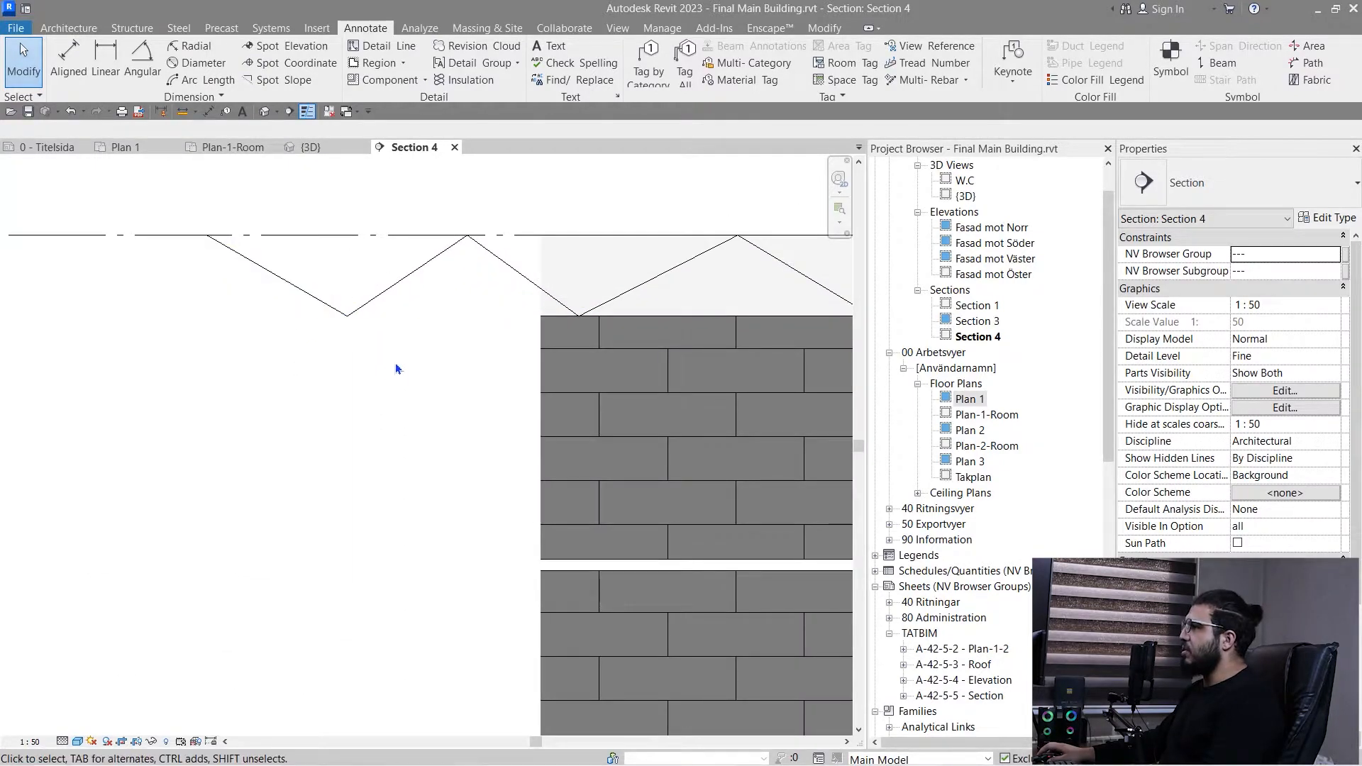
scroll(335, 593, down, 3)
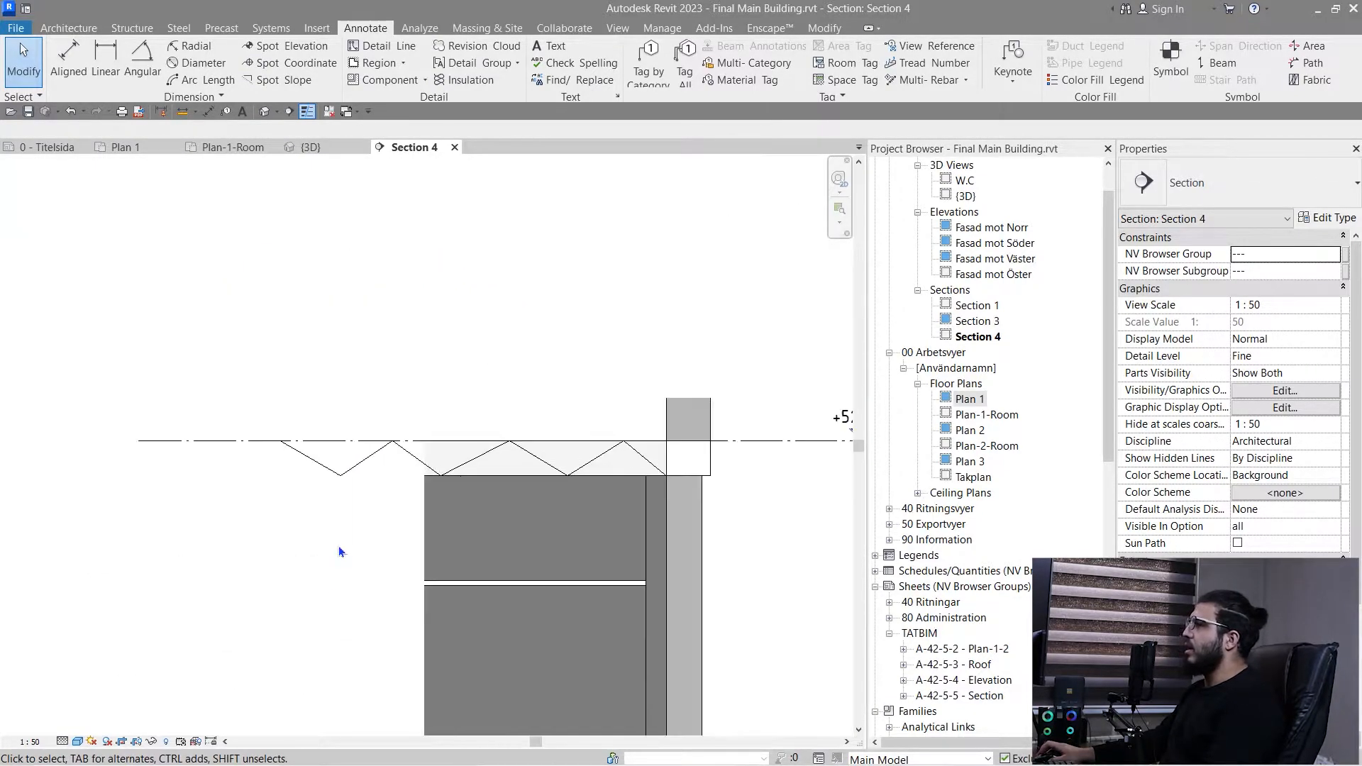
click(369, 403)
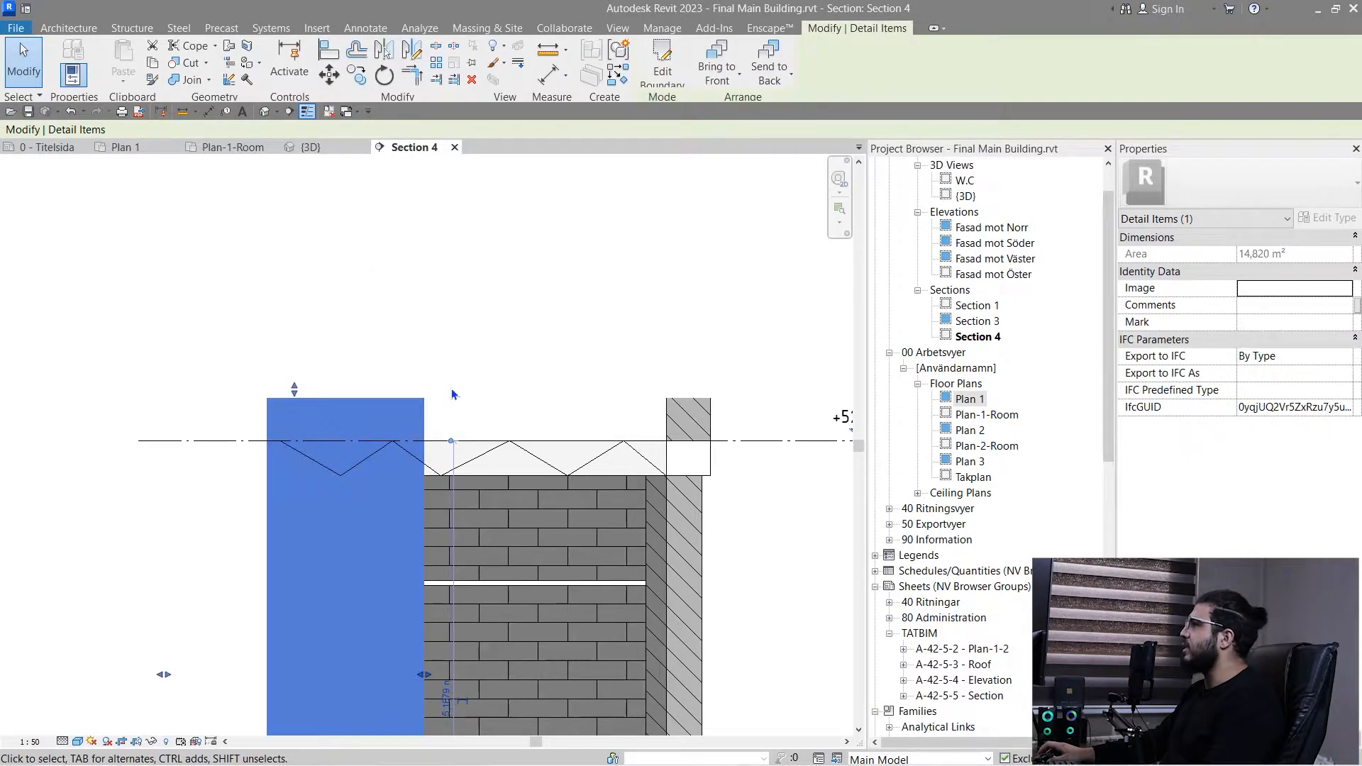
middle_drag(451, 389, 507, 299)
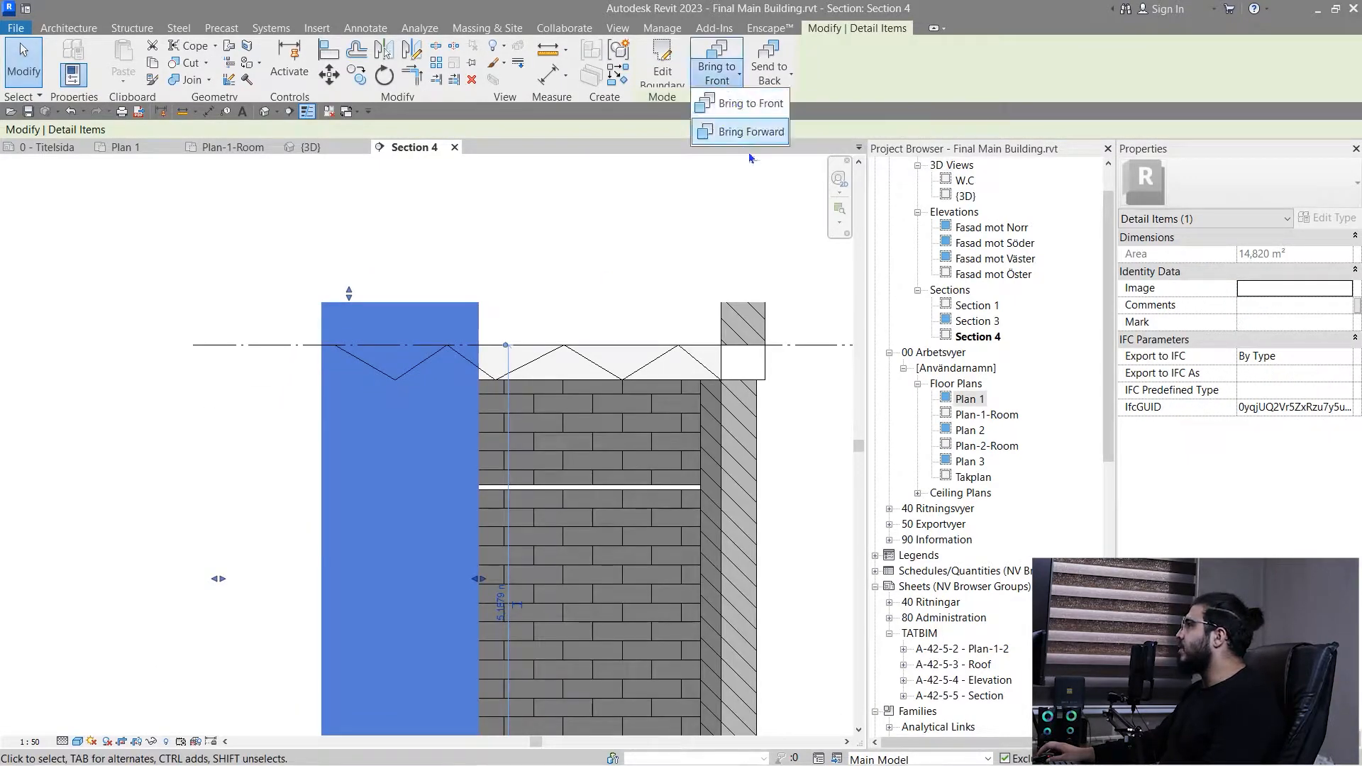
click(737, 104)
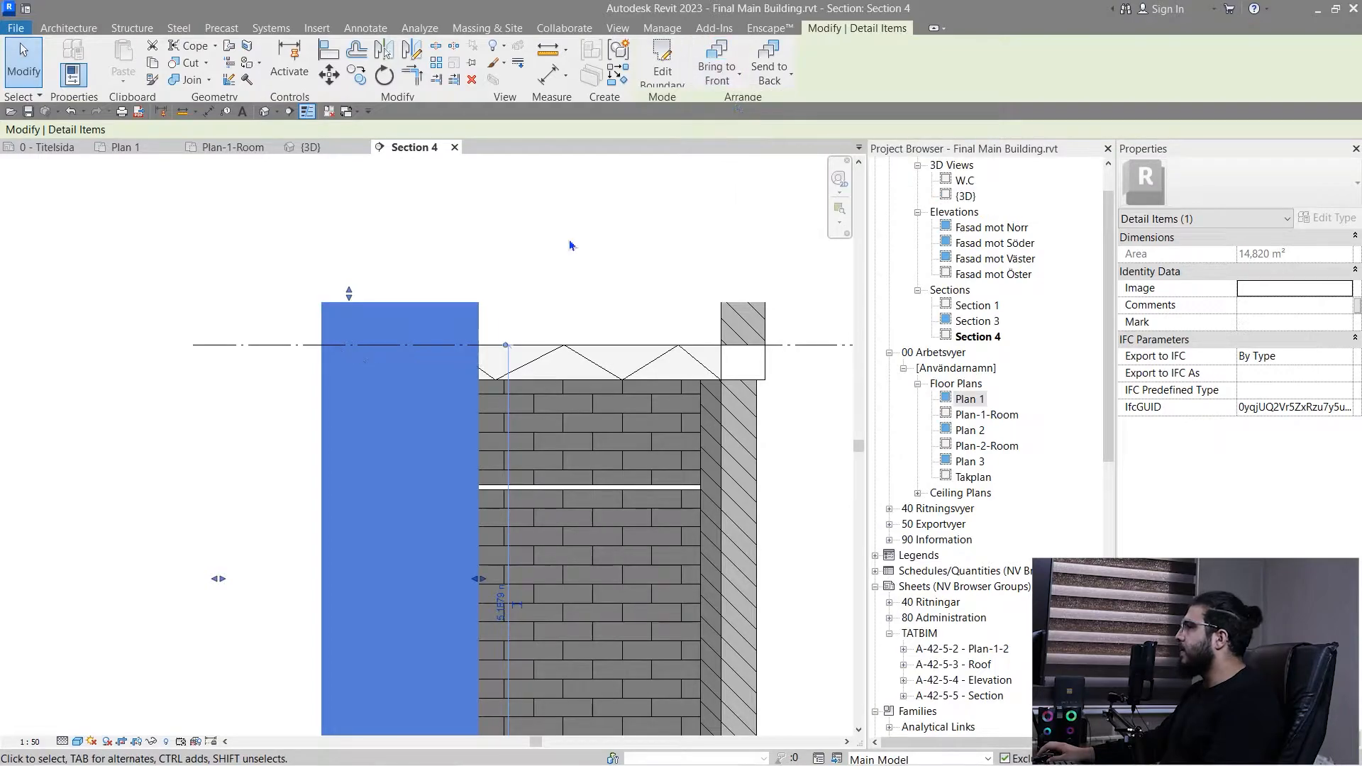
key(Delete)
scroll(440, 480, down, 3)
scroll(452, 402, up, 2)
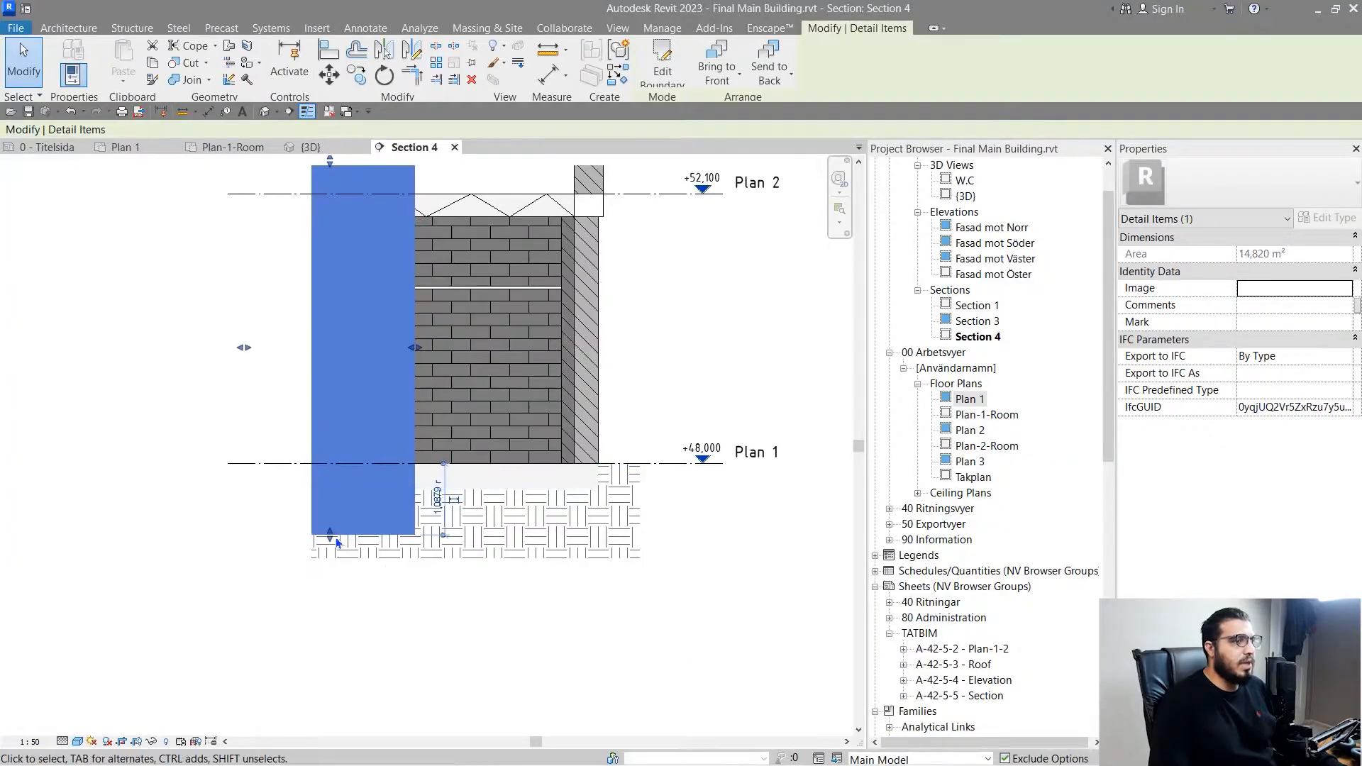
- Stretch the masking region's lower edge down past the bottom of the earth fill
drag(328, 546, 328, 608)
scroll(319, 638, up, 2)
scroll(344, 630, down, 1)
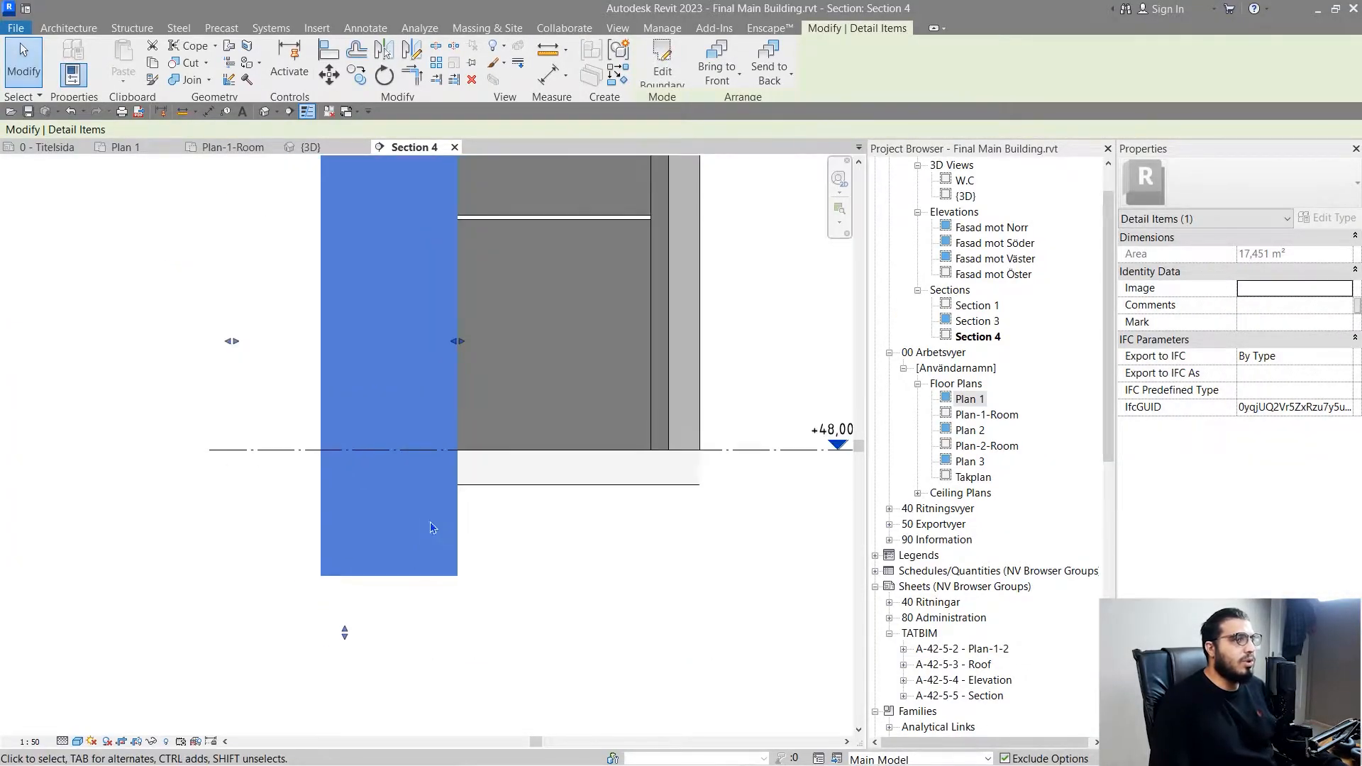
- Edit the masking region's boundary, set all four sketch lines to the <Lines> style and finish the sketch
click(662, 67)
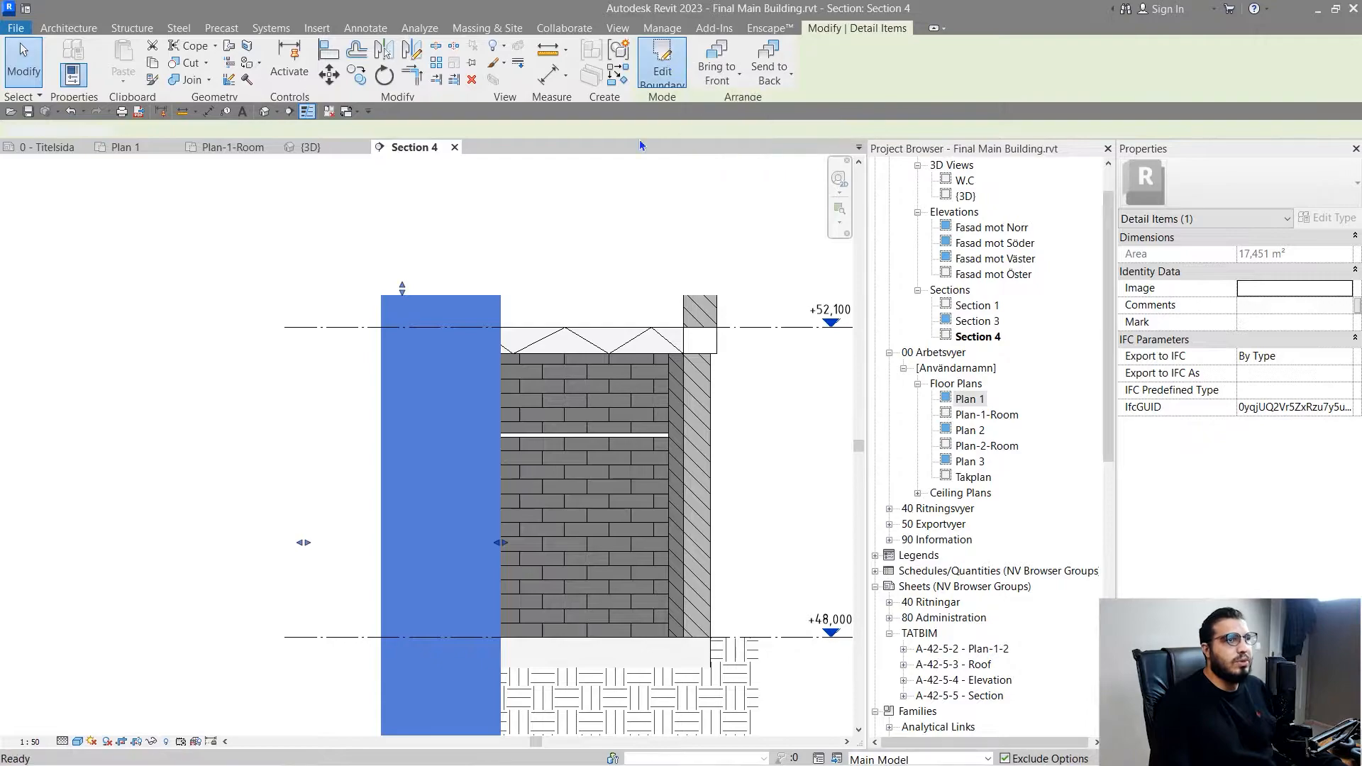
scroll(505, 259, down, 2)
drag(503, 256, 301, 656)
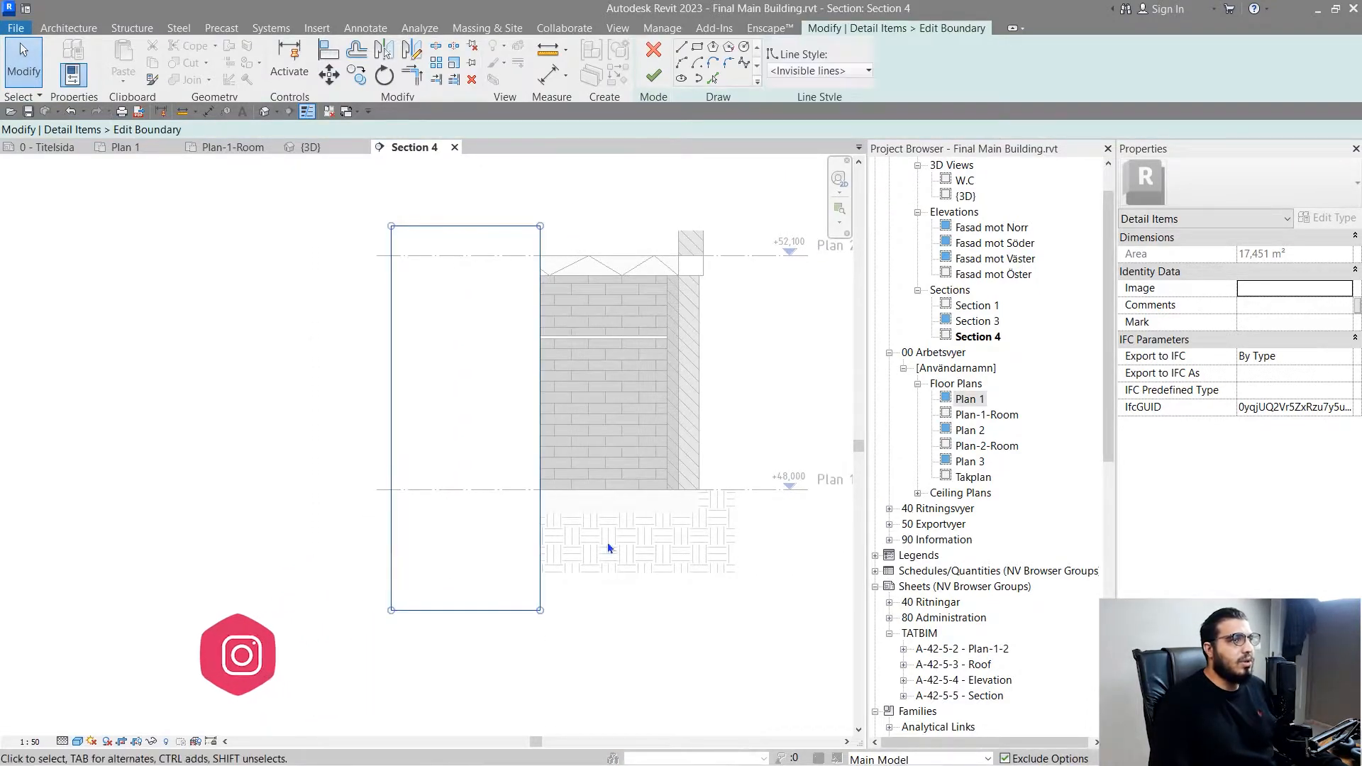
click(811, 70)
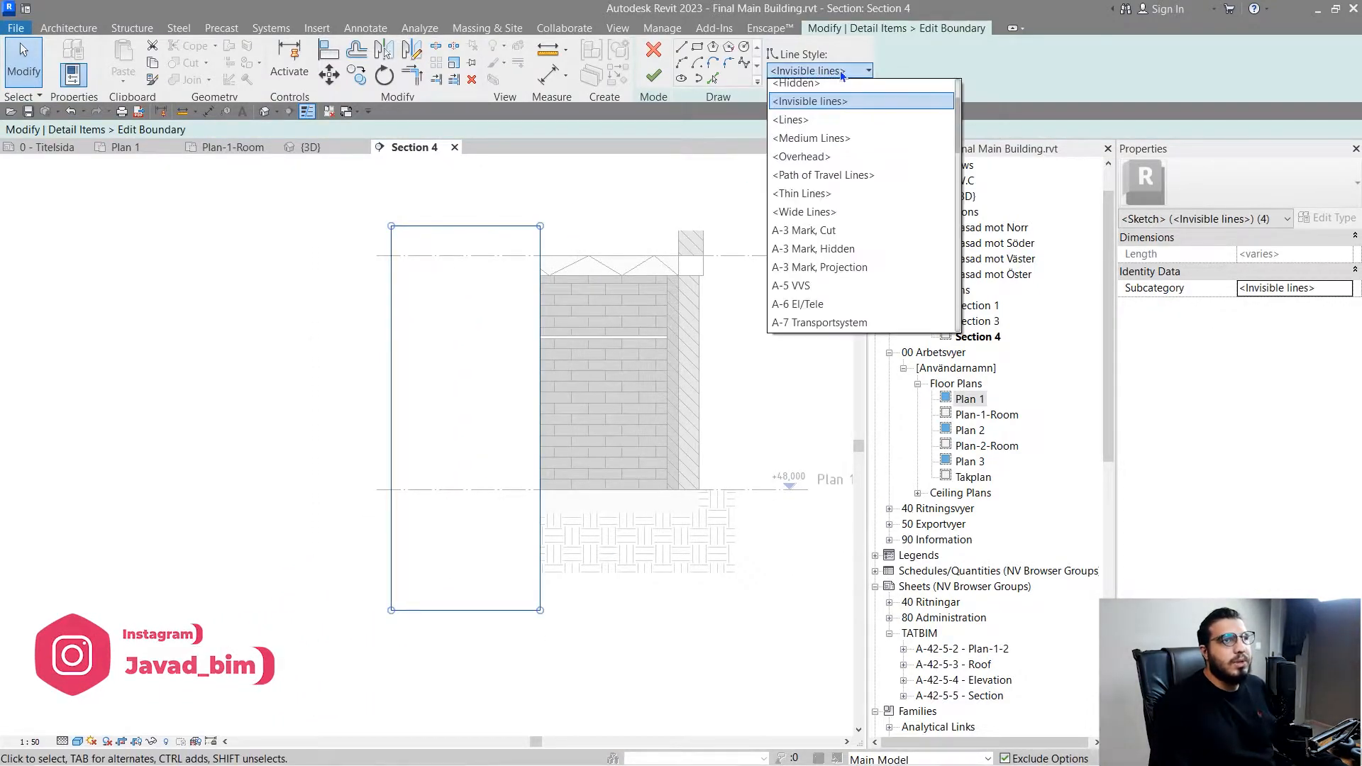
click(852, 123)
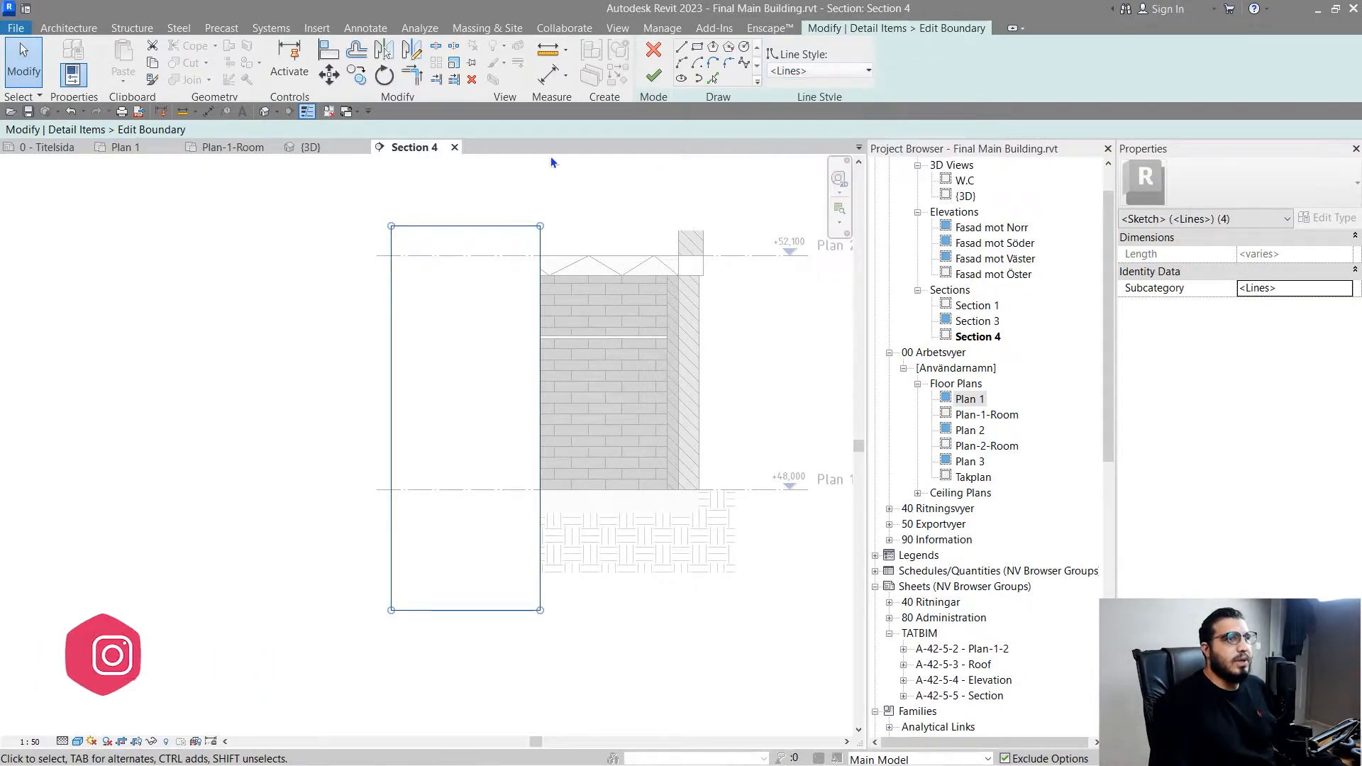
click(549, 171)
click(653, 75)
click(572, 207)
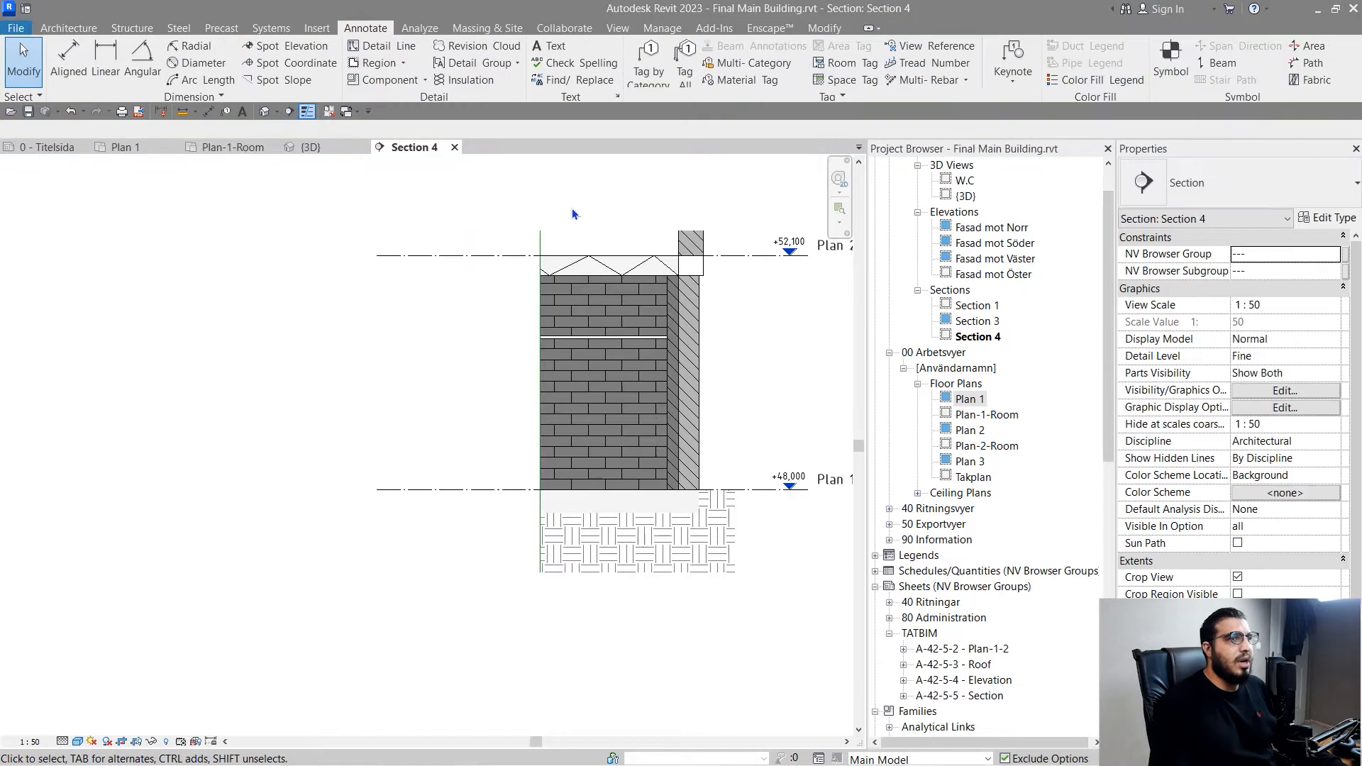
scroll(530, 305, up, 3)
scroll(582, 248, down, 3)
click(581, 247)
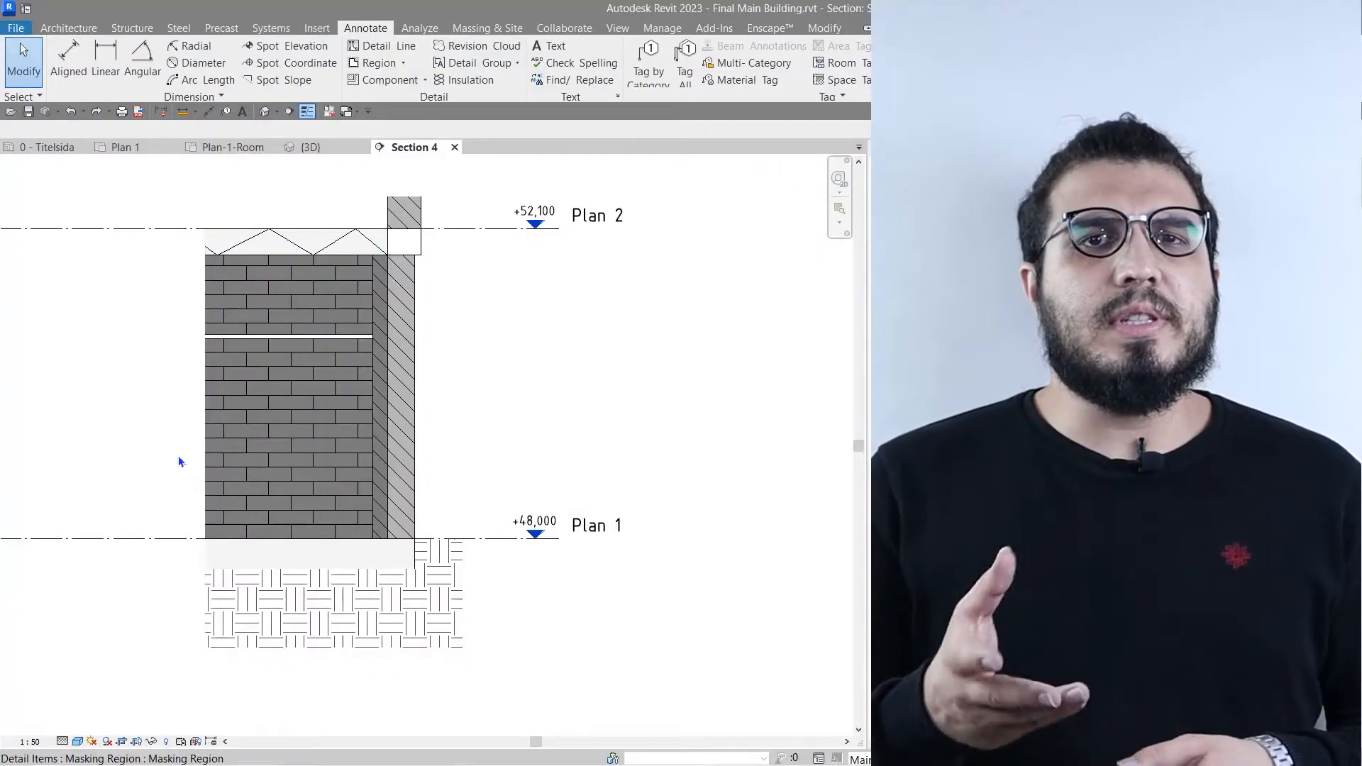
- Load the M_Break Line detail component from the English library's Detail Items, Div 01-General folder
click(399, 83)
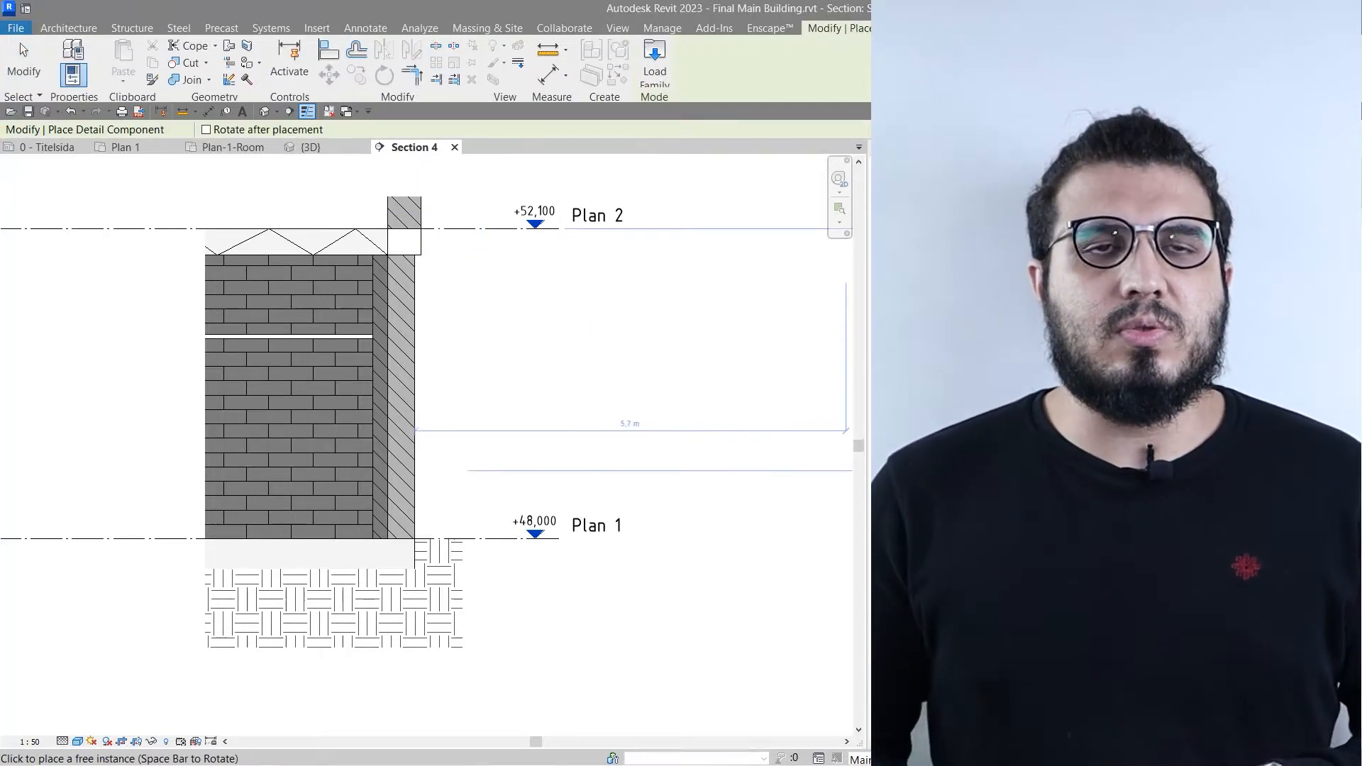
click(652, 74)
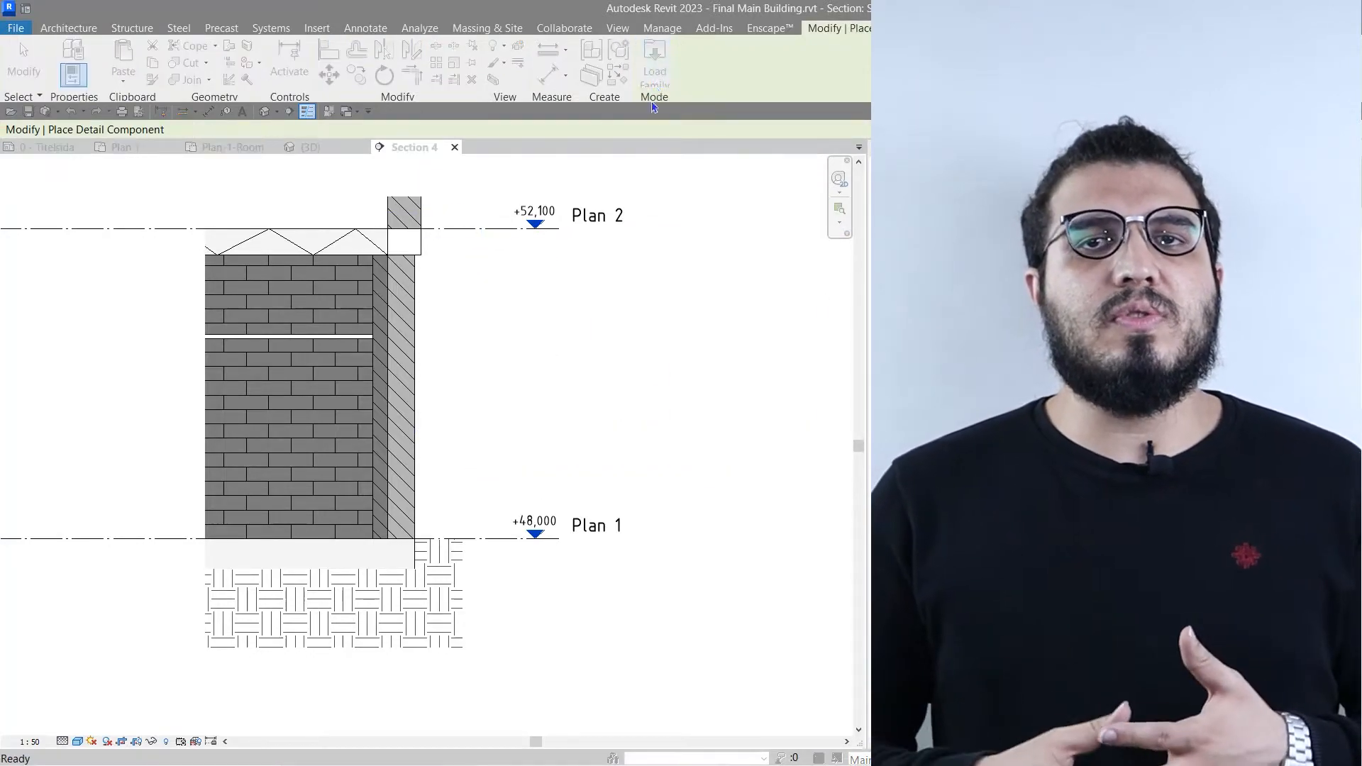
click(801, 245)
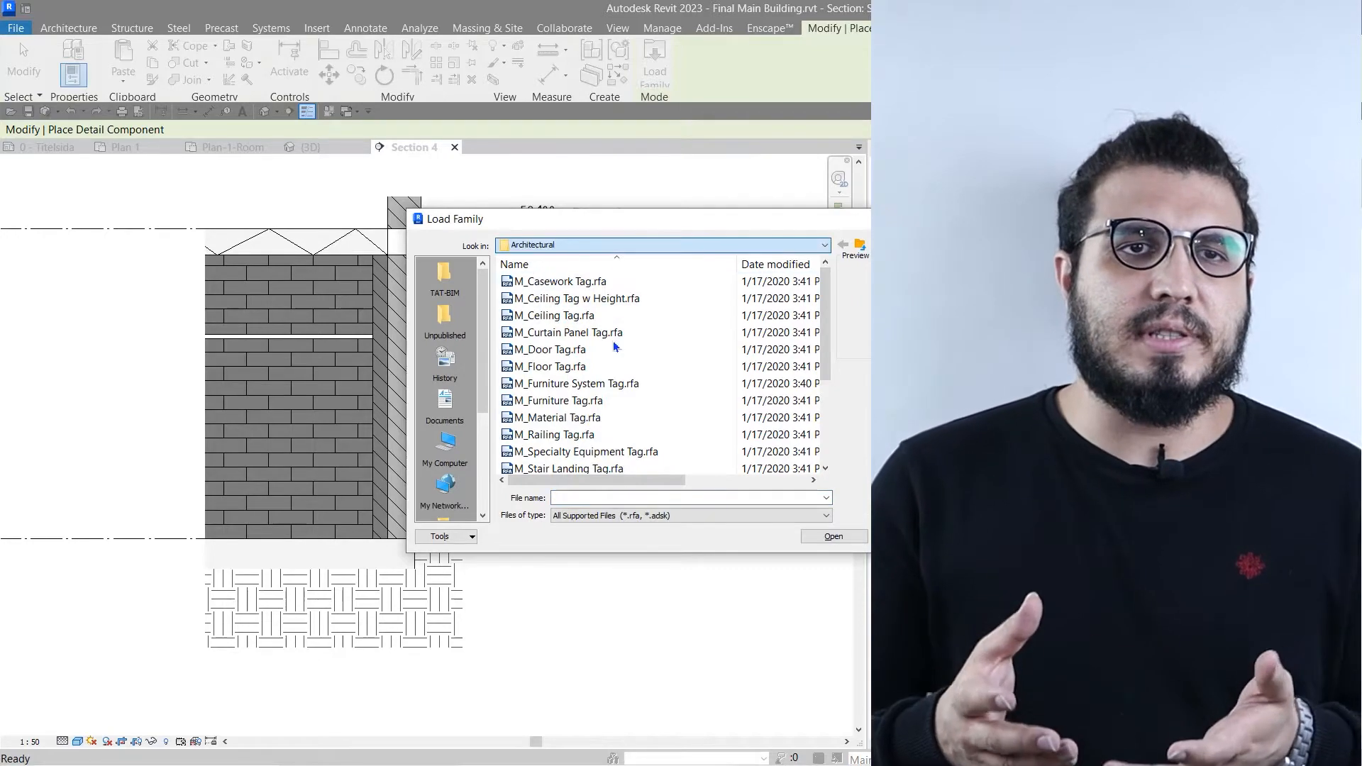
click(807, 349)
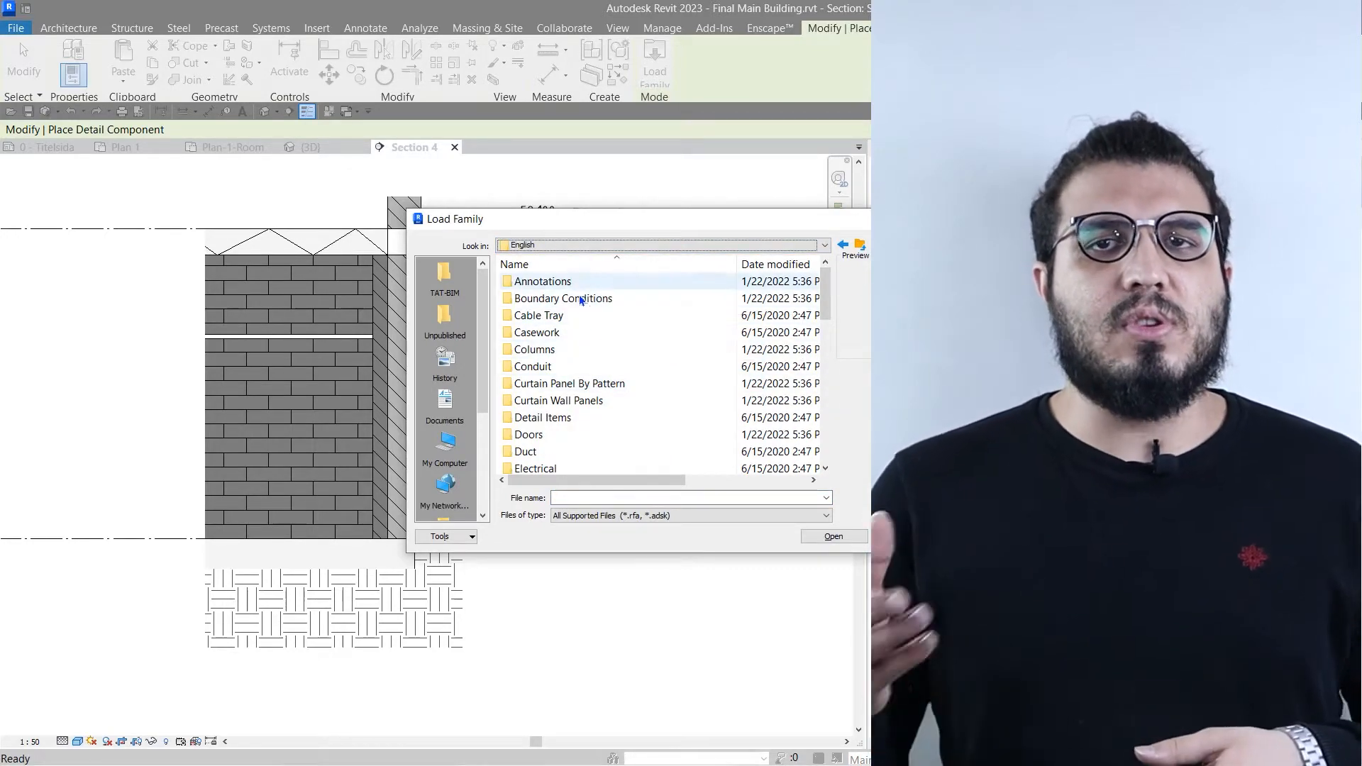
double_click(565, 419)
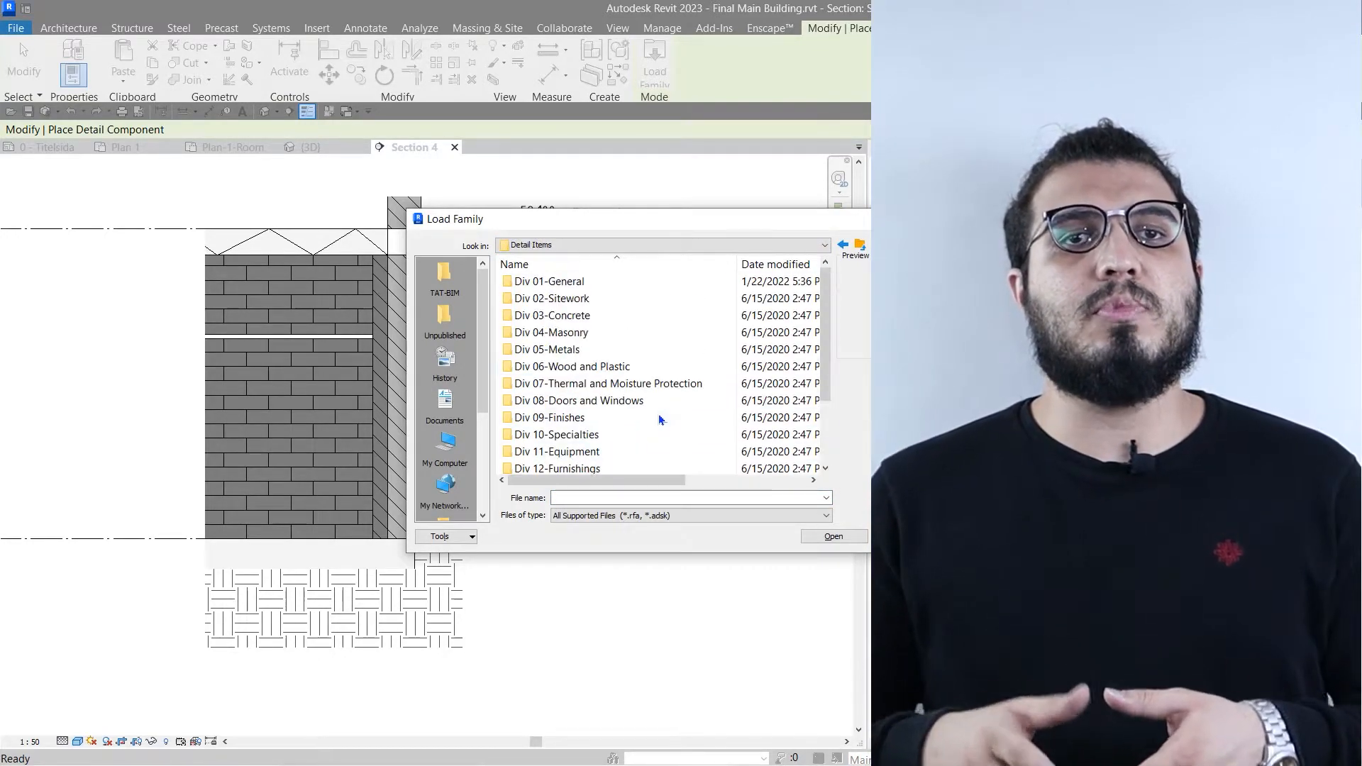
double_click(620, 281)
click(620, 283)
click(806, 535)
- Place a break line in the earth fill beneath the ground floor slab, near the section's masked edge
scroll(398, 632, up, 5)
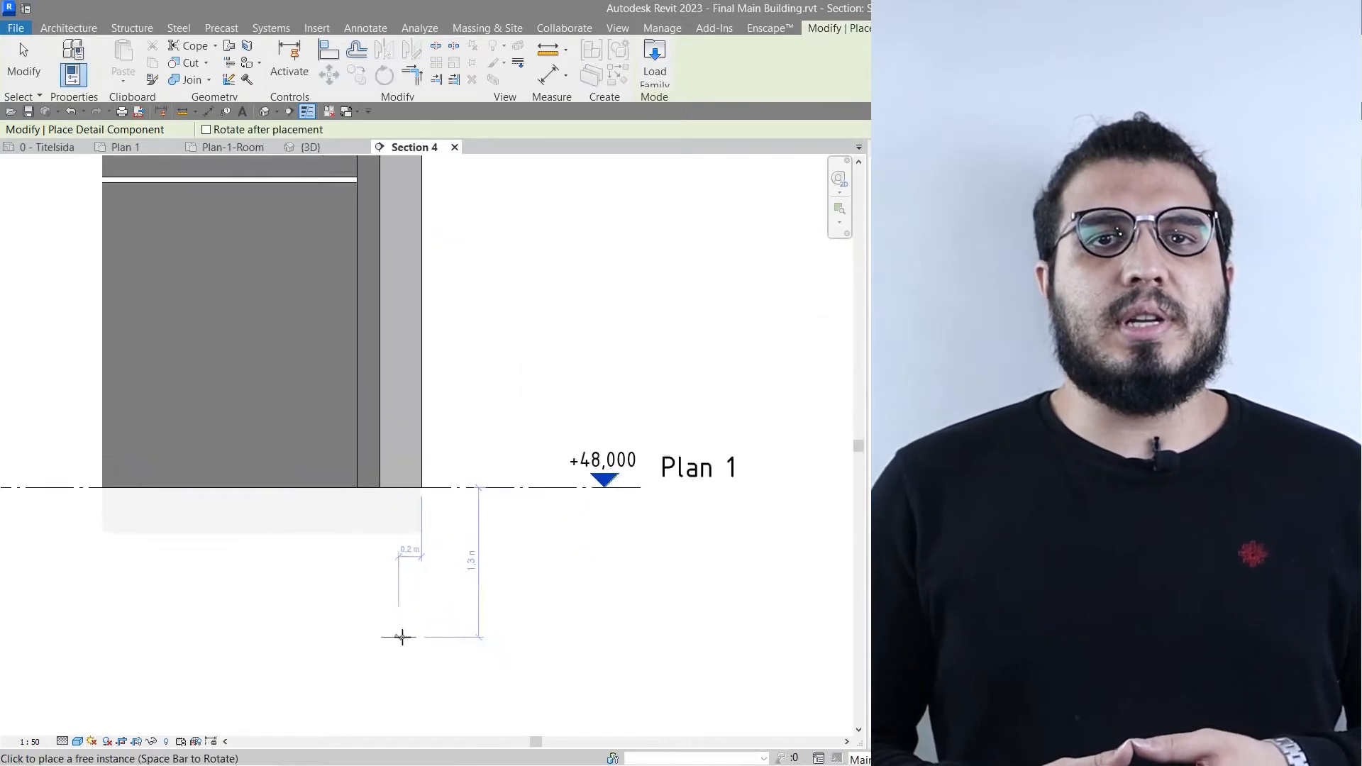
scroll(480, 511, down, 2)
key(Escape)
key(Escape)
- Mirror a copy of the break line about a horizontal axis drawn along its line, so the copy masks downward
scroll(442, 540, up, 3)
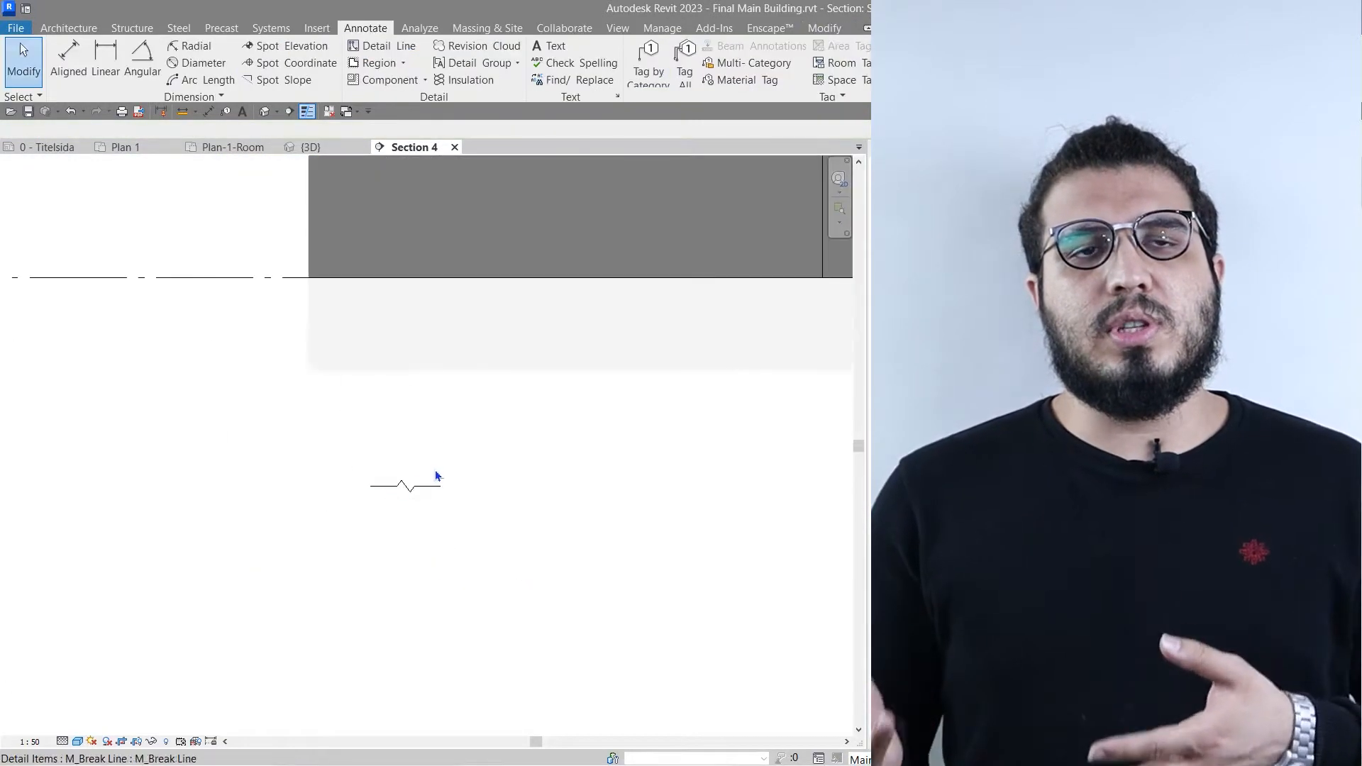
click(435, 470)
click(411, 49)
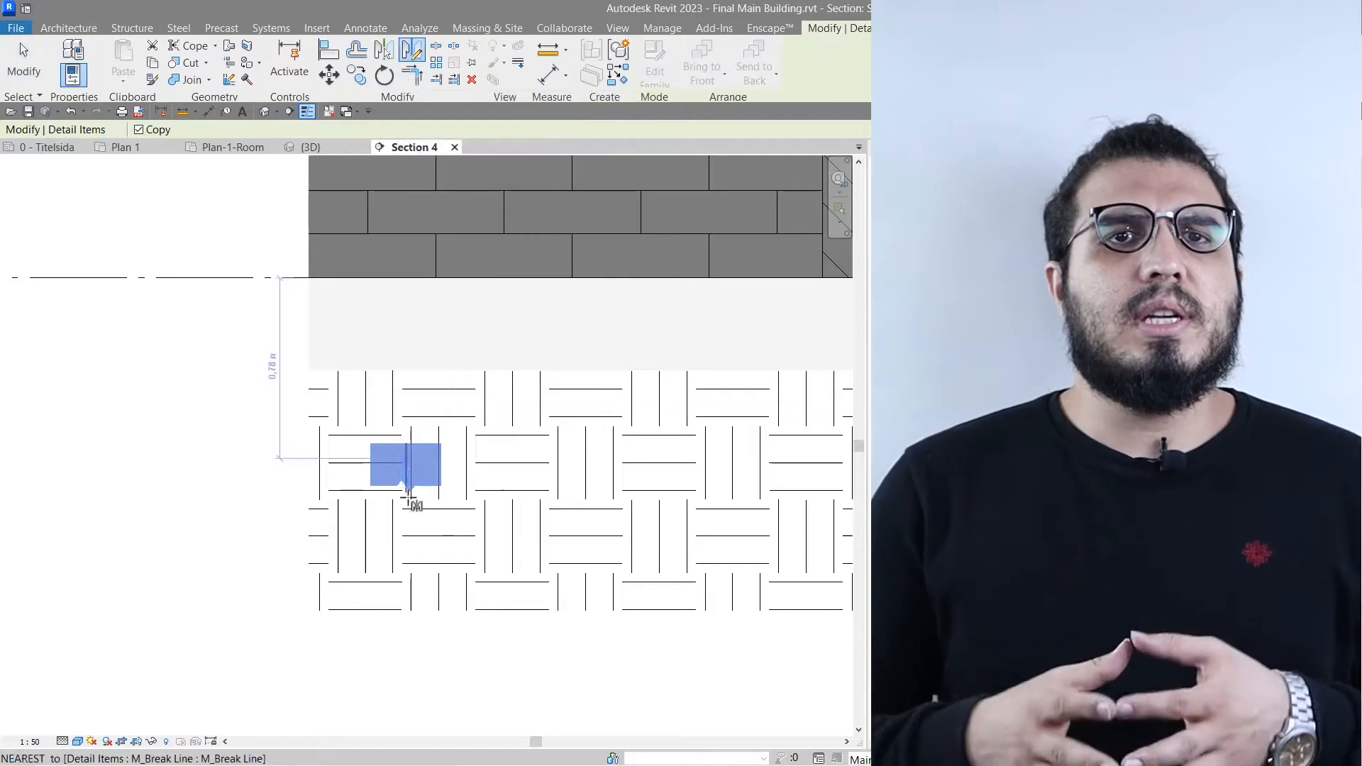
click(507, 488)
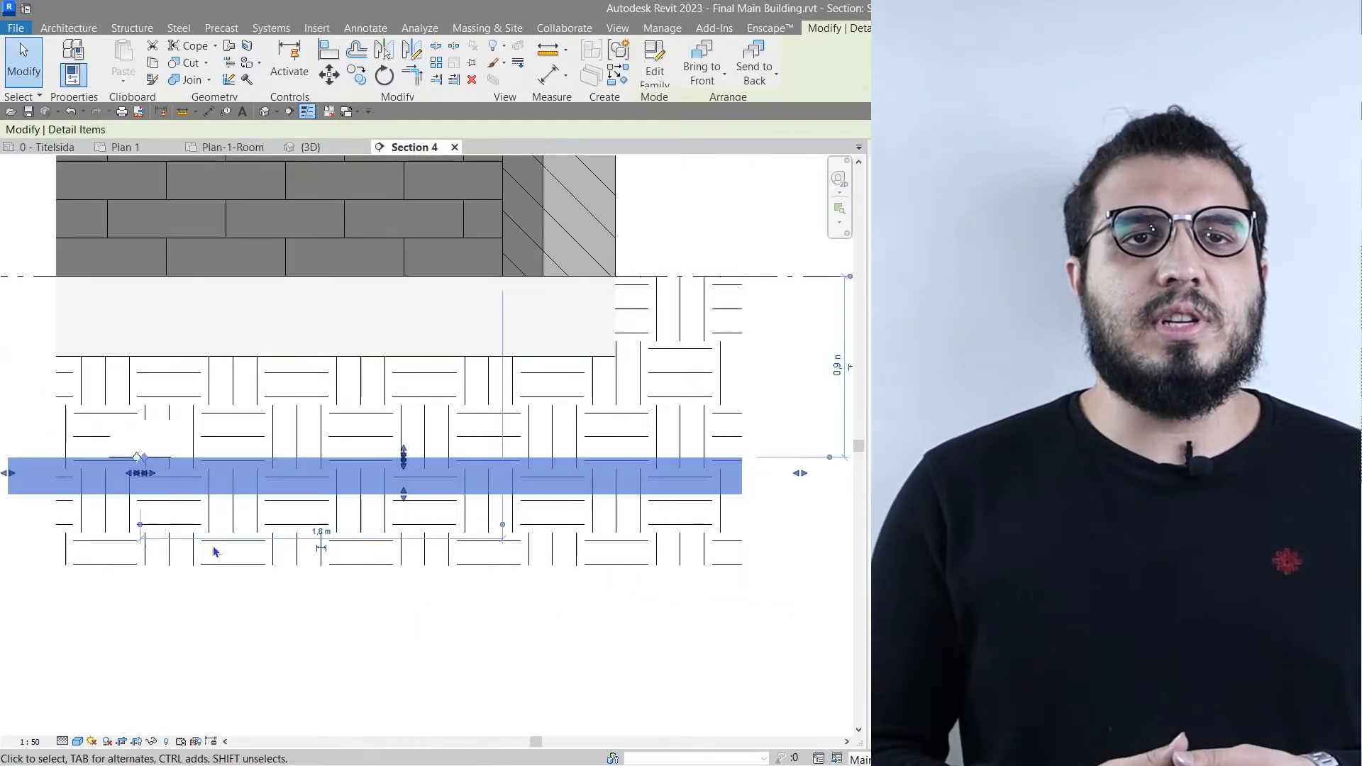
- Shift and widen the mirrored break line's jag, and stretch its outer end past the masked edge of the earth fill
drag(215, 474, 305, 475)
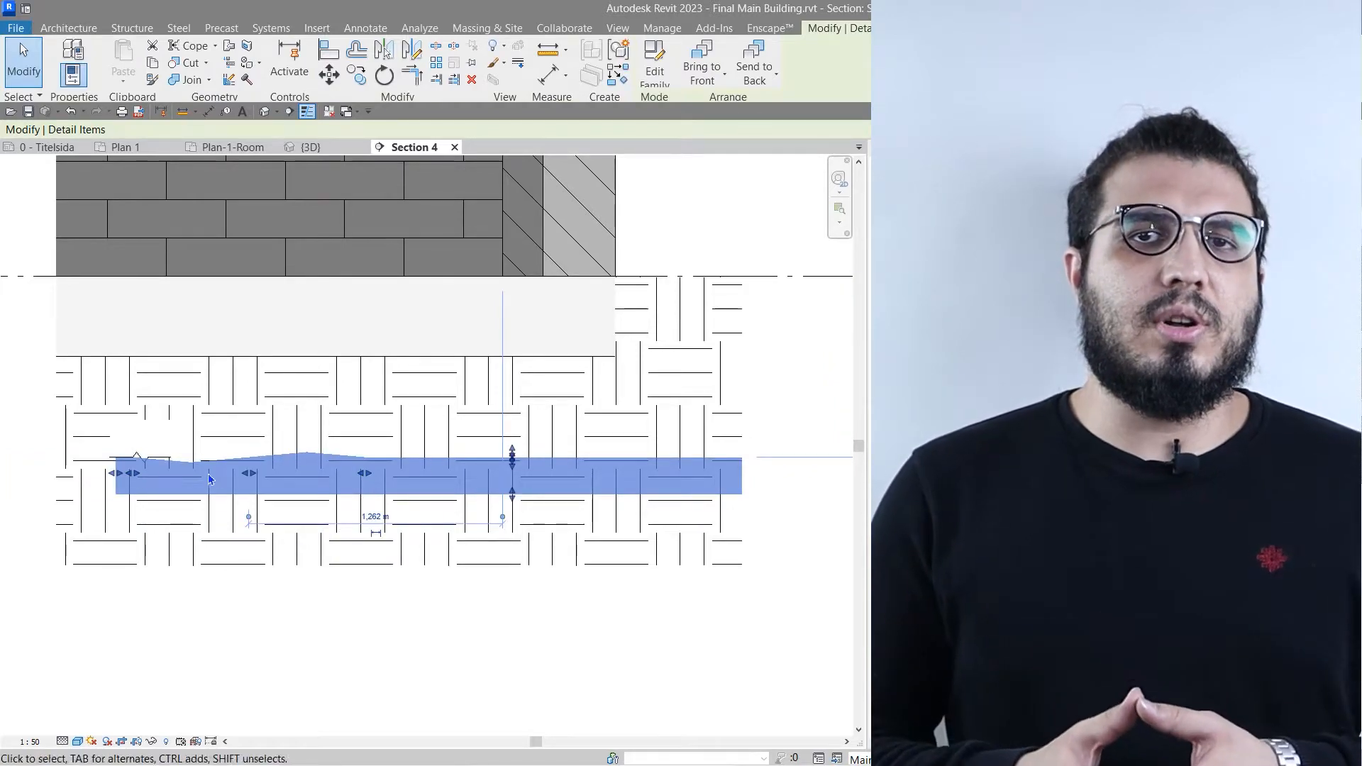
drag(194, 470, 28, 473)
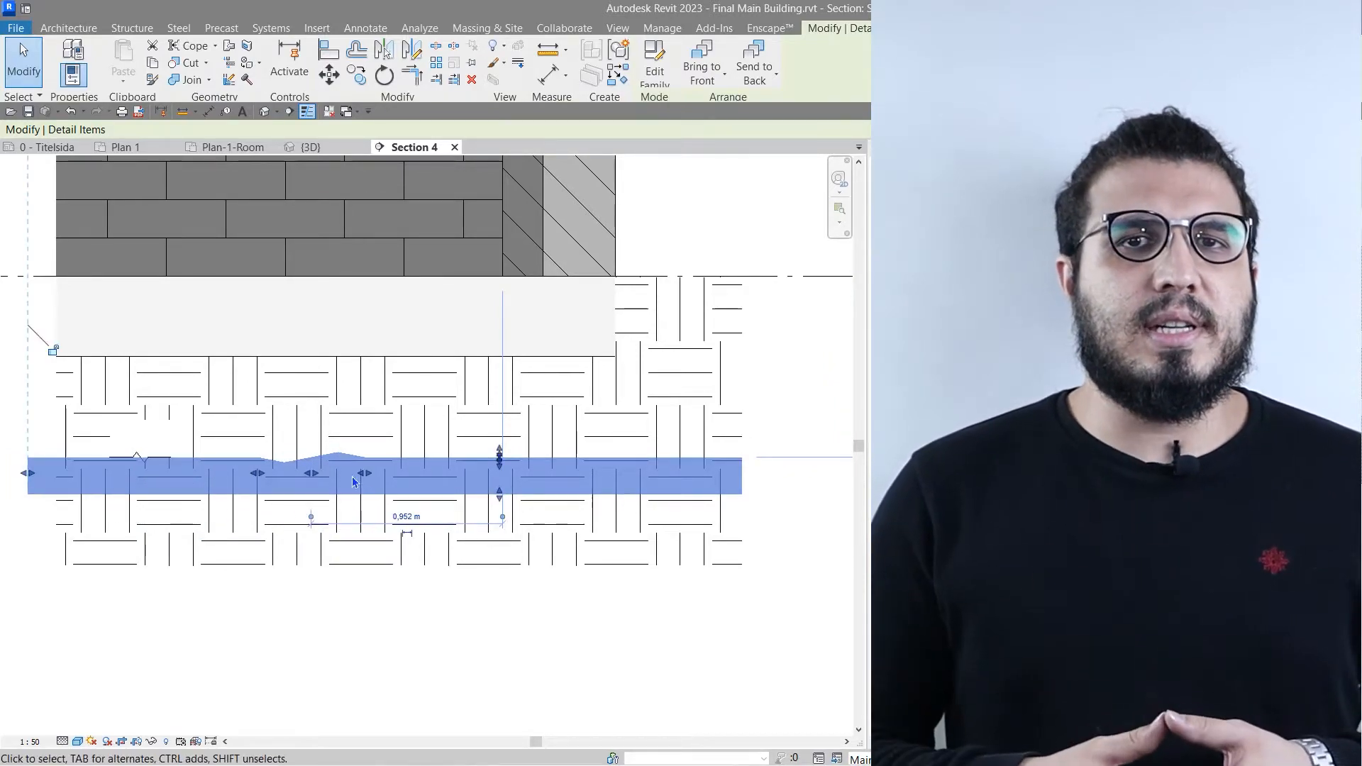
drag(365, 473, 406, 473)
scroll(477, 556, down, 2)
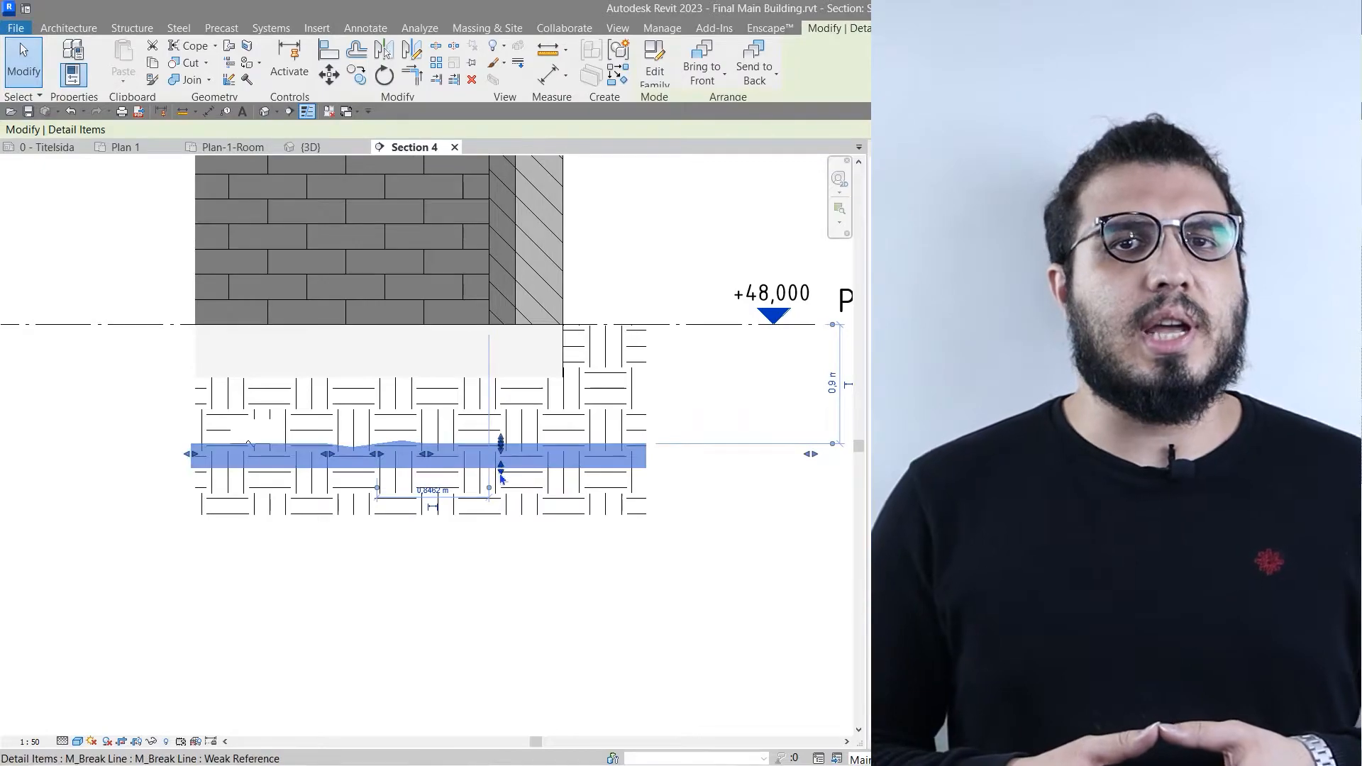
- Stretch the mirrored break line's mask downward past the lower edge of the earth fill
drag(501, 474, 498, 602)
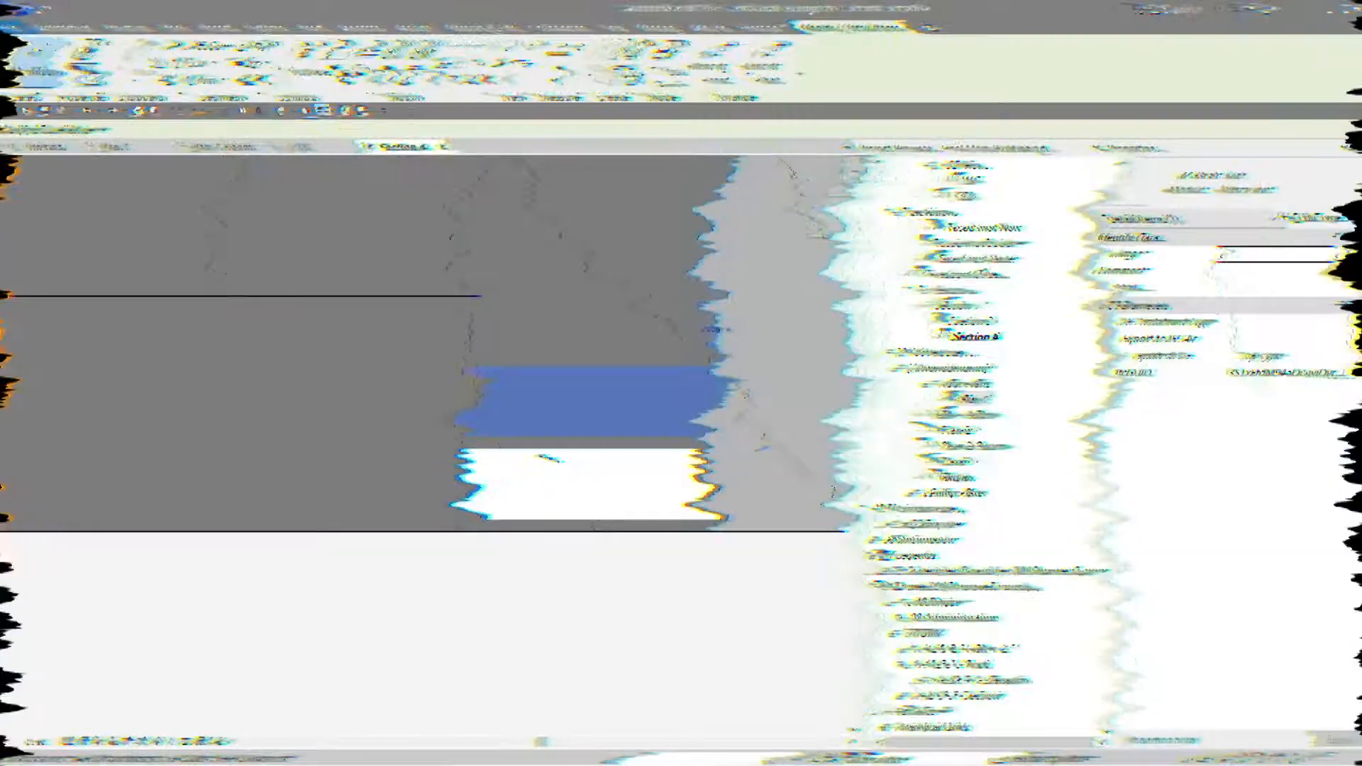
- Copy the brick detail component upward to stack further bricks inside the IV-200 wall
key(c)
key(o)
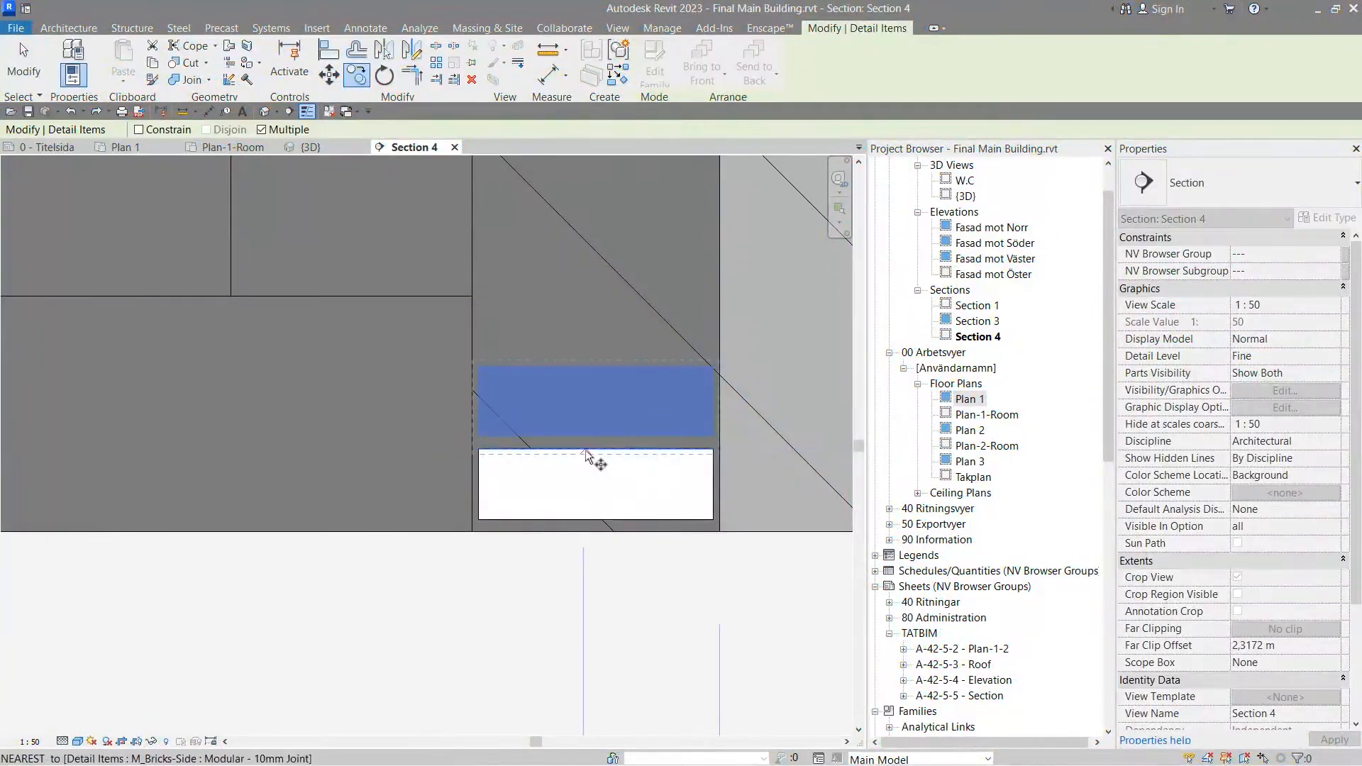
click(586, 450)
click(586, 366)
click(584, 283)
scroll(583, 282, down, 2)
middle_drag(582, 282, 534, 531)
scroll(535, 490, up, 1)
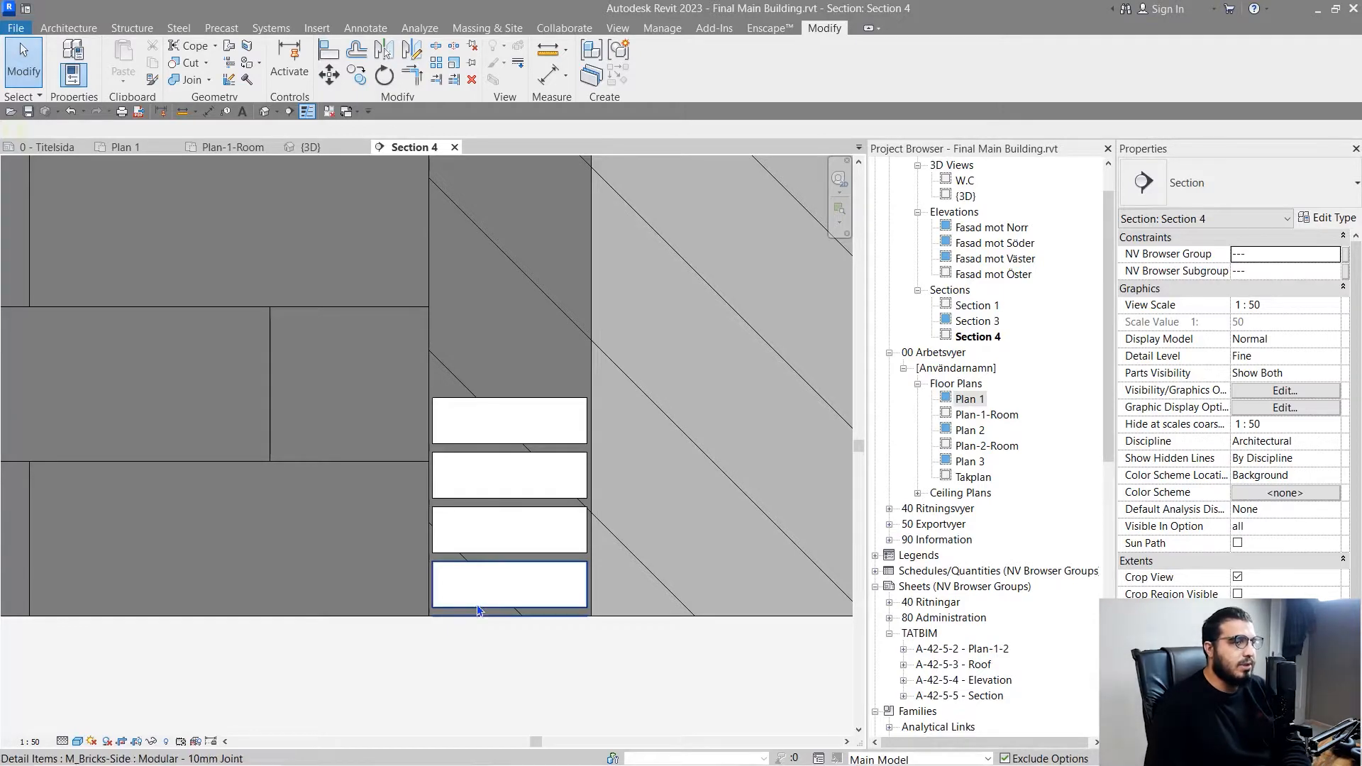
- Delete the four stacked brick detail components at the base of the wall
click(480, 608)
key(Delete)
click(480, 557)
key(Delete)
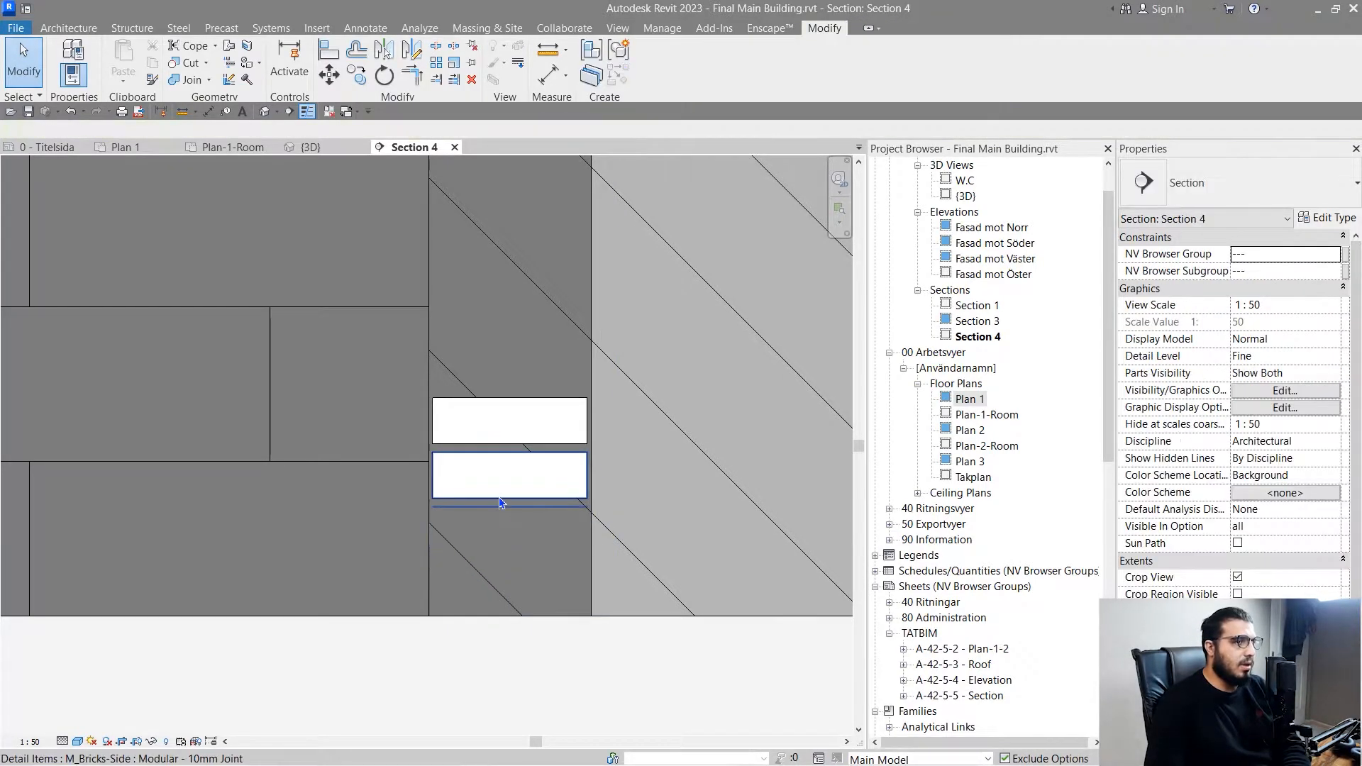
click(499, 496)
key(Delete)
click(493, 443)
key(Delete)
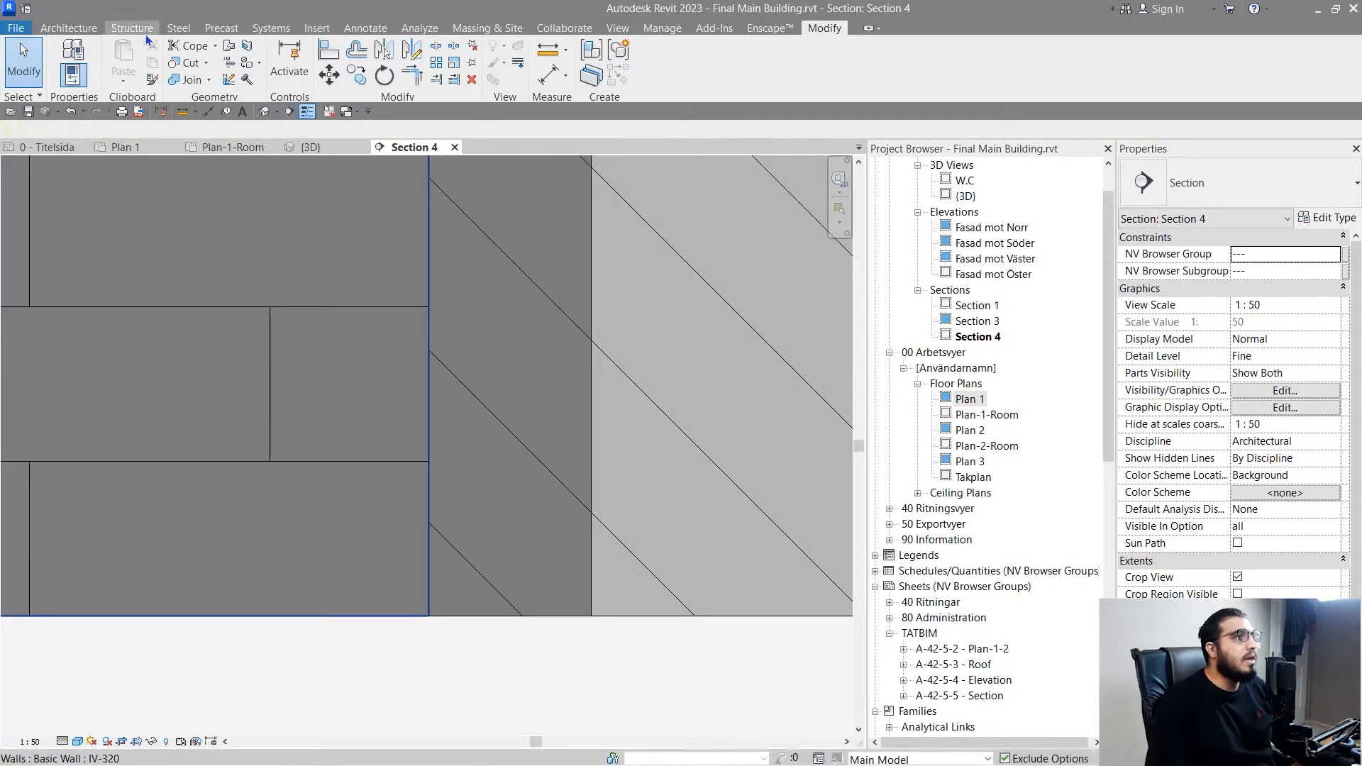
- Start a repeating detail component and review the type parameters of Stålregelstomme 70mm s=450mm
click(364, 29)
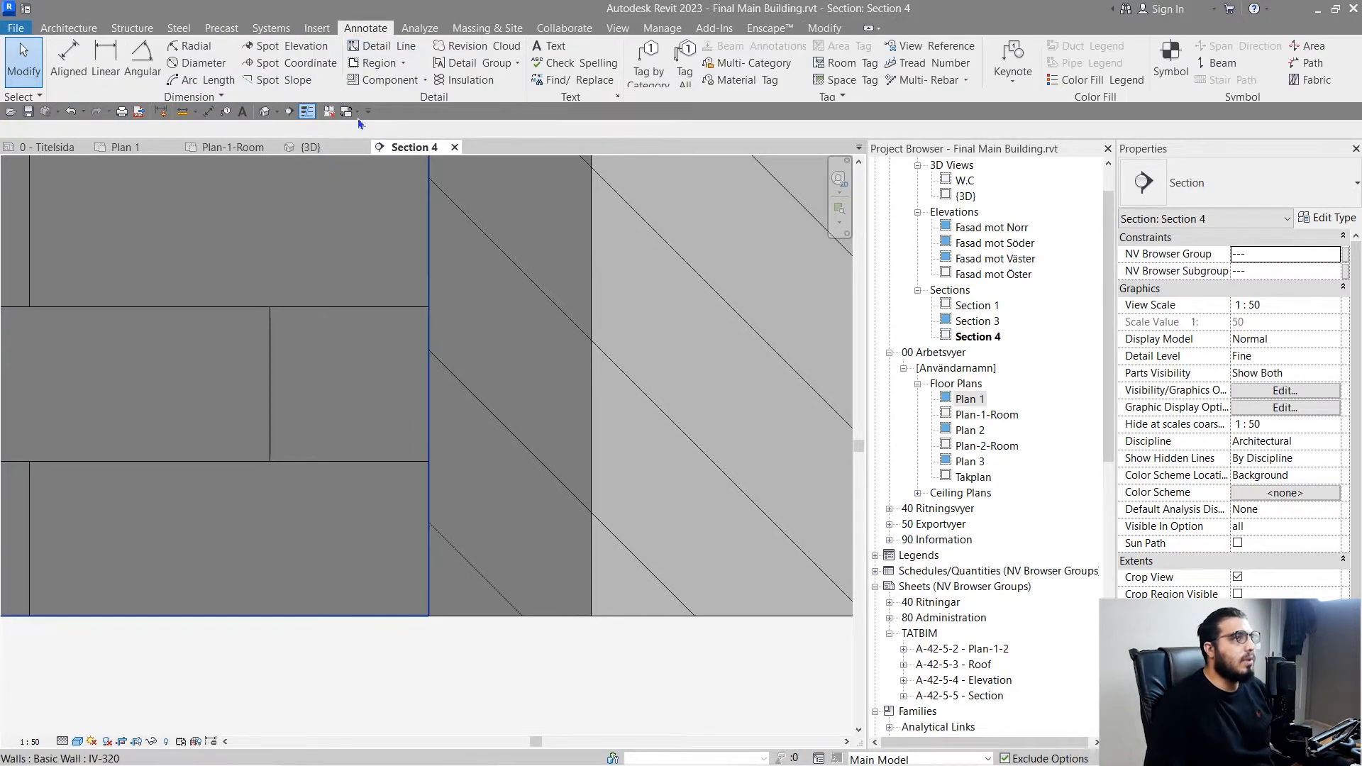
click(425, 80)
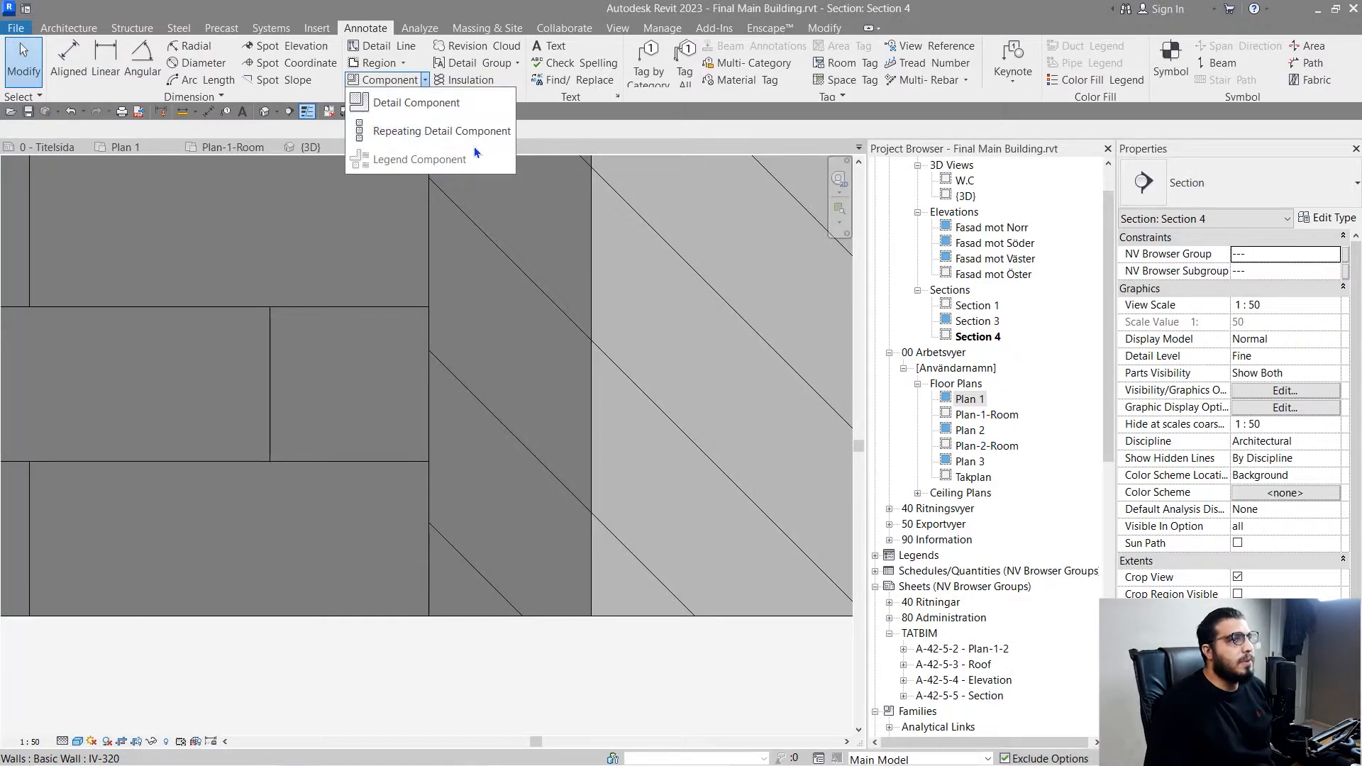
click(448, 132)
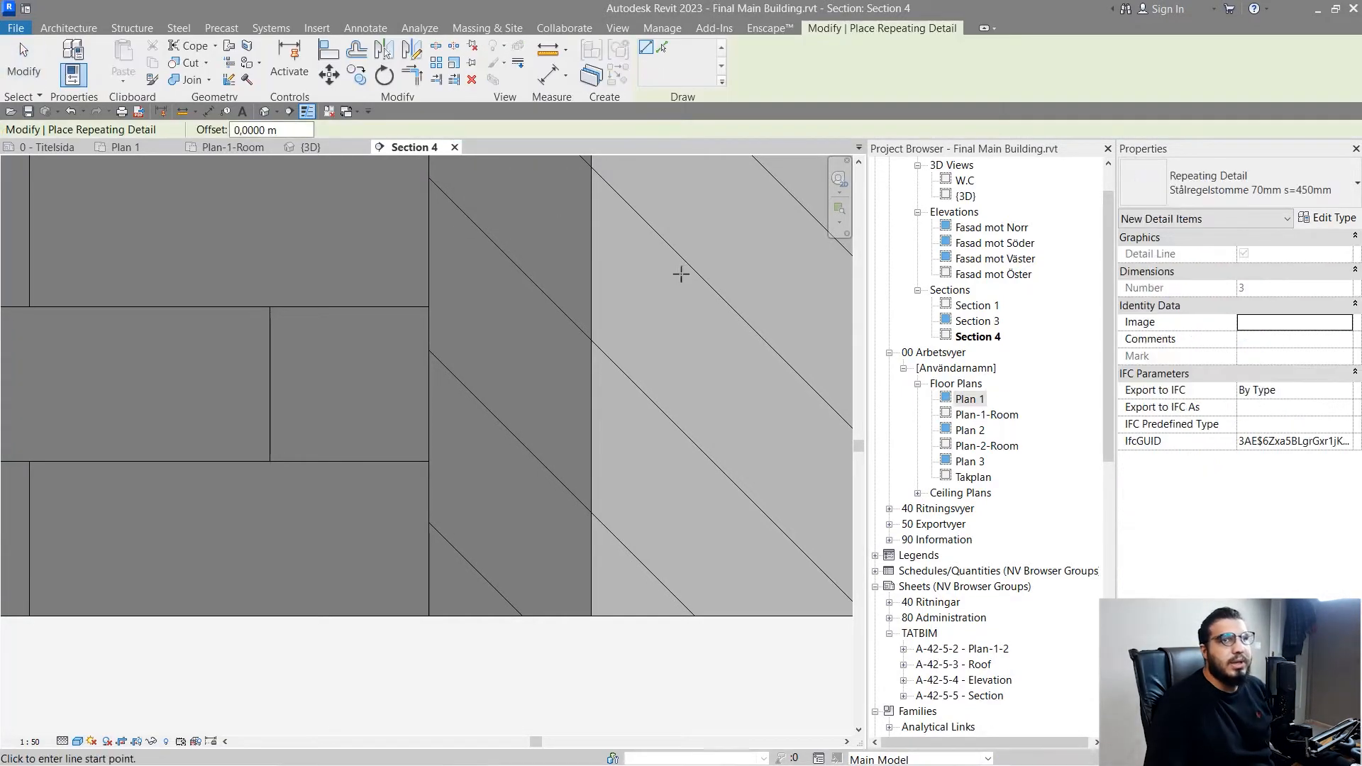
click(1291, 176)
click(1291, 176)
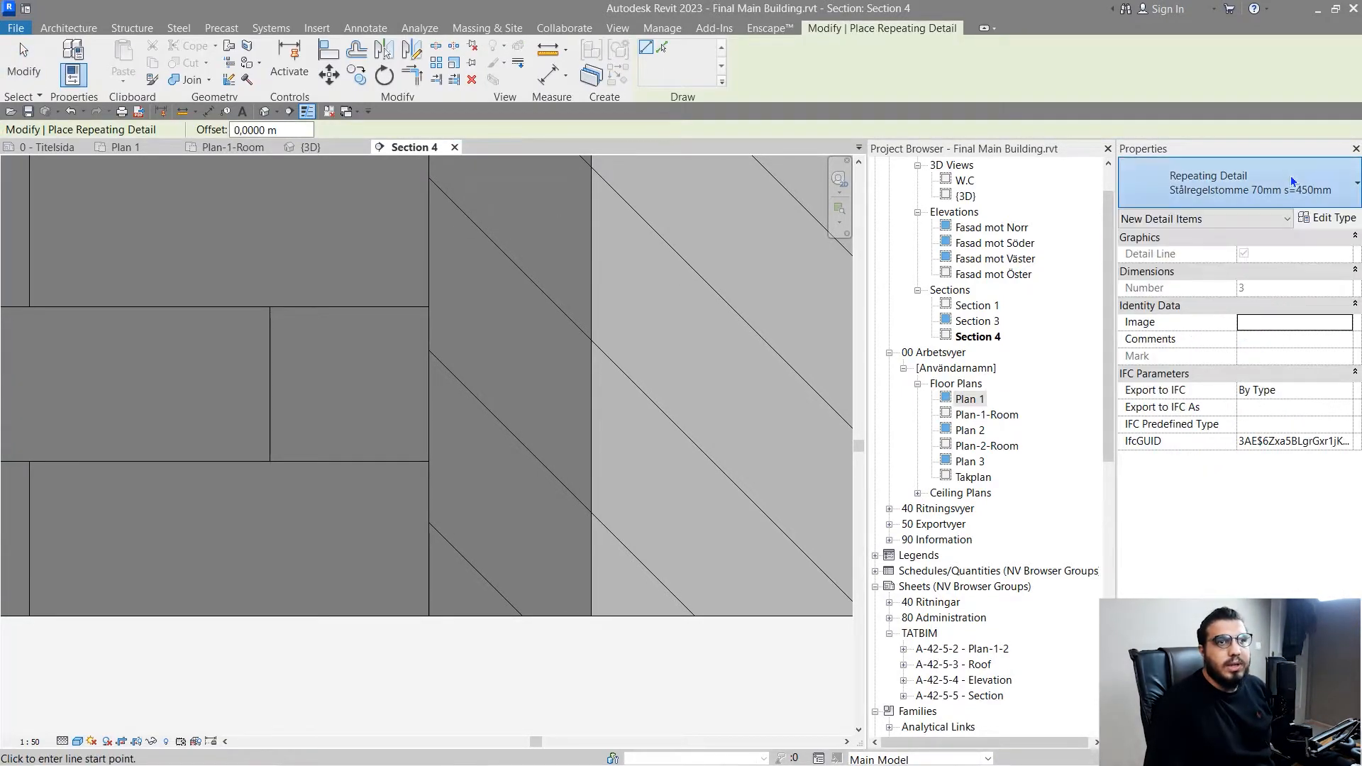
click(1334, 220)
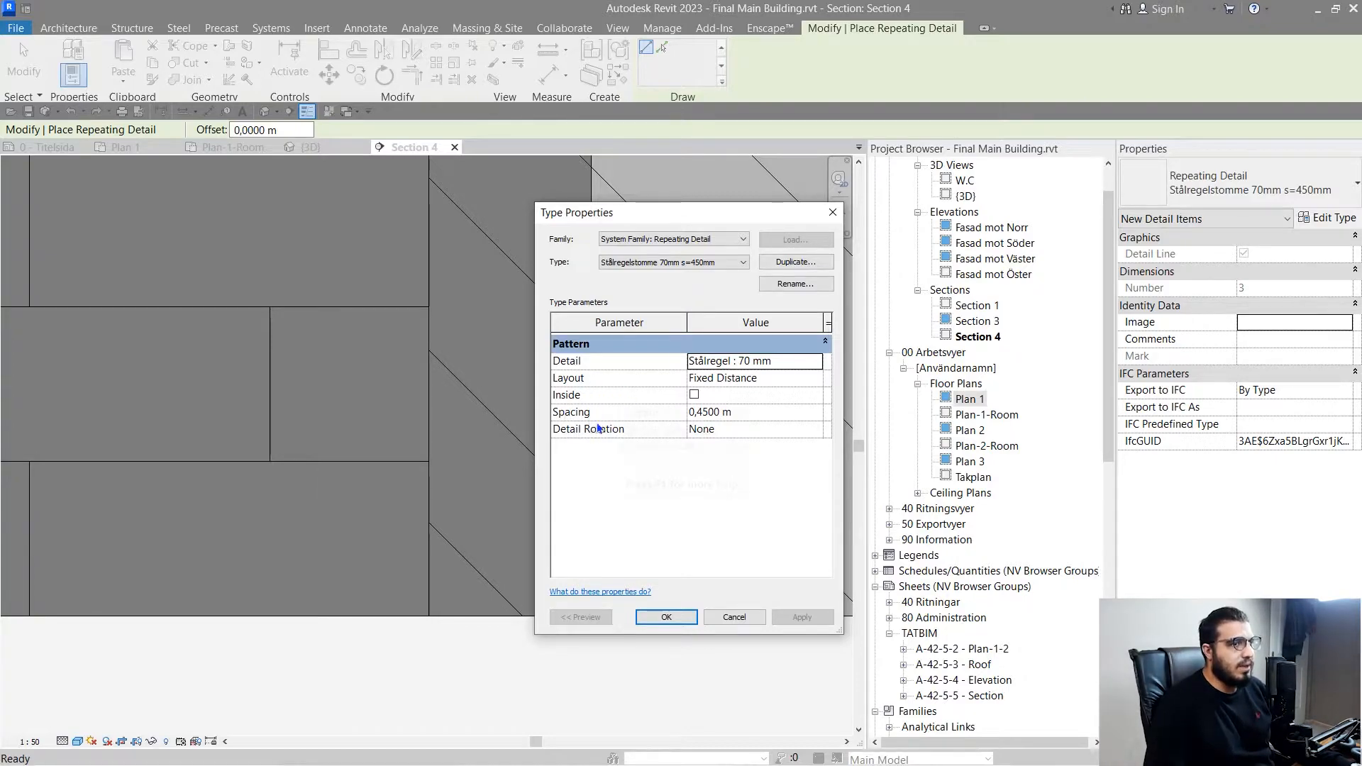
click(650, 618)
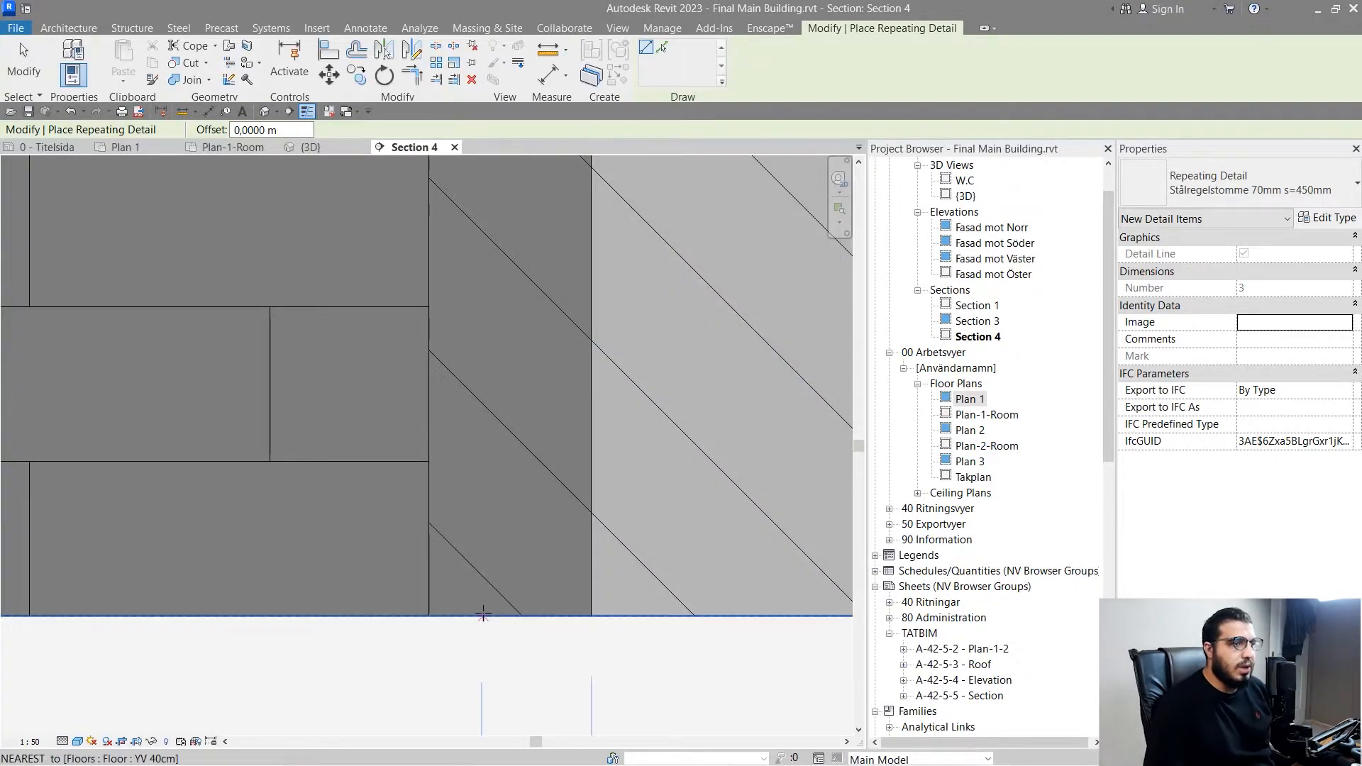
- Place a vertical steel stud repeating detail about 0.46 m long, running down from the wall base through the ground floor slab
click(481, 468)
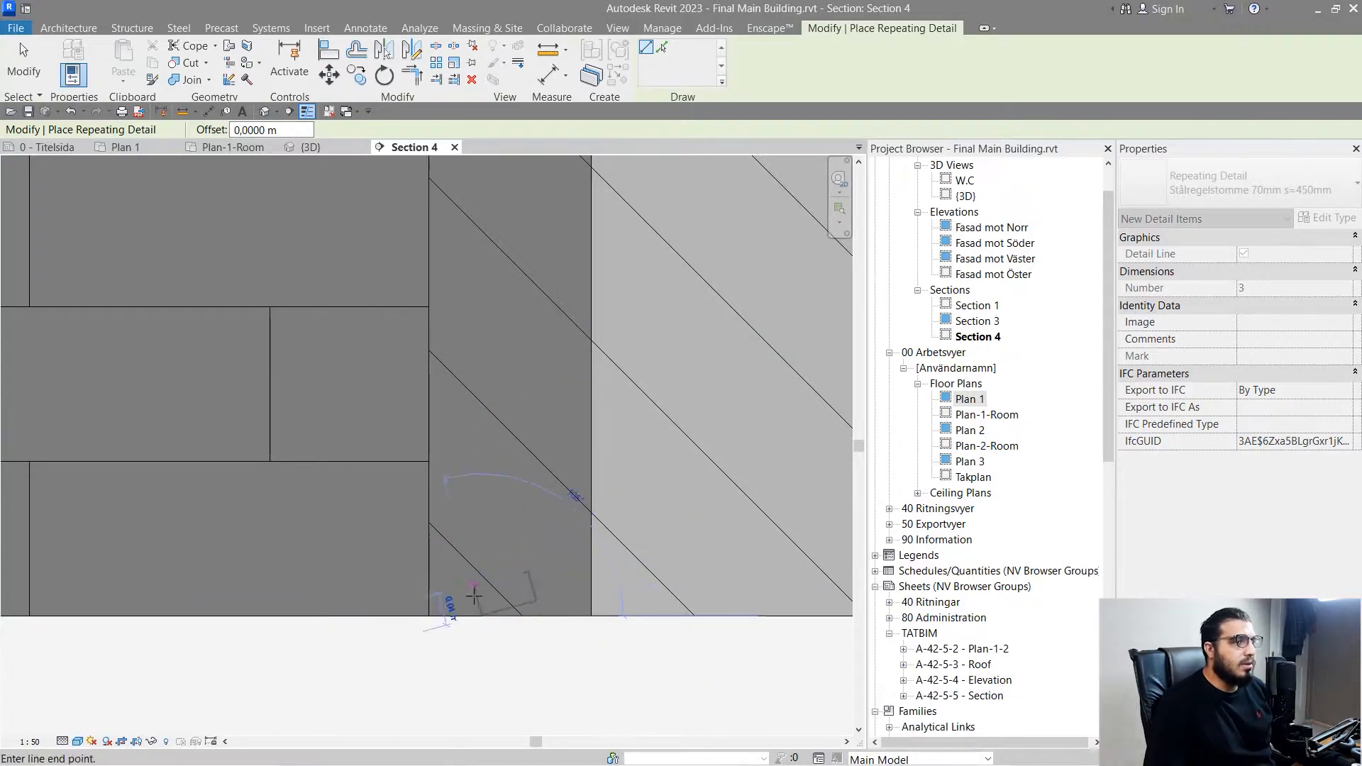
scroll(474, 596, down, 3)
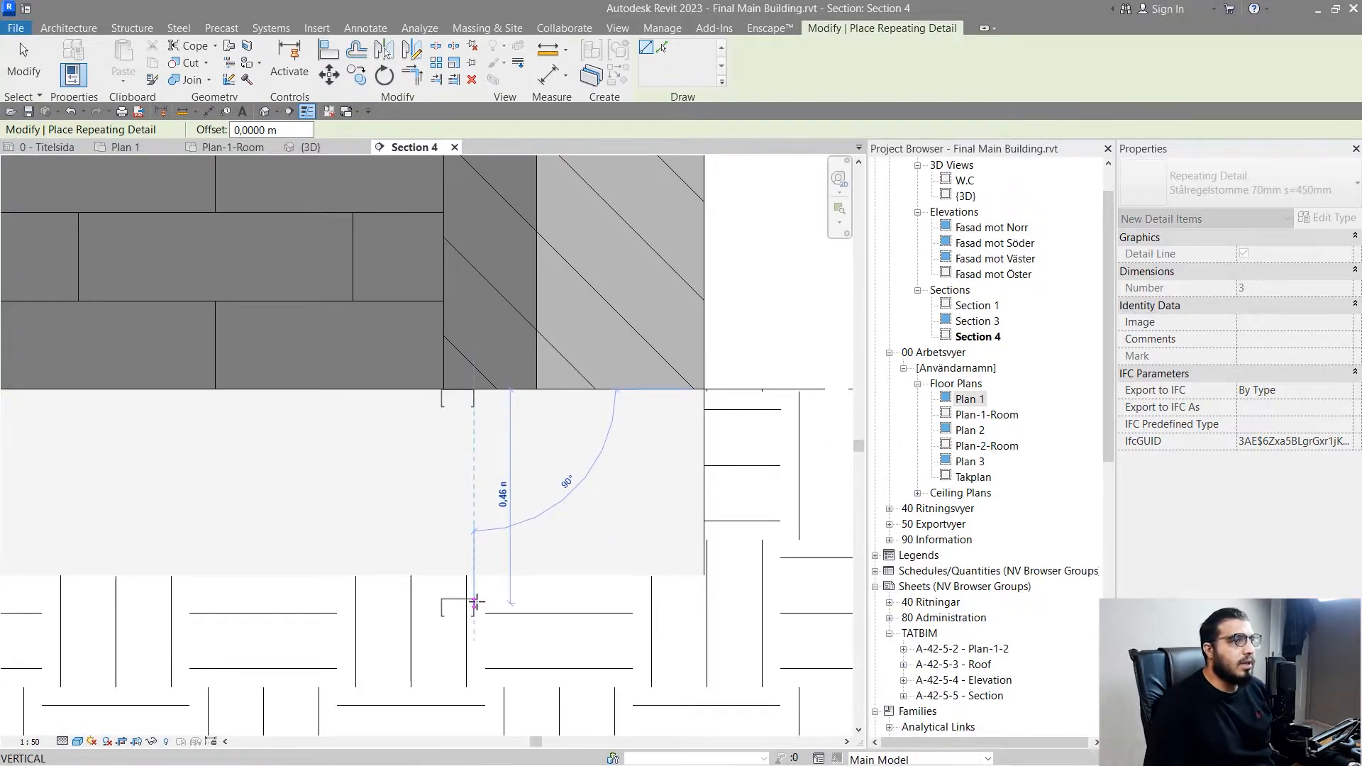
click(477, 601)
scroll(560, 546, down, 3)
middle_drag(536, 554, 481, 471)
scroll(482, 472, up, 4)
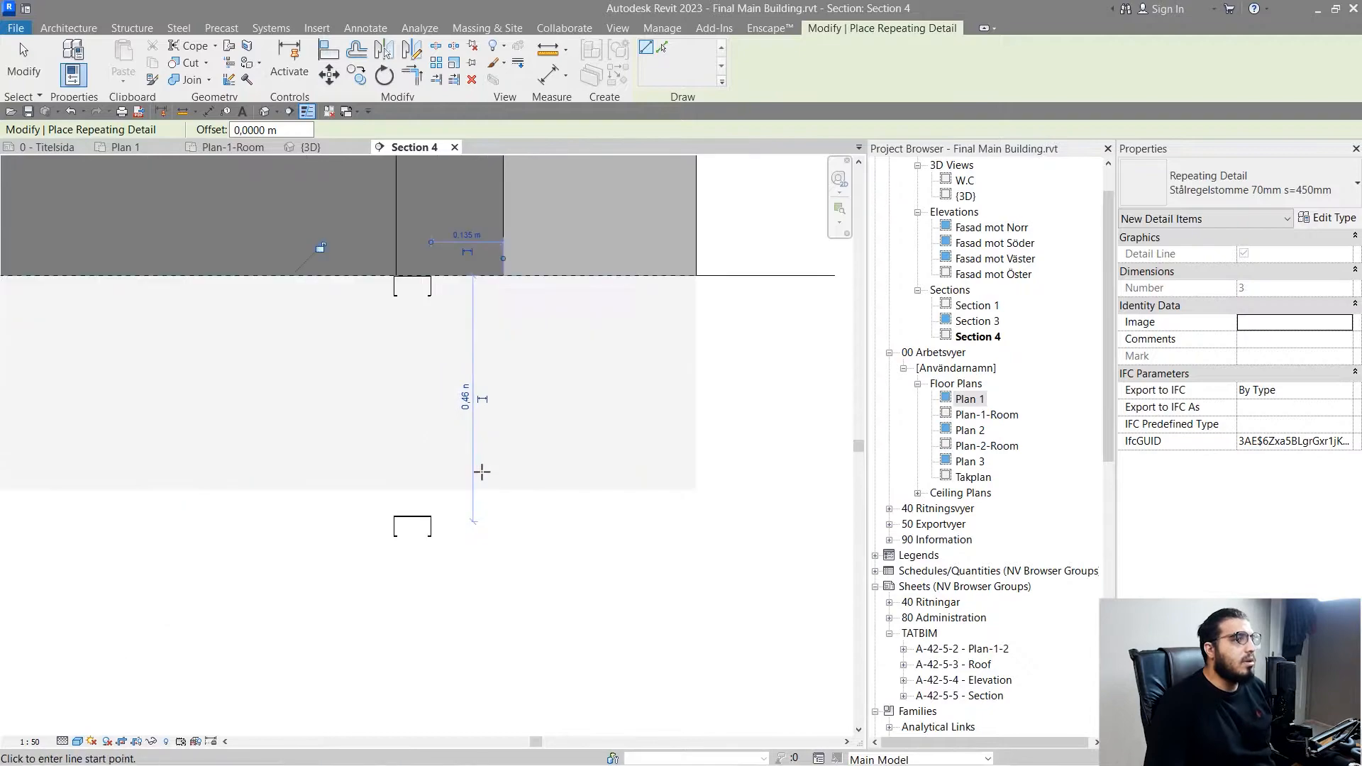
scroll(460, 540, up, 4)
key(Escape)
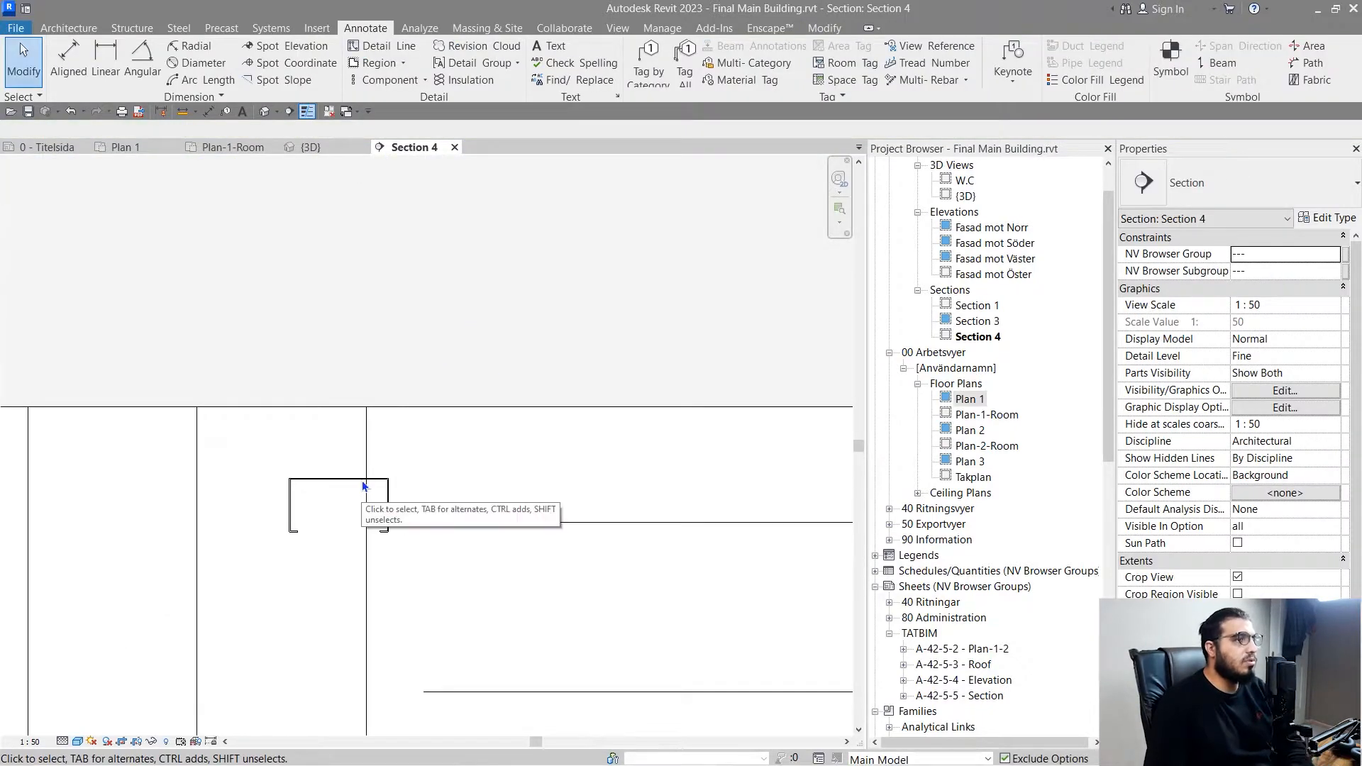
- Start another repeating detail and duplicate the Stålregelstomme 70mm s=450mm type, keeping the suggested name
scroll(393, 505, down, 2)
middle_drag(393, 504, 635, 587)
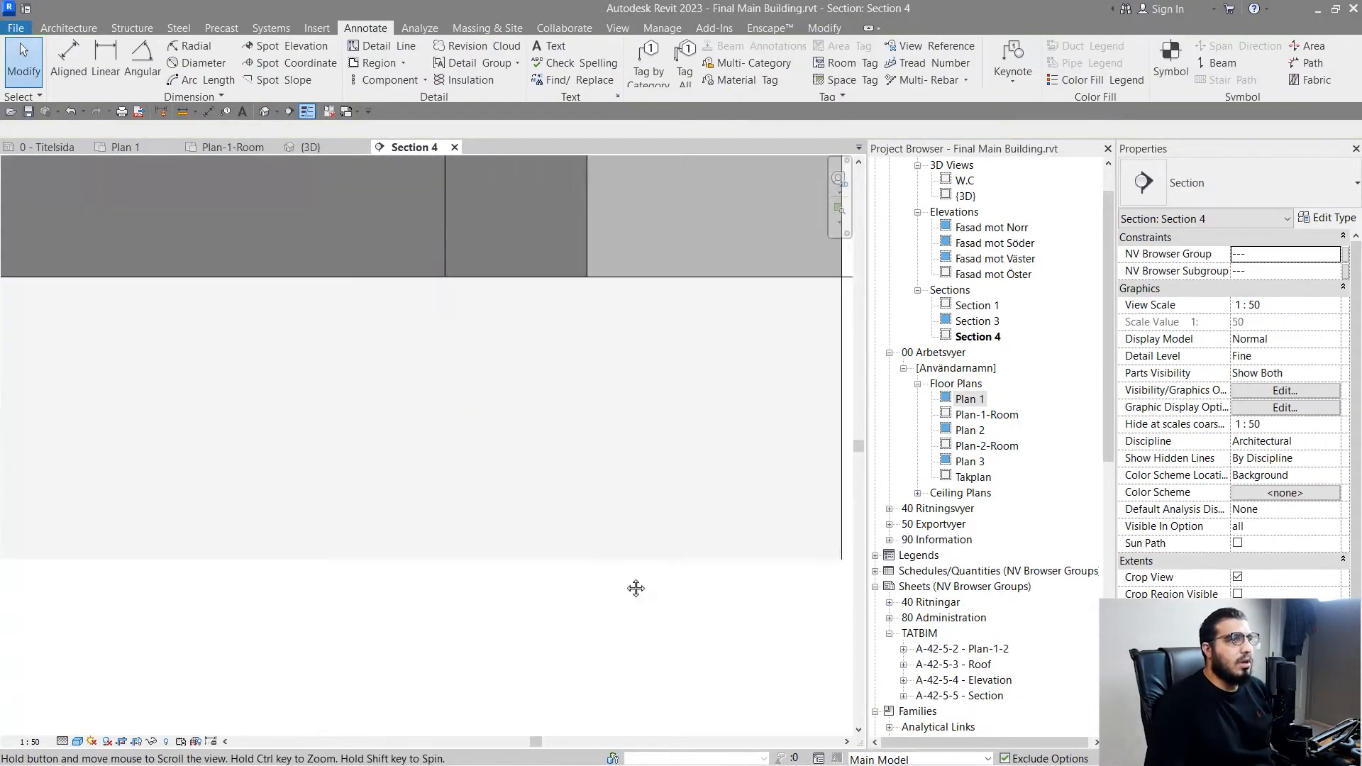
scroll(636, 587, down, 1)
mouse_move(555, 436)
middle_down()
mouse_move(648, 608)
mouse_move(499, 606)
middle_up()
scroll(483, 497, up, 2)
middle_drag(486, 489, 446, 522)
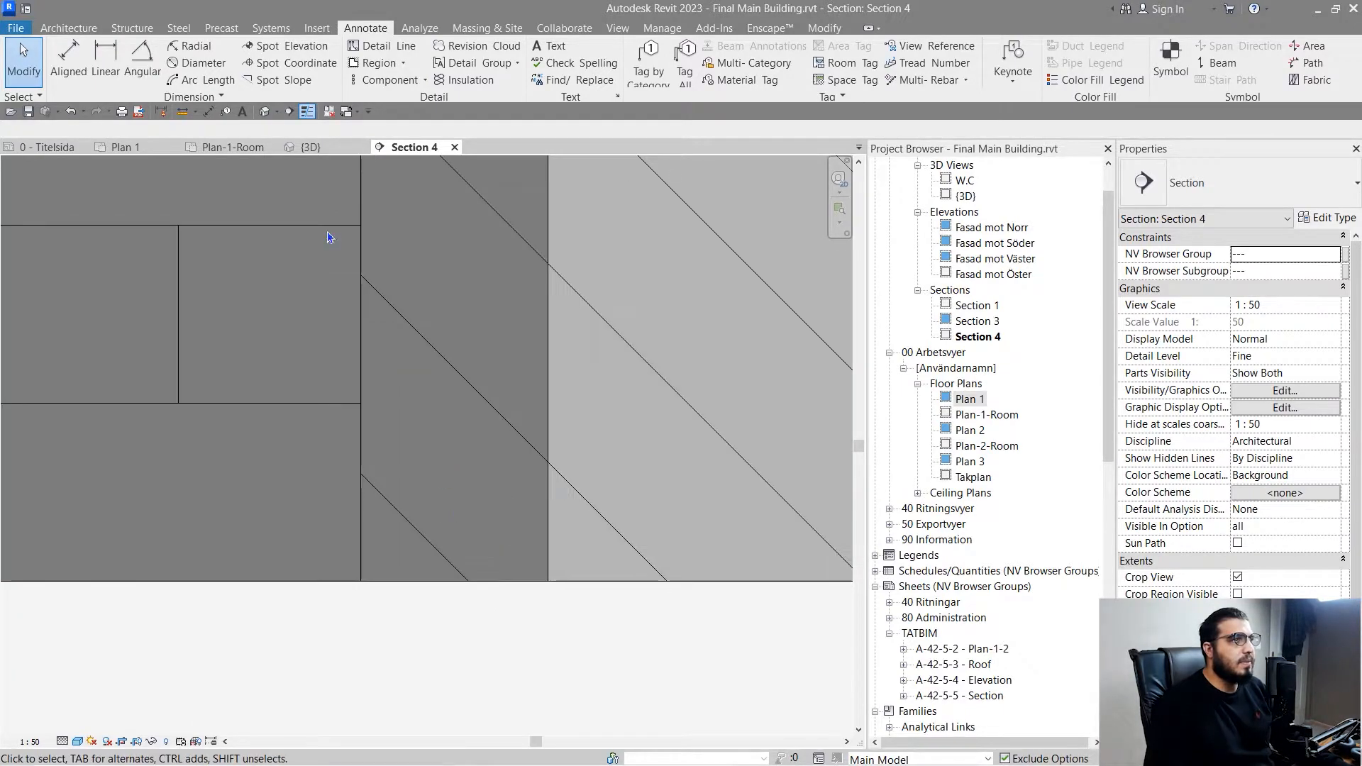
click(423, 78)
click(387, 121)
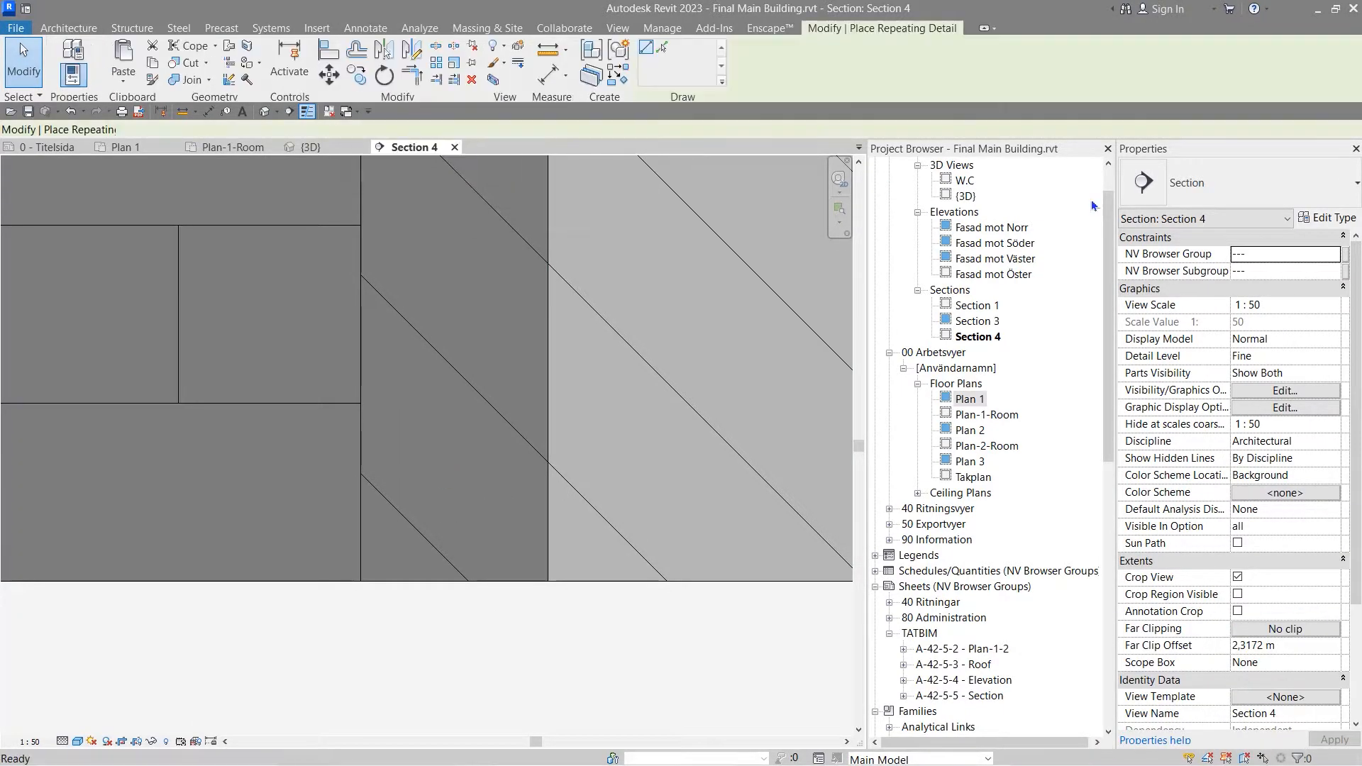
click(1326, 218)
click(792, 263)
click(709, 457)
- Set the duplicated type's detail to M_Bricks-Side : Titan - 10mm Joint and its spacing to 0.08 m
click(754, 361)
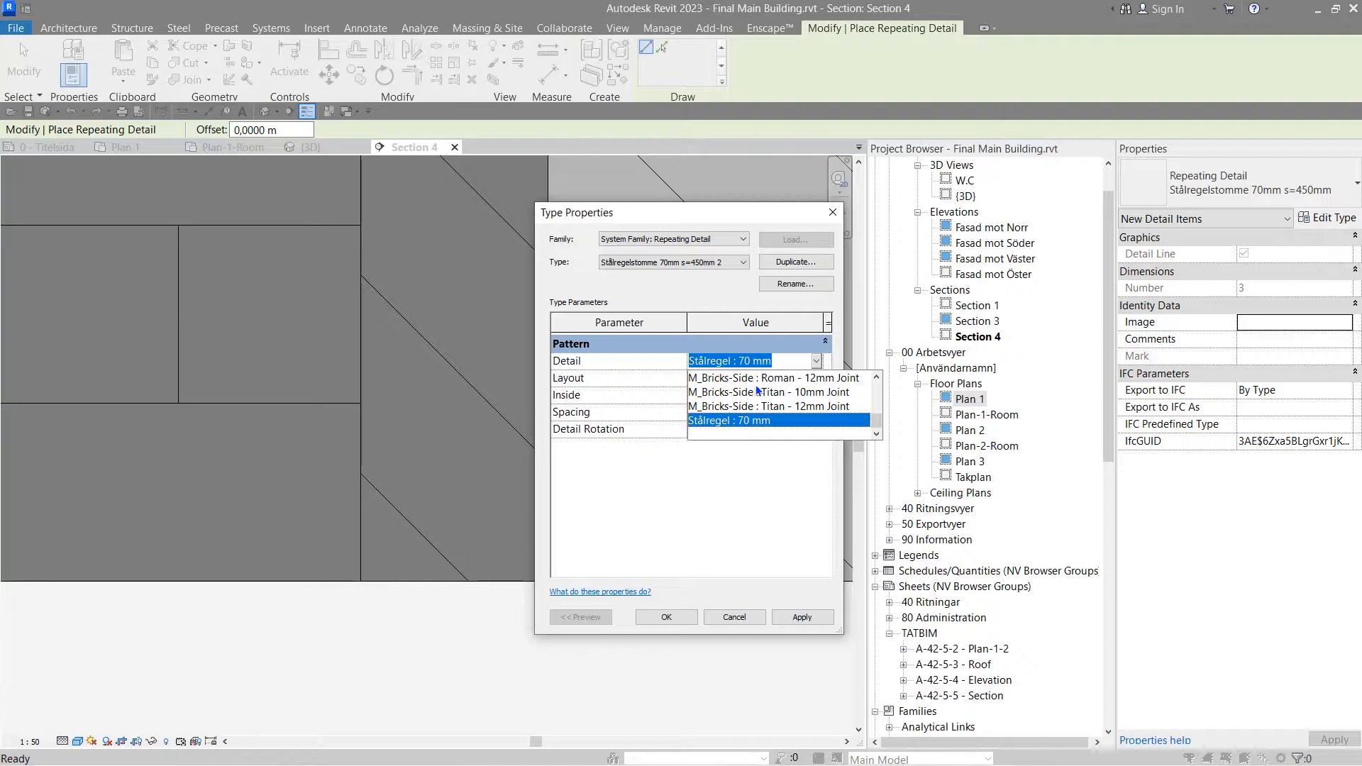
click(758, 392)
click(757, 411)
text(0.08)
click(676, 622)
- Place the repeating brick detail 3.75 m tall inside the IV-200 wall, from the ground floor slab to the underside of the floor above
click(480, 416)
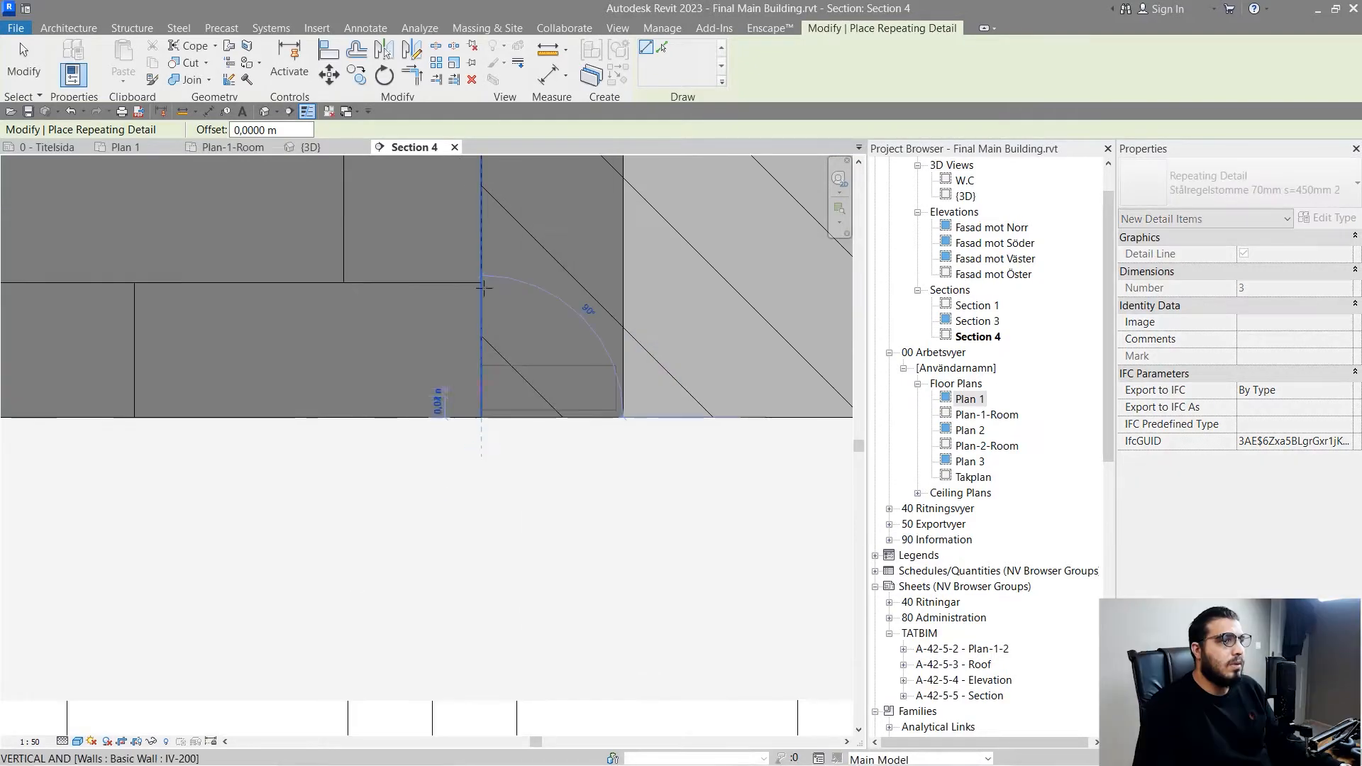
scroll(488, 270, down, 4)
middle_drag(497, 204, 485, 608)
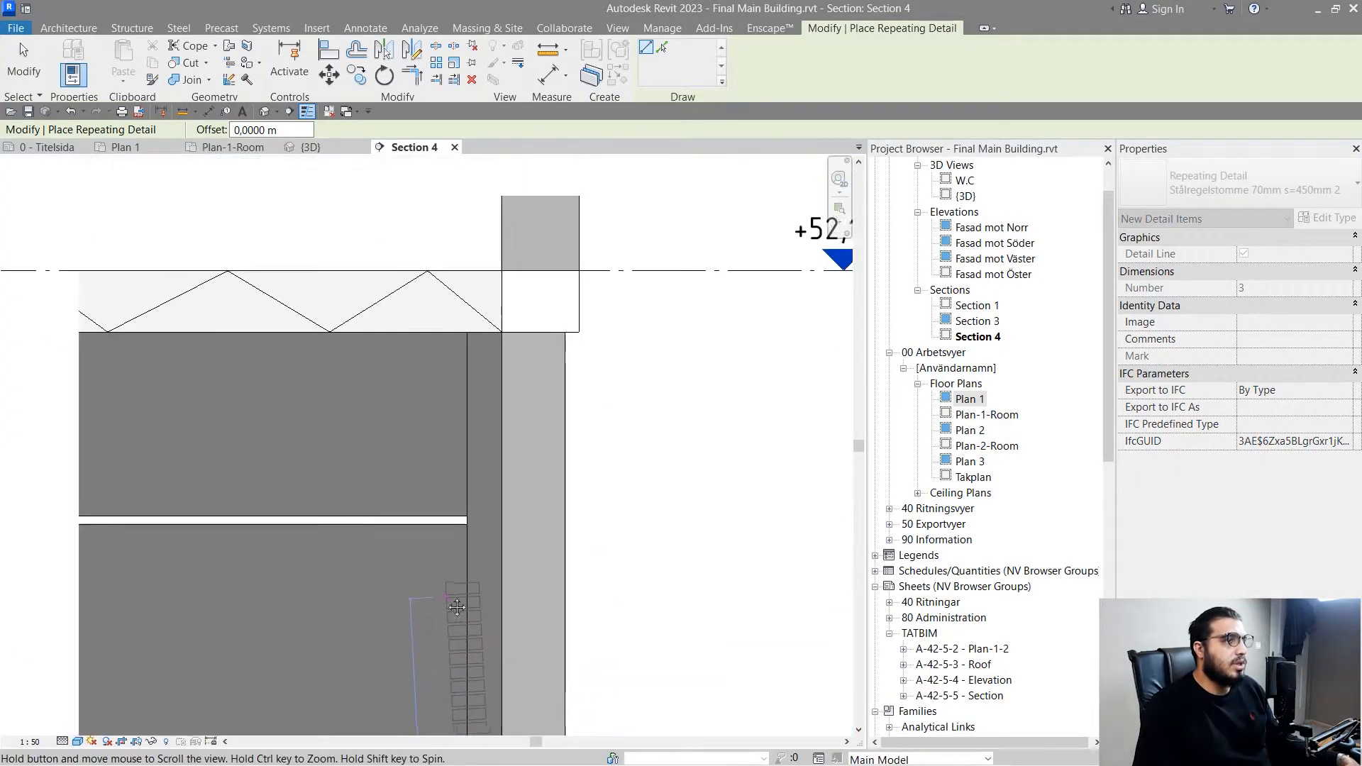
scroll(486, 557, up, 4)
scroll(501, 477, down, 2)
middle_drag(514, 406, 508, 632)
scroll(468, 386, up, 2)
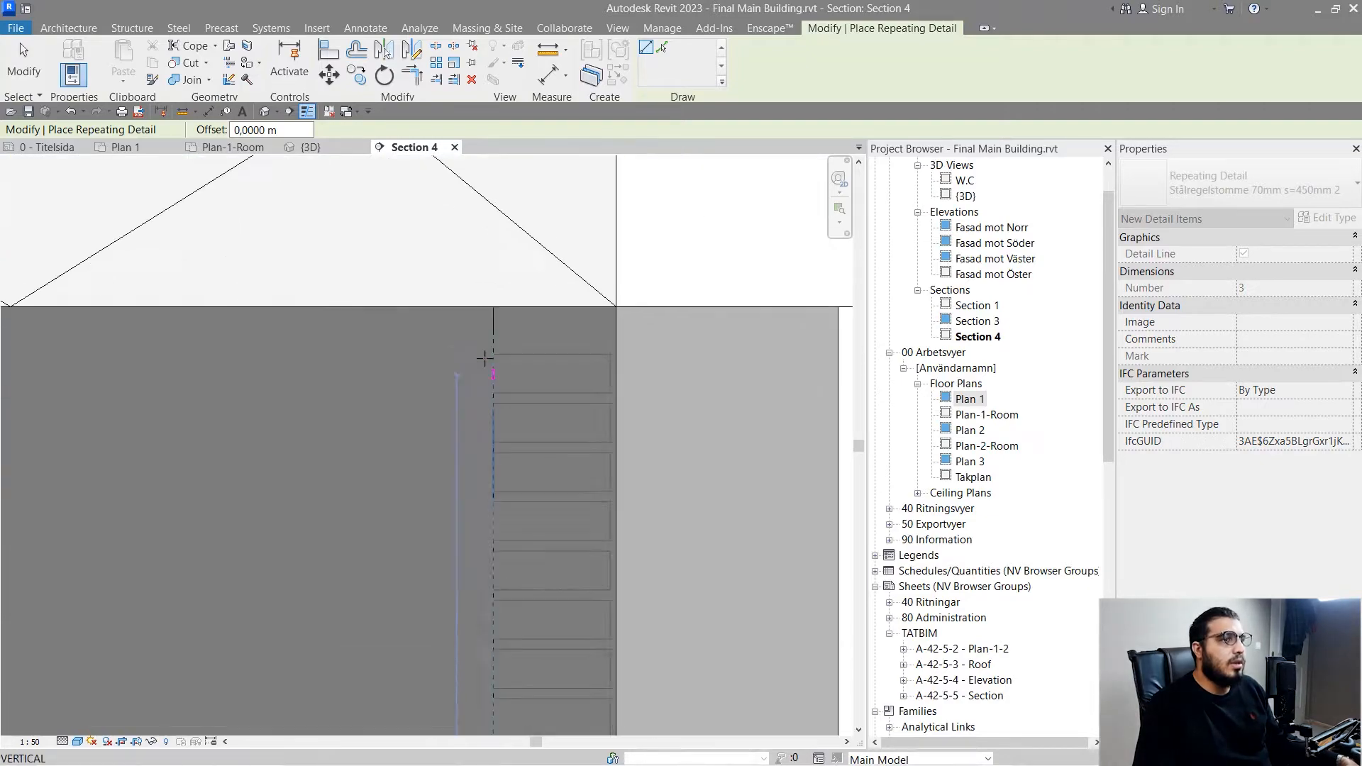
click(494, 305)
key(Escape)
key(Escape)
- Examine the spacing and fit of the repeated bricks along the height of the wall
scroll(543, 463, down, 2)
scroll(543, 464, down, 2)
middle_drag(553, 568, 468, 232)
click(461, 519)
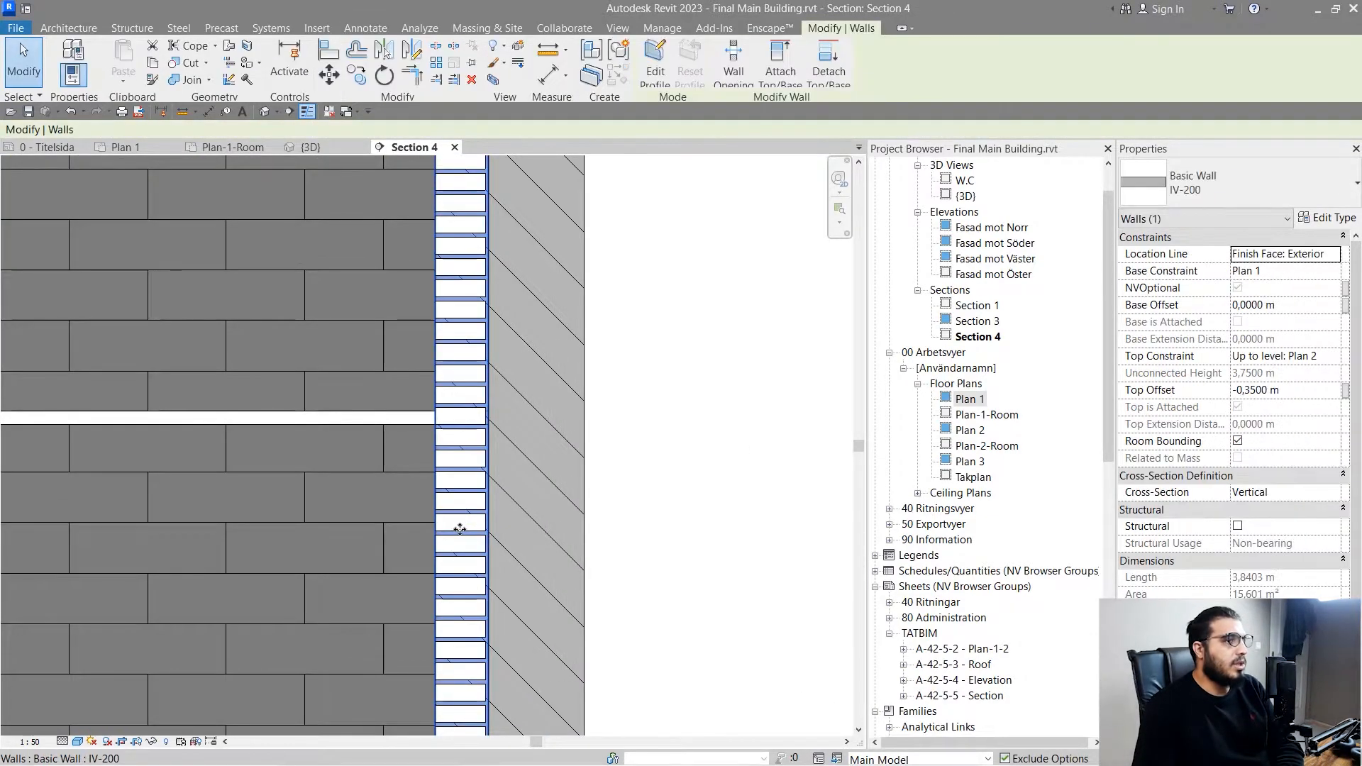
scroll(462, 525, up, 6)
key(Escape)
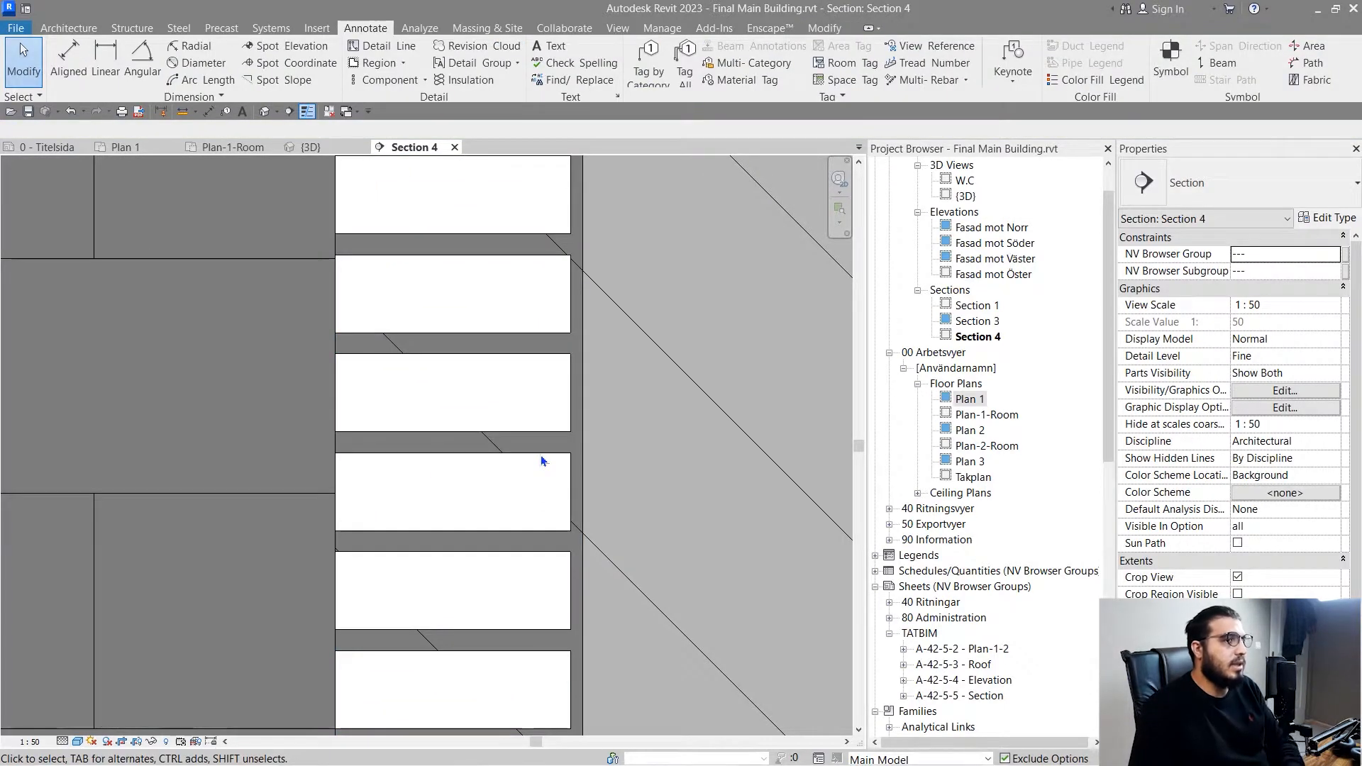
scroll(547, 535, up, 2)
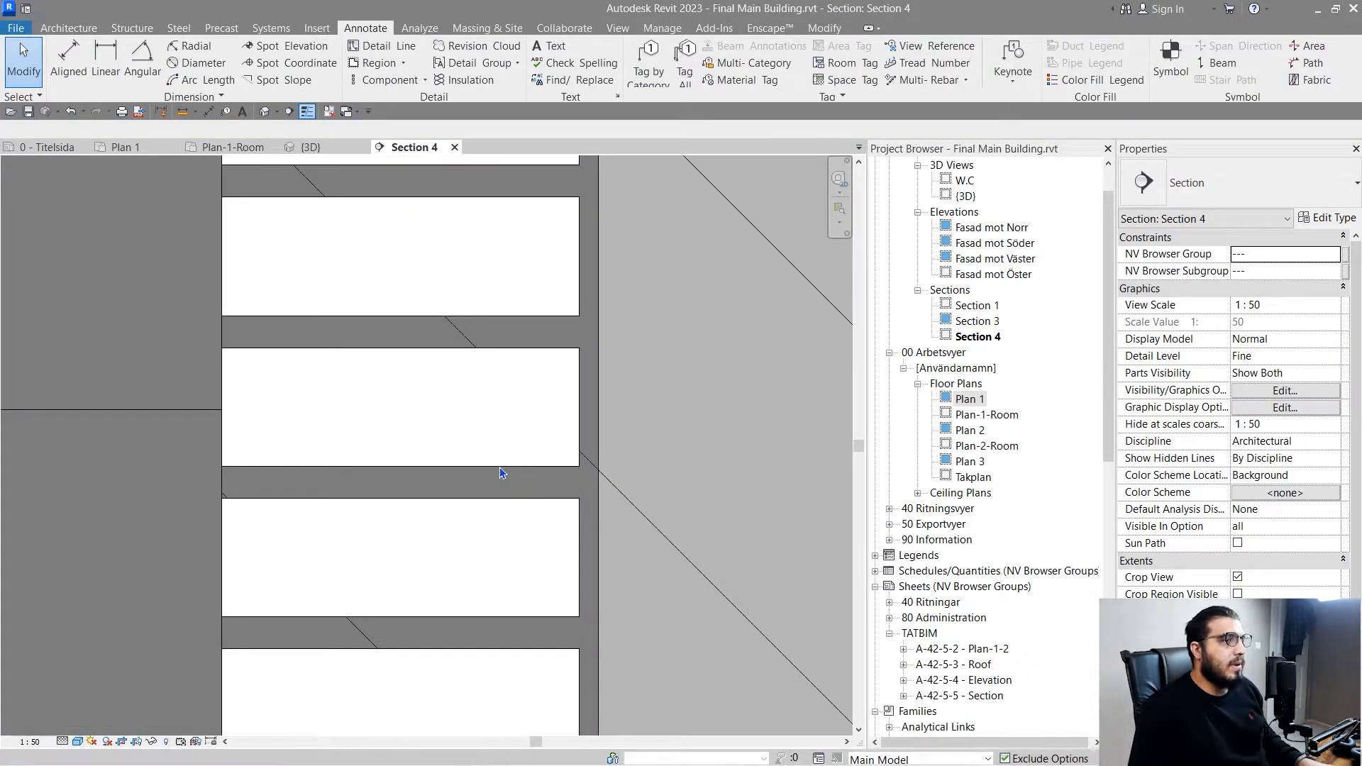
scroll(550, 532, down, 5)
middle_drag(552, 581, 521, 213)
middle_drag(515, 589, 519, 137)
scroll(525, 594, up, 3)
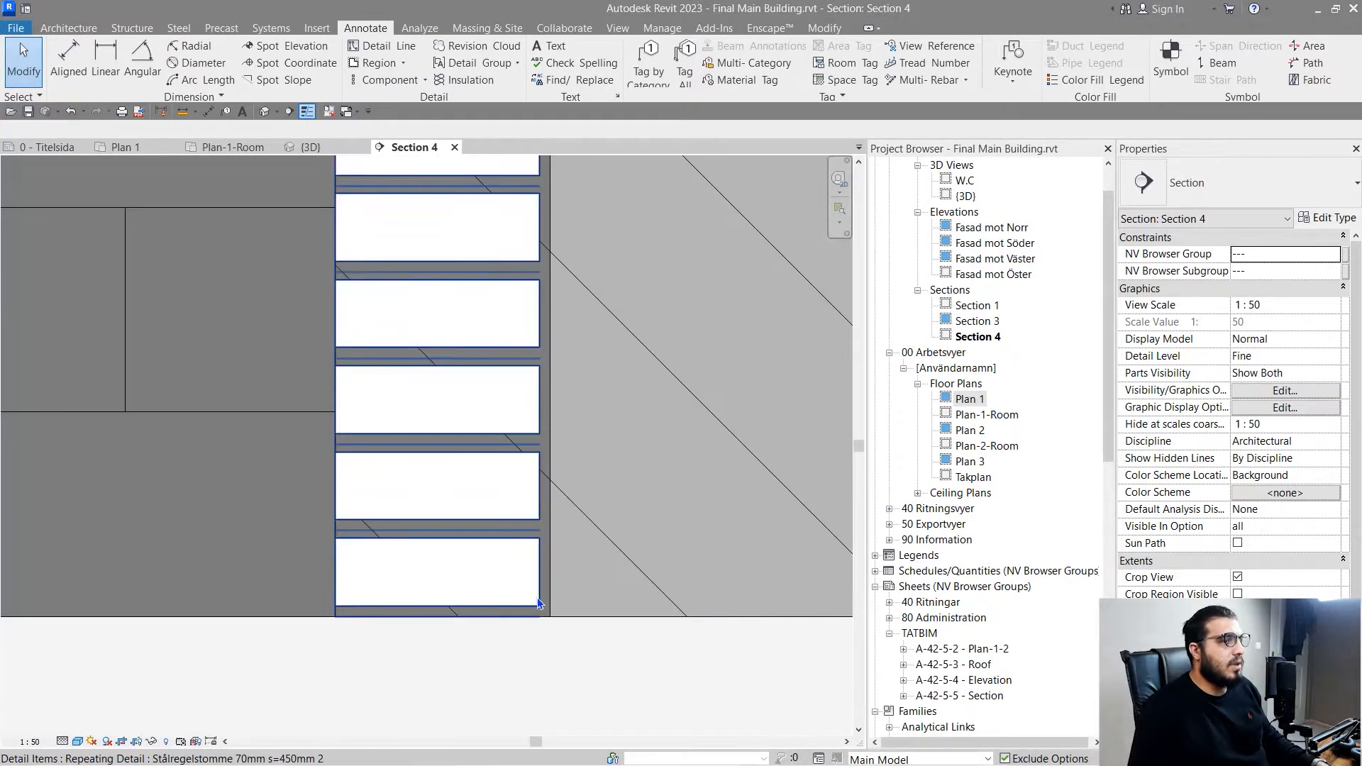
- Try a 0.07 m spacing for the repeating brick type and set its layout to Fill Available Space
click(537, 598)
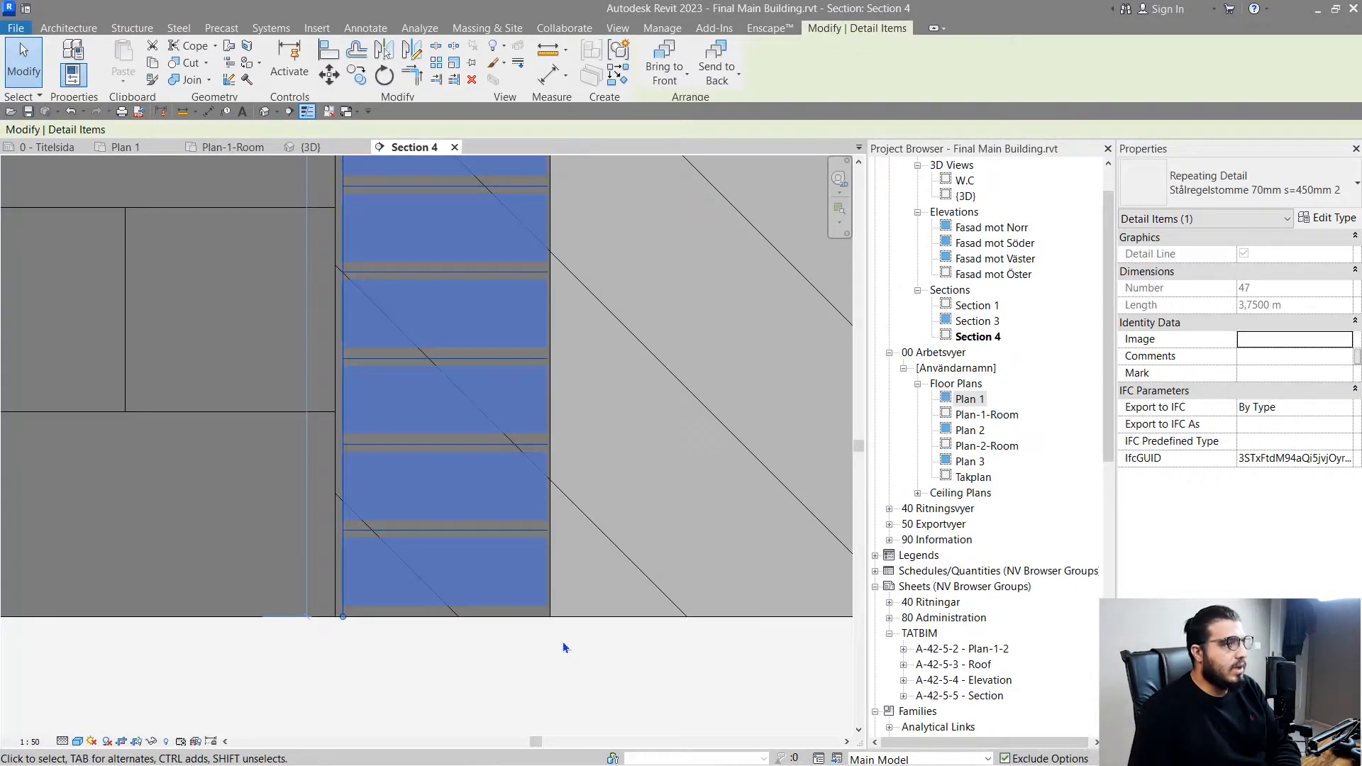
click(1330, 220)
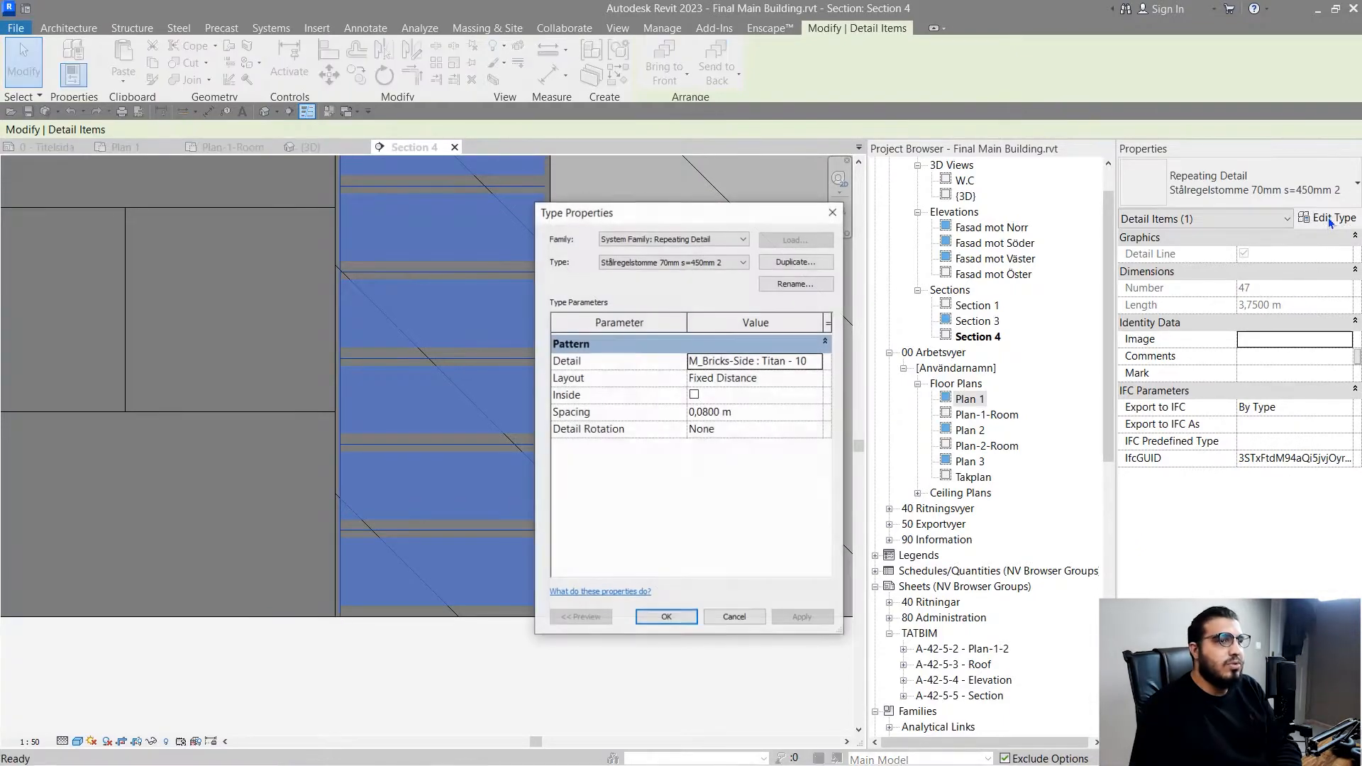
click(773, 417)
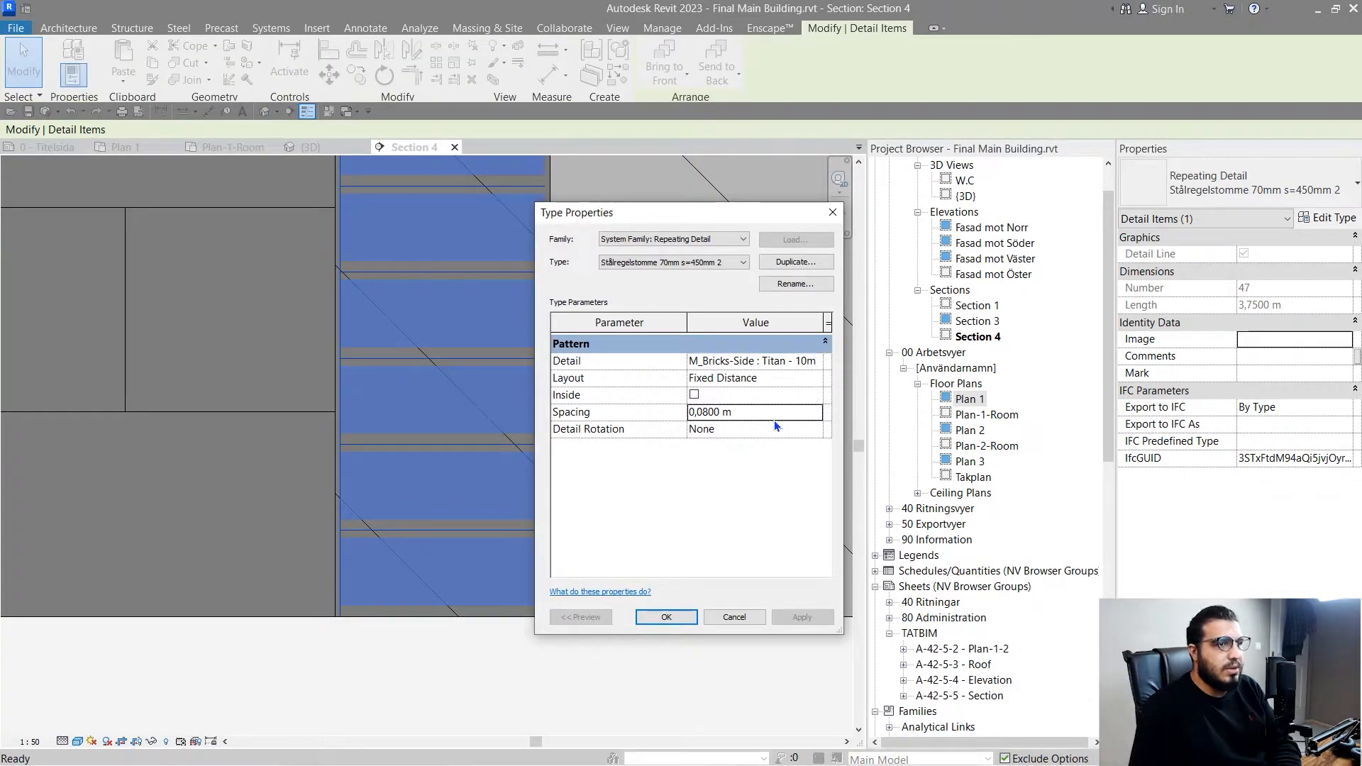
text(0.0)
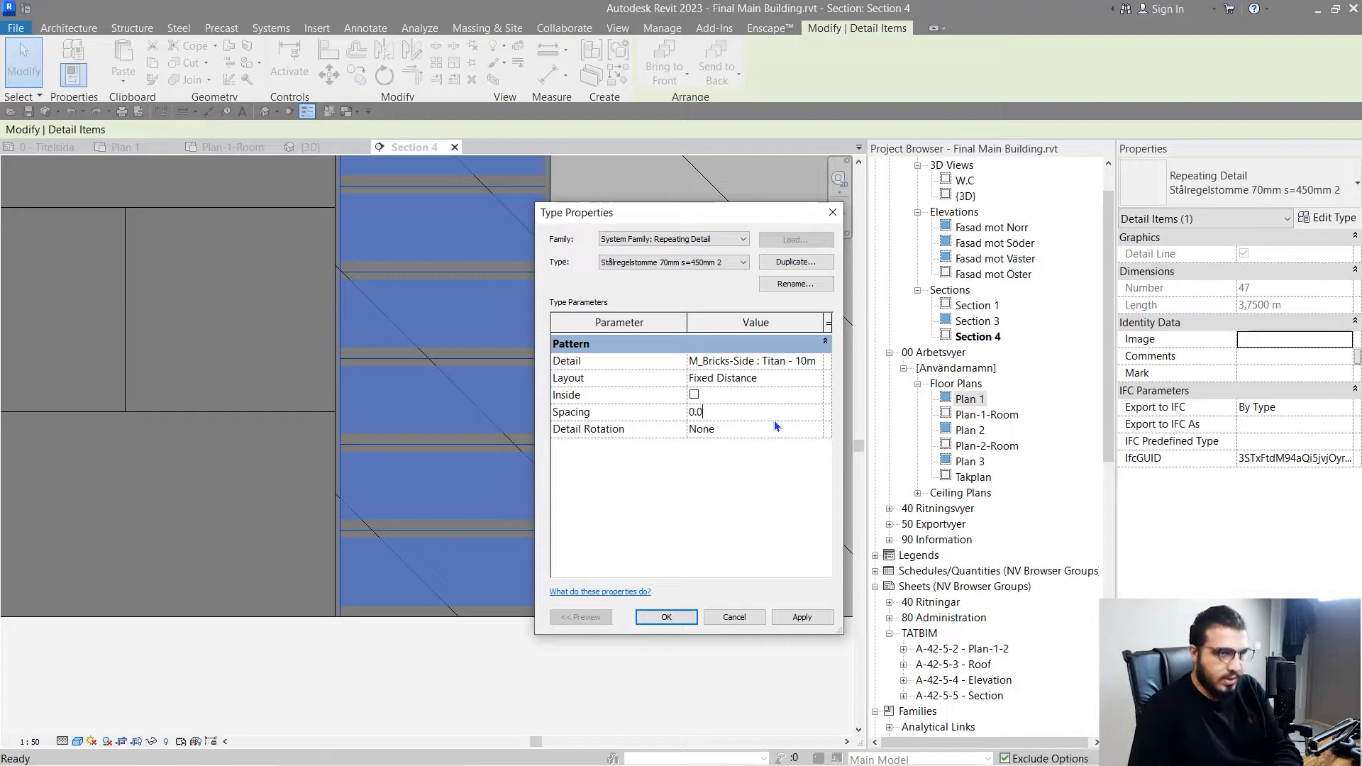
text(7)
click(787, 615)
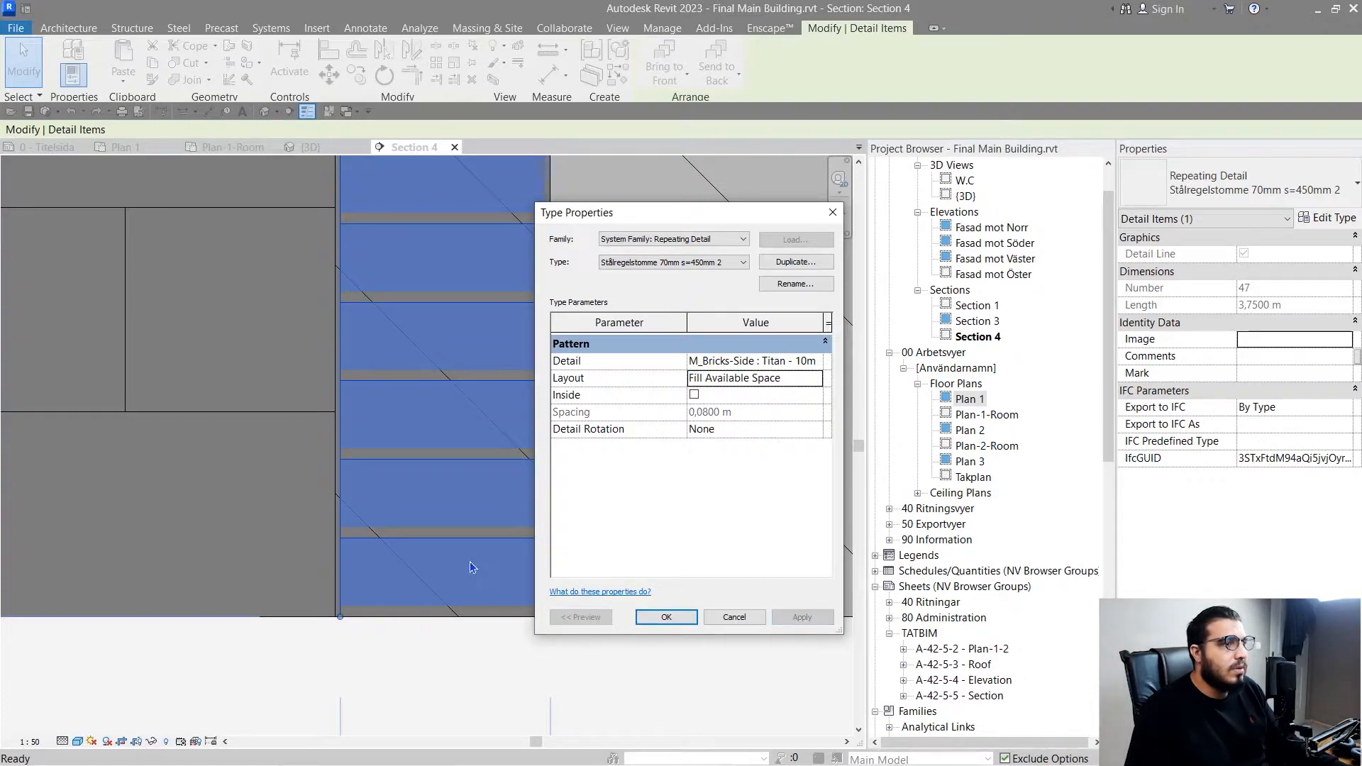
click(665, 617)
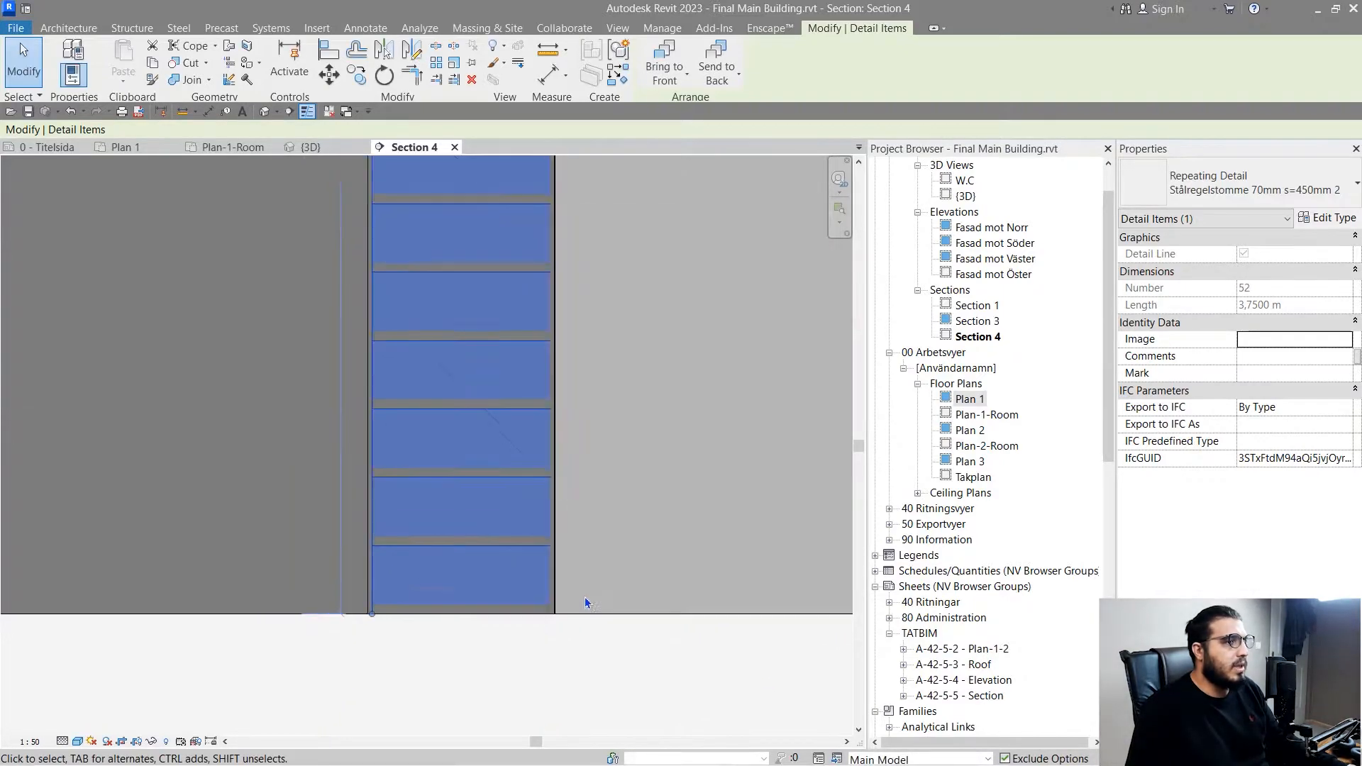
- Shorten the repeating brick detail at its upper end so that no brick overlaps the floor slab above
scroll(526, 384, down, 5)
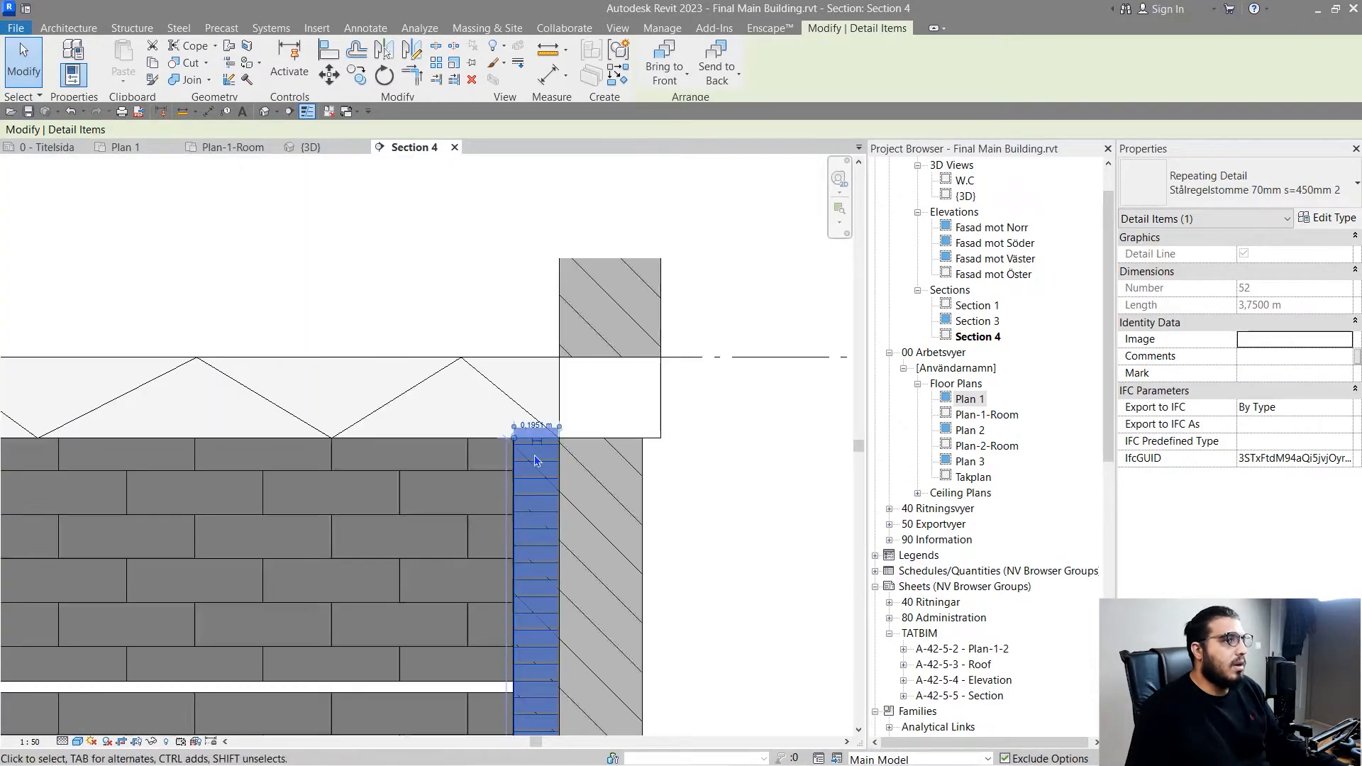
scroll(534, 456, up, 8)
key(Escape)
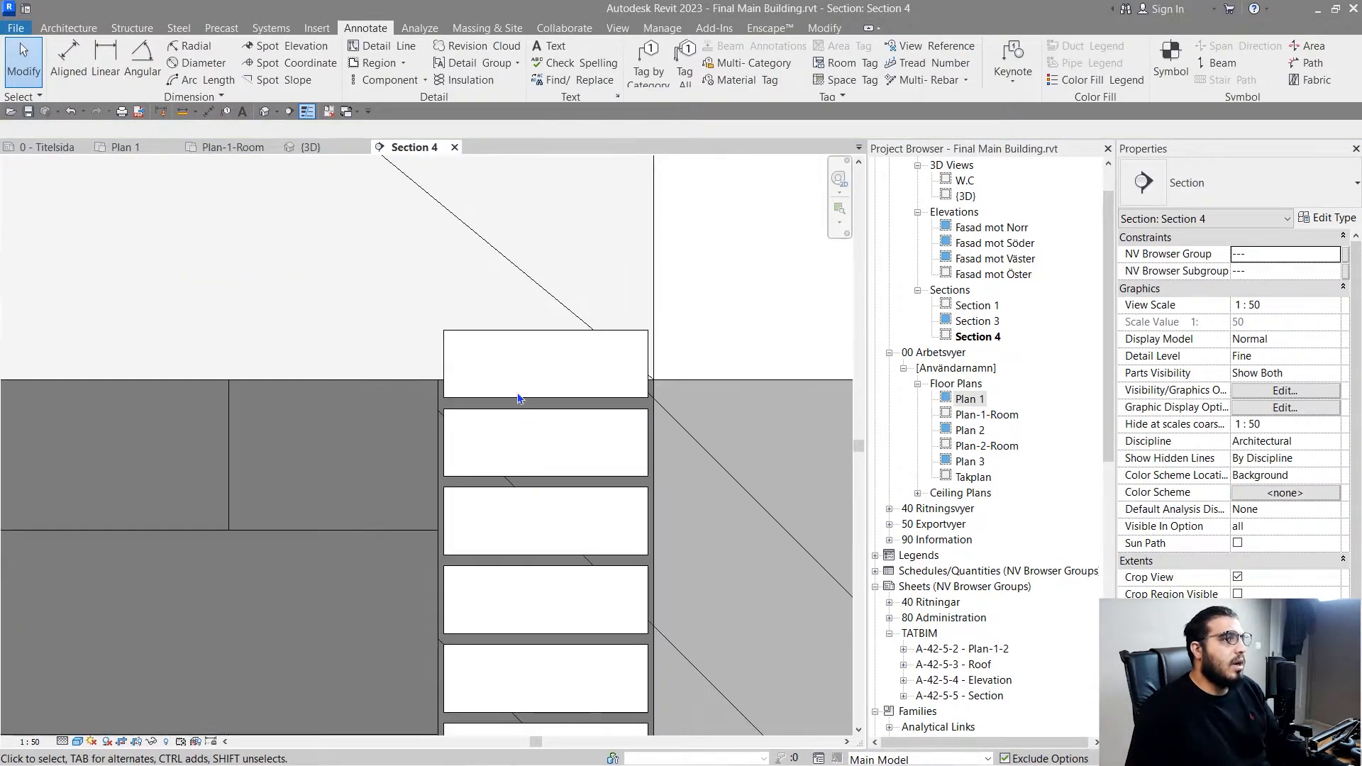
click(532, 340)
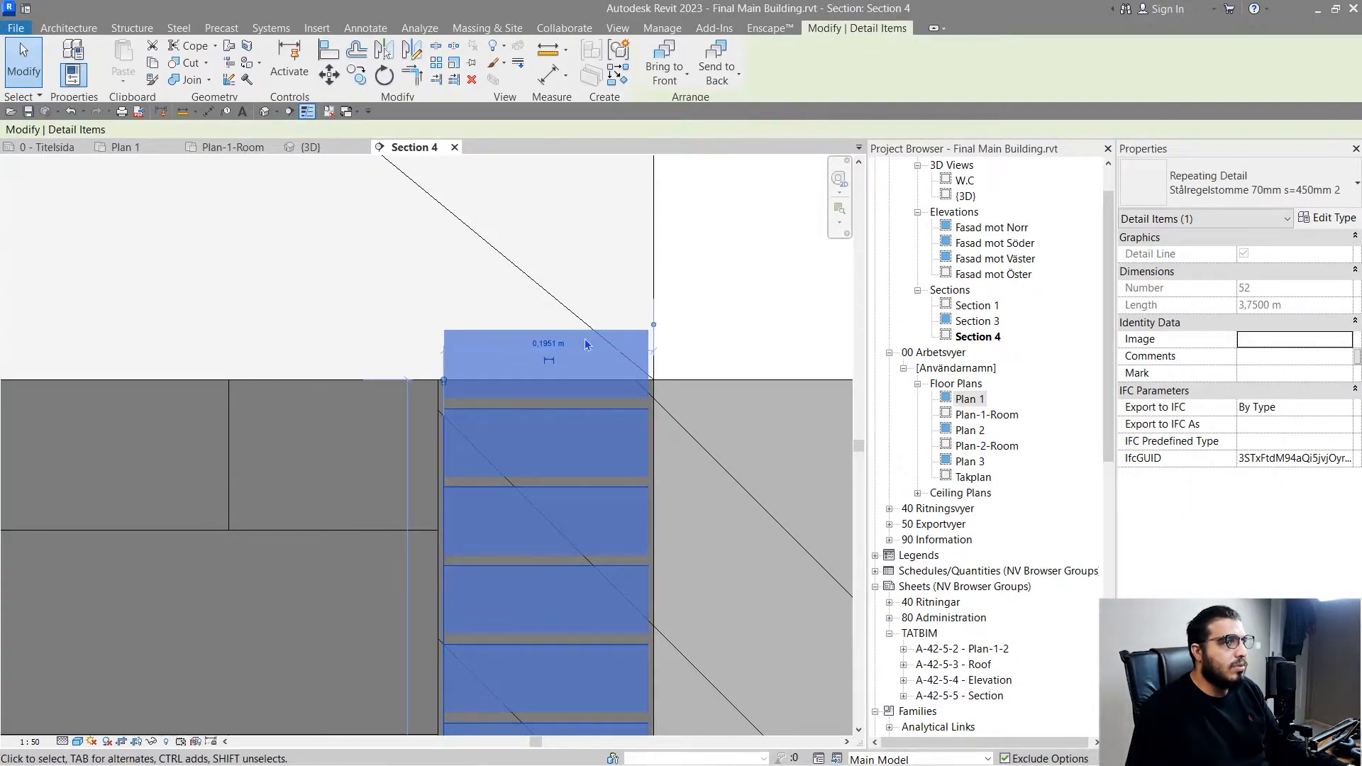
scroll(593, 351, up, 5)
drag(292, 409, 292, 494)
key(Escape)
scroll(396, 547, down, 7)
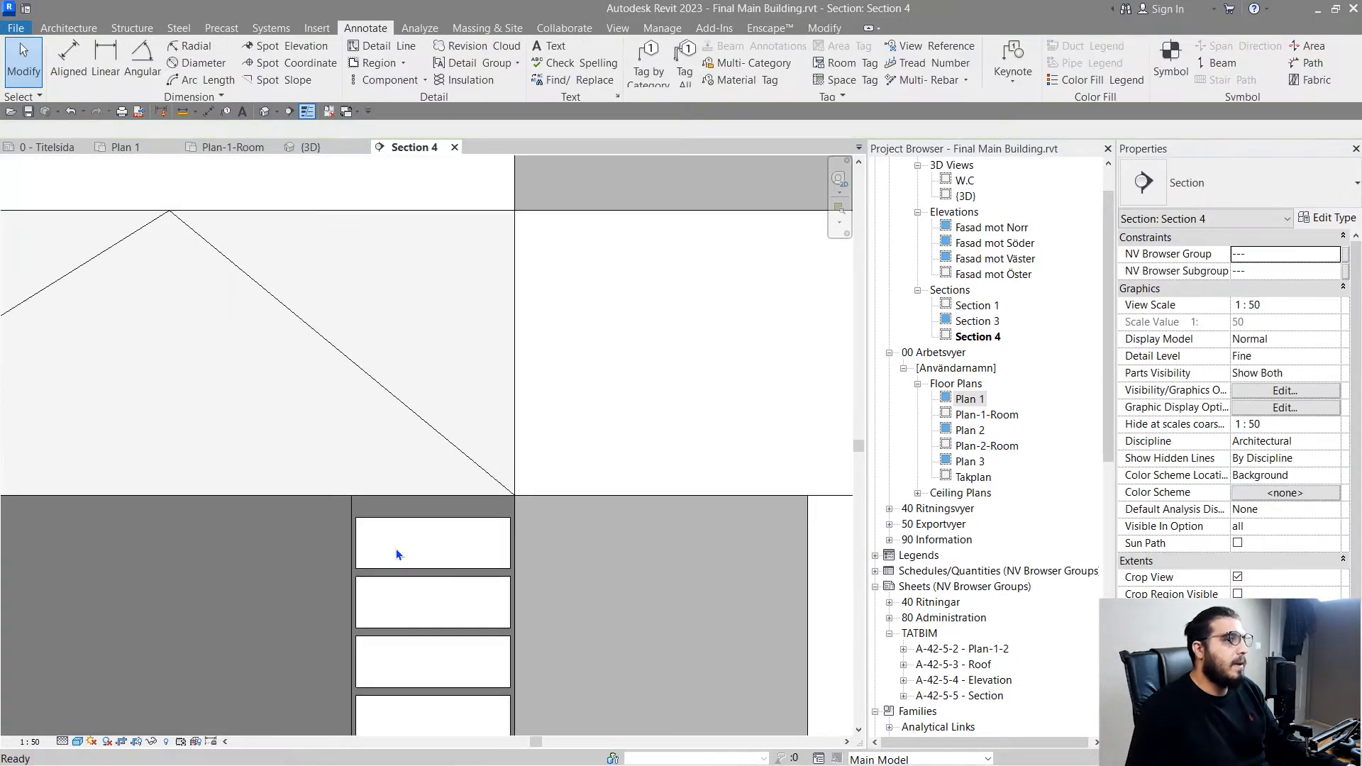
scroll(396, 547, down, 7)
middle_drag(431, 594, 456, 276)
middle_drag(455, 564, 480, 340)
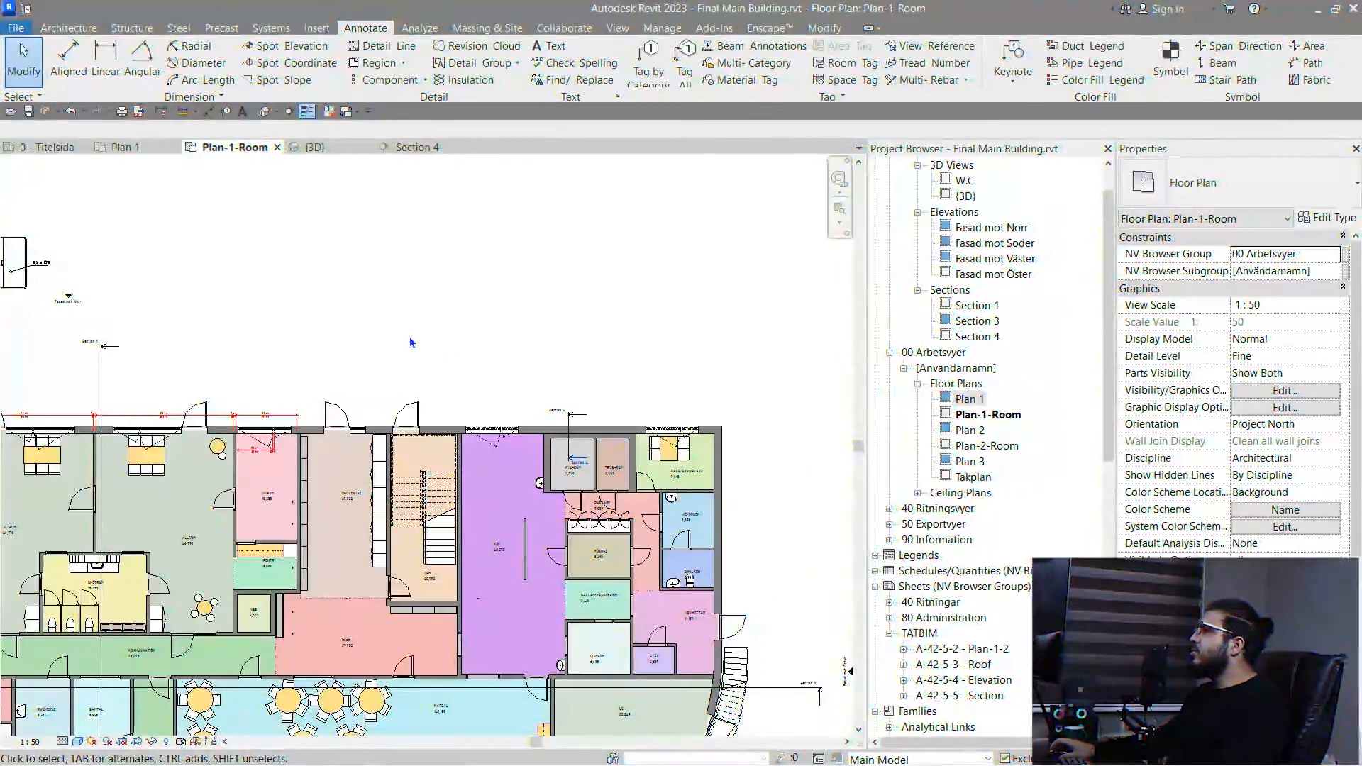
middle_drag(443, 324, 502, 261)
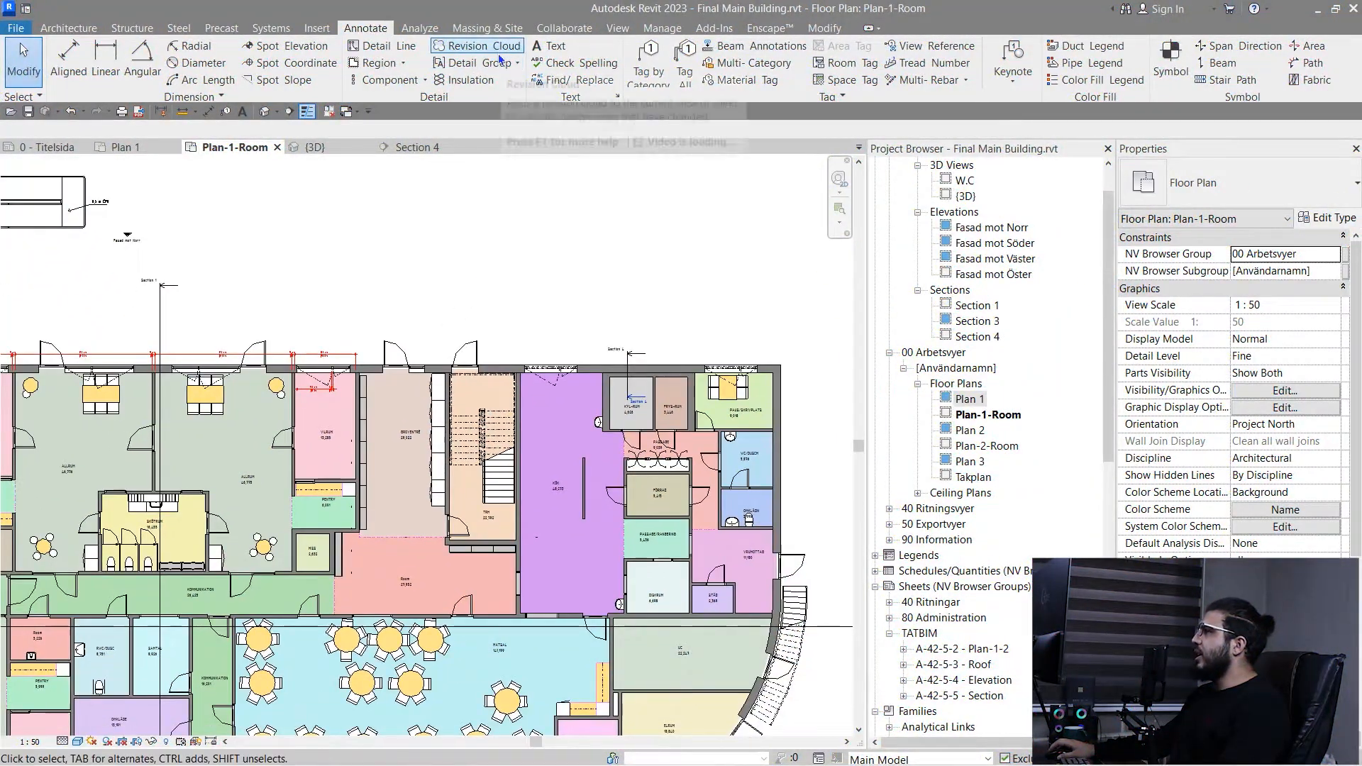
- Sketch a rectangular revision cloud around the exterior door above the staircase in the Plan-1-Room floor plan
click(498, 53)
scroll(241, 432, down, 1)
mouse_move(337, 428)
middle_down()
mouse_move(504, 407)
mouse_move(653, 362)
middle_up()
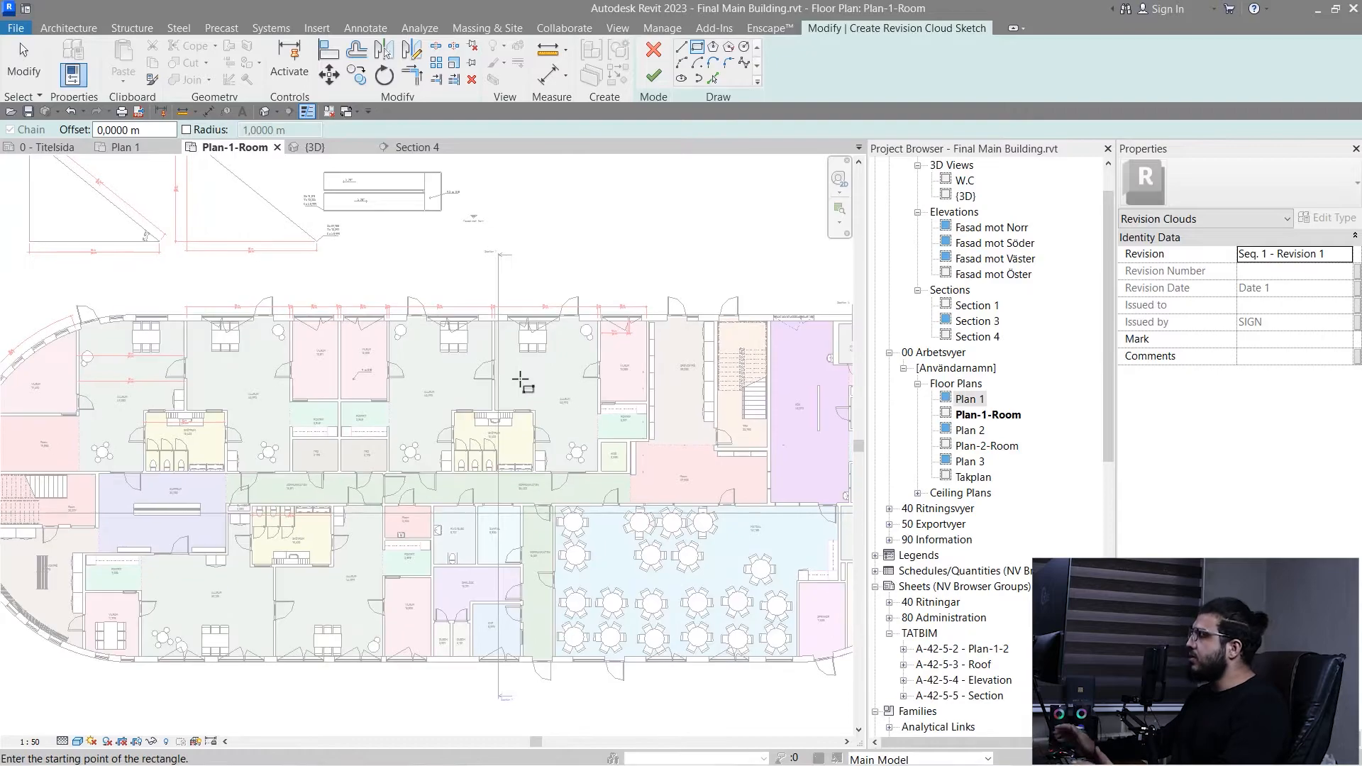
scroll(663, 417, up, 5)
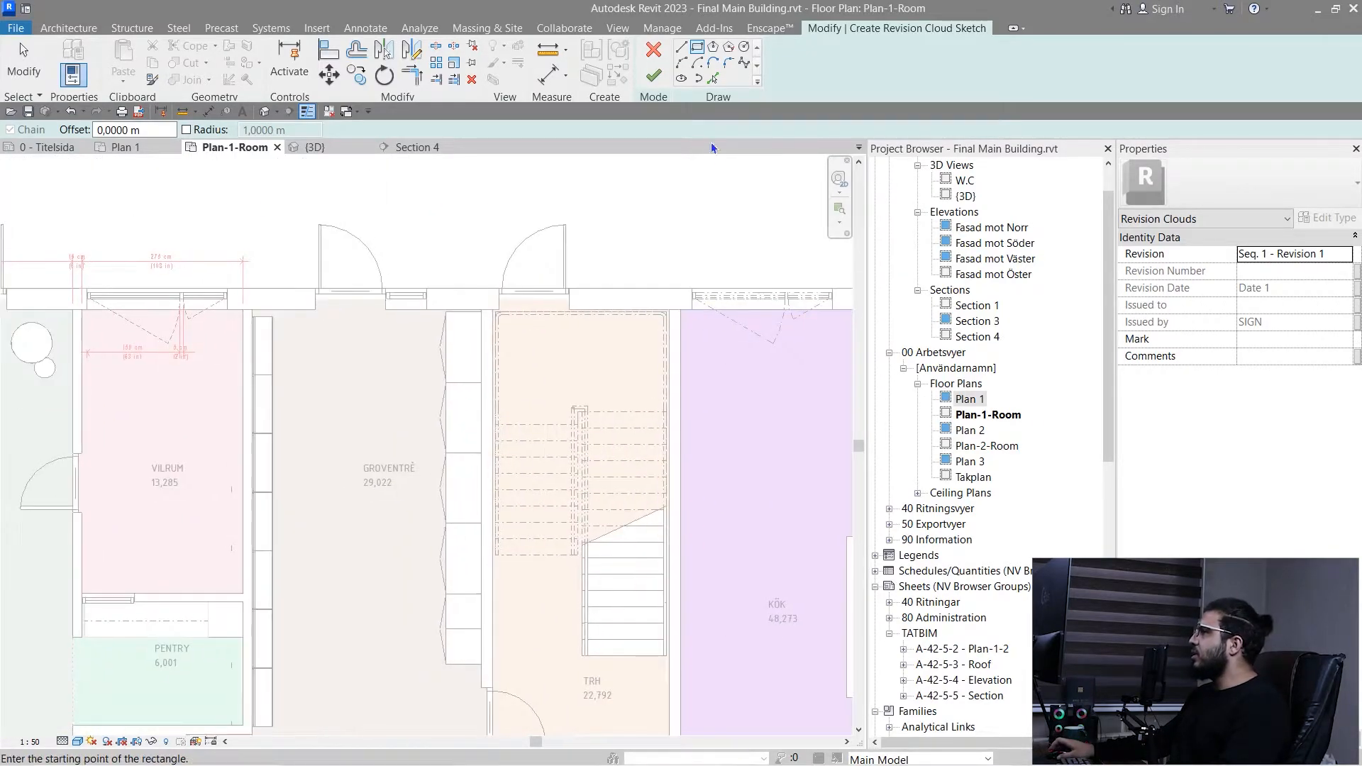
middle_drag(560, 386, 274, 465)
scroll(234, 373, down, 1)
scroll(234, 374, up, 3)
click(392, 231)
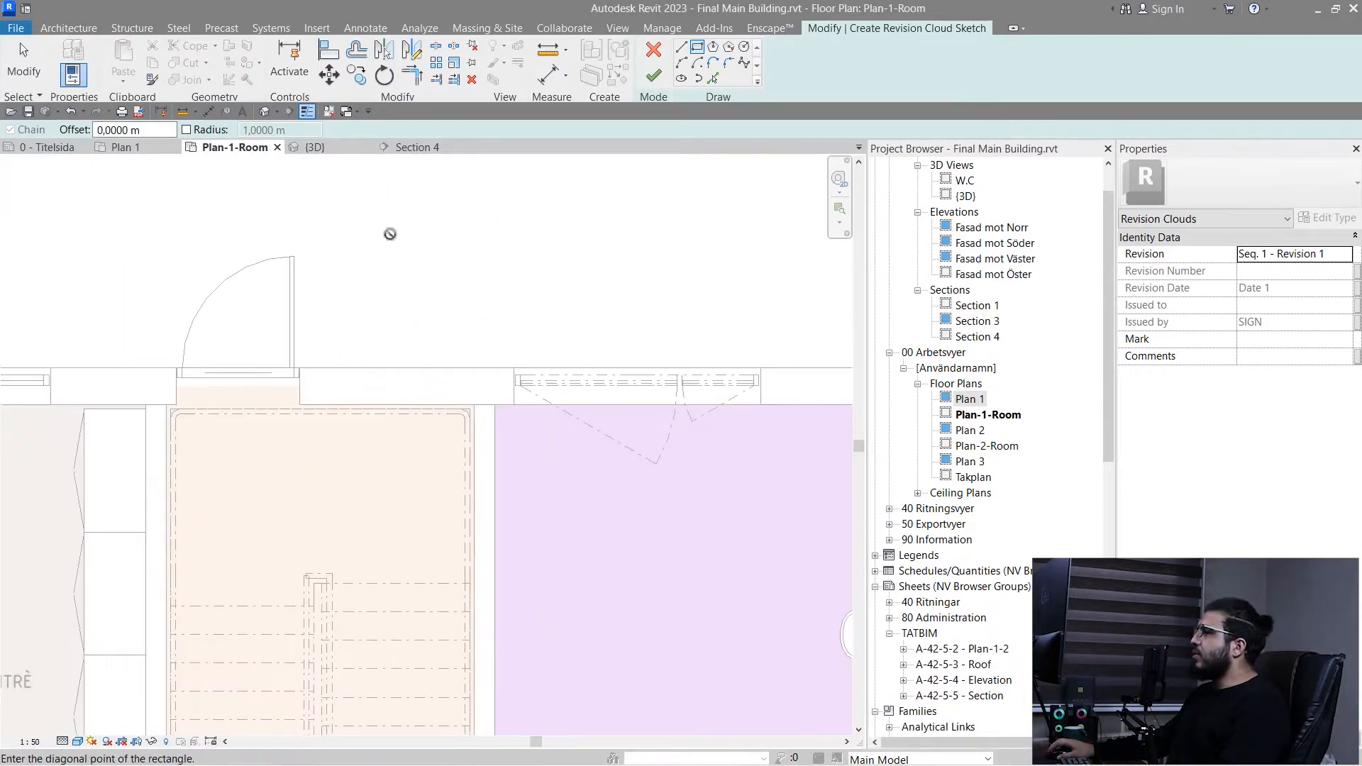
click(141, 457)
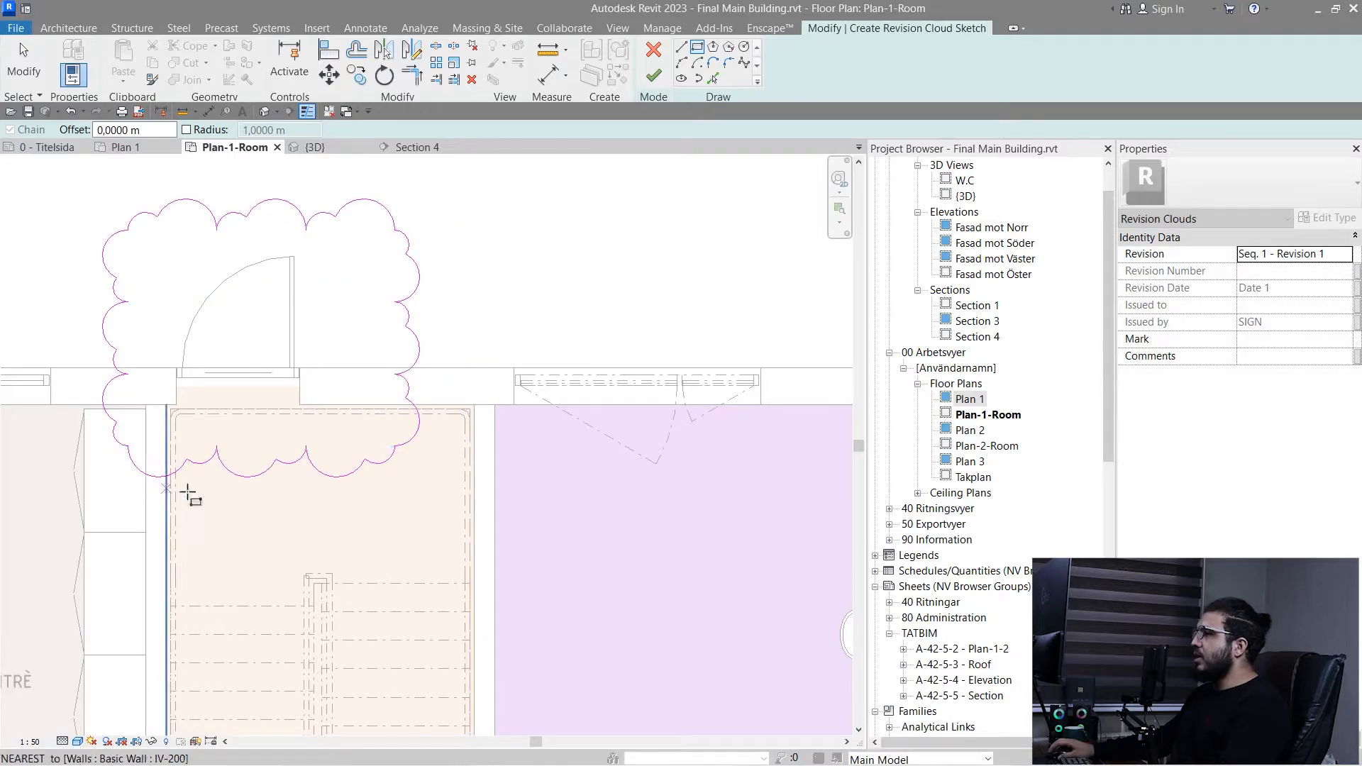
- Add a circular revision cloud around the kitchen (KÖK) window, shift it slightly, and finish the revision cloud sketch
click(745, 50)
click(609, 391)
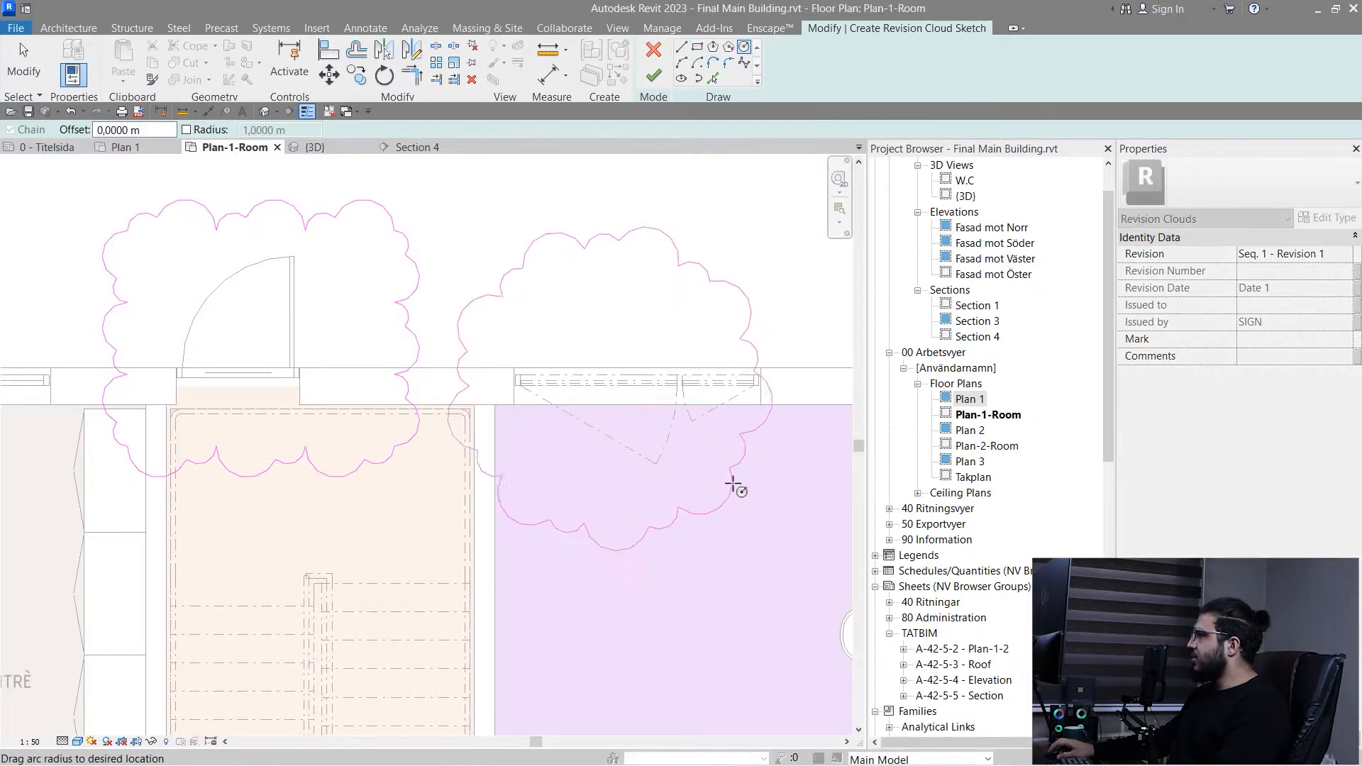
click(642, 490)
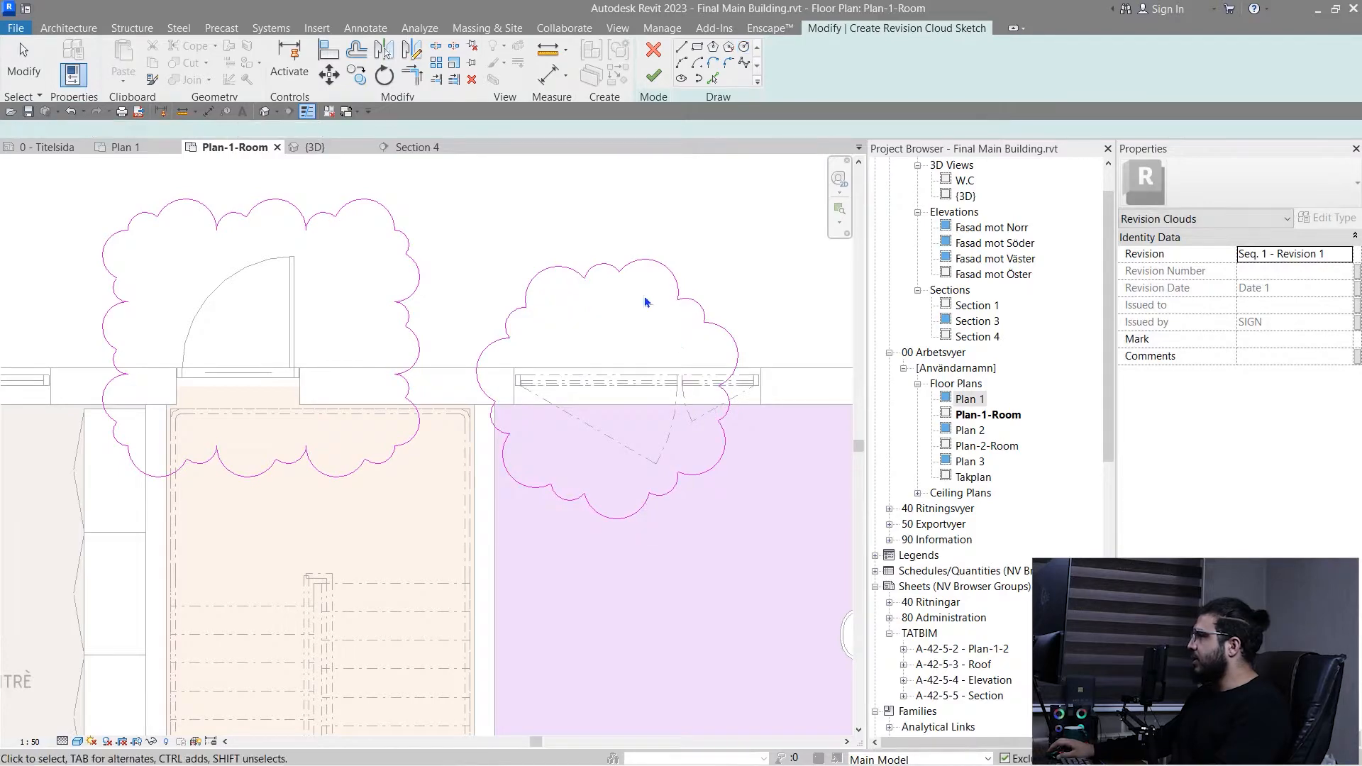
click(616, 270)
mouse_move(615, 270)
mouse_down()
mouse_move(644, 268)
mouse_move(624, 261)
mouse_up()
key(Escape)
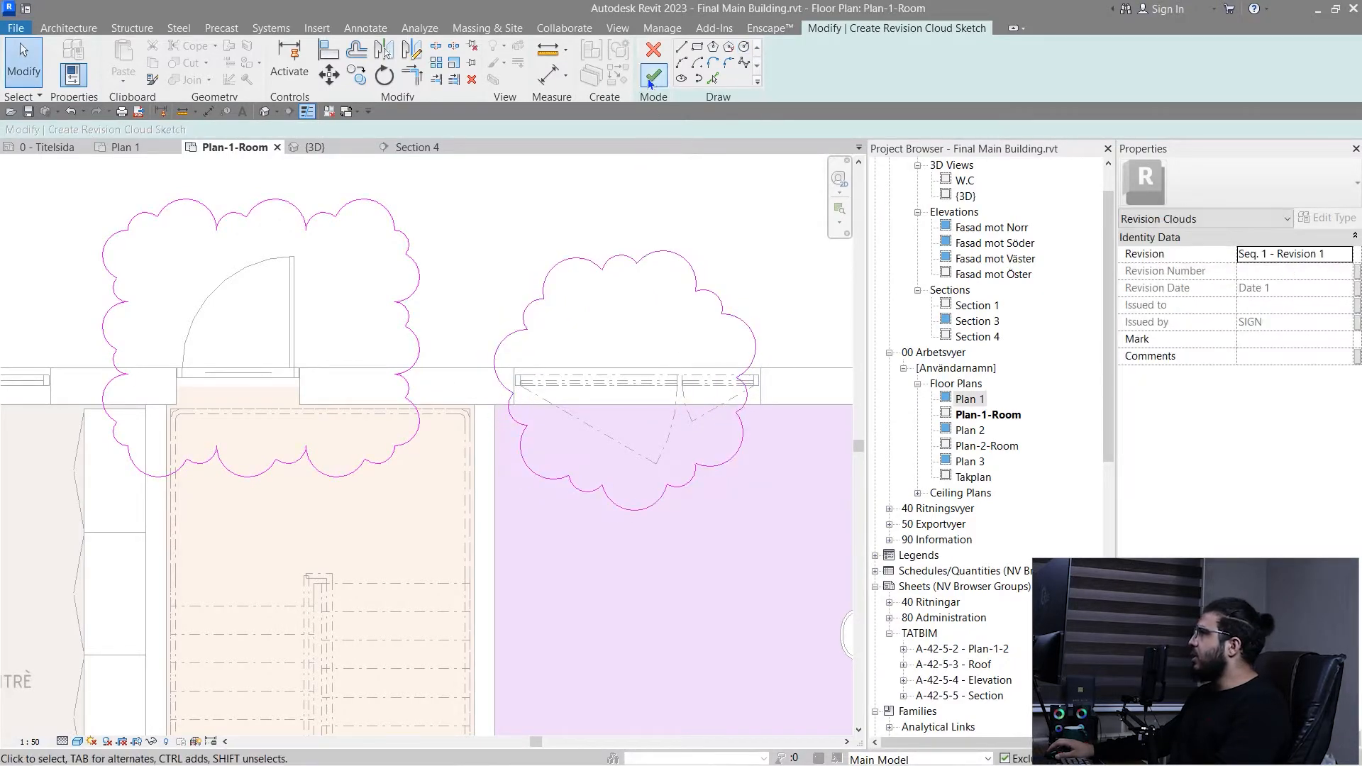
click(652, 75)
scroll(475, 408, down, 2)
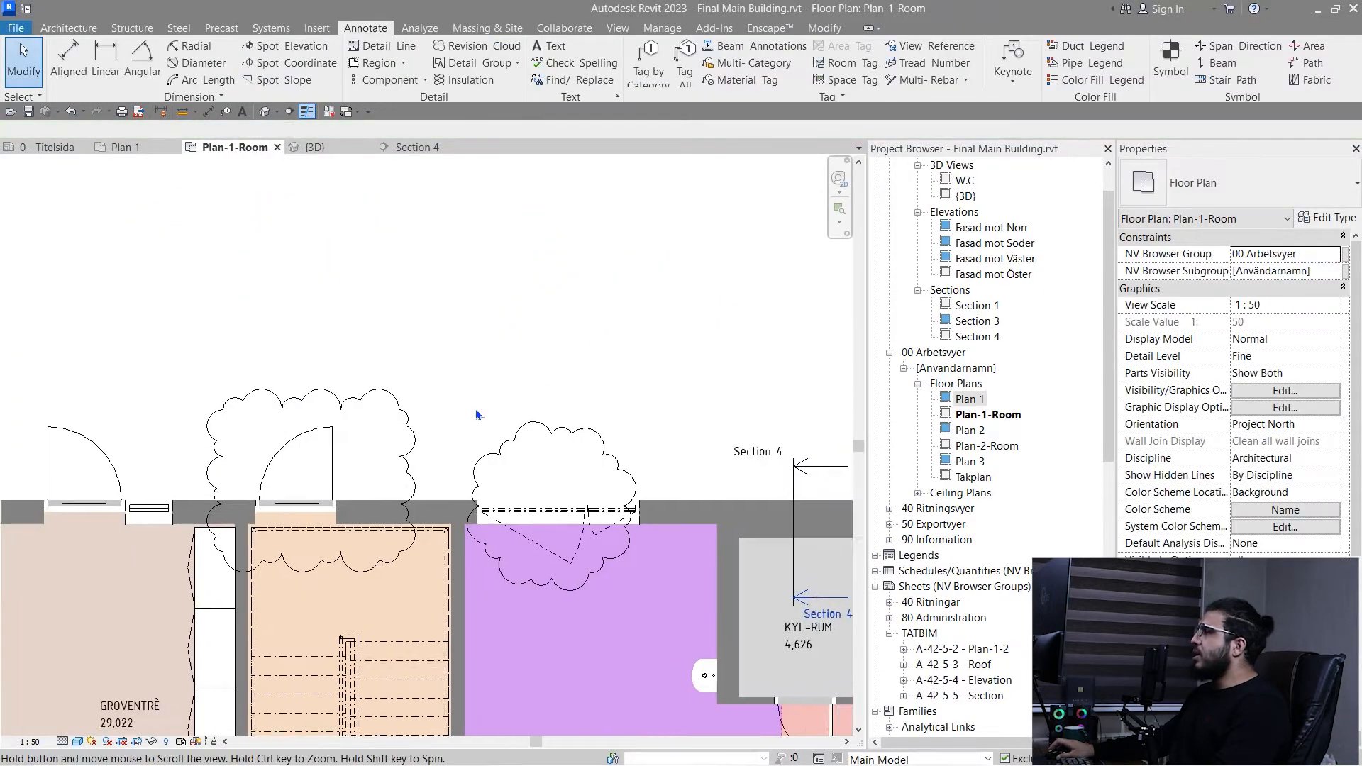
click(368, 402)
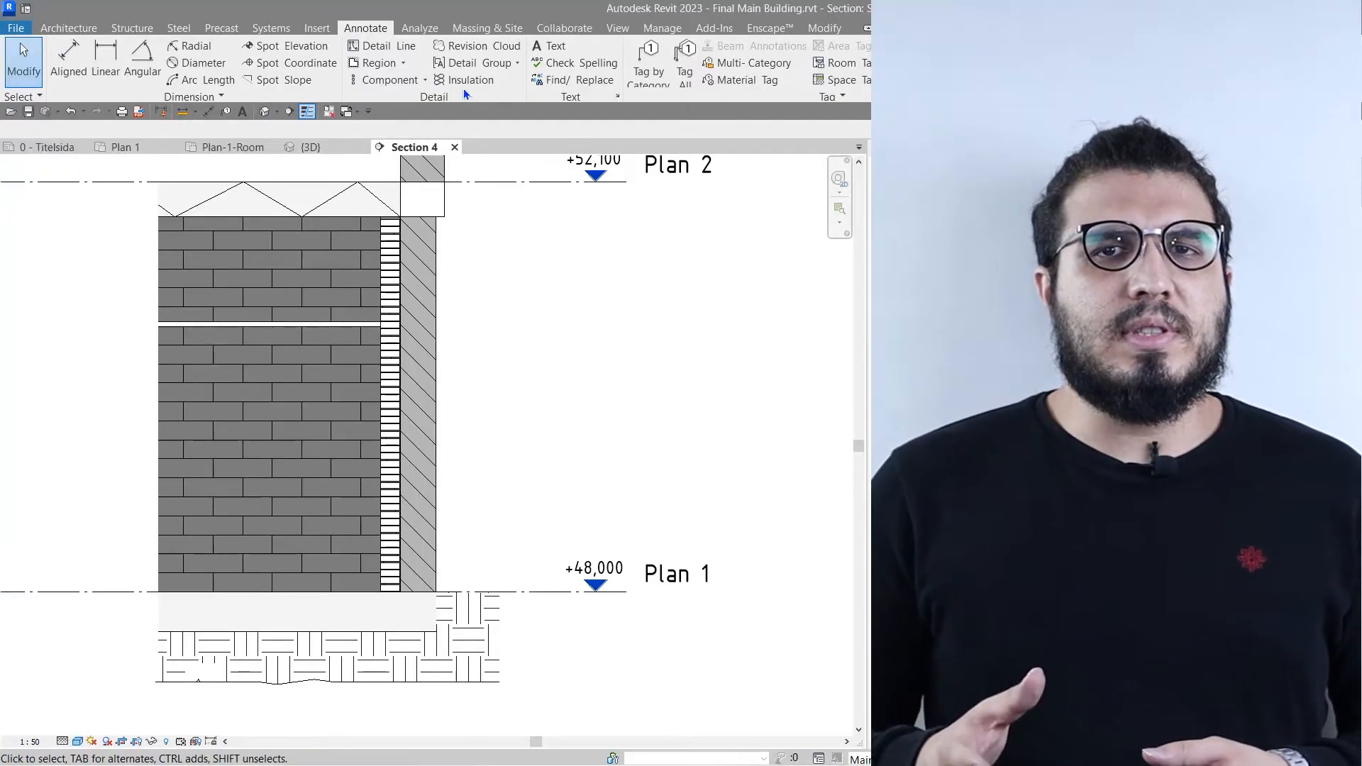
- Place insulation 3.75 m tall in Section 4 along the middle of the hatched wall layer, from Plan 1 level to the floor above
click(464, 81)
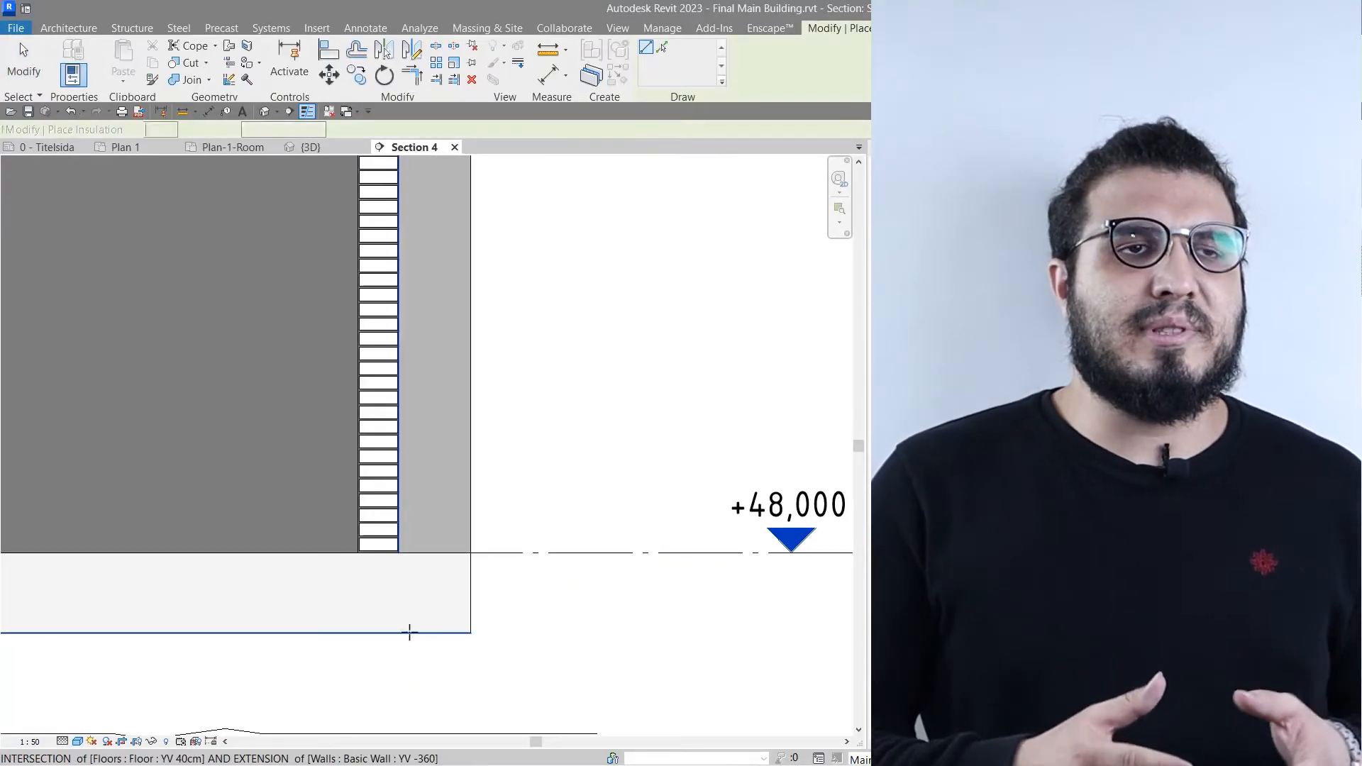
click(433, 553)
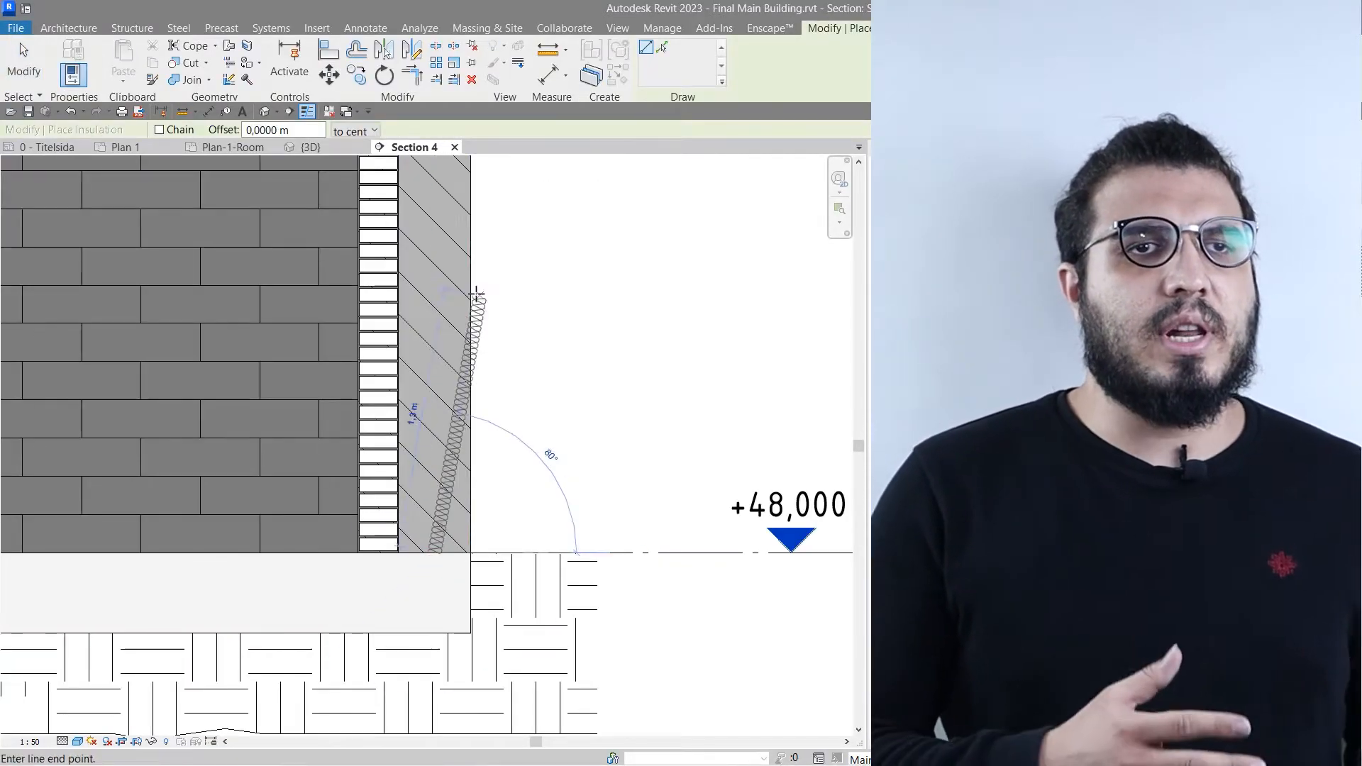
middle_drag(458, 318, 432, 517)
middle_drag(406, 383, 428, 538)
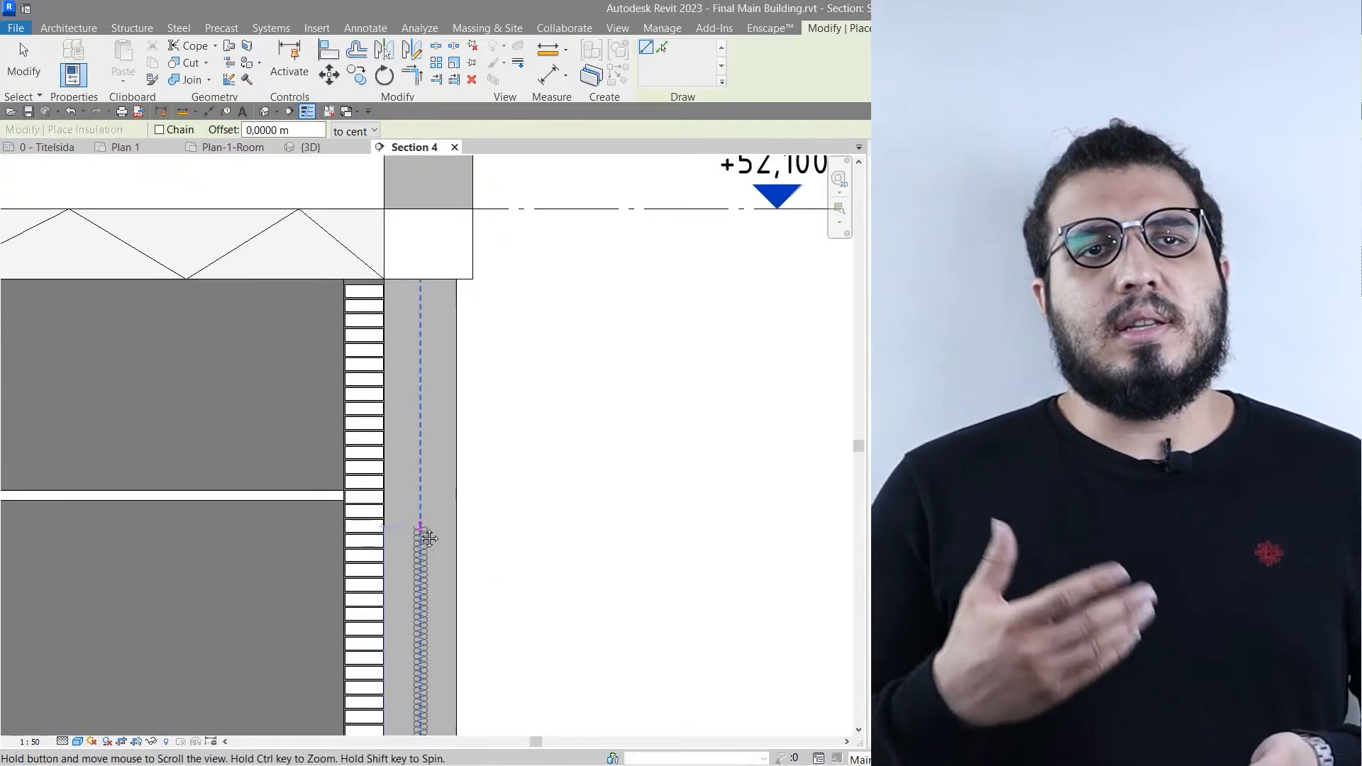
scroll(409, 287, up, 2)
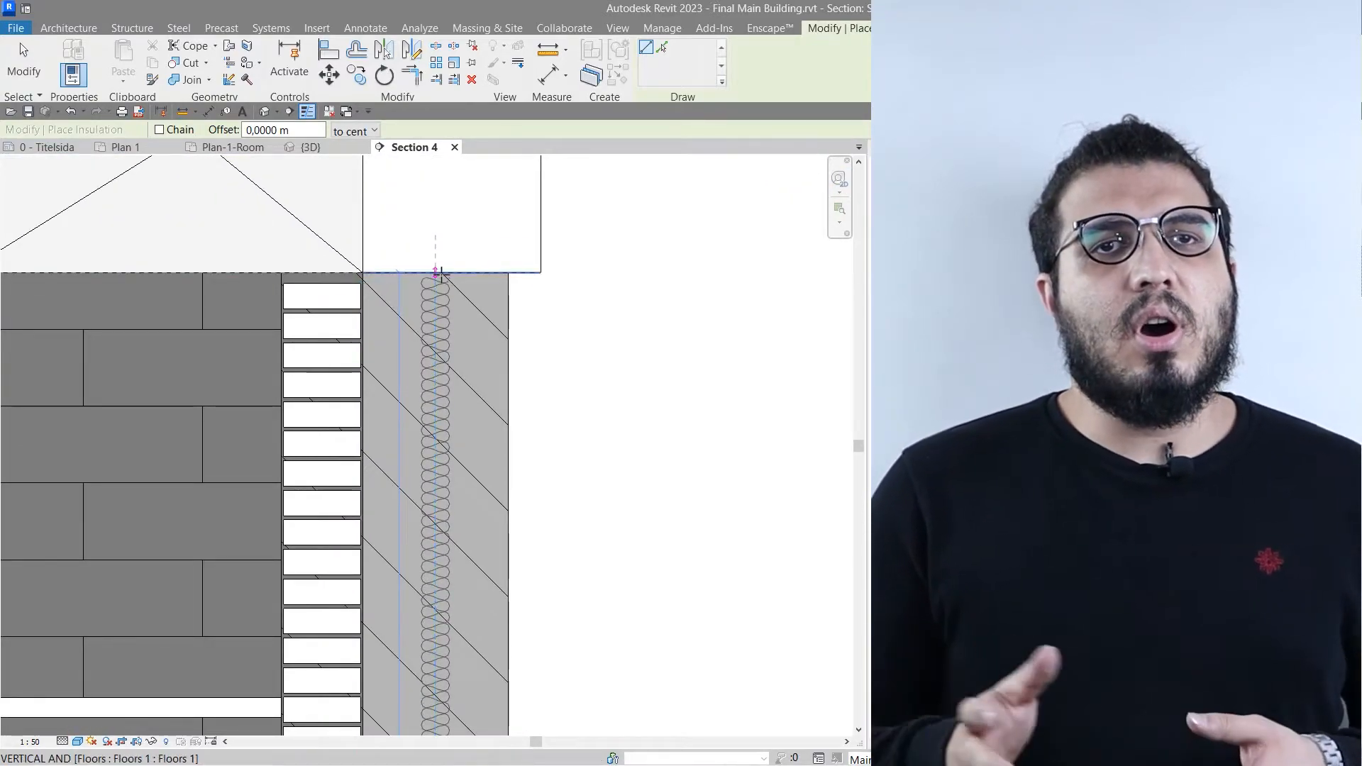
click(446, 282)
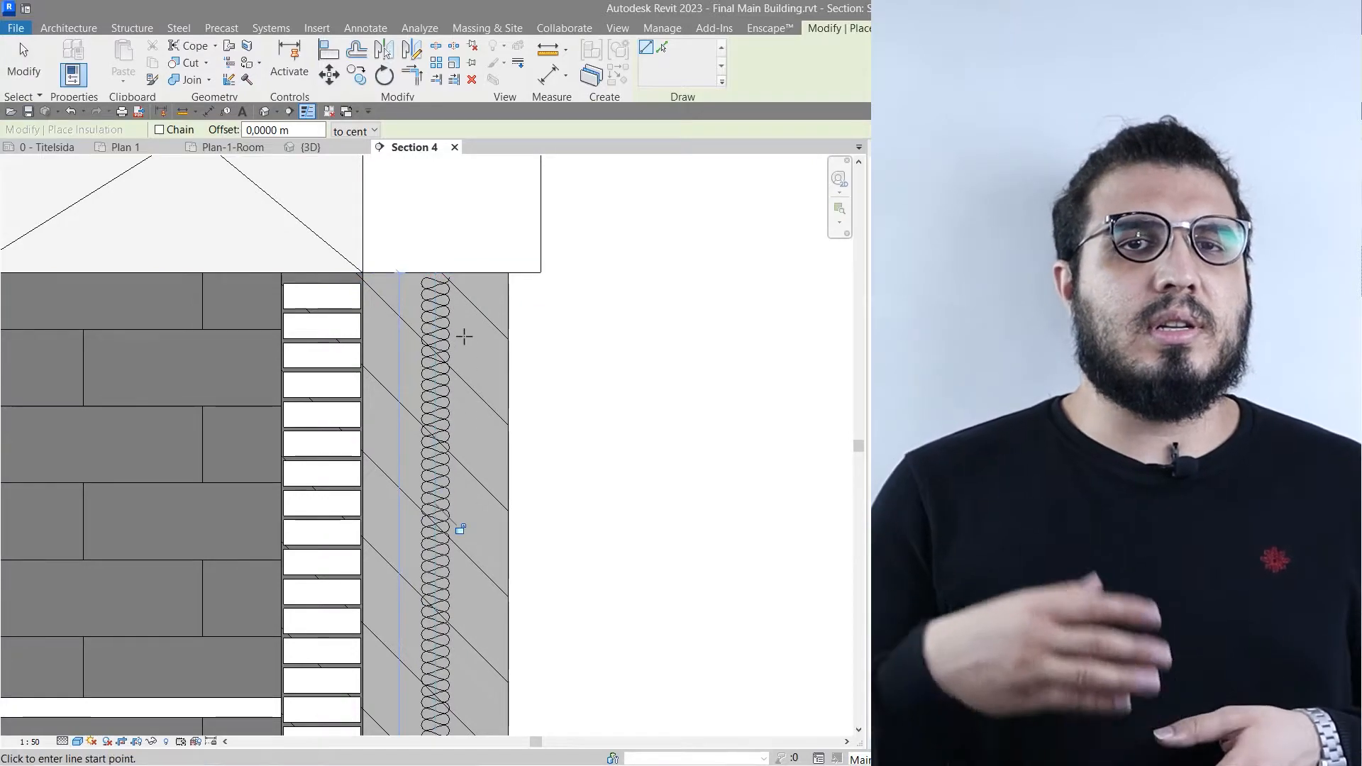
key(Escape)
- Set the insulation's width to 0.1 m and its bulge-to-width ratio first to 5, finally to 1
click(440, 339)
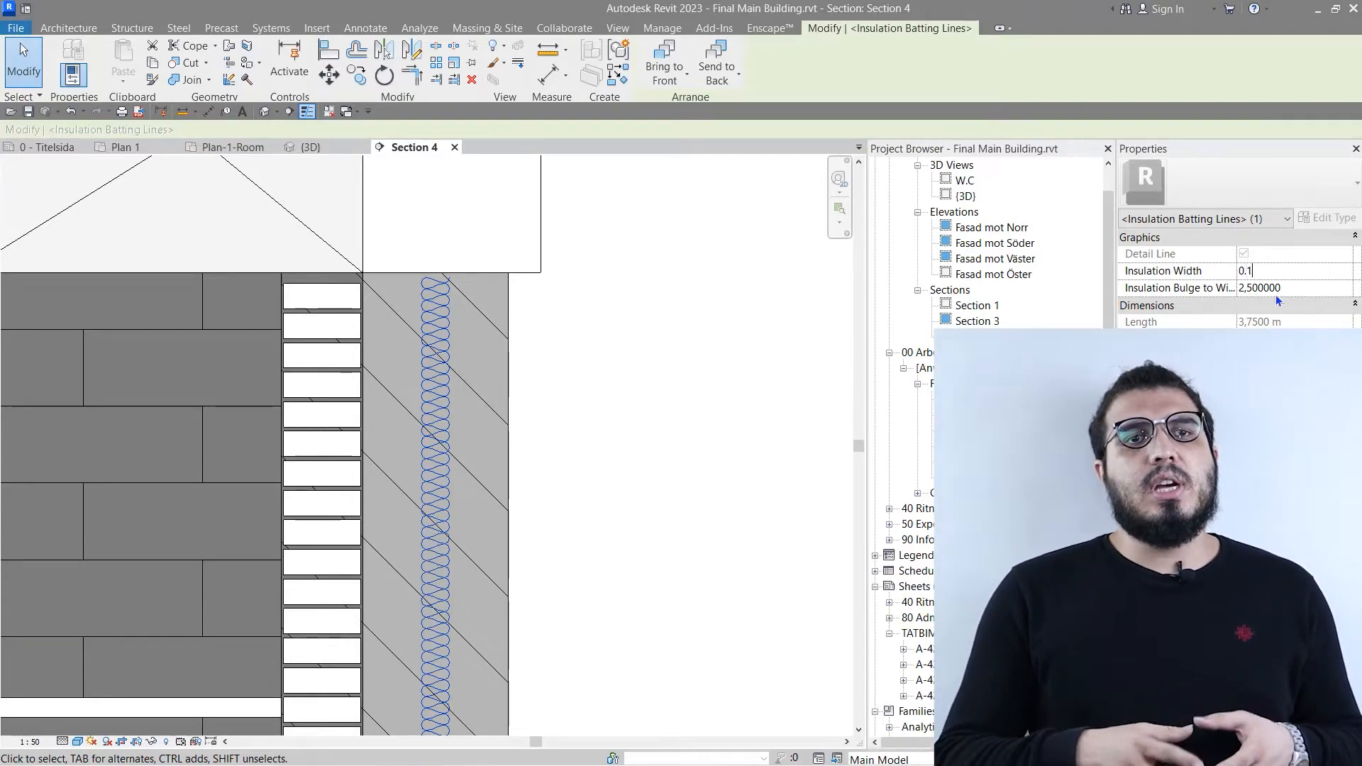
text(0.1)
key(Return)
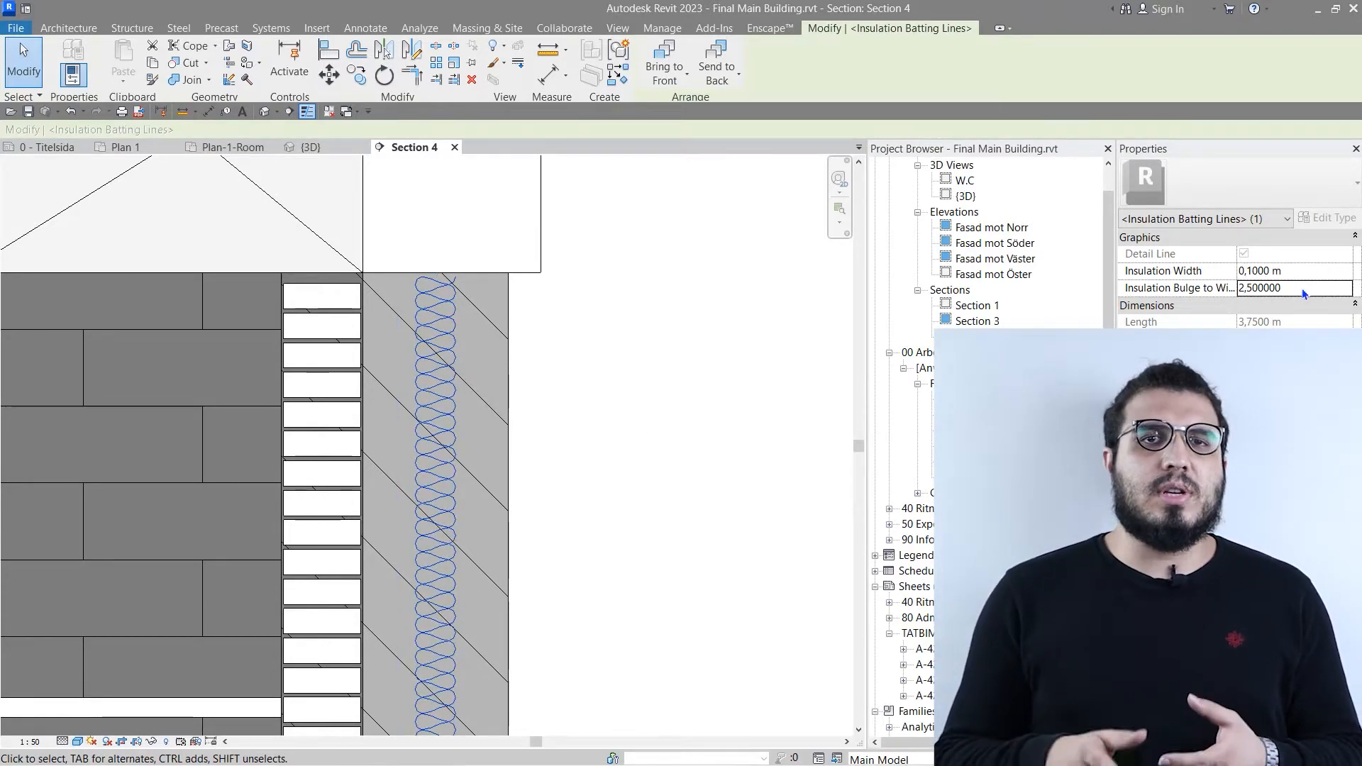
click(1301, 288)
text(5)
key(Return)
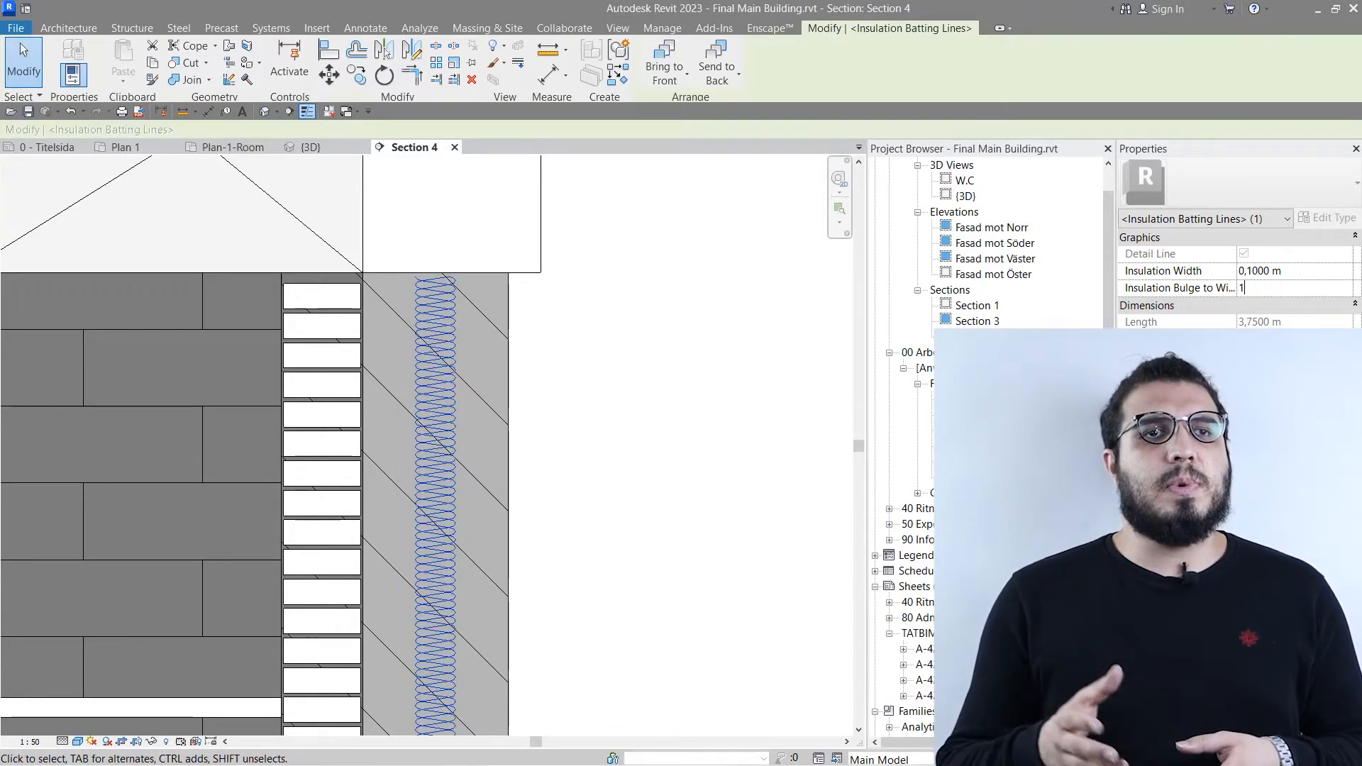
click(660, 415)
scroll(663, 407, down, 3)
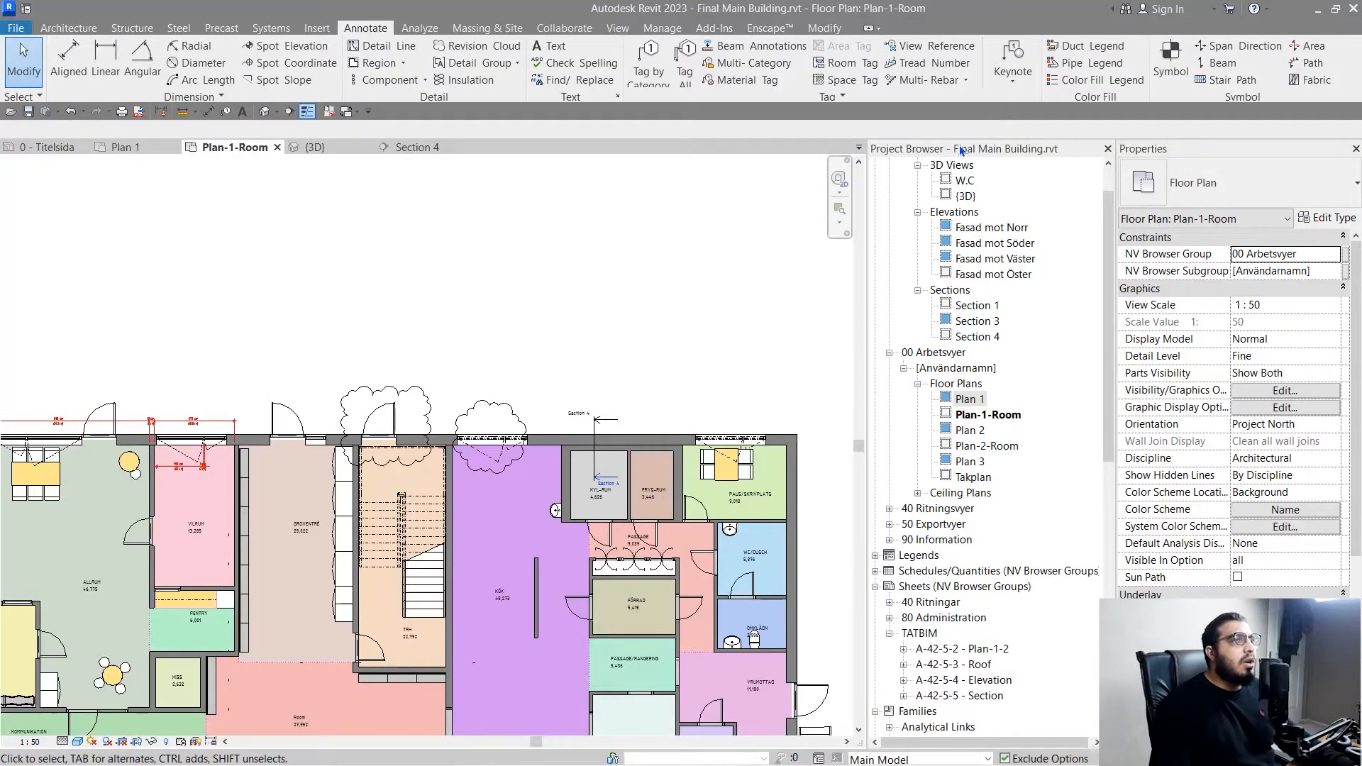
- Add a text note reading "Demolisd" in Plan-1-Room, with a two-segment leader pointing to the door's revision cloud
click(550, 45)
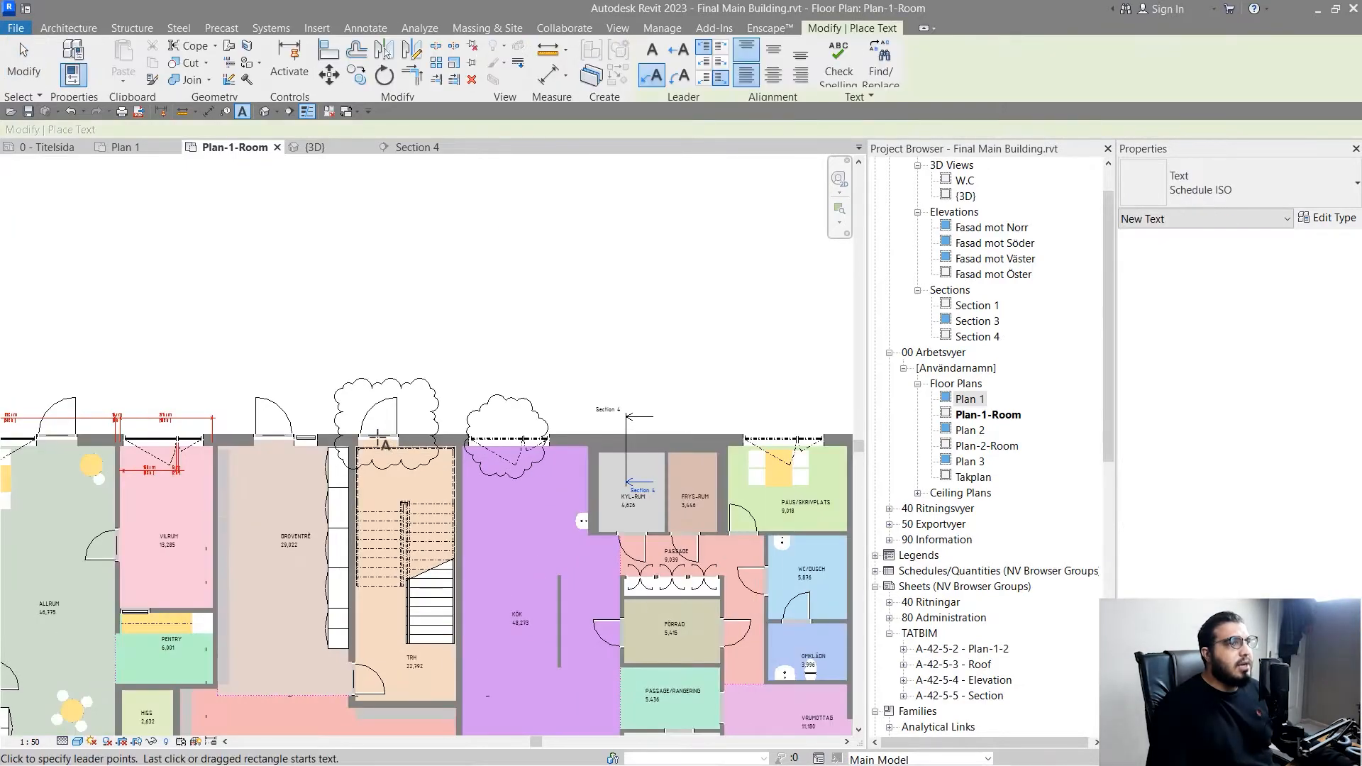
scroll(534, 303, up, 4)
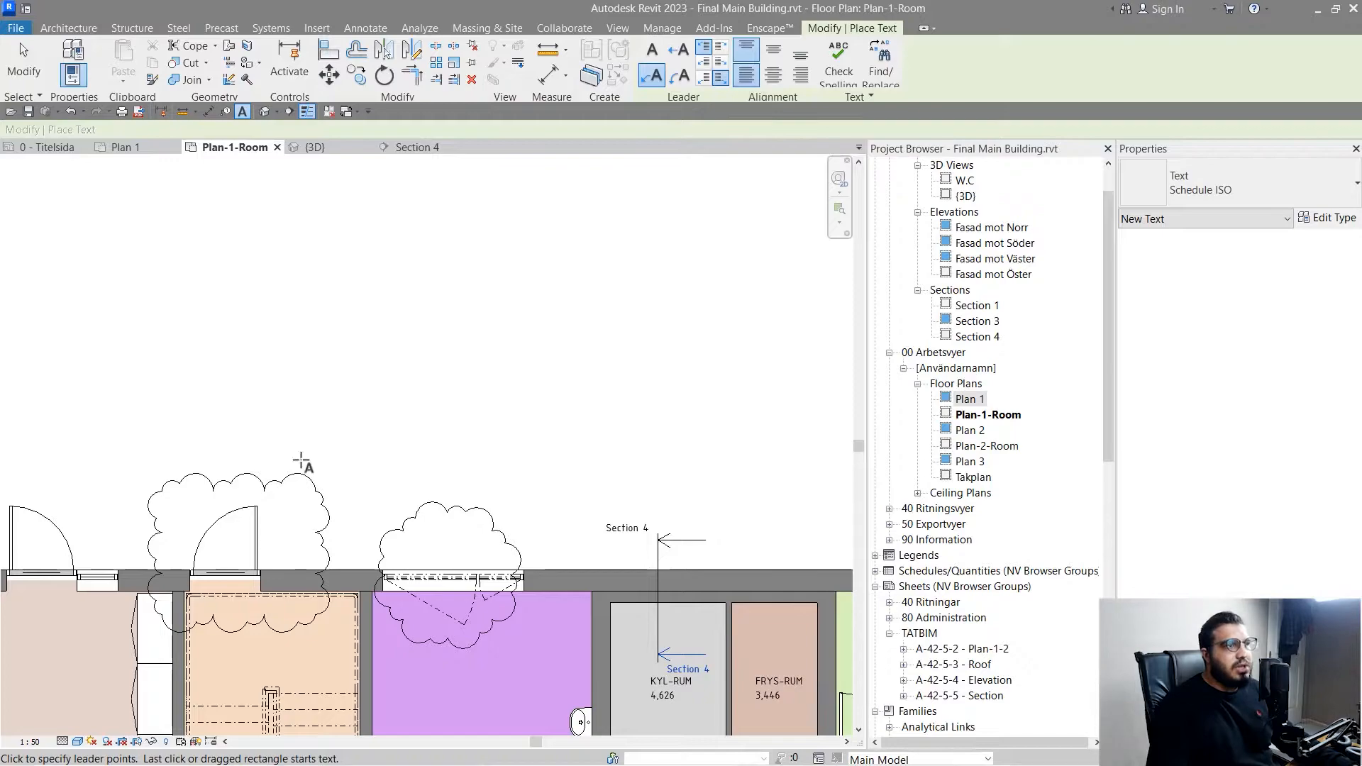
scroll(301, 461, up, 3)
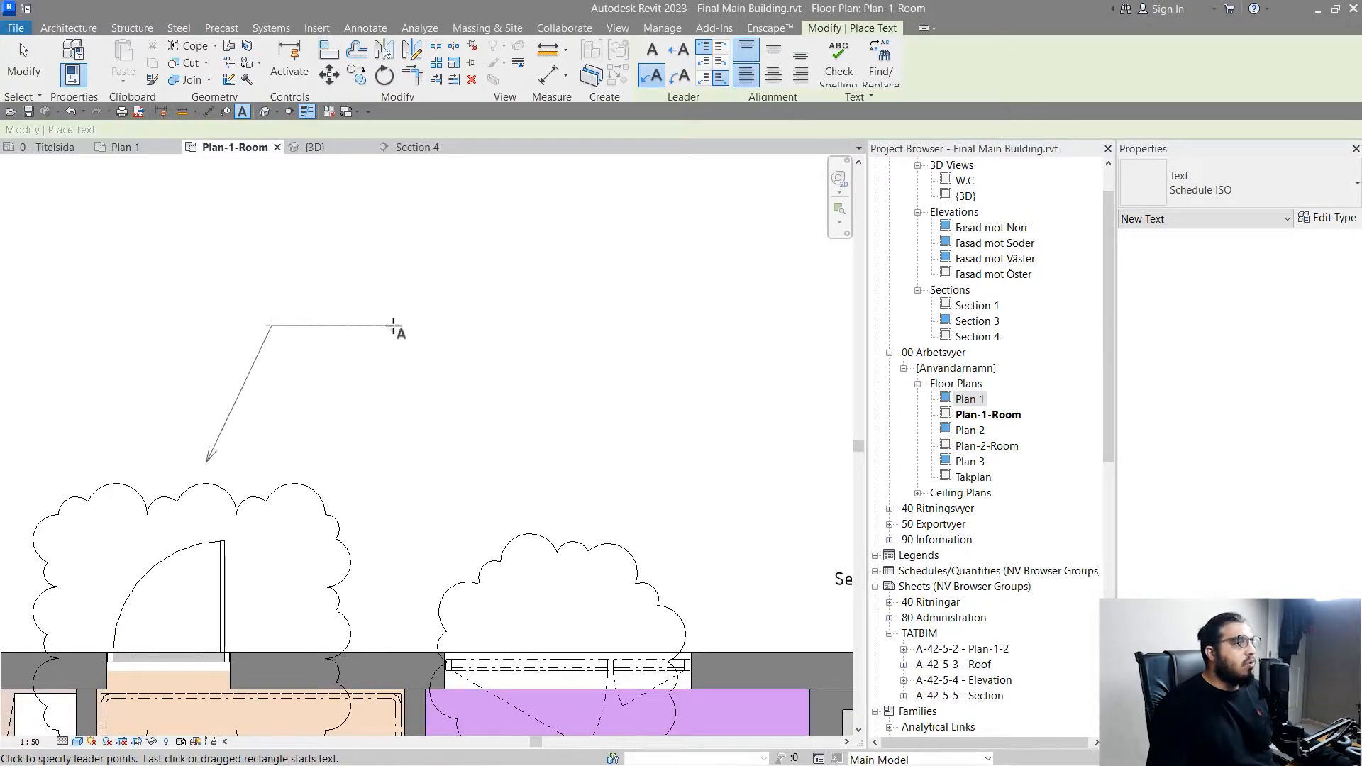
click(389, 327)
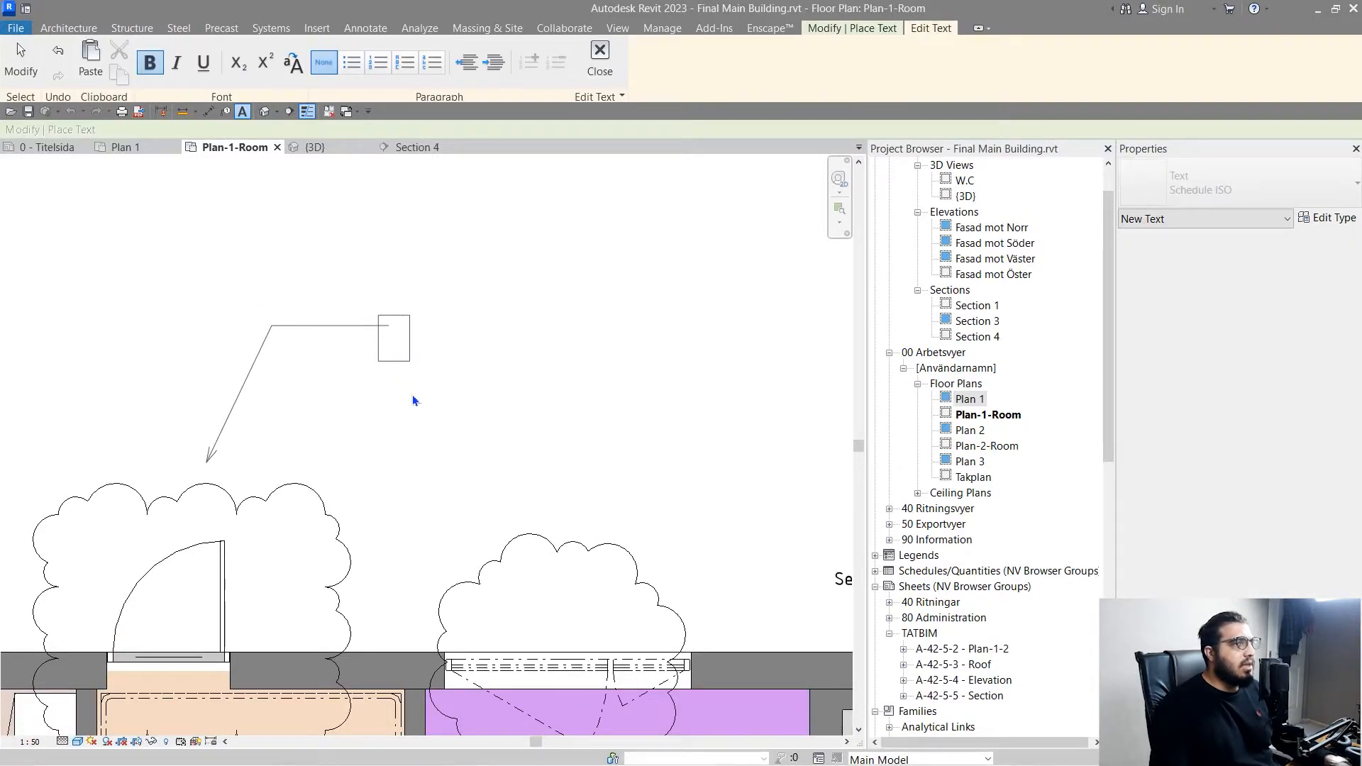
text(D)
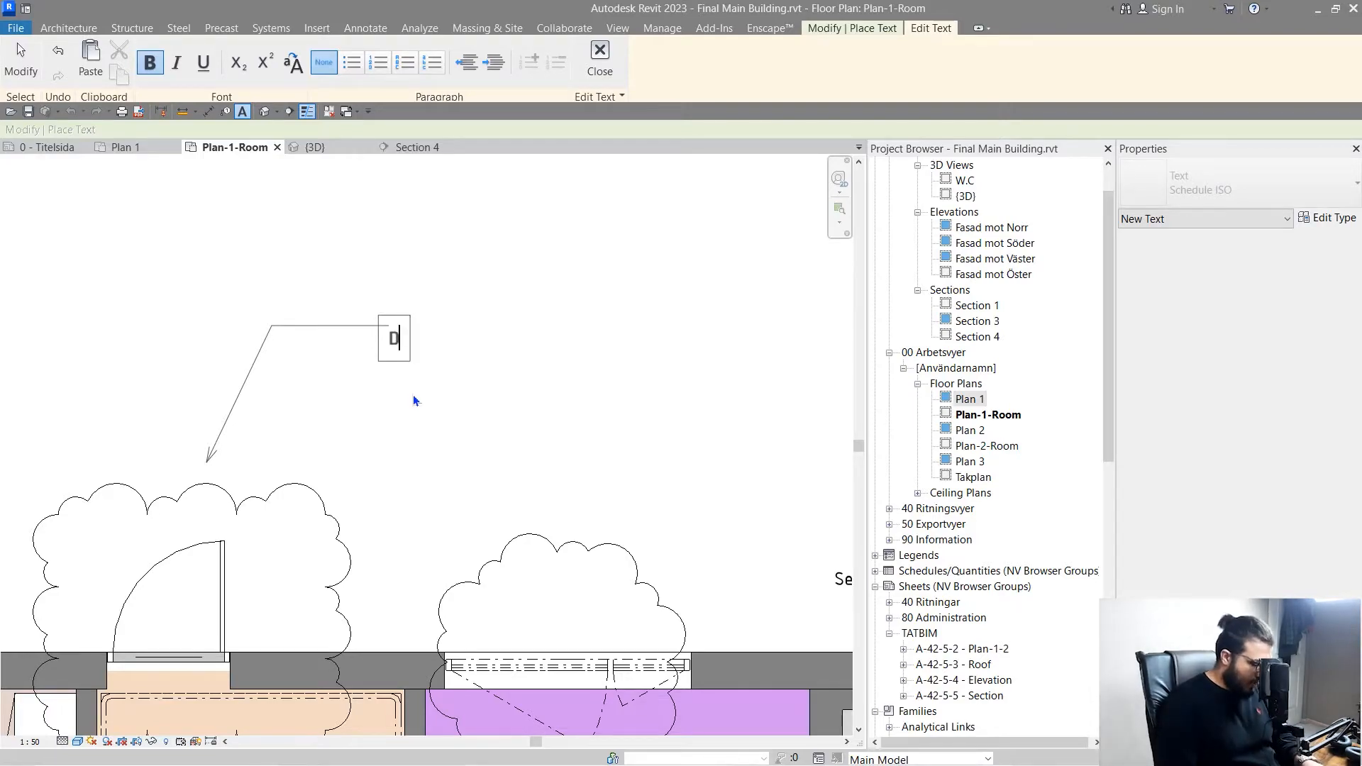
text(emolisd)
click(375, 413)
- Examine the Schedule ISO type properties of the text note, including its colour choices, leader and font settings
scroll(376, 413, up, 2)
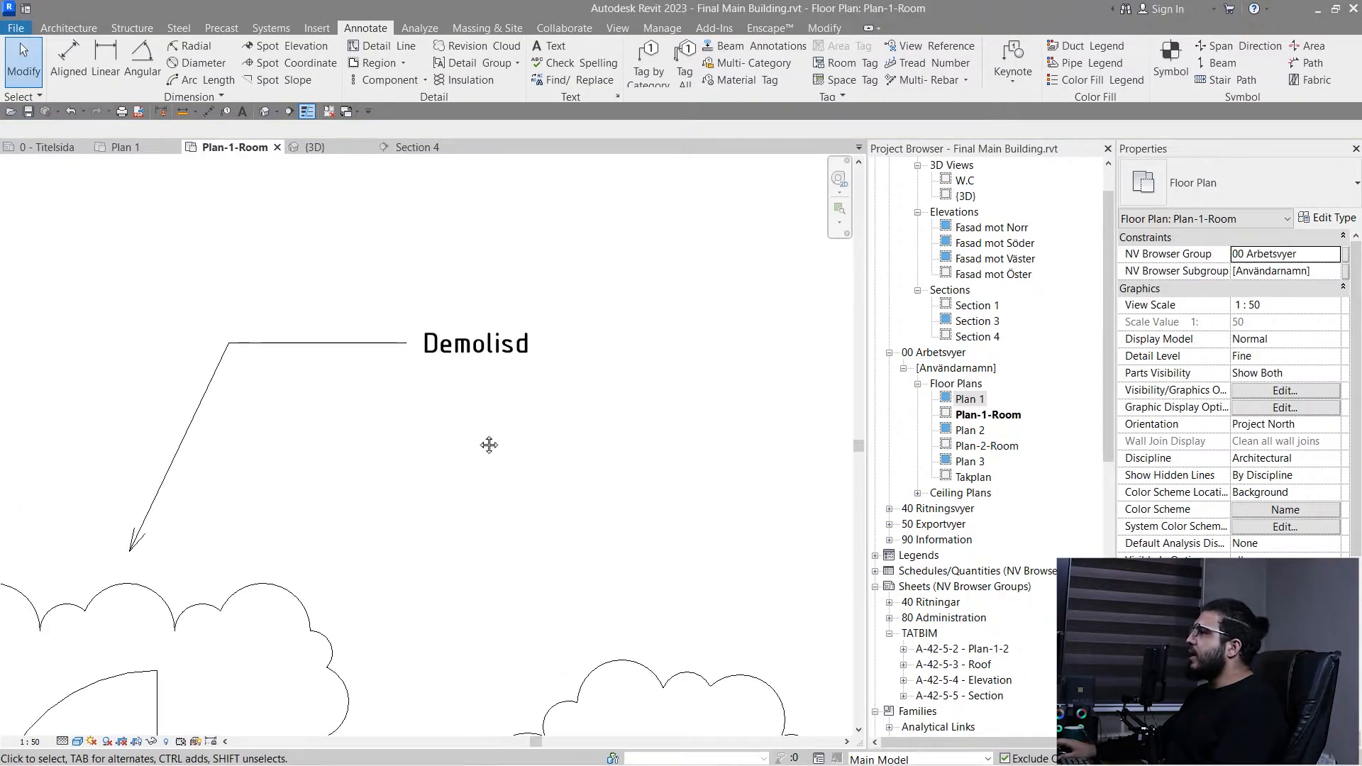
scroll(384, 478, down, 1)
click(325, 362)
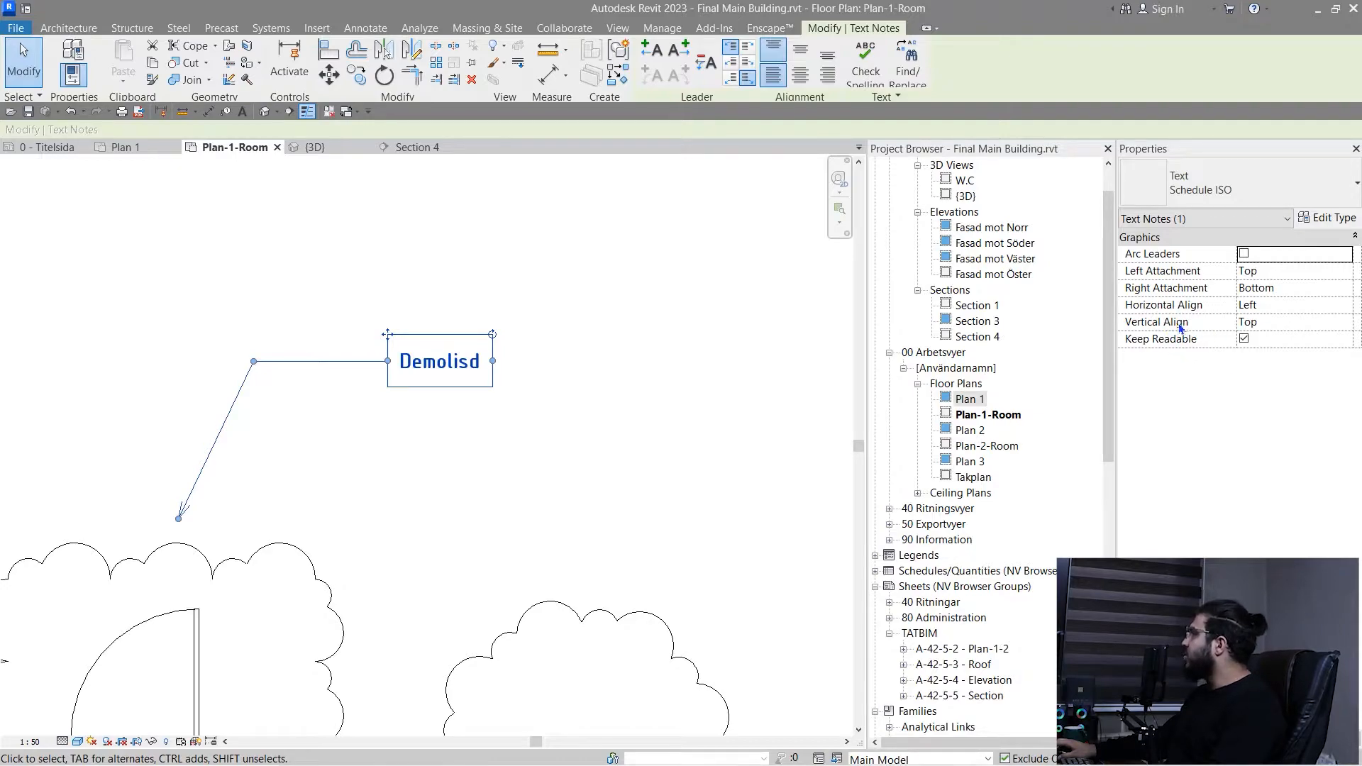
click(1326, 218)
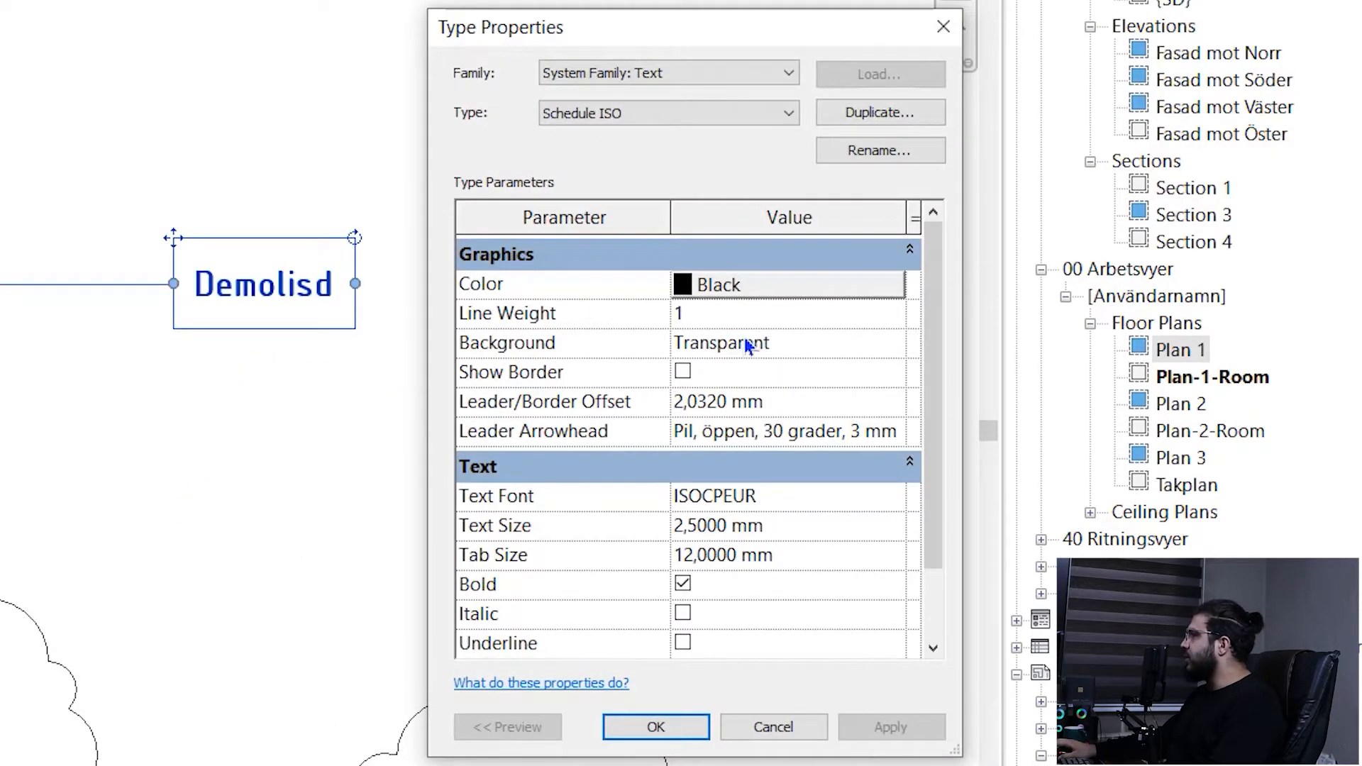
click(759, 289)
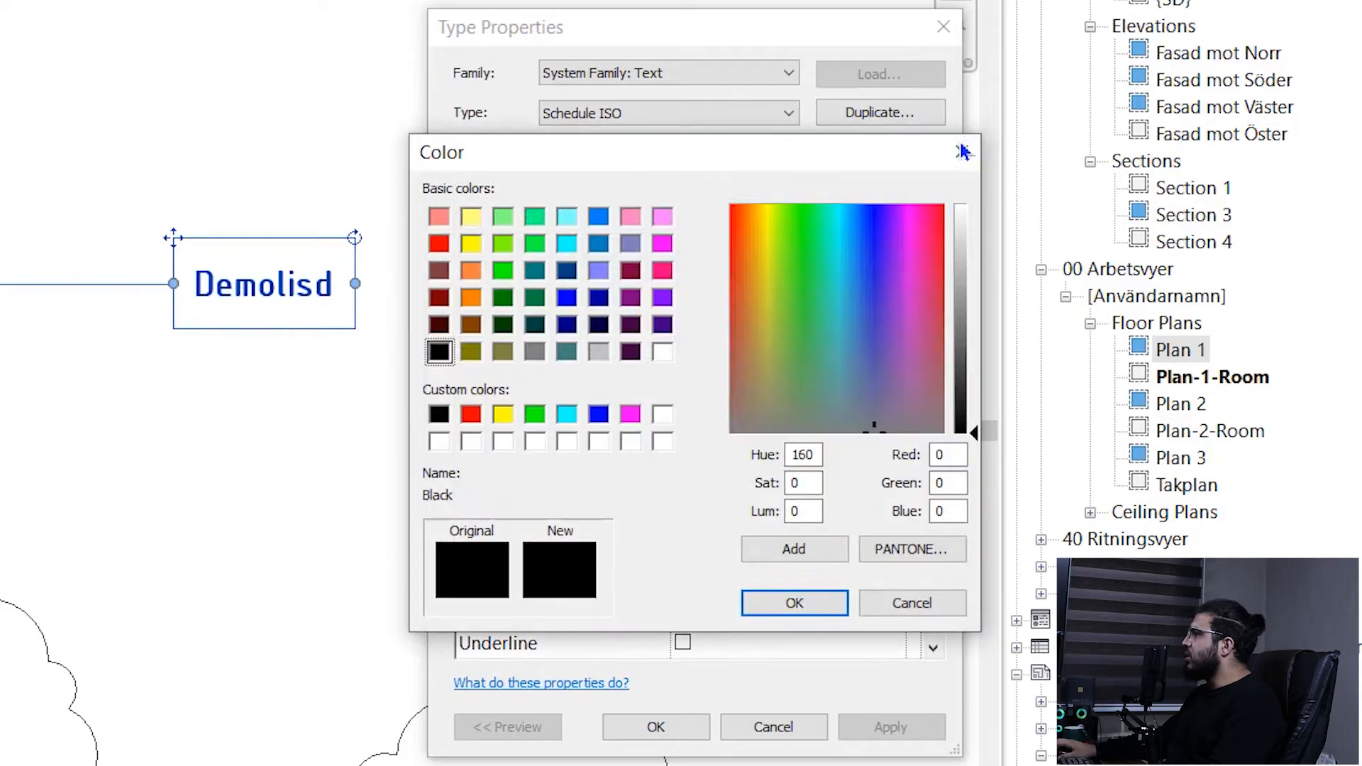
key(Return)
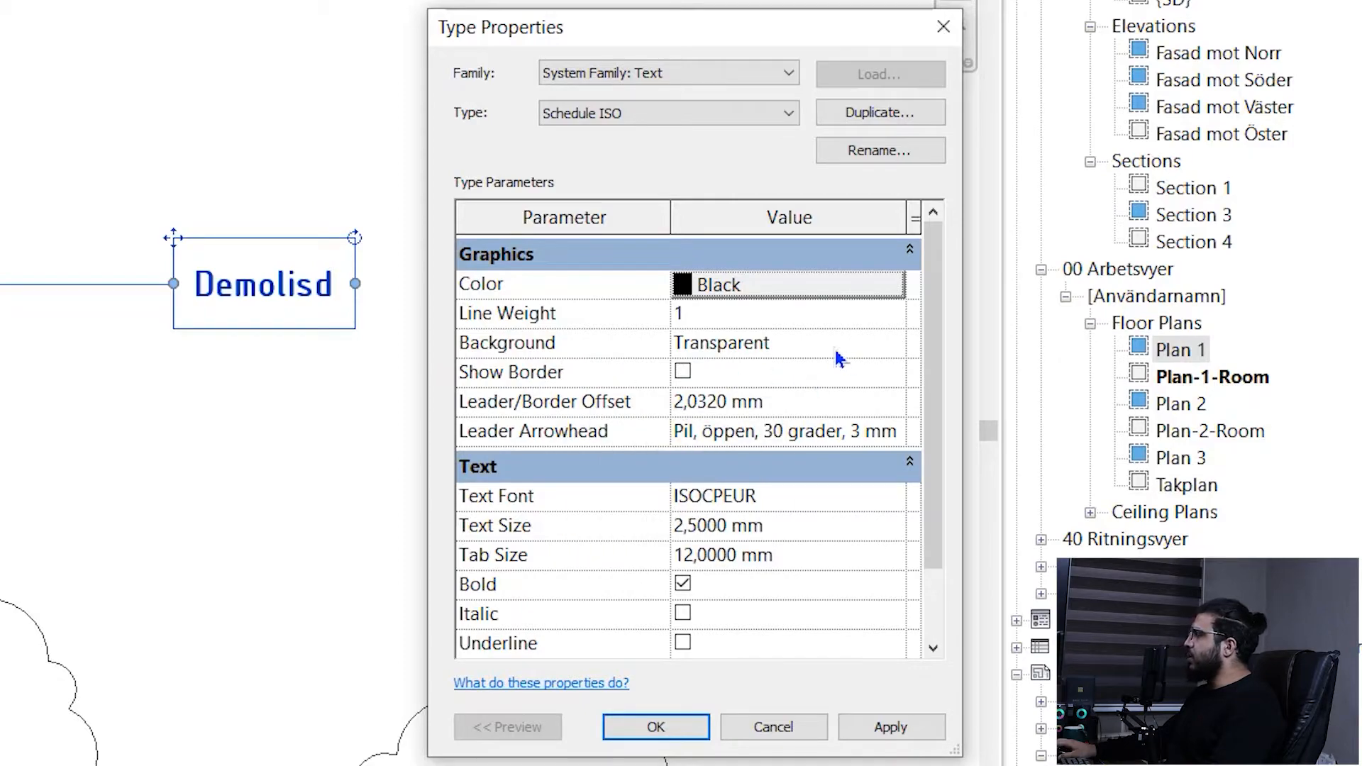
scroll(714, 398, down, 1)
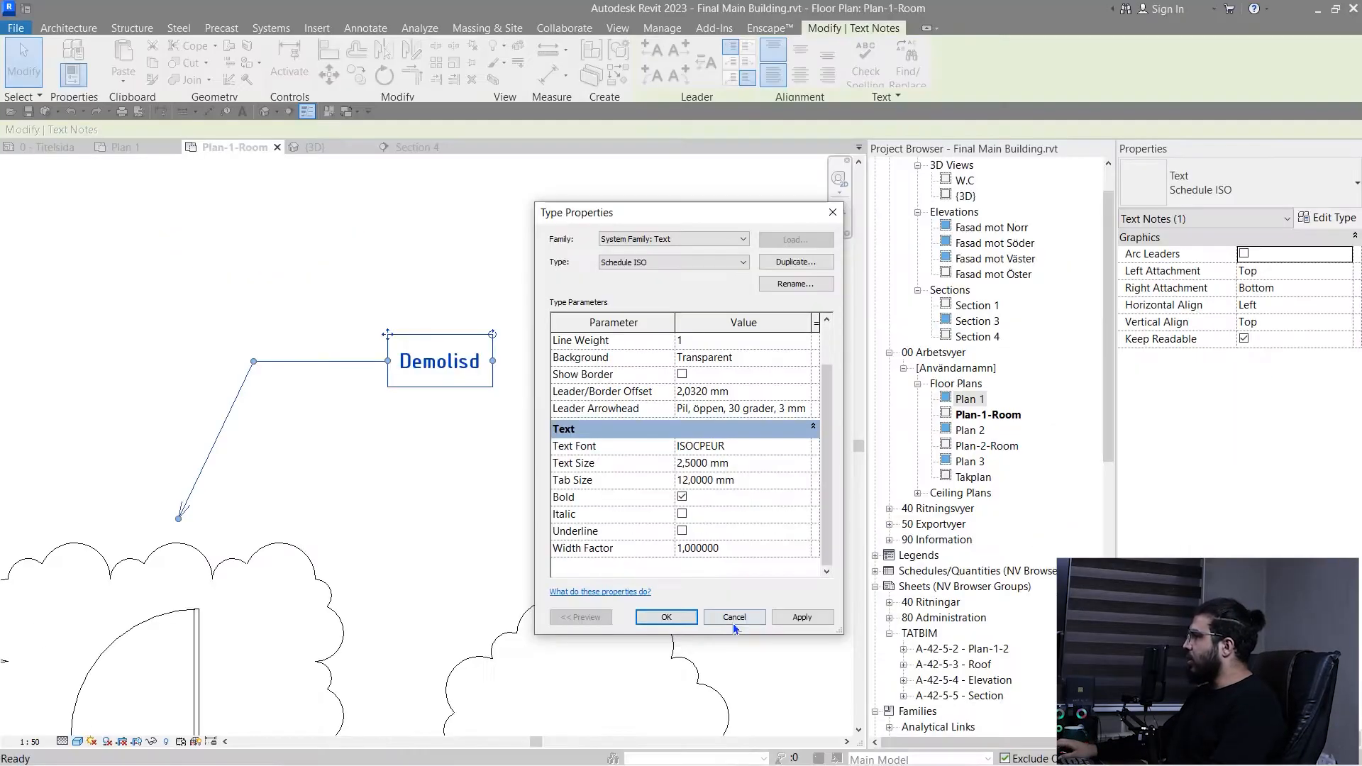
key(Return)
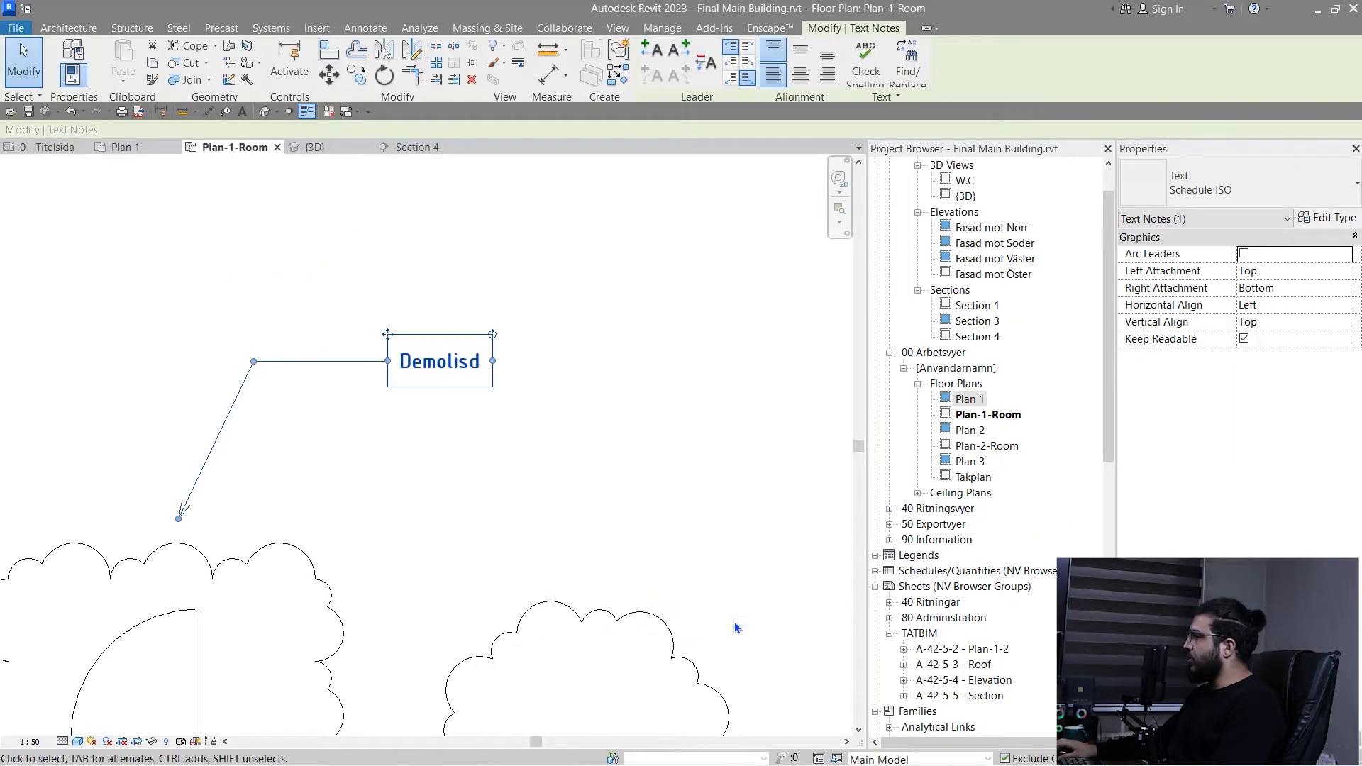
scroll(602, 489, down, 1)
mouse_move(573, 498)
middle_down()
mouse_move(622, 453)
mouse_move(572, 450)
middle_up()
scroll(595, 406, up, 2)
key(Escape)
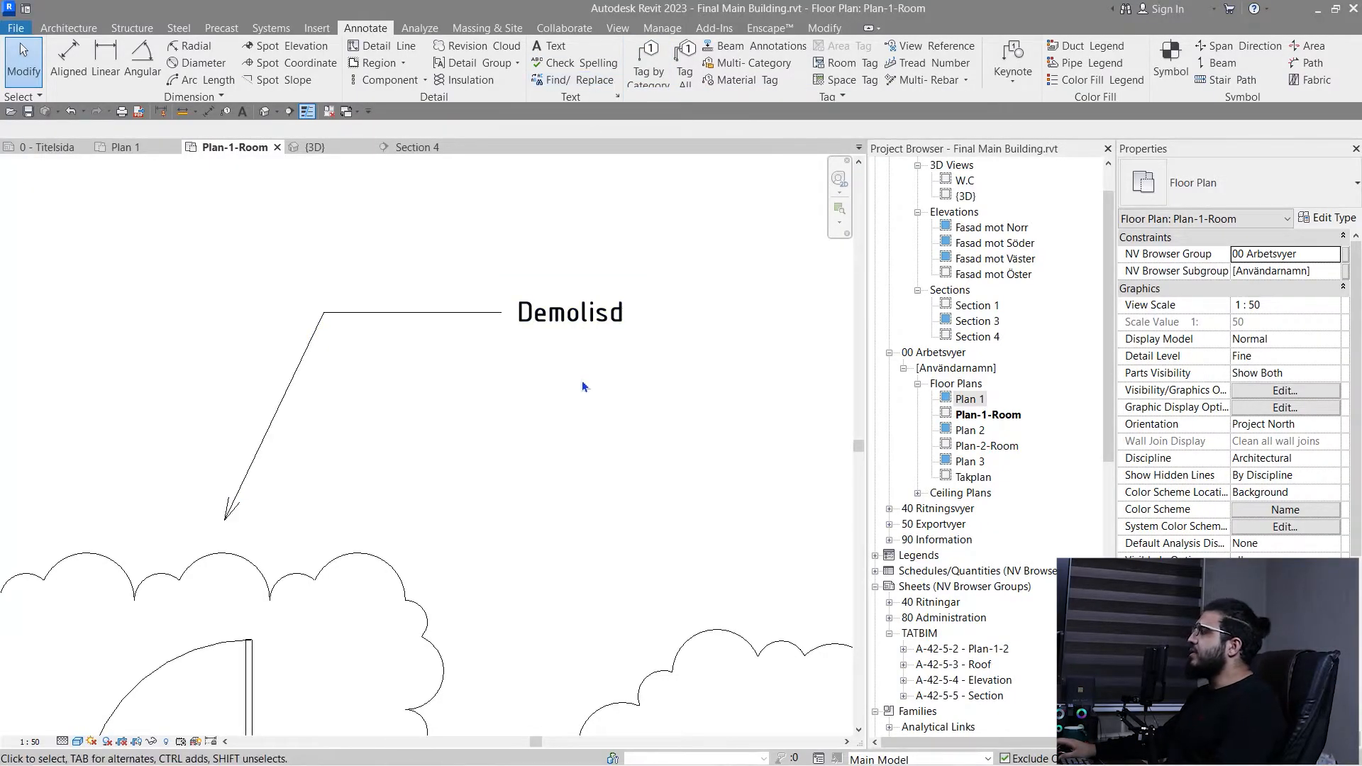
- Check the spelling of the text note and replace "Demolisd" with the suggestion "Demolished"
middle_drag(582, 386, 532, 365)
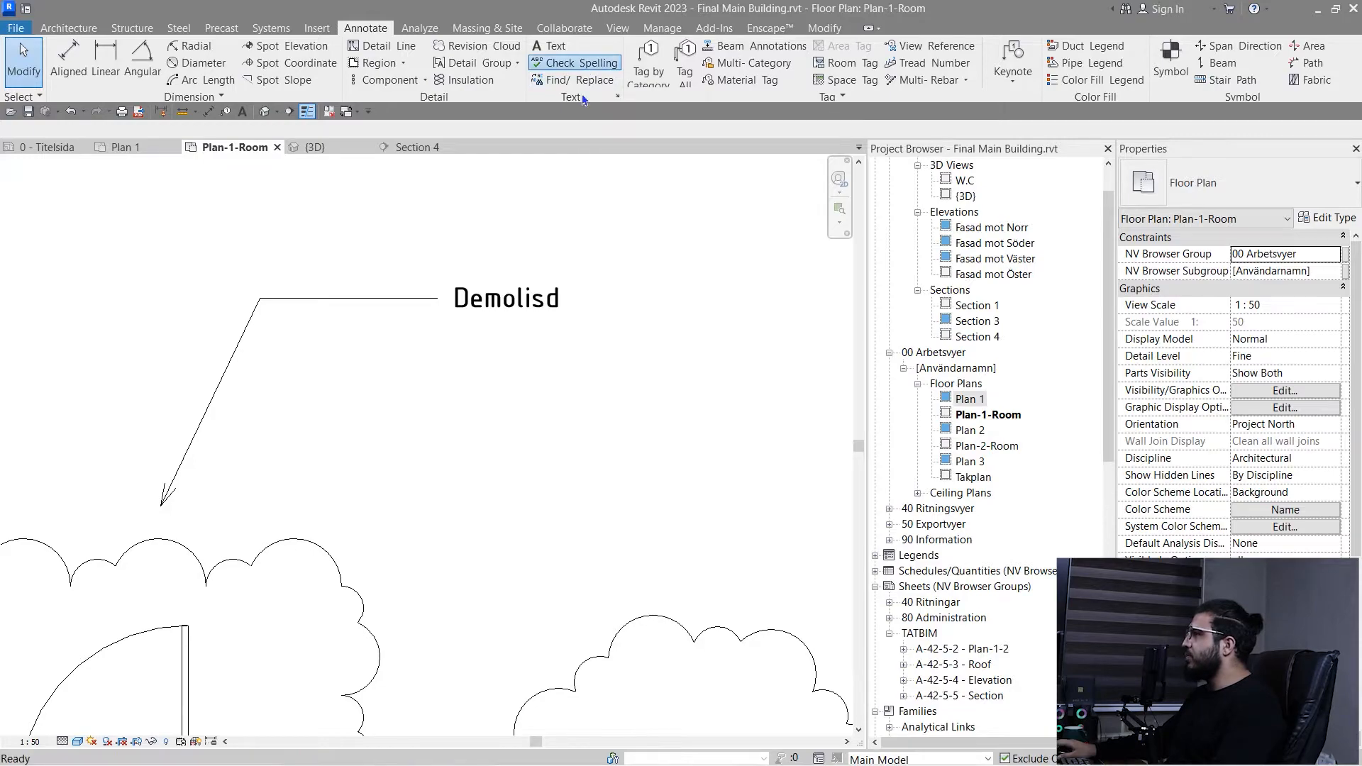
click(576, 62)
drag(327, 500, 692, 377)
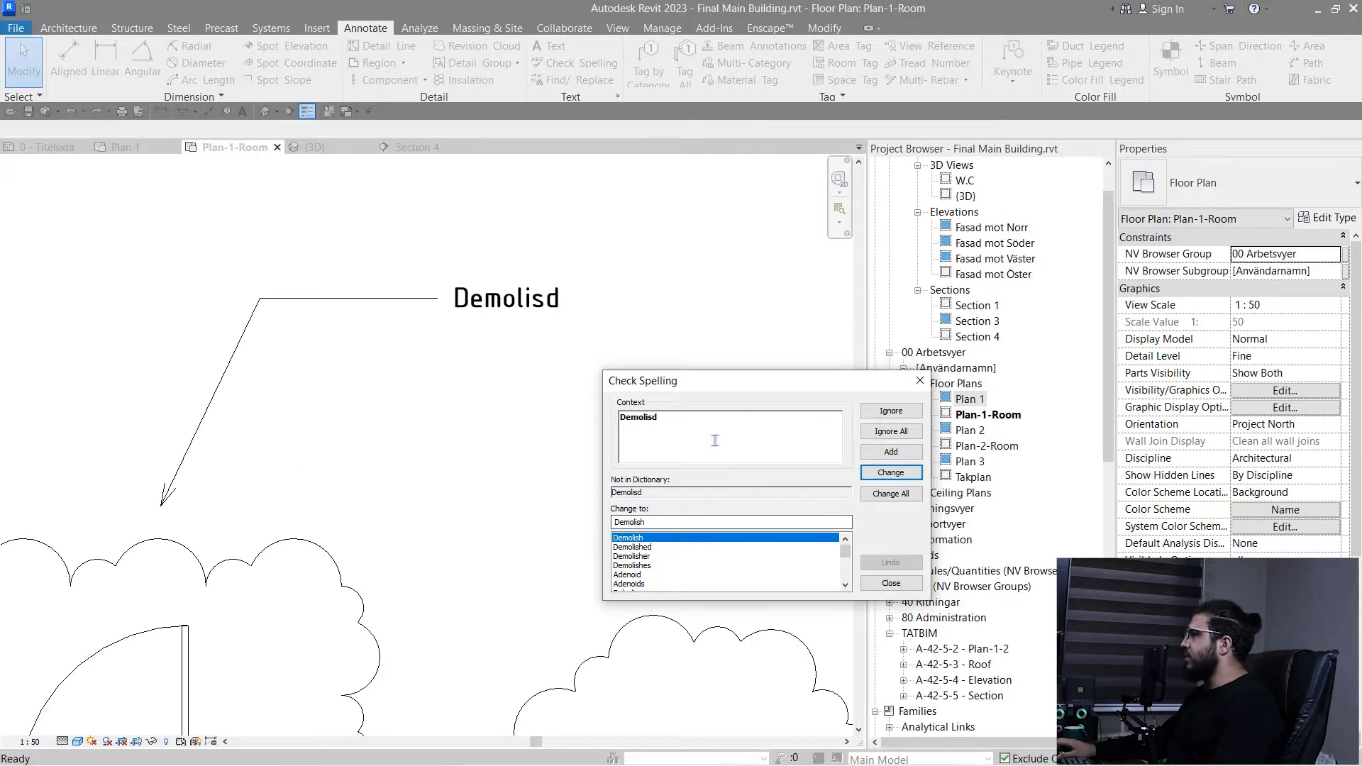
key(super)
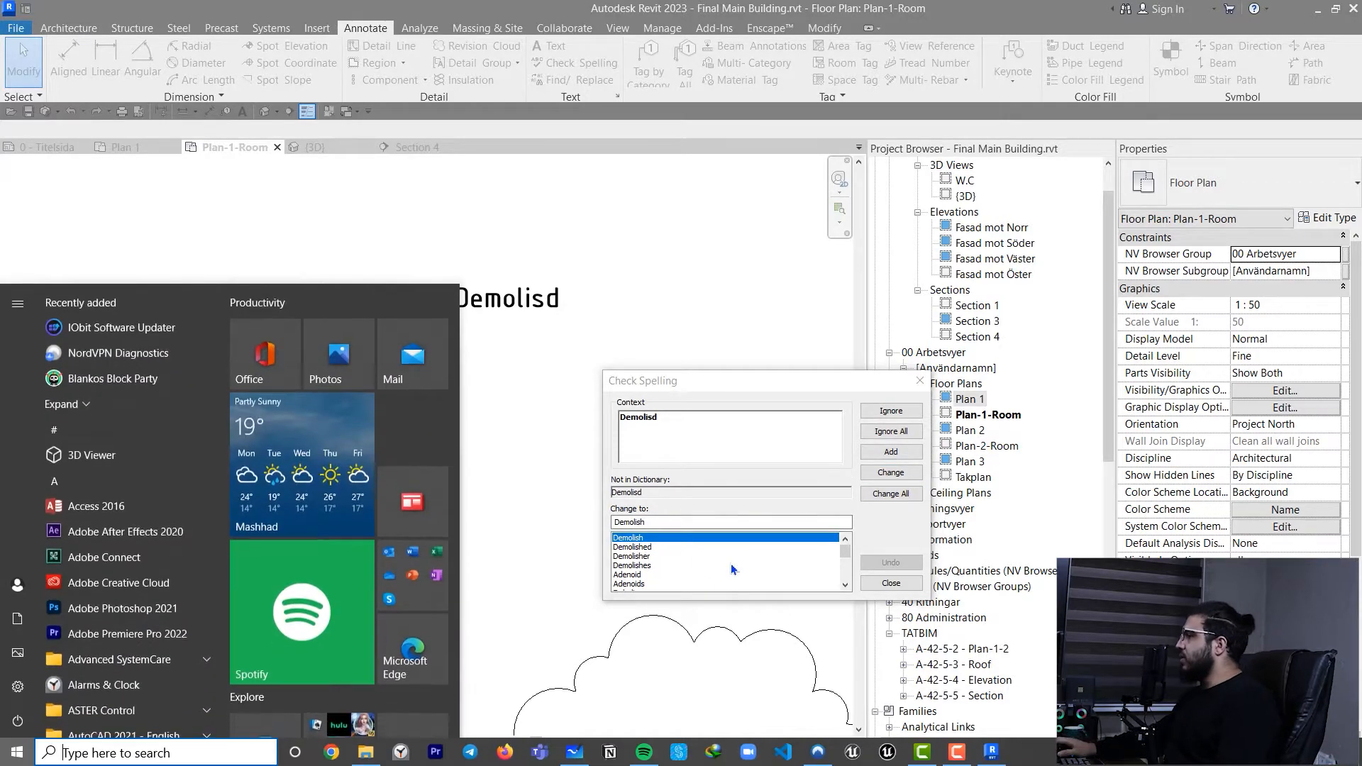
key(Escape)
click(666, 547)
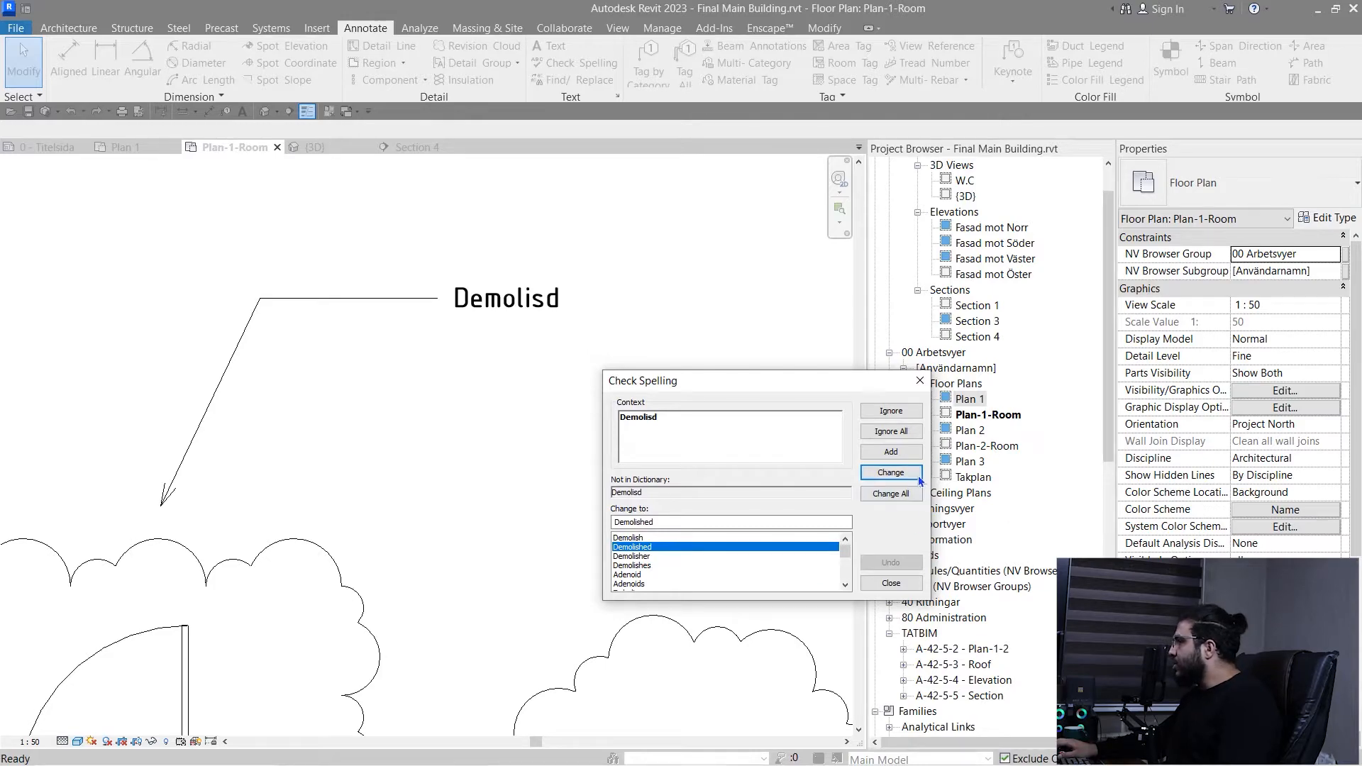
click(891, 472)
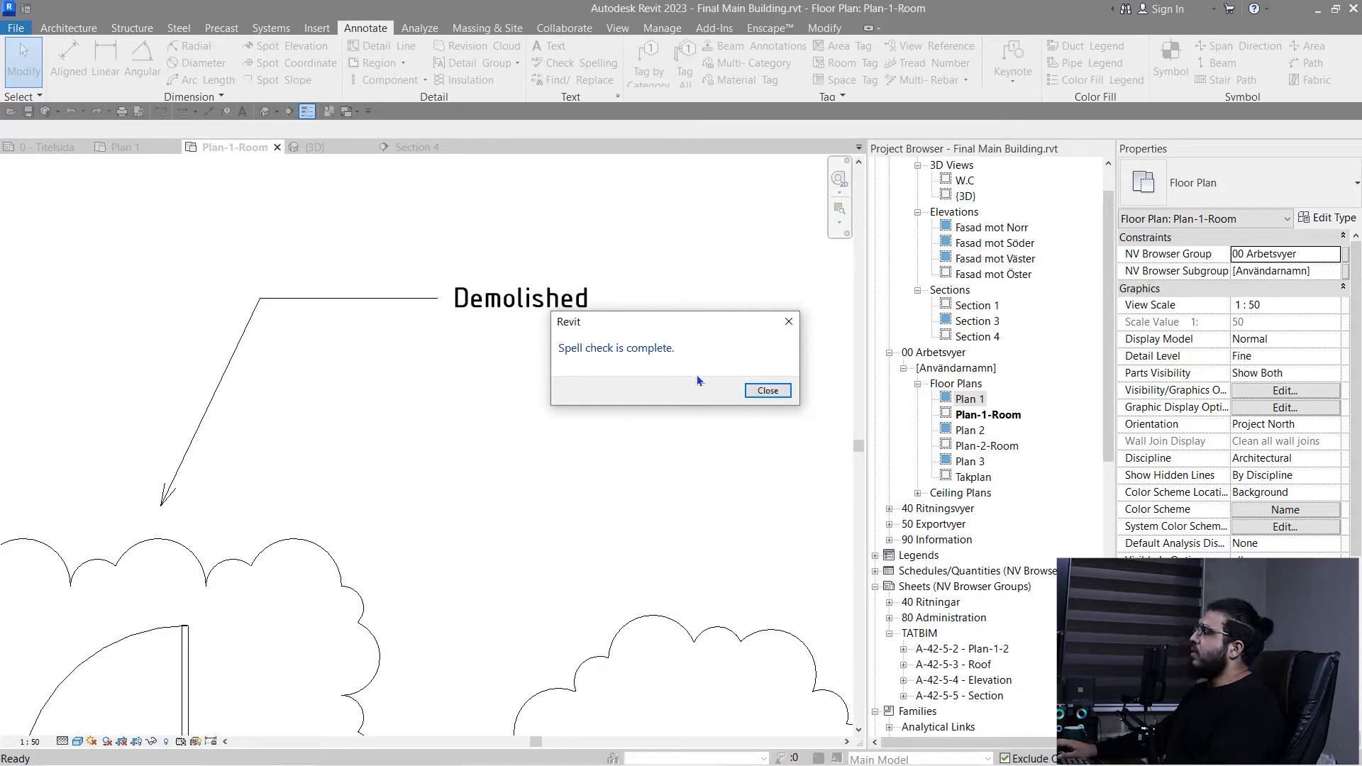
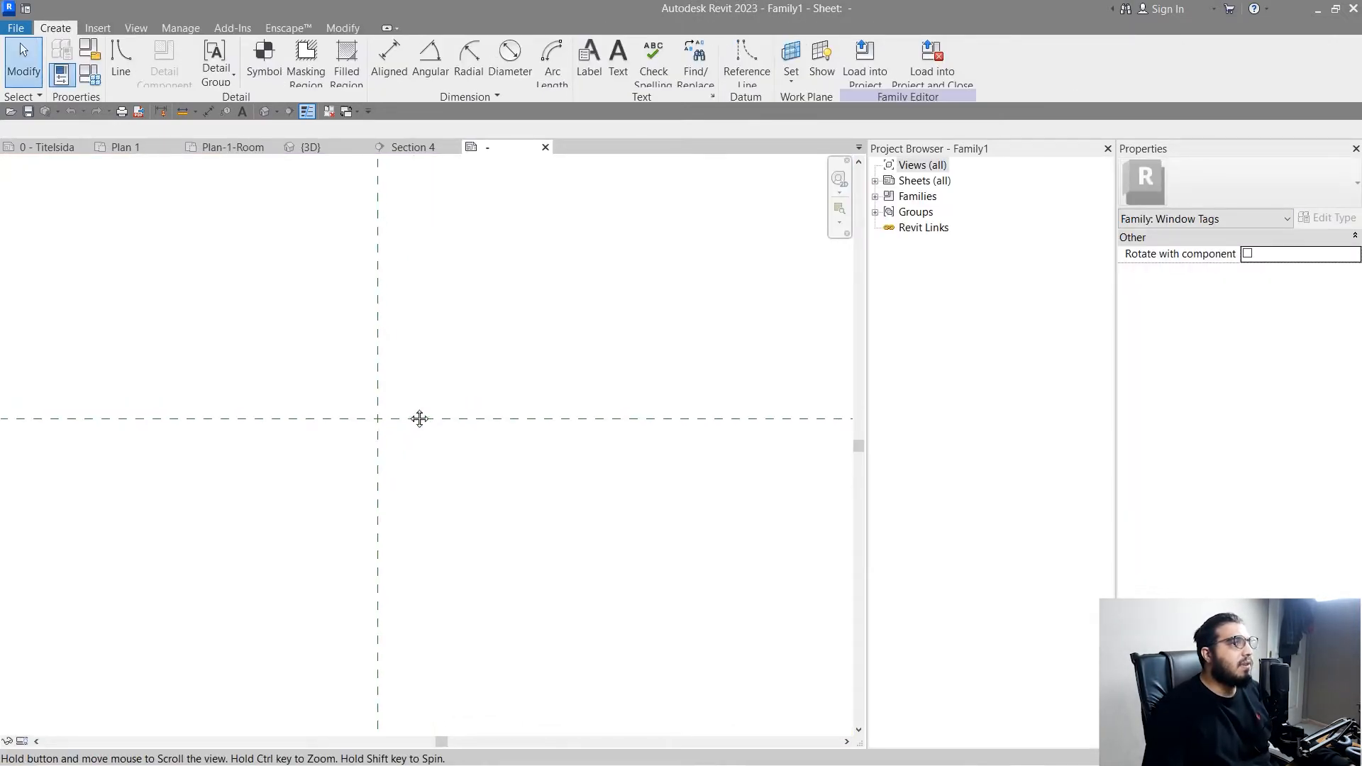
middle_drag(420, 418, 447, 427)
click(589, 61)
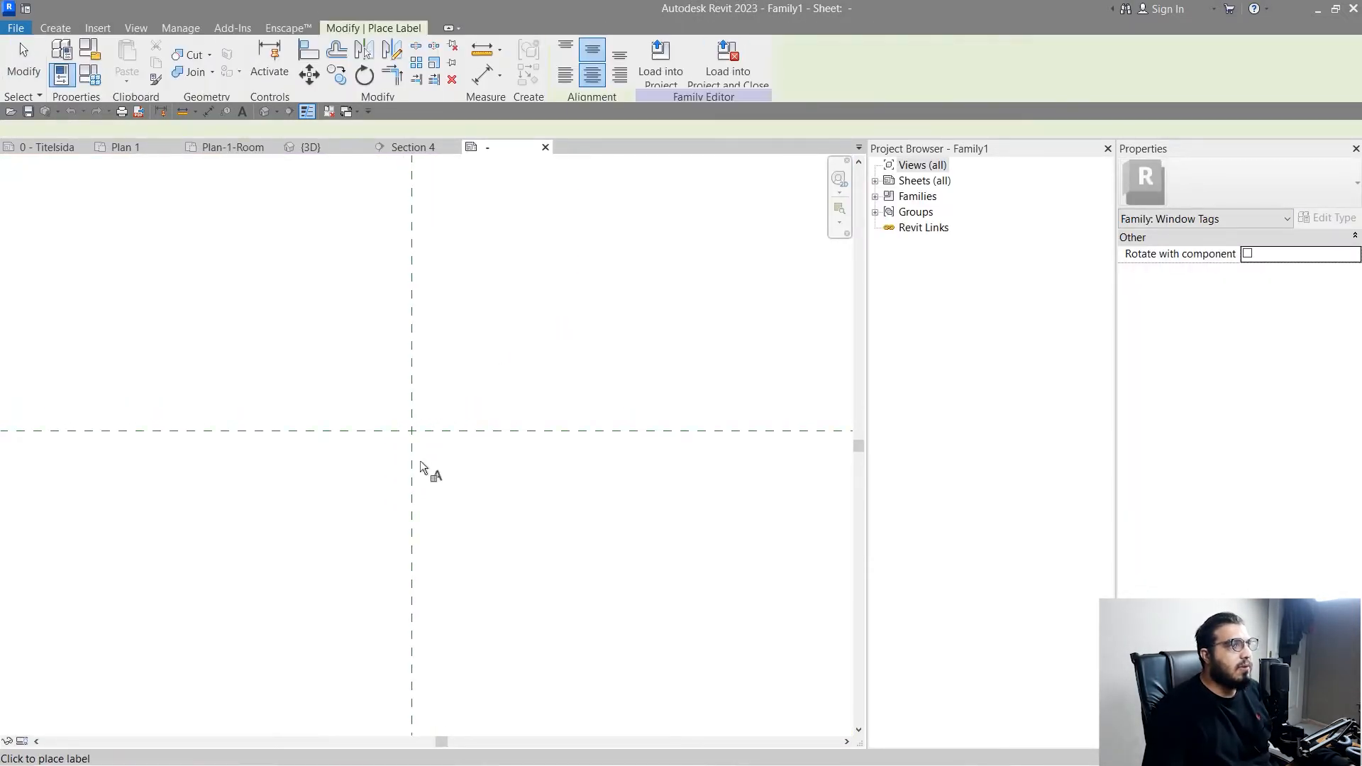
click(427, 408)
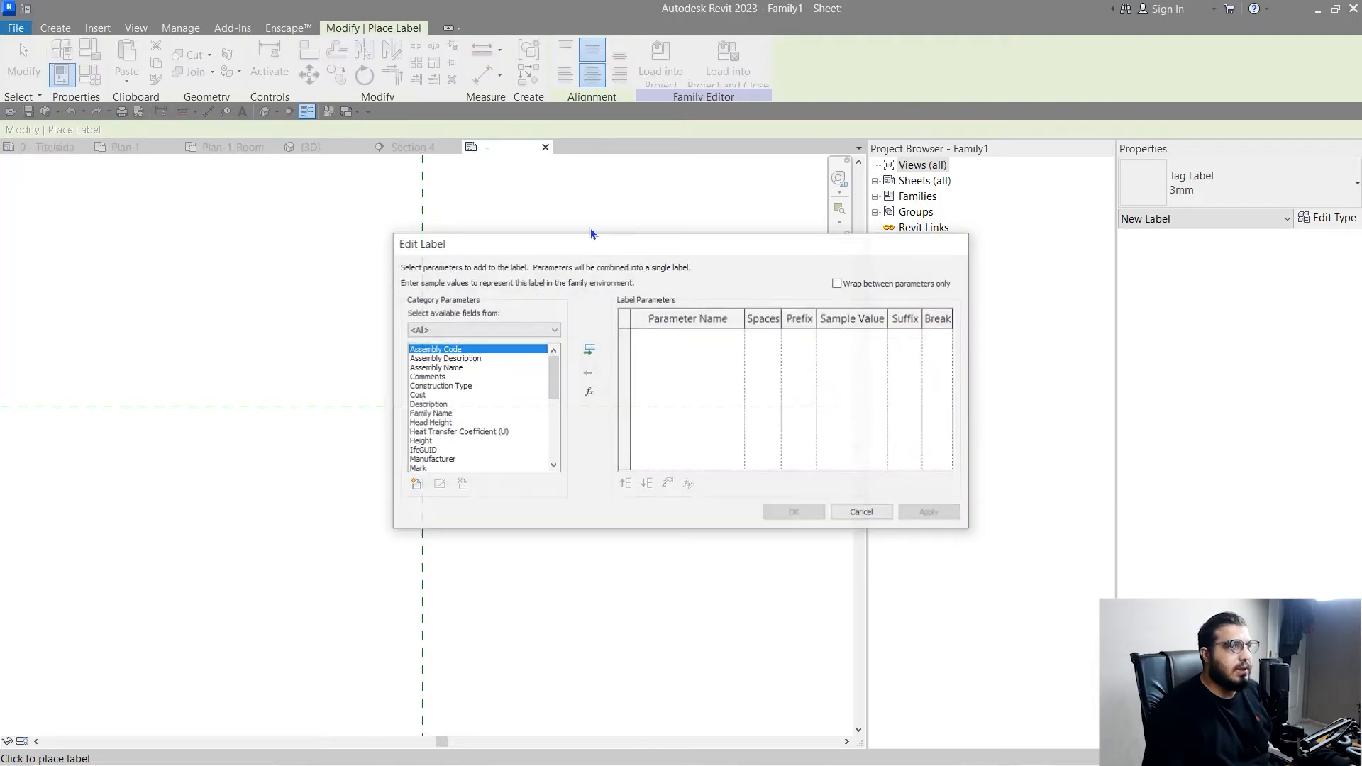
key(Escape)
key(Escape)
click(55, 28)
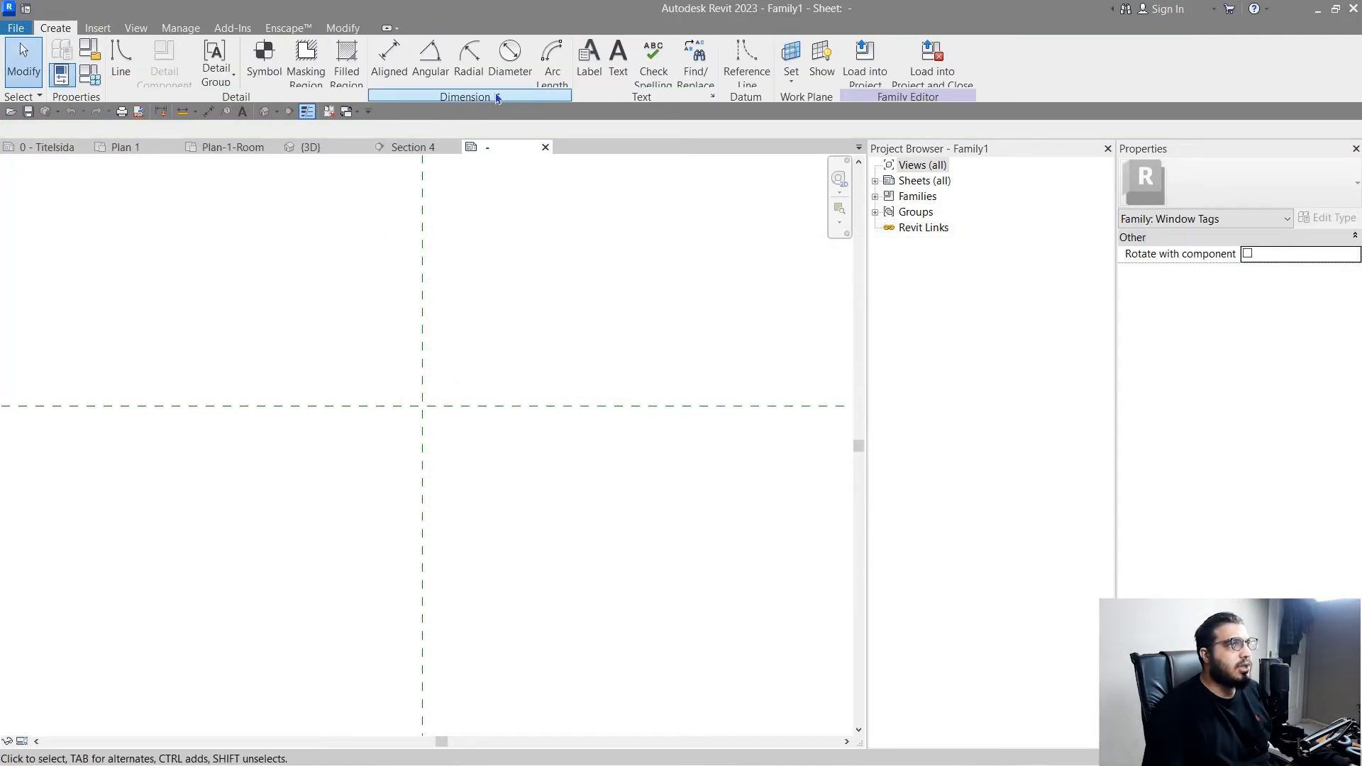
- Place a label at the intersection of the reference planes in the window tag family and add the Mark parameter to it
click(589, 61)
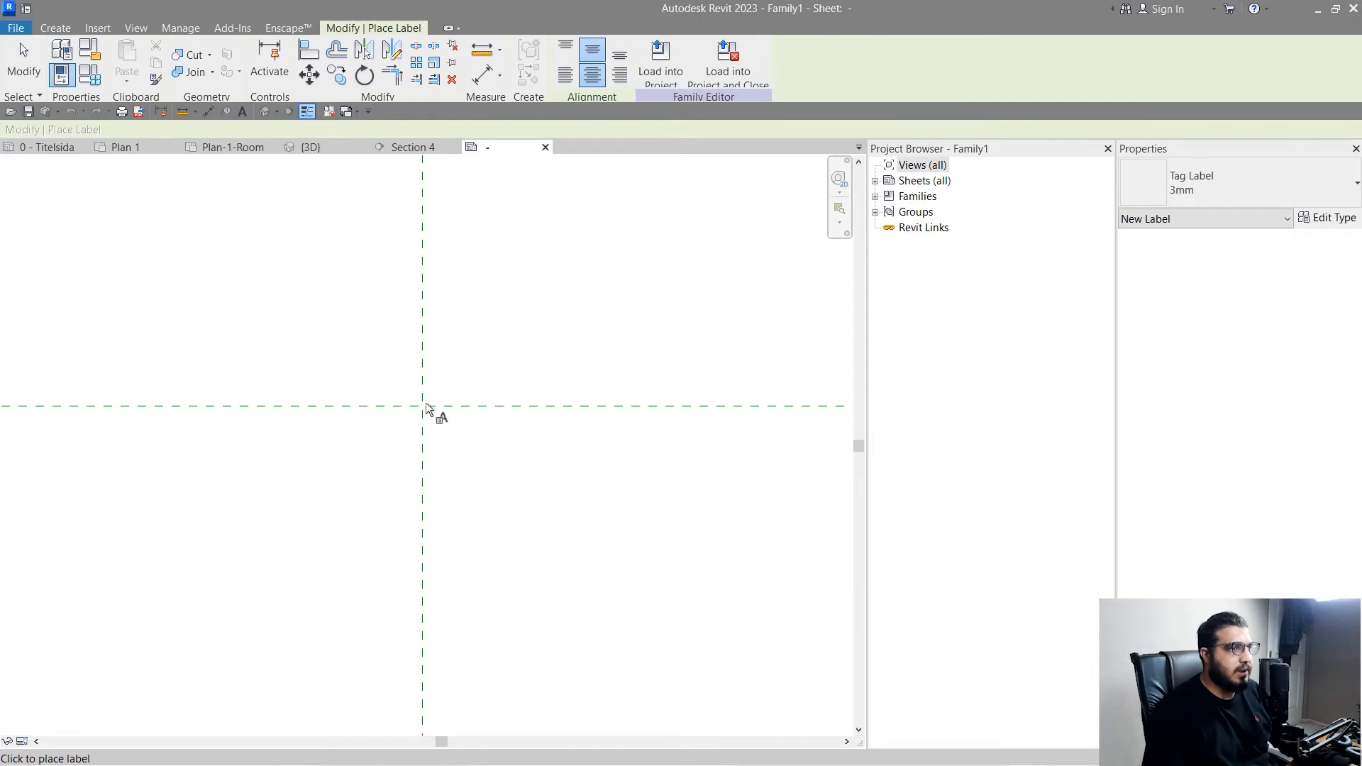
click(427, 408)
click(490, 360)
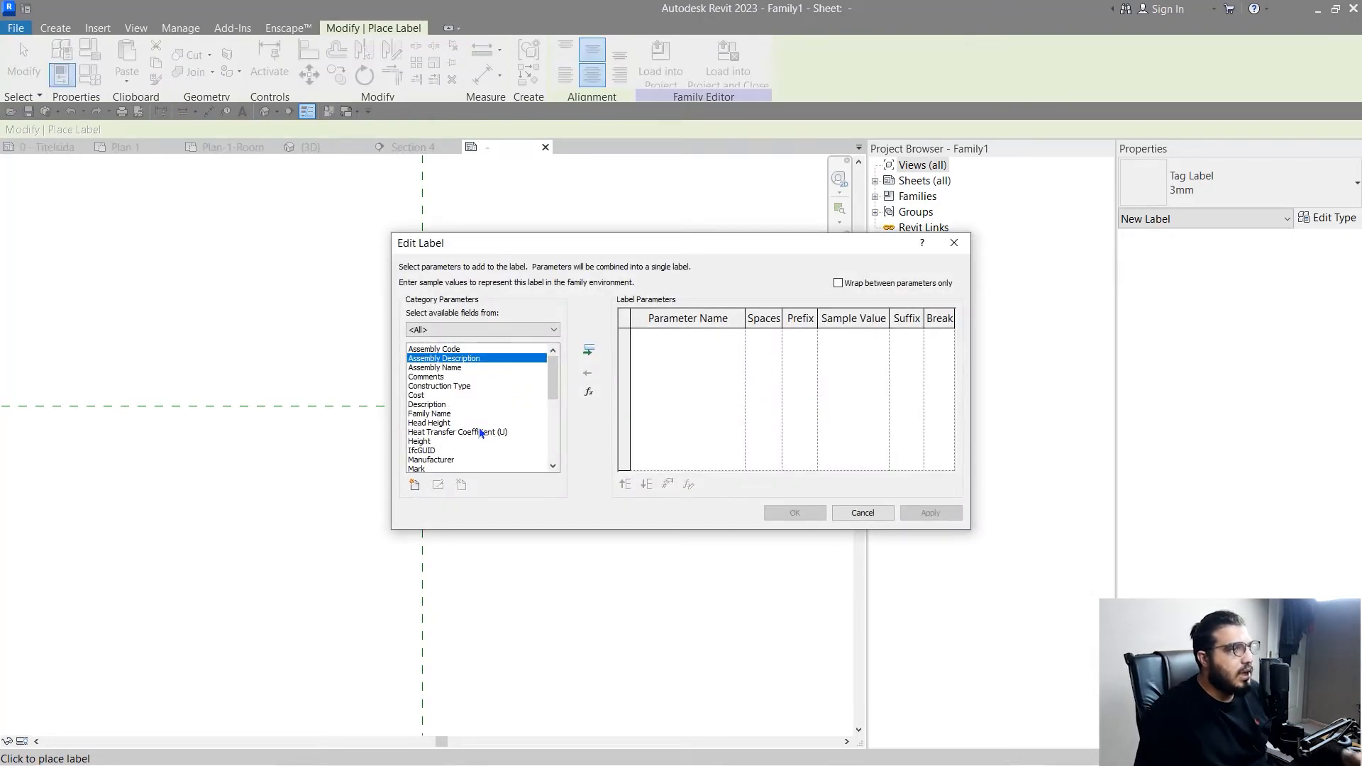
scroll(457, 436, down, 1)
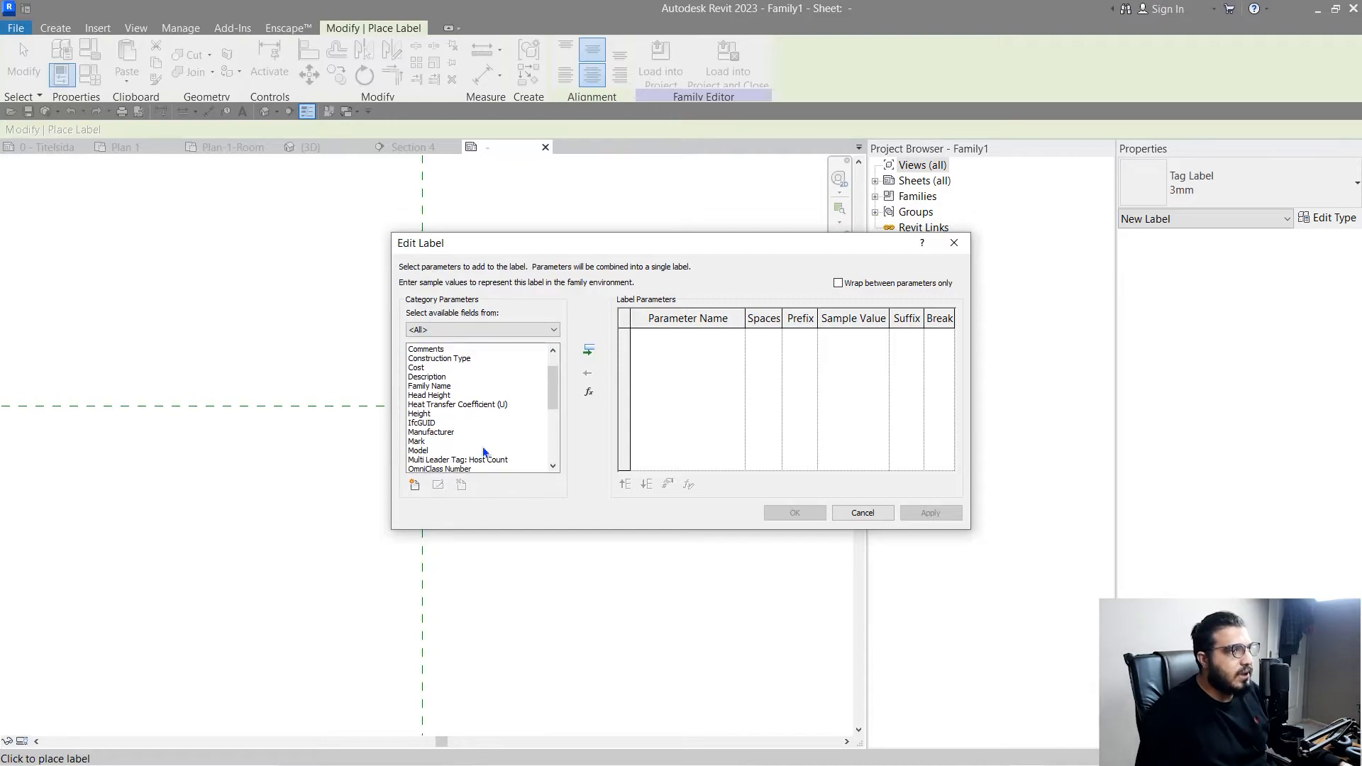
scroll(465, 450, up, 3)
scroll(465, 449, down, 4)
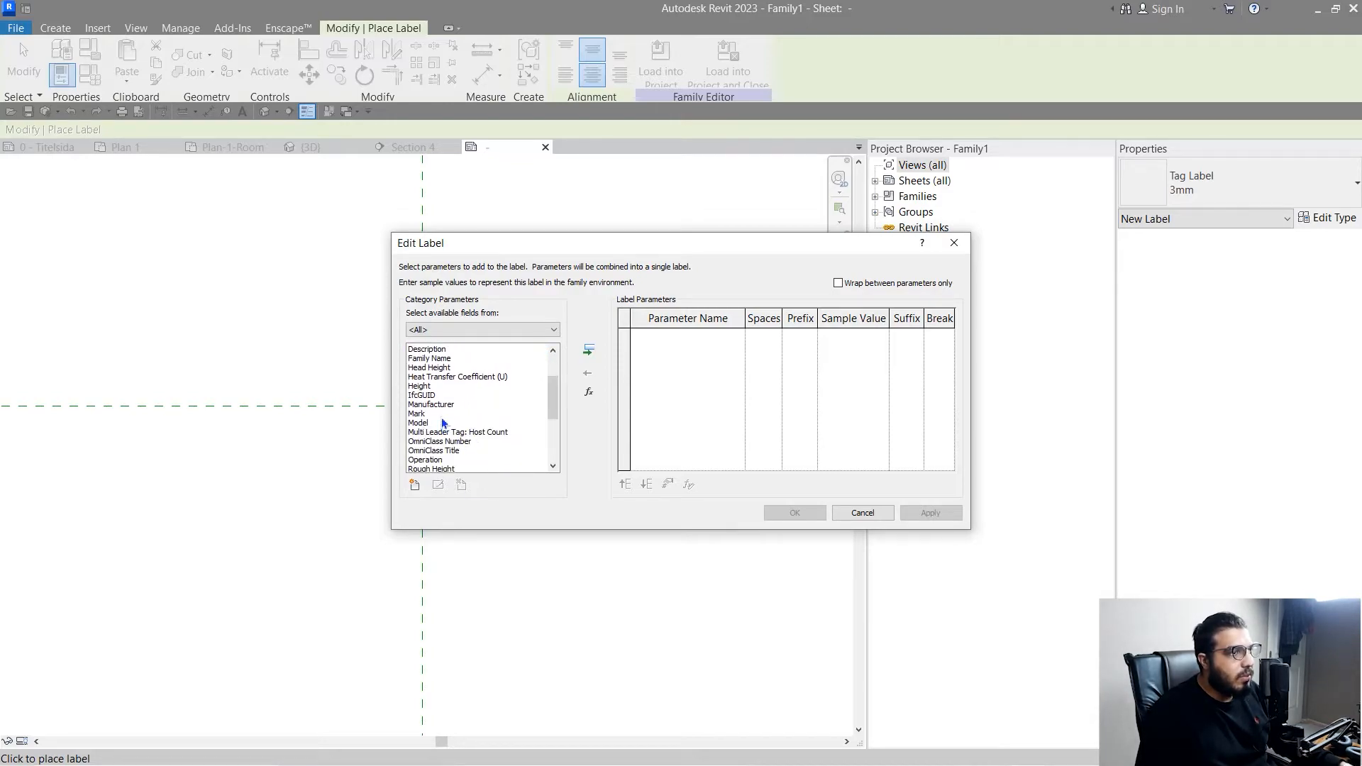
click(590, 350)
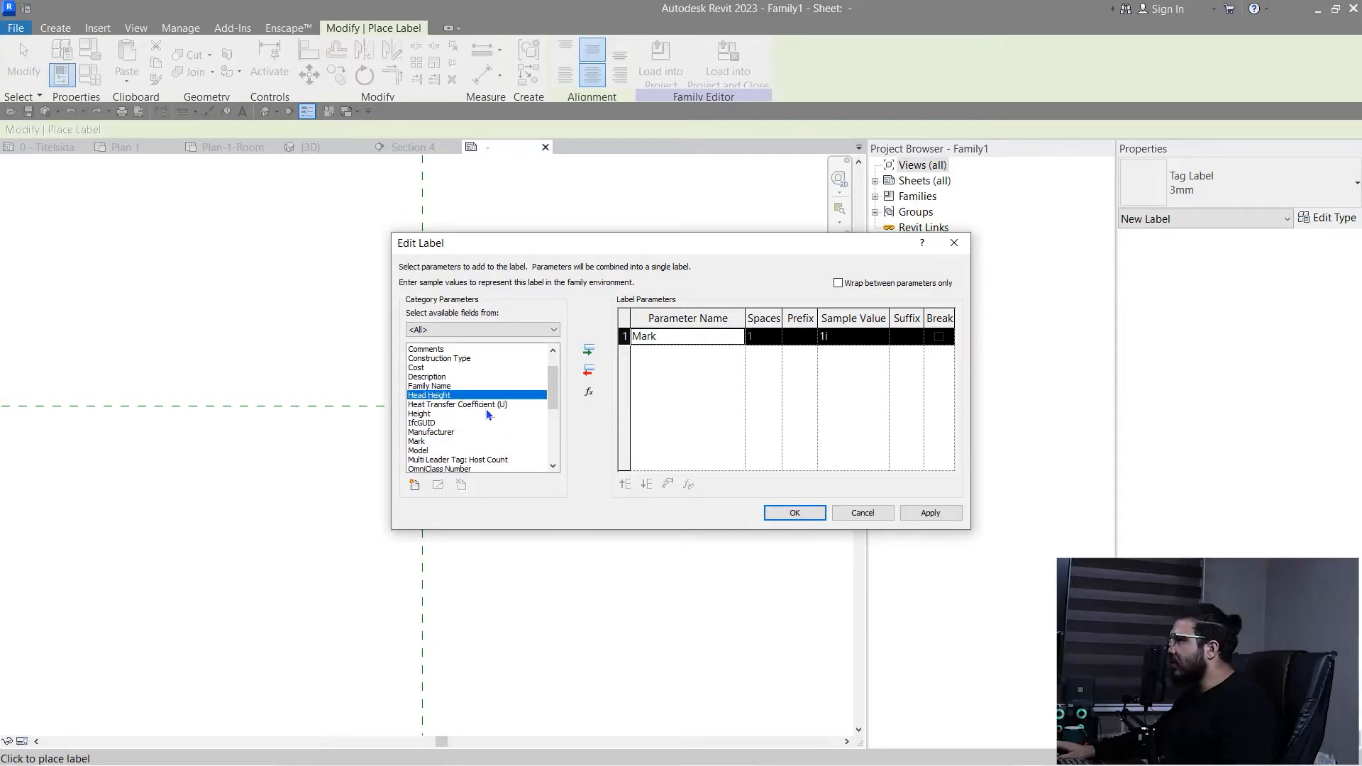
- Add the Family Name parameter to the label and move it above Mark
click(484, 407)
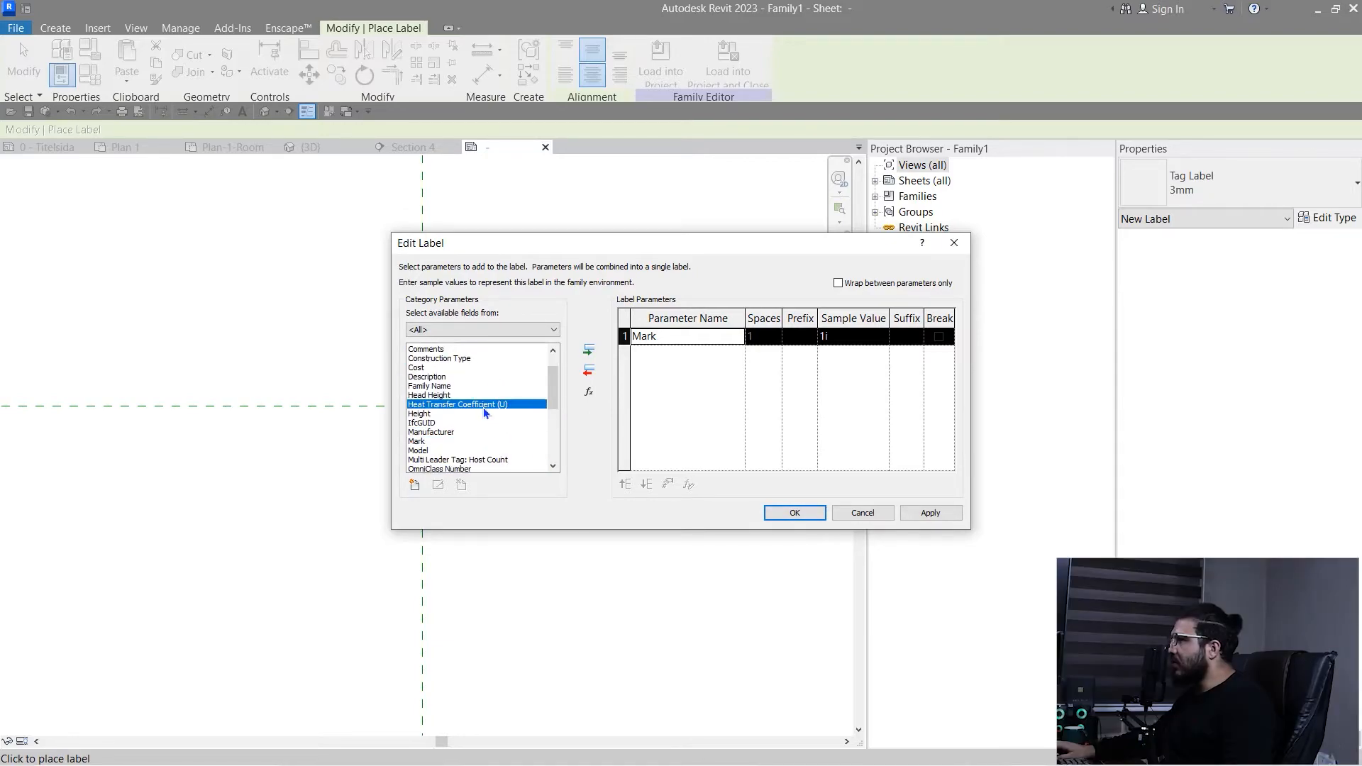
click(450, 388)
scroll(500, 423, up, 1)
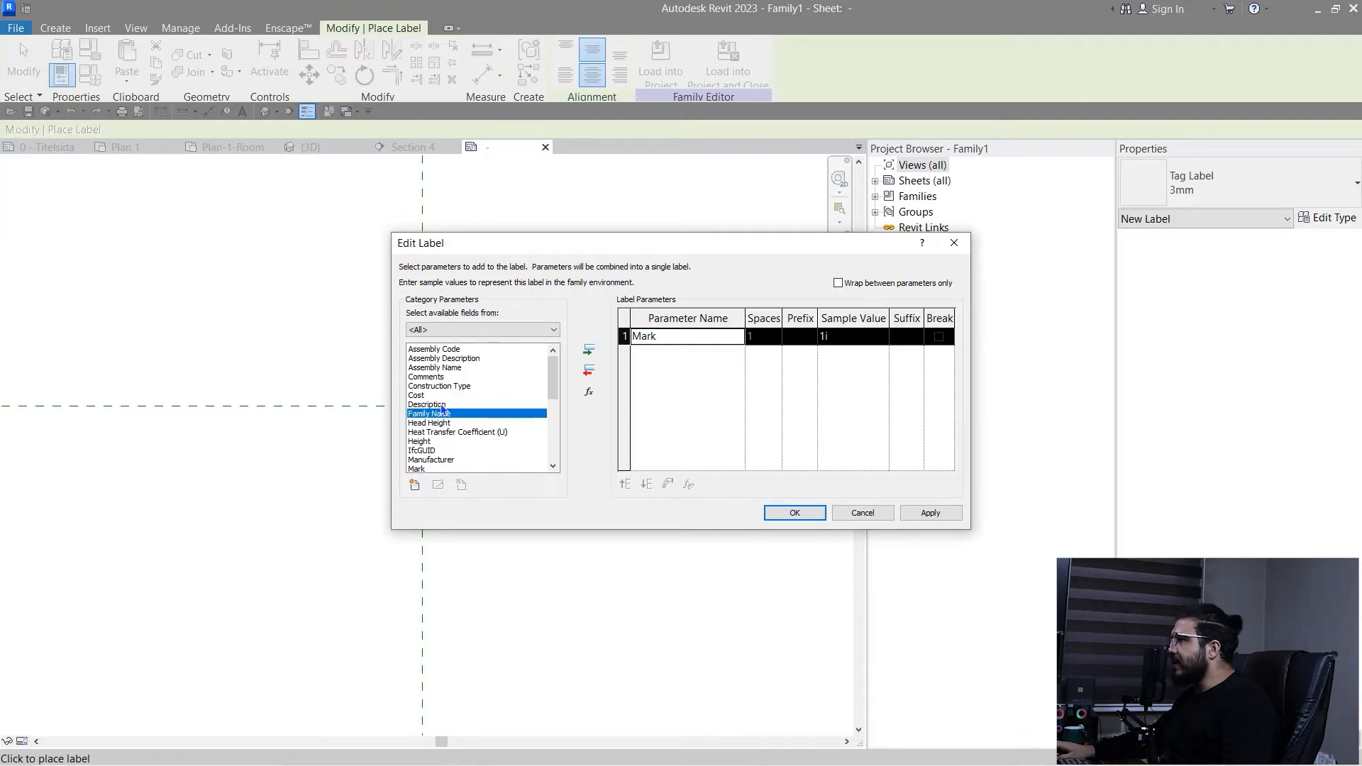
click(594, 352)
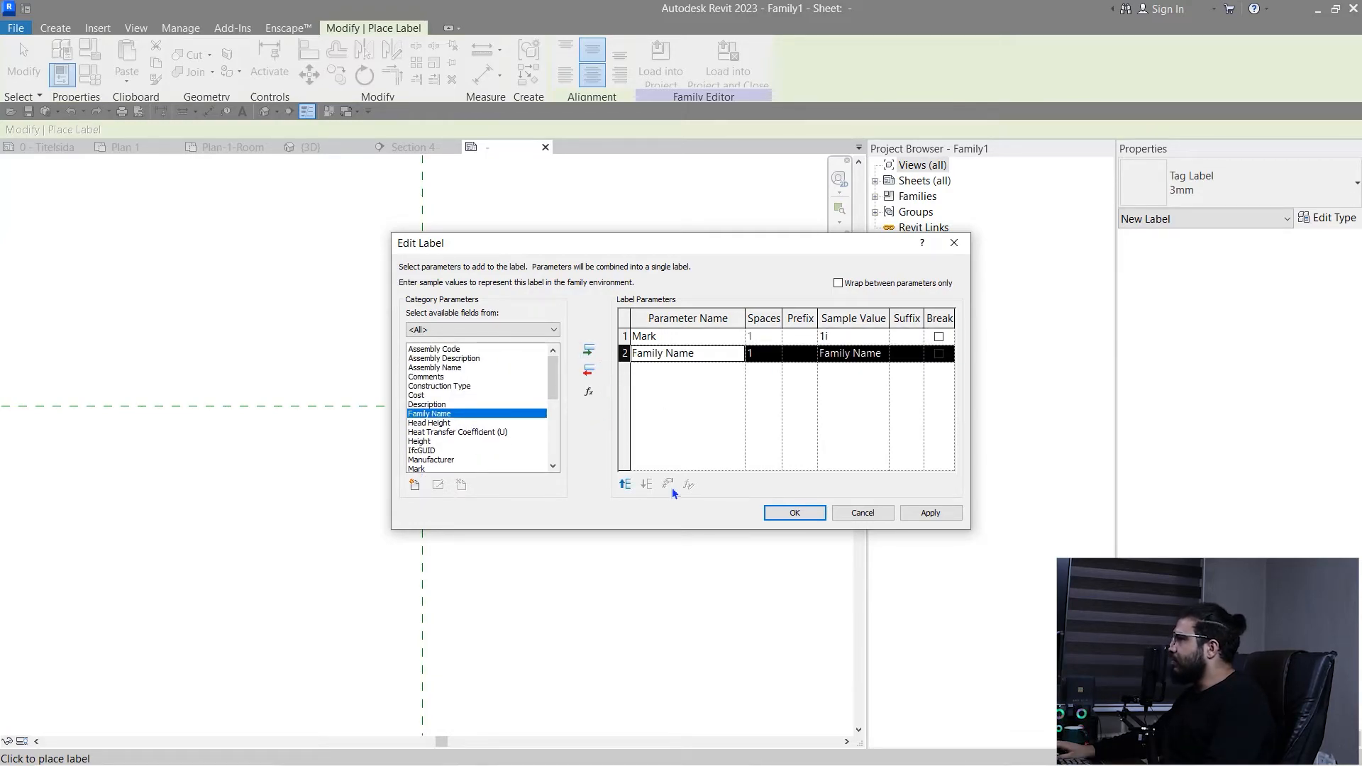
click(625, 484)
- Add Sill Height as the third label parameter, with line breaks after Family Name and Mark, and finish the label
scroll(474, 385, down, 2)
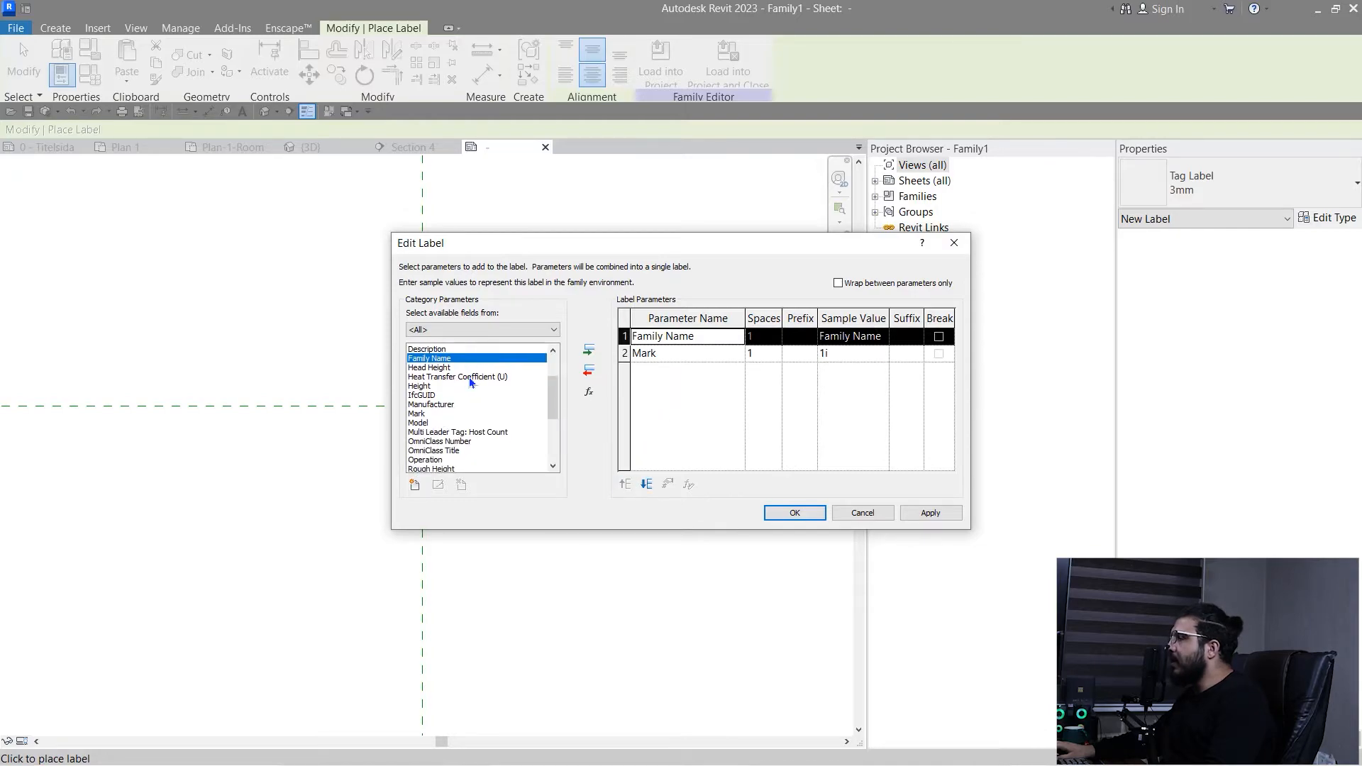
scroll(475, 381, down, 2)
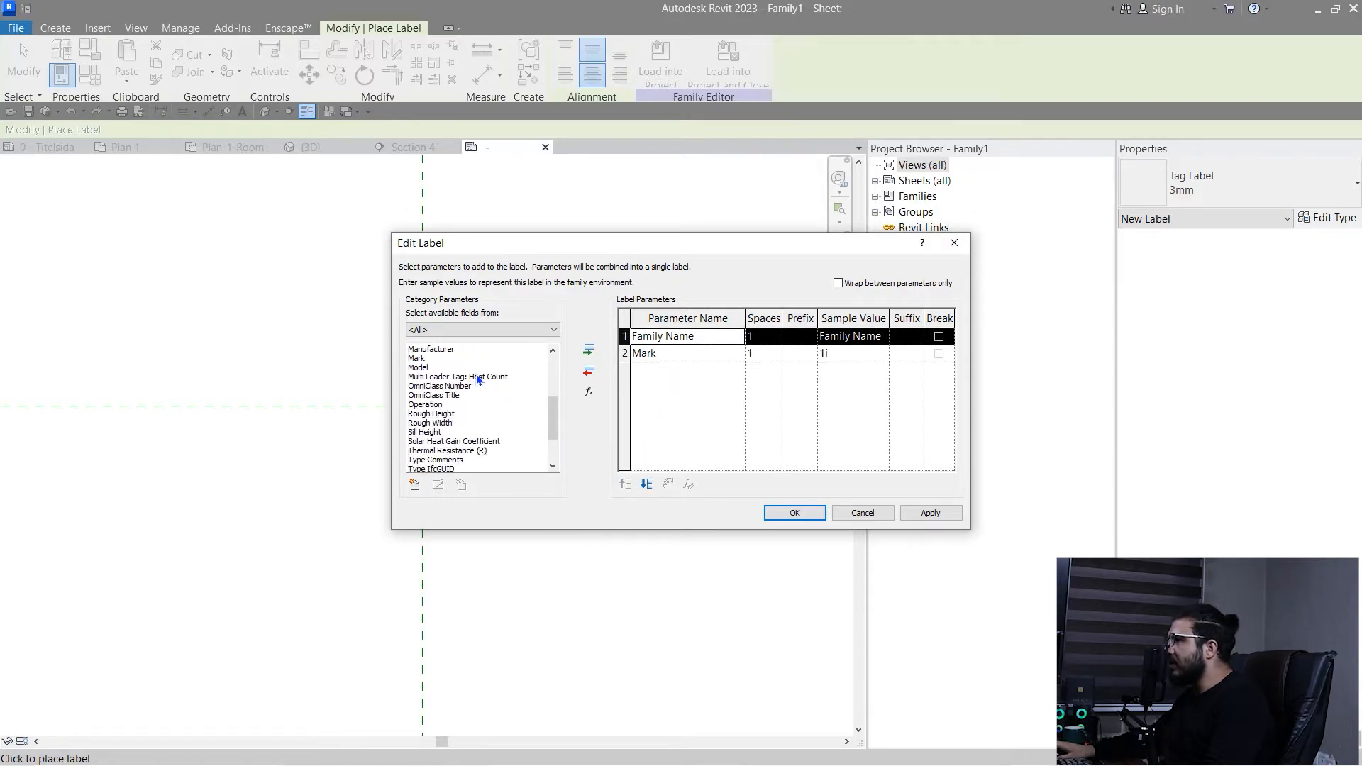
scroll(475, 373, down, 1)
click(414, 407)
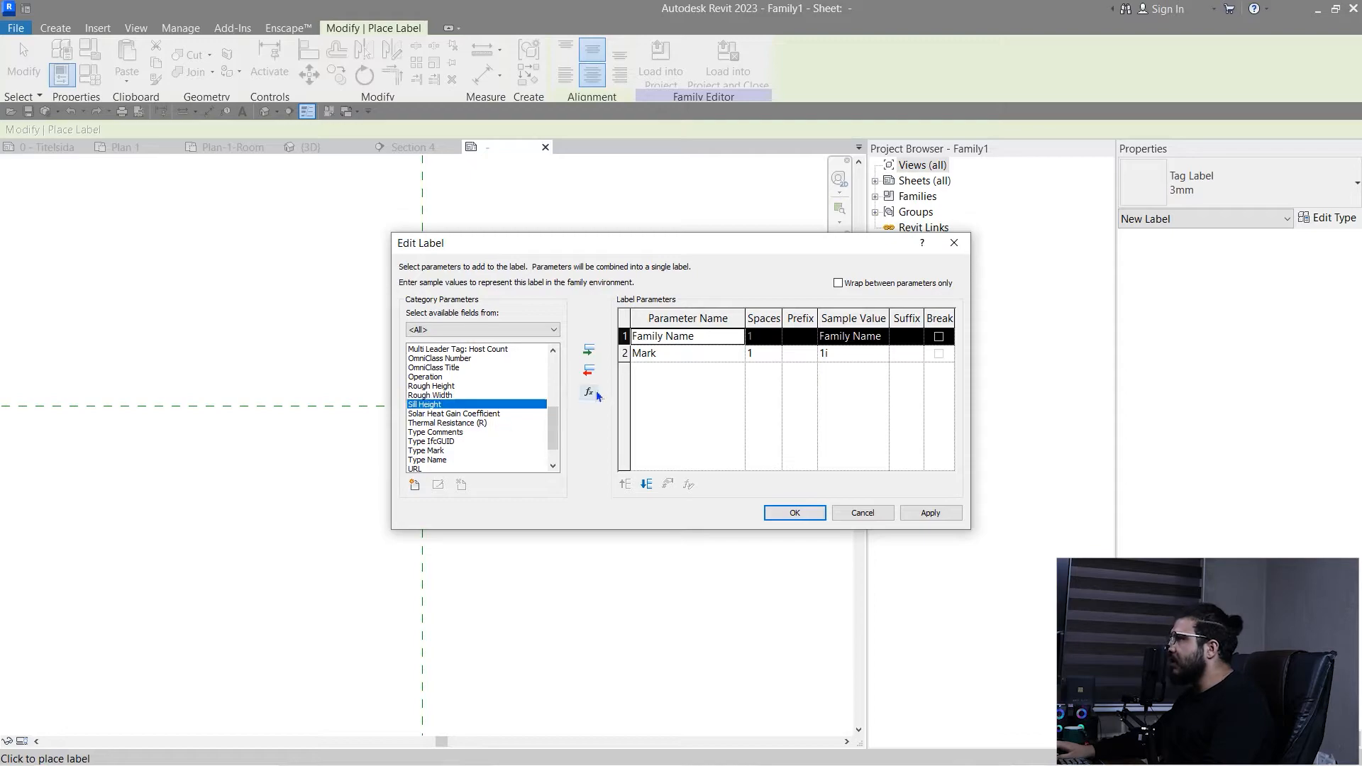
click(593, 354)
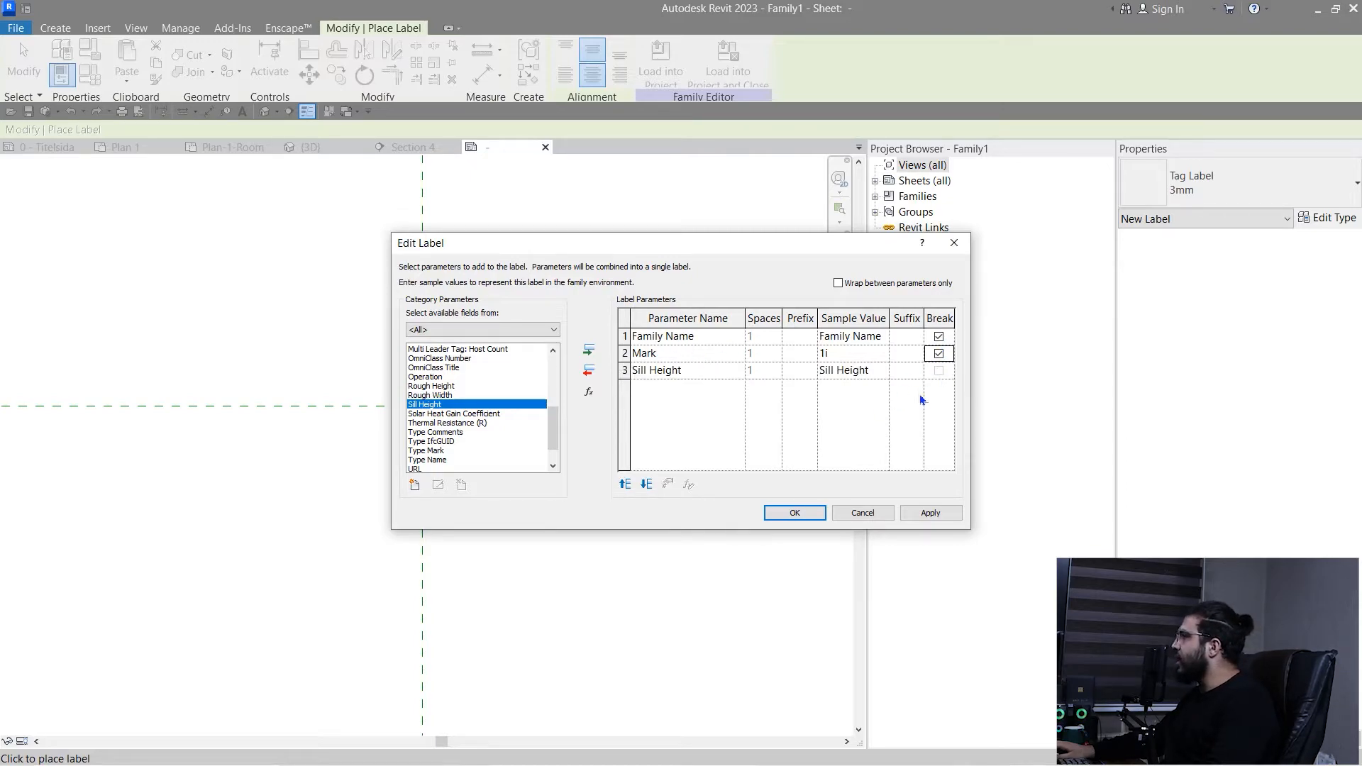
click(795, 513)
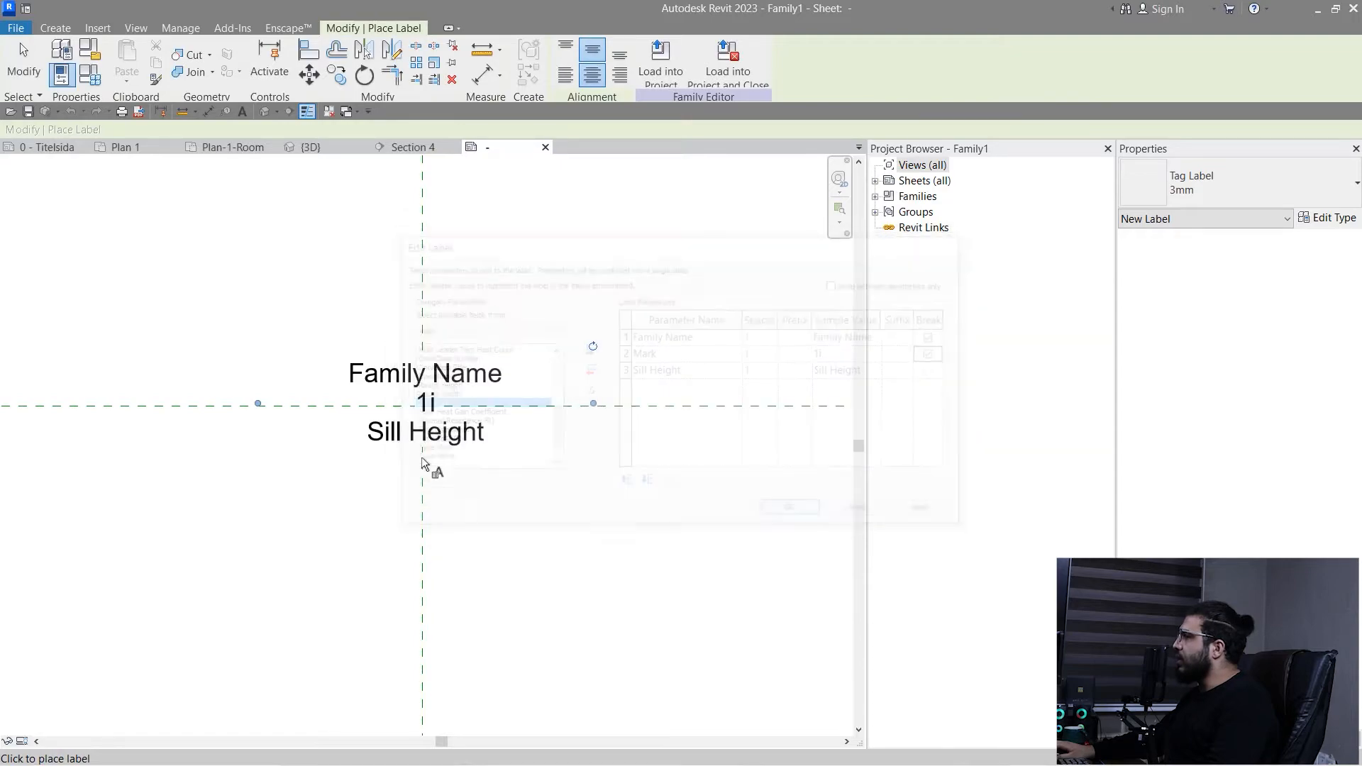
click(451, 447)
scroll(451, 447, up, 3)
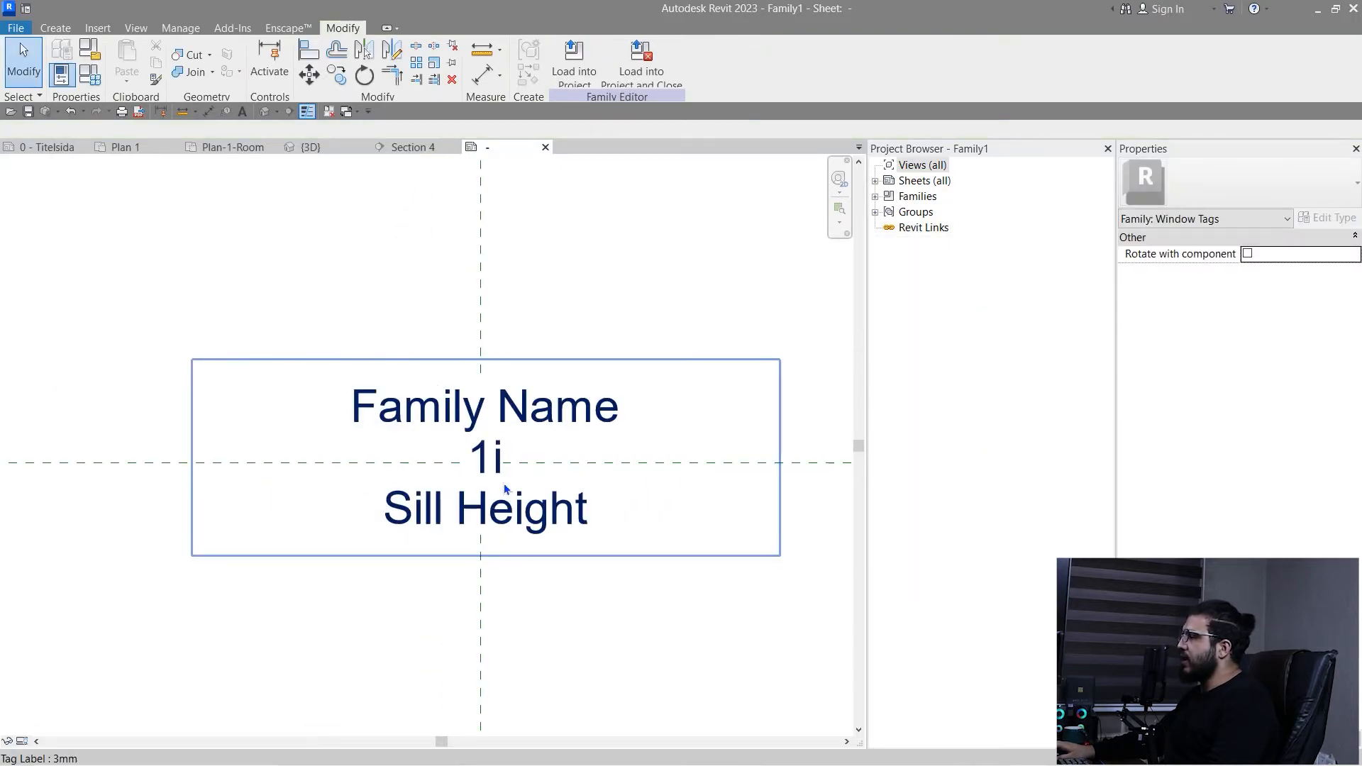
click(339, 459)
key(Escape)
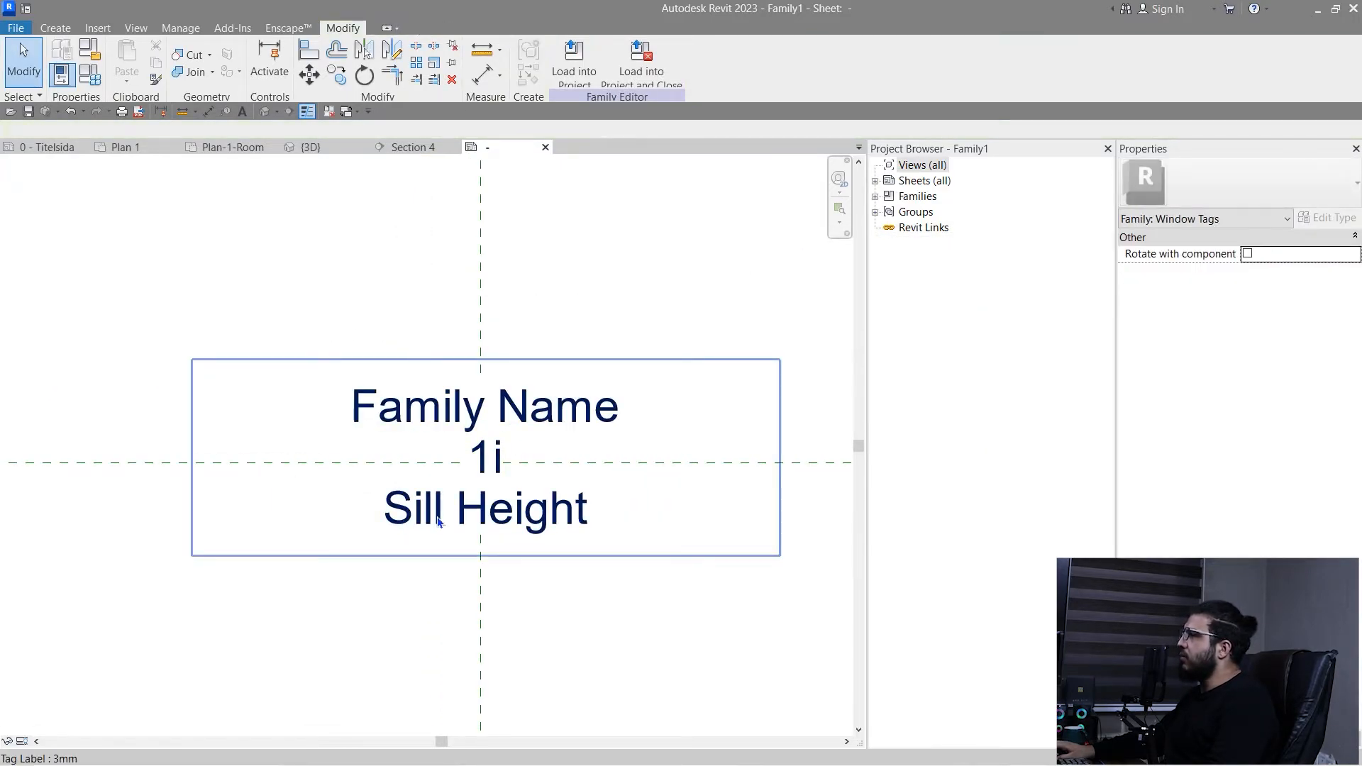
- Draw a rectangular line border around the three lines of label text in the window tag family
click(54, 28)
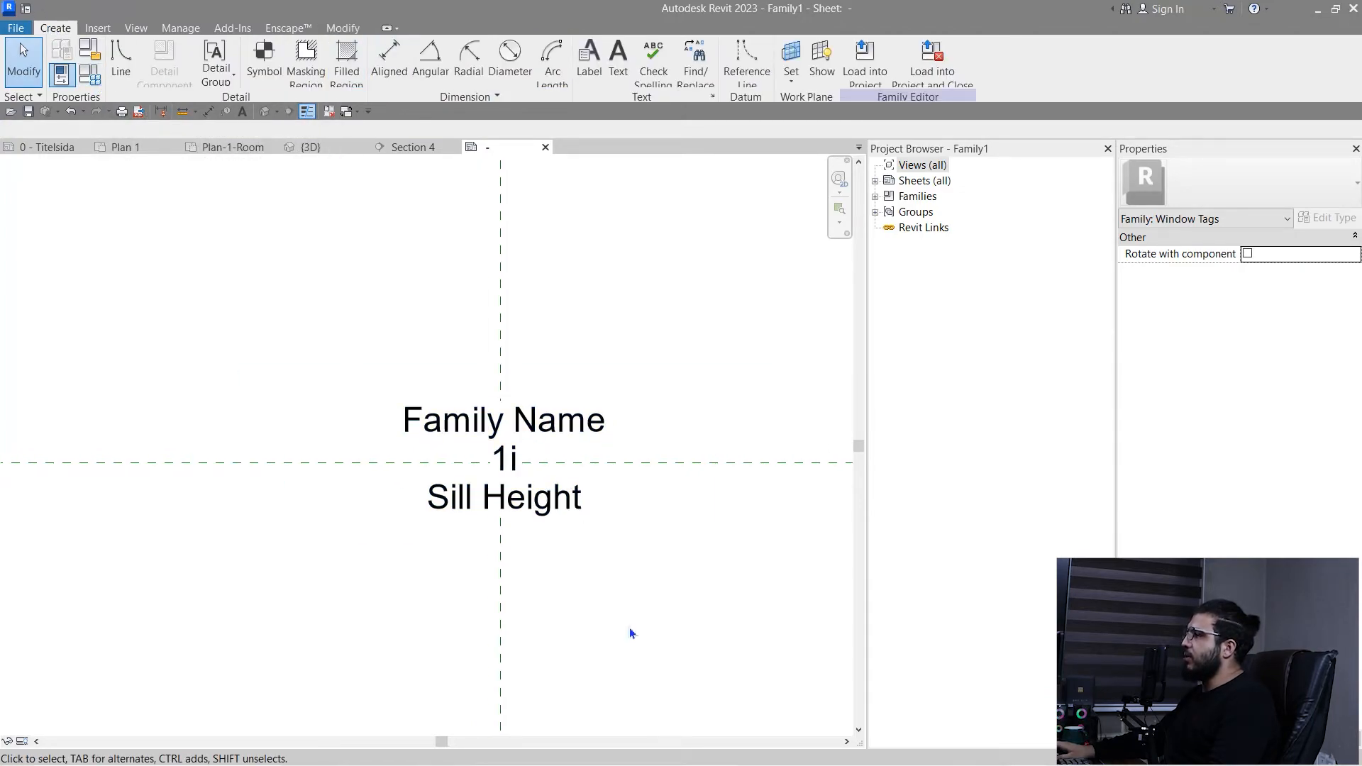
middle_drag(629, 632, 564, 546)
scroll(372, 364, up, 2)
click(119, 52)
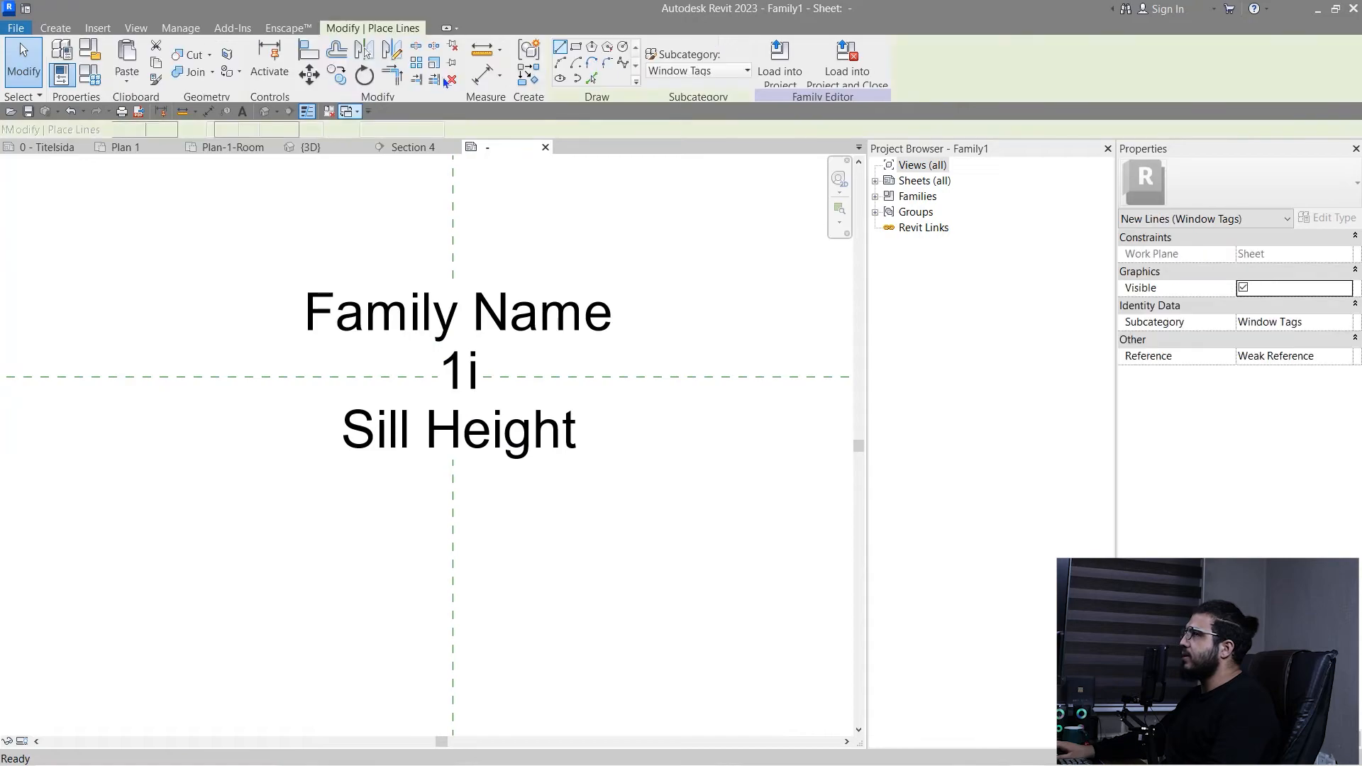
click(575, 49)
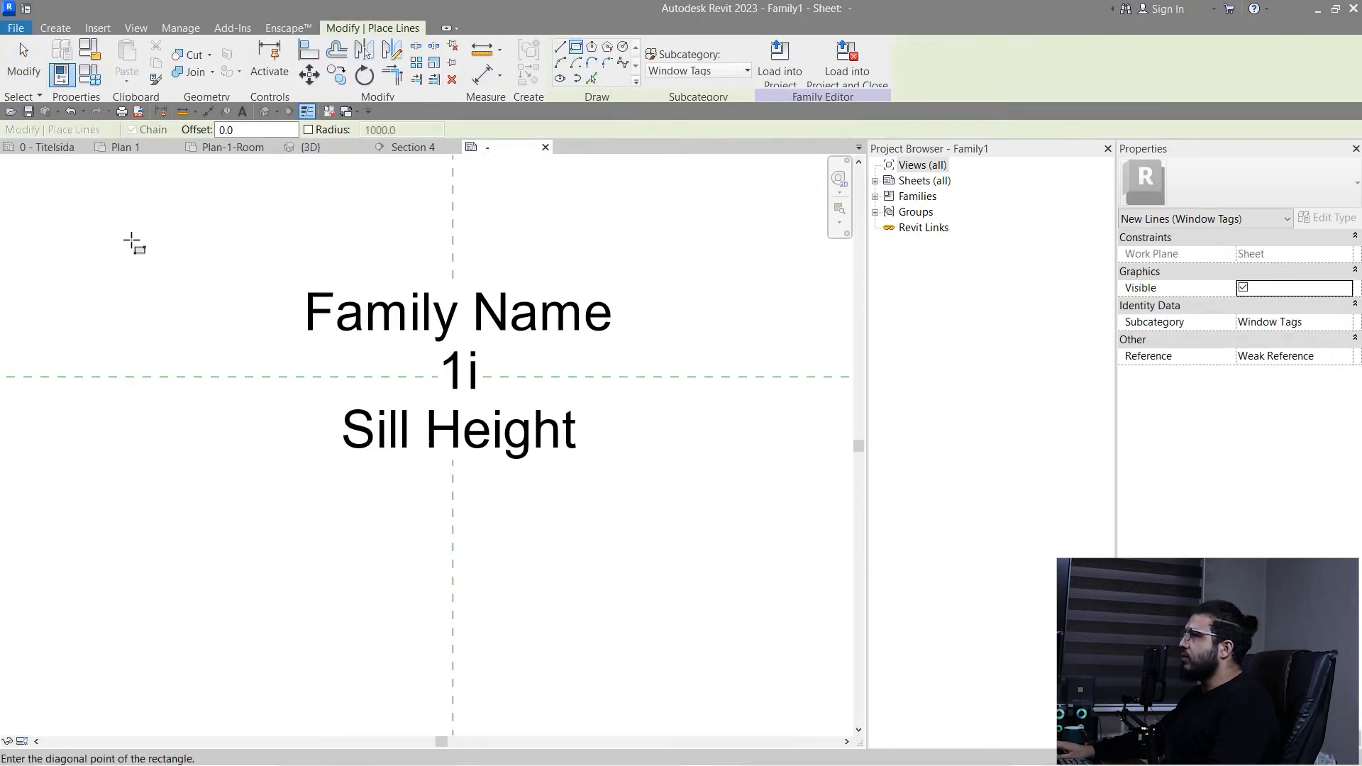
scroll(724, 528, down, 2)
middle_drag(742, 523, 624, 528)
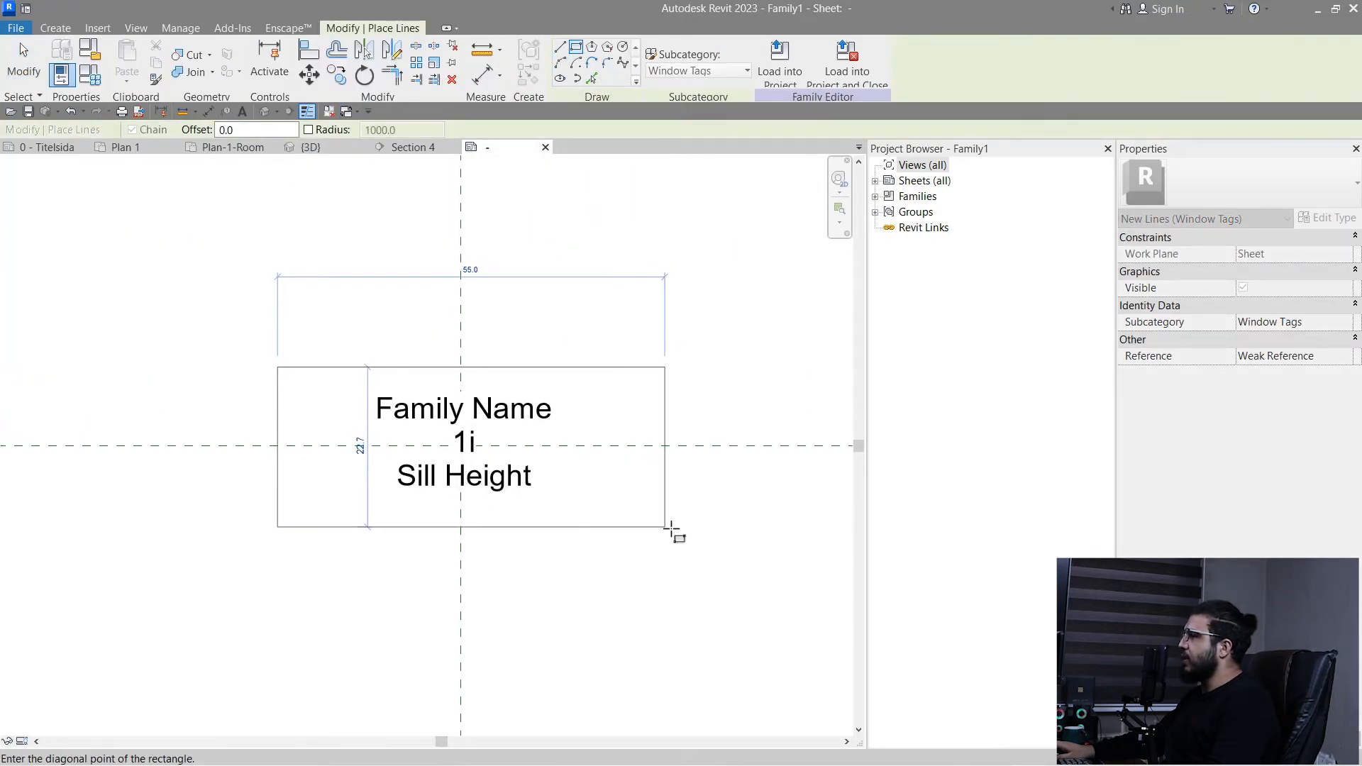
click(632, 527)
key(Escape)
key(Escape)
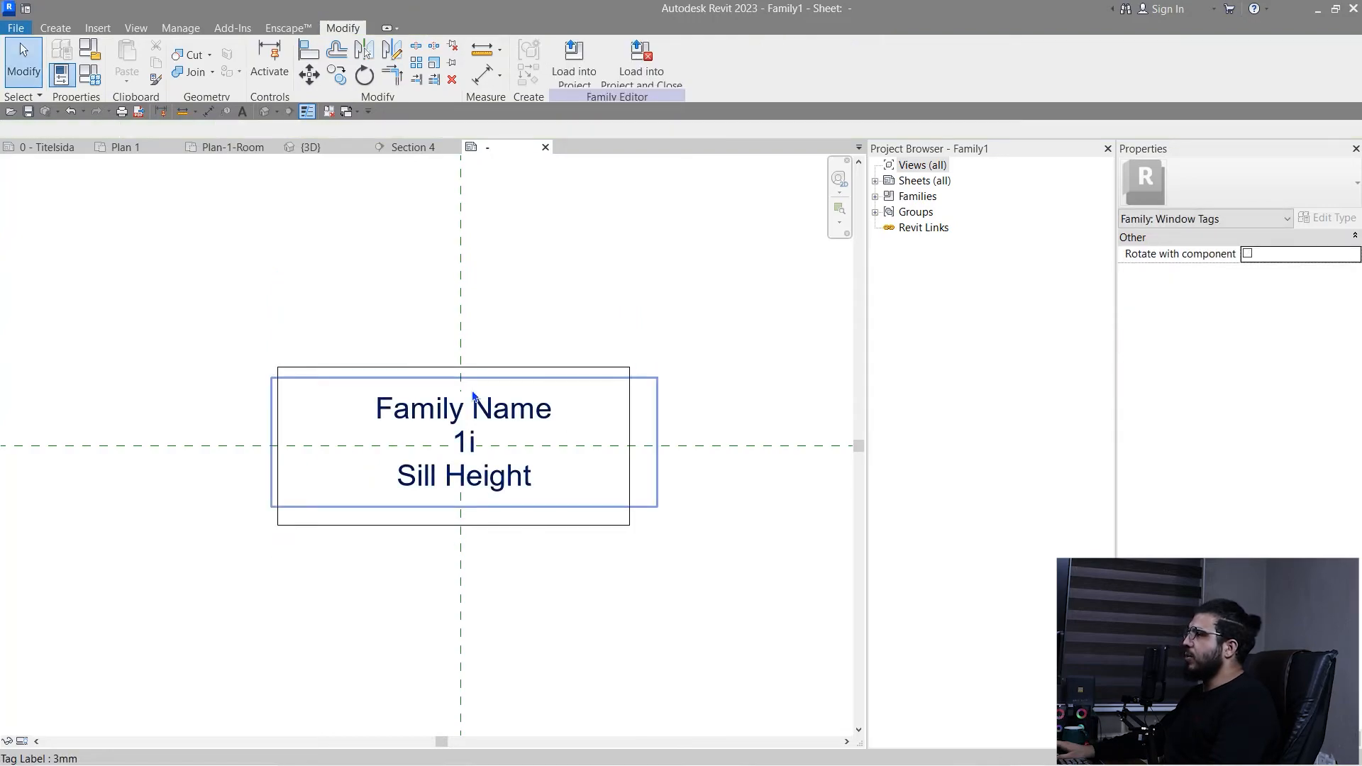
middle_drag(395, 624, 391, 577)
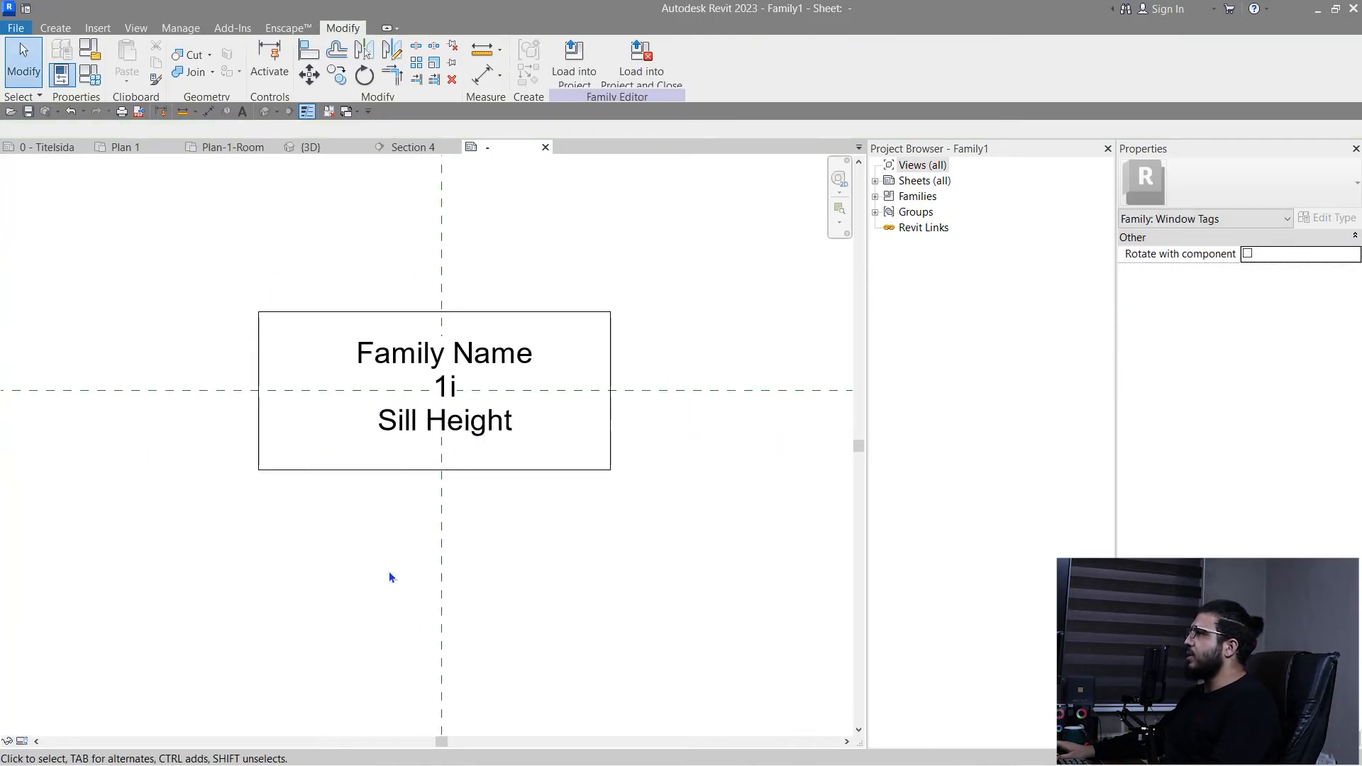
- Load the window tag family into the Final Main Building project and tag the exterior double window in Plan 1, with a leader
click(578, 74)
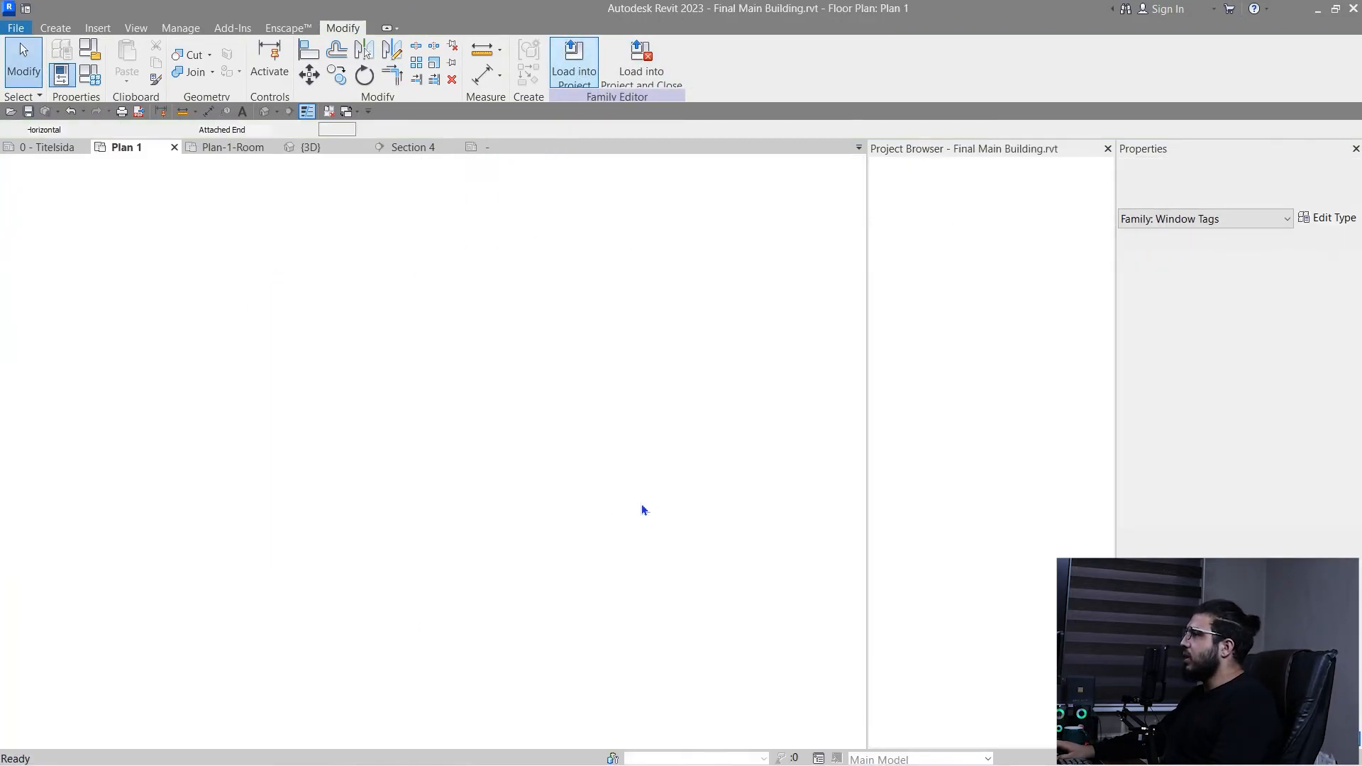
scroll(559, 537, up, 8)
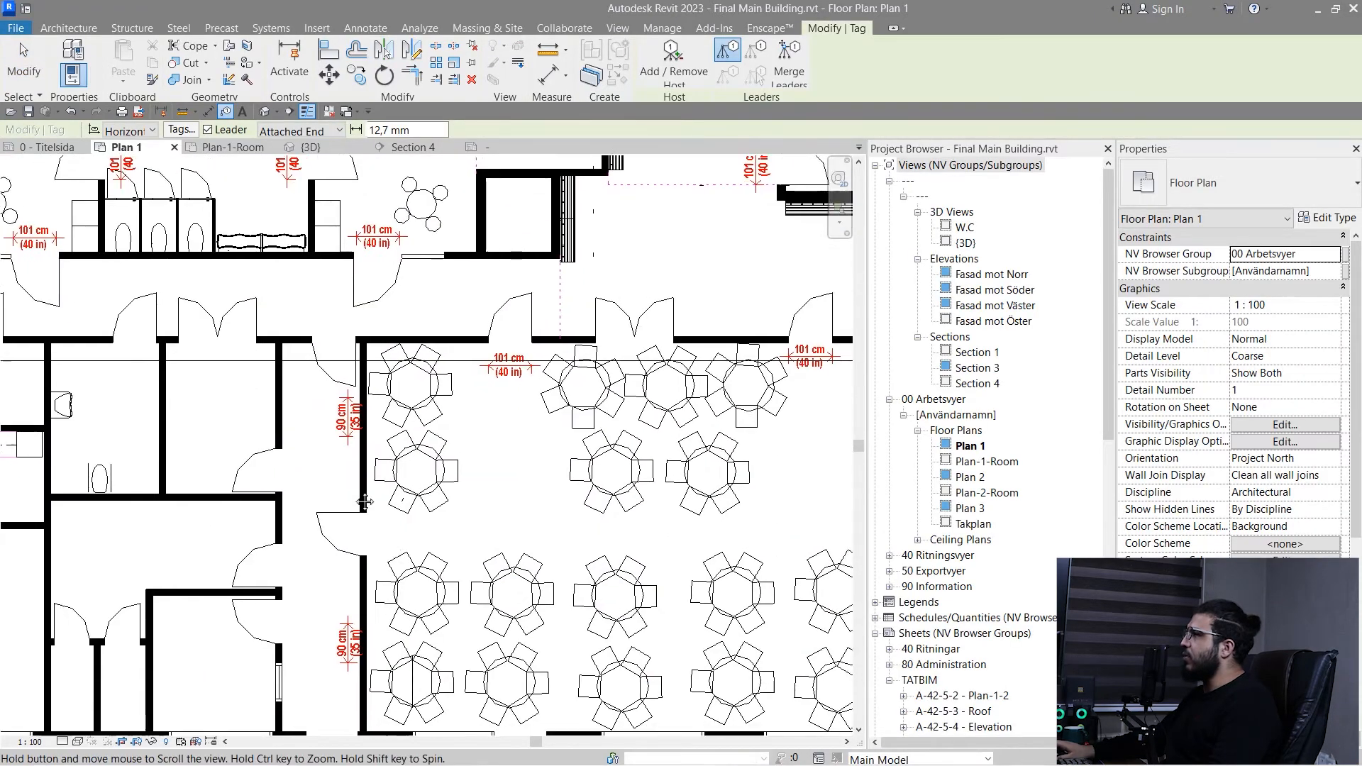
scroll(426, 561, up, 3)
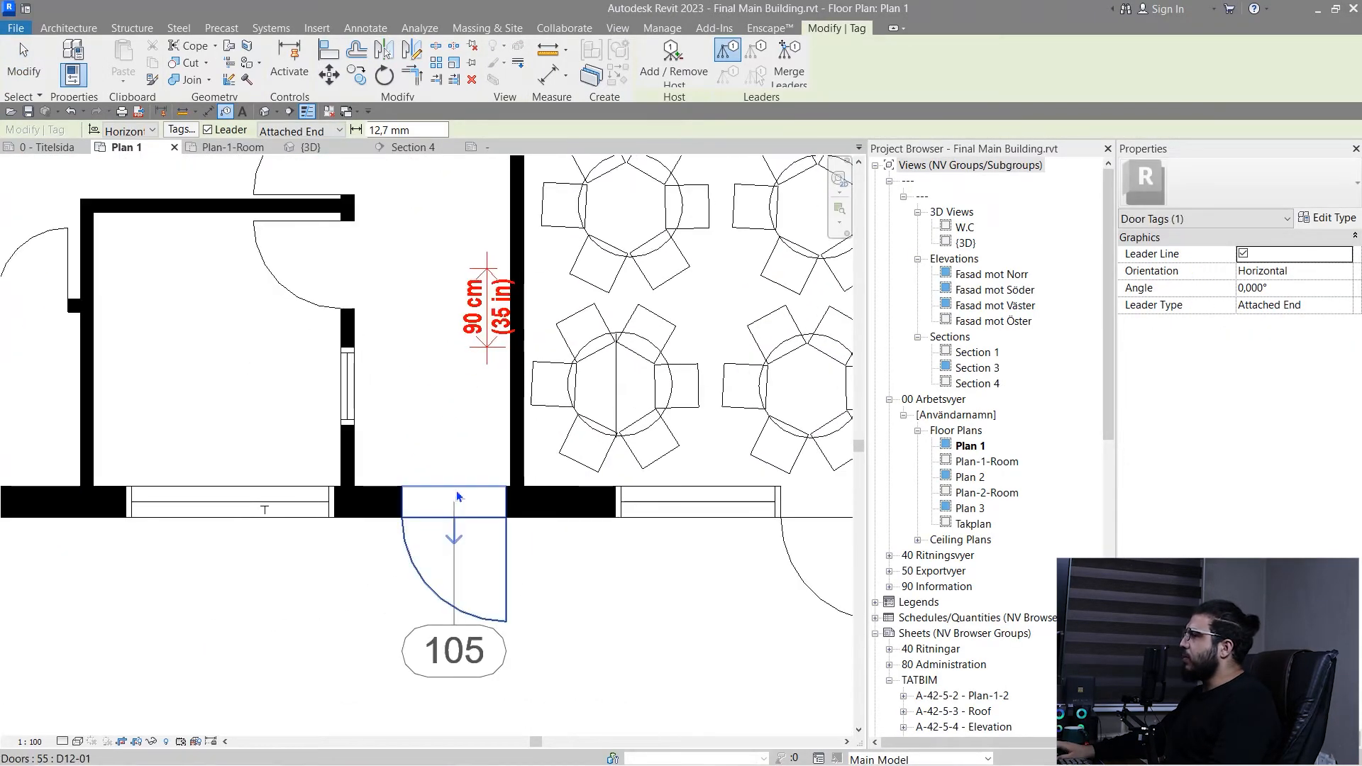
middle_drag(442, 535, 418, 488)
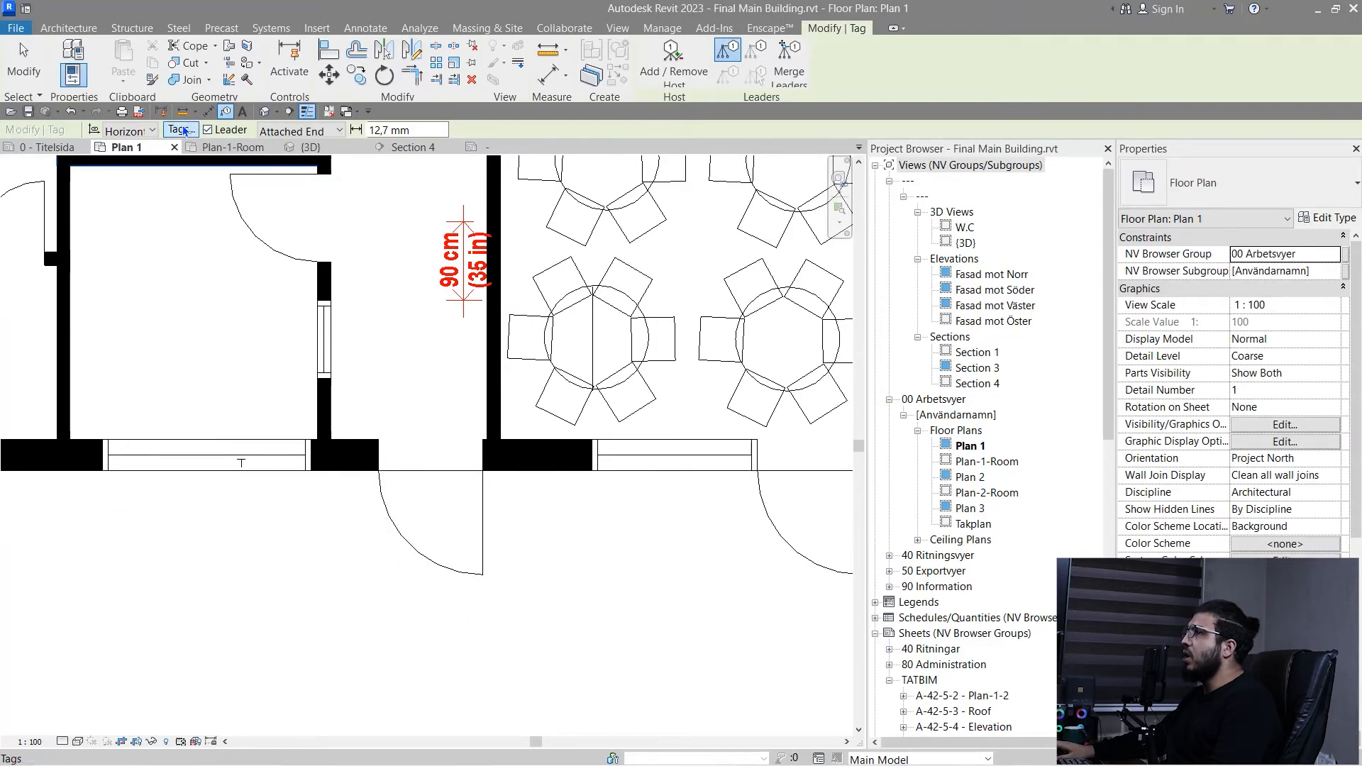
scroll(400, 499, down, 1)
scroll(401, 497, down, 2)
middle_drag(278, 578, 382, 445)
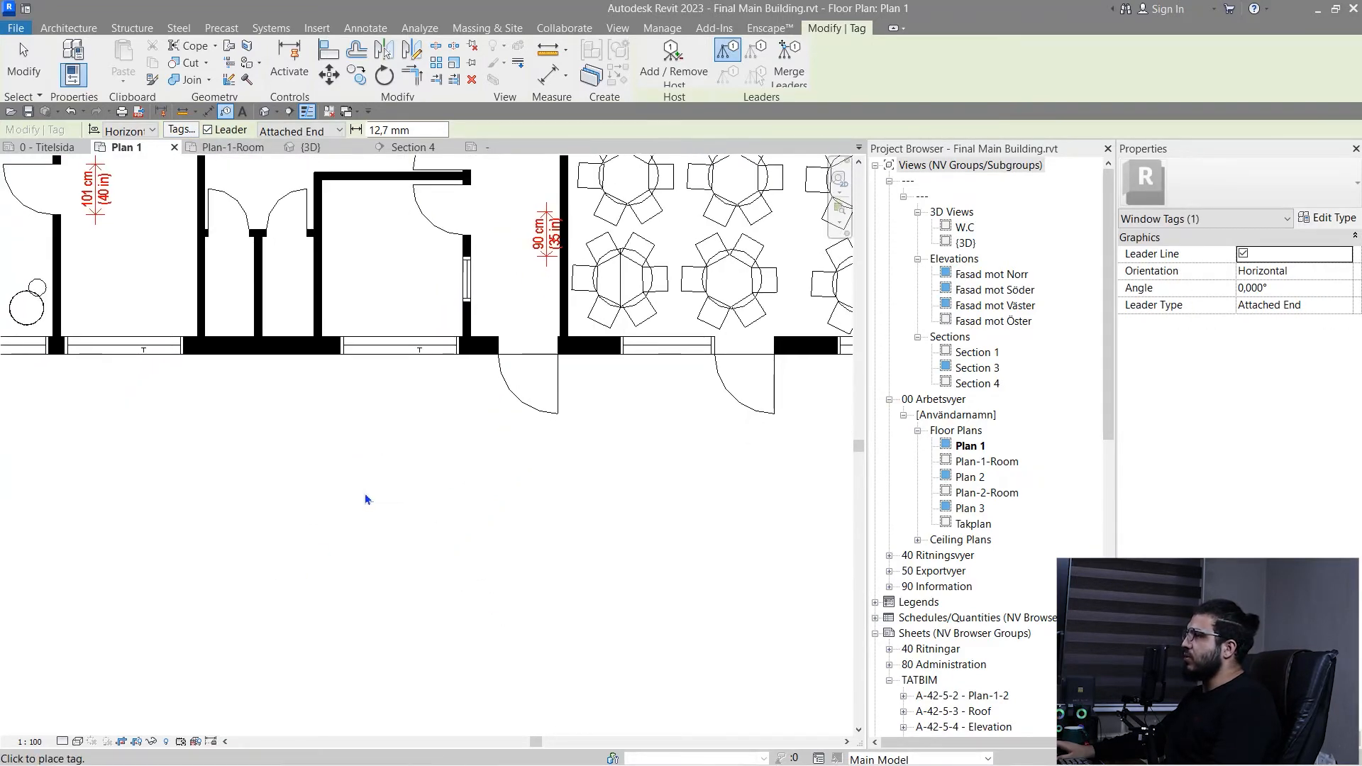
scroll(369, 472, up, 2)
click(415, 271)
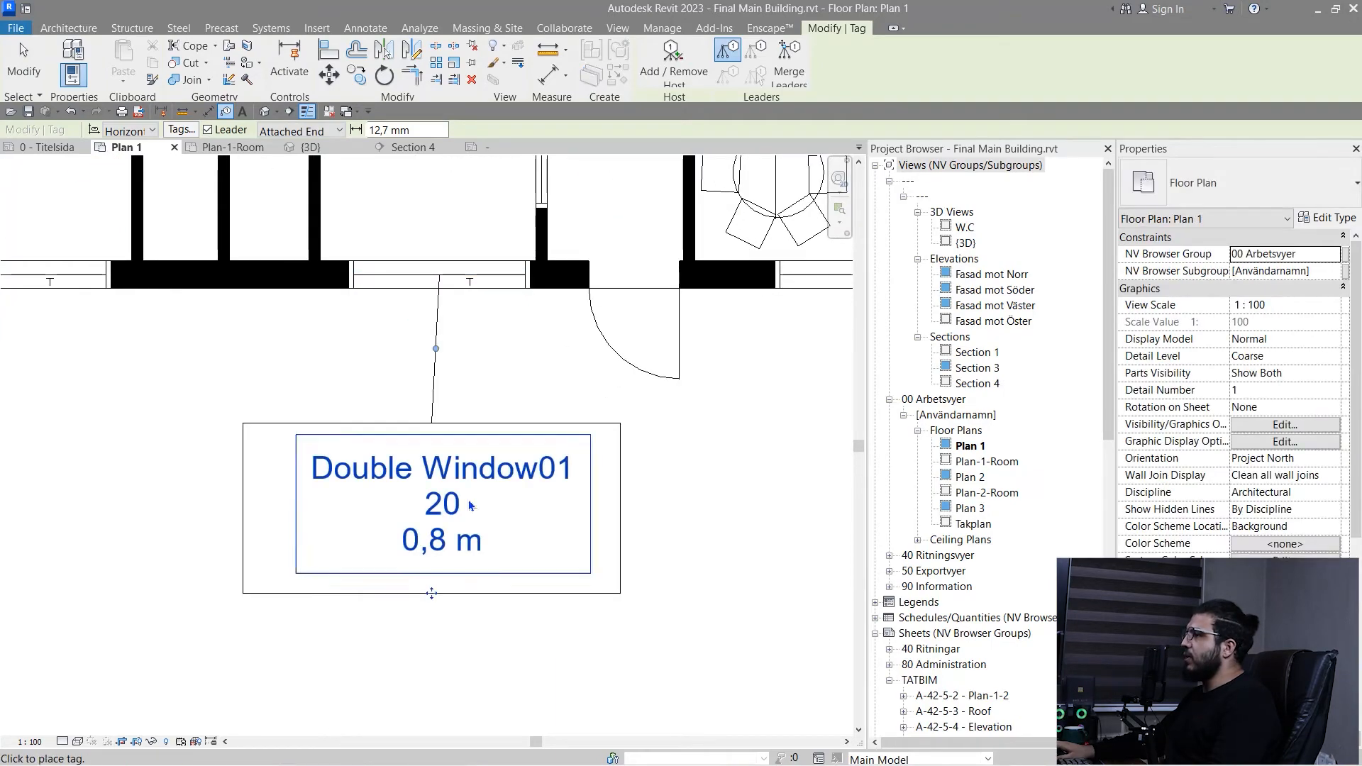
scroll(410, 556, up, 3)
key(Escape)
scroll(376, 526, down, 2)
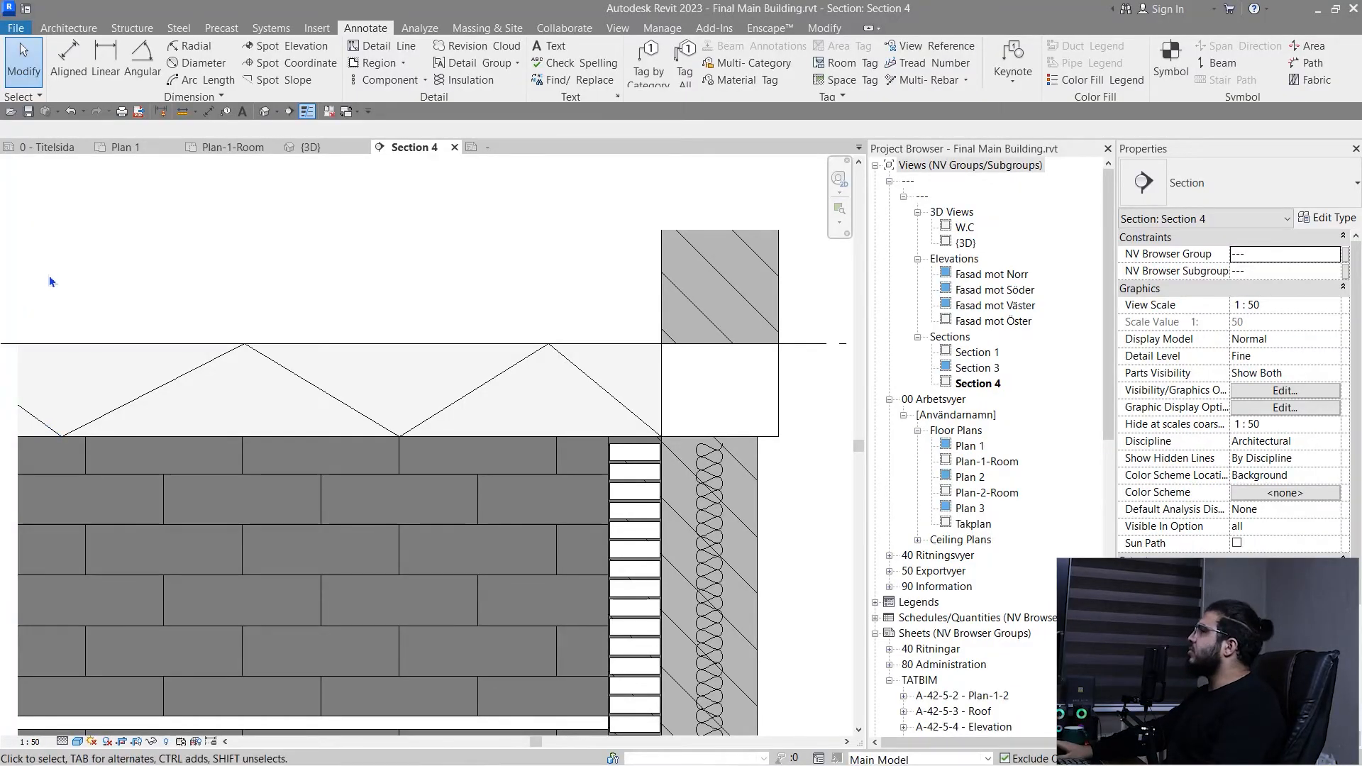
- Examine the floor types available for the YV 35CM floor in Section 4
middle_drag(382, 388, 458, 451)
scroll(674, 305, down, 1)
middle_drag(640, 392, 550, 390)
click(523, 393)
click(1160, 193)
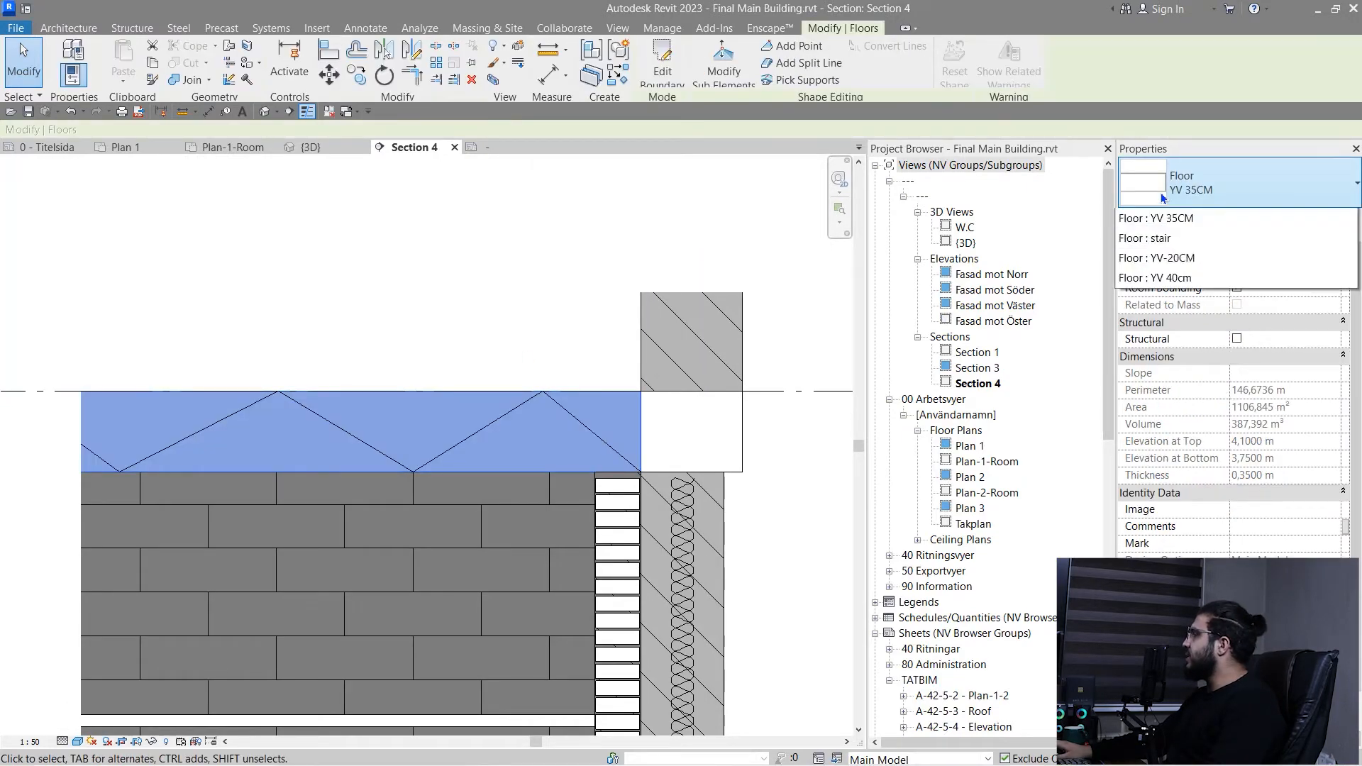
key(Escape)
- Start the Material Tag command in Section 4 and load the M_Material Tag.rfa family from the Architectural folder
scroll(539, 317, down, 4)
middle_drag(614, 713, 526, 367)
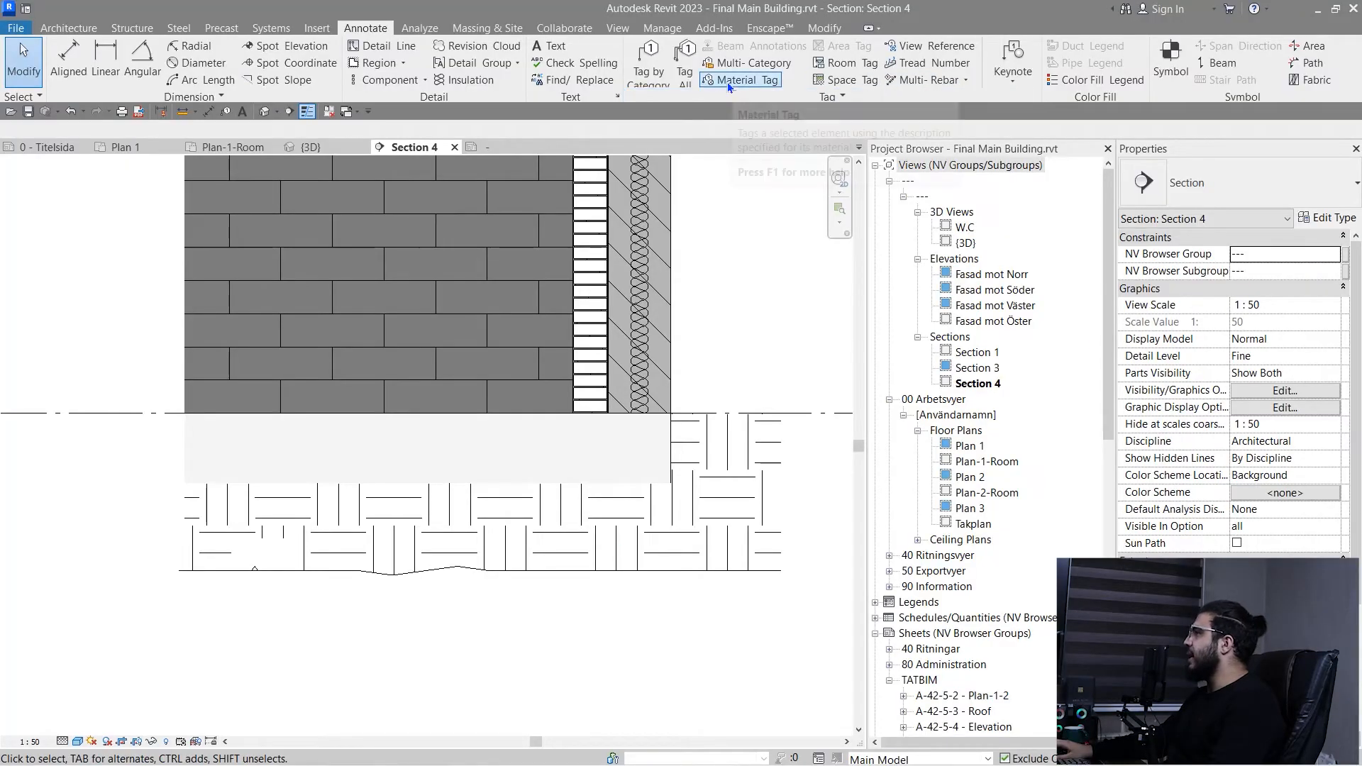
click(727, 81)
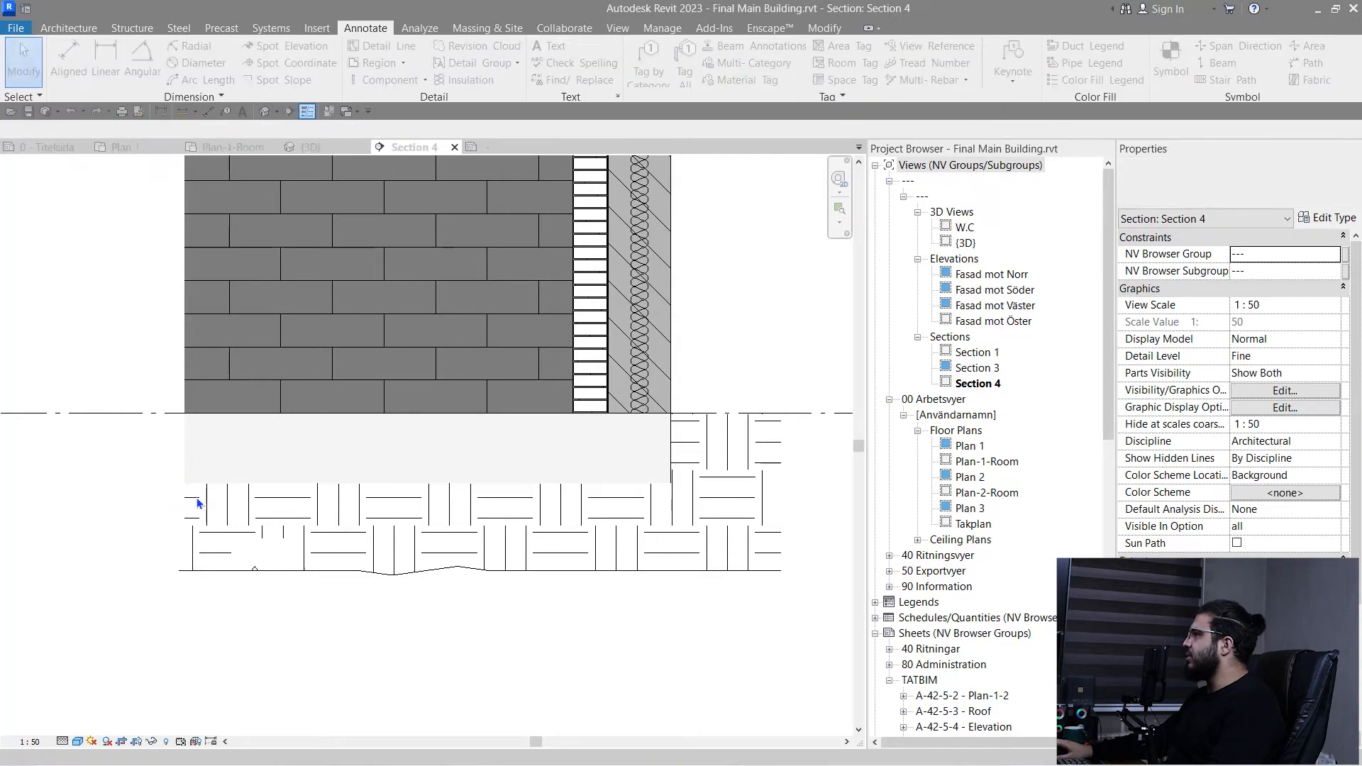
click(735, 403)
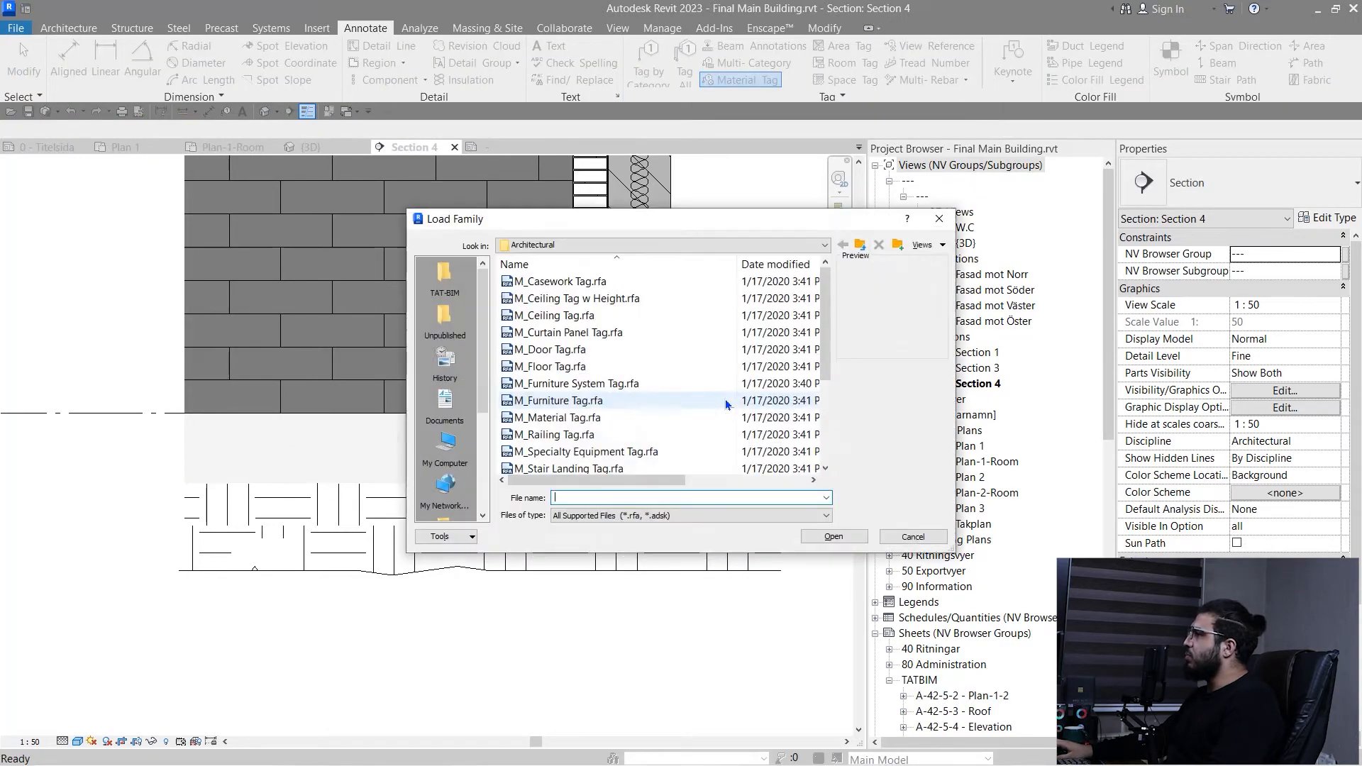
scroll(615, 377, down, 1)
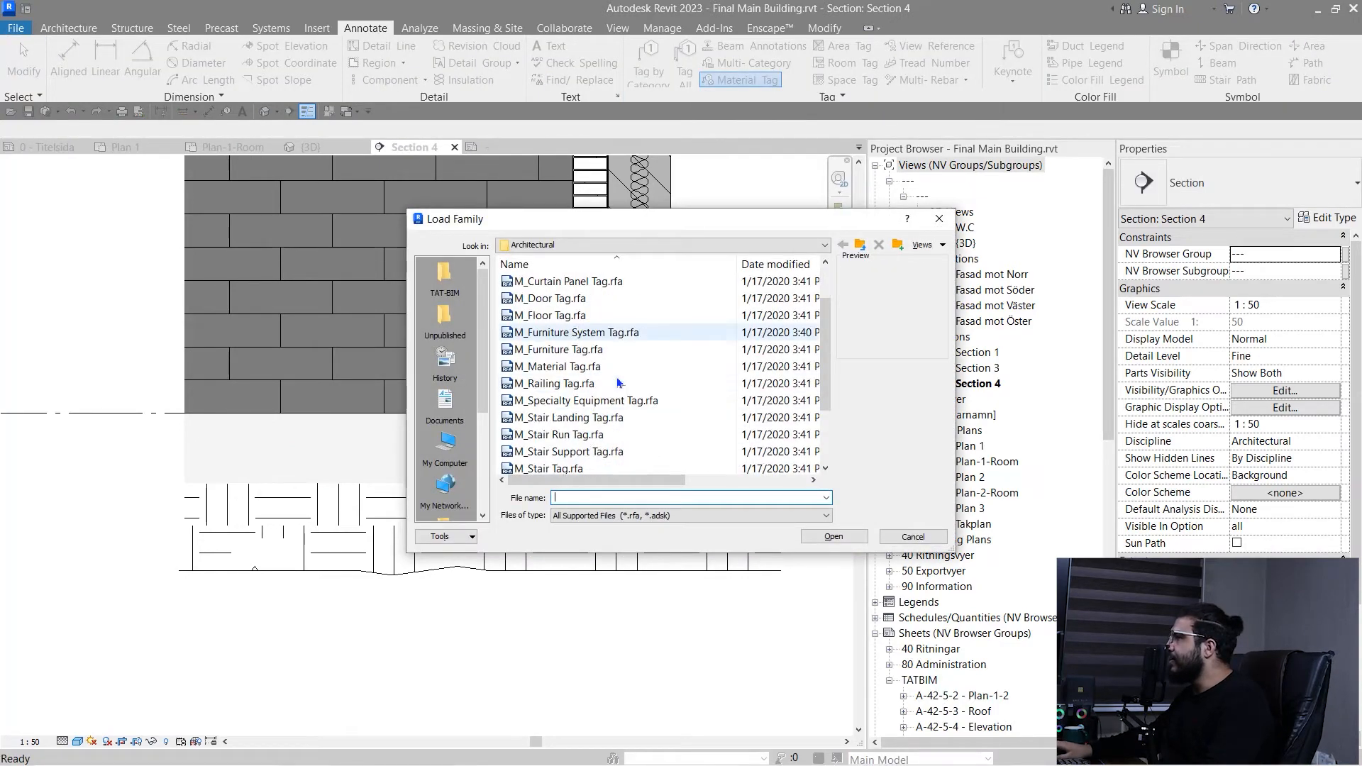
click(615, 368)
click(833, 537)
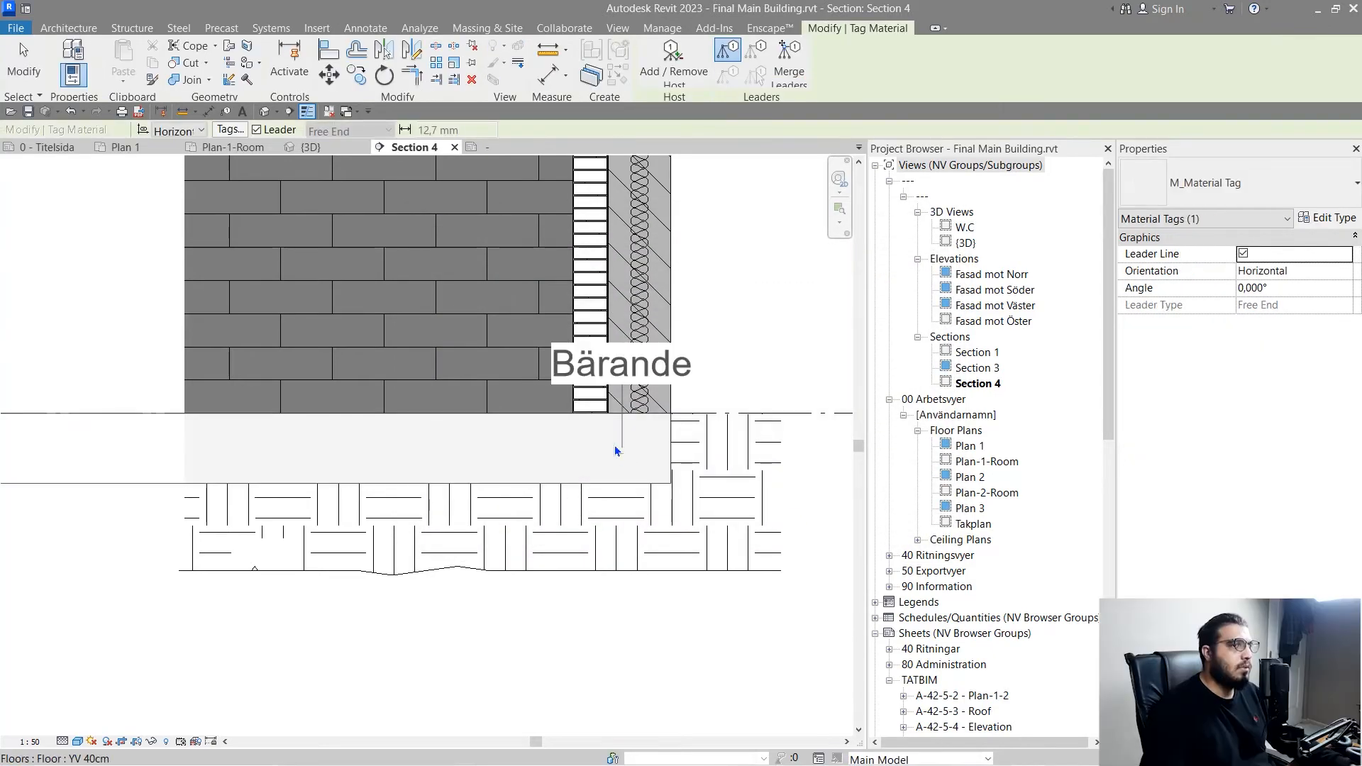
- Tag the material of the YV 40cm ground floor slab, placing the tag outside the building with a bent leader
scroll(255, 487, up, 3)
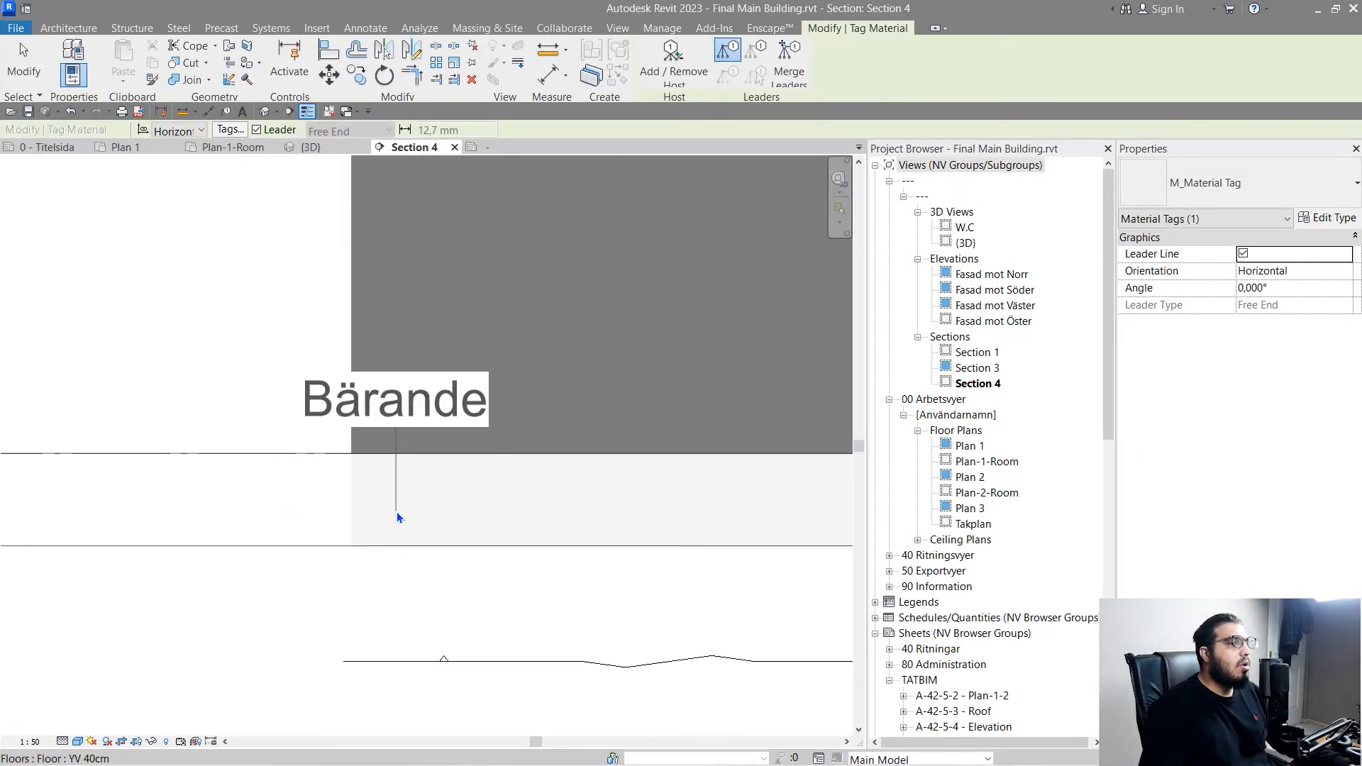
click(397, 510)
middle_drag(219, 395, 440, 355)
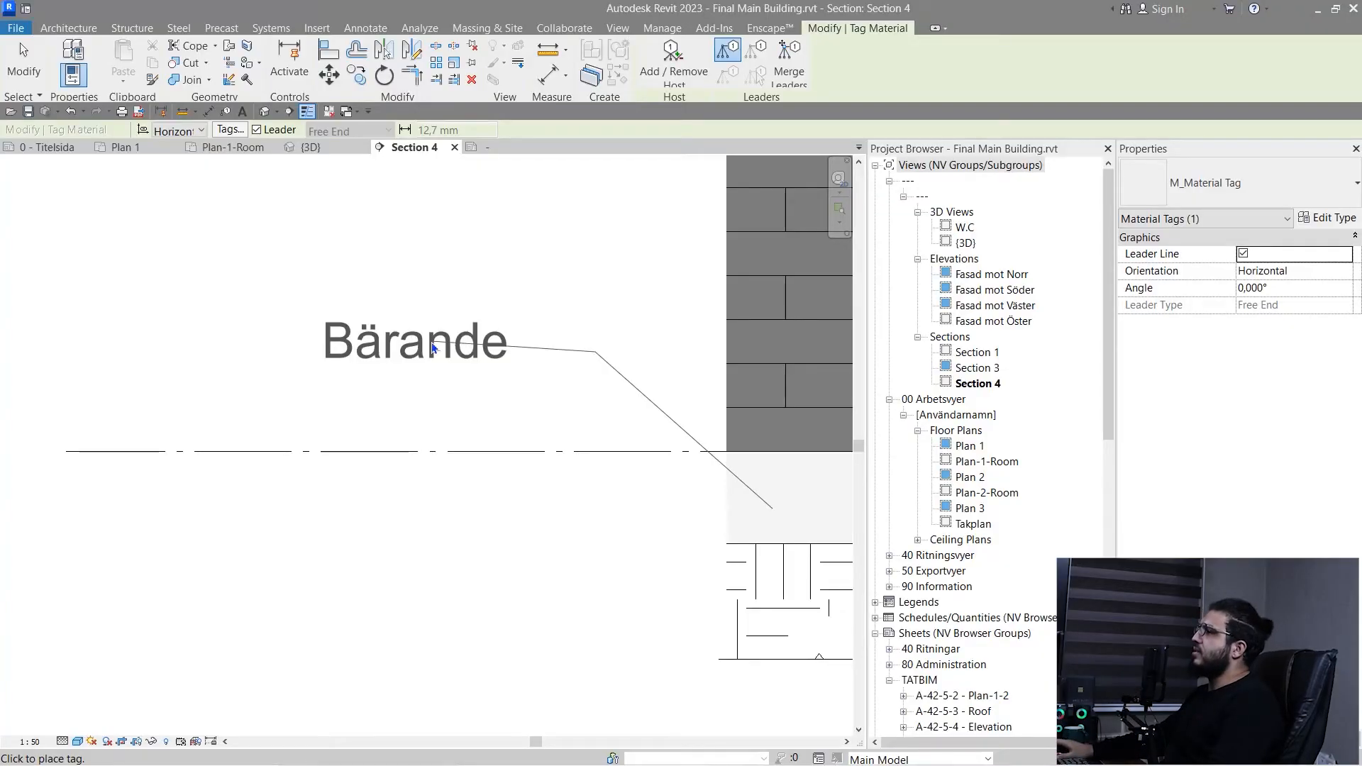
click(457, 353)
scroll(489, 495, down, 5)
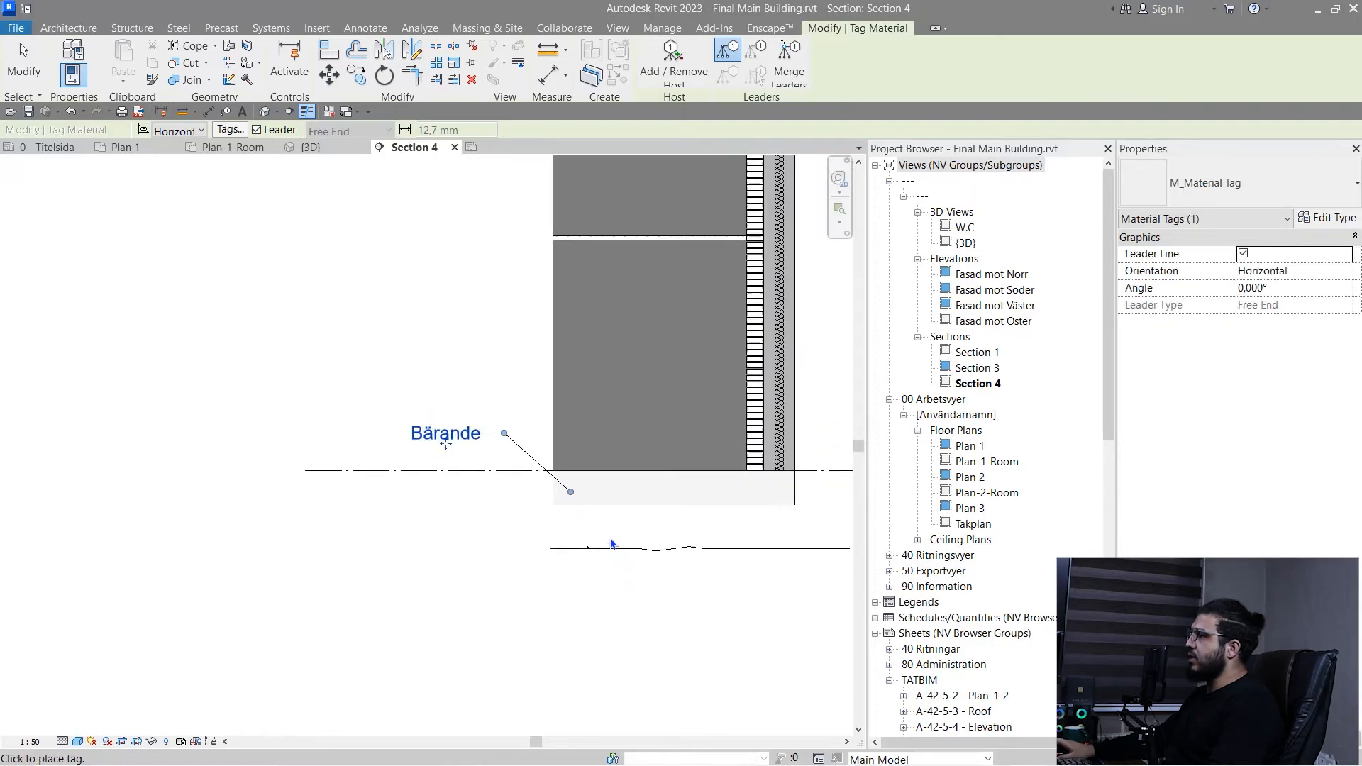
- Tag the material of the IV-320 brick wall, placing its tag with leader above the floor slab's tag
scroll(611, 540, up, 3)
mouse_move(556, 417)
middle_down()
mouse_move(476, 590)
mouse_move(502, 691)
middle_up()
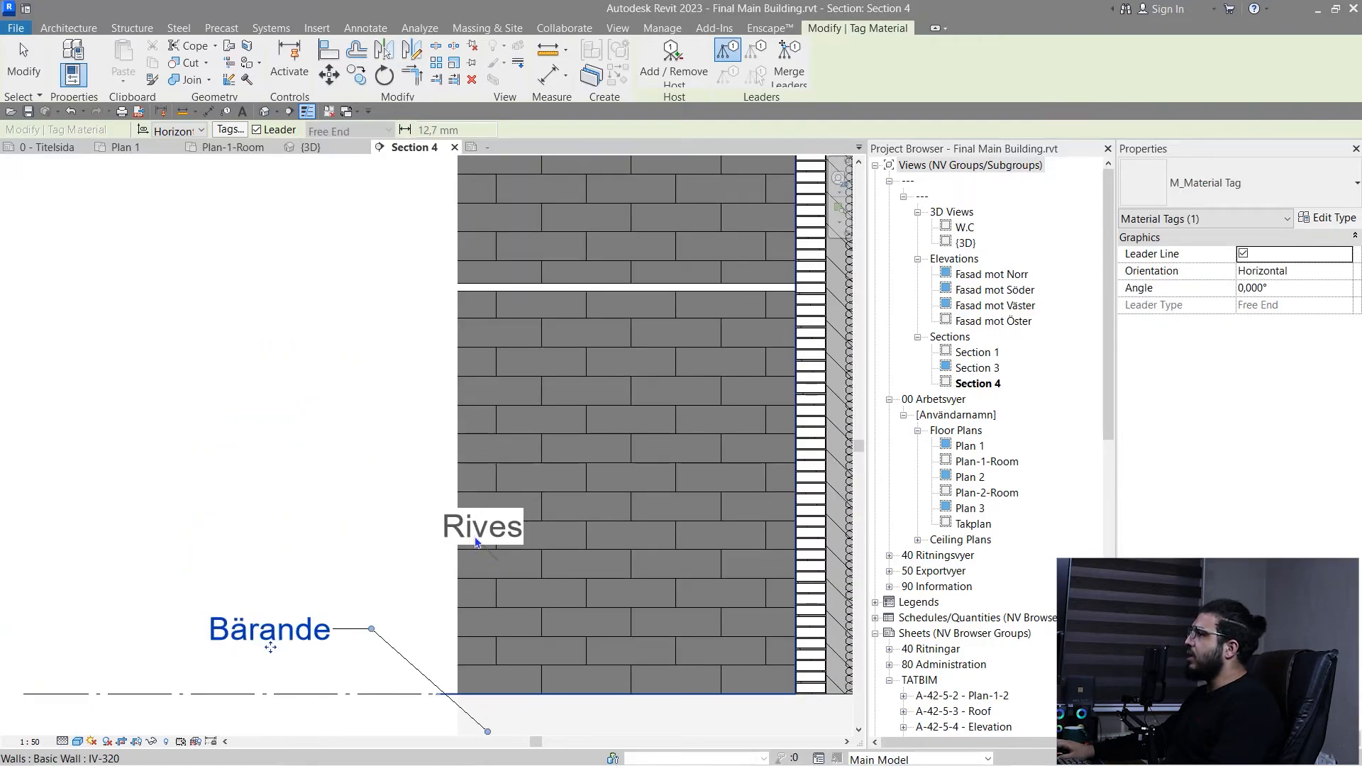
click(265, 486)
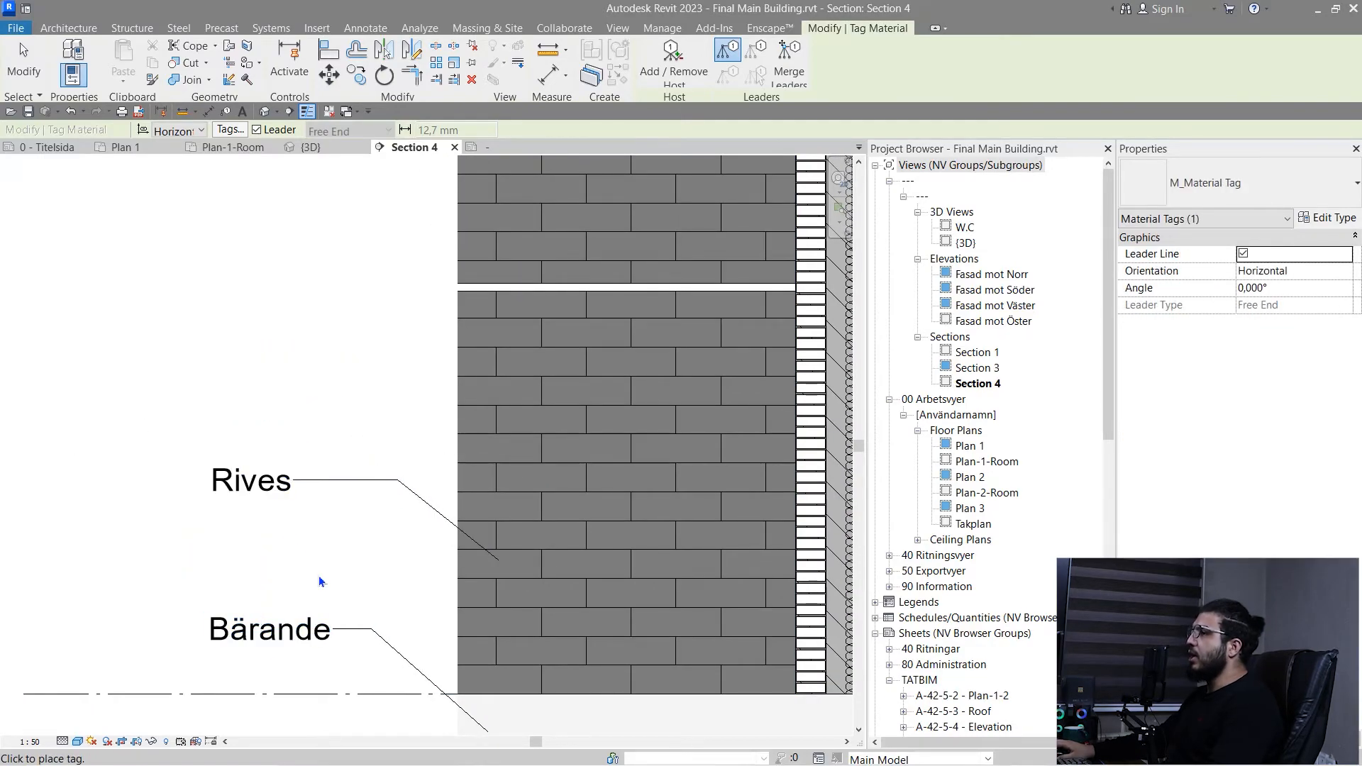
key(Escape)
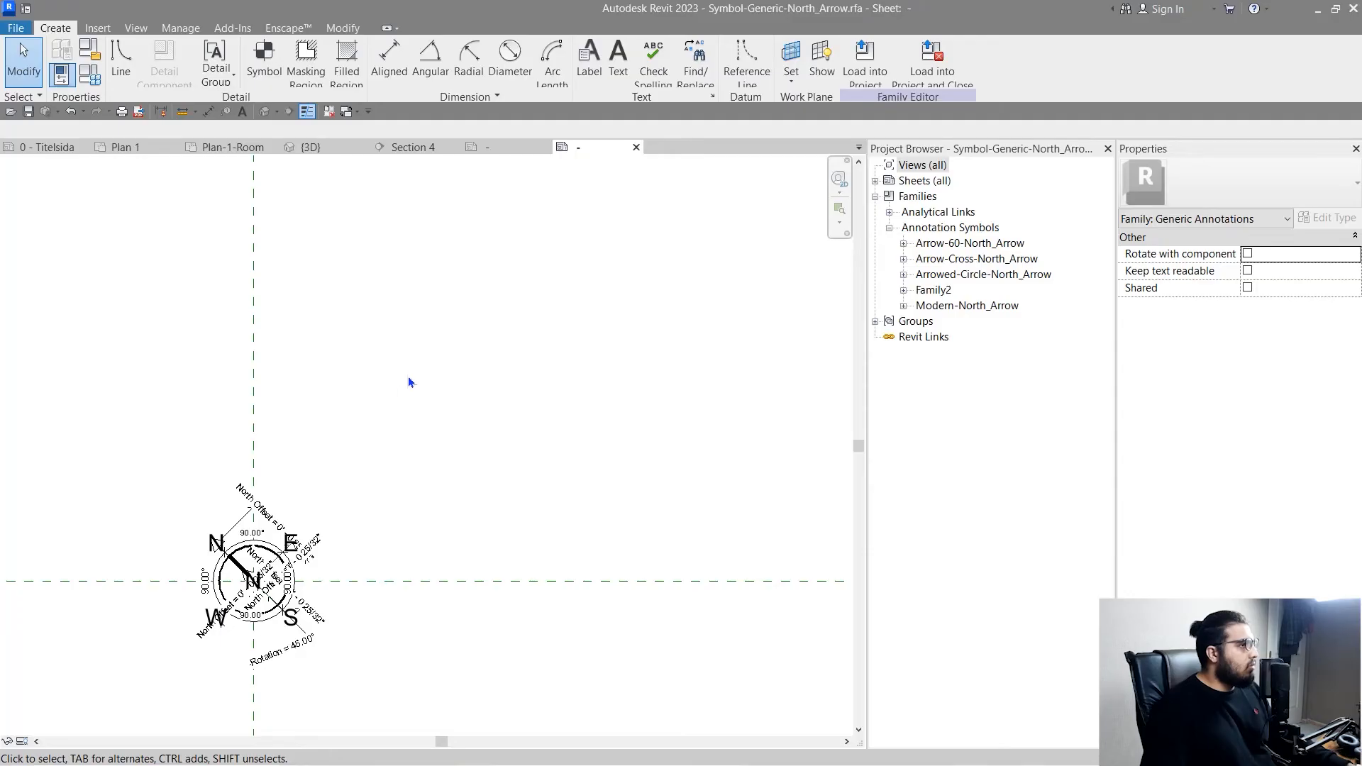
- Load the Symbol-Generic-North_Arrow family into the Final Main Building project and dismiss the save reminder
middle_drag(408, 378, 563, 335)
scroll(397, 411, up, 2)
middle_drag(498, 379, 526, 553)
click(867, 65)
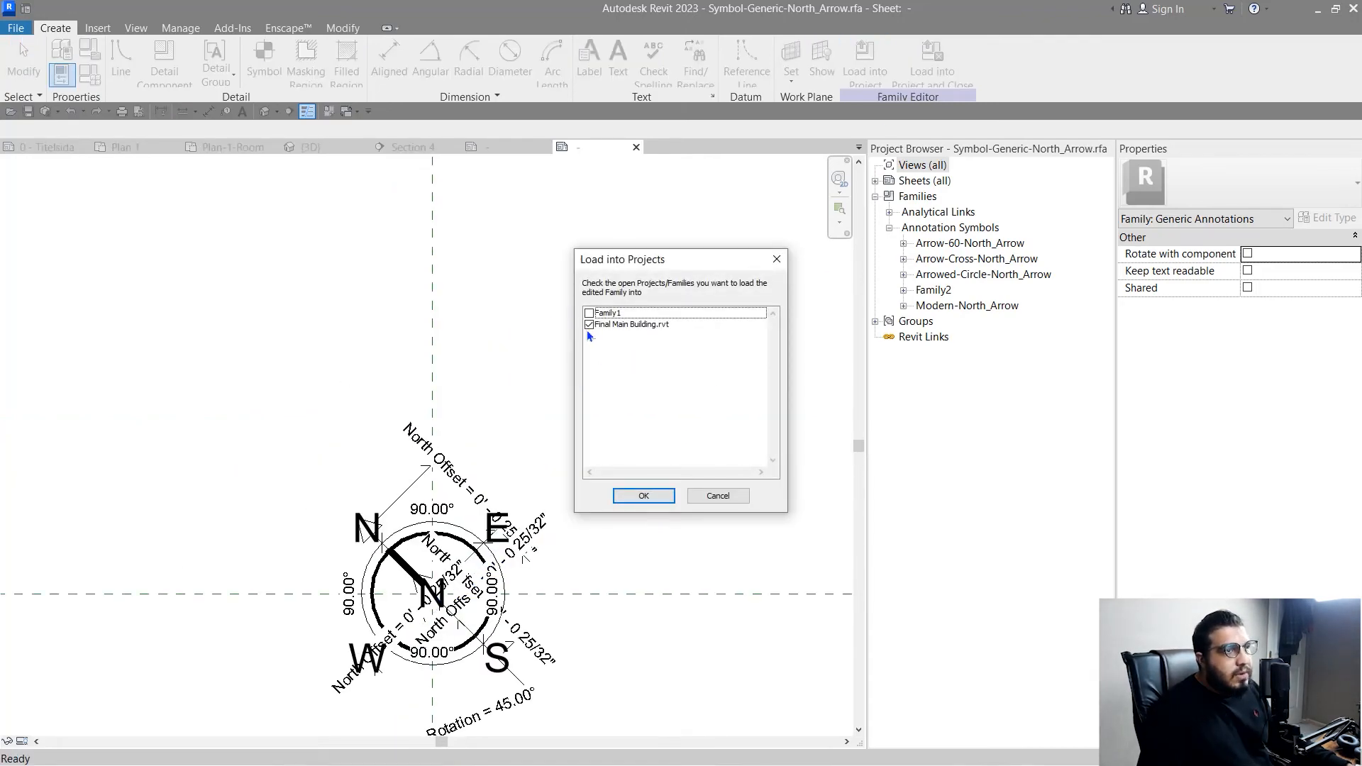
click(644, 496)
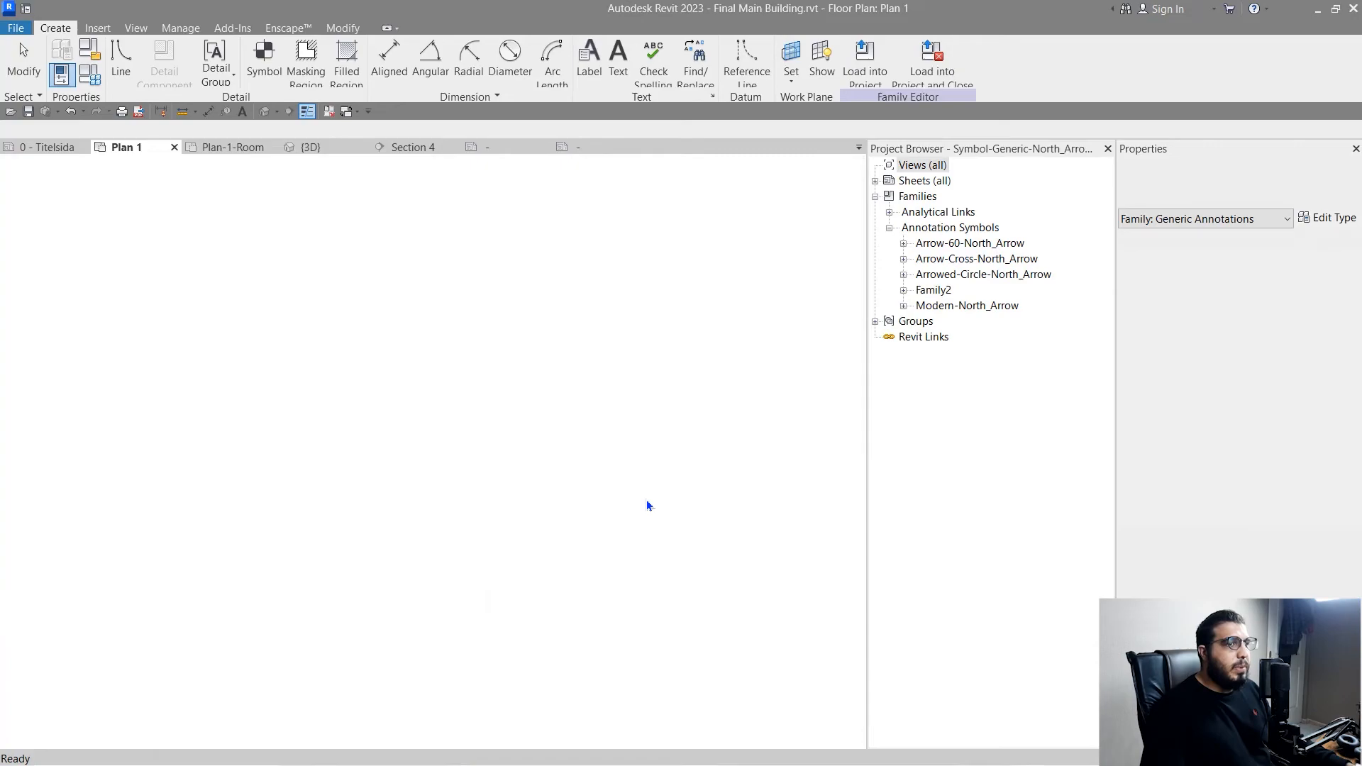
click(756, 448)
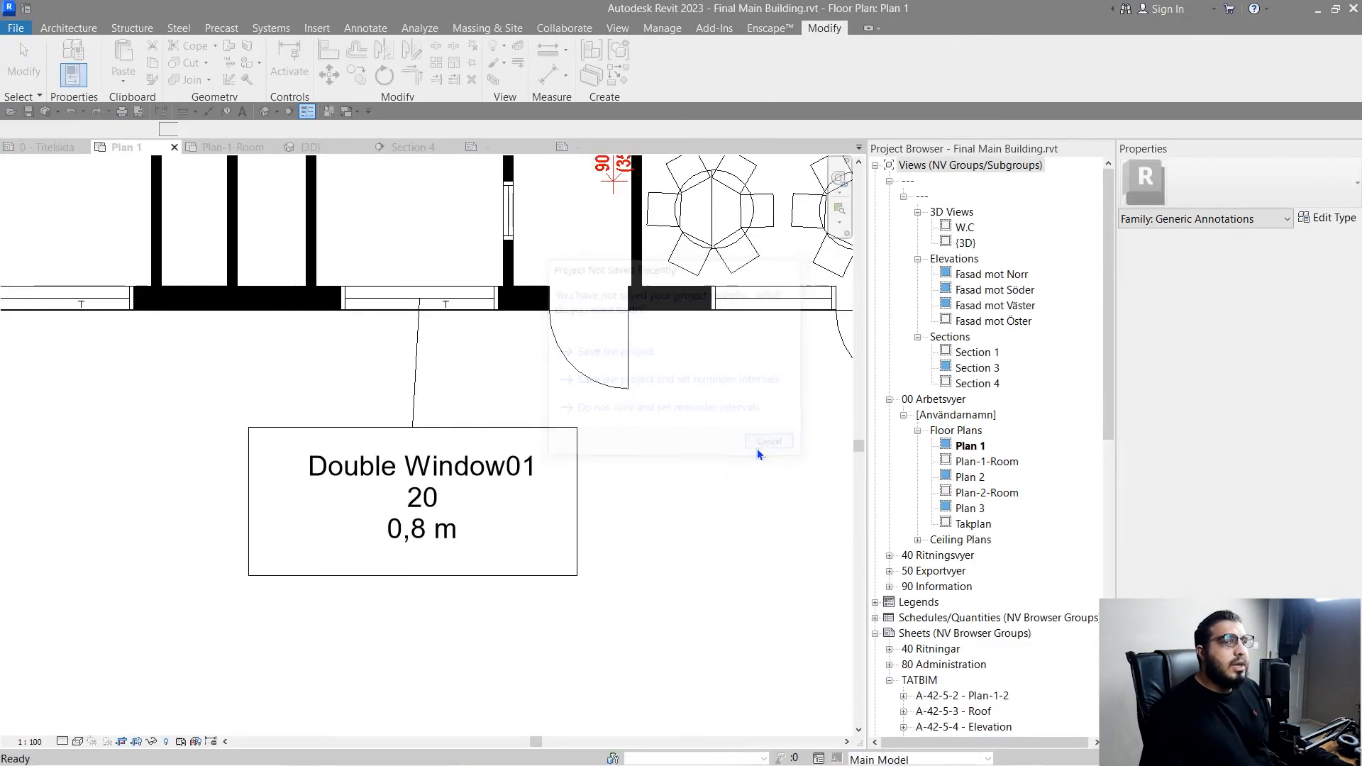
- Place a Minimal North Arrow 1 symbol outside the building, above its upper wall in Plan 1
scroll(717, 468, down, 5)
scroll(404, 638, up, 8)
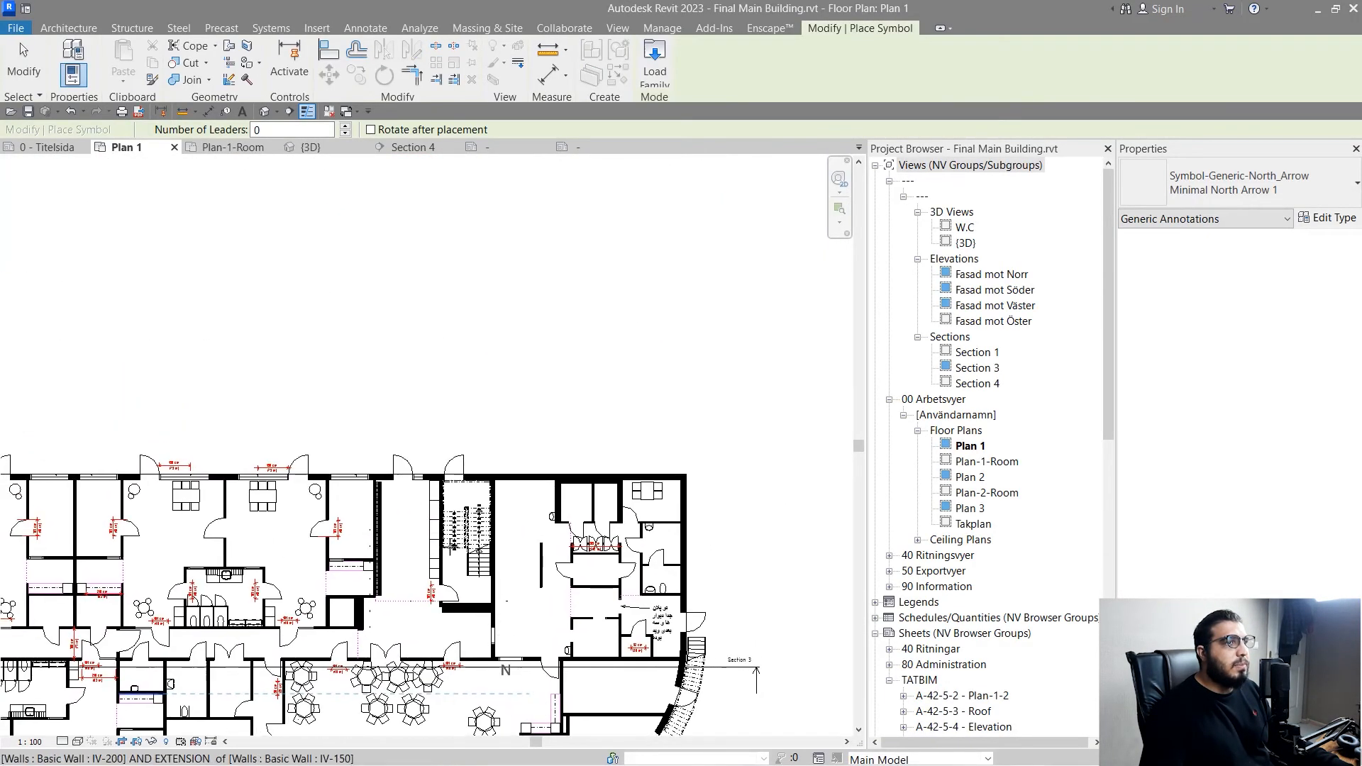
click(459, 437)
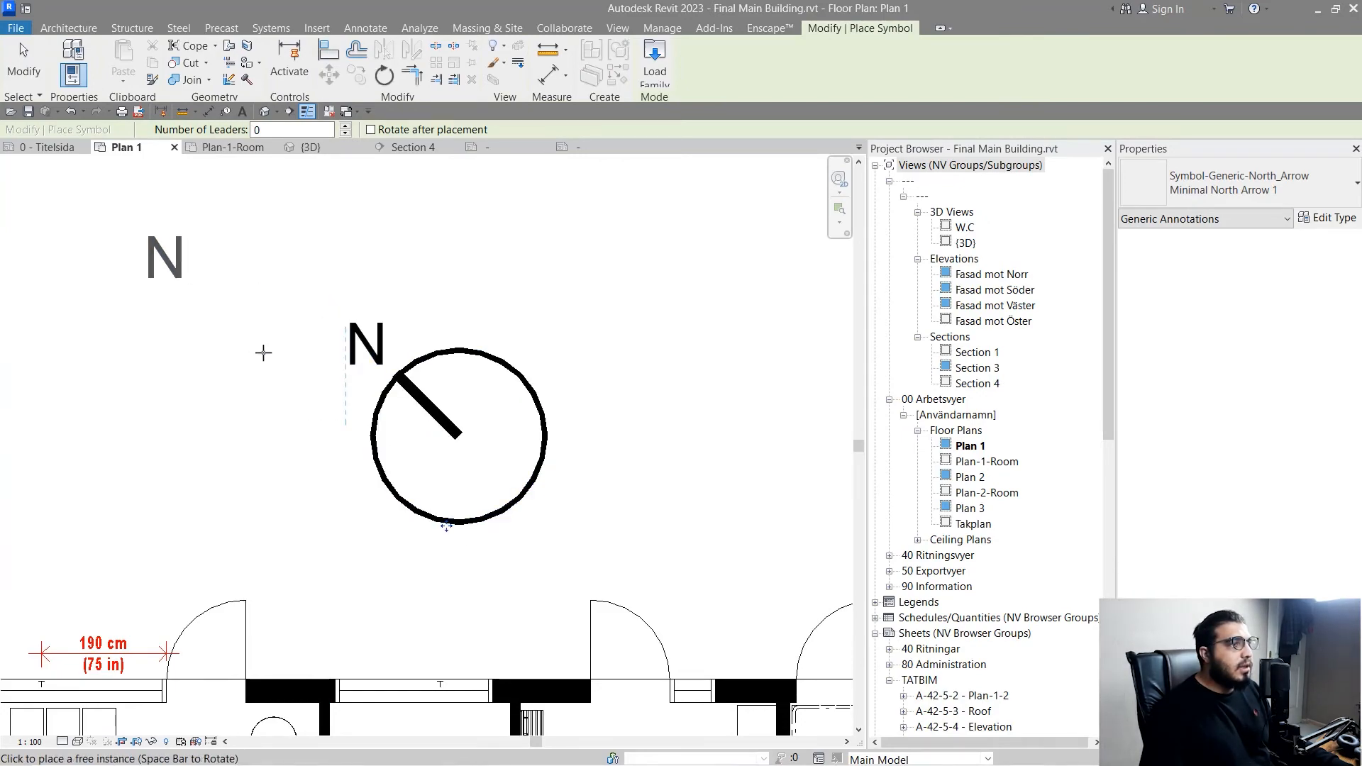
key(Escape)
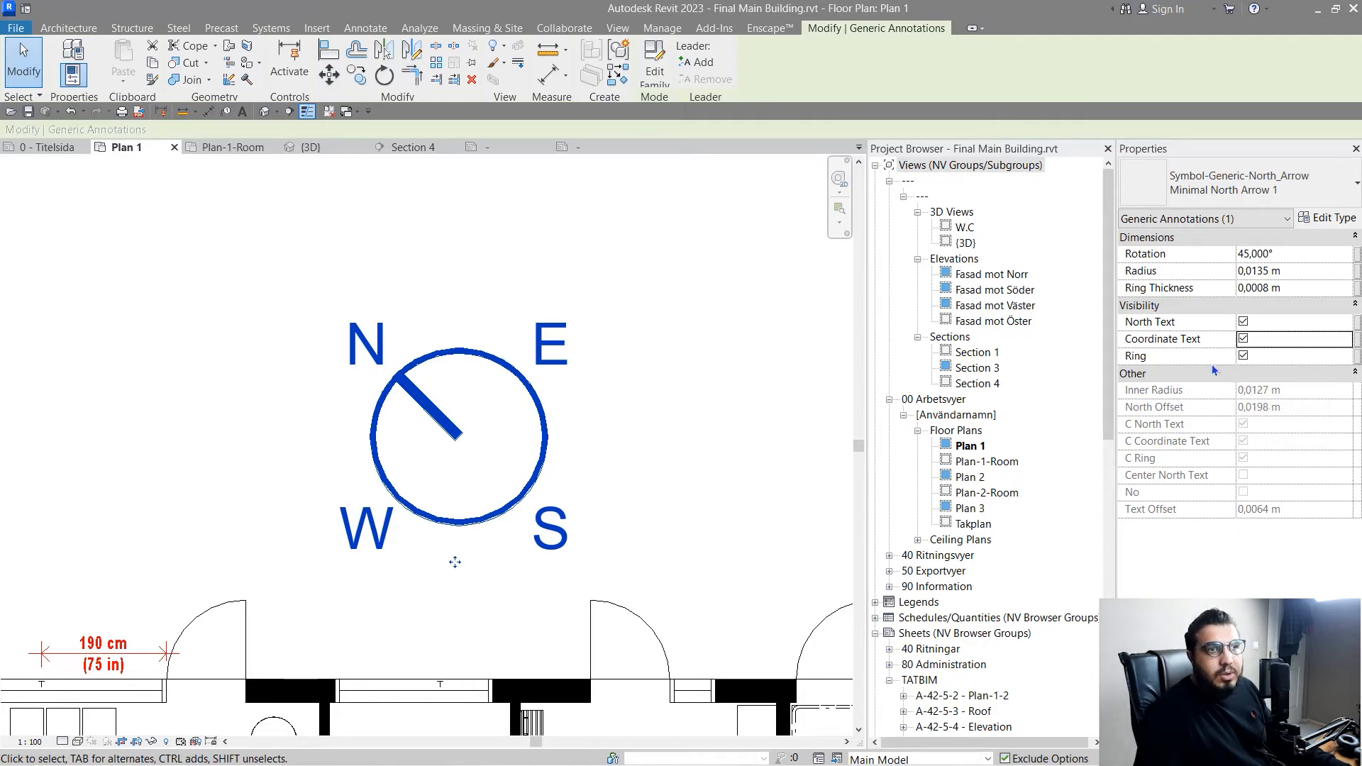
- Set the north arrow's rotation to 0°, with its coordinate text and ring shown
click(1243, 356)
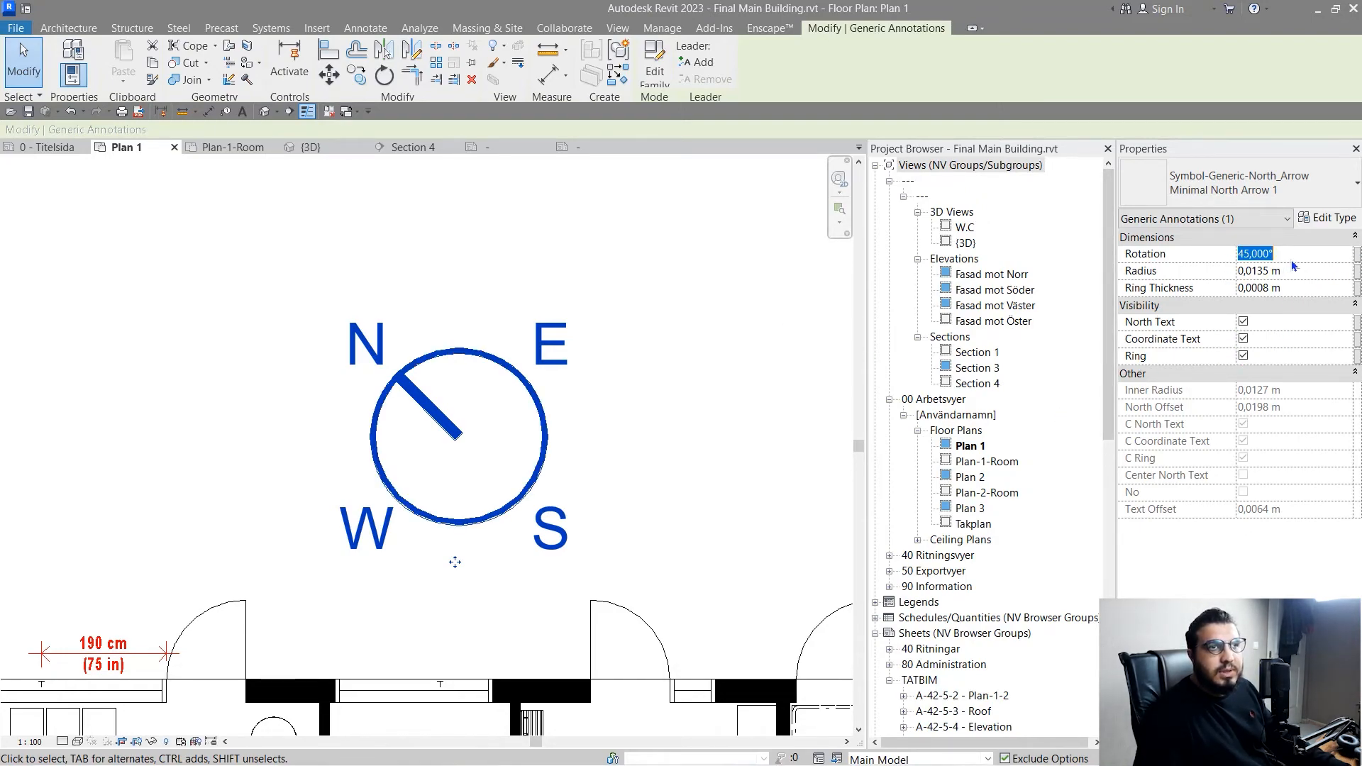
text(0)
key(Return)
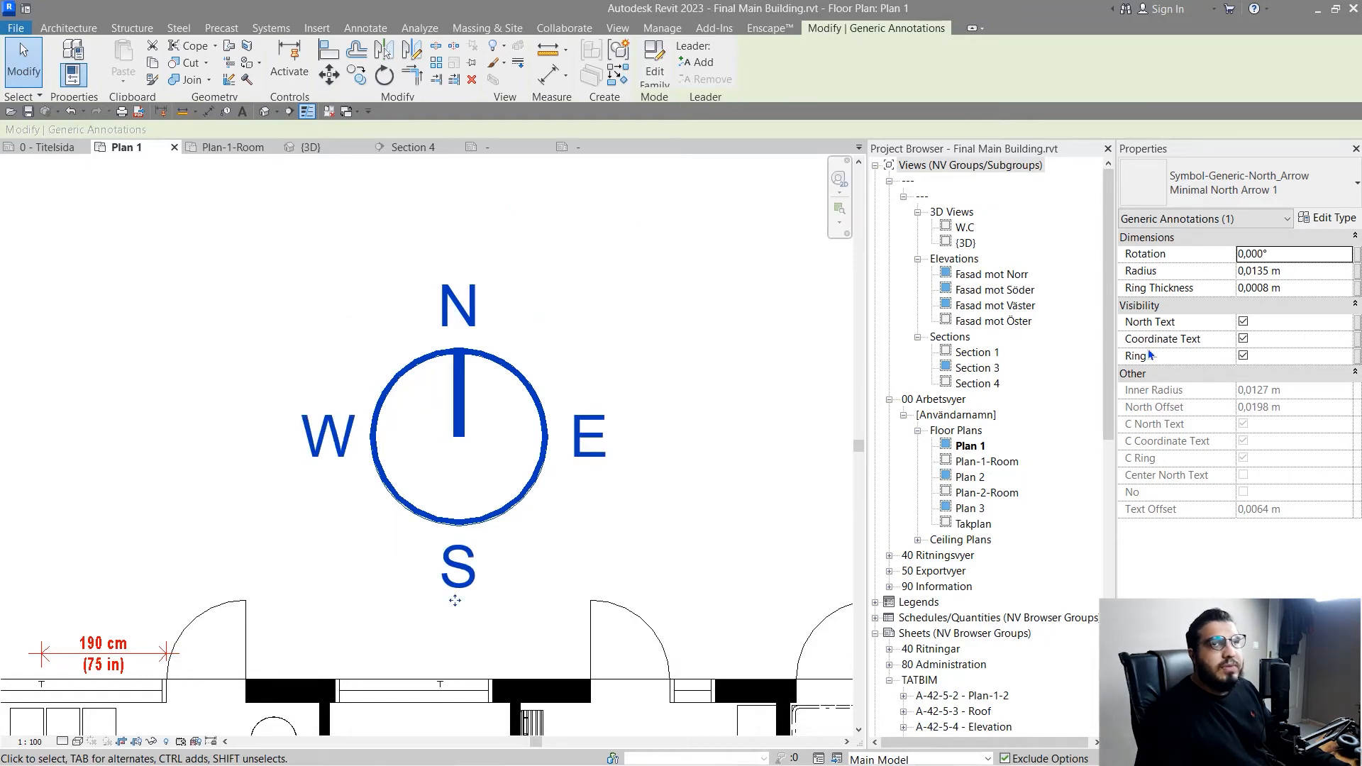
- Switch the north arrow to the 60° North Arrow - Empty type and hide its coordinate text
click(1286, 197)
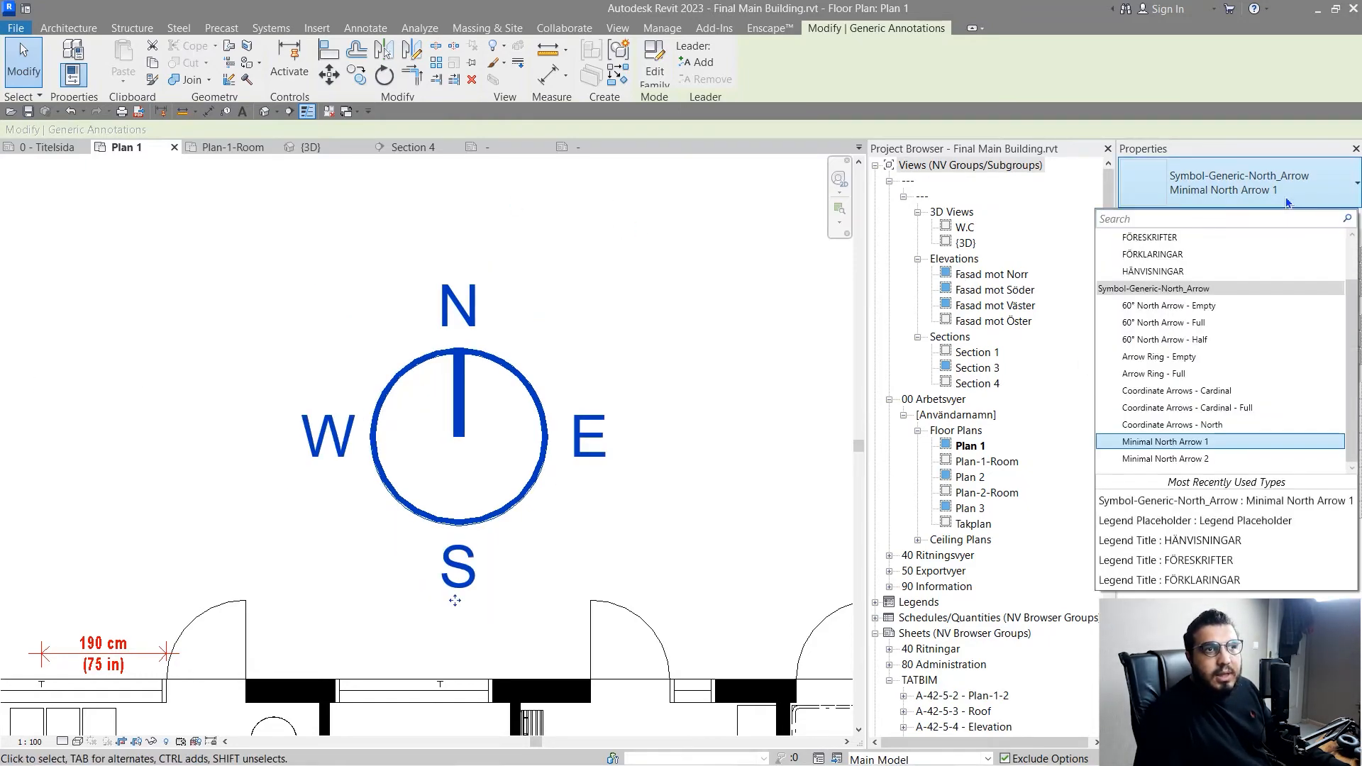
click(1189, 306)
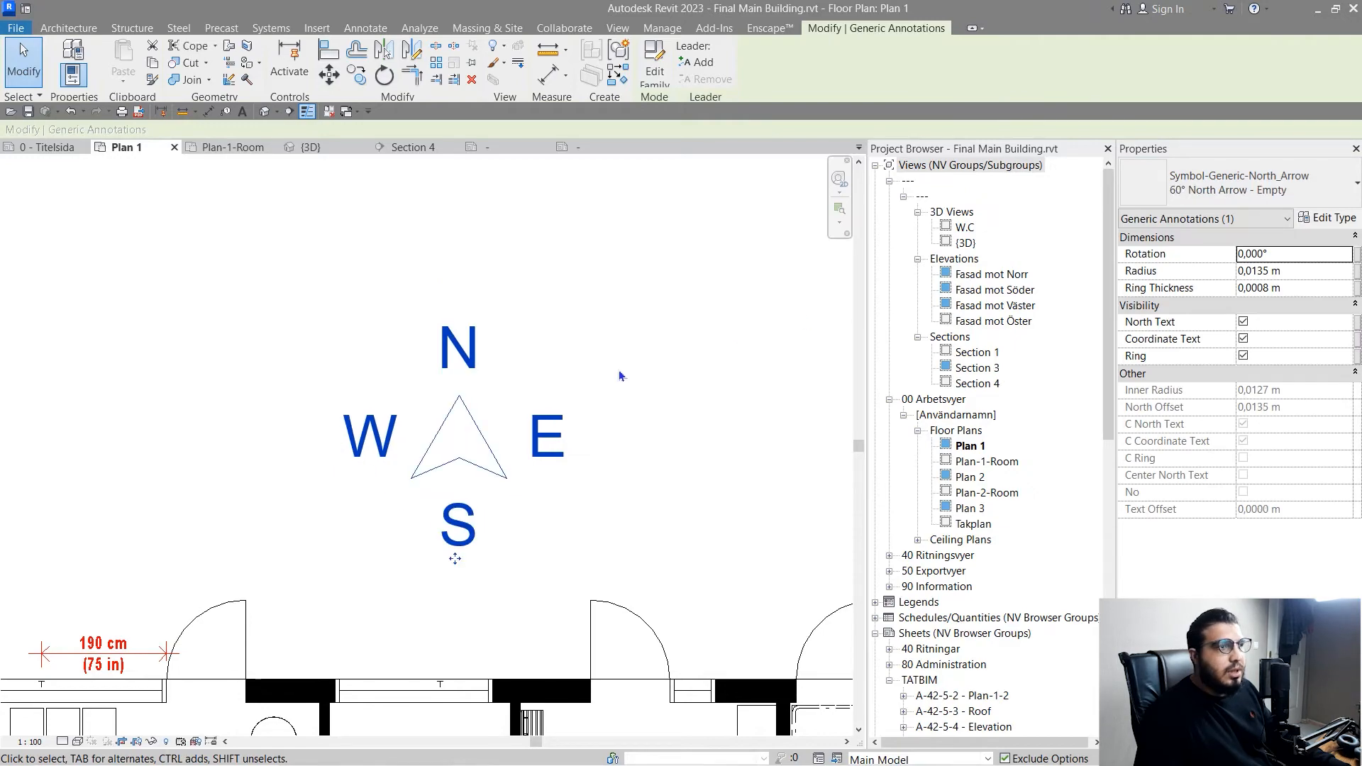
click(616, 381)
scroll(615, 381, down, 2)
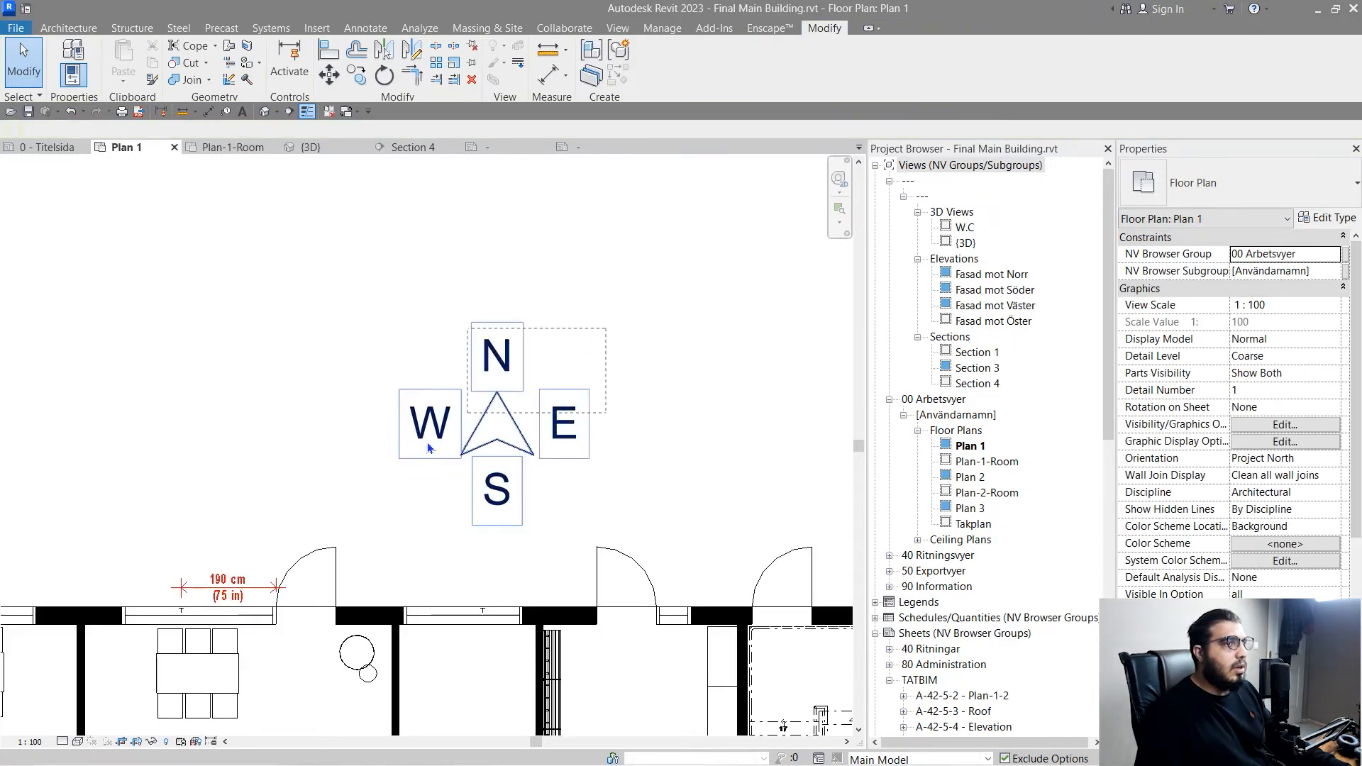
click(624, 391)
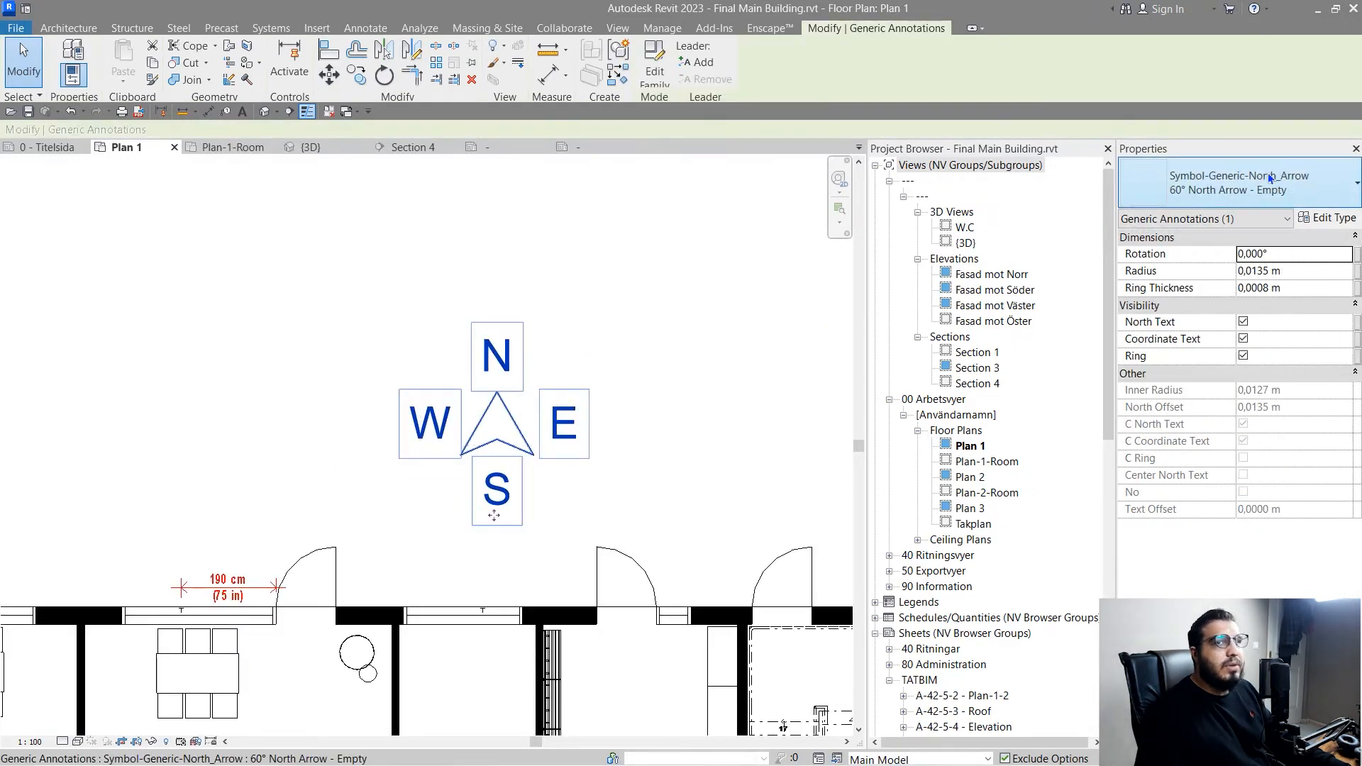
click(1242, 339)
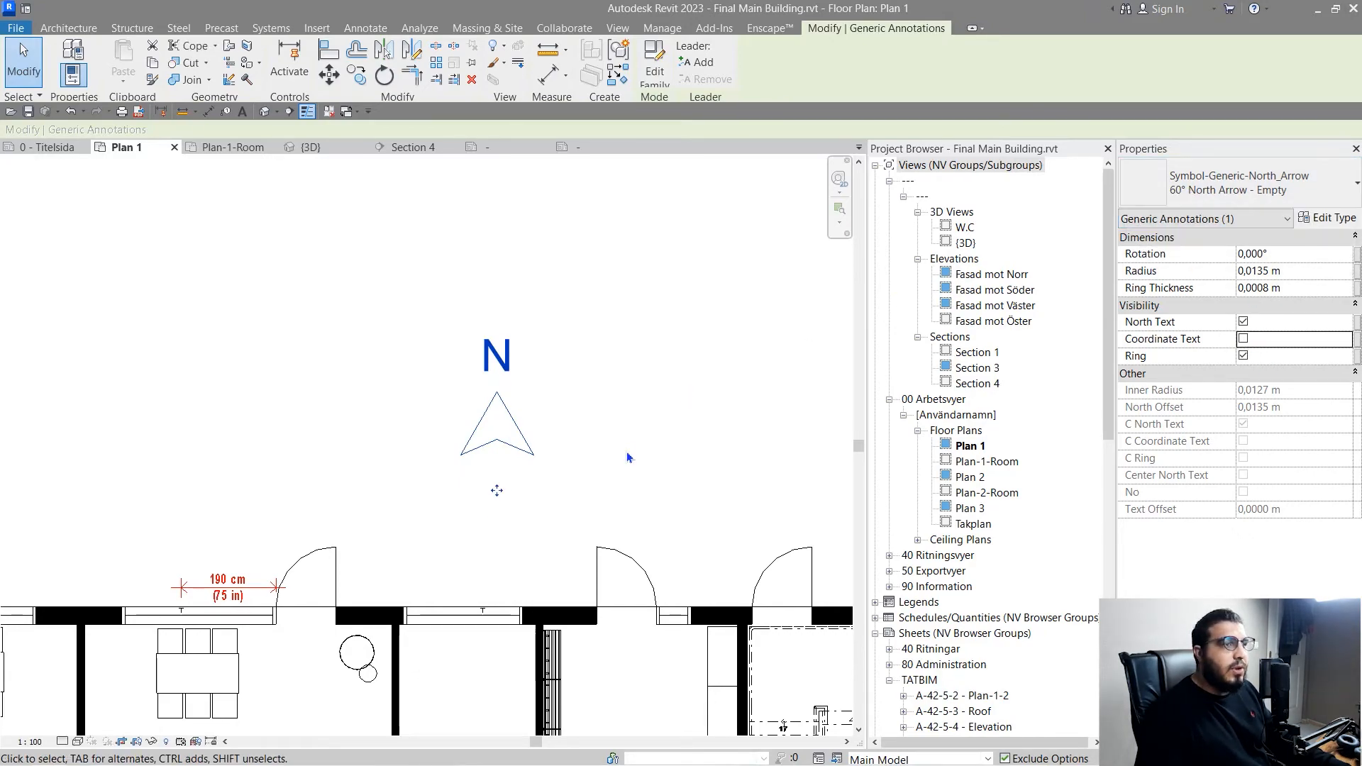
- Change the north arrow symbol's type to Arrow Ring - Full
middle_drag(627, 451, 586, 428)
click(1158, 205)
scroll(1186, 312, up, 1)
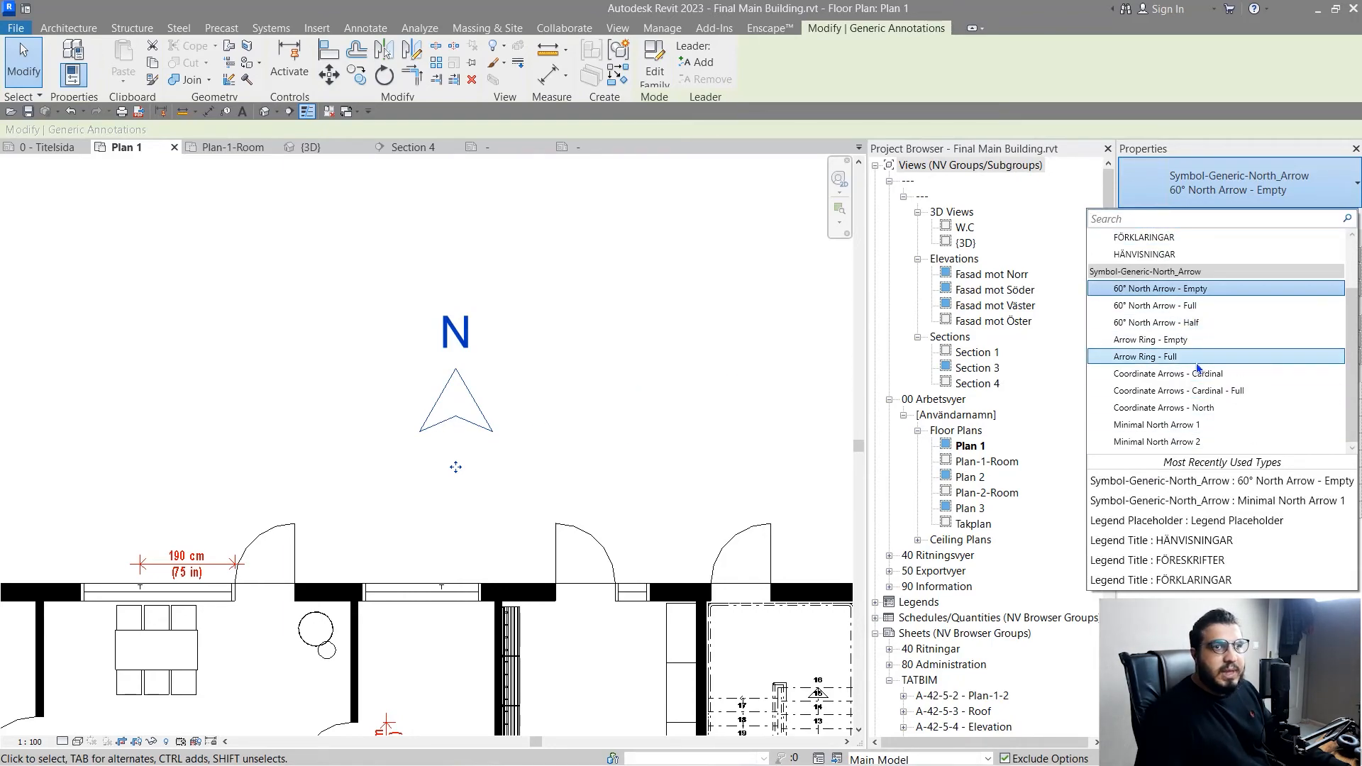
click(1145, 356)
click(724, 435)
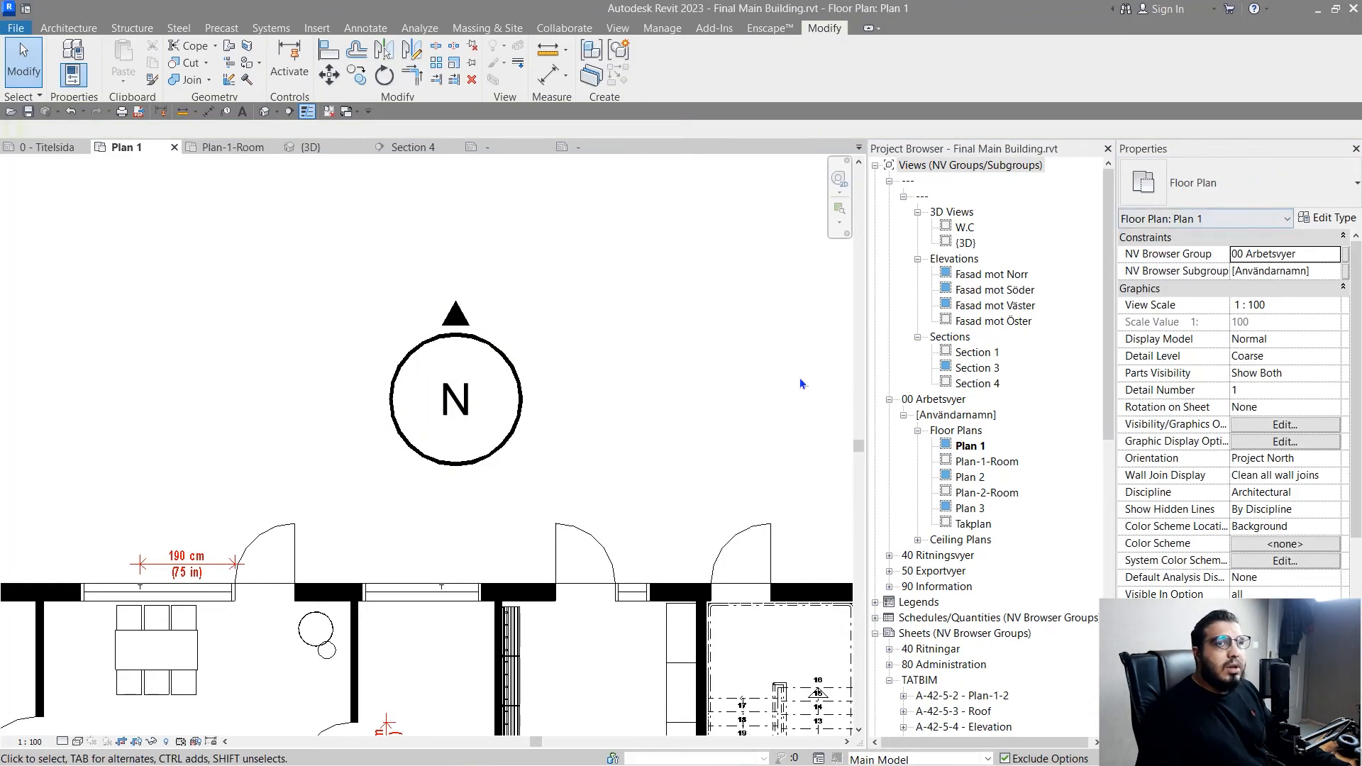
click(483, 380)
click(550, 433)
scroll(542, 399, down, 3)
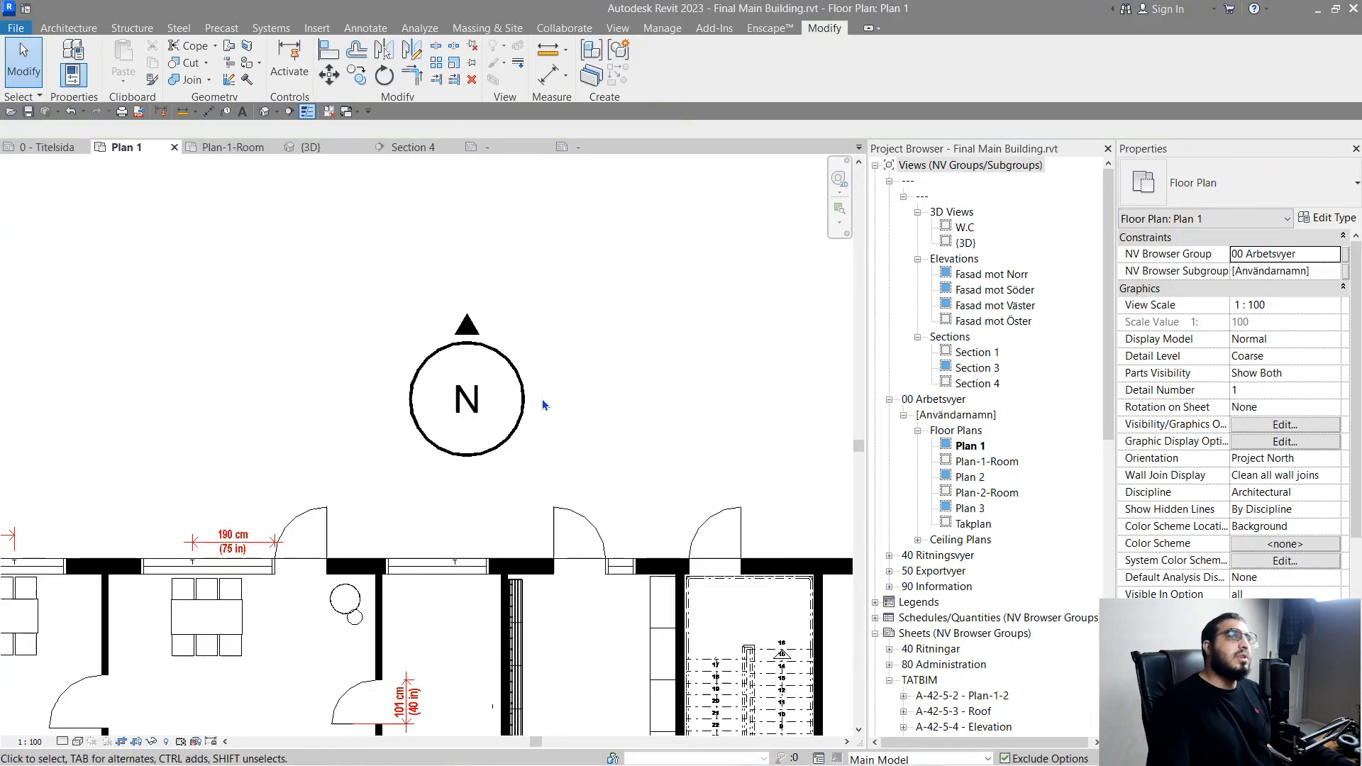
scroll(571, 389, up, 1)
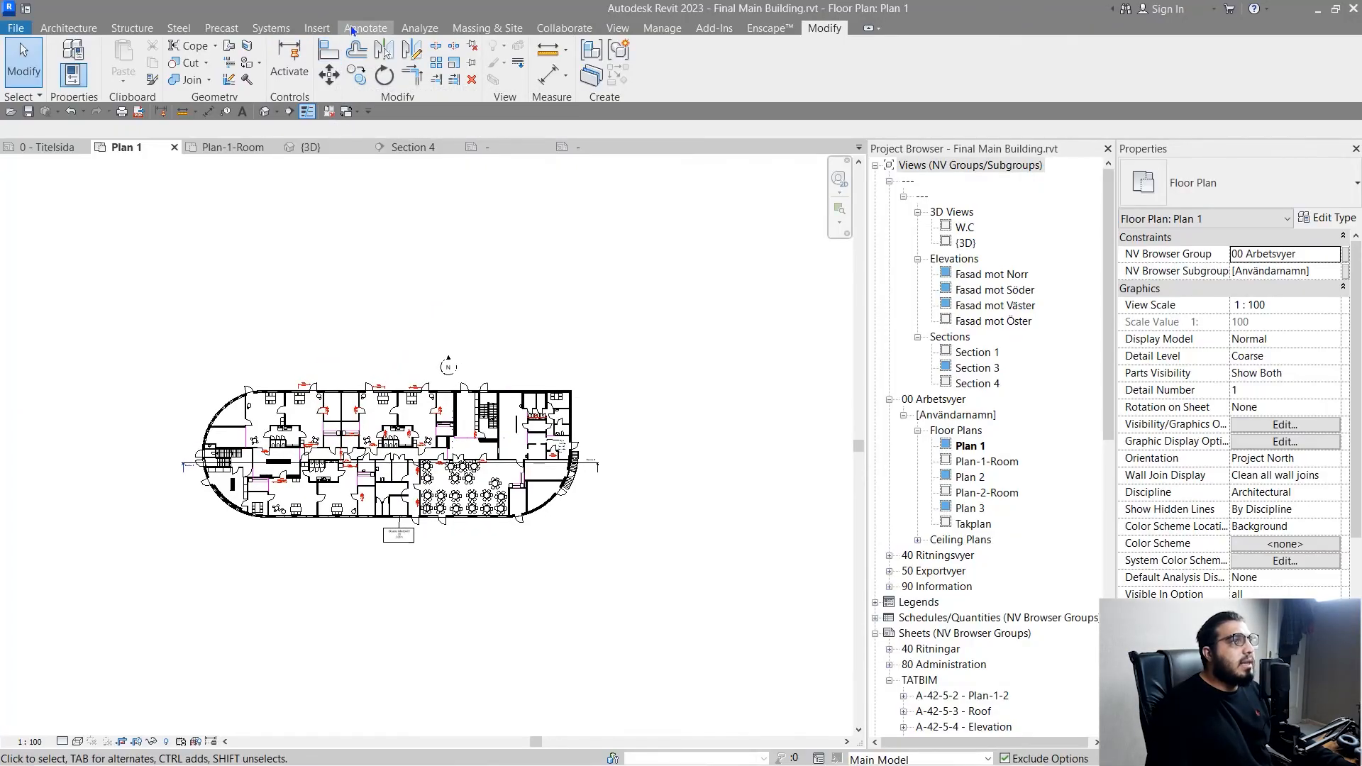
click(352, 30)
scroll(296, 436, up, 5)
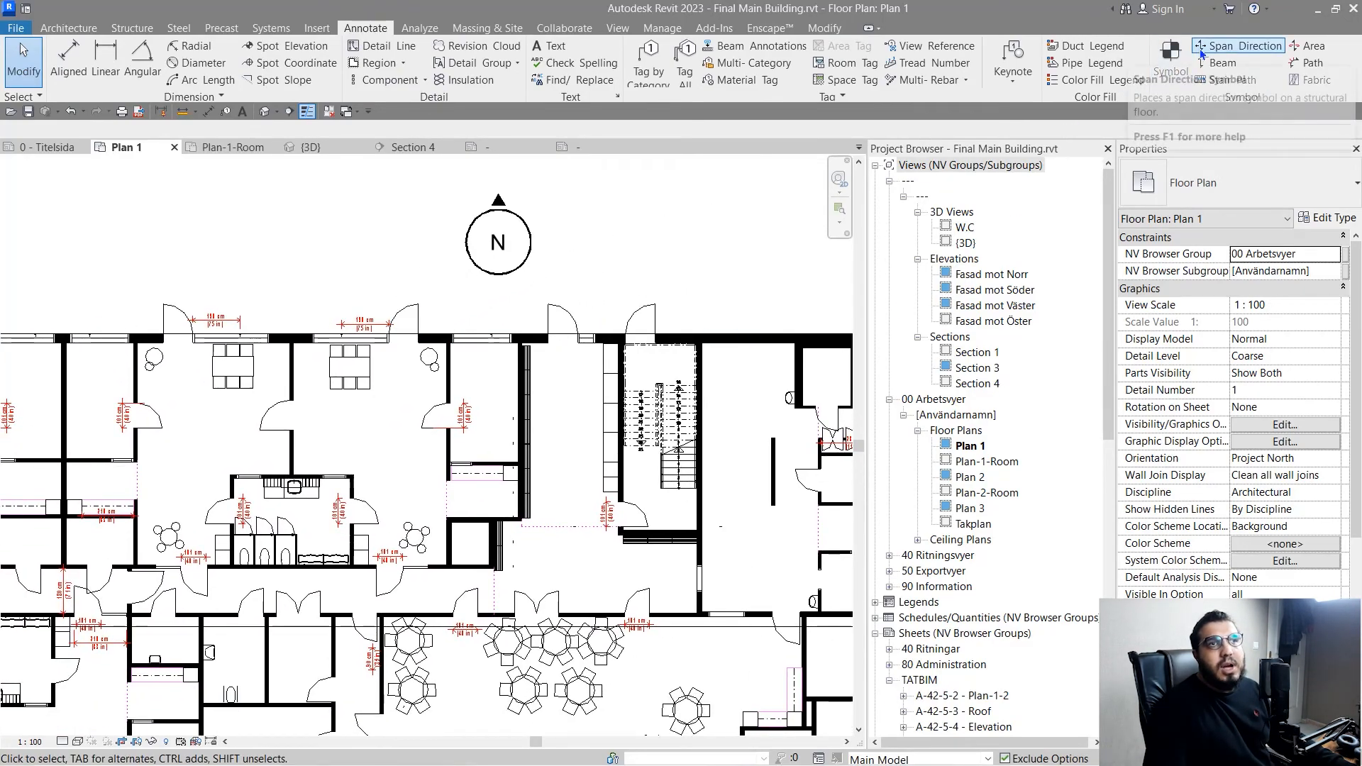
click(1238, 46)
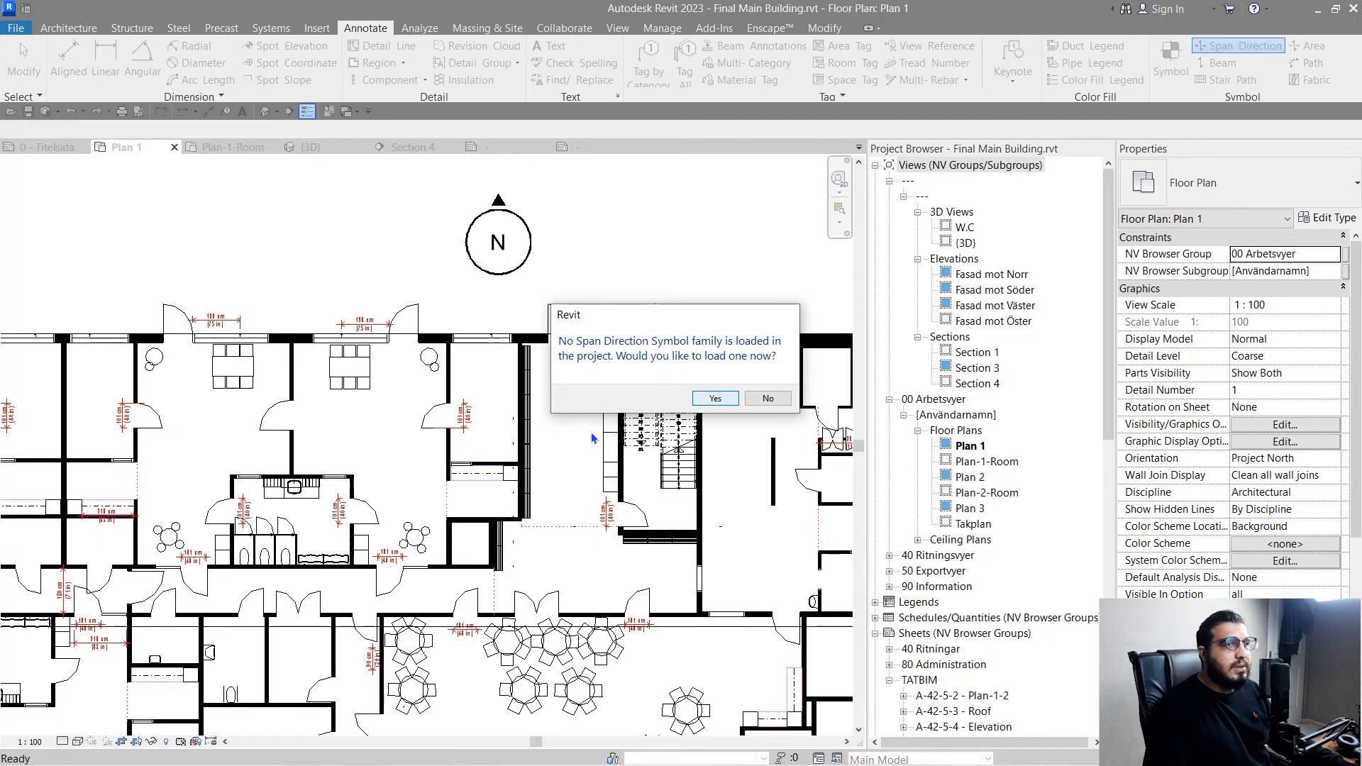
key(Escape)
middle_drag(589, 437, 553, 449)
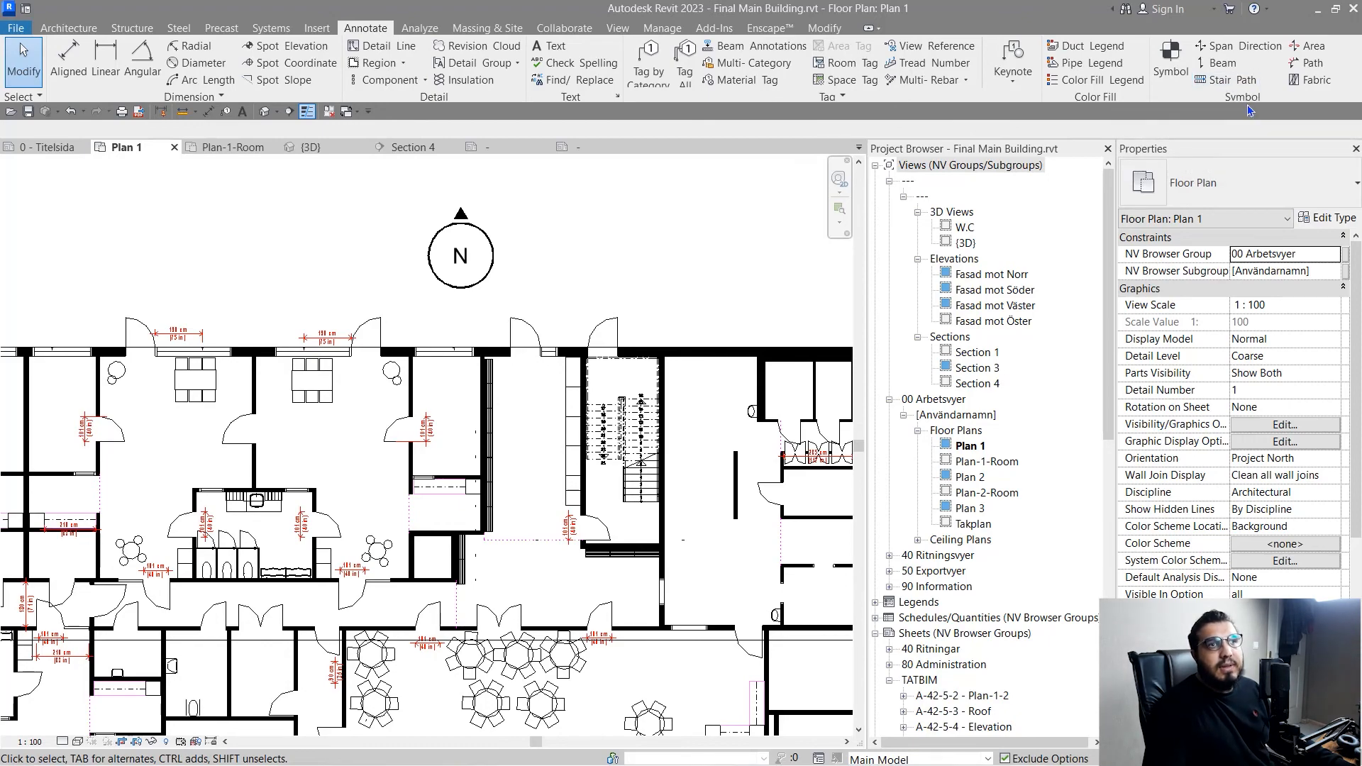
- Examine the stair path annotation and tread numbers on the staircase in Plan 1, using the Stair Path tool
click(1215, 79)
scroll(676, 476, up, 5)
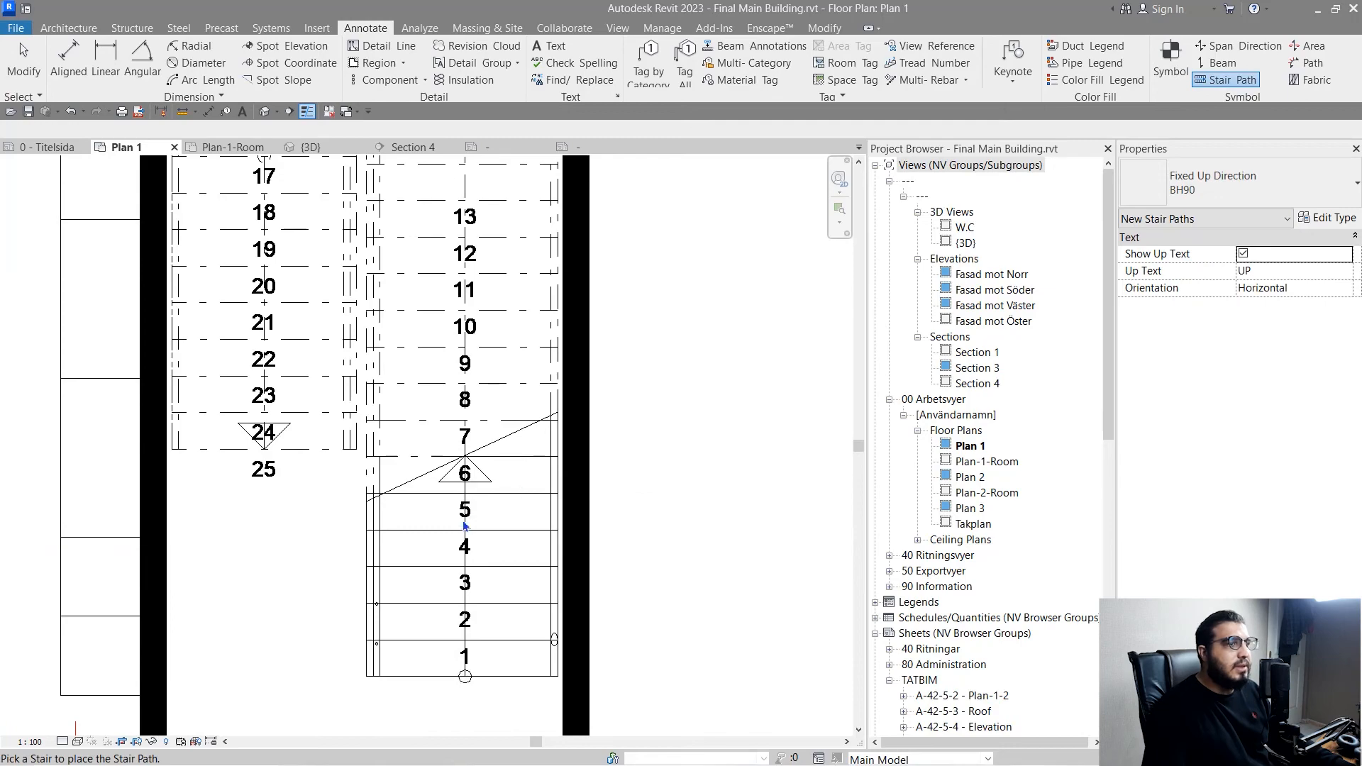
key(Escape)
scroll(449, 682, up, 4)
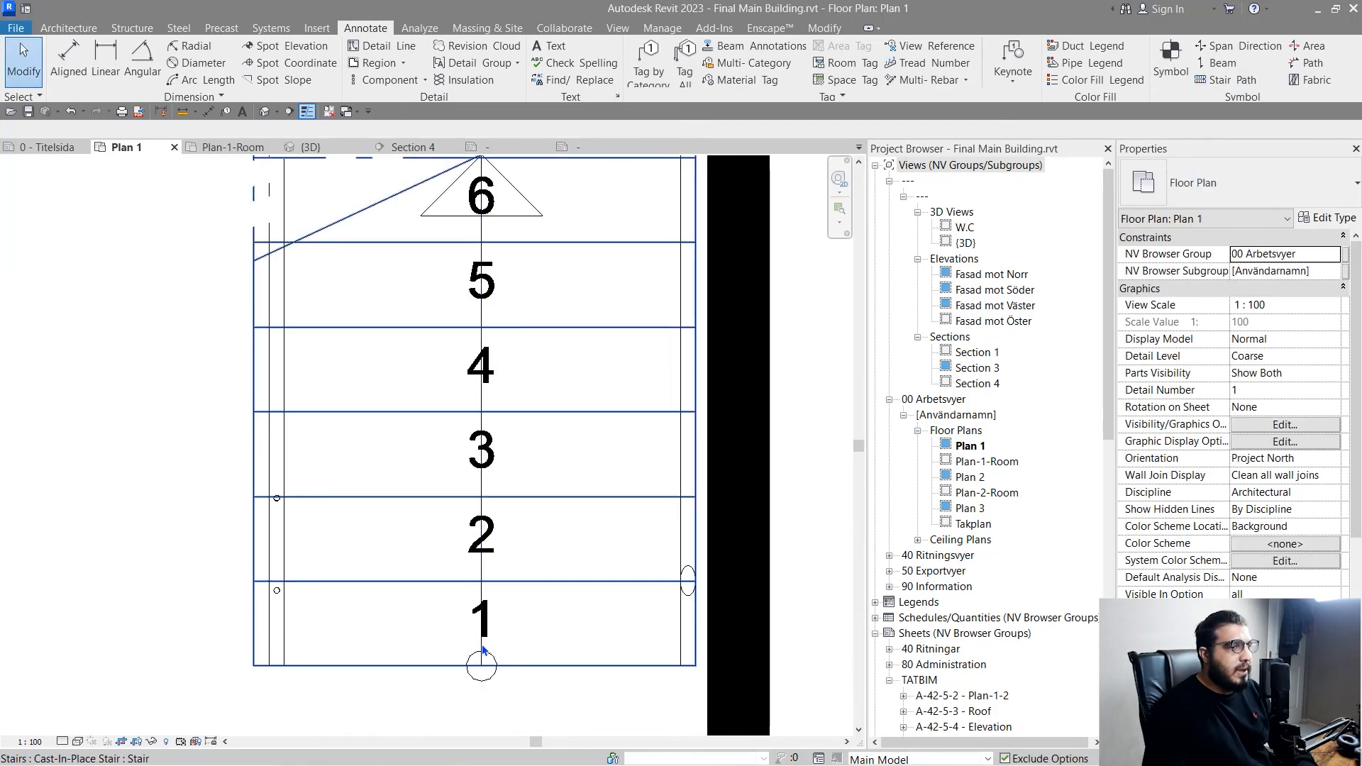
scroll(481, 555, up, 3)
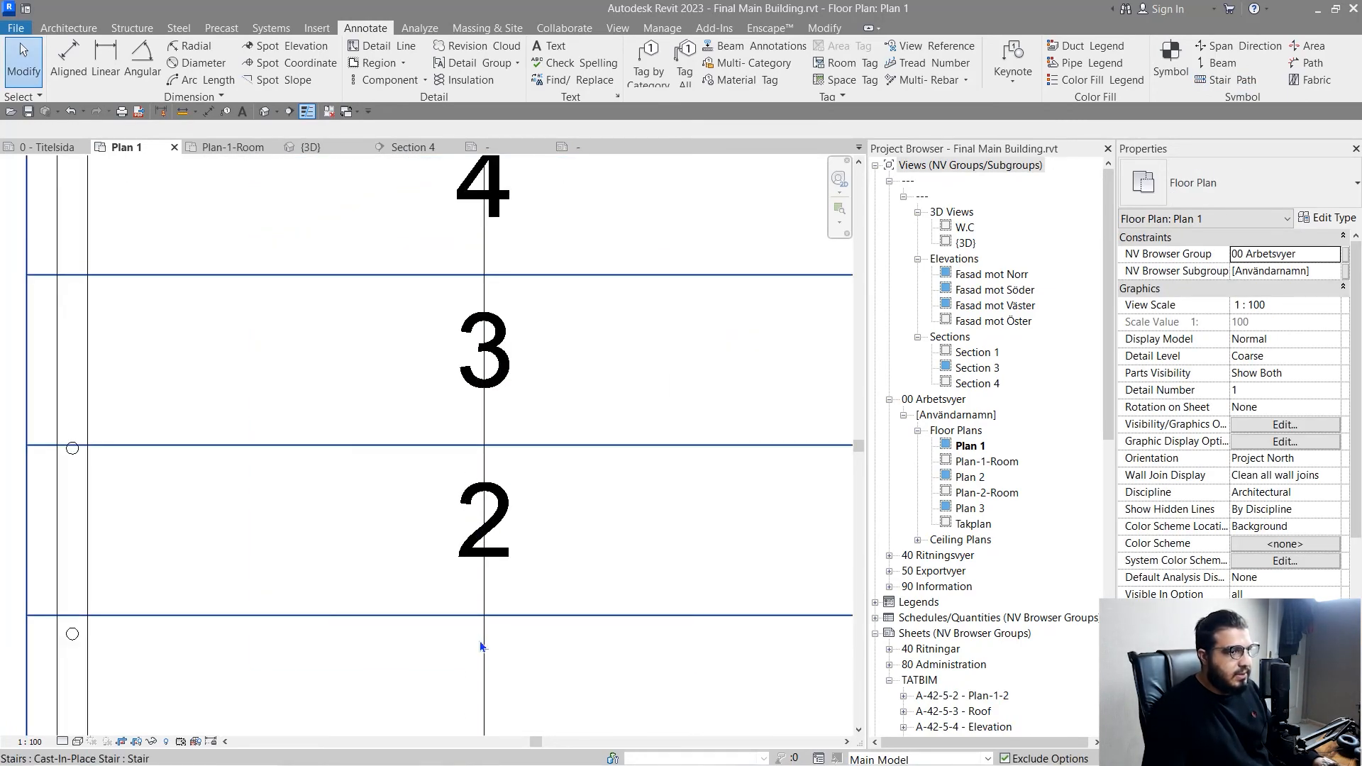
scroll(480, 641, down, 8)
click(1221, 85)
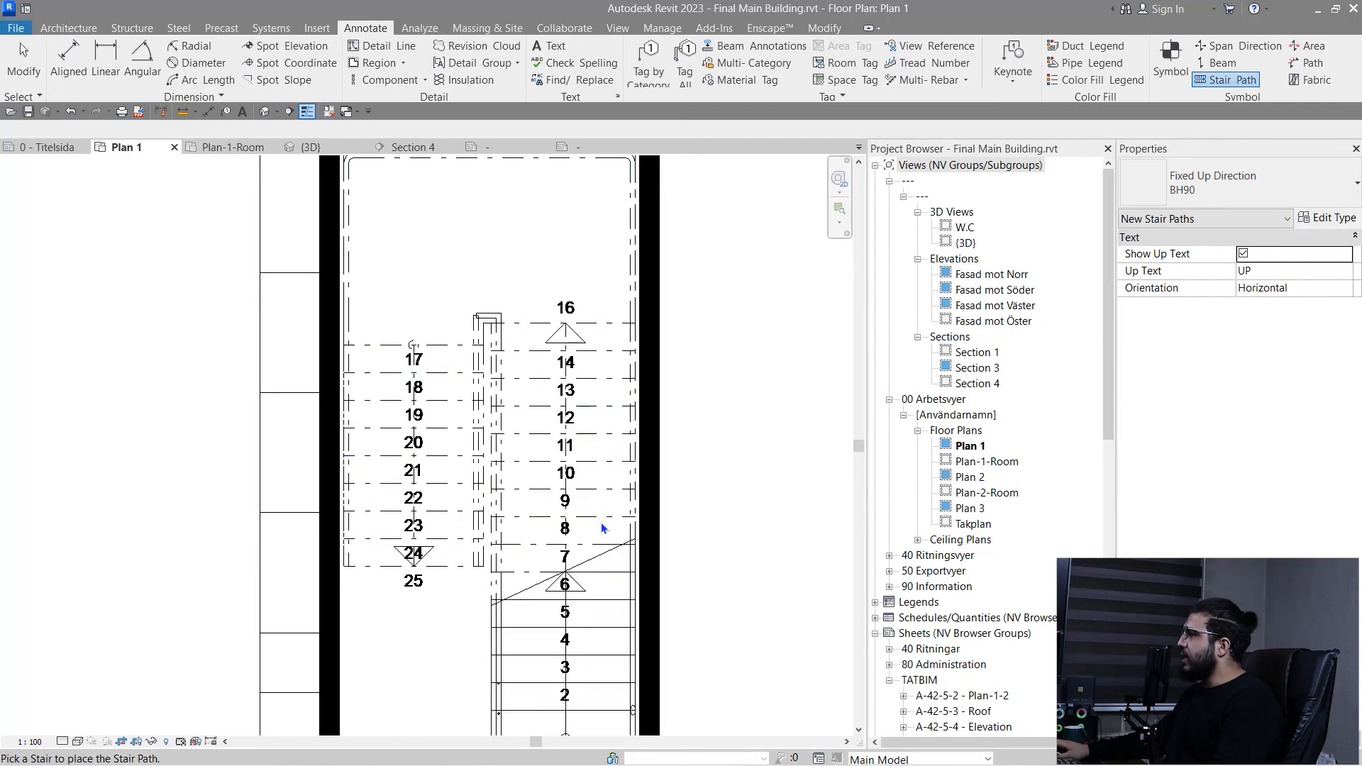
middle_drag(602, 523, 589, 387)
key(Escape)
scroll(530, 614, down, 2)
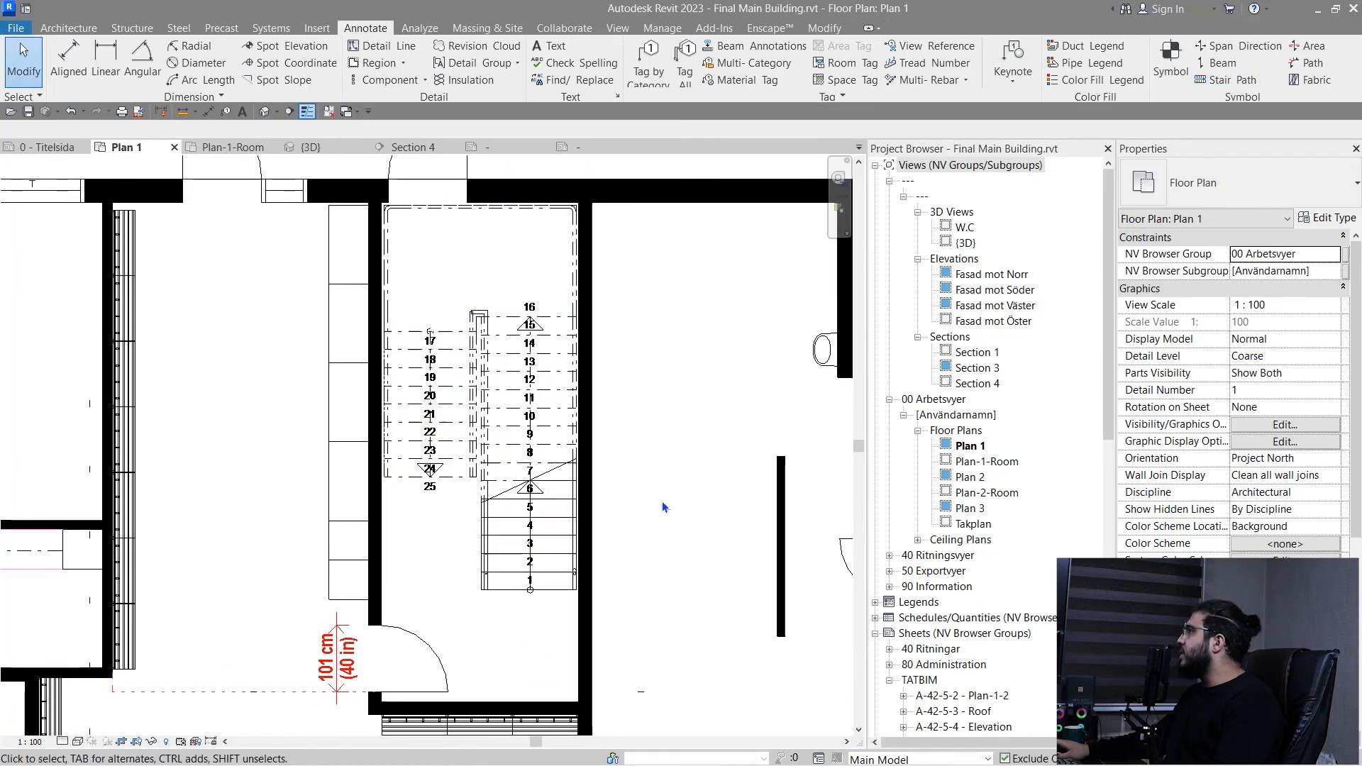
middle_drag(737, 430, 794, 395)
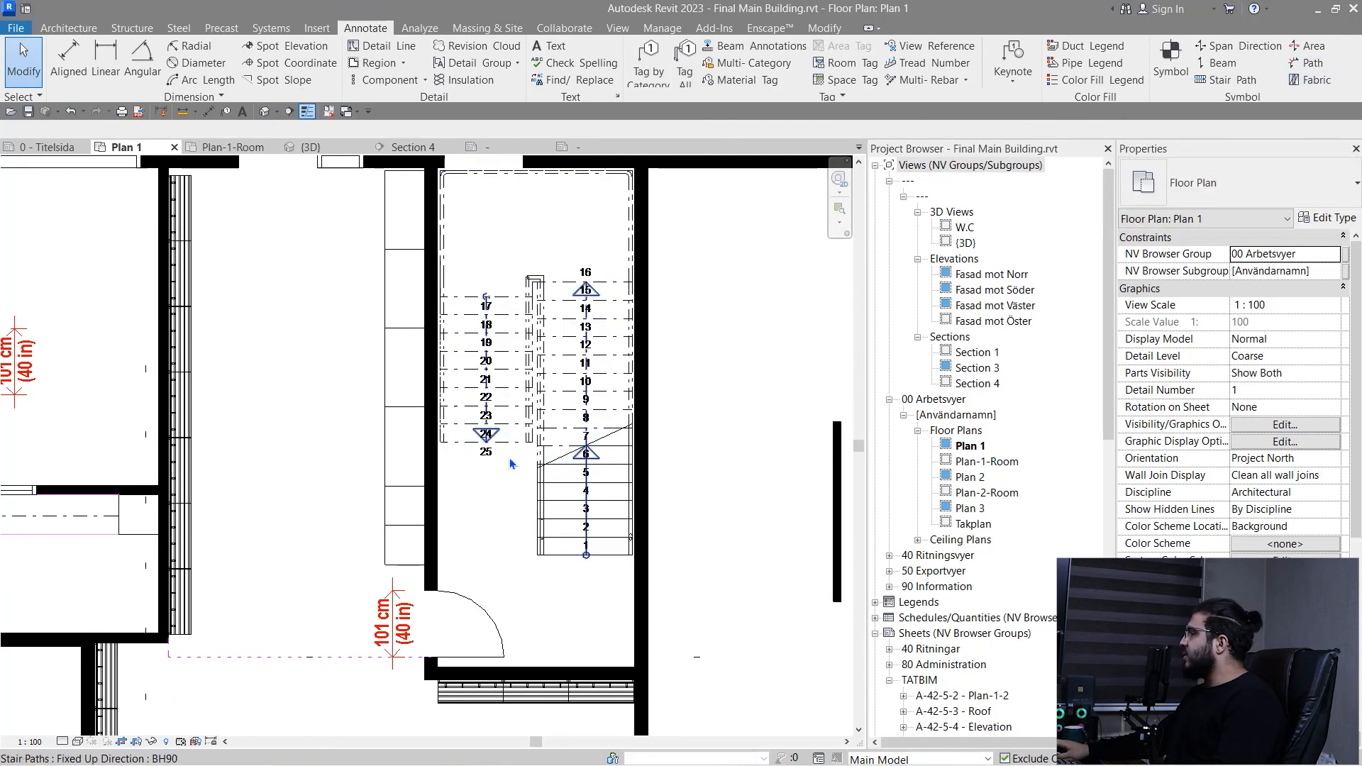
scroll(487, 477, down, 4)
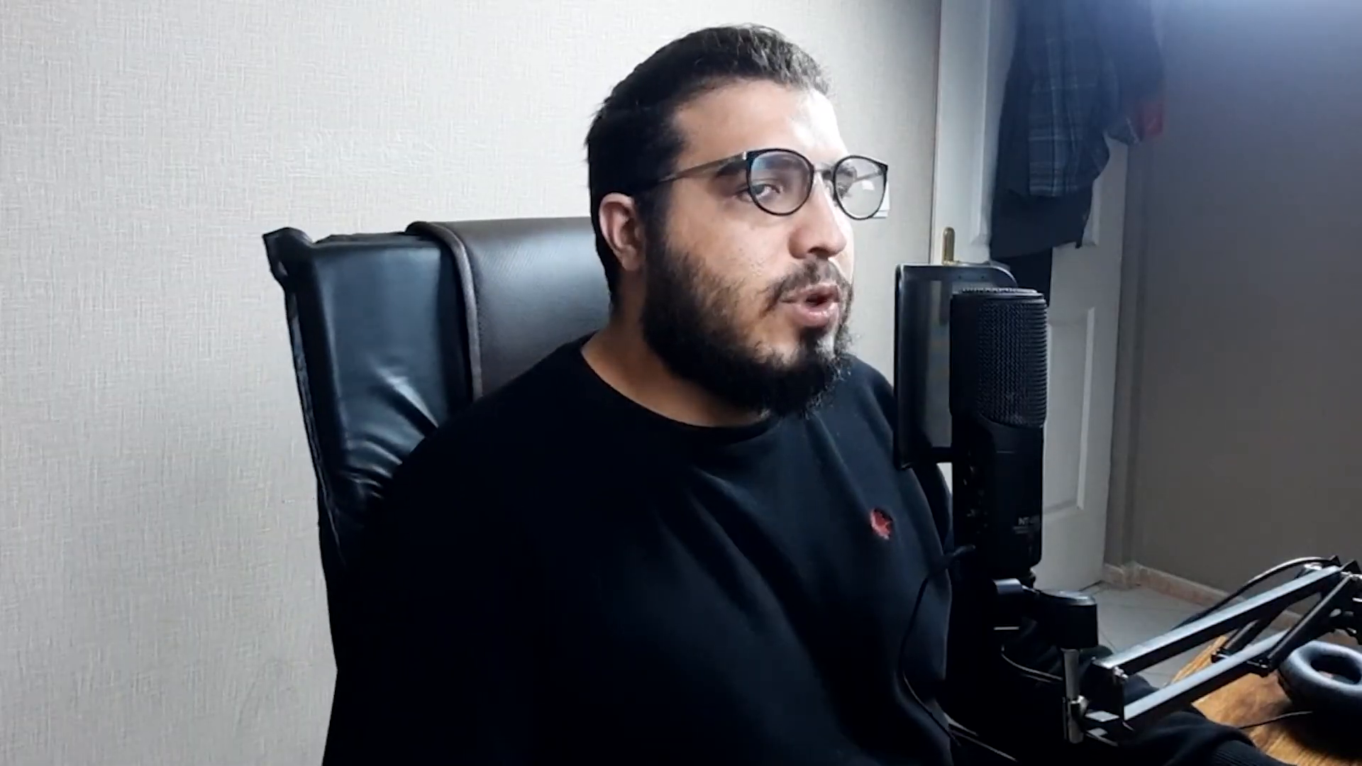